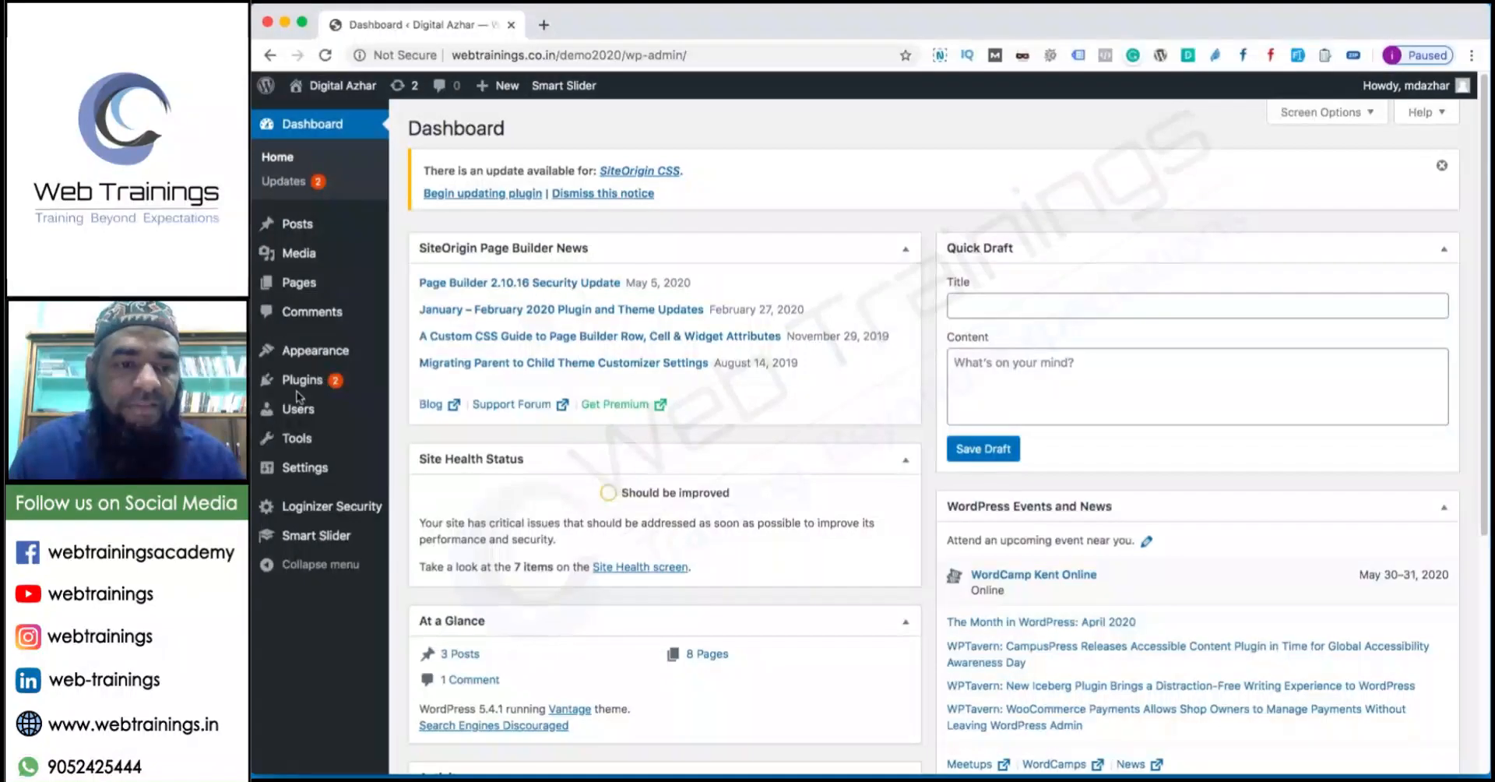
Show the Installed Plugins list from the Plugins menu in the admin sidebar.
mouse_move(304, 383)
left_click(454, 384)
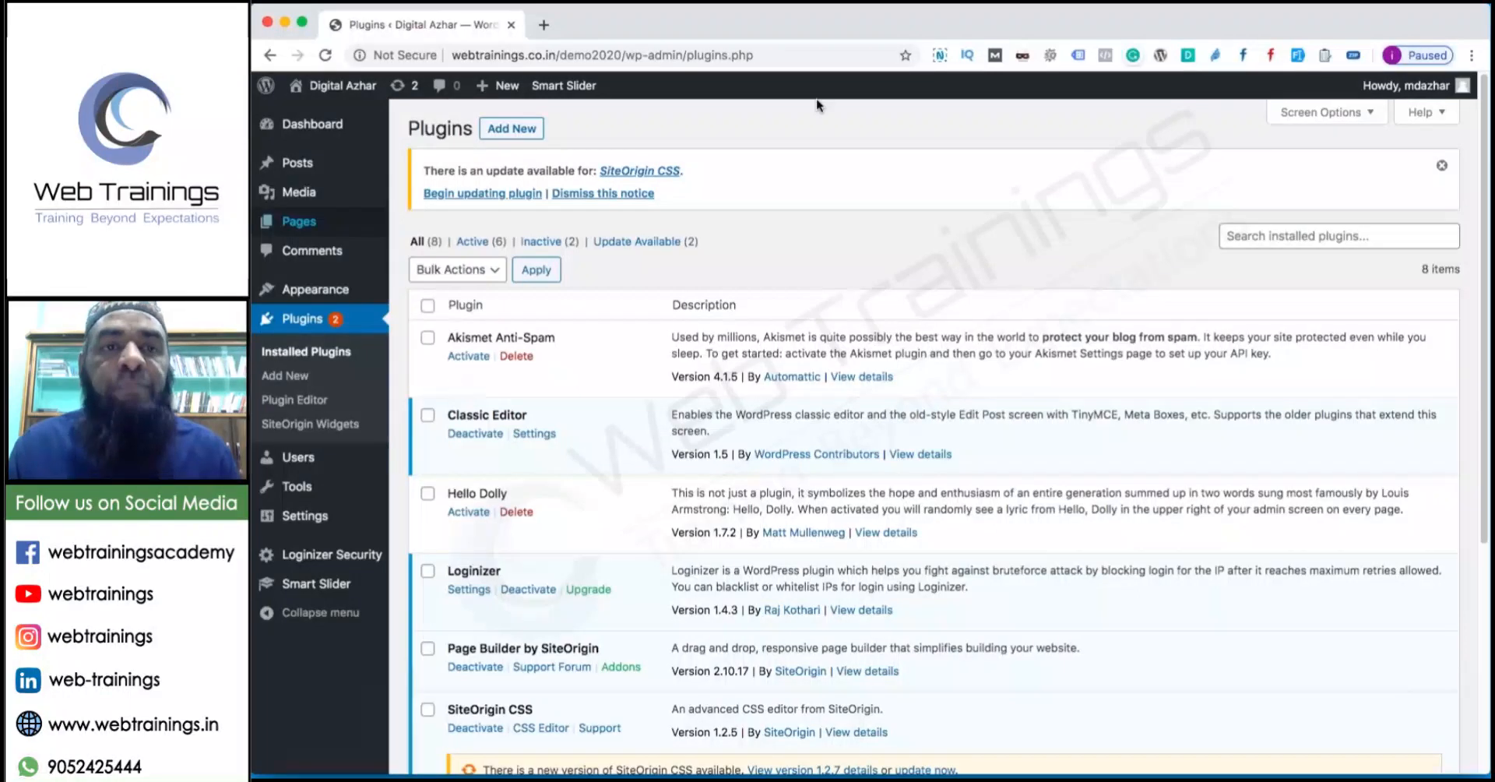
Load wordpress.org in a new tab and go to its Plugins directory.
left_click(544, 24)
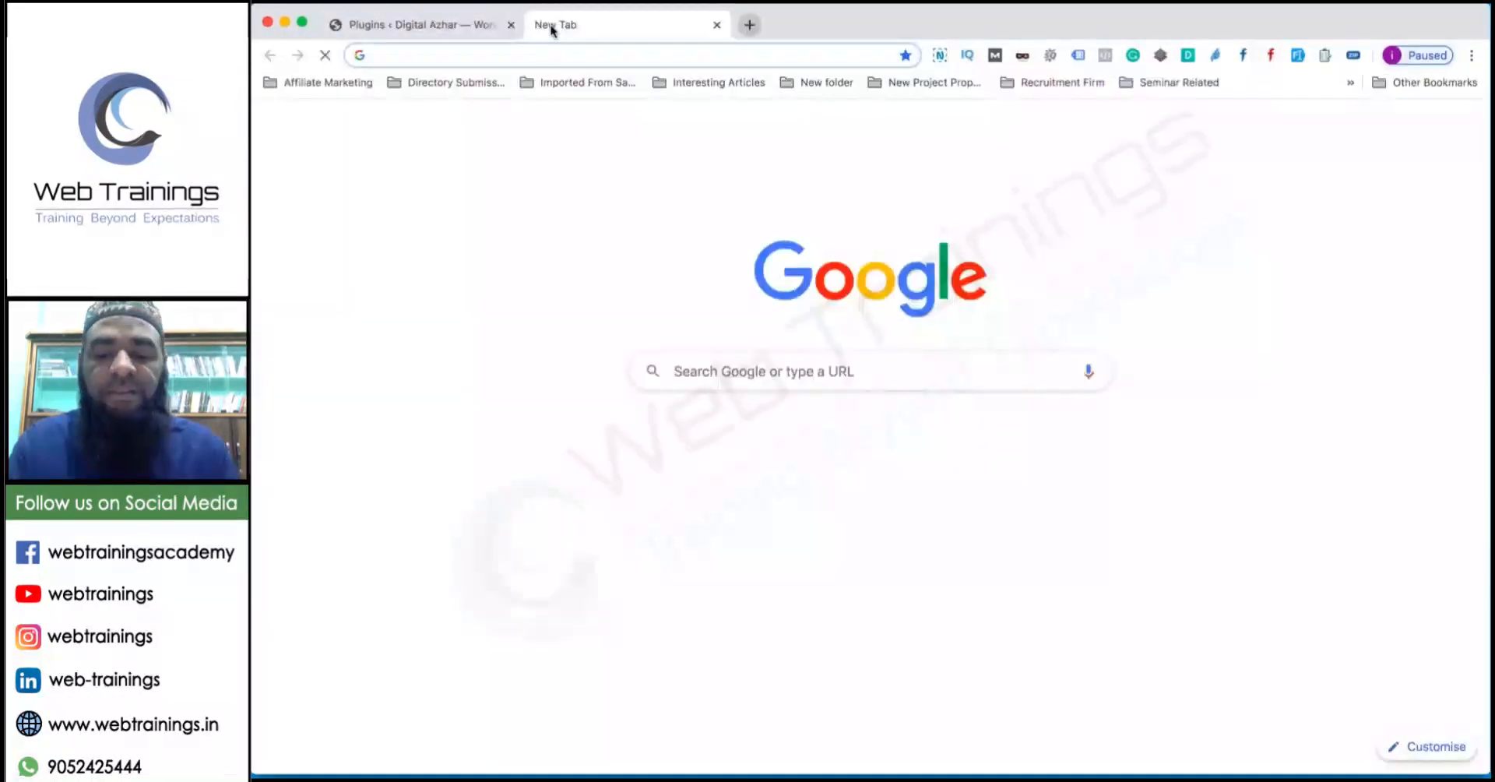
type("wordpress.org")
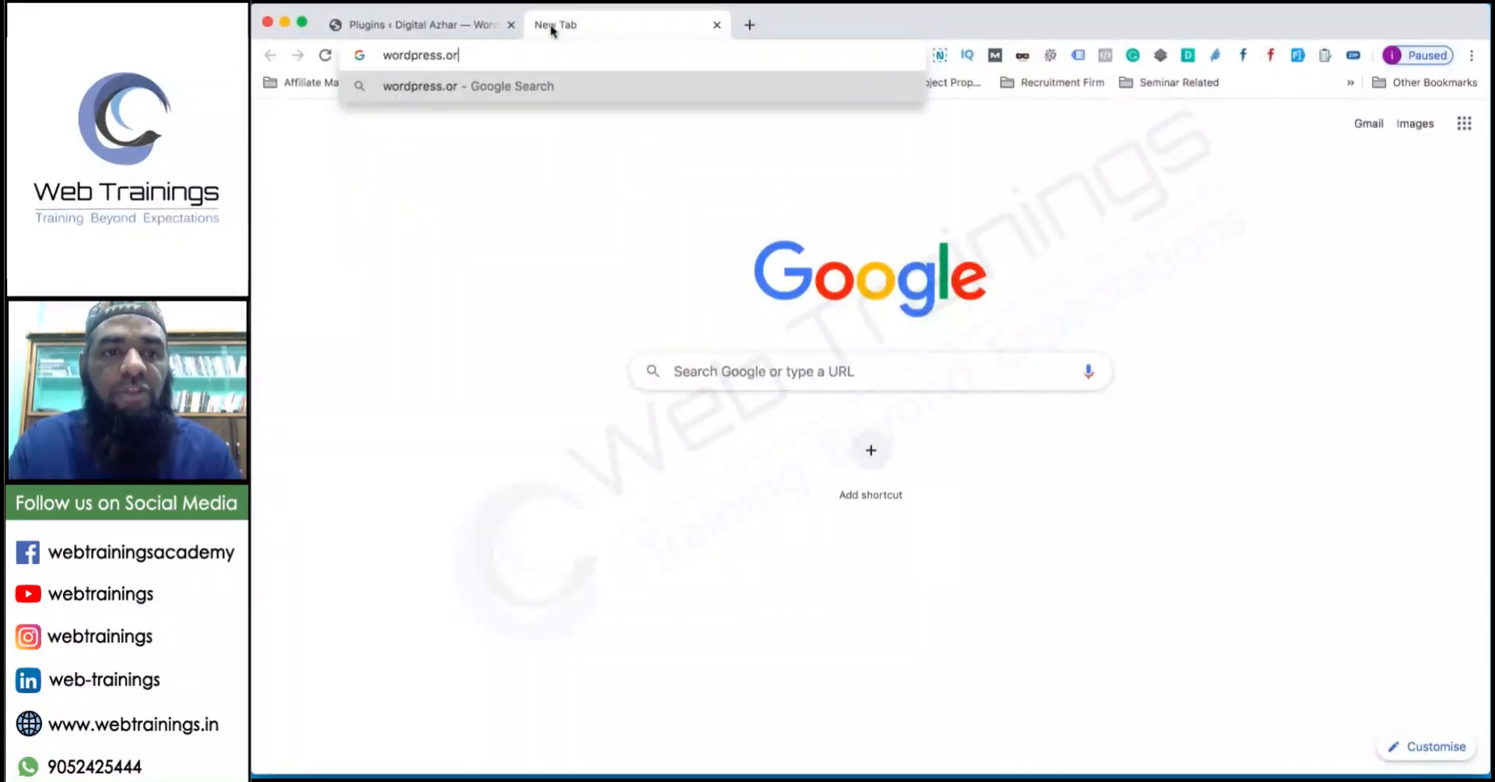
key("Return")
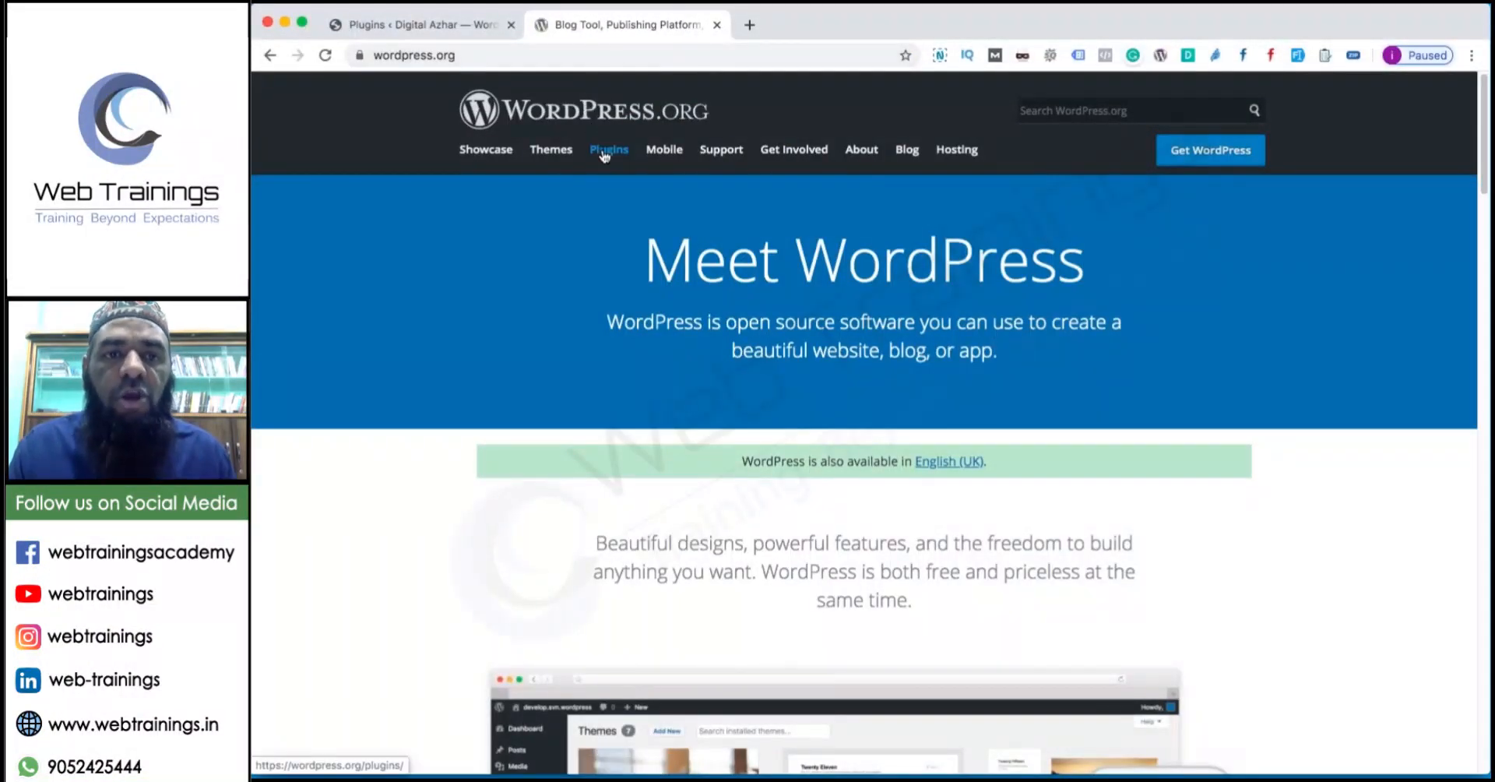
left_click(604, 154)
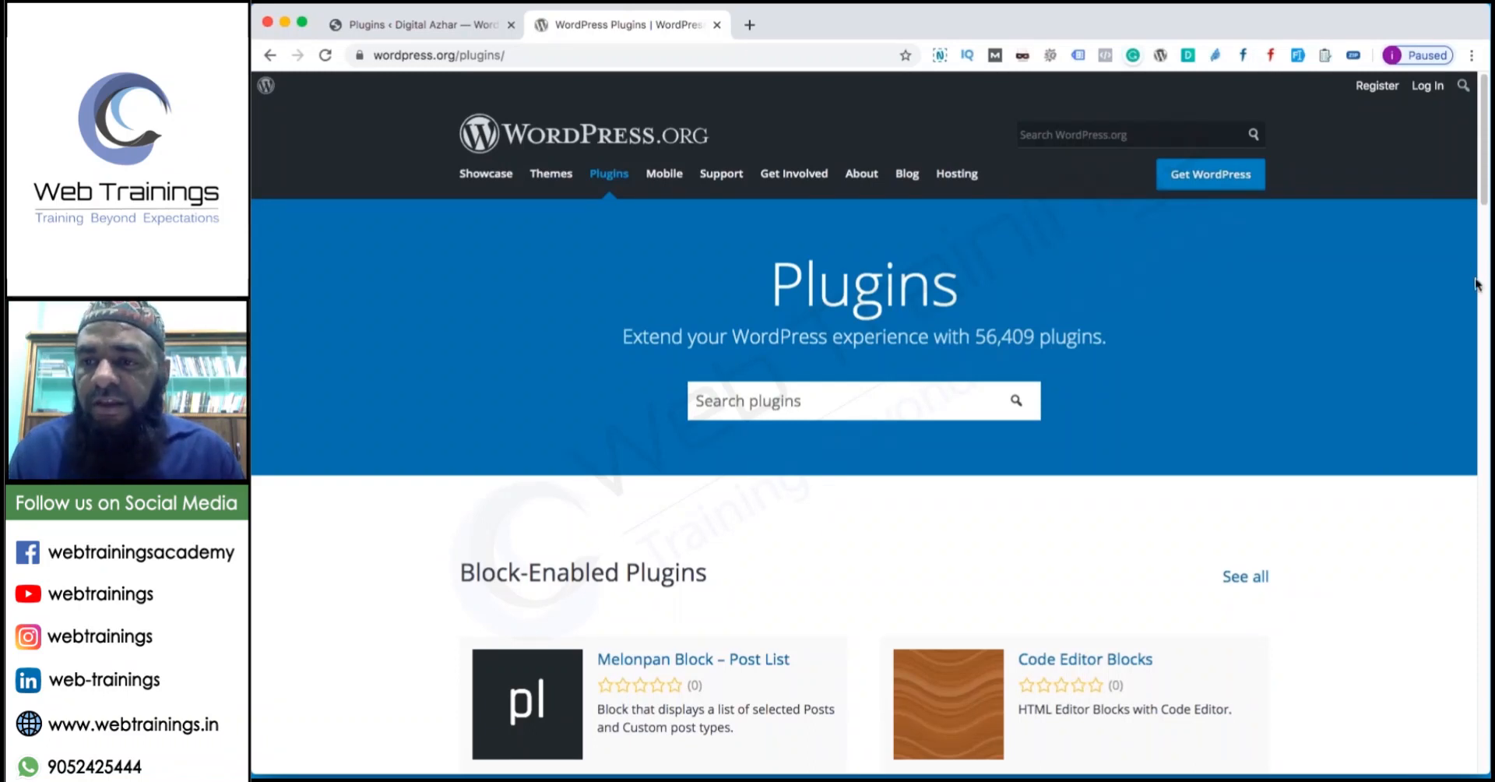
Circle the 56,409 plugins count and open another blank tab.
mouse_move(956, 289)
left_mouse_down()
mouse_move(944, 304)
mouse_move(971, 373)
left_mouse_up()
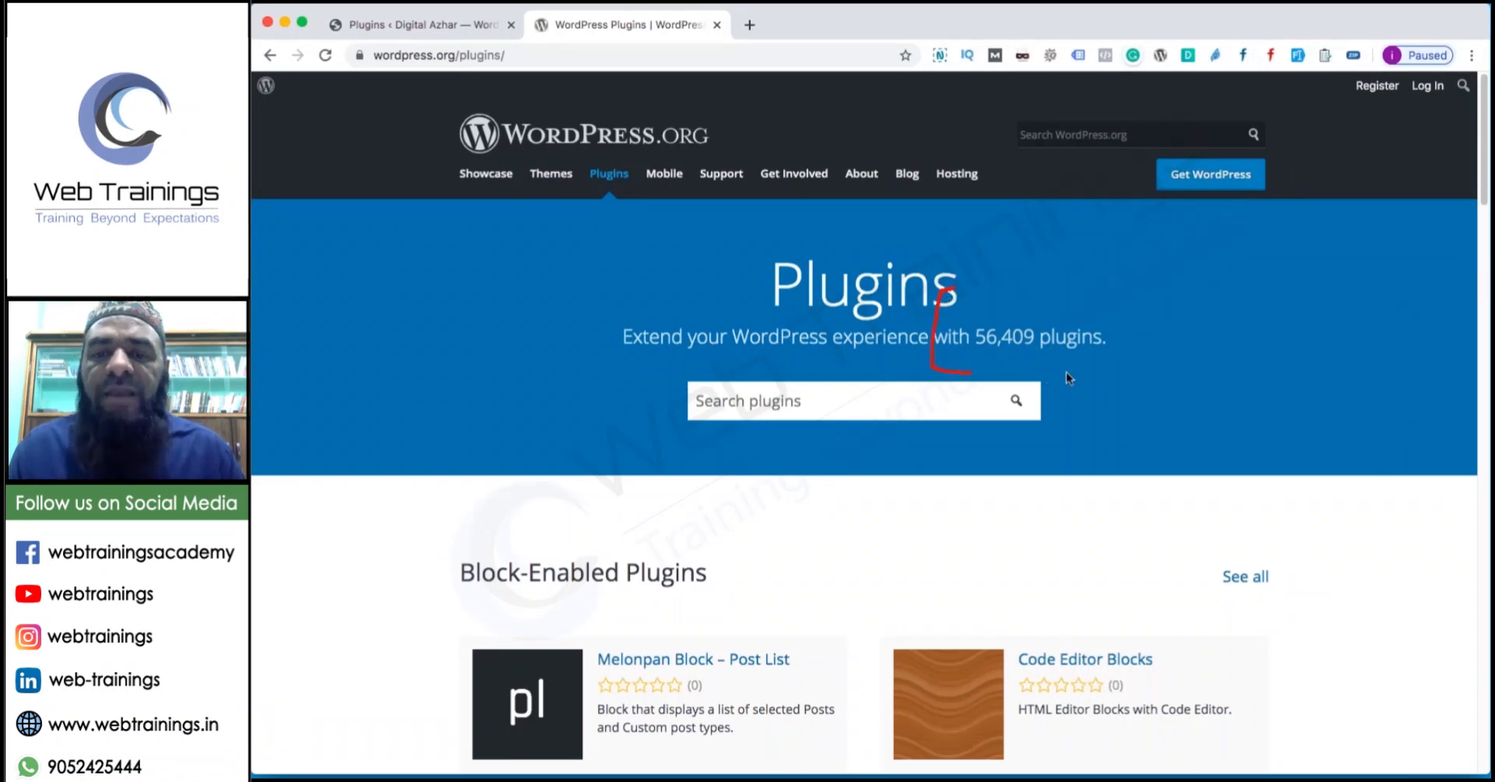
mouse_move(1068, 379)
left_mouse_down()
mouse_move(1164, 302)
mouse_move(960, 294)
left_mouse_up()
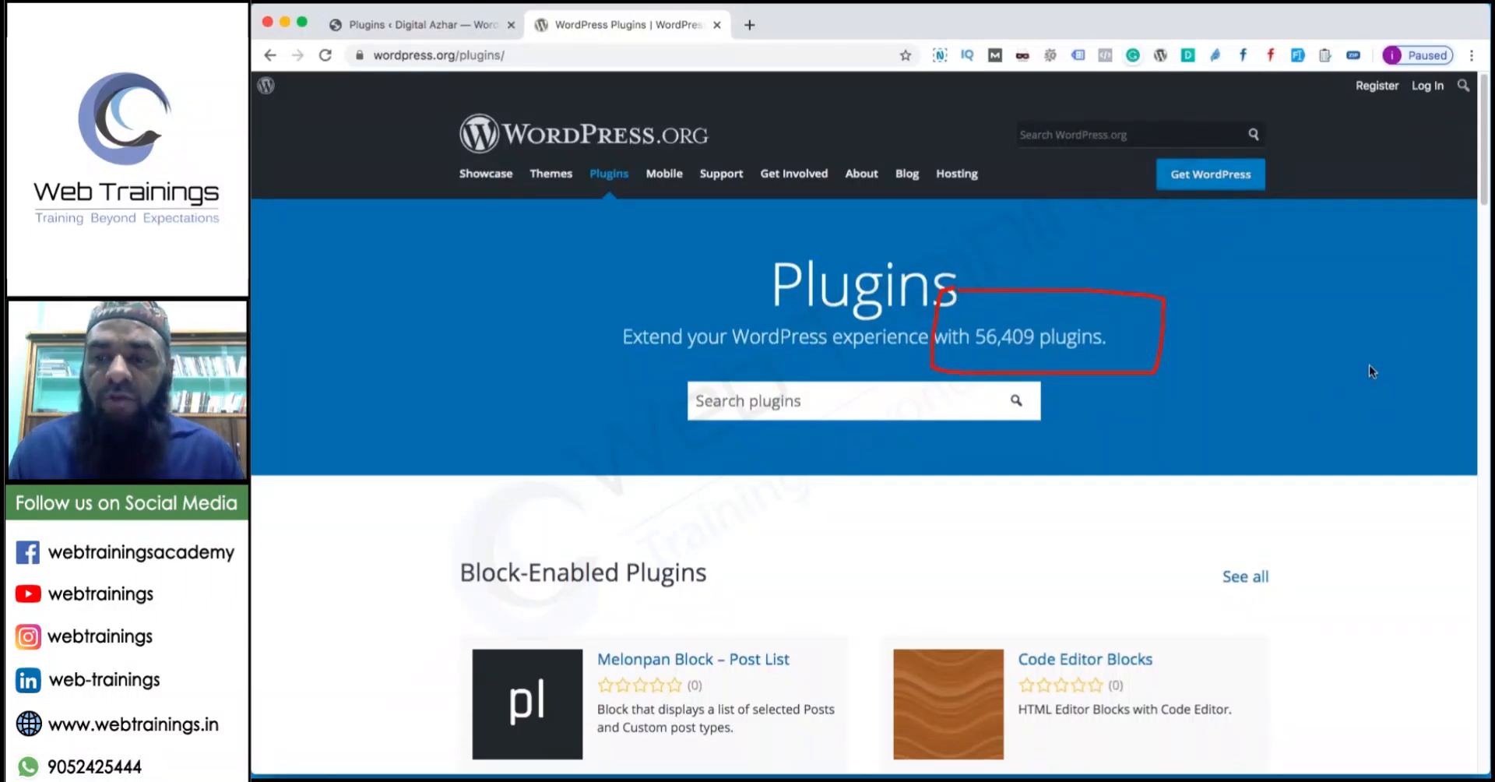
left_click(750, 25)
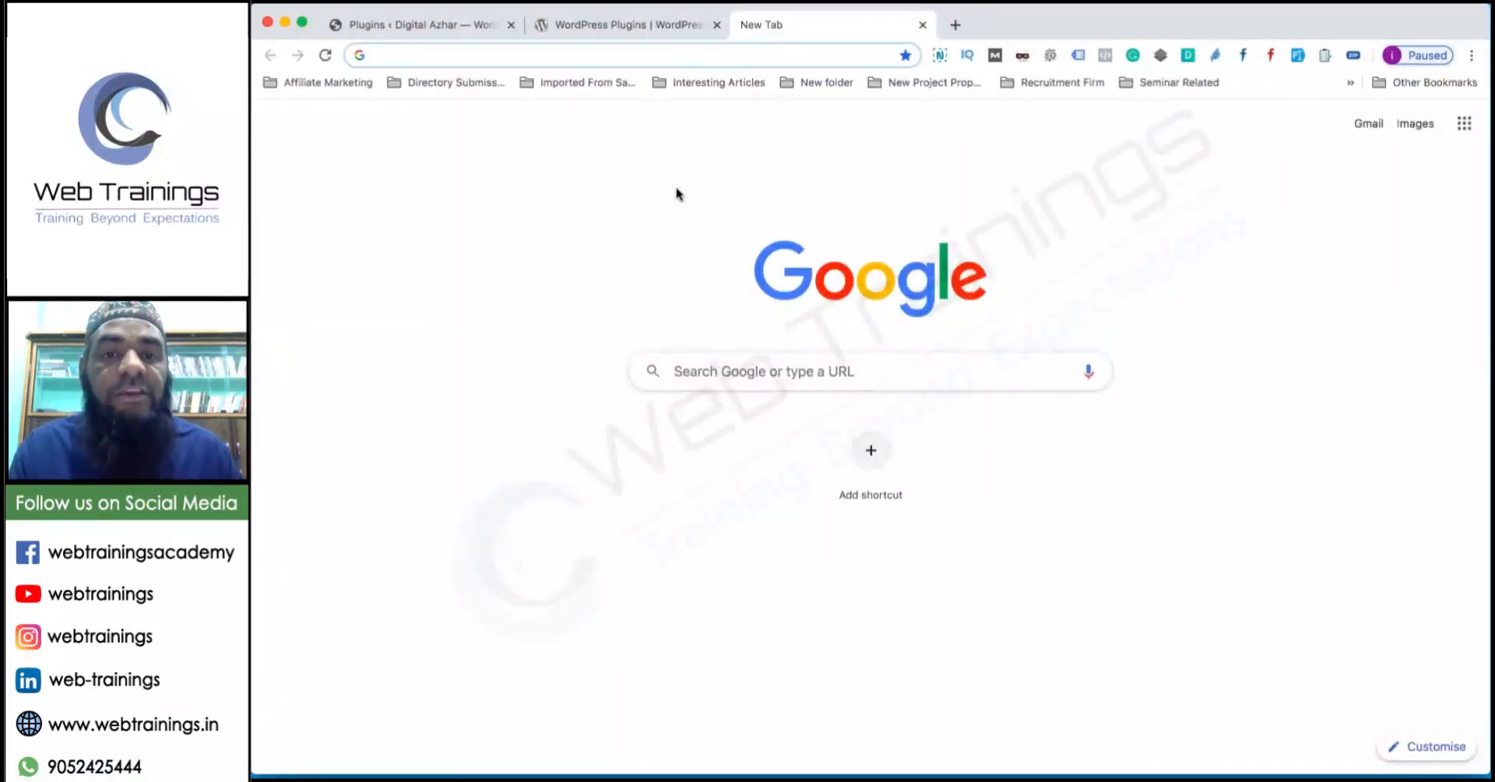
Search the web for 'codecanyon' and open the CodeCanyon website.
type("theme")
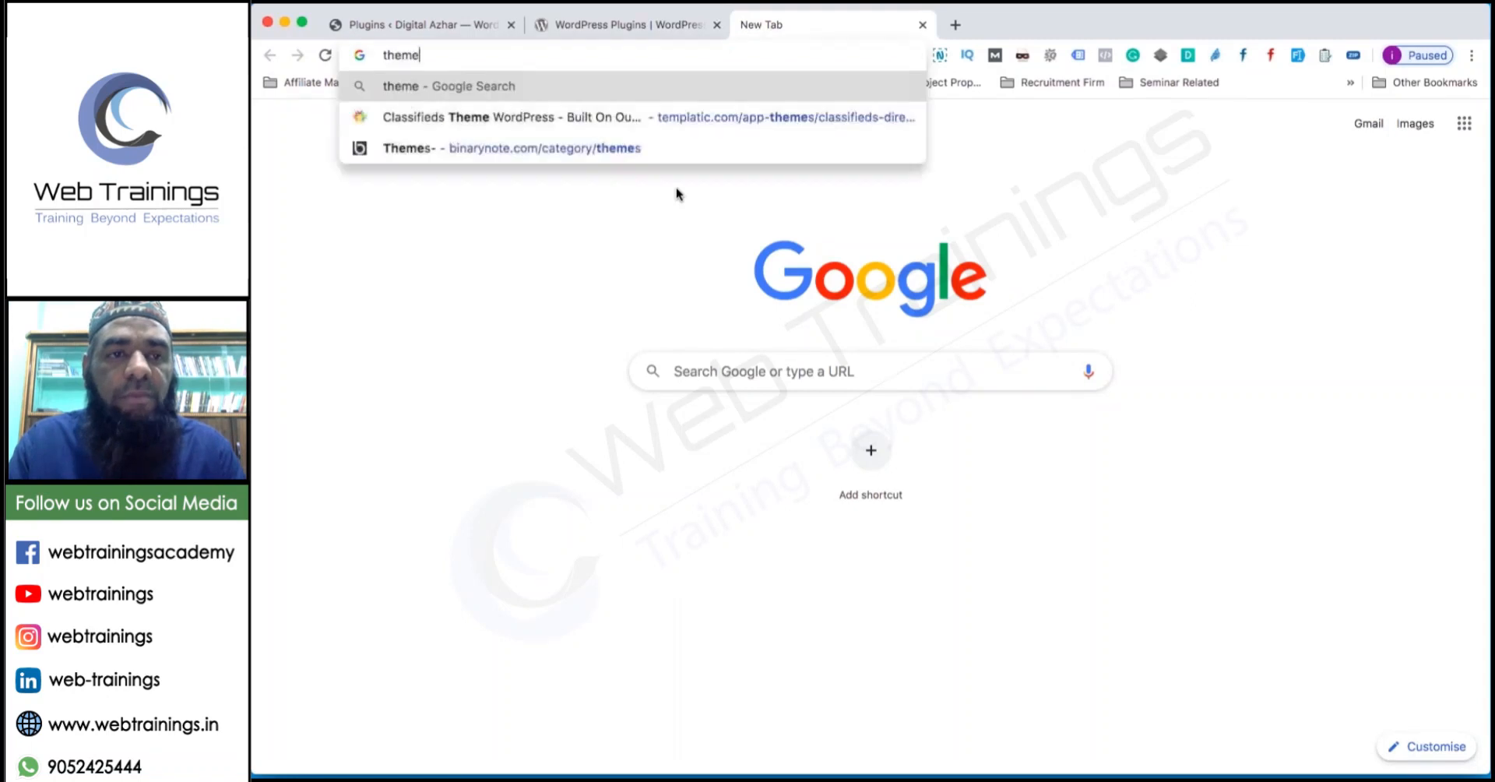
type("refore")
key("super+a")
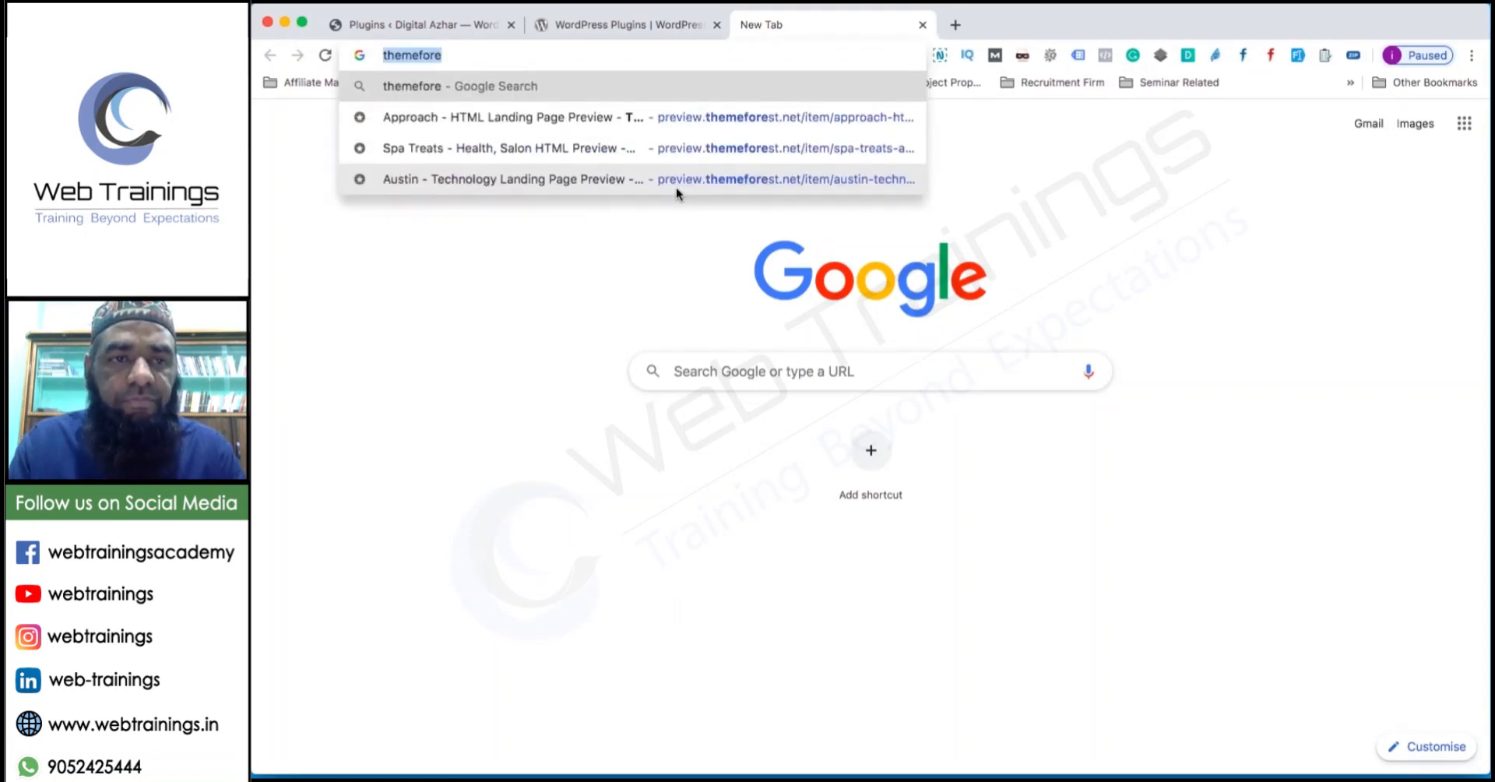
type("codecany")
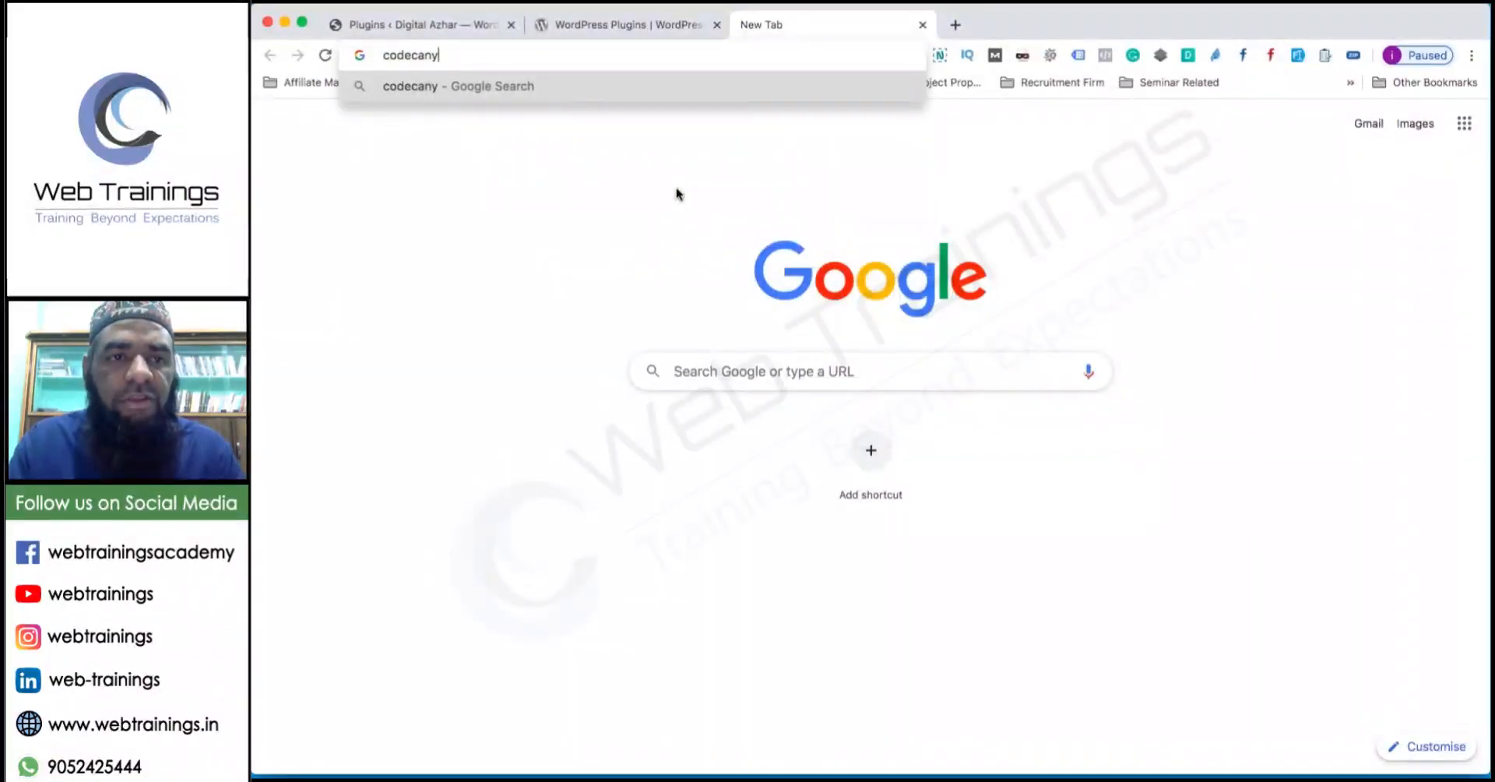
type("on")
key("Return")
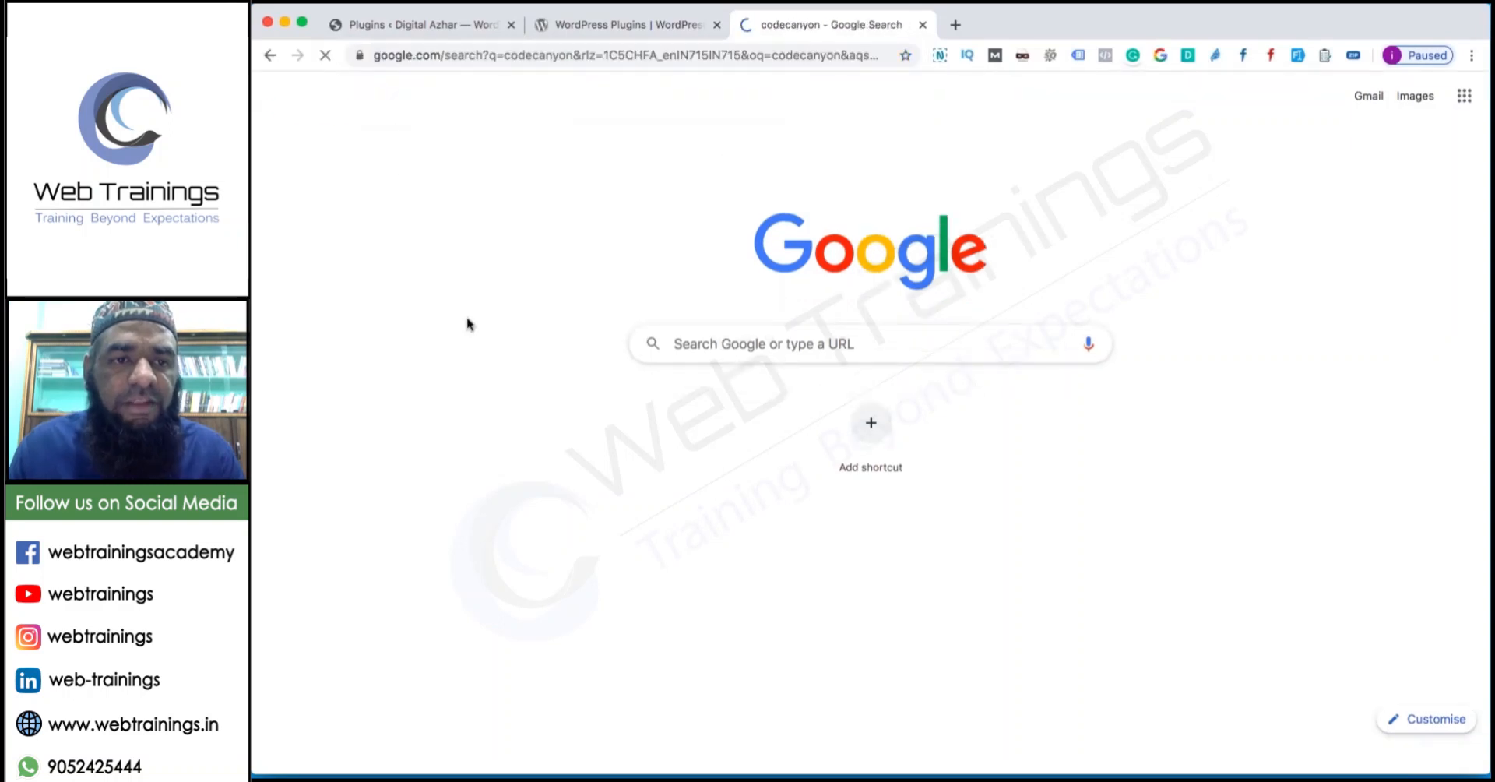
left_click(479, 251)
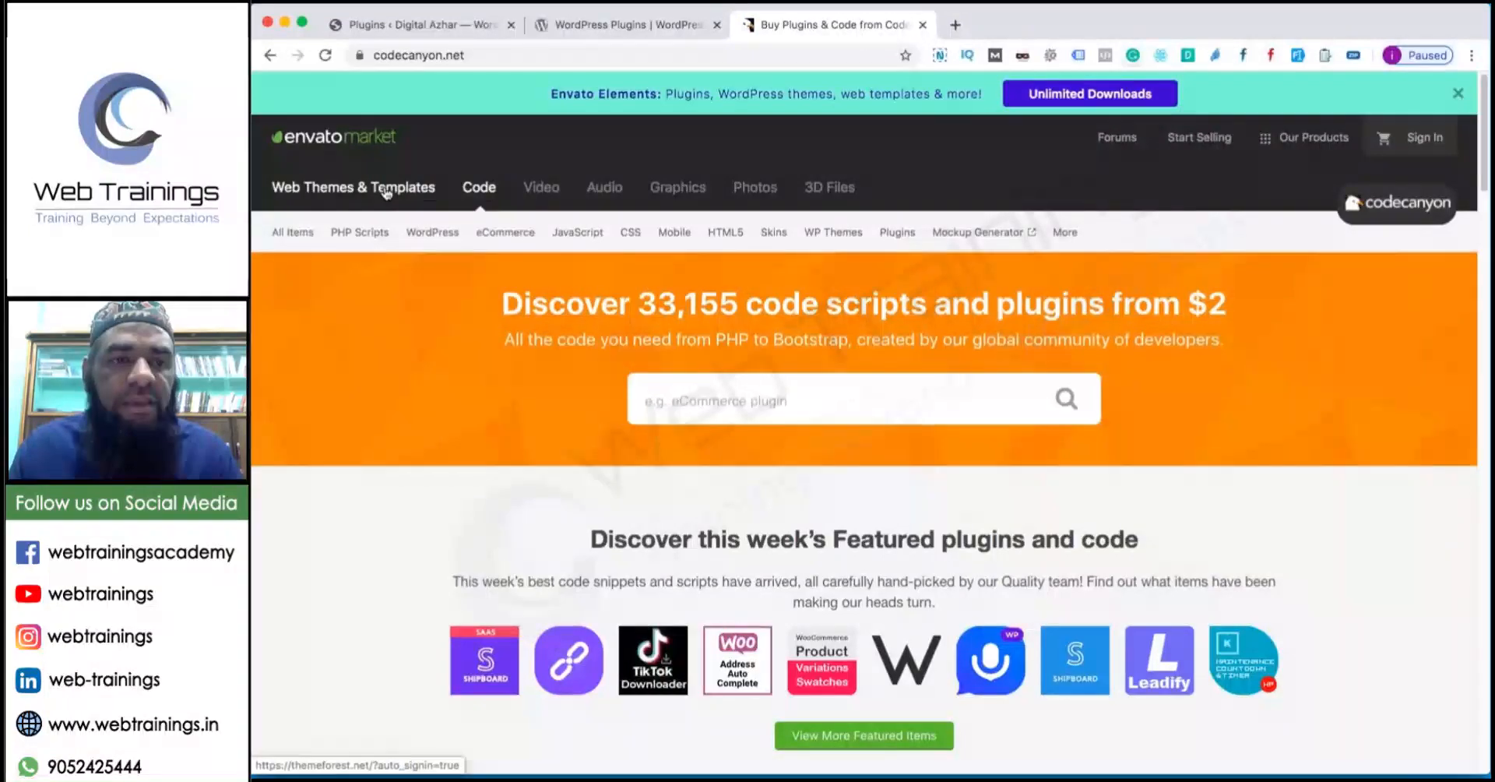
Browse CodeCanyon's popular WordPress plugins, then close that tab.
mouse_move(440, 232)
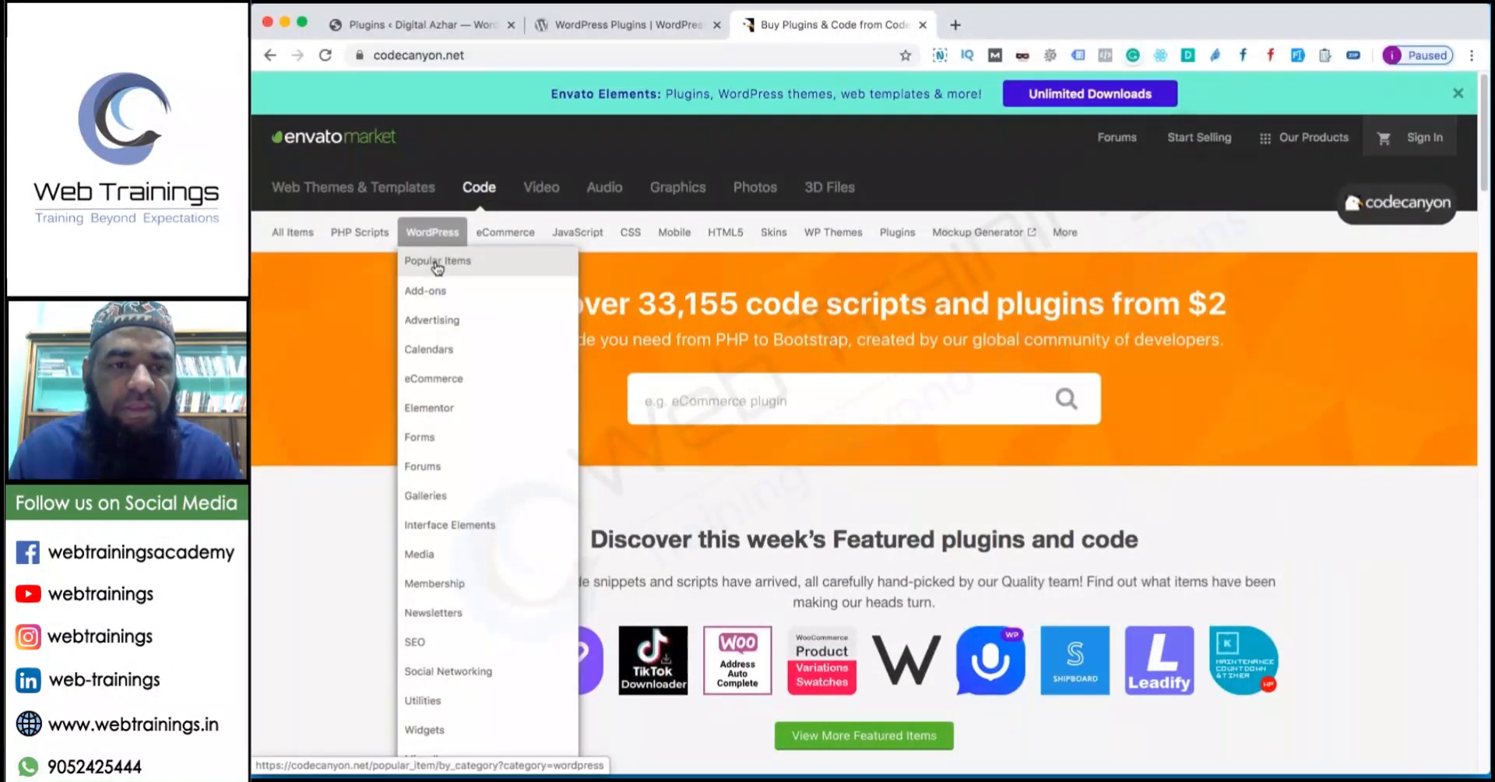
left_click(438, 263)
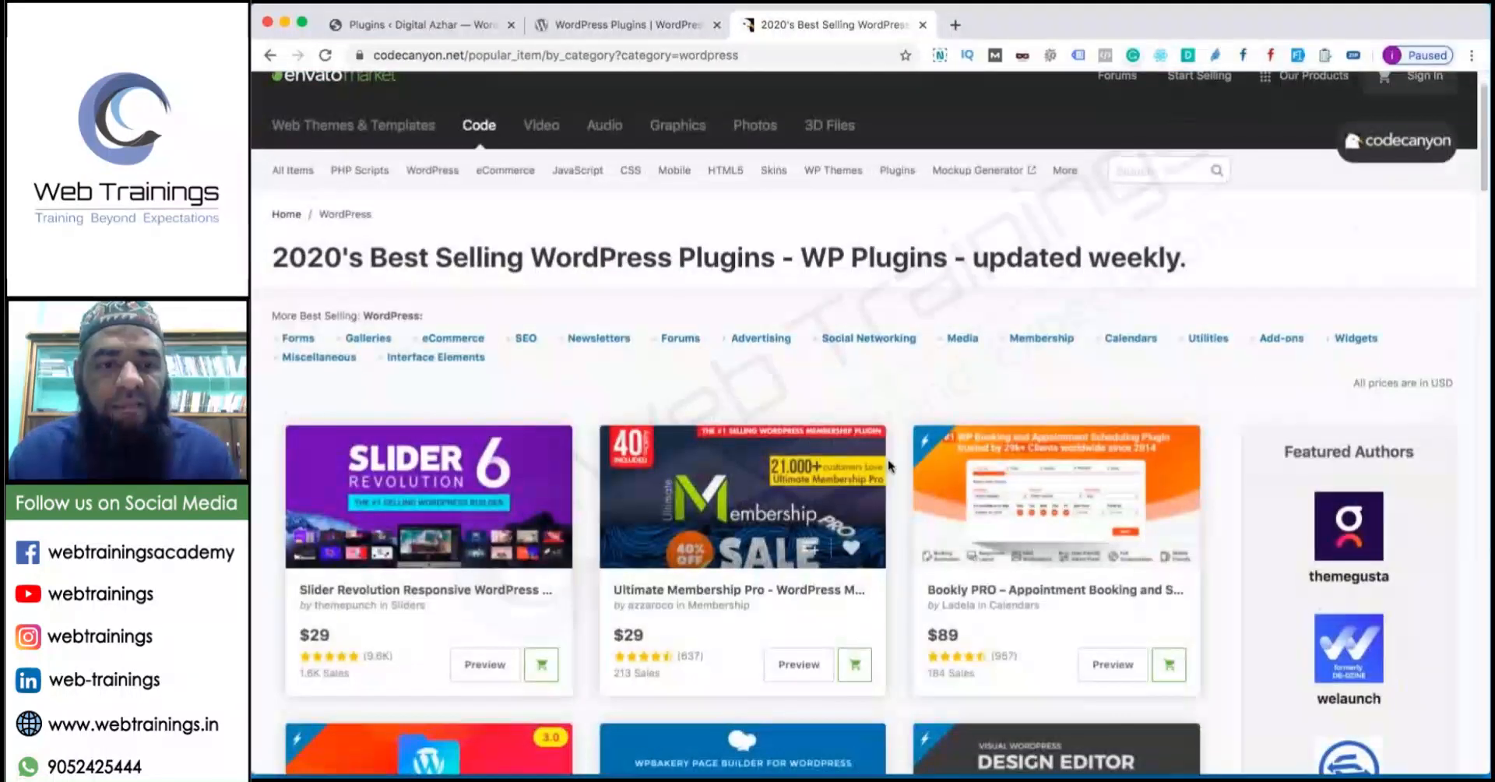
scroll(718, 468, "down", 3)
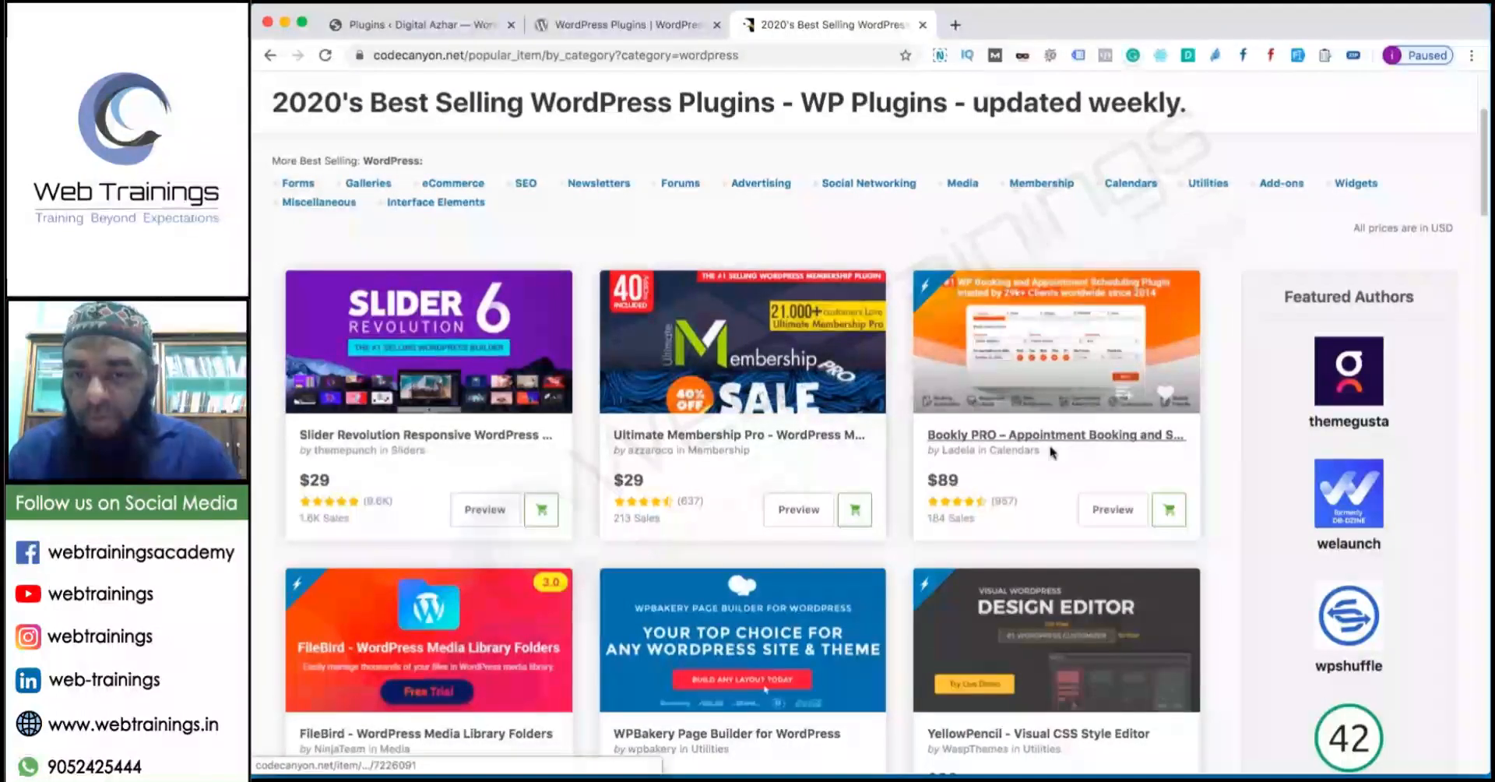
scroll(1051, 451, "down", 1)
scroll(1051, 450, "down", 3)
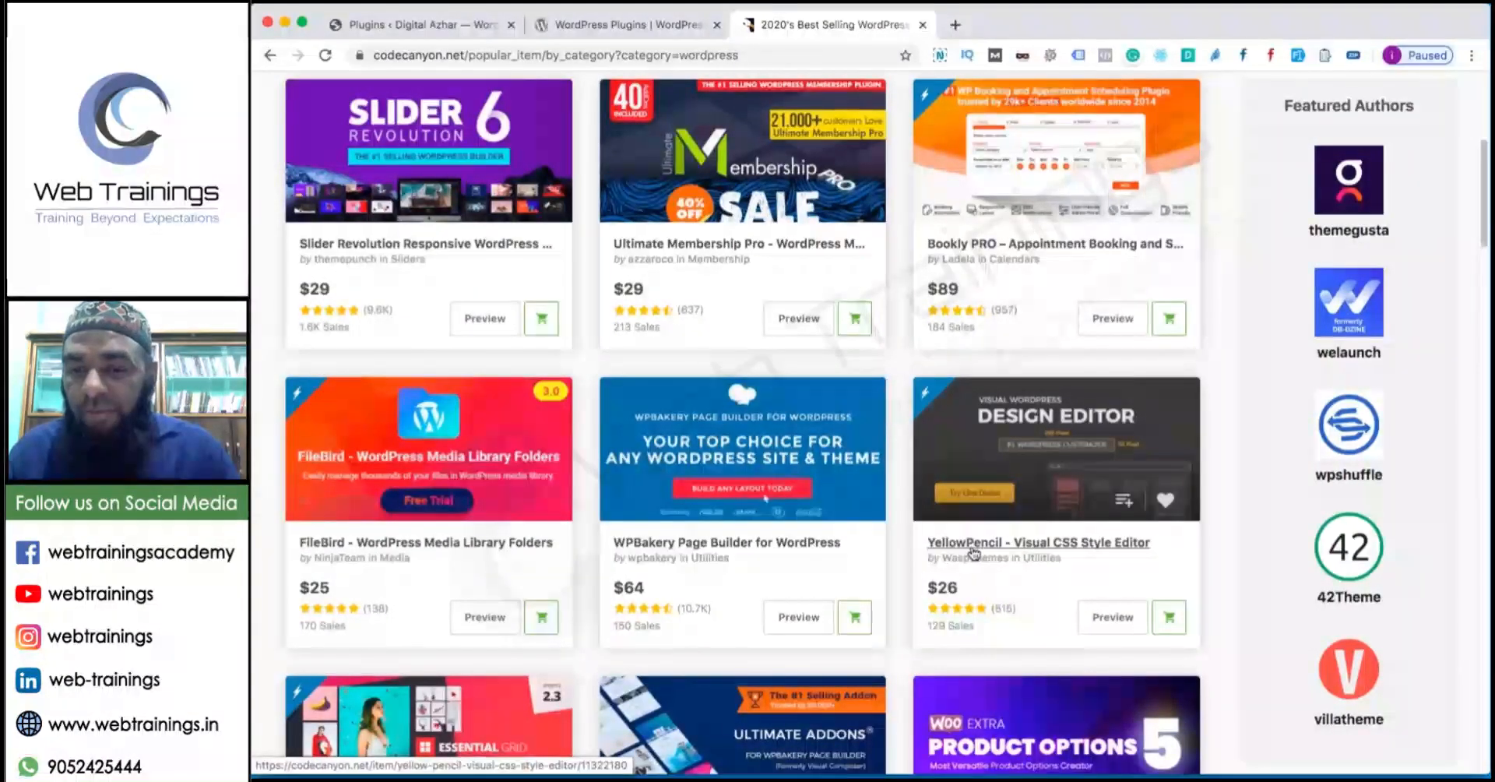
scroll(701, 537, "down", 5)
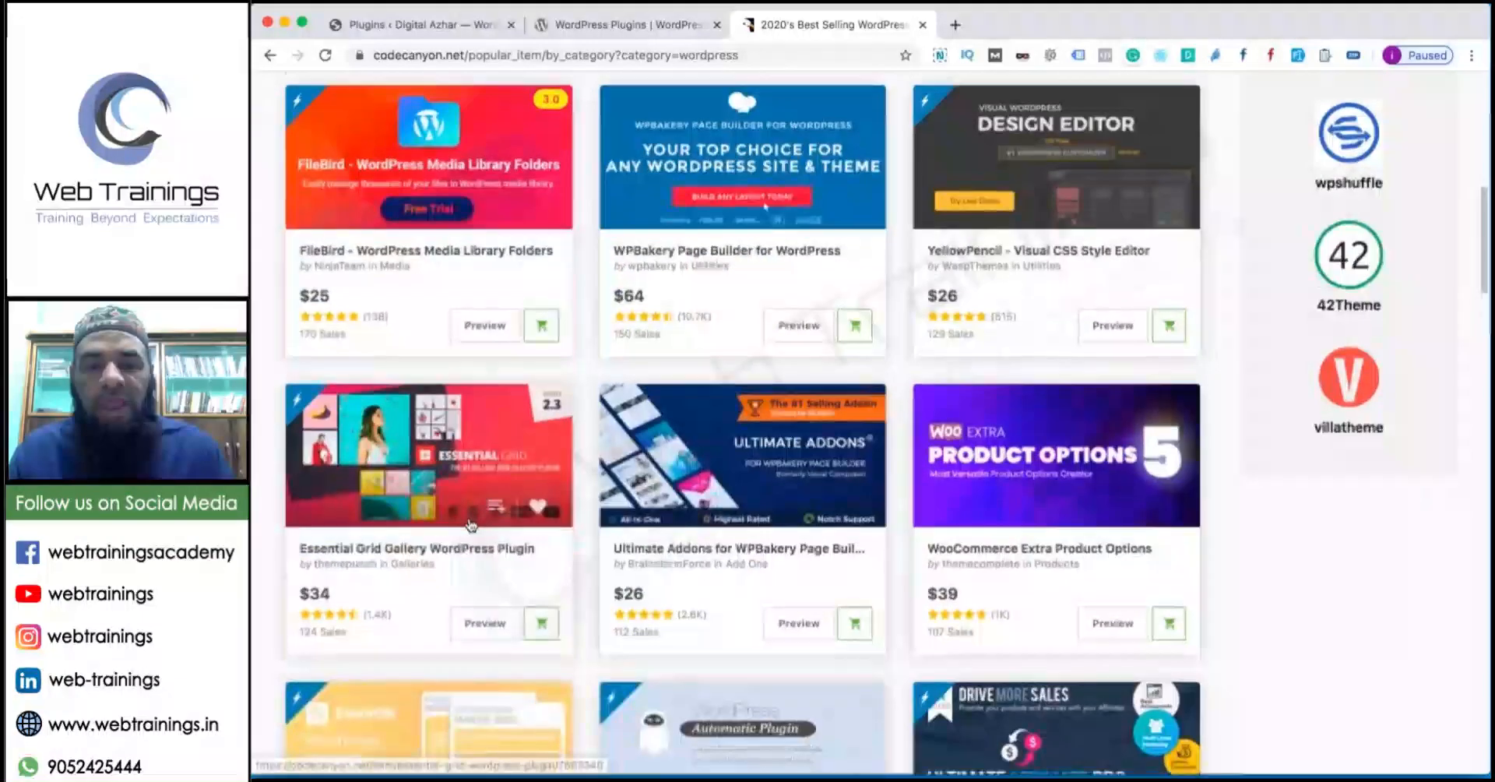
scroll(569, 483, "down", 3)
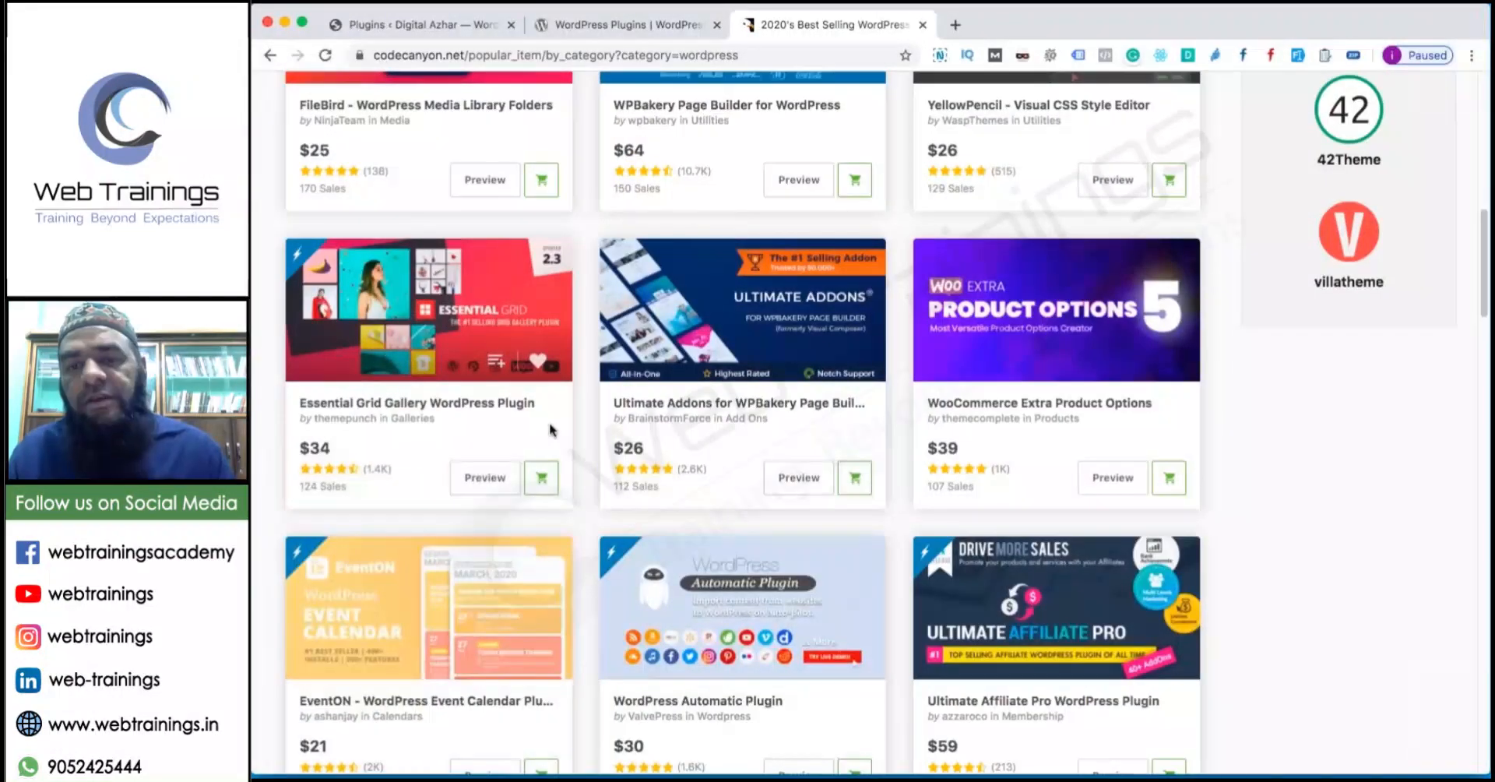
scroll(551, 428, "down", 4)
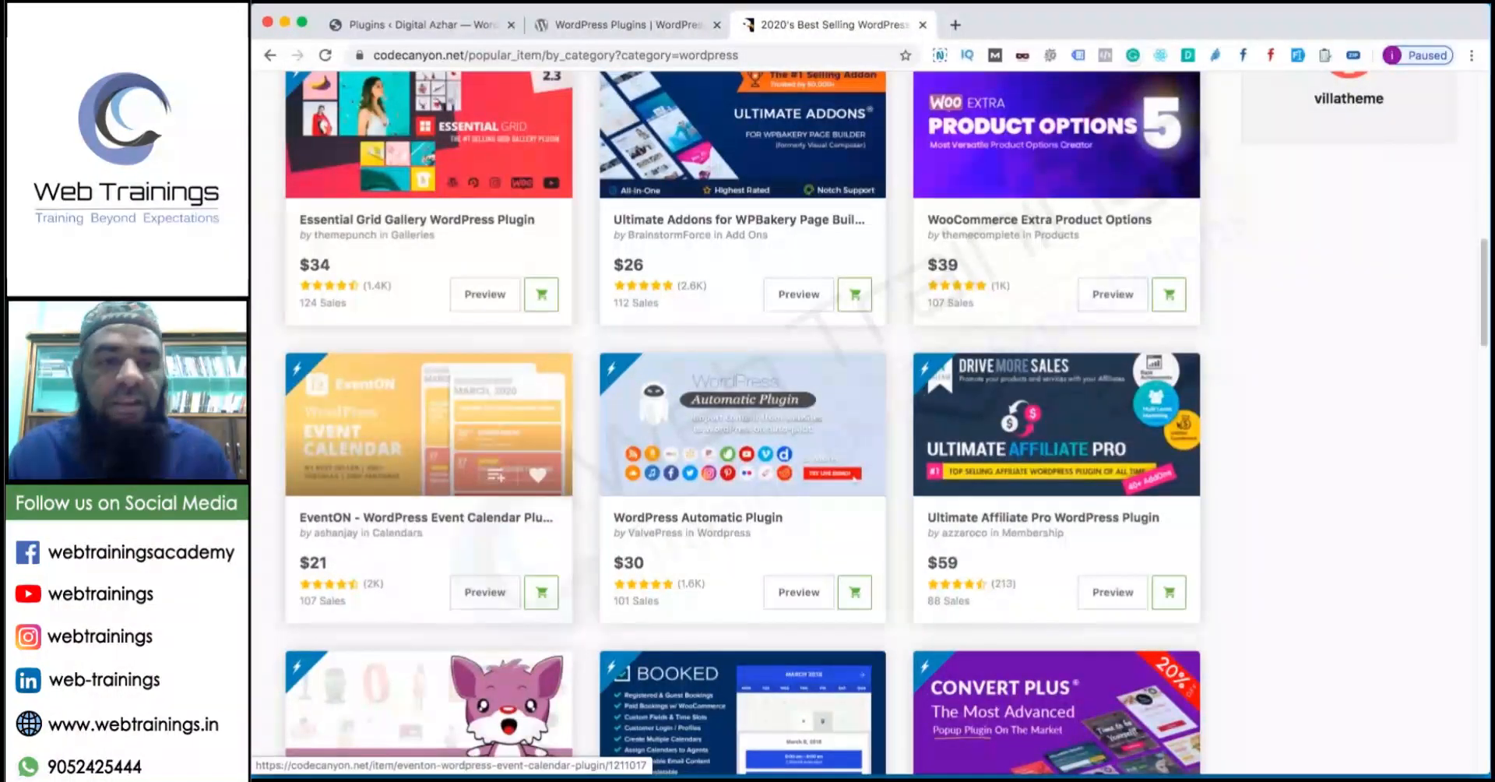
scroll(428, 424, "down", 1)
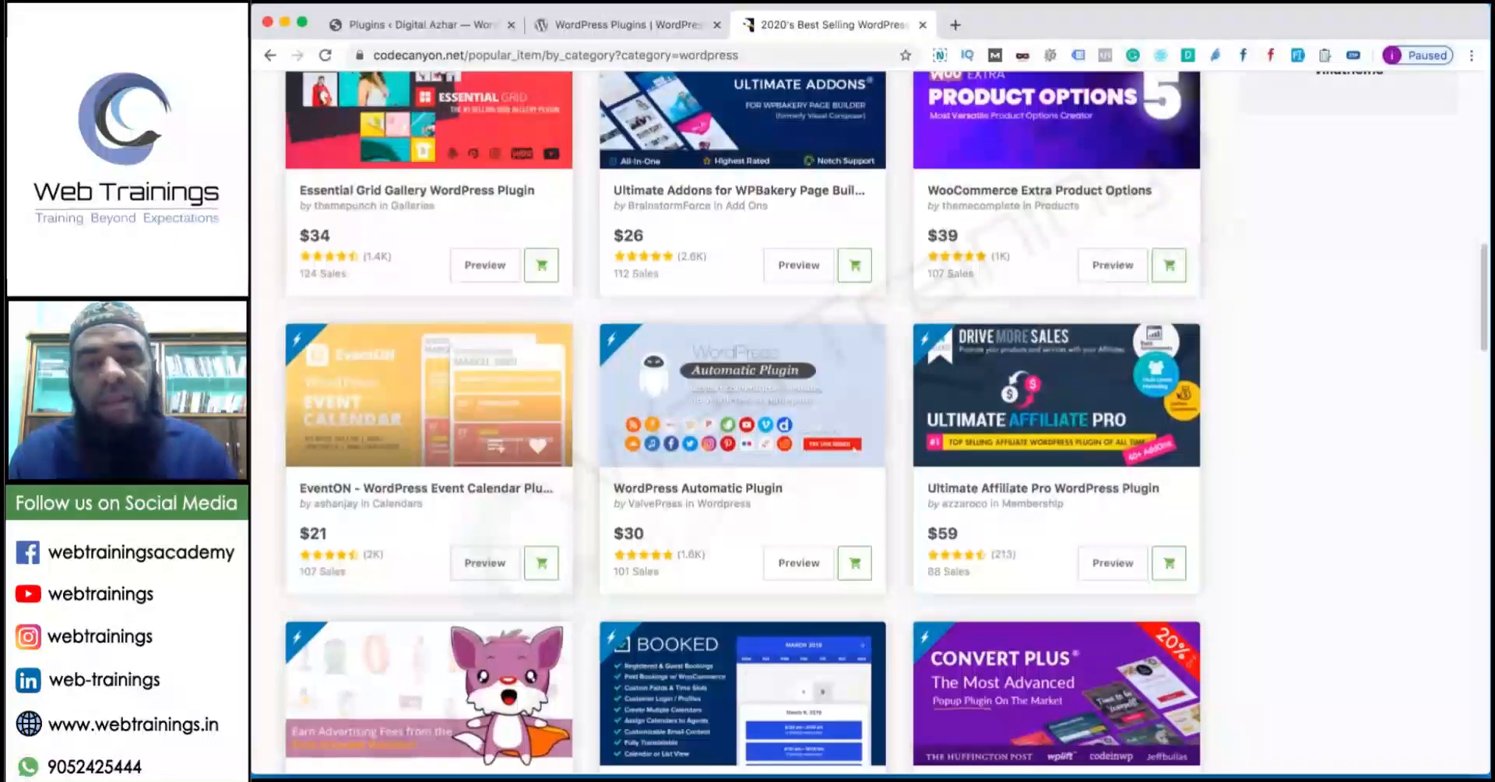
scroll(428, 425, "down", 4)
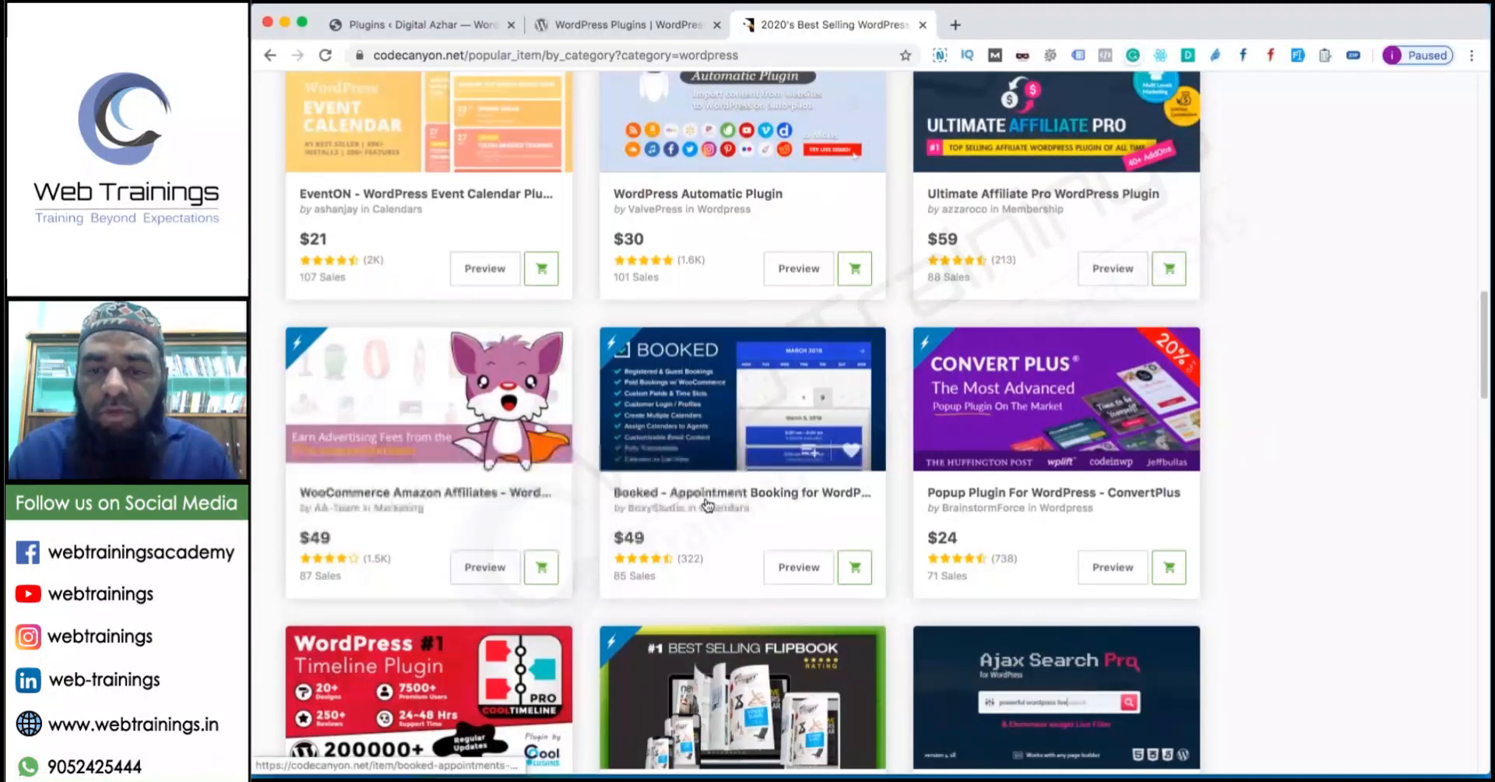
scroll(872, 488, "down", 3)
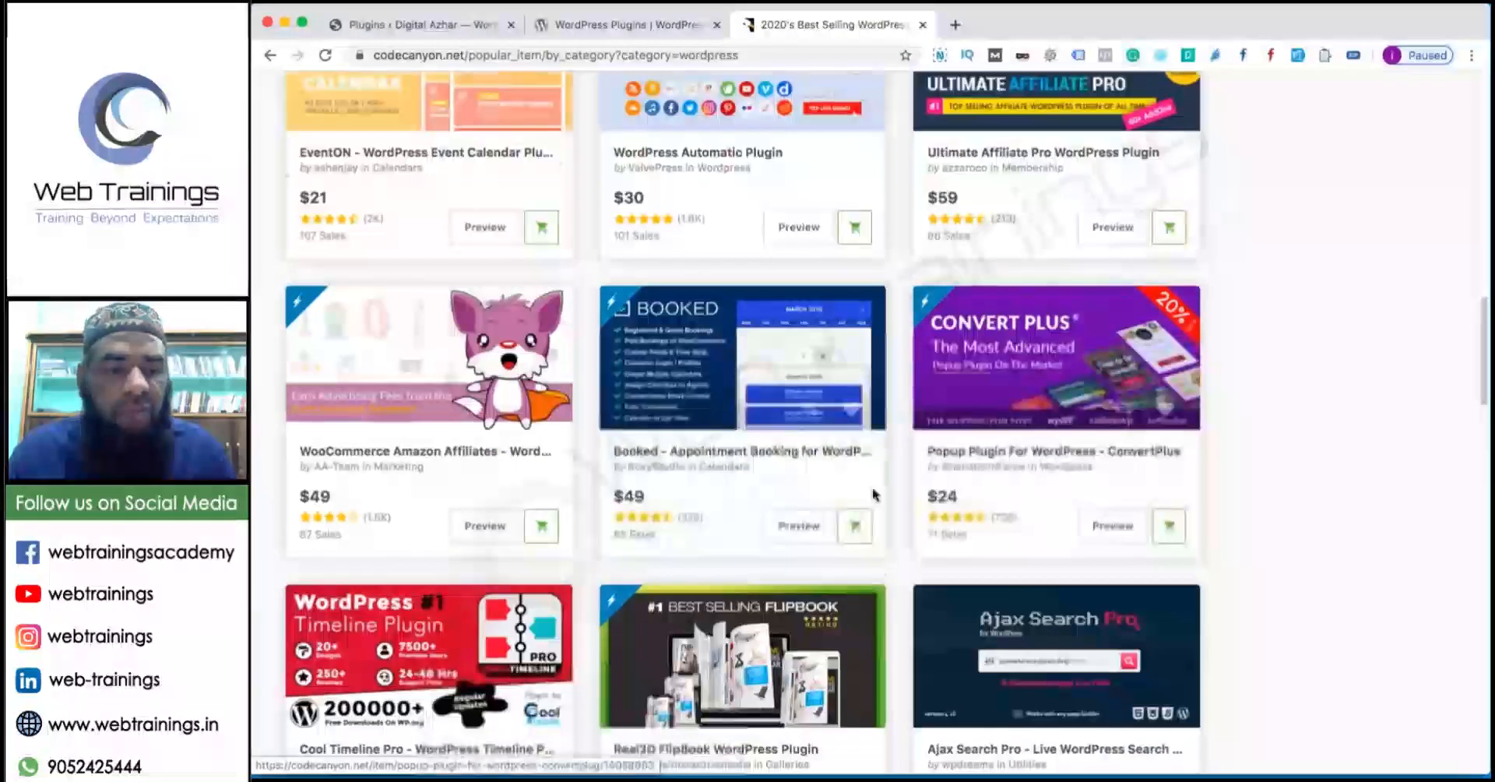
scroll(577, 606, "down", 2)
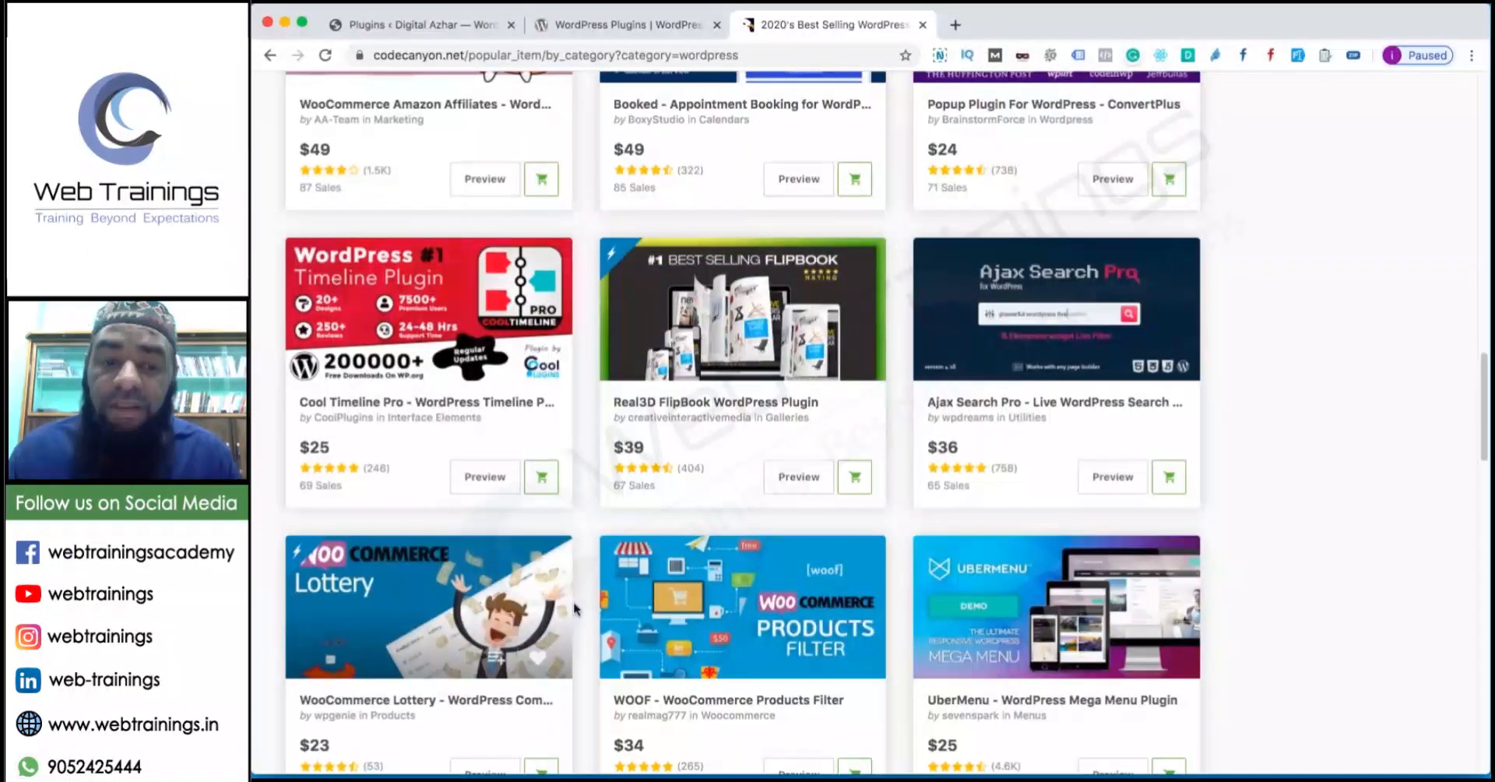
scroll(574, 608, "down", 3)
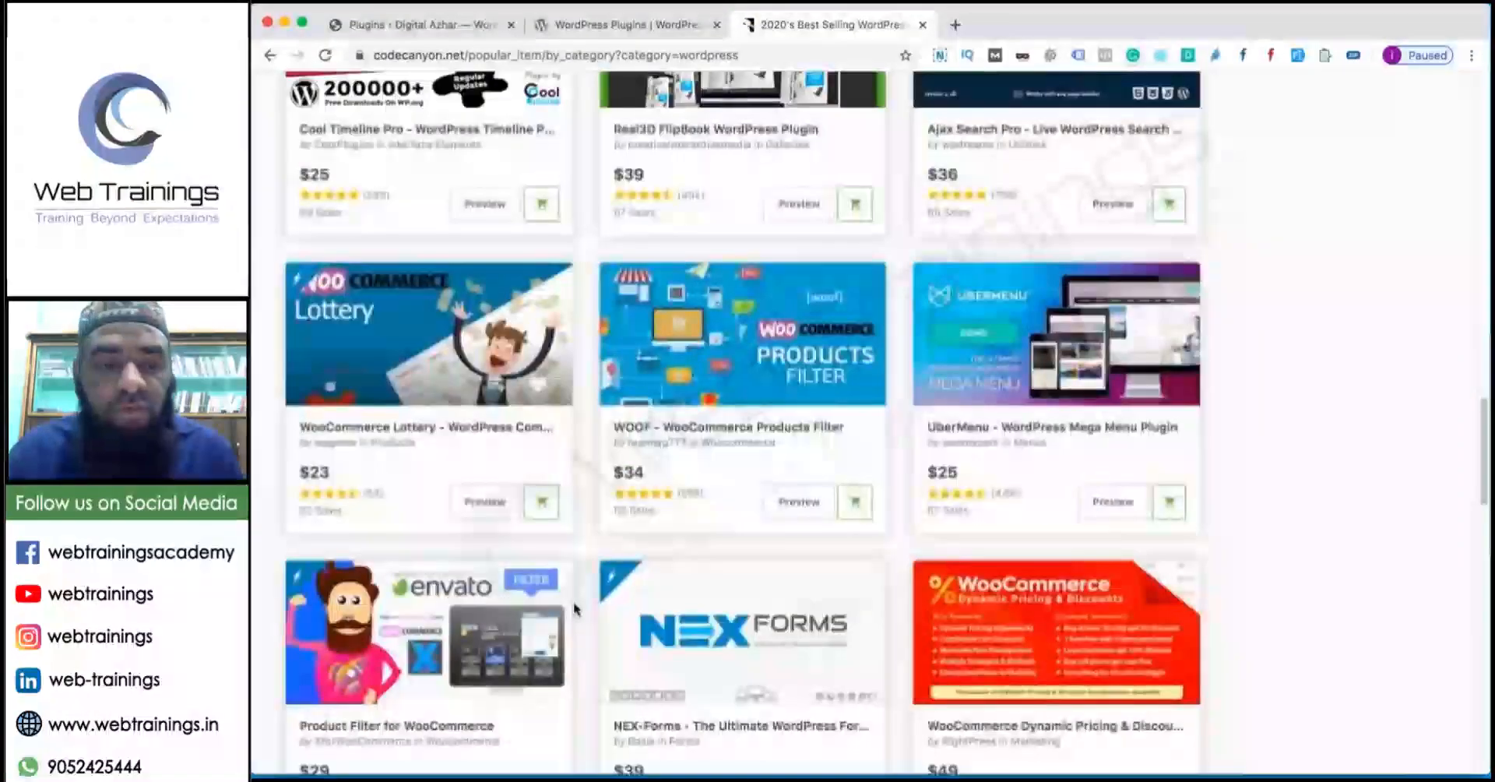
scroll(573, 601, "down", 2)
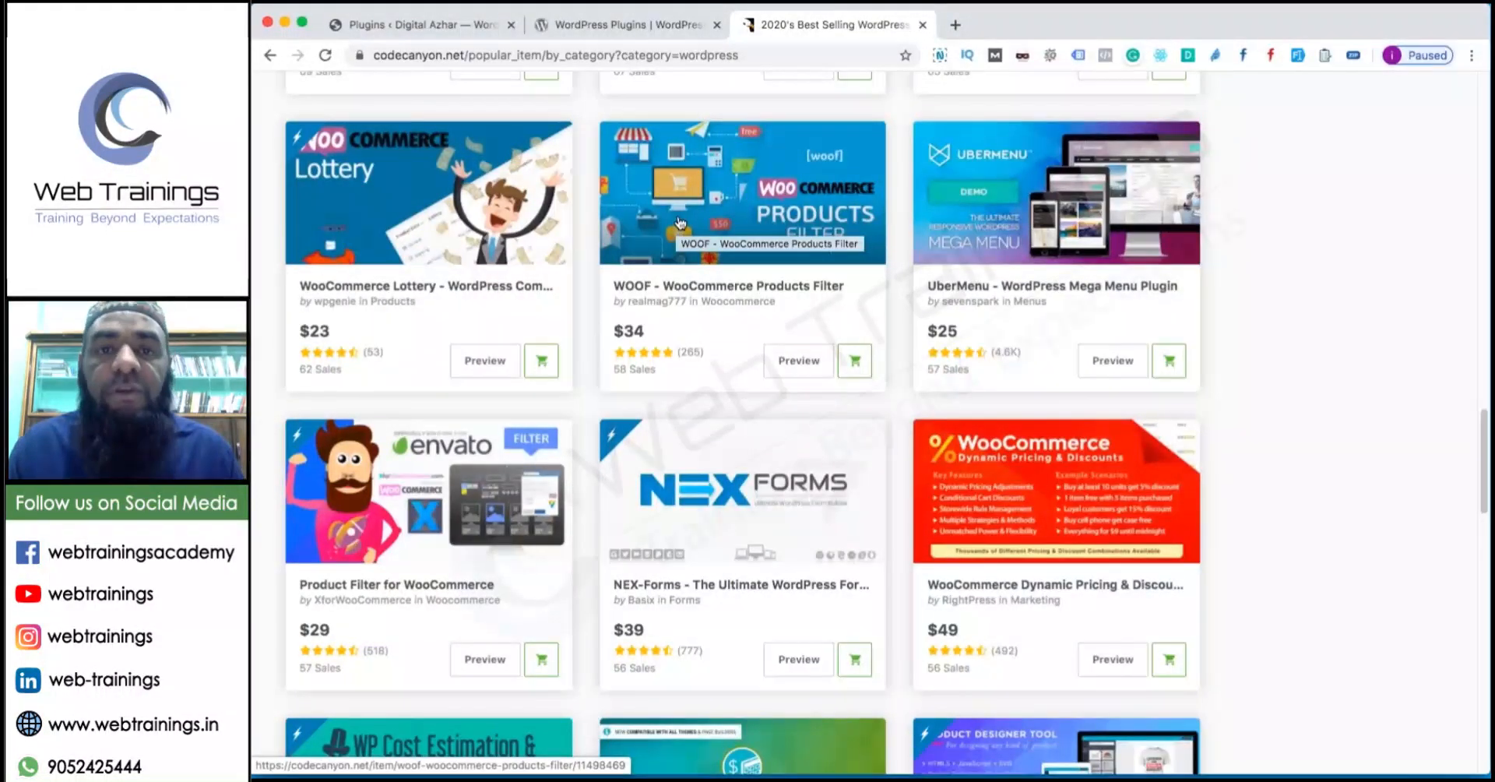
left_click(923, 25)
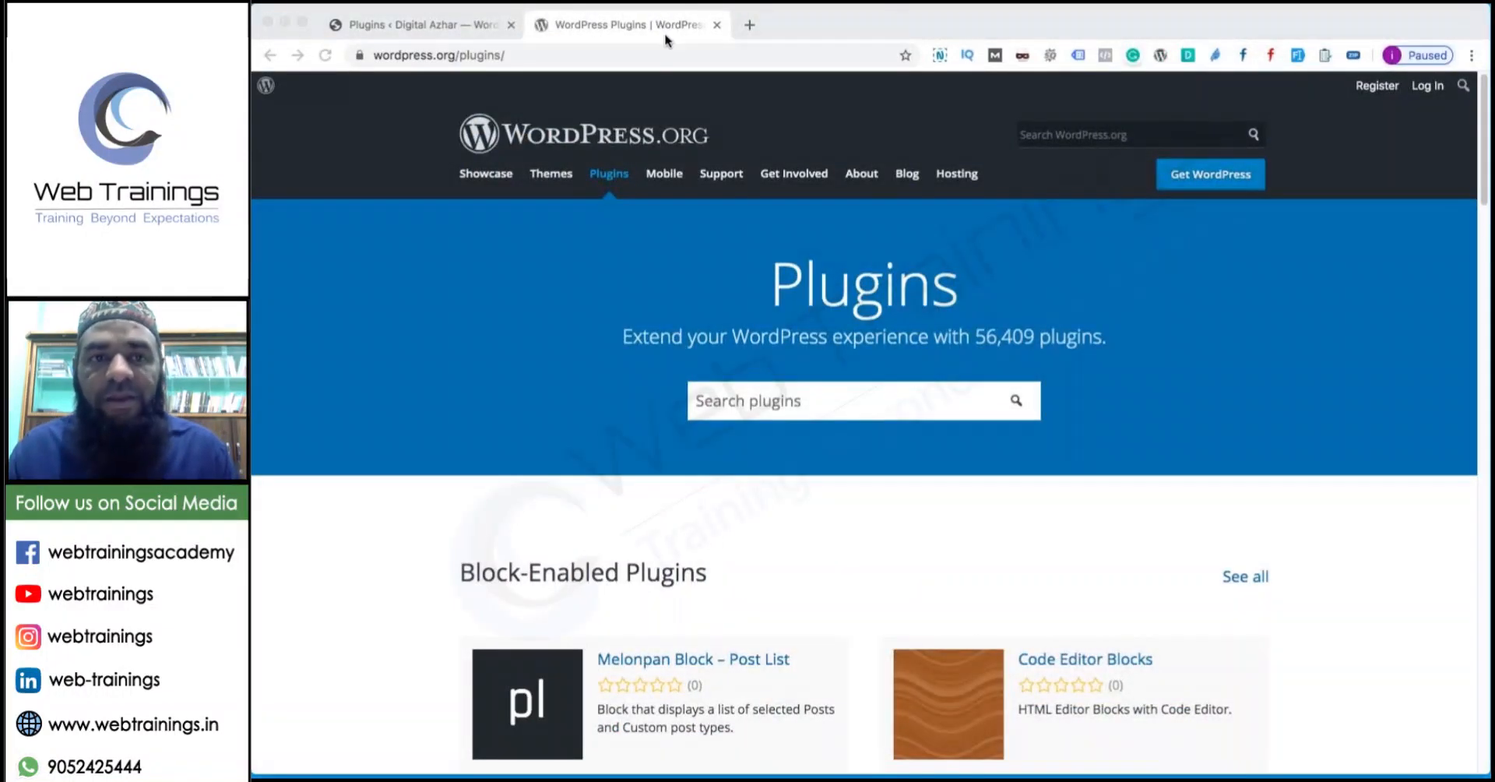
Review the General, SEO and Security plugin notes in WordPress Plugins.rtf, then return to WordPress.
left_click(400, 29)
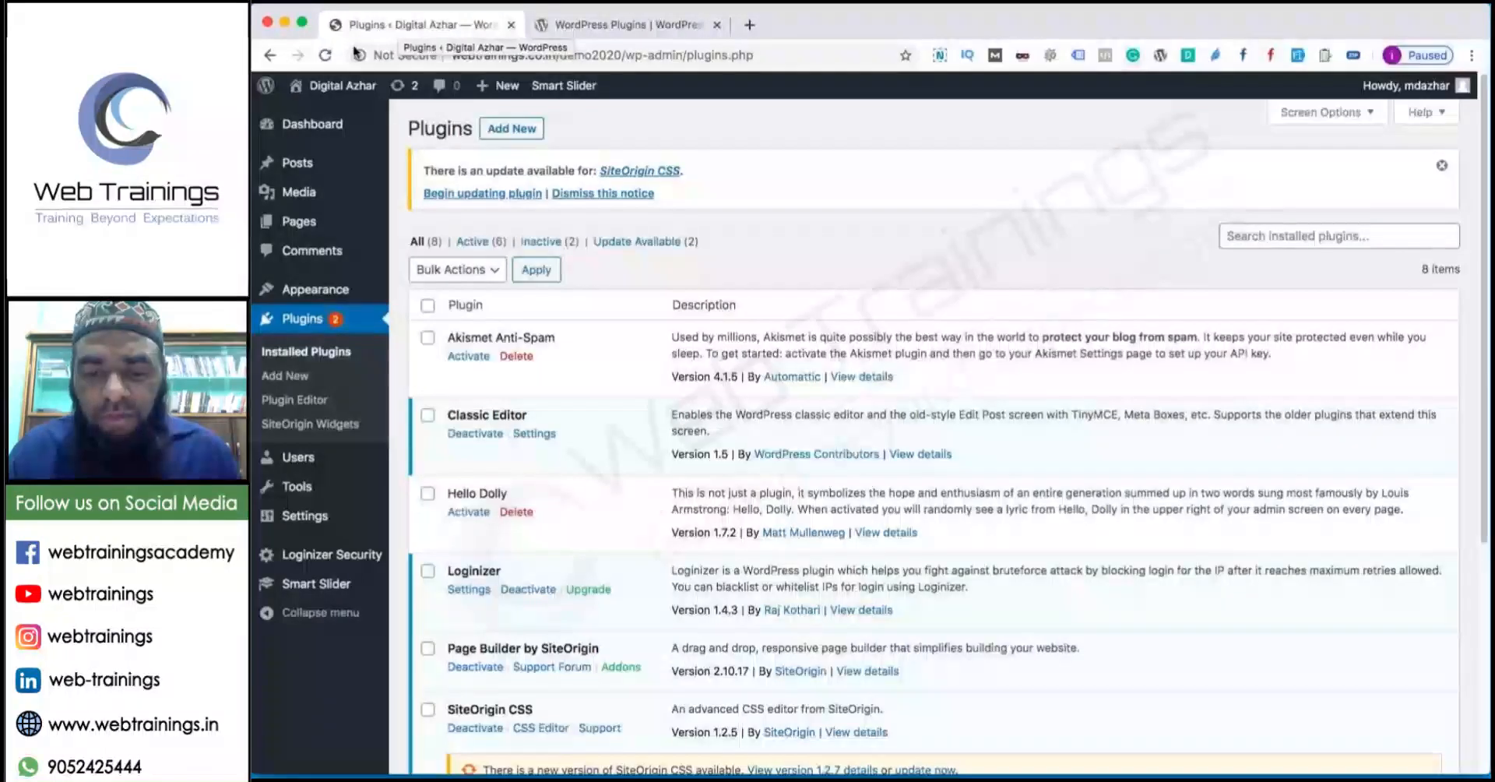
left_click(888, 744)
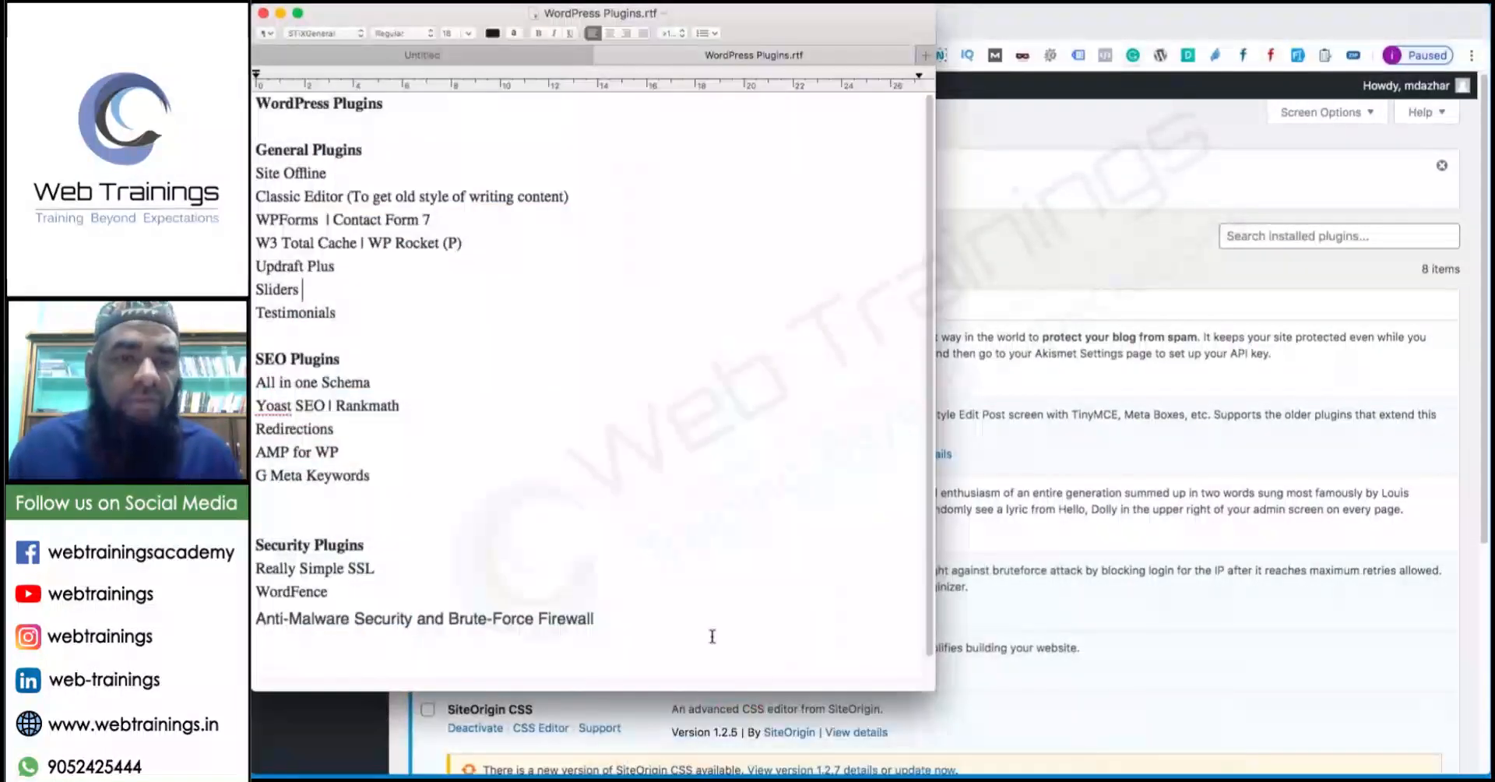
left_click_drag(933, 685, 946, 774)
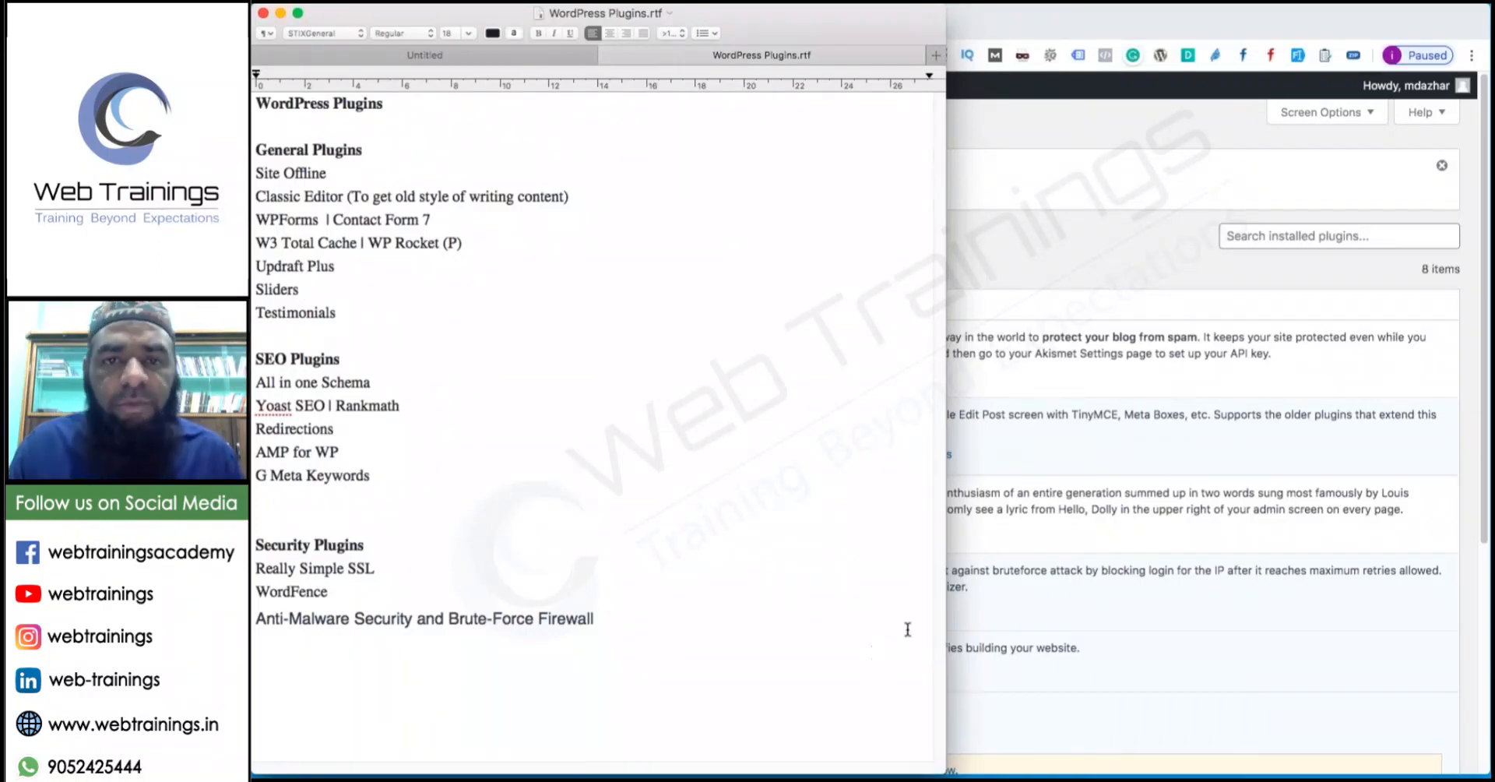
mouse_move(943, 775)
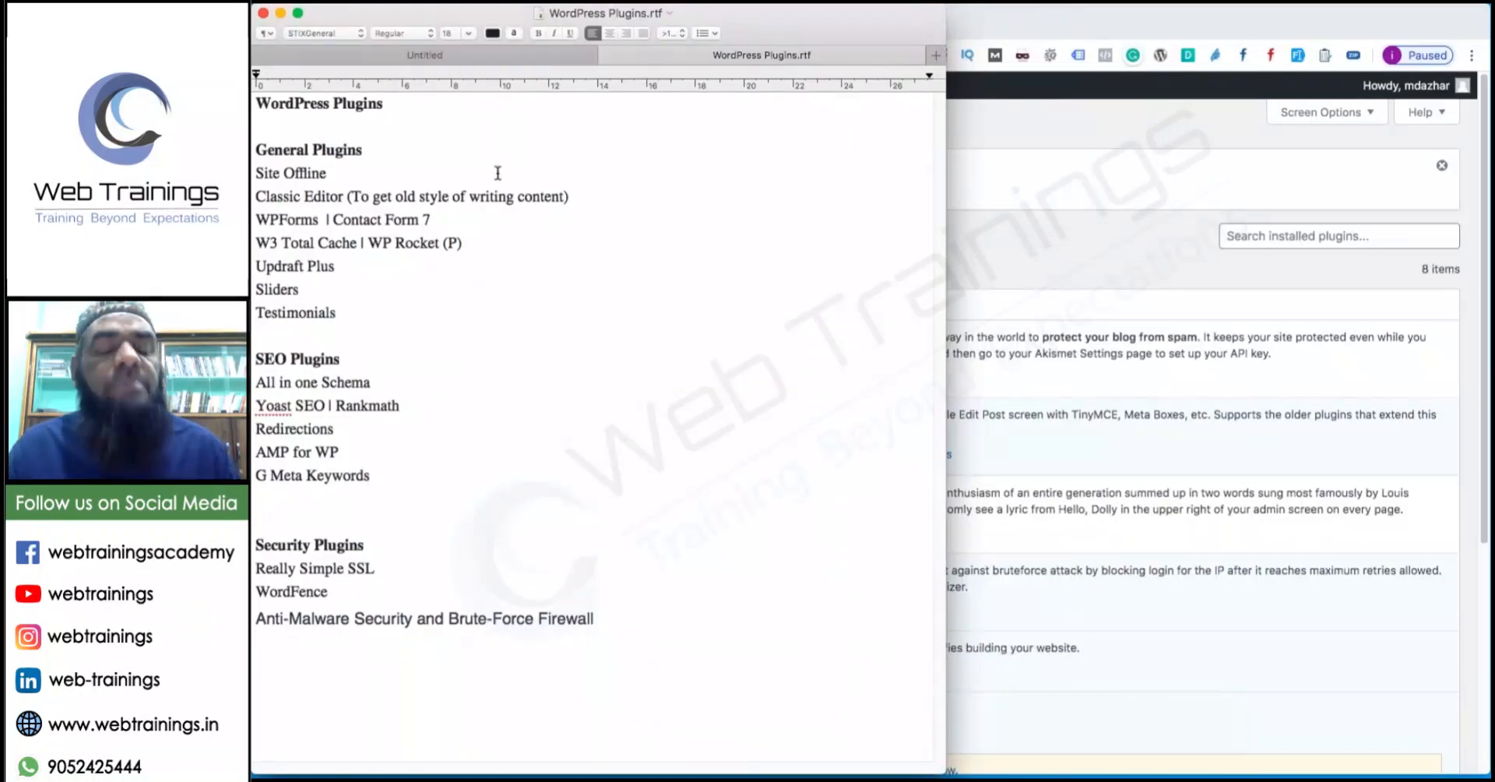
left_click_drag(256, 148, 252, 179)
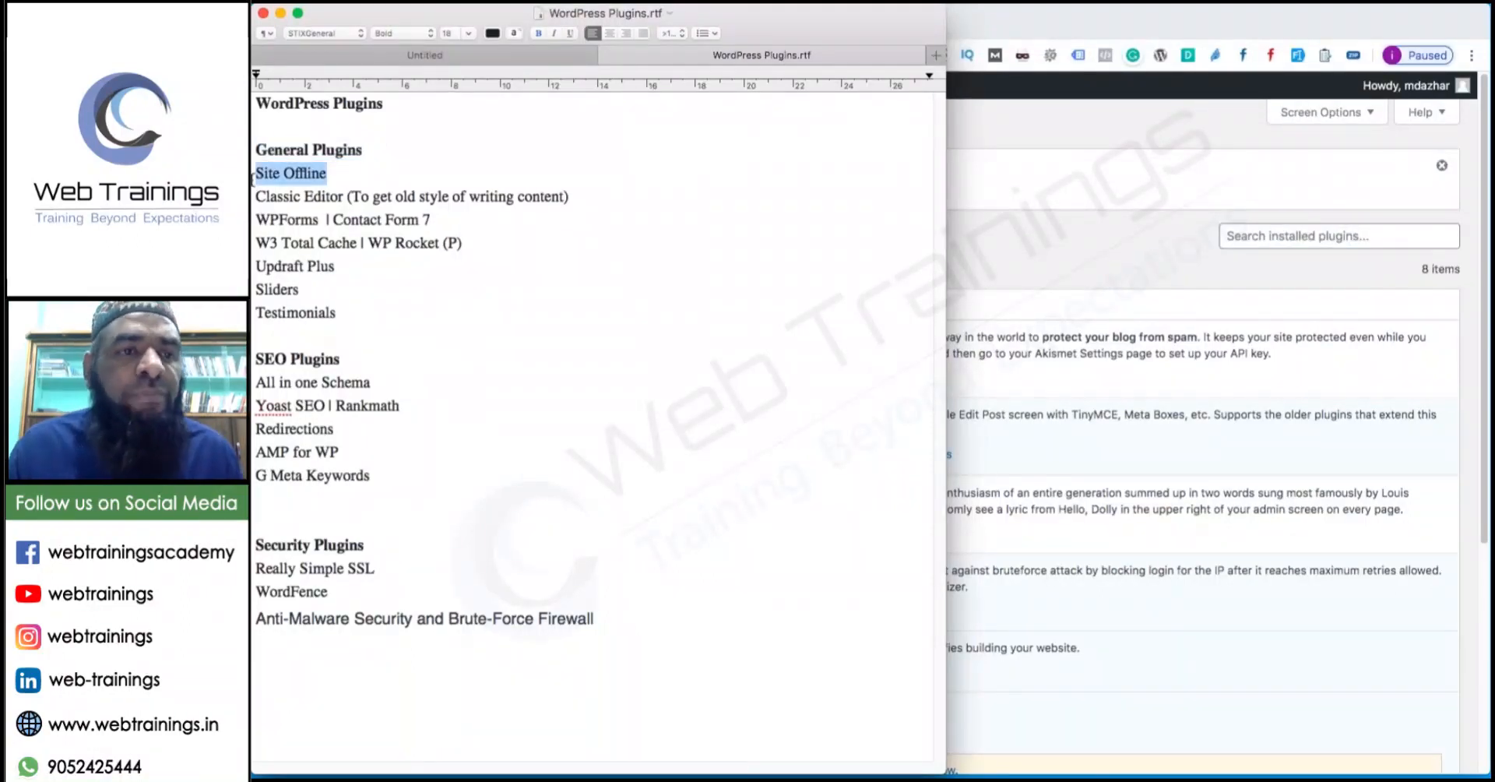
left_click(1098, 326)
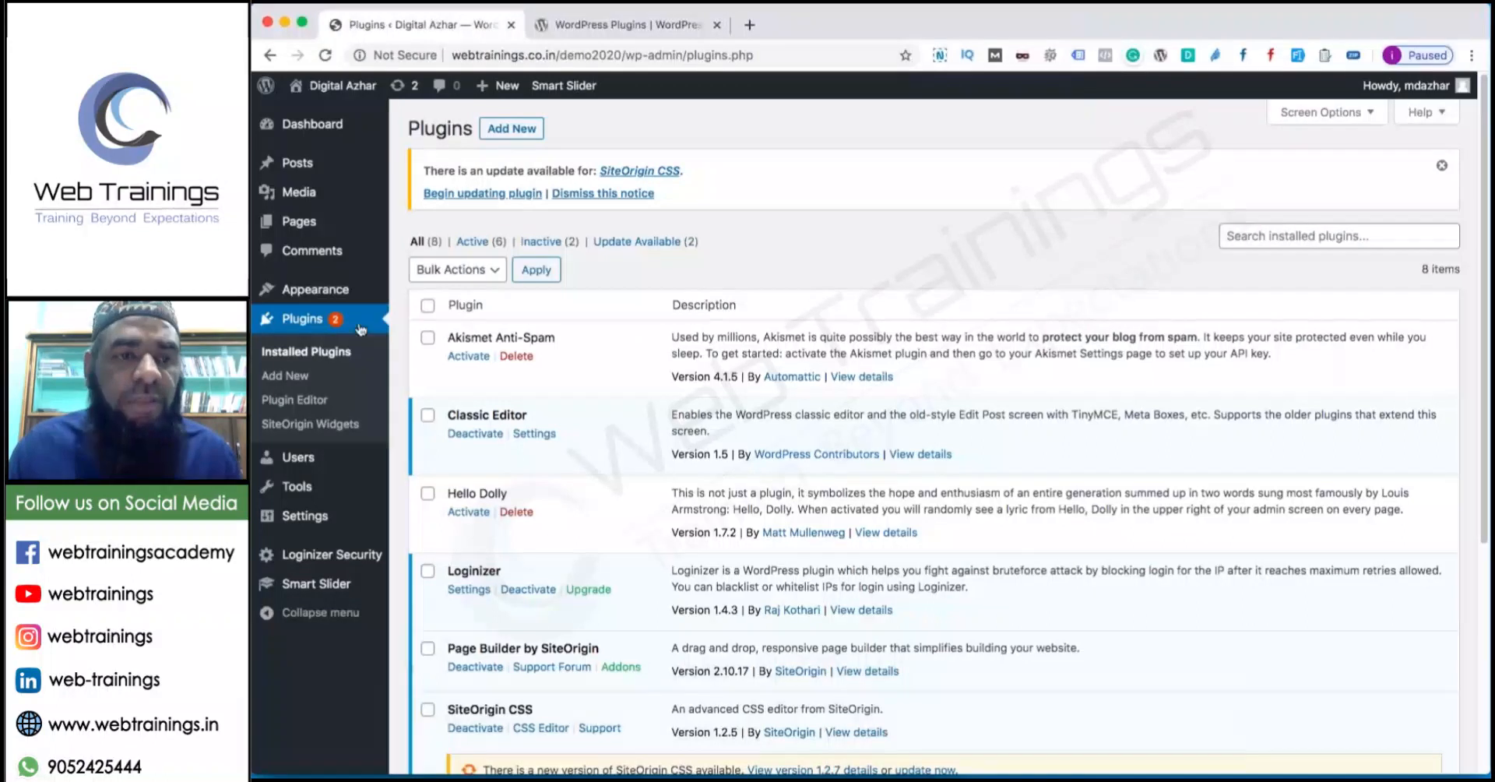
Search Add New for 'Site Offline', then install and activate the first result.
left_click(297, 378)
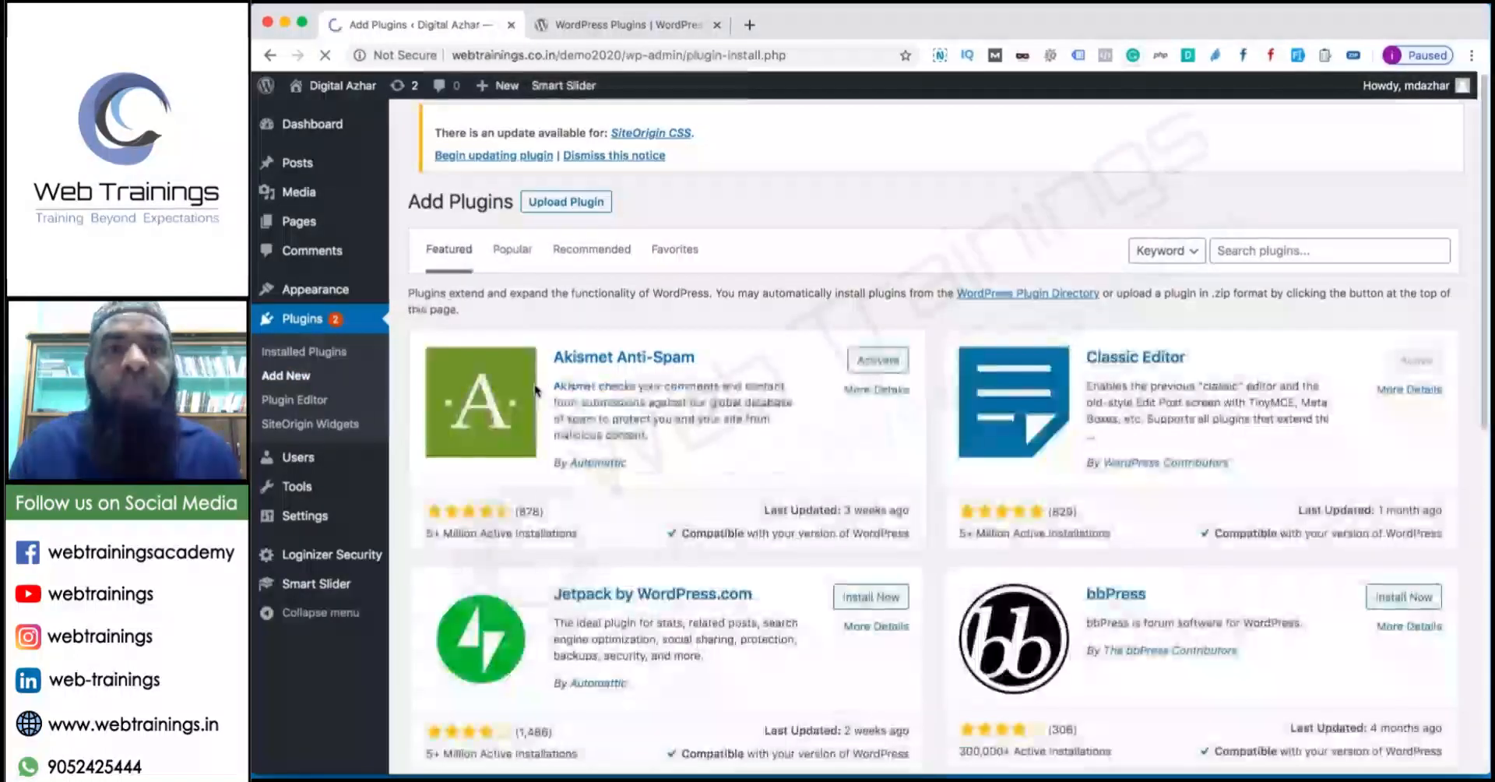
left_click(1264, 256)
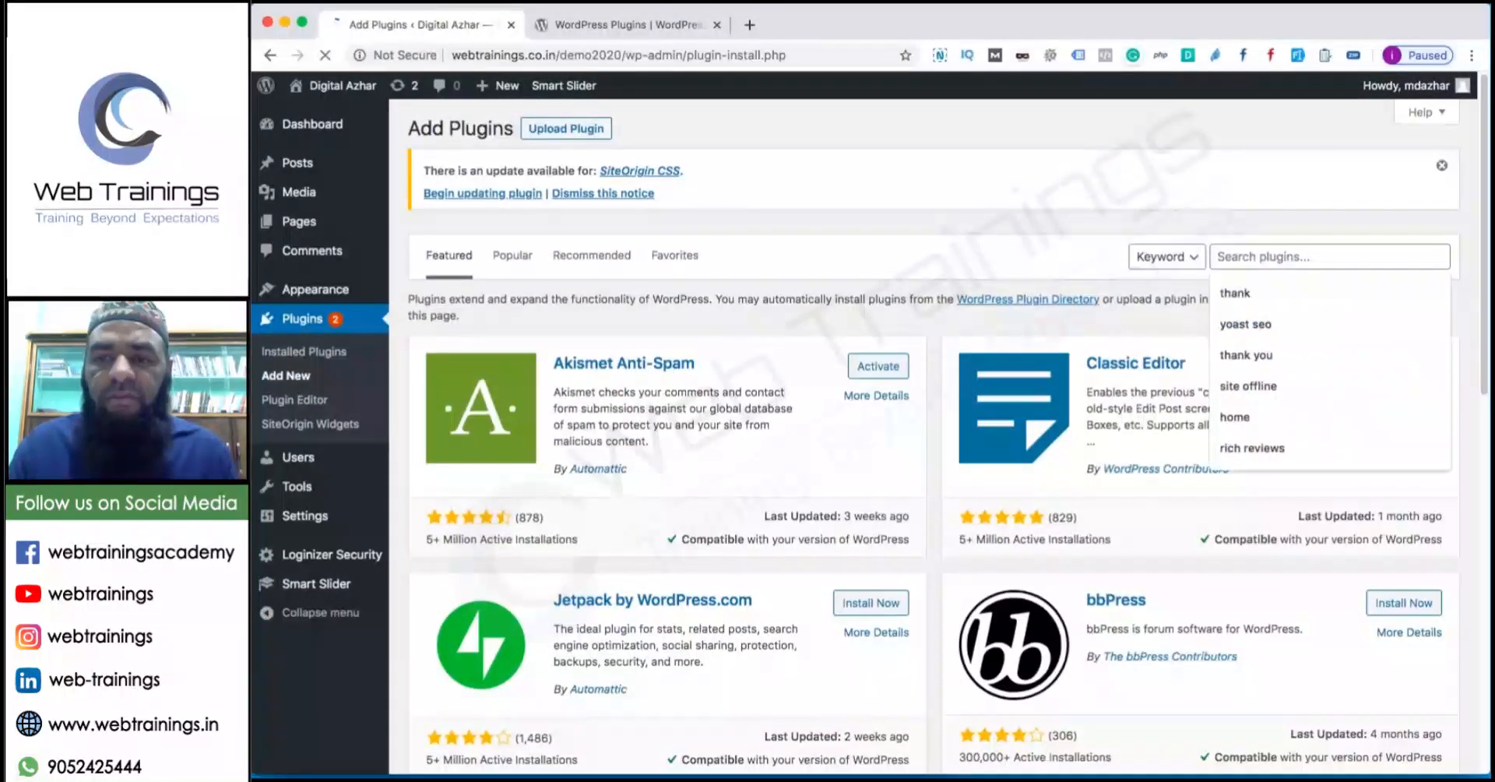
type("Site Of")
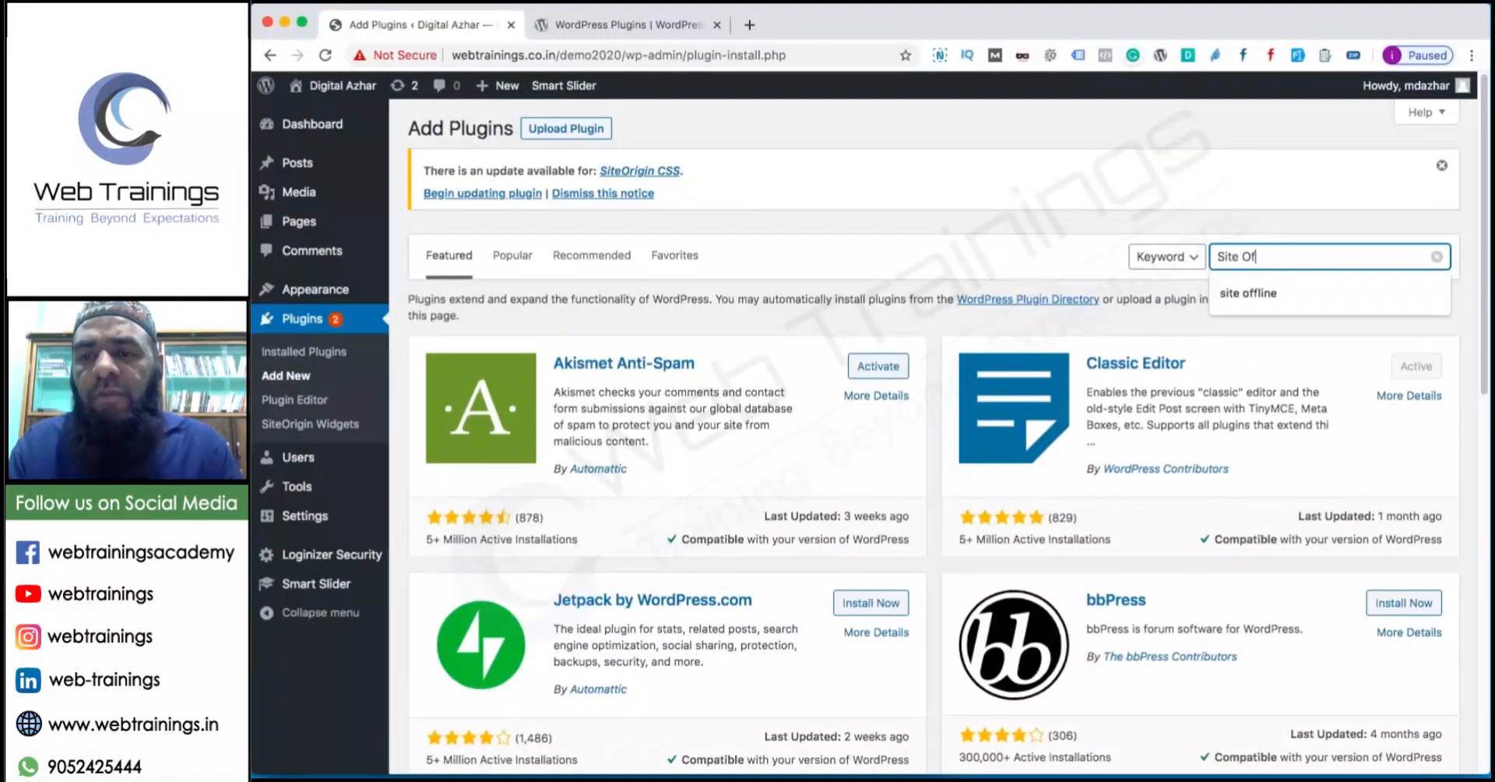
type("fline")
key("Return")
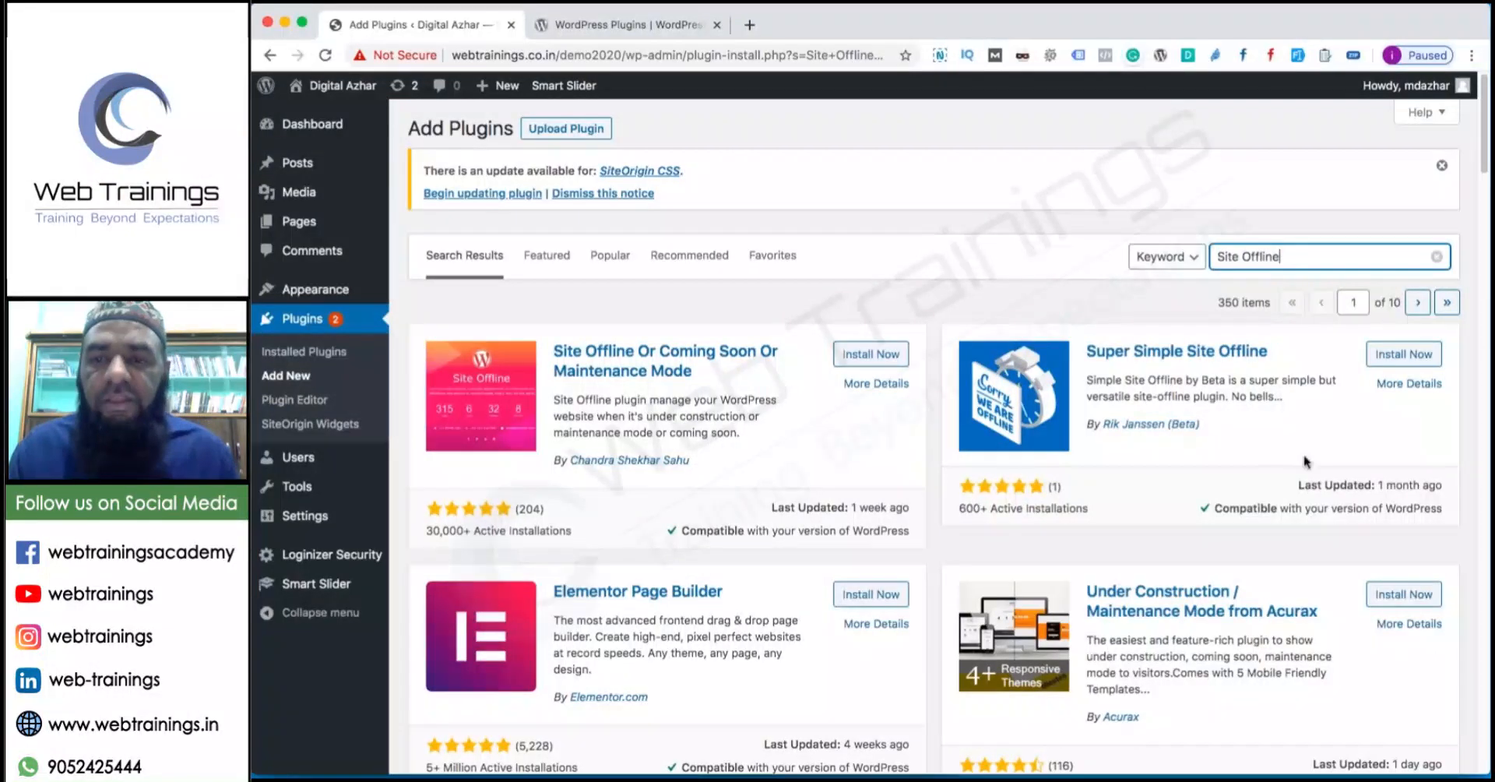
scroll(1063, 472, "down", 2)
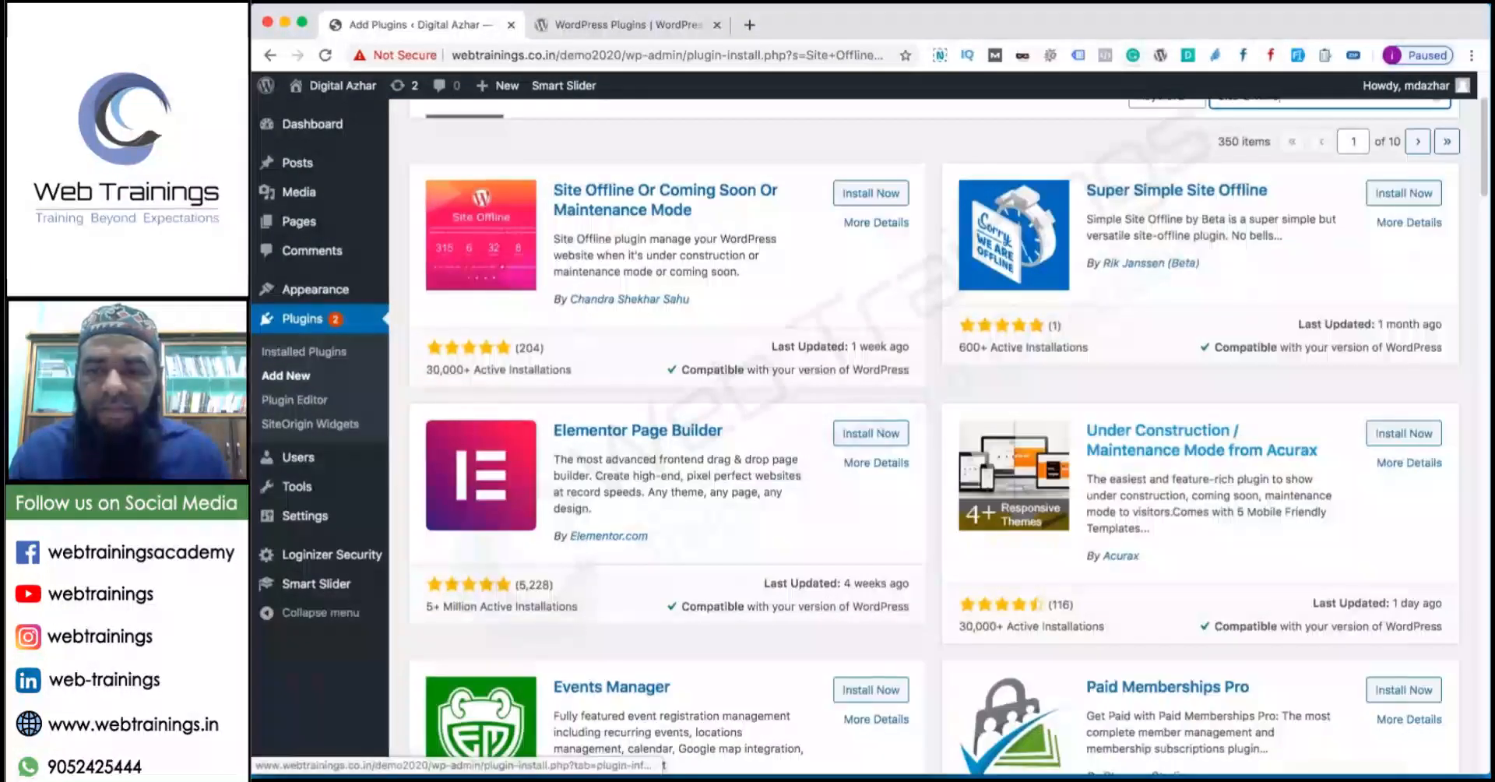
scroll(696, 593, "up", 2)
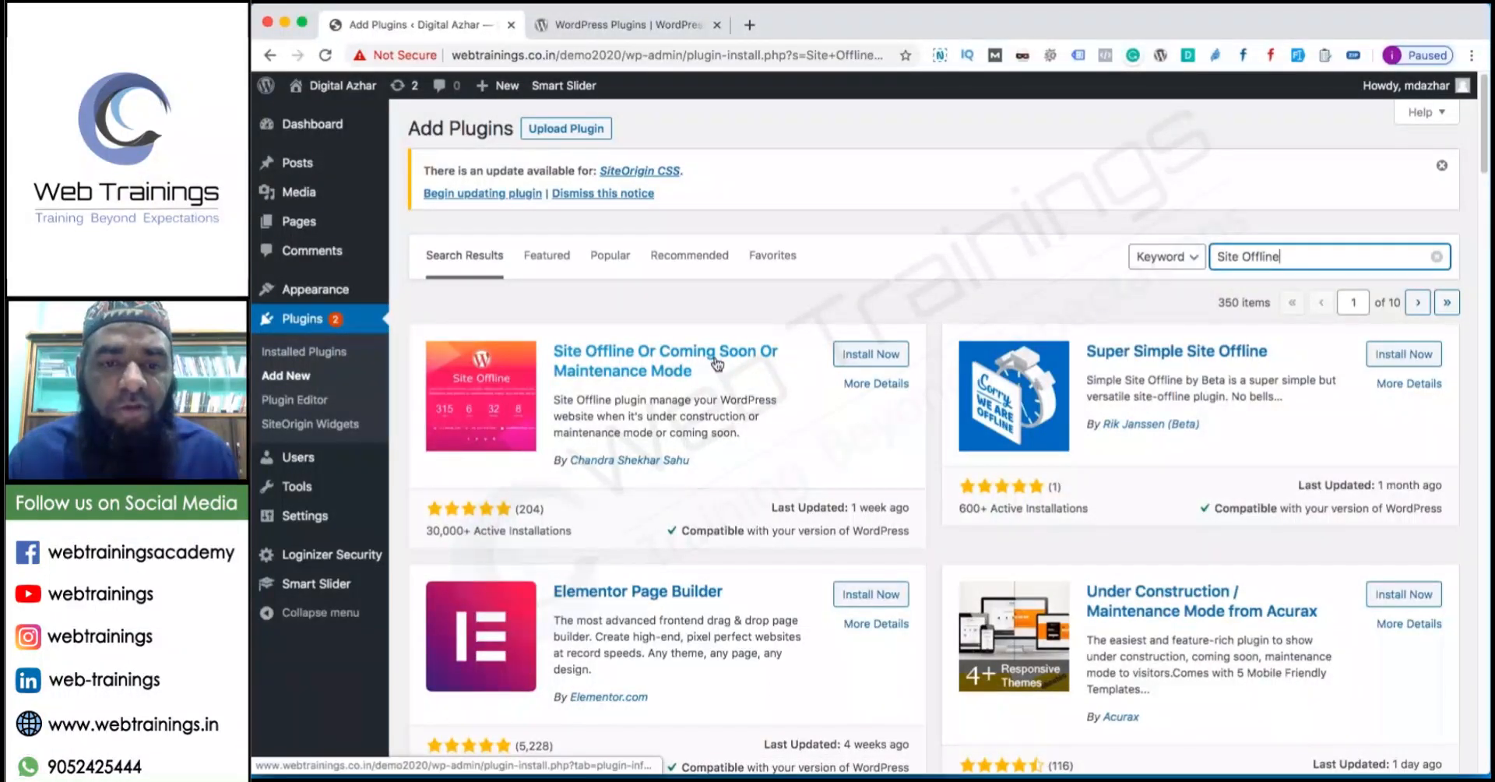
left_click(870, 355)
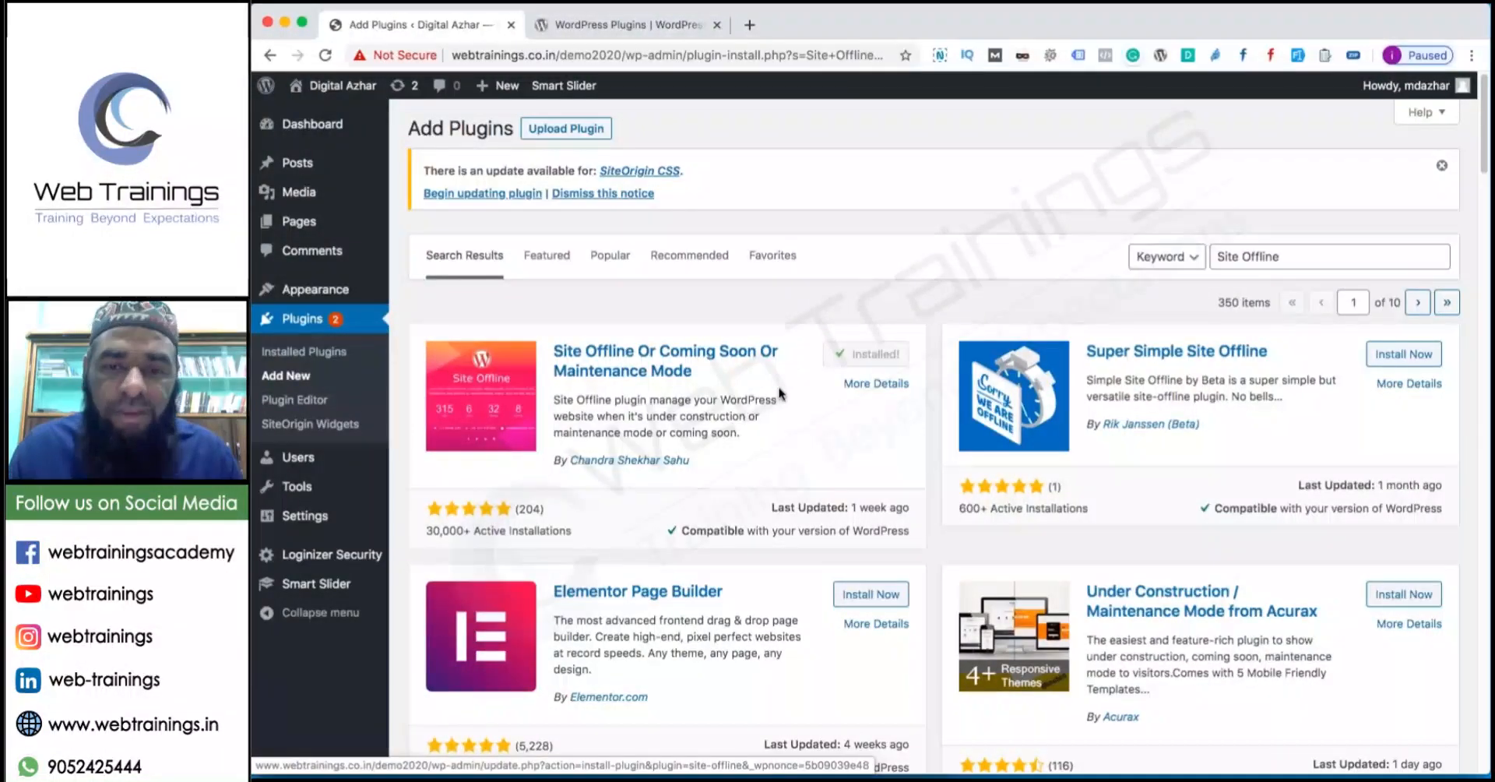
left_click(881, 355)
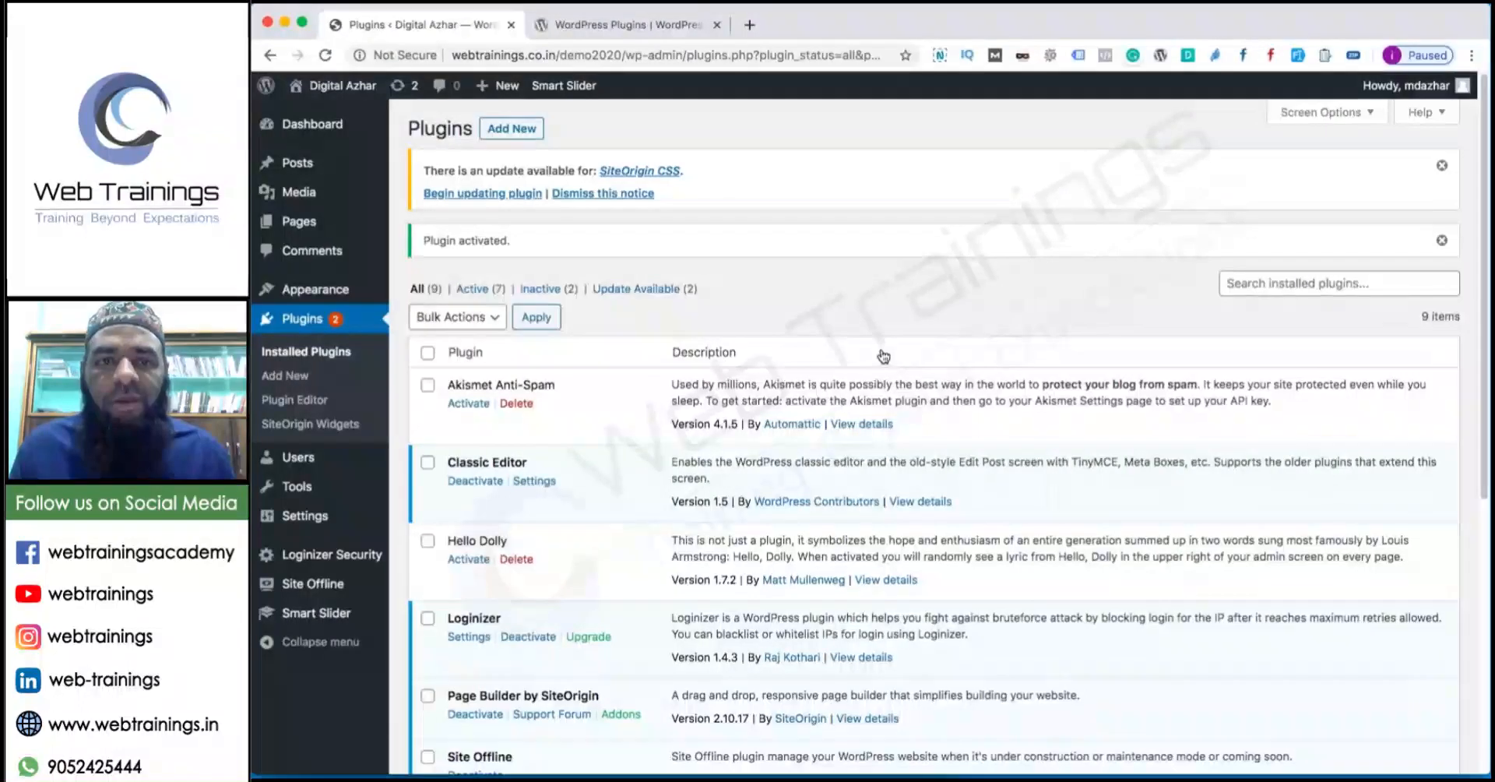
Open Site Offline from the admin sidebar and scroll through its settings.
left_click(303, 593)
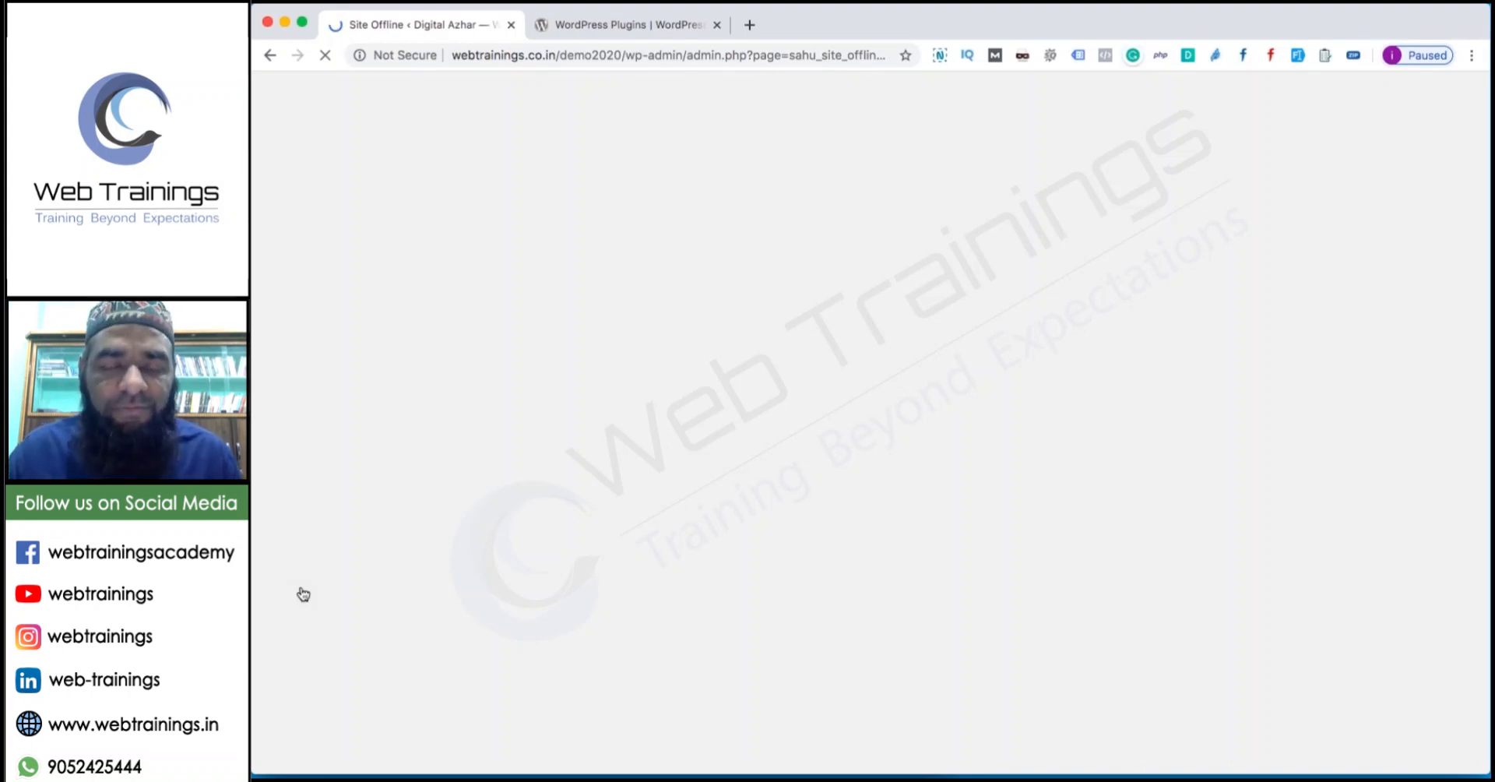
left_click(562, 24)
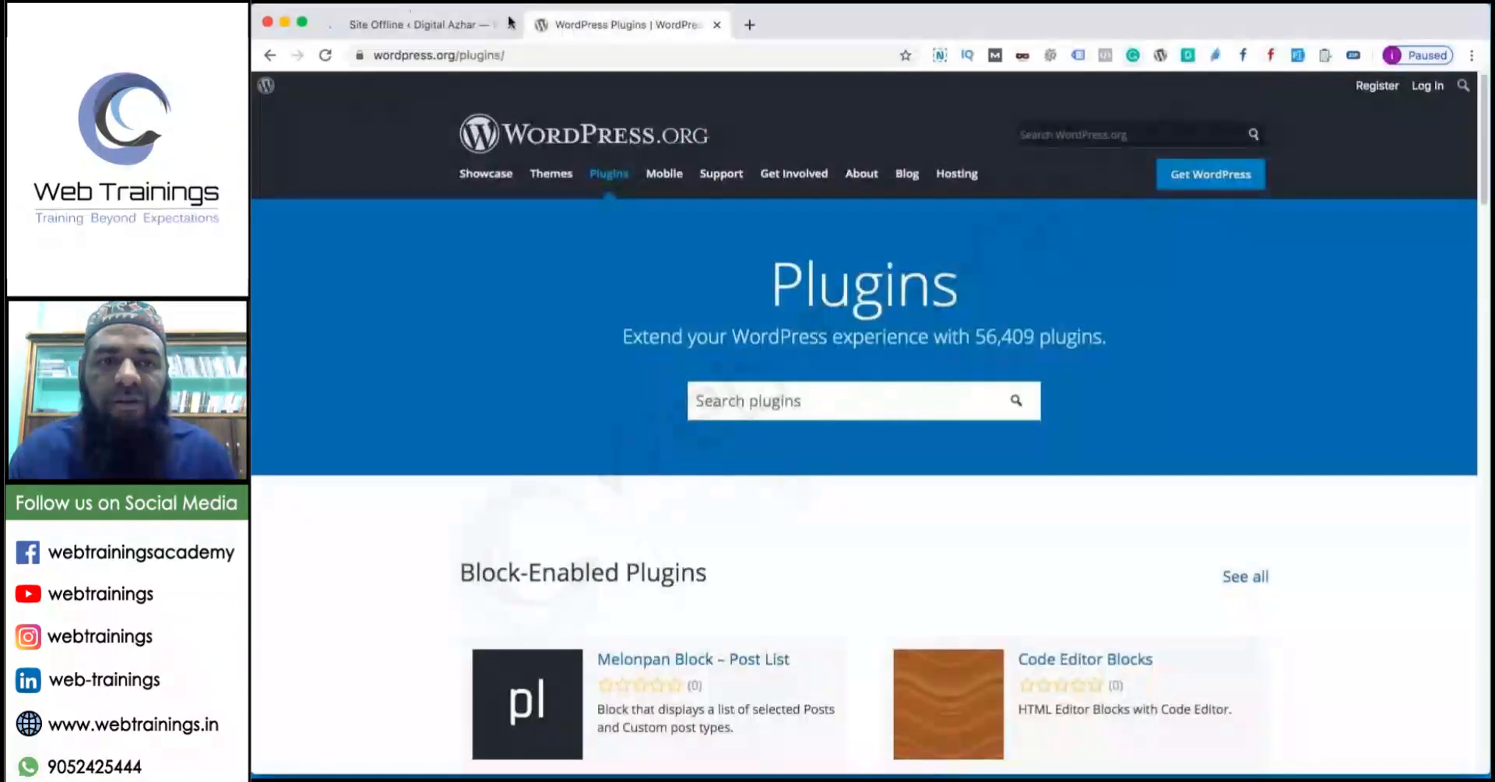
left_click(412, 24)
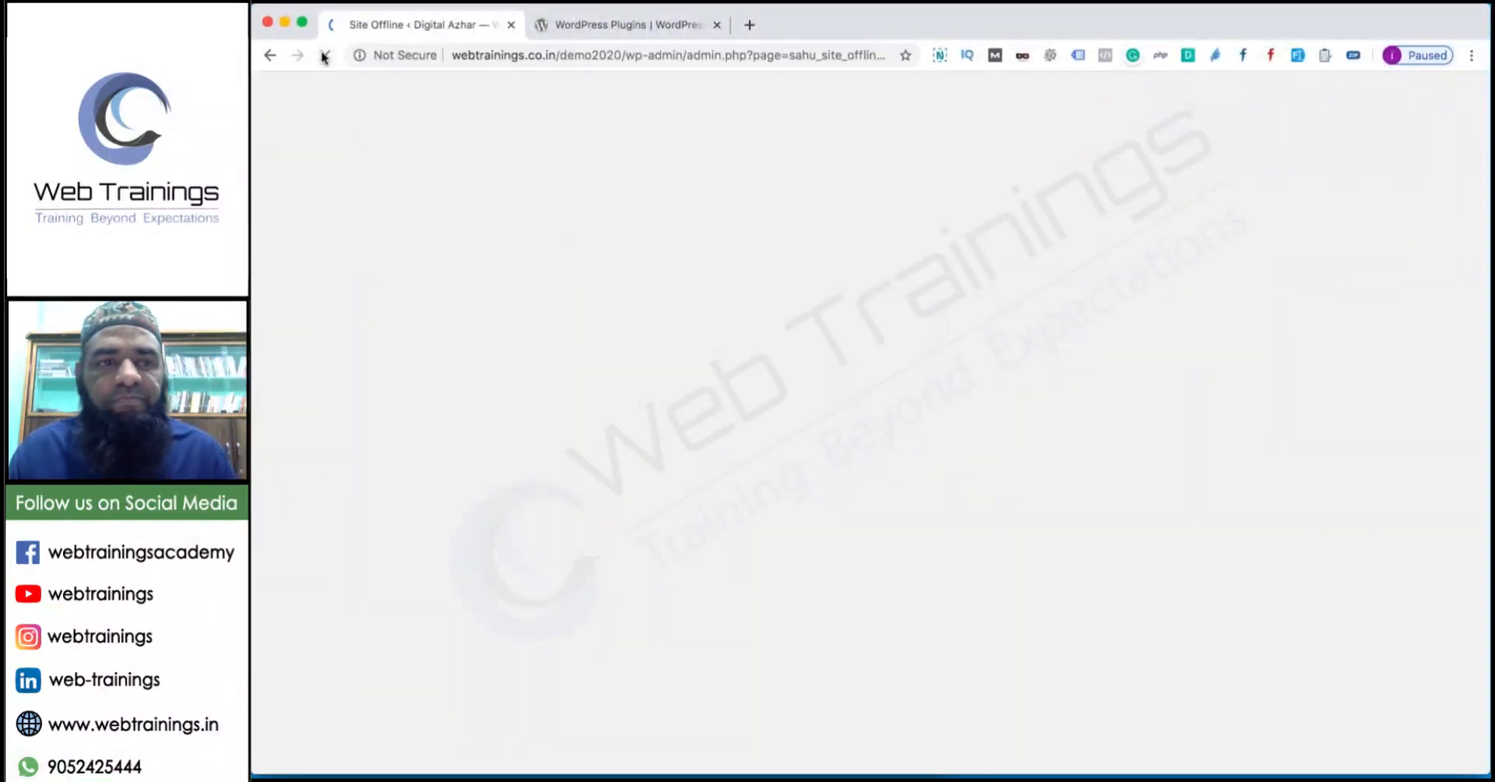
left_click(562, 33)
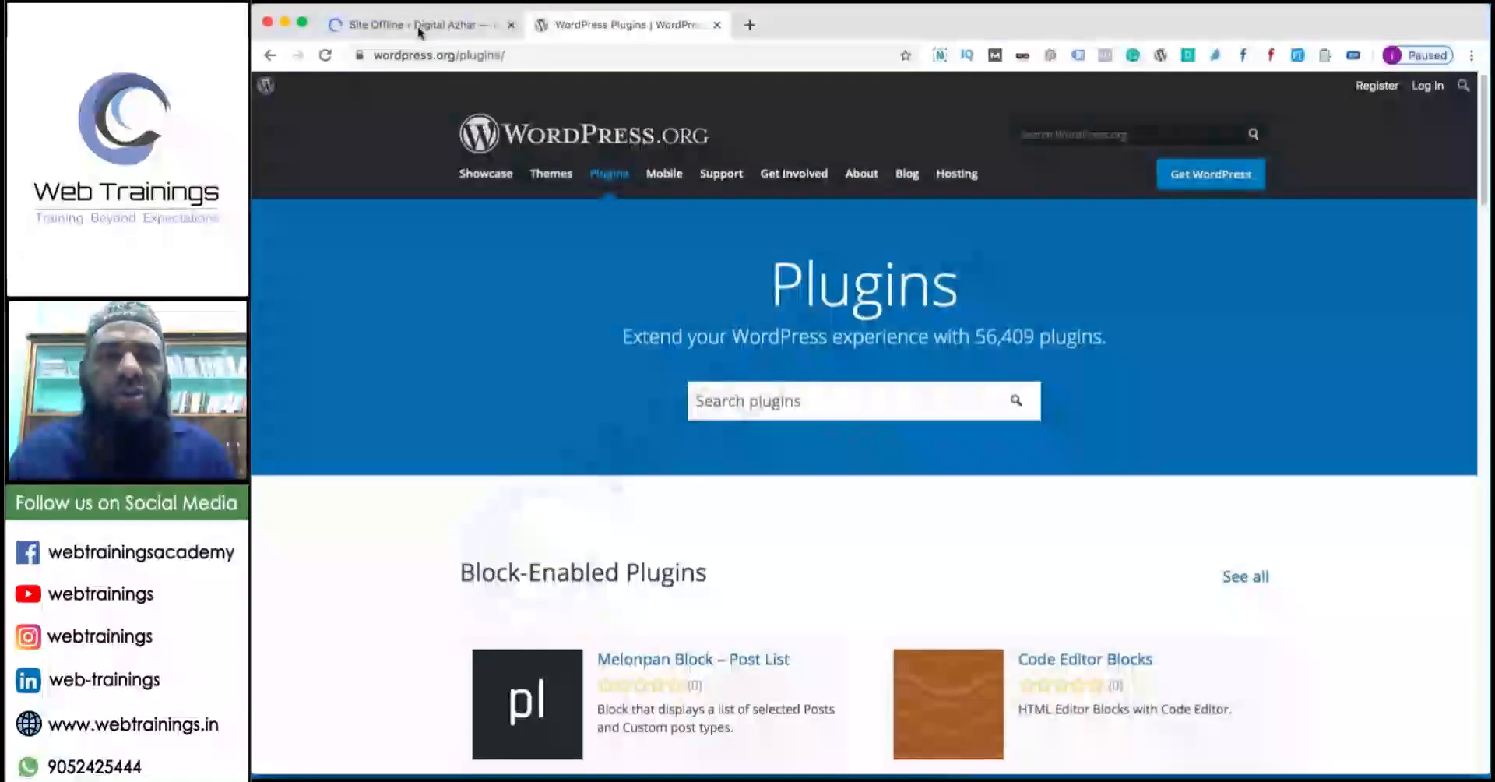
left_click(418, 26)
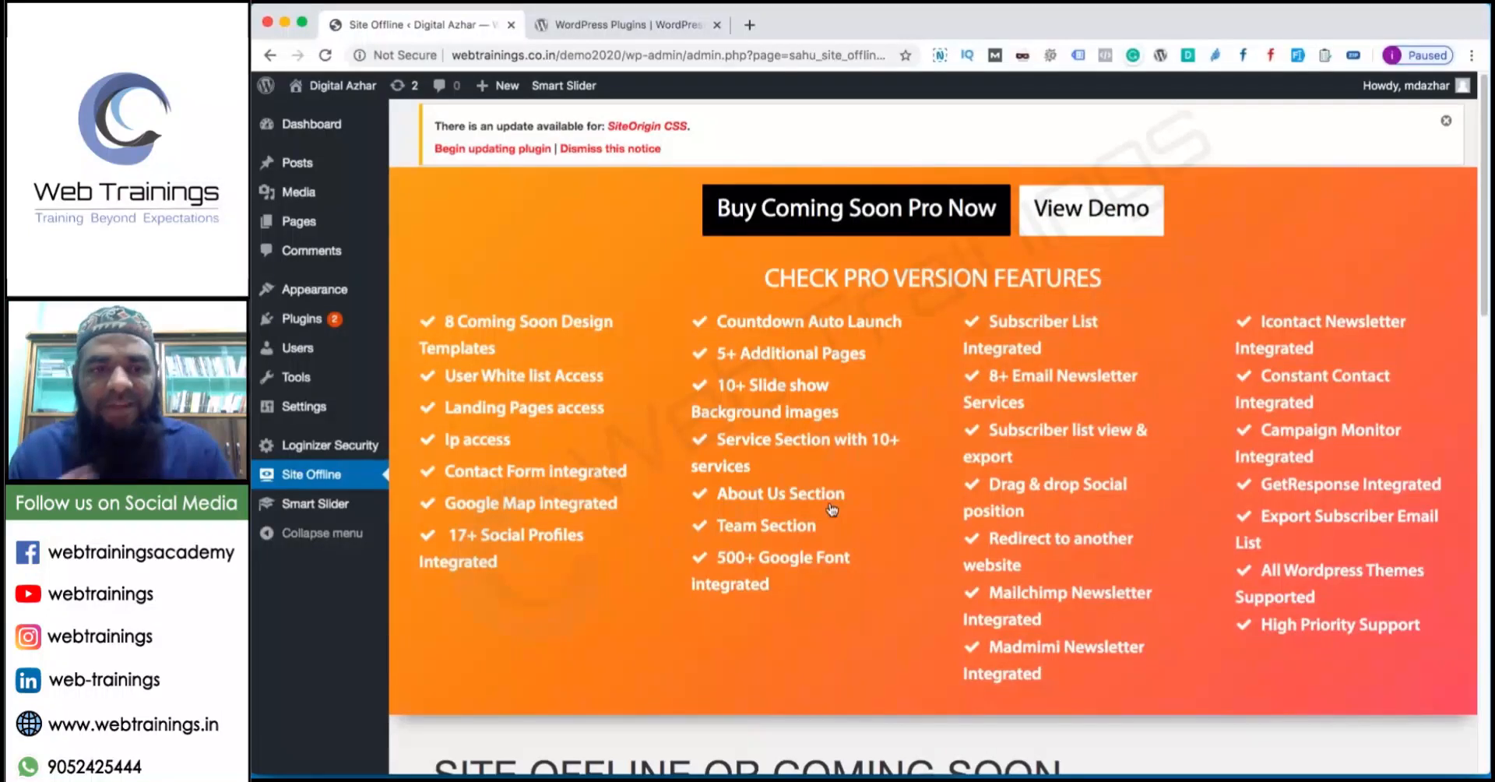
scroll(810, 500, "down", 2)
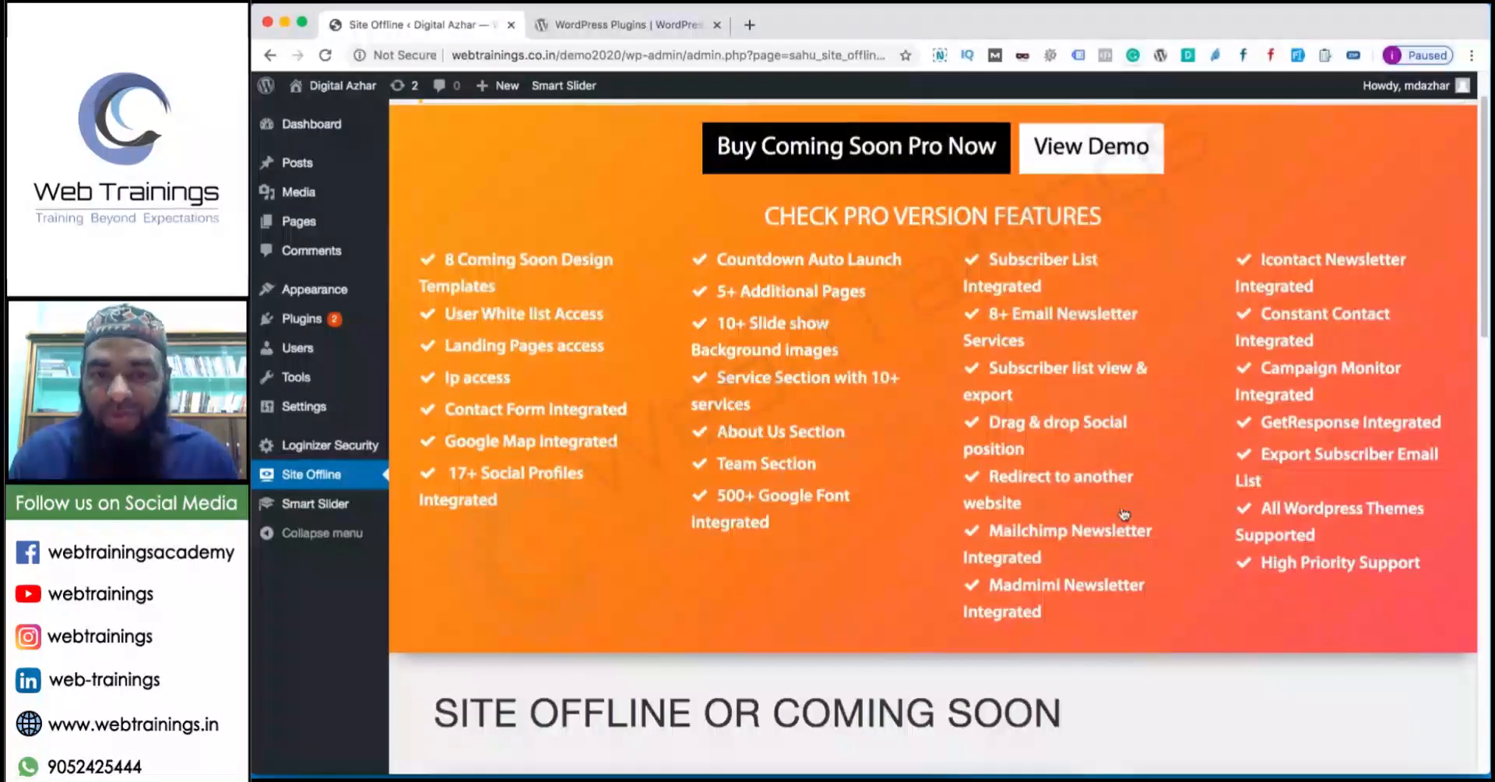
scroll(993, 476, "down", 8)
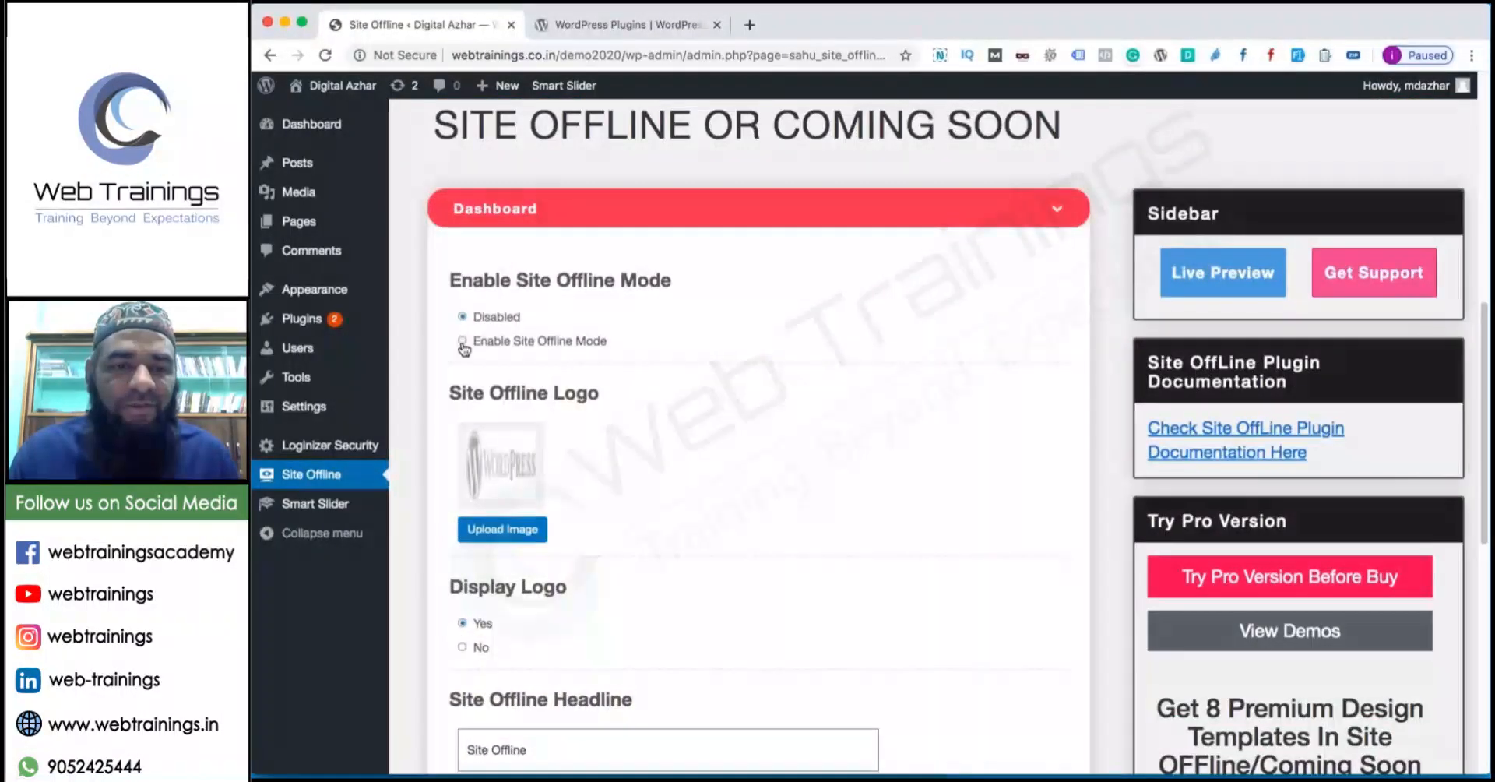
Enable Site Offline Mode and set the Web Trainings logo as the image.
left_click(462, 340)
left_click(517, 536)
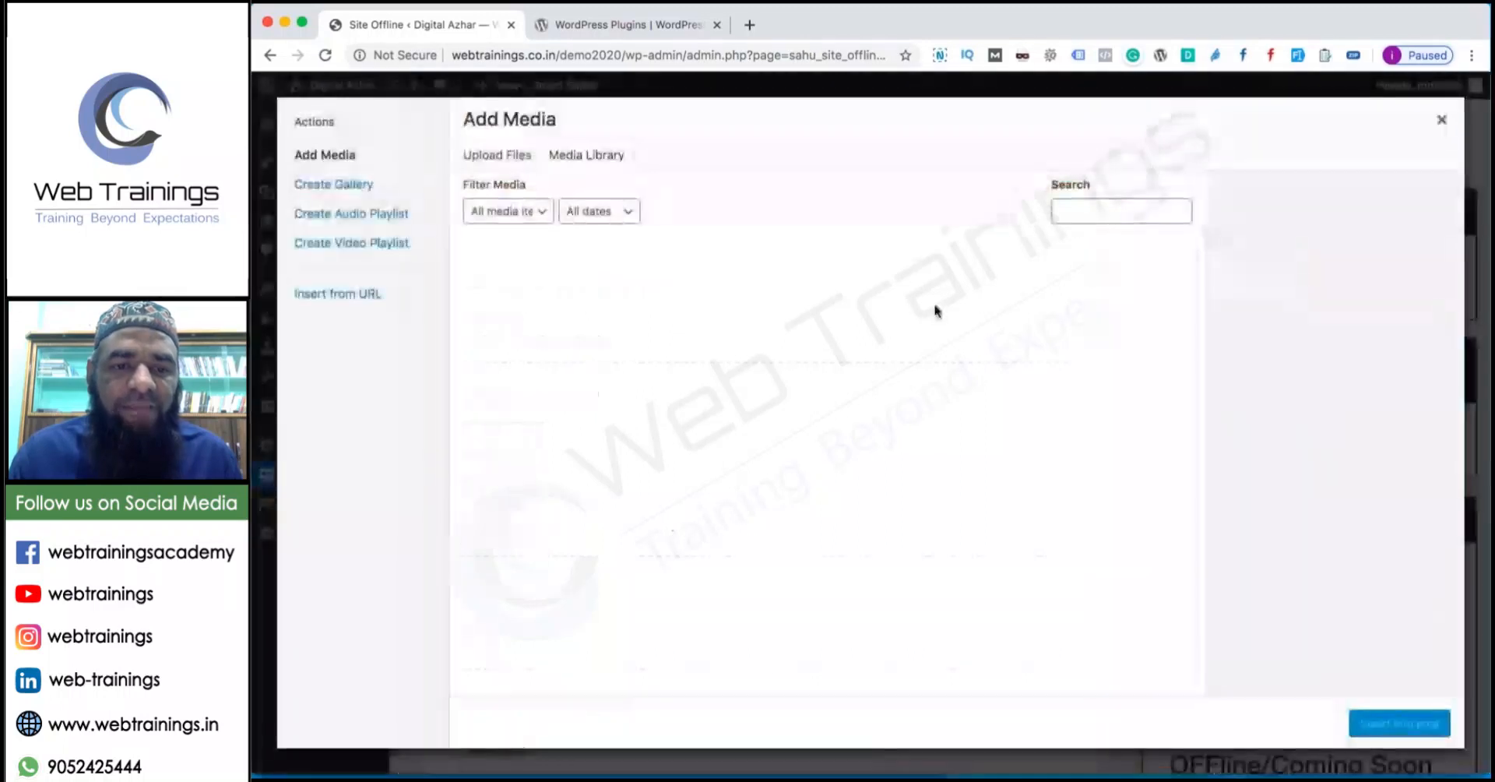
left_click(866, 321)
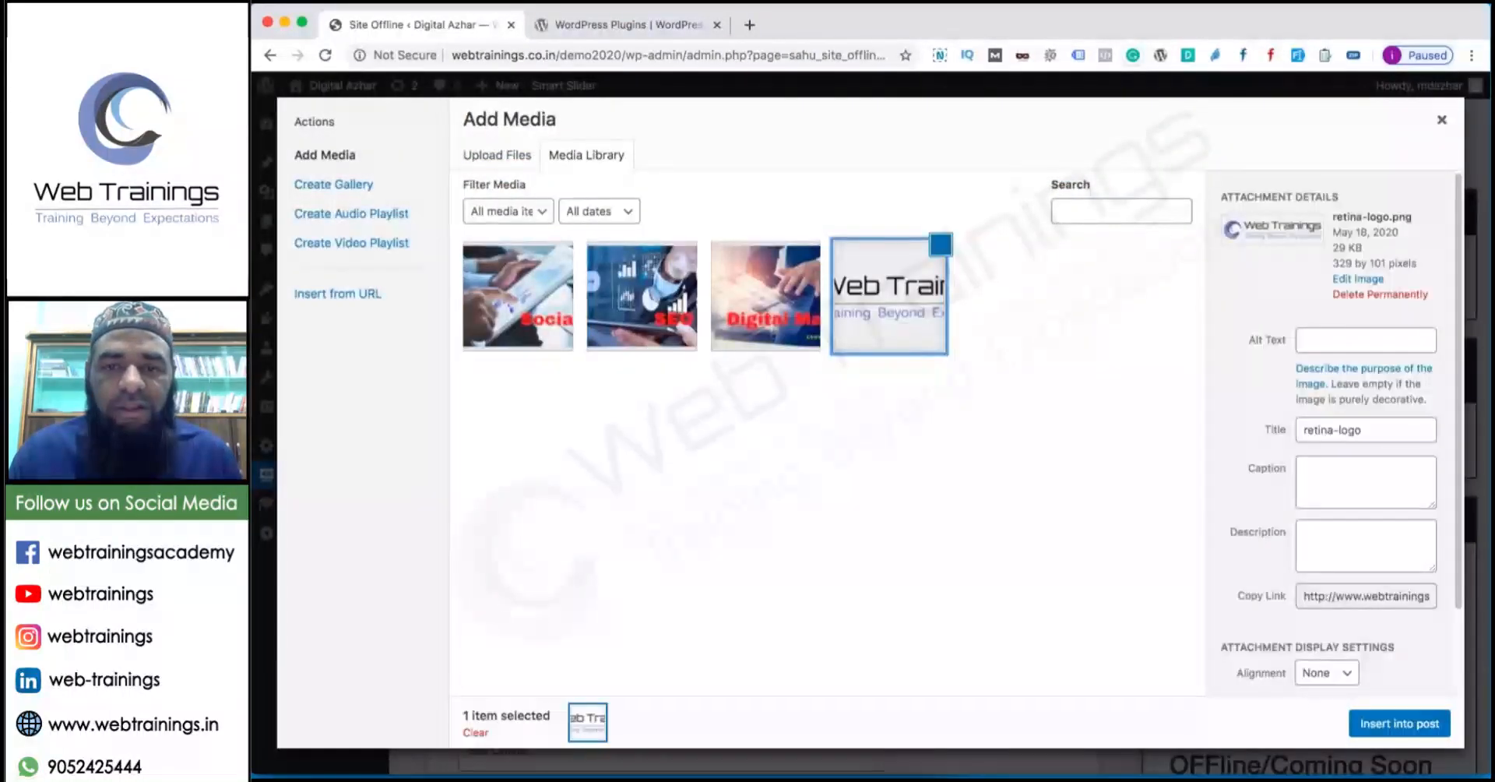
left_click(1417, 722)
Replace the description with 'The site is offline due to maintenance.', correcting the spelling.
scroll(764, 524, "down", 2)
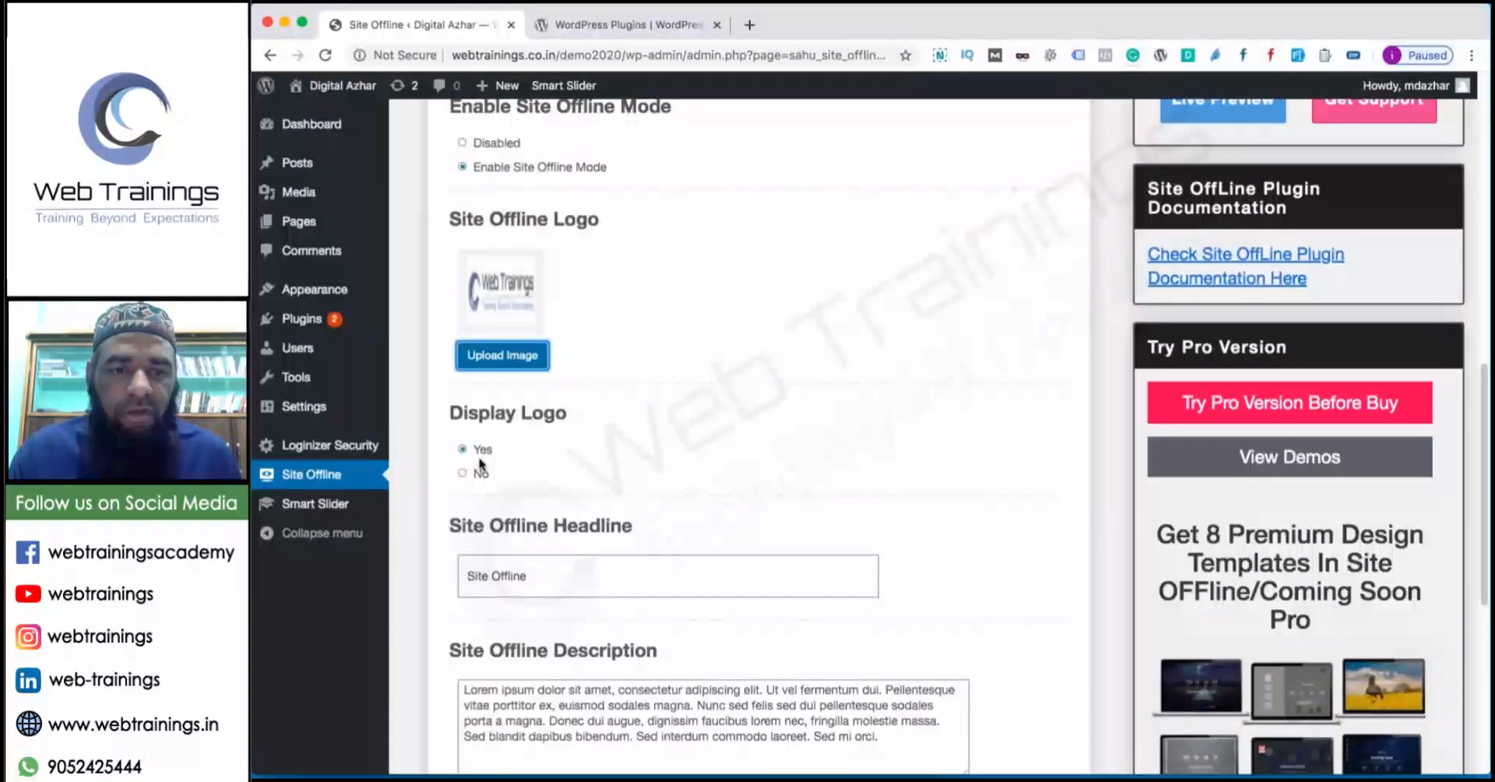
scroll(481, 465, "down", 2)
left_click_drag(558, 422, 343, 409)
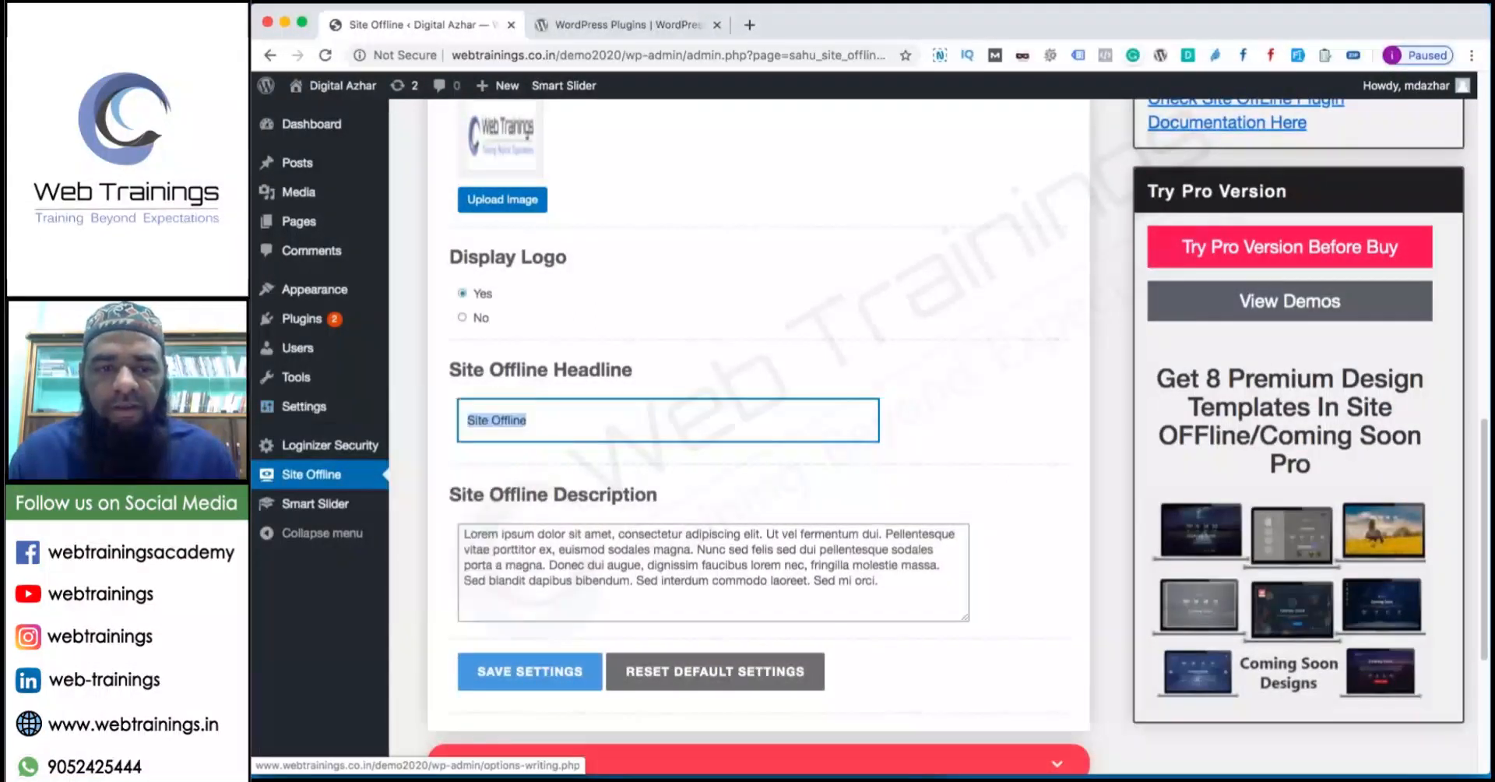
left_click(730, 566)
key("super+a")
type("The")
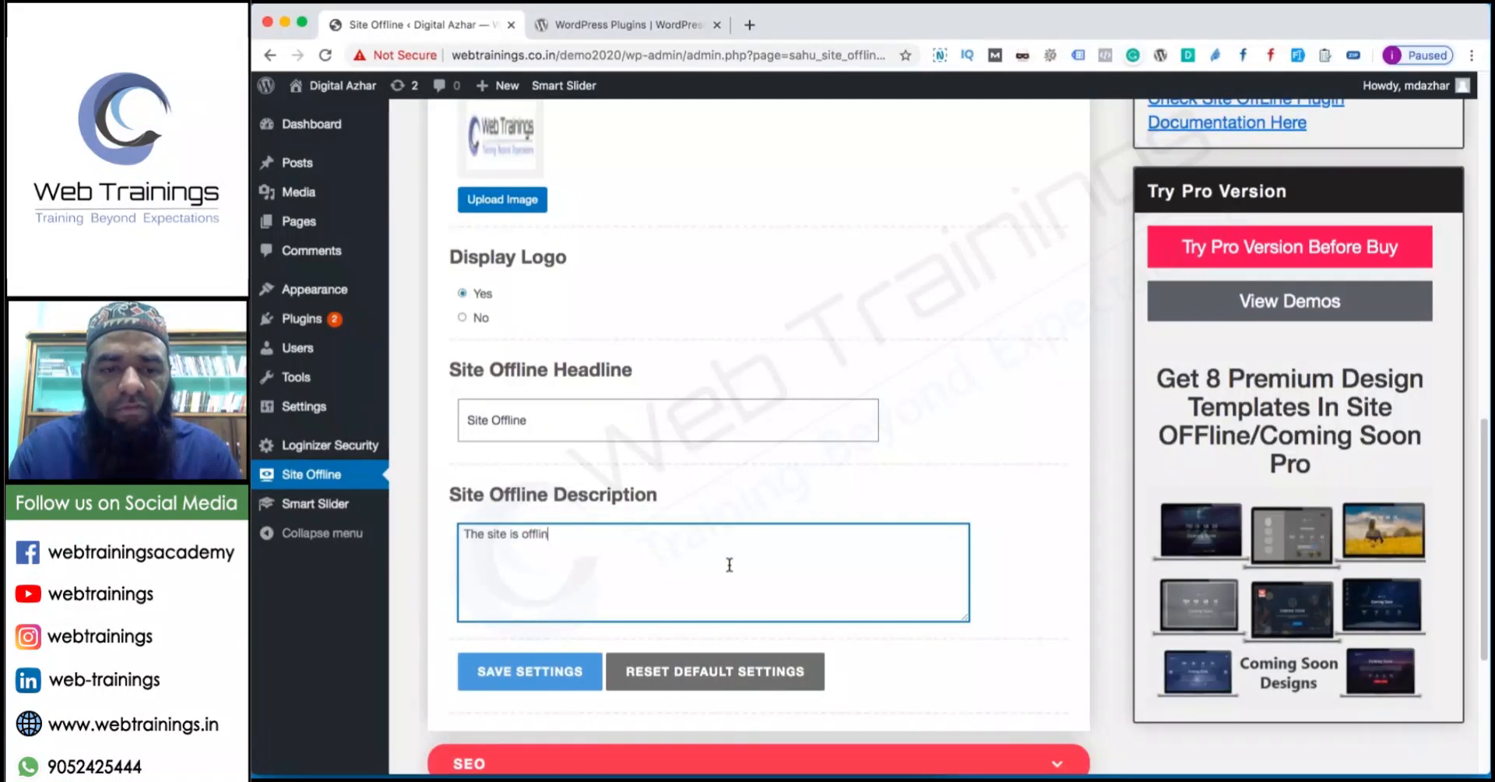
type(" site is offline due to ma")
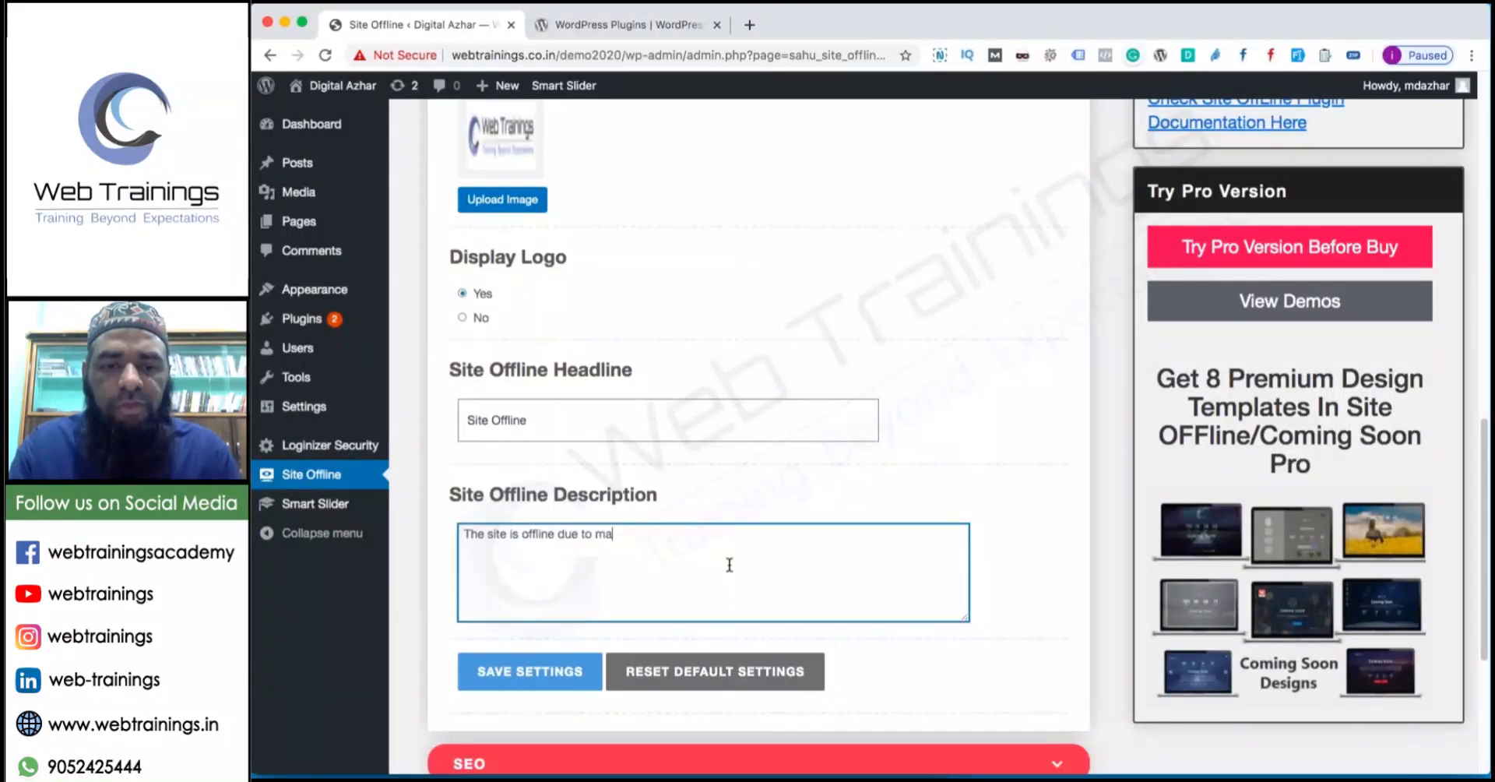
type("inta")
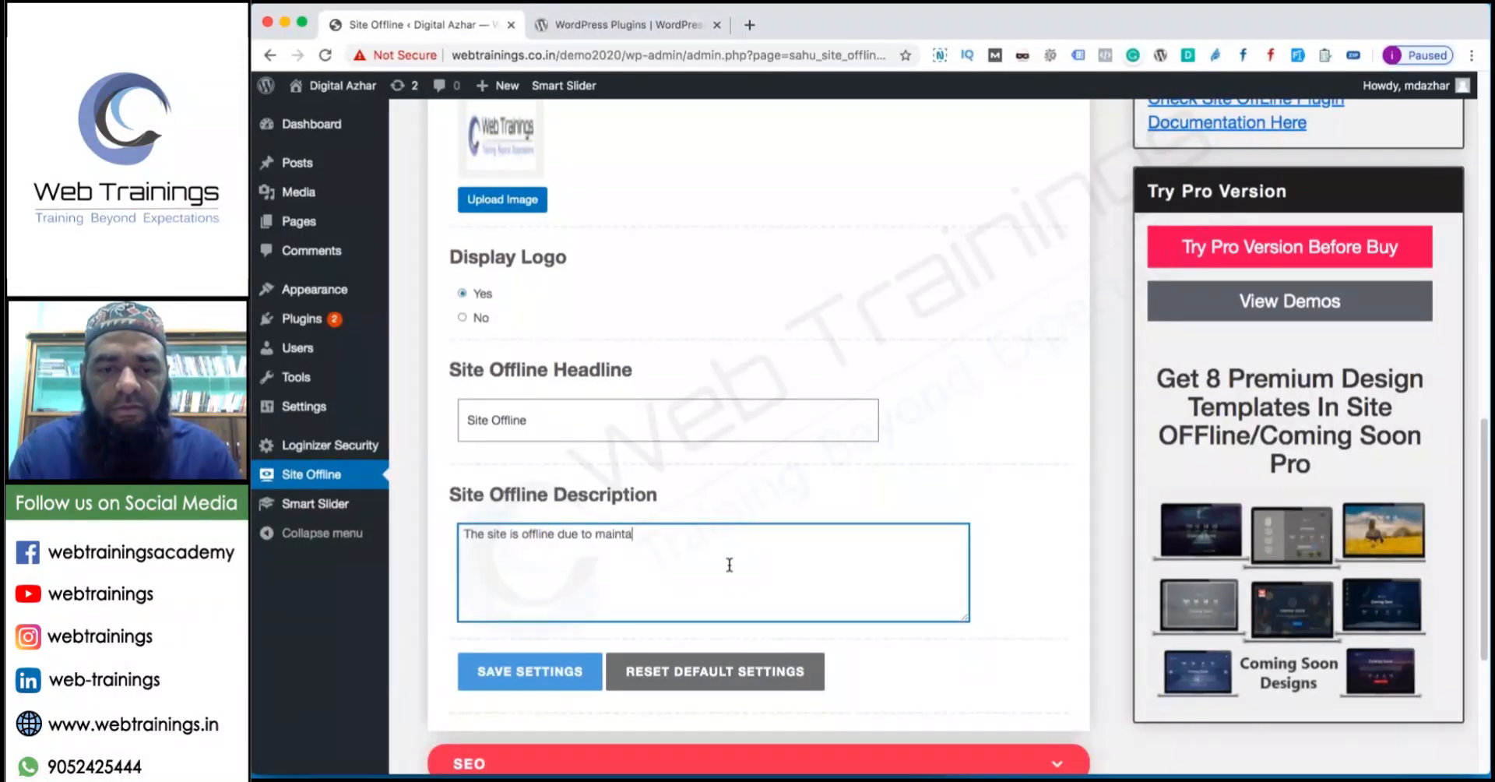
type("nc")
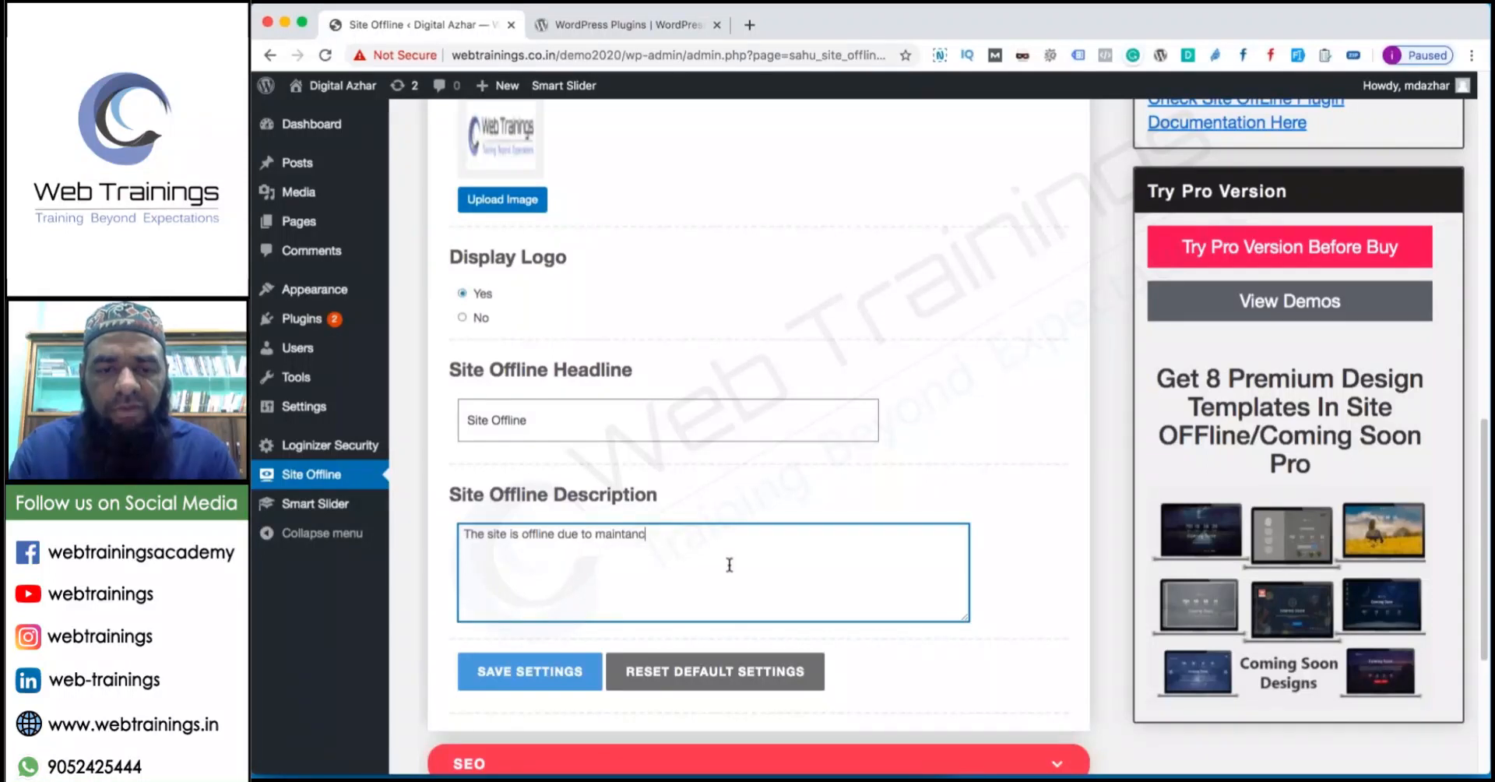
type("e.")
right_click(633, 537)
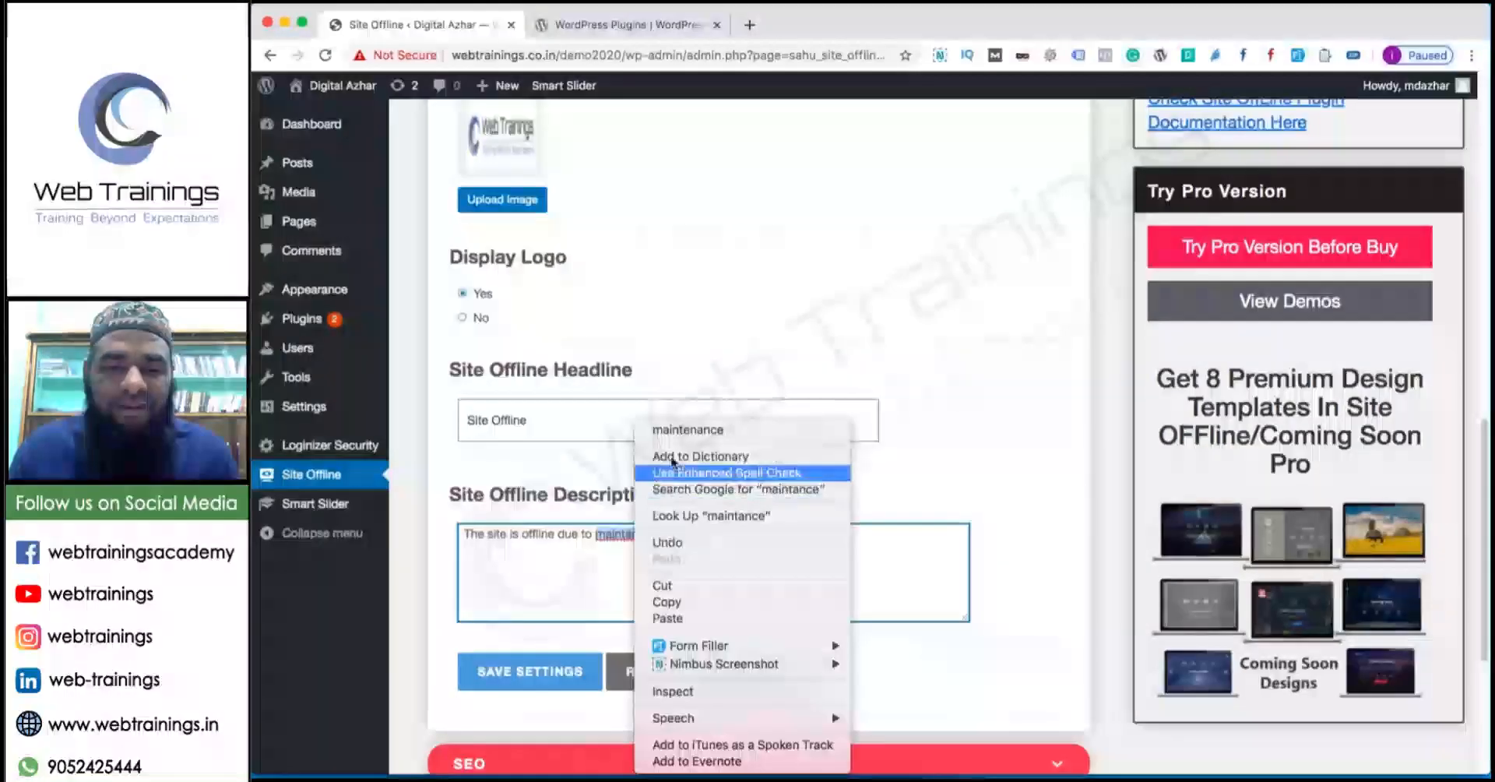
left_click(684, 429)
scroll(608, 579, "down", 5)
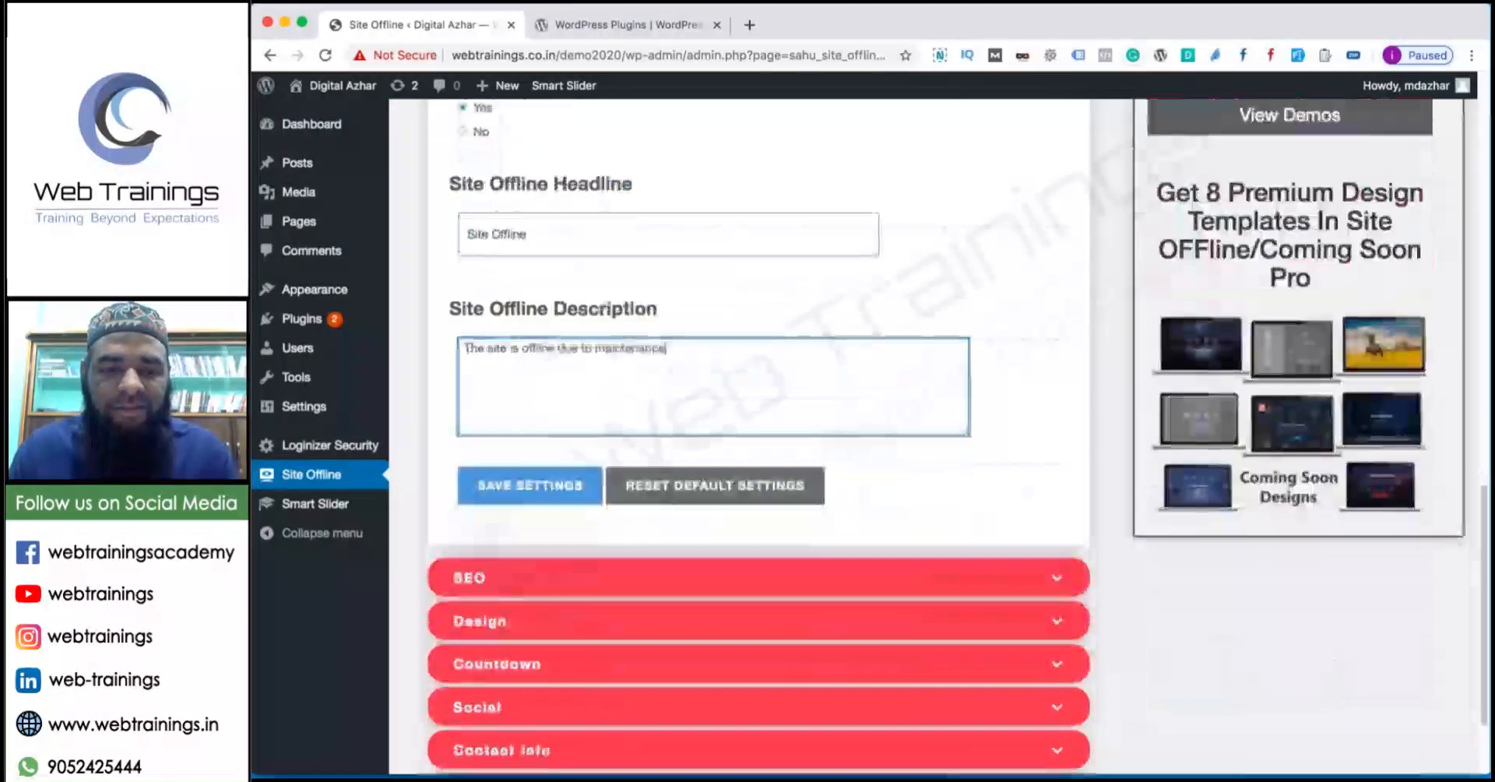
Expand the SEO and Design settings sections to review their options.
left_click(608, 579)
scroll(608, 467, "up", 4)
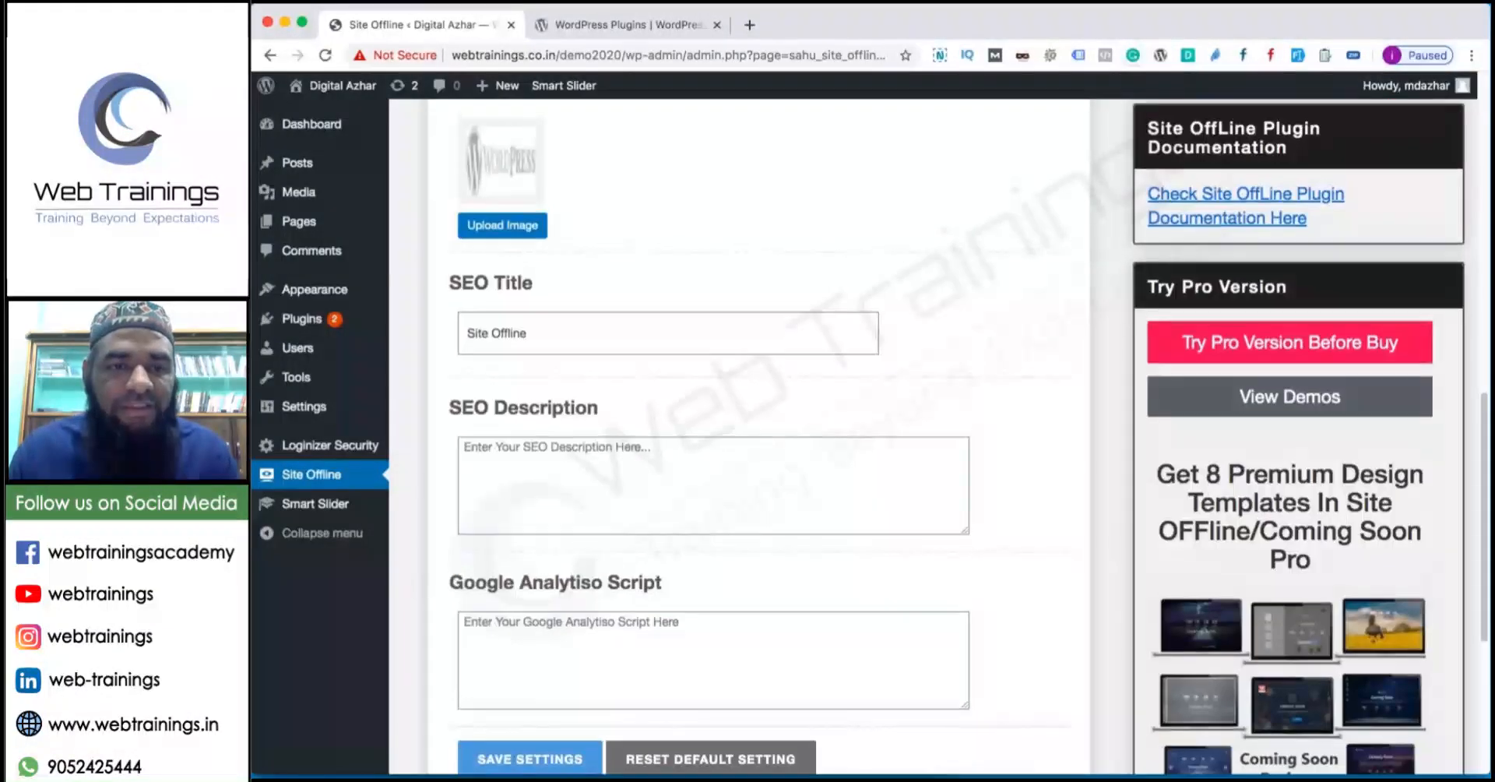
scroll(501, 342, "up", 3)
scroll(521, 377, "down", 3)
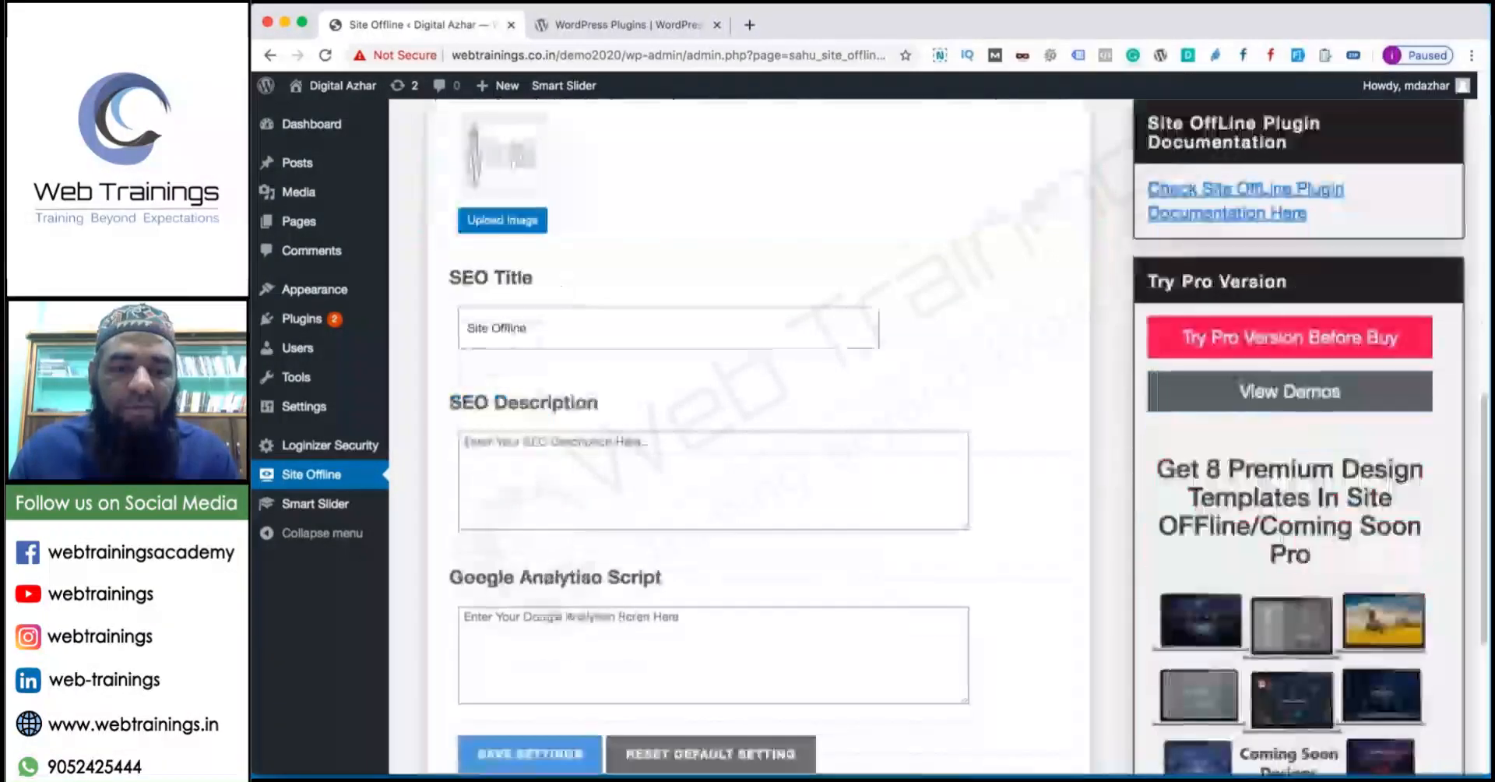
scroll(574, 452, "down", 3)
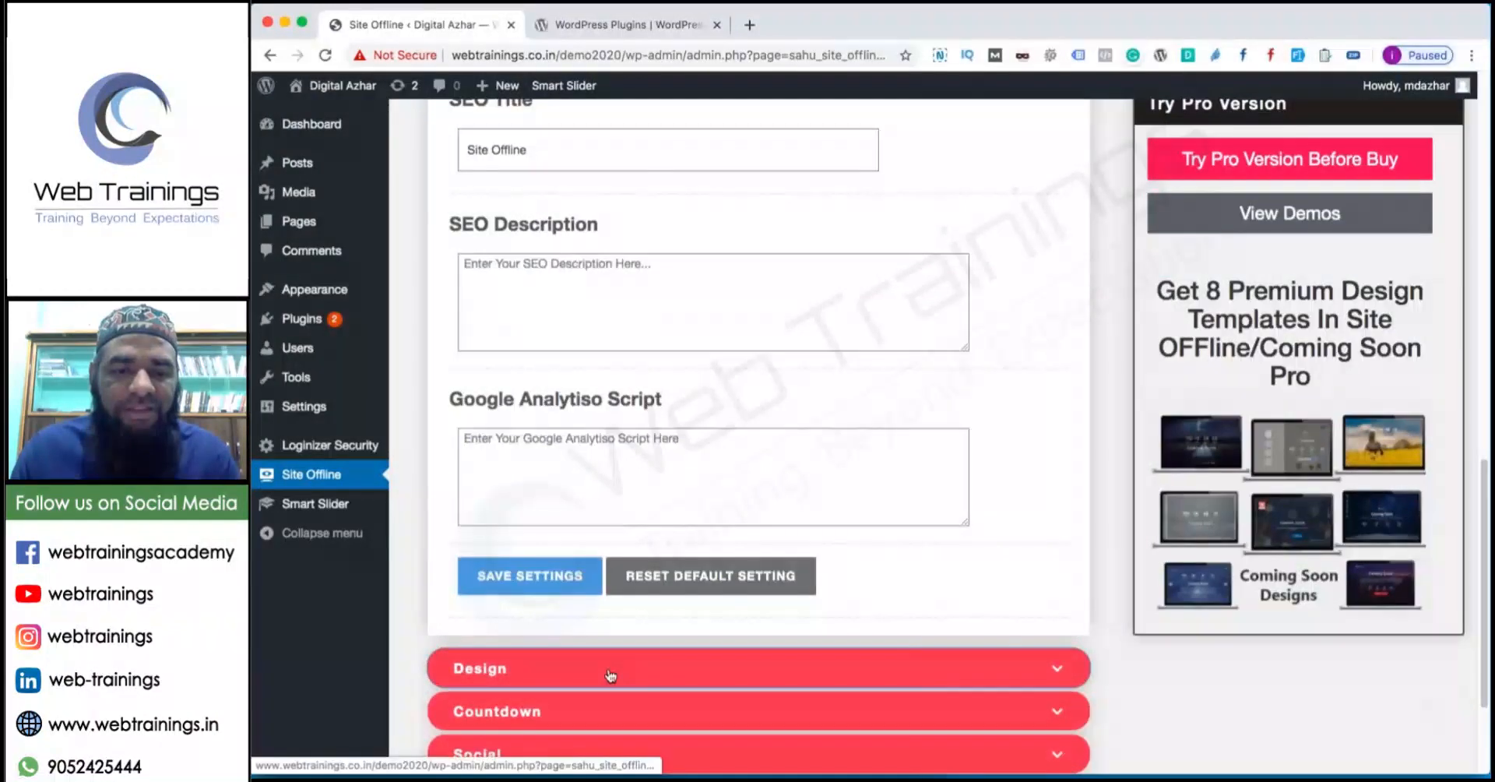
left_click(611, 669)
scroll(611, 661, "up", 2)
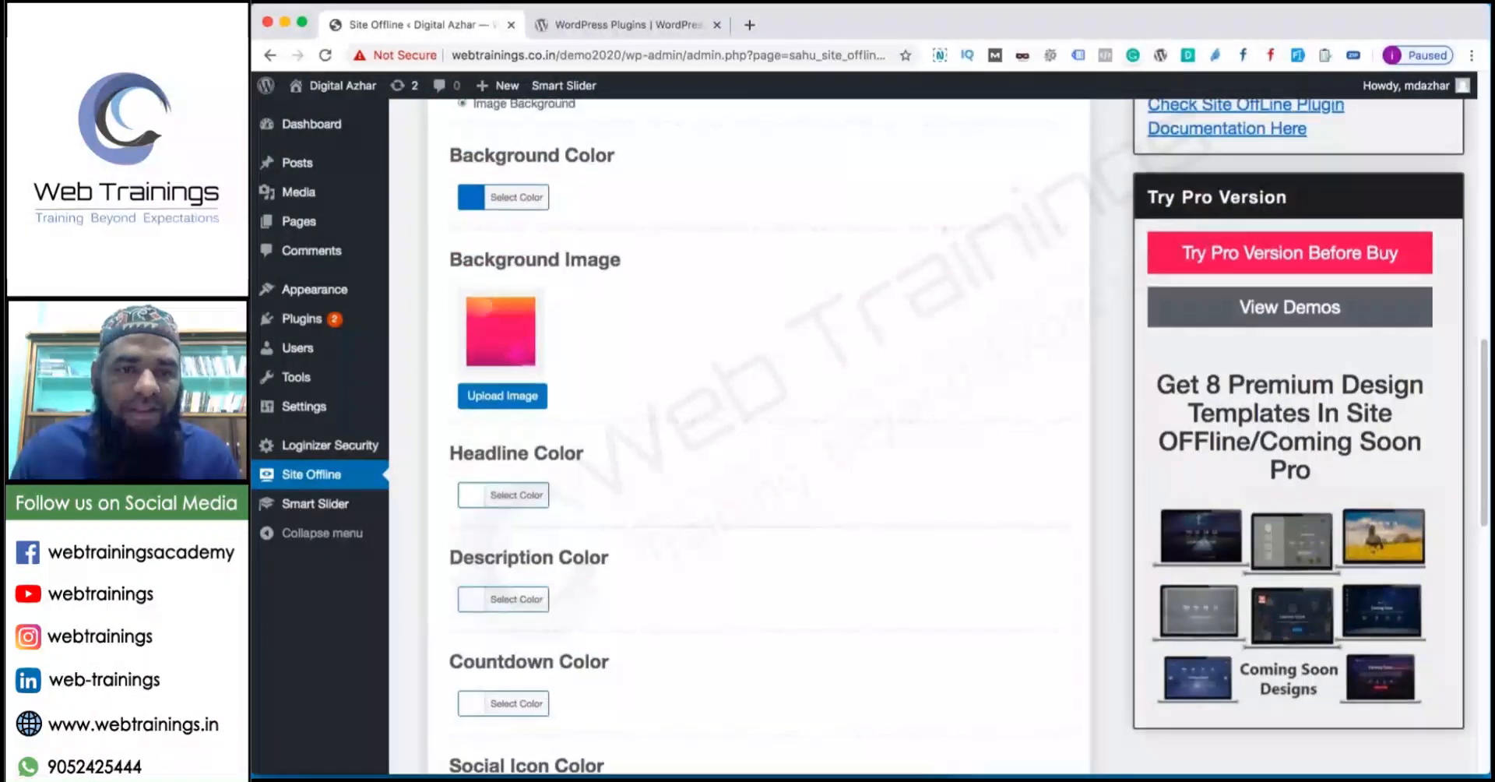
scroll(524, 487, "up", 5)
scroll(524, 488, "down", 10)
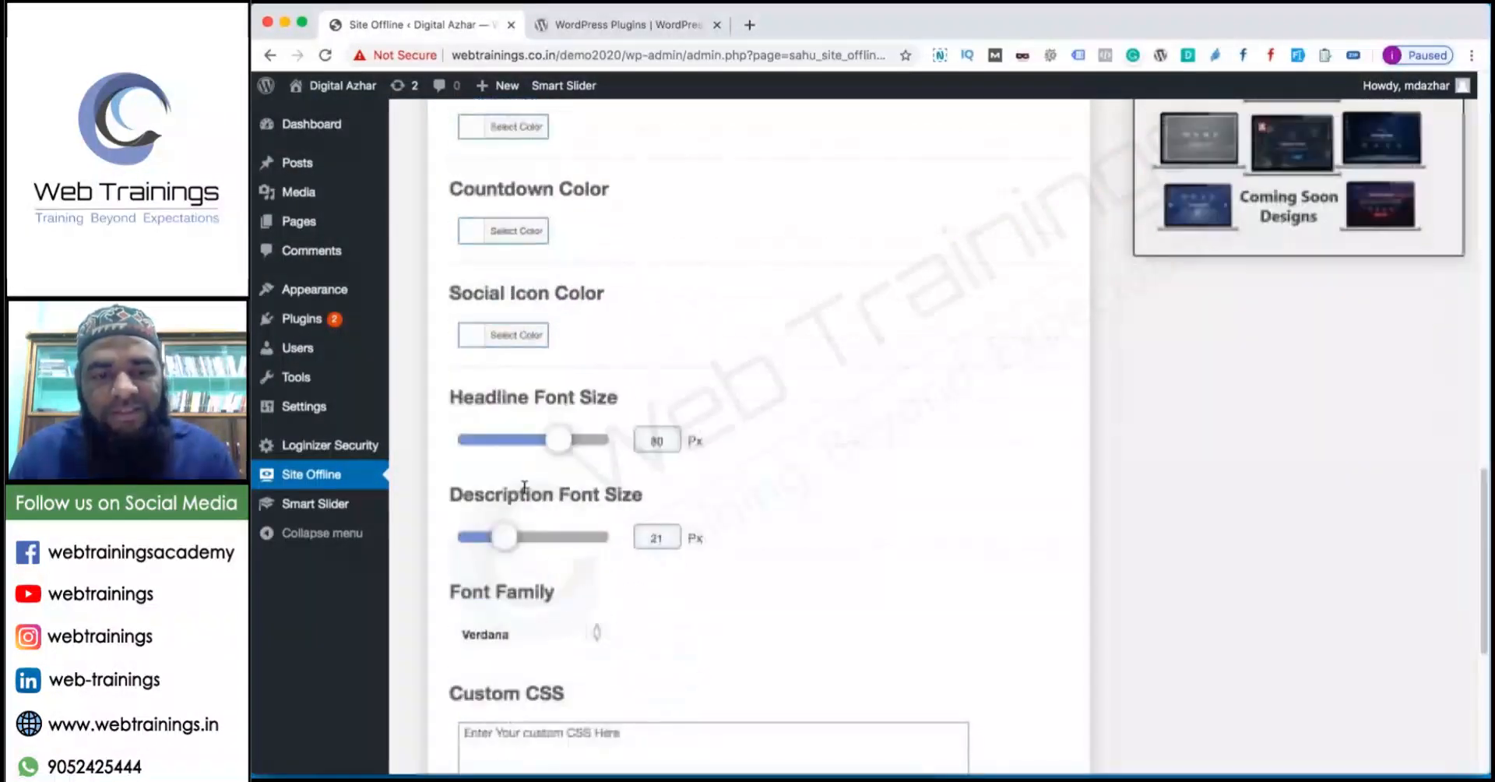
scroll(524, 487, "down", 7)
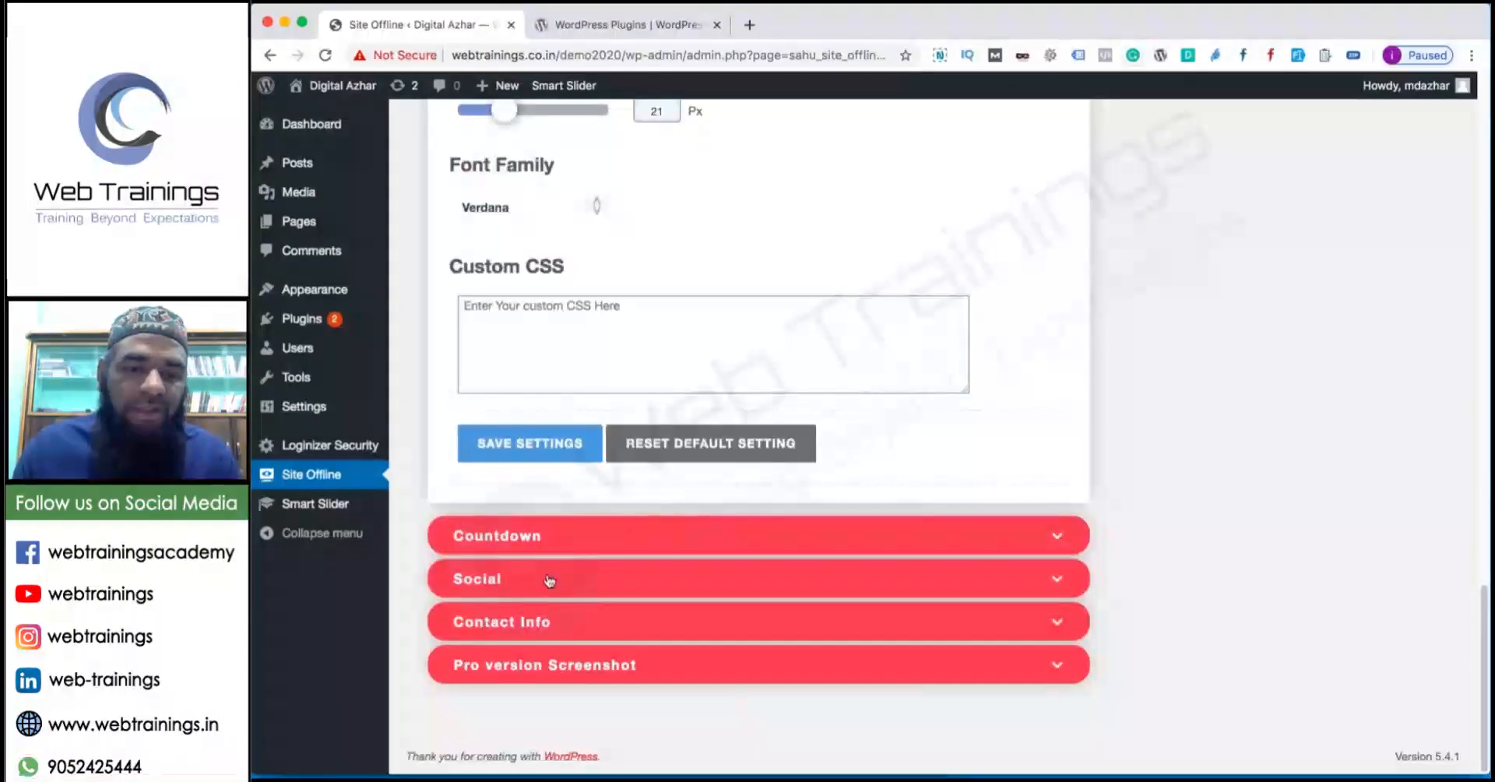
Set the Countdown end date to 2020/05/25, save, and dismiss the confirmation.
left_click(548, 536)
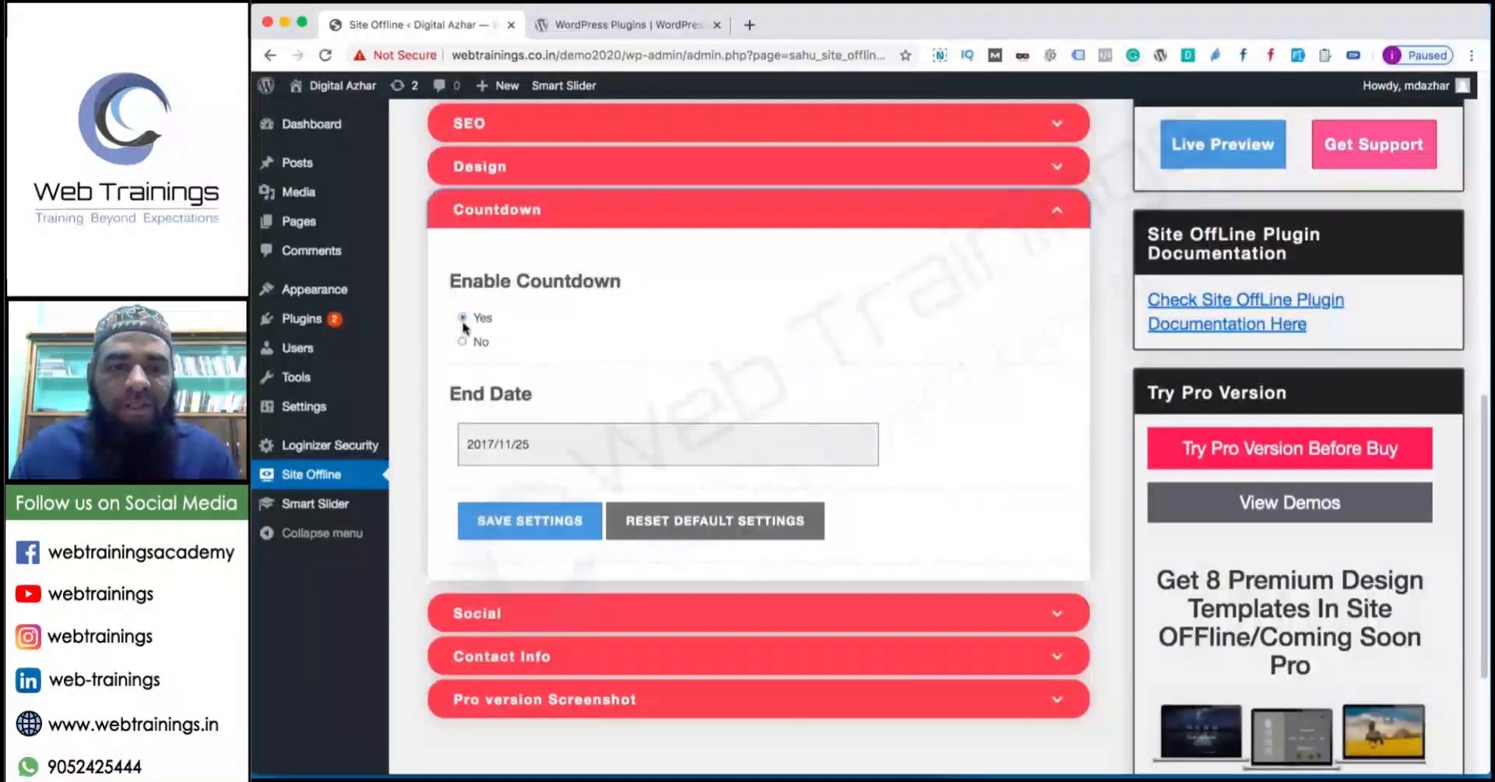
left_click(549, 444)
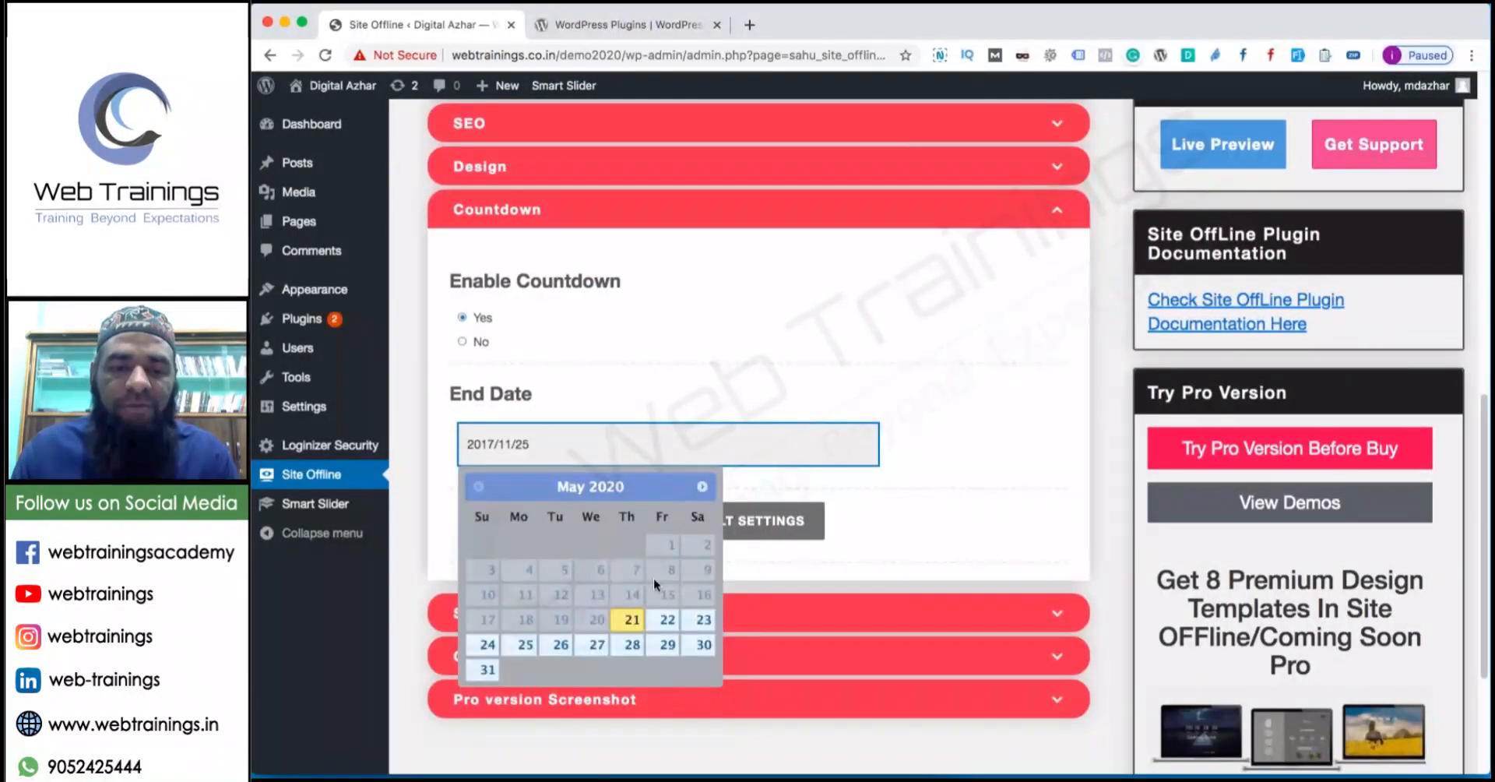
left_click(525, 644)
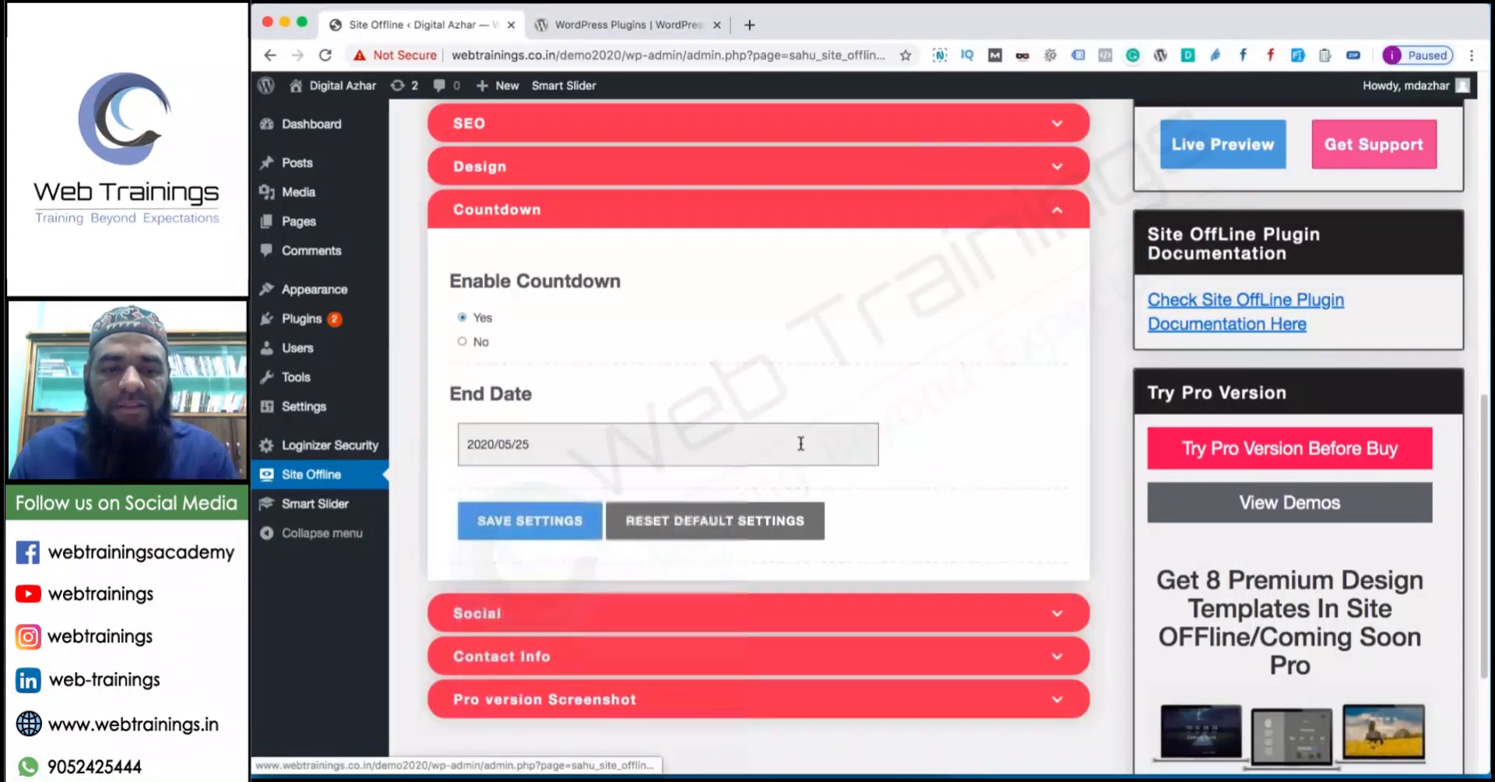
left_click(532, 534)
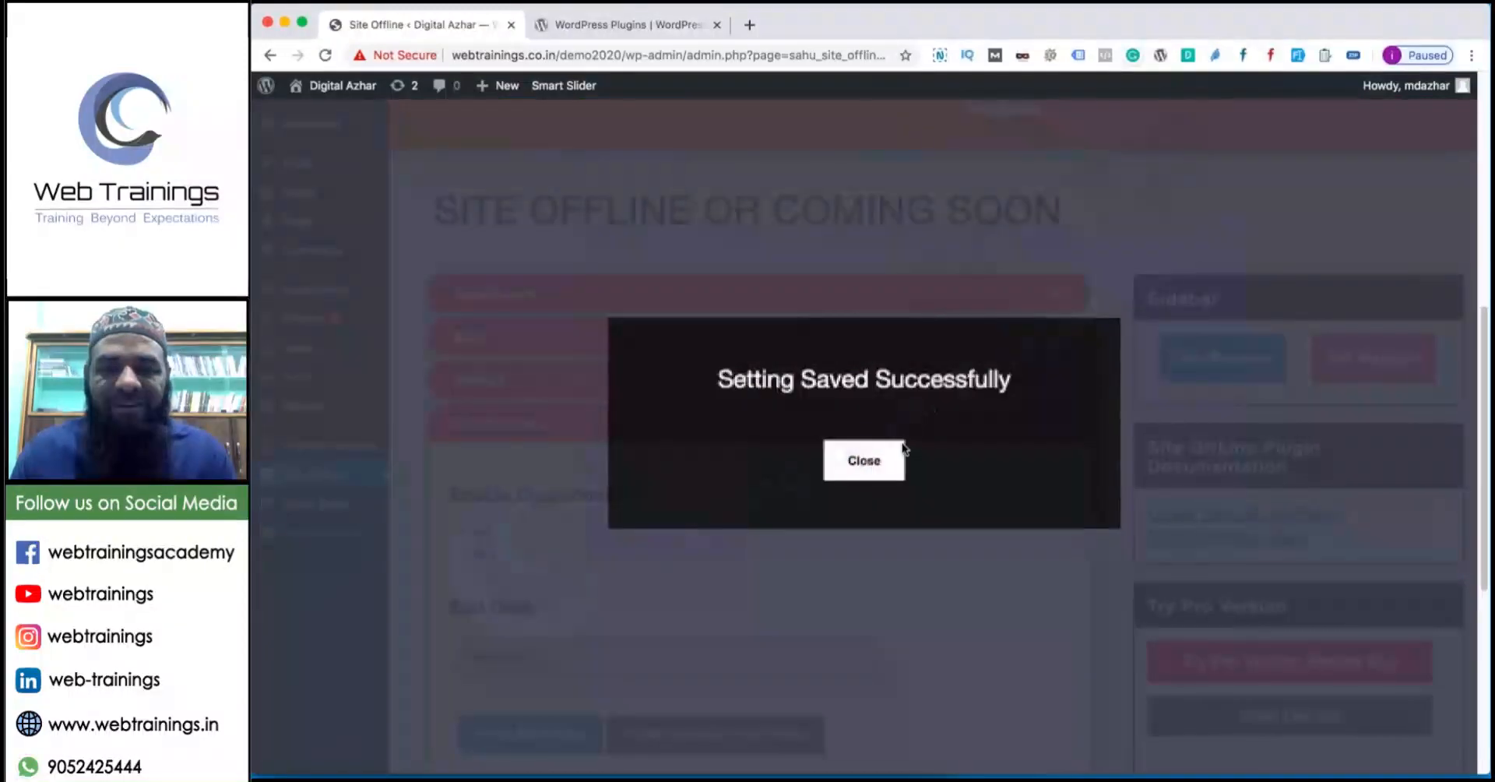
left_click(900, 461)
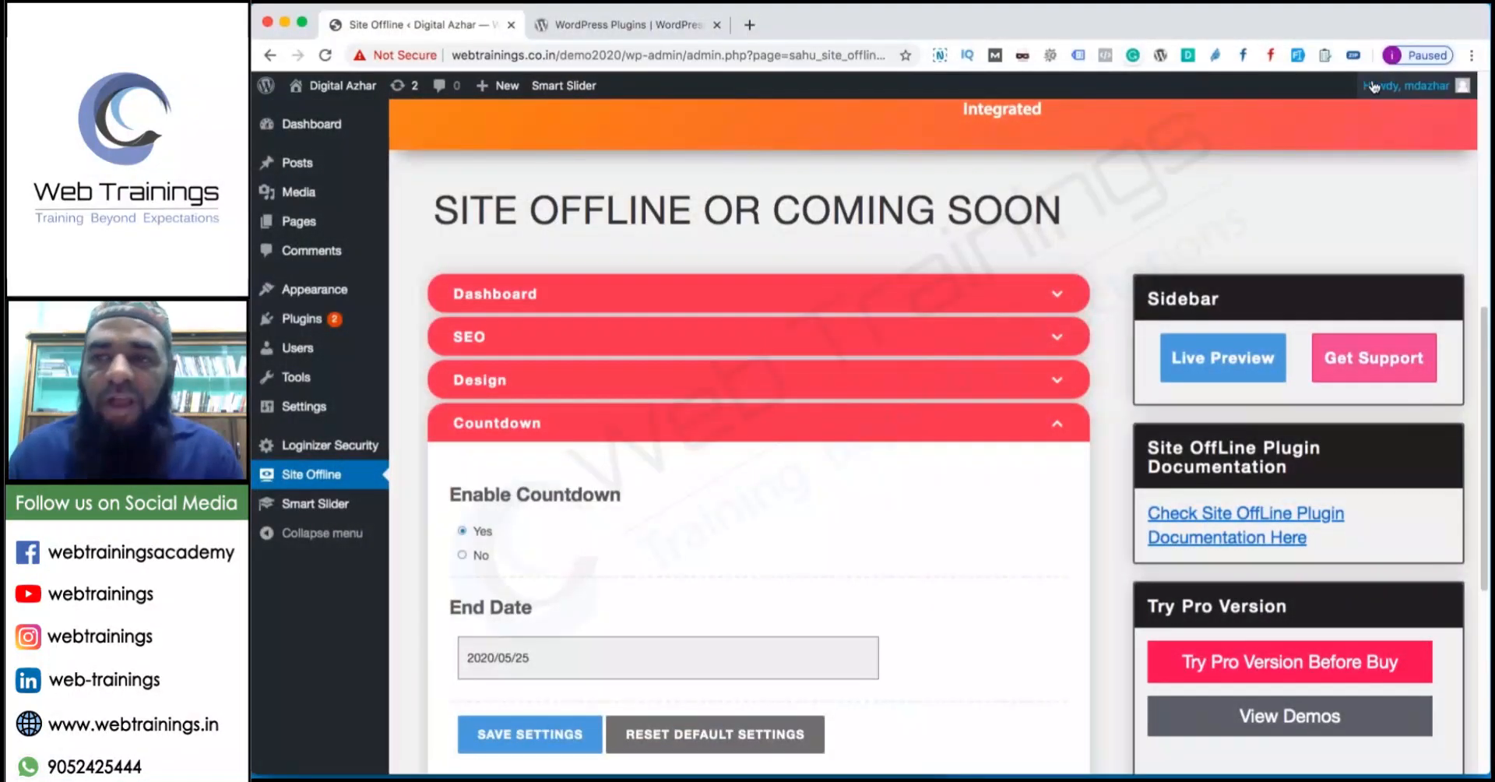
Log out, then load the site homepage /demo2020/ in the second tab.
mouse_move(1373, 85)
left_click(1360, 172)
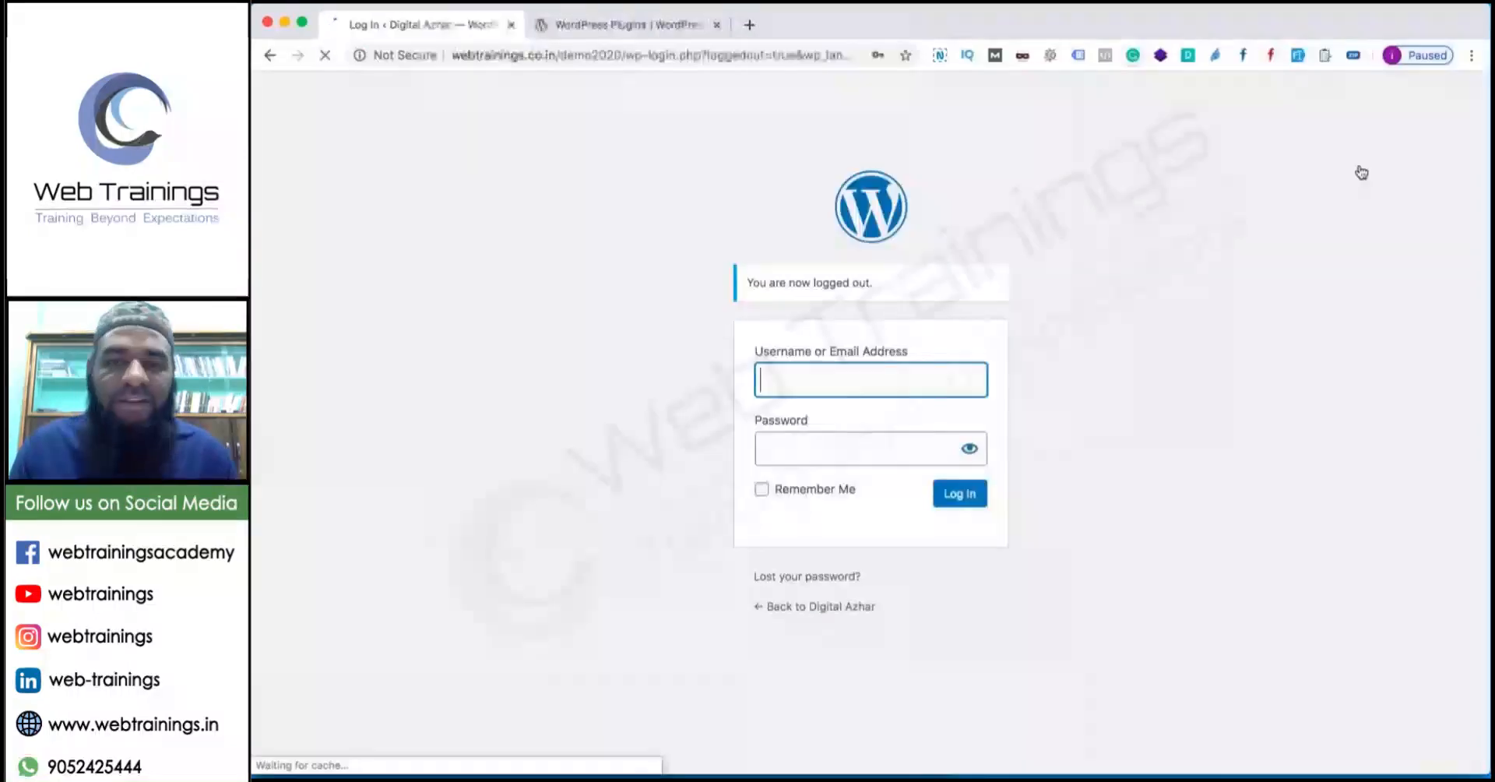
left_click_drag(634, 55, 817, 63)
key("super+a")
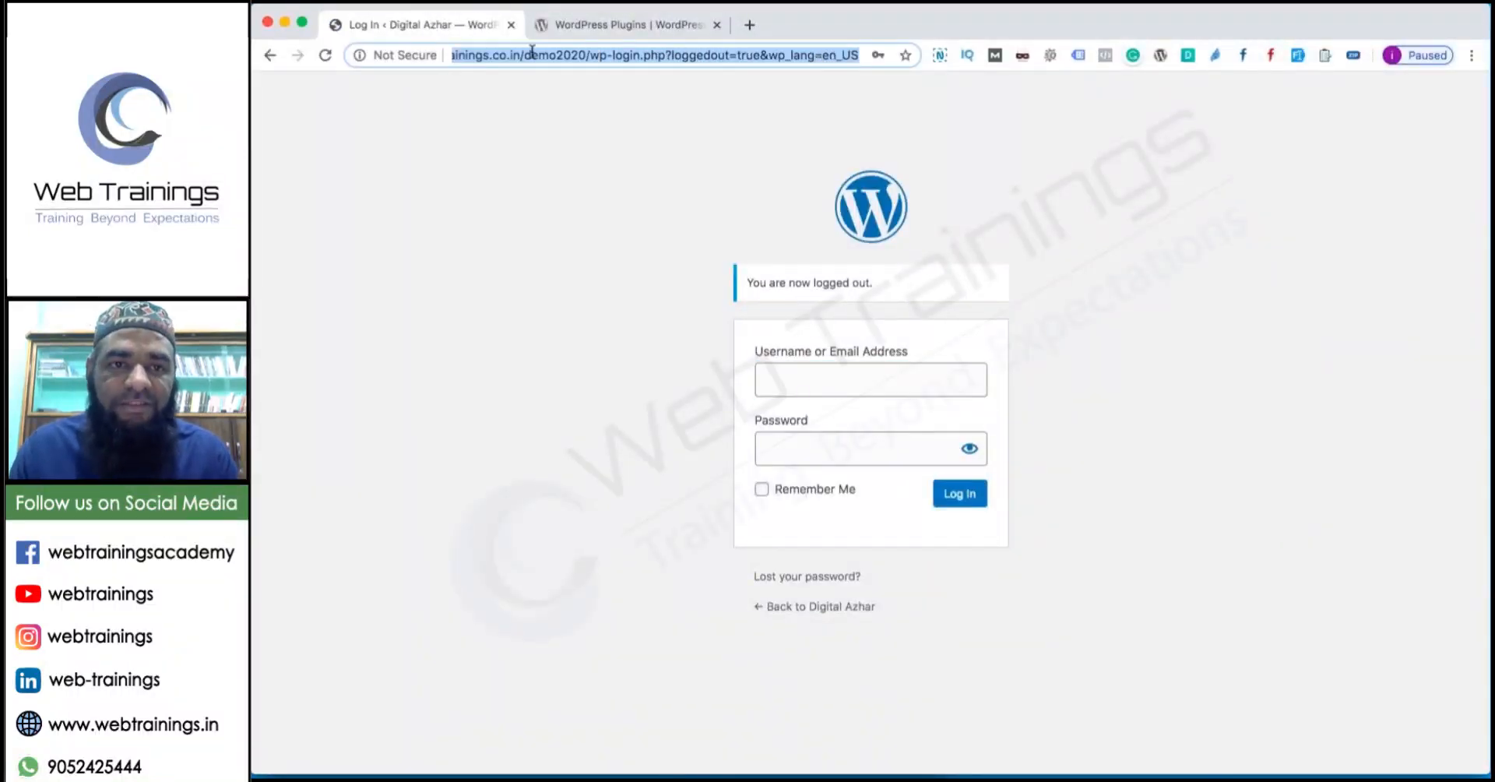
left_click(548, 30)
left_click(529, 49)
type("http://www.webtrainings.co.in/demo2020/wp-login.php?loggedout=true&wp_")
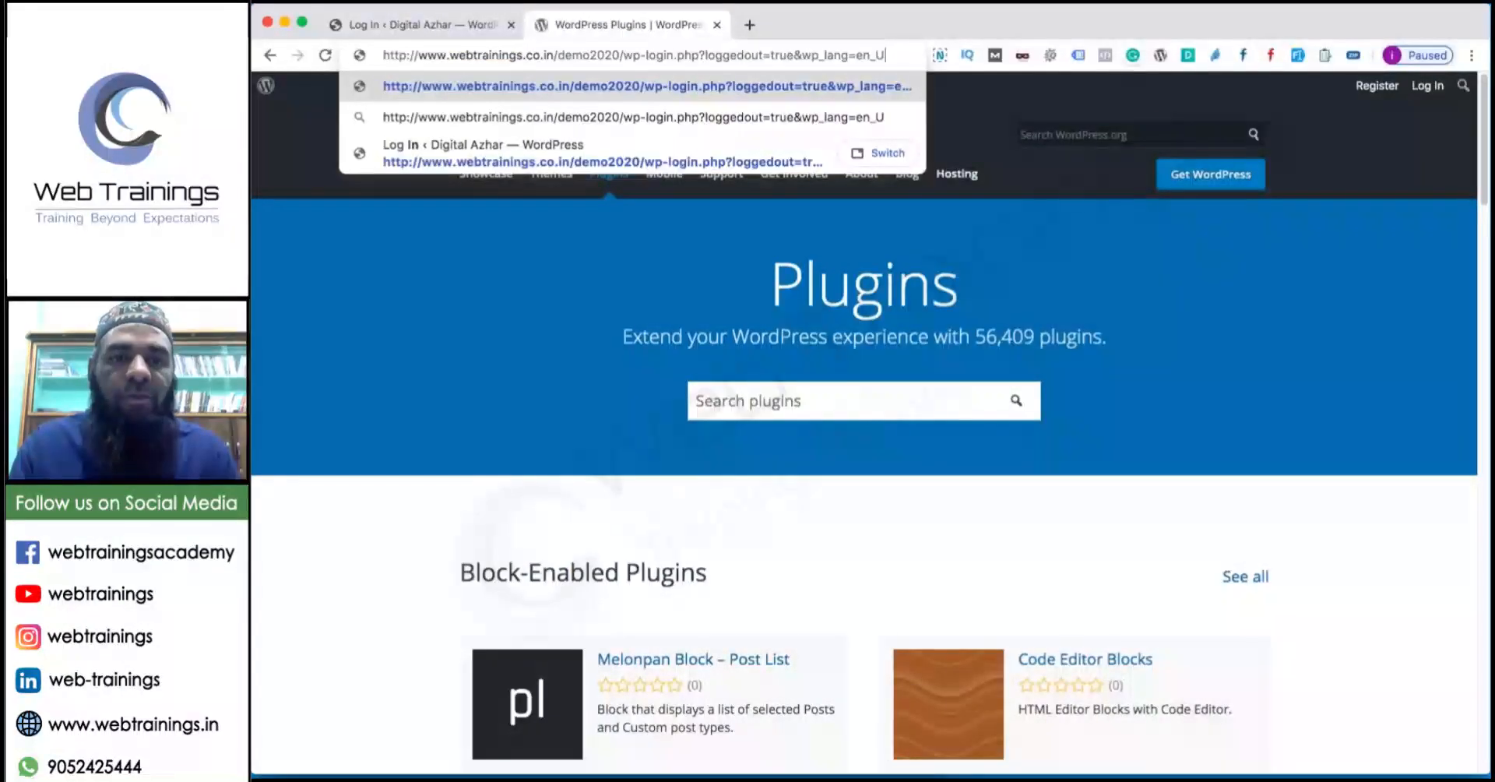
key("BackSpace")
key("BackSpace")
key("BackSpace")
key("BackSpace")
key("BackSpace")
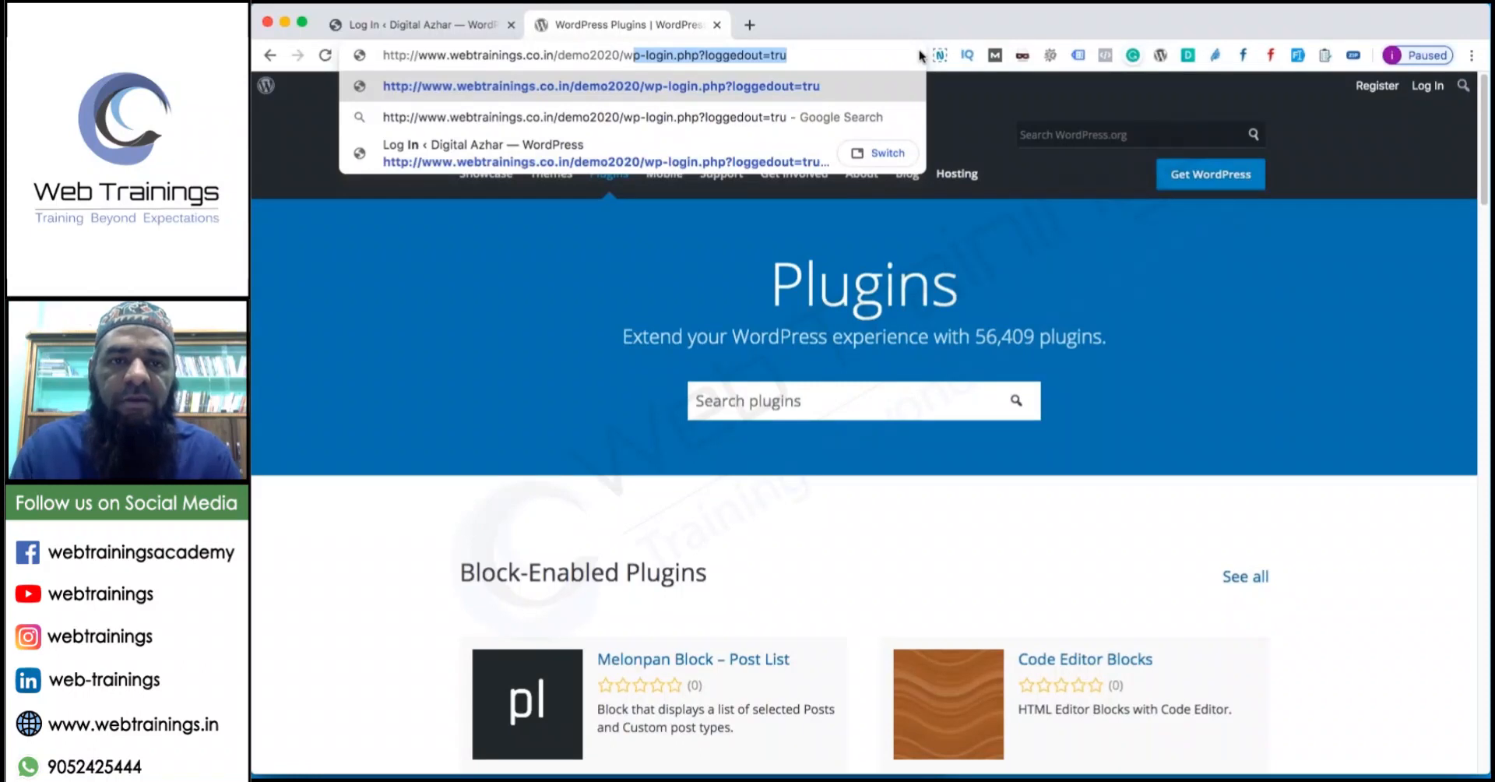
key("BackSpace")
key("BackSpace")
key("Return")
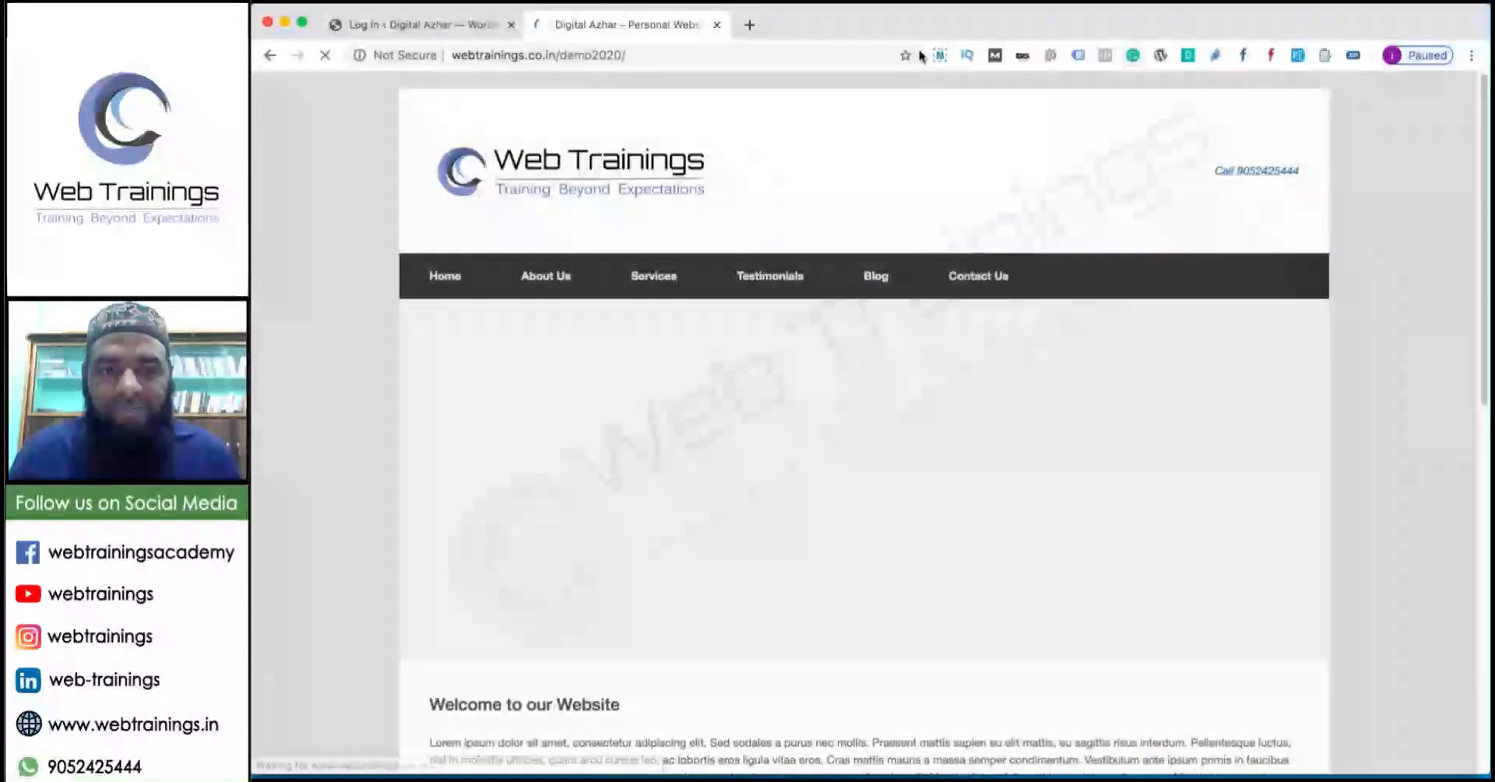
Log back in to WordPress using the saved login details.
left_click(468, 24)
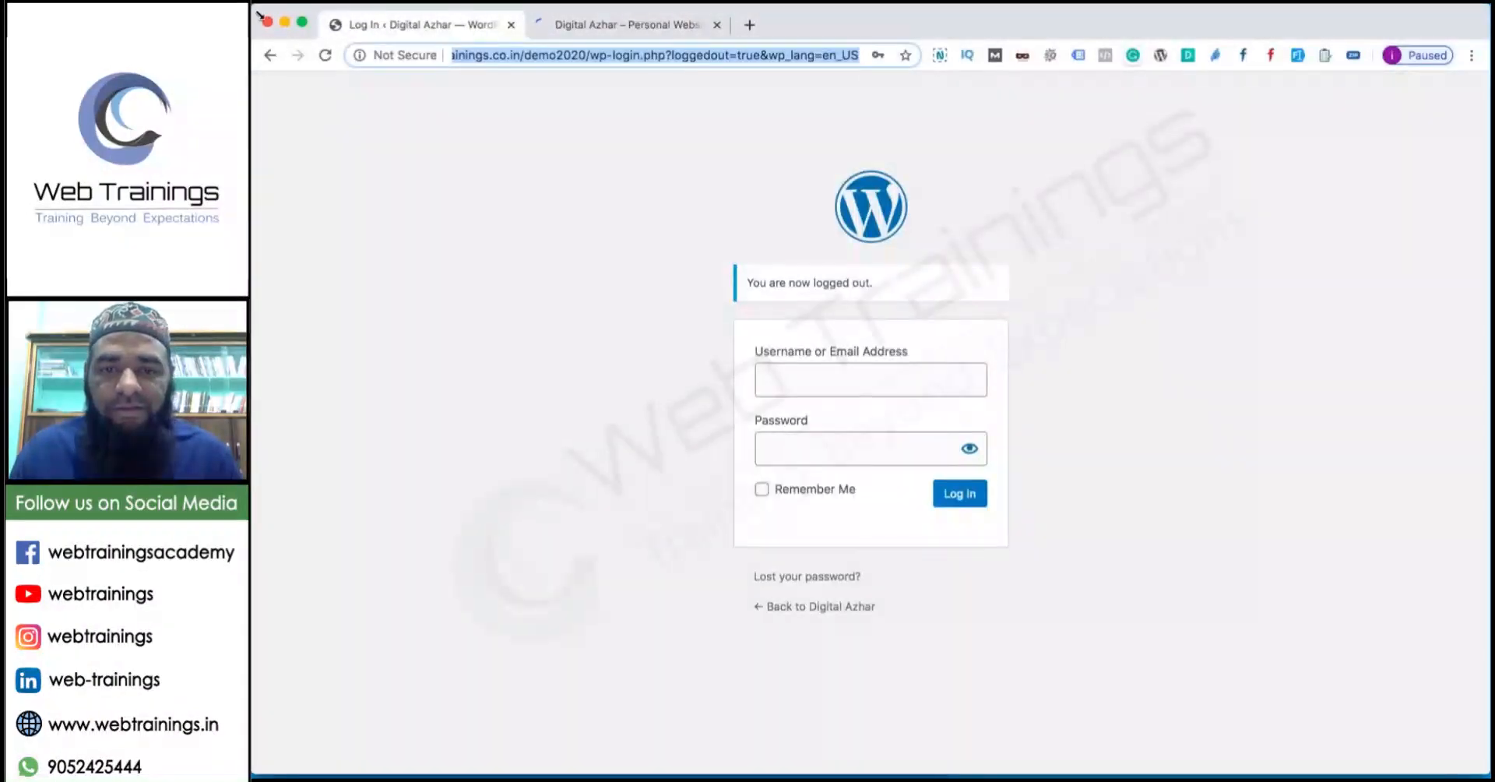
left_click(549, 34)
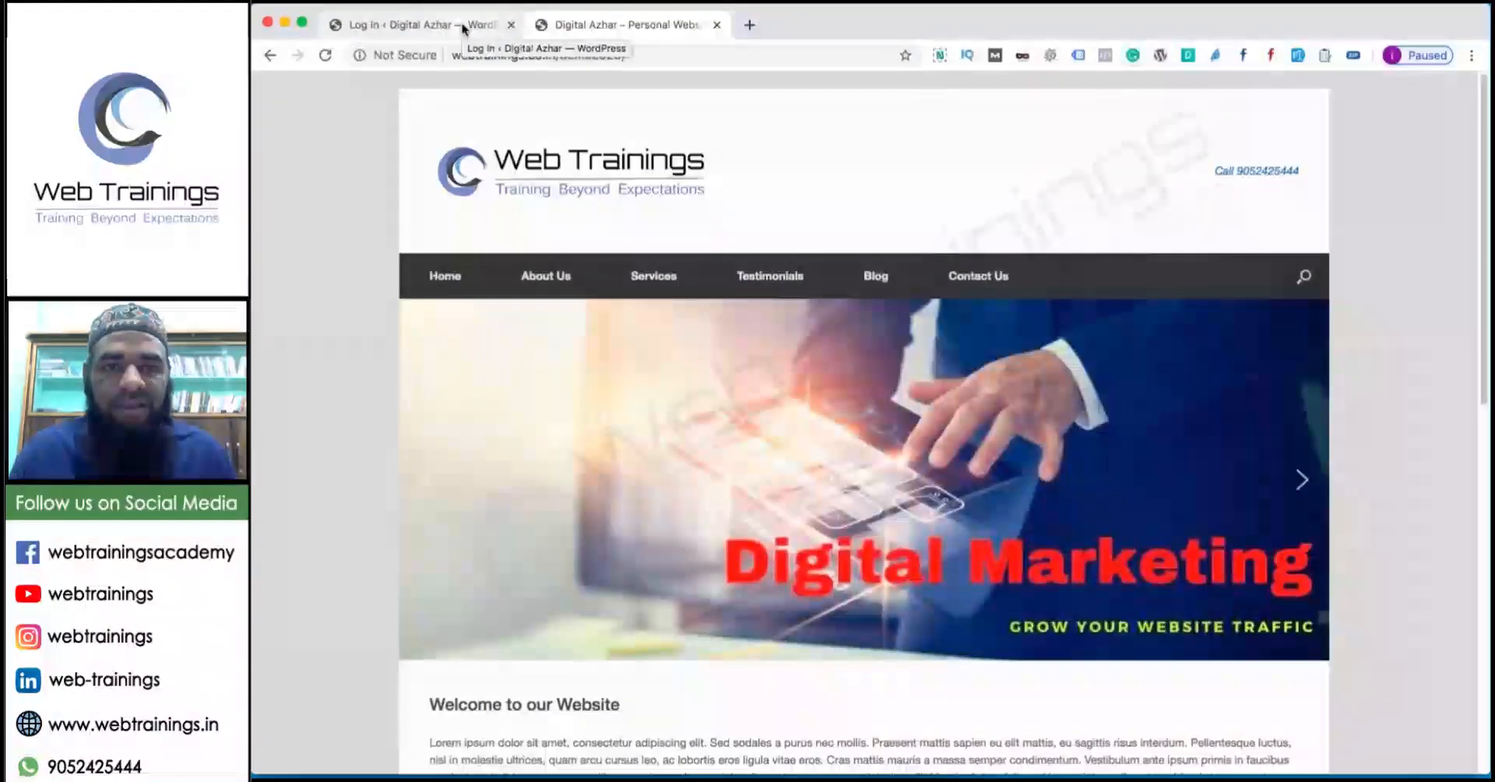
left_click(464, 27)
left_click(873, 384)
left_click(880, 426)
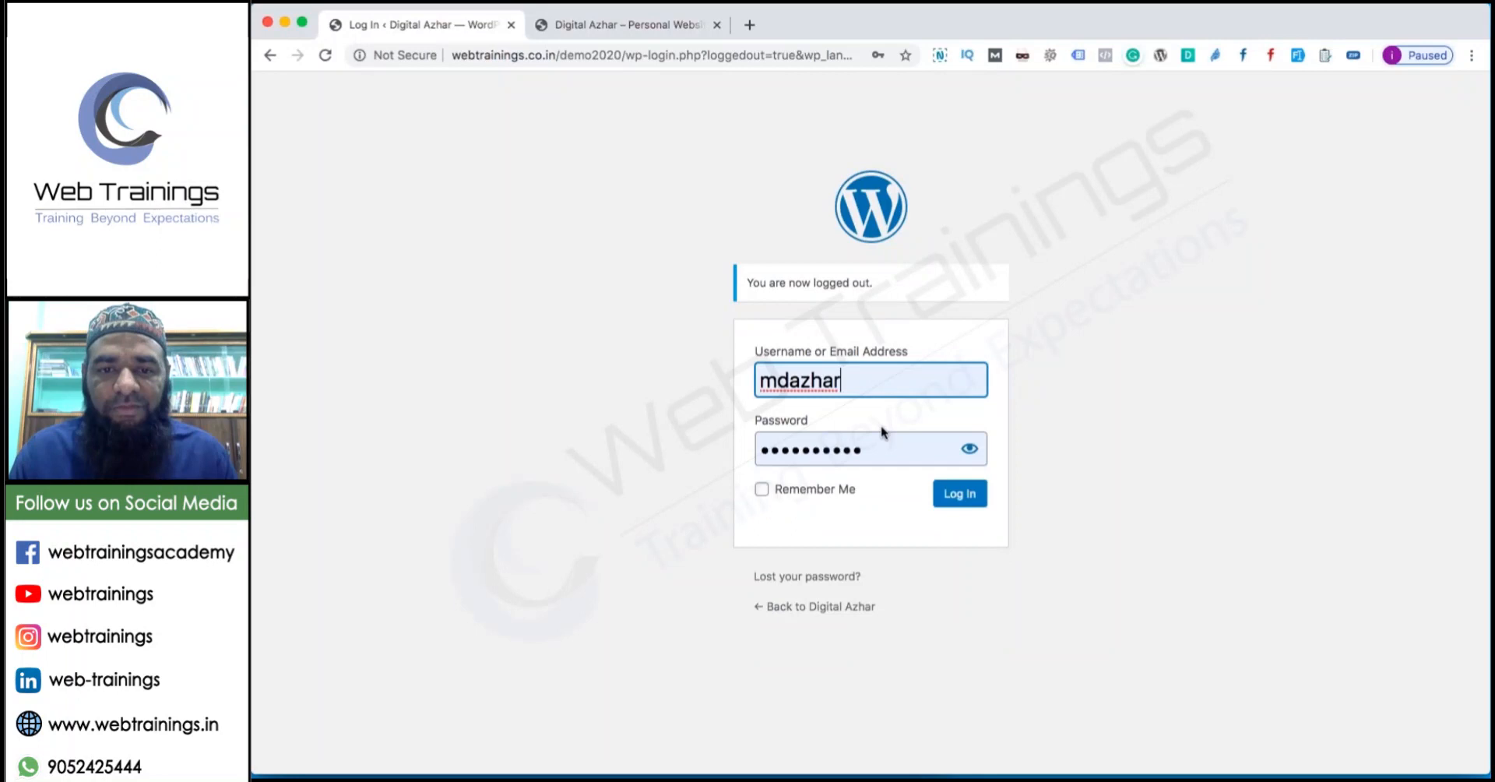
left_click(959, 493)
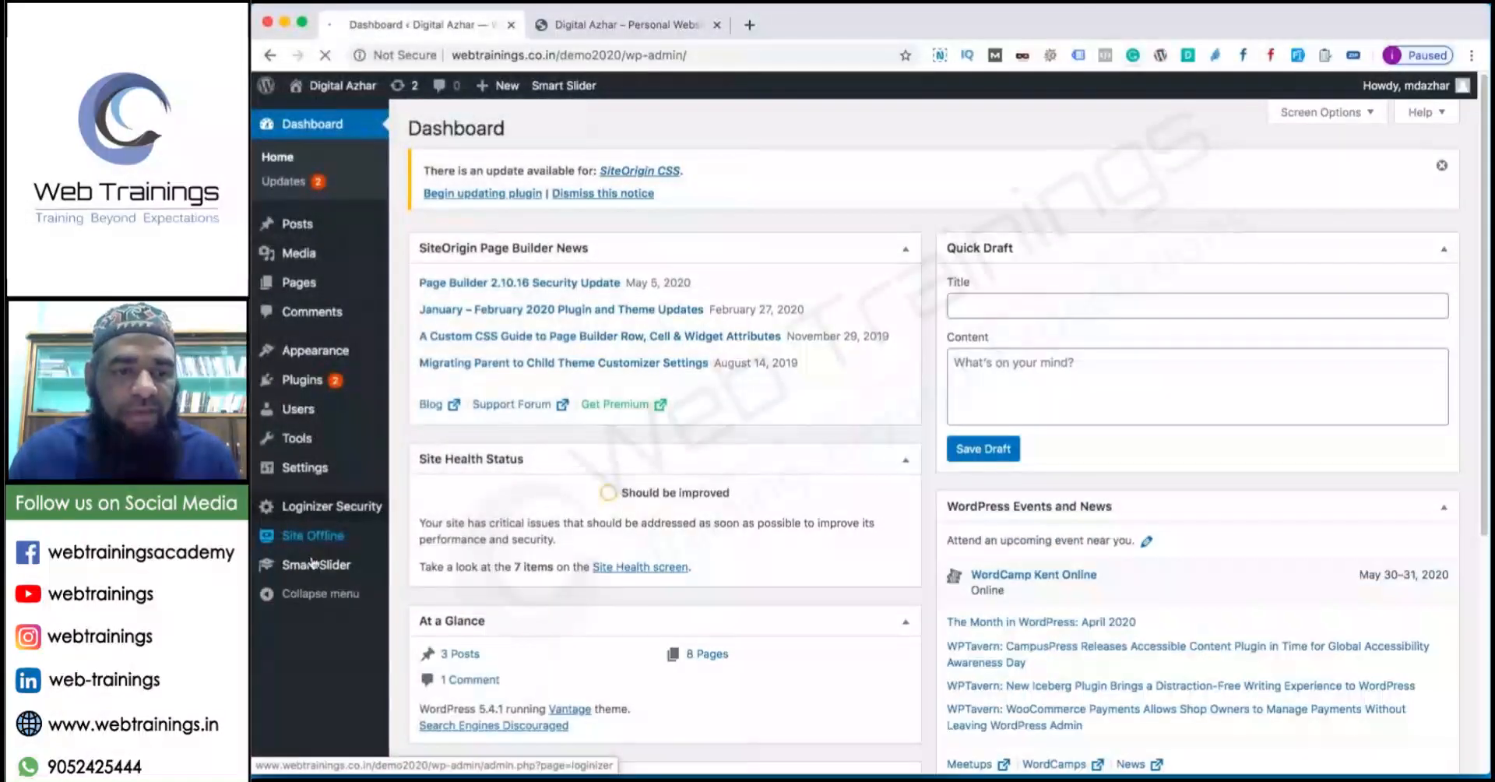
Set the Web Trainings image as the Site Offline logo.
left_click(313, 535)
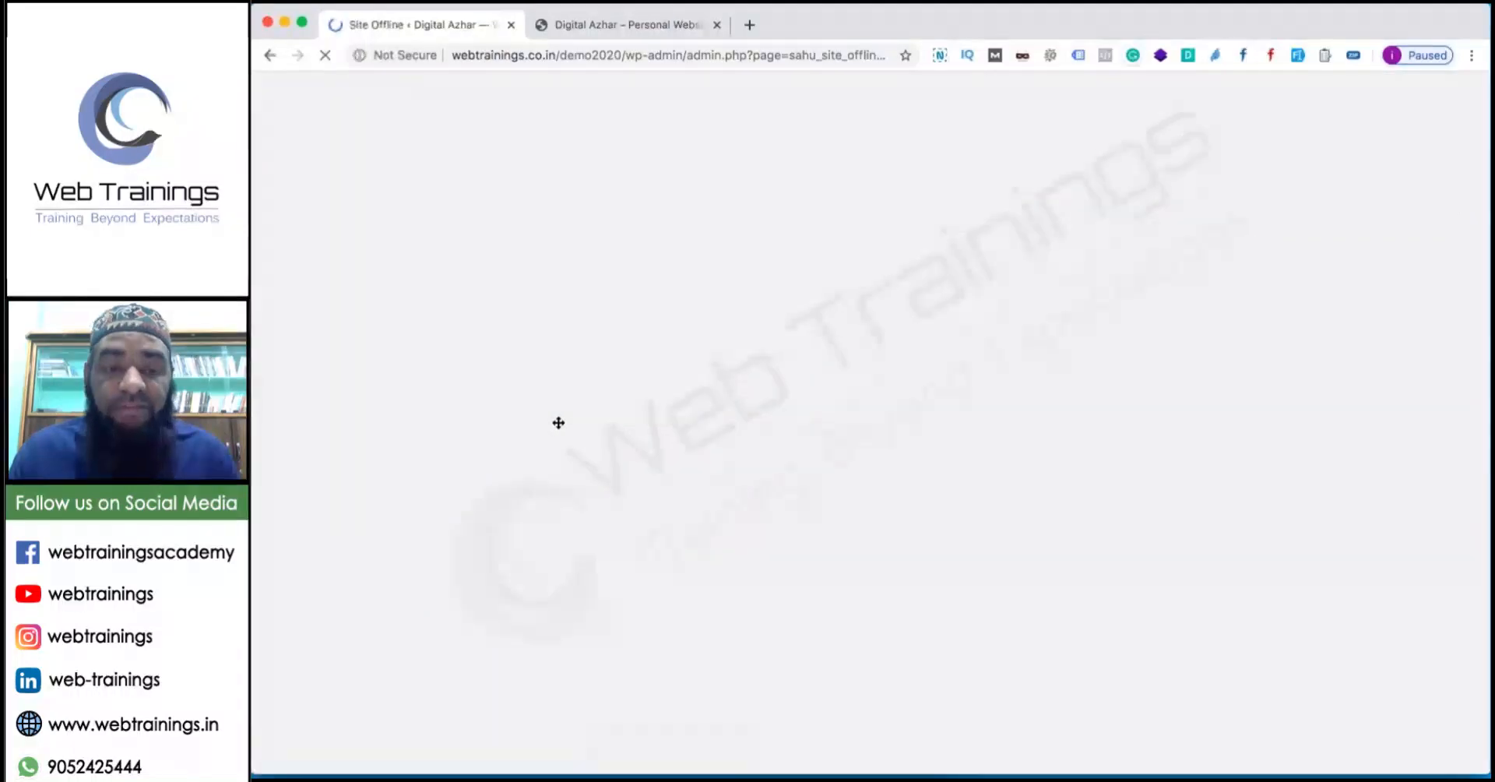
scroll(566, 424, "down", 9)
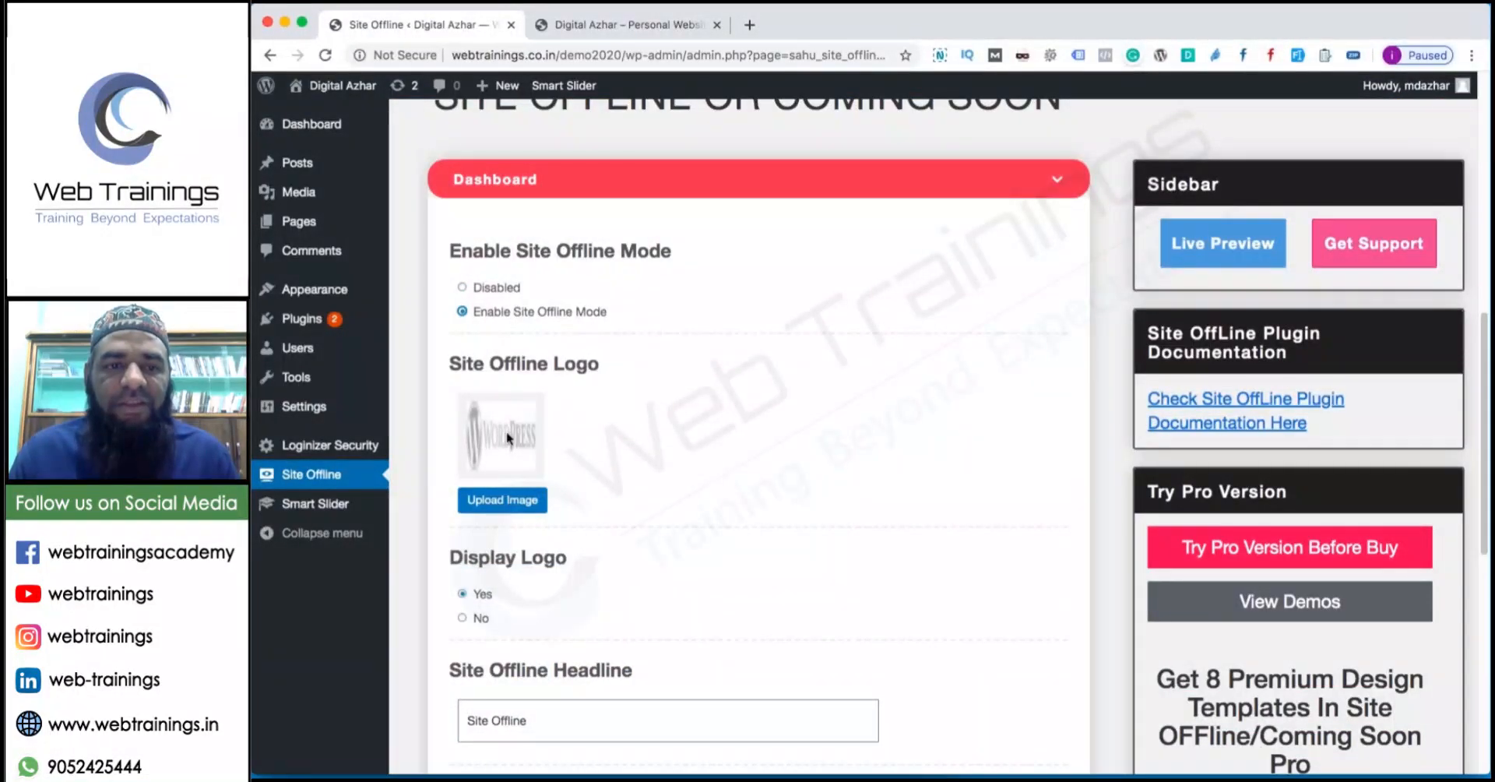
left_click(503, 500)
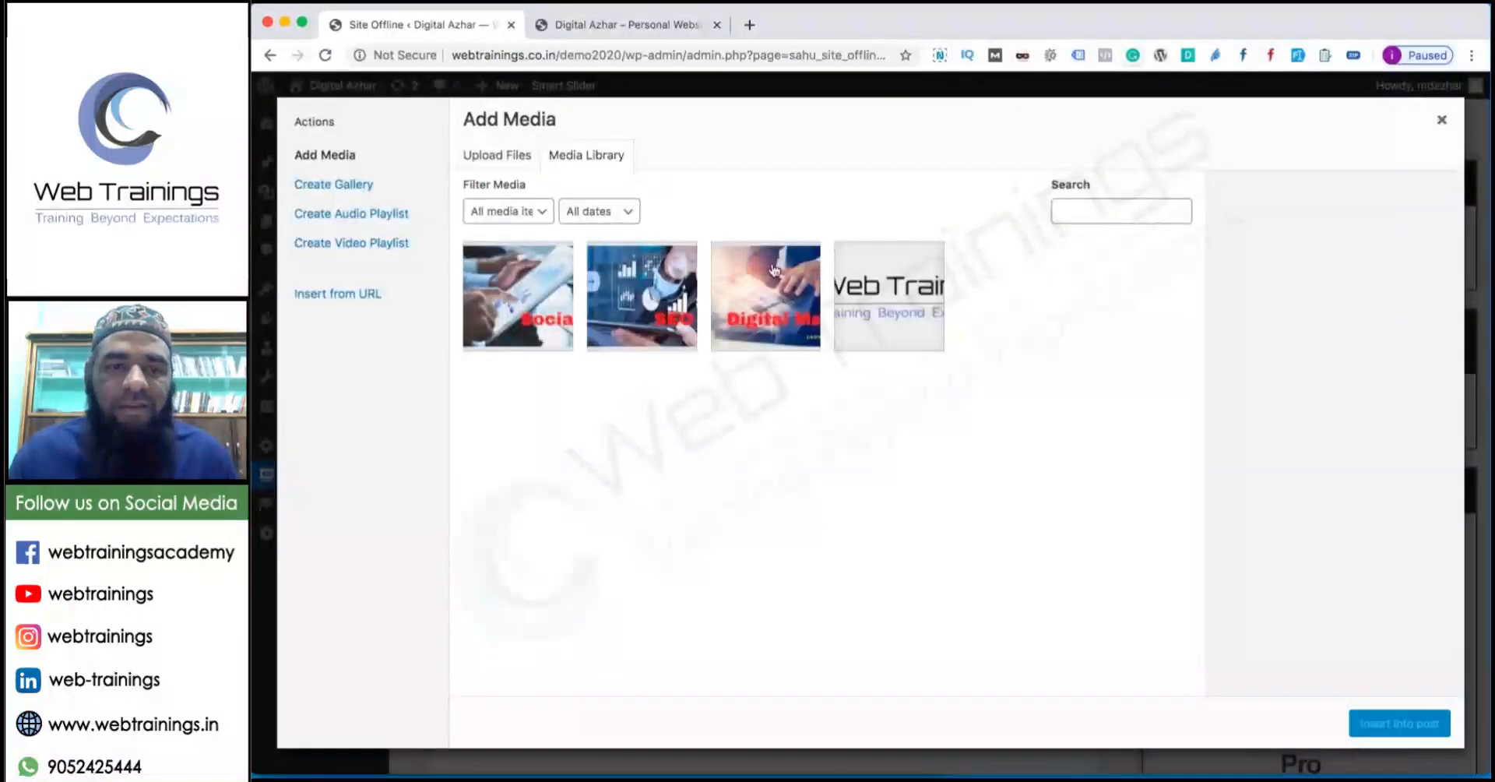
left_click(890, 306)
left_click(1400, 722)
Change the description to 'Website will be launched soon.', save, and reload the homepage.
scroll(894, 553, "down", 3)
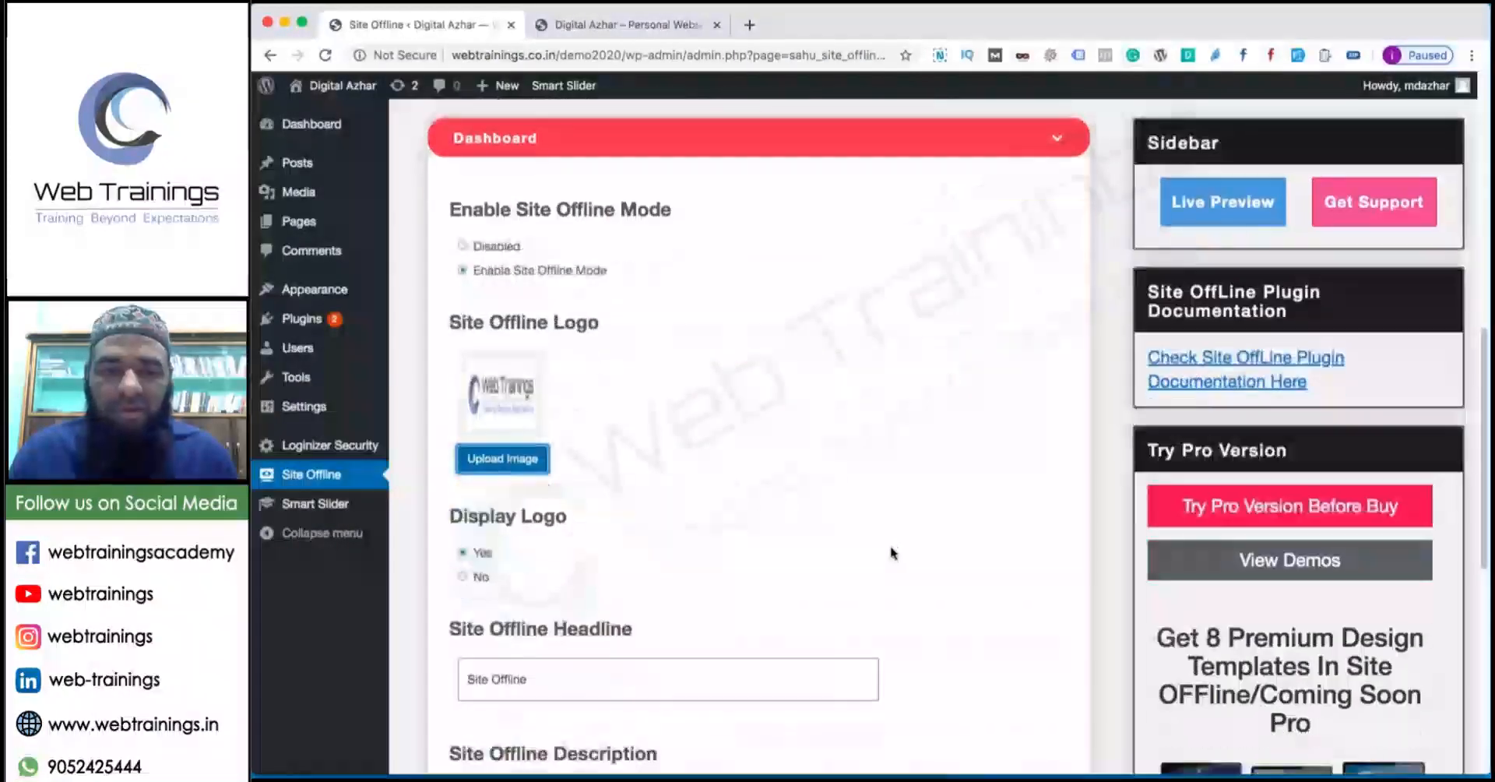
scroll(893, 553, "down", 2)
left_click(758, 526)
key("super+a")
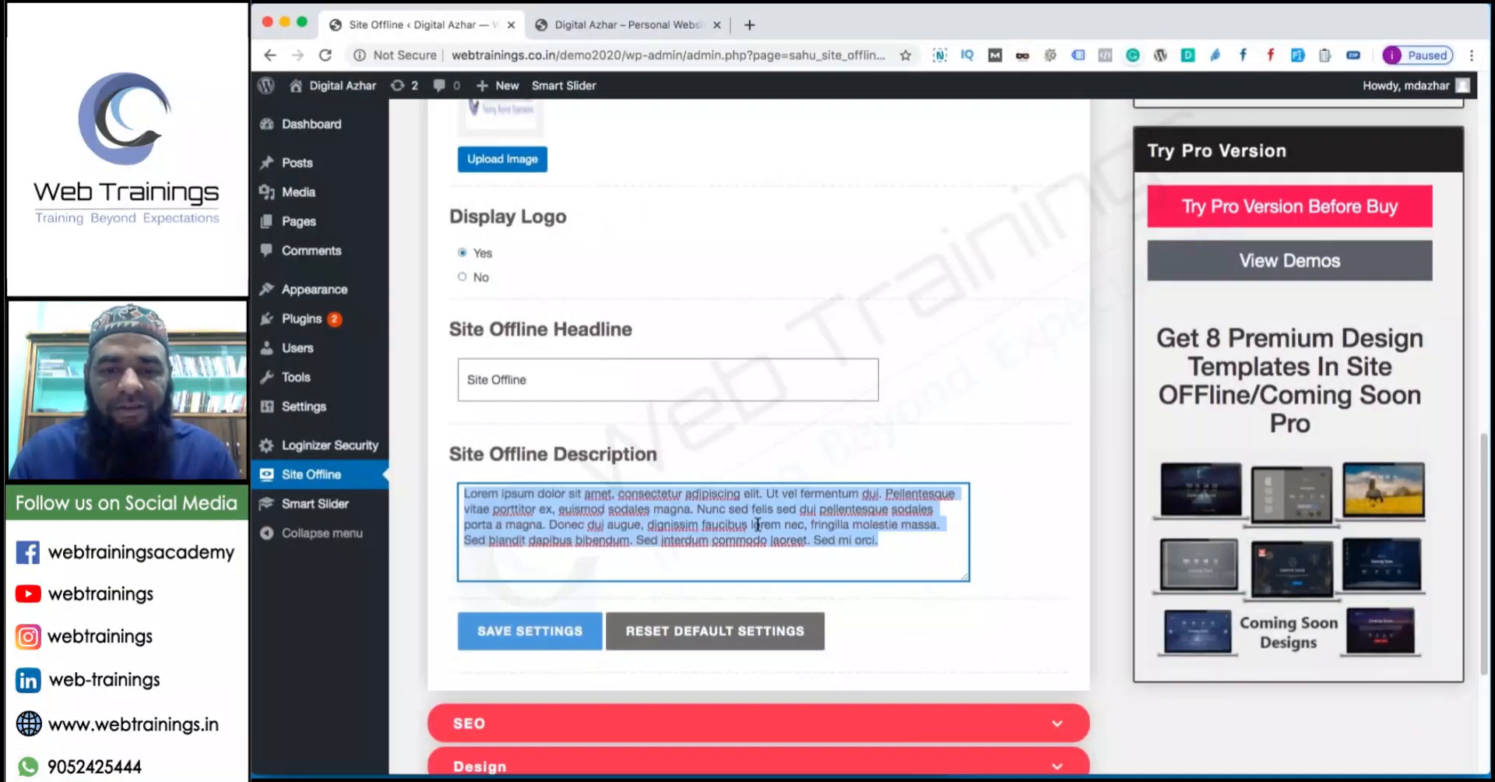
type("Website ")
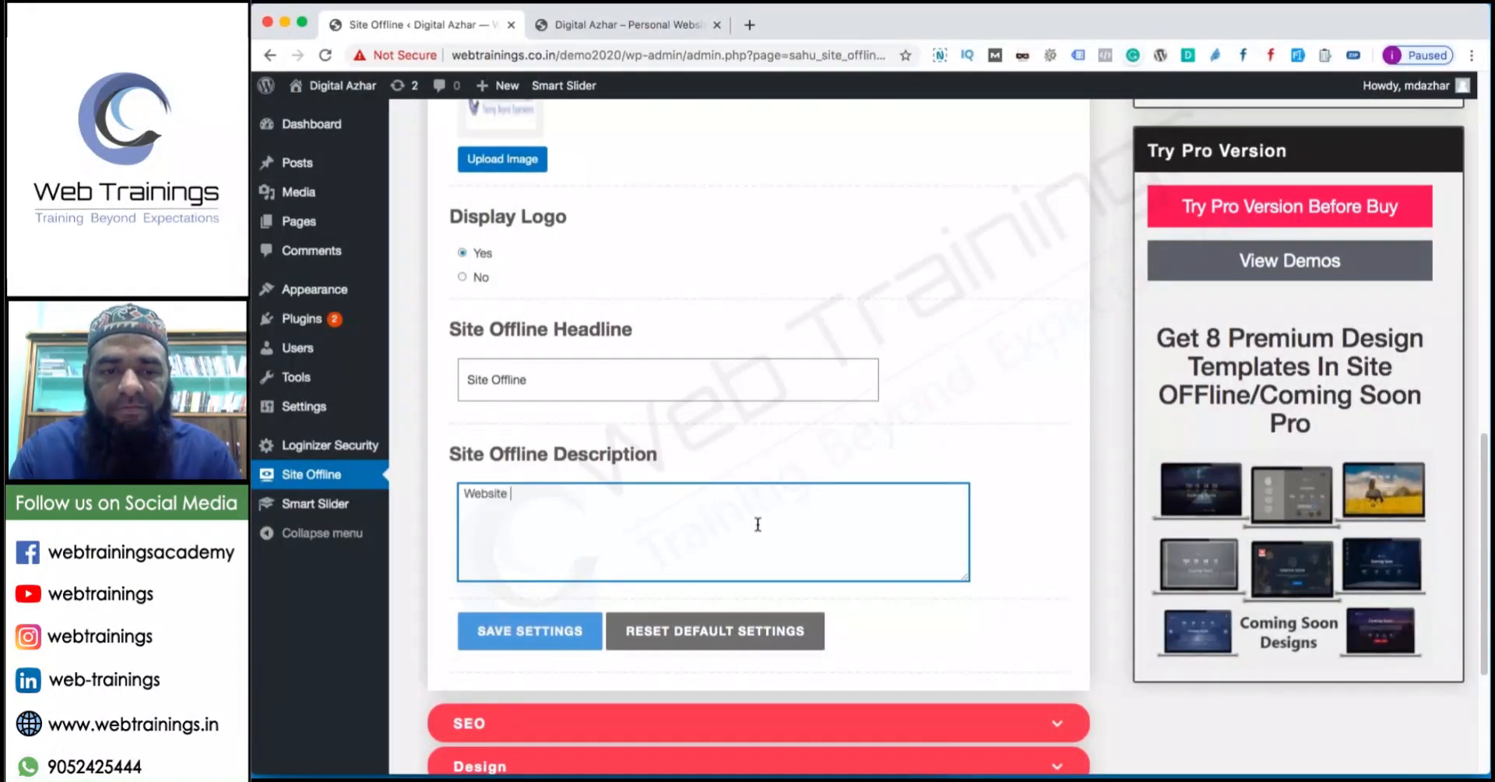
type("will be launched soon.")
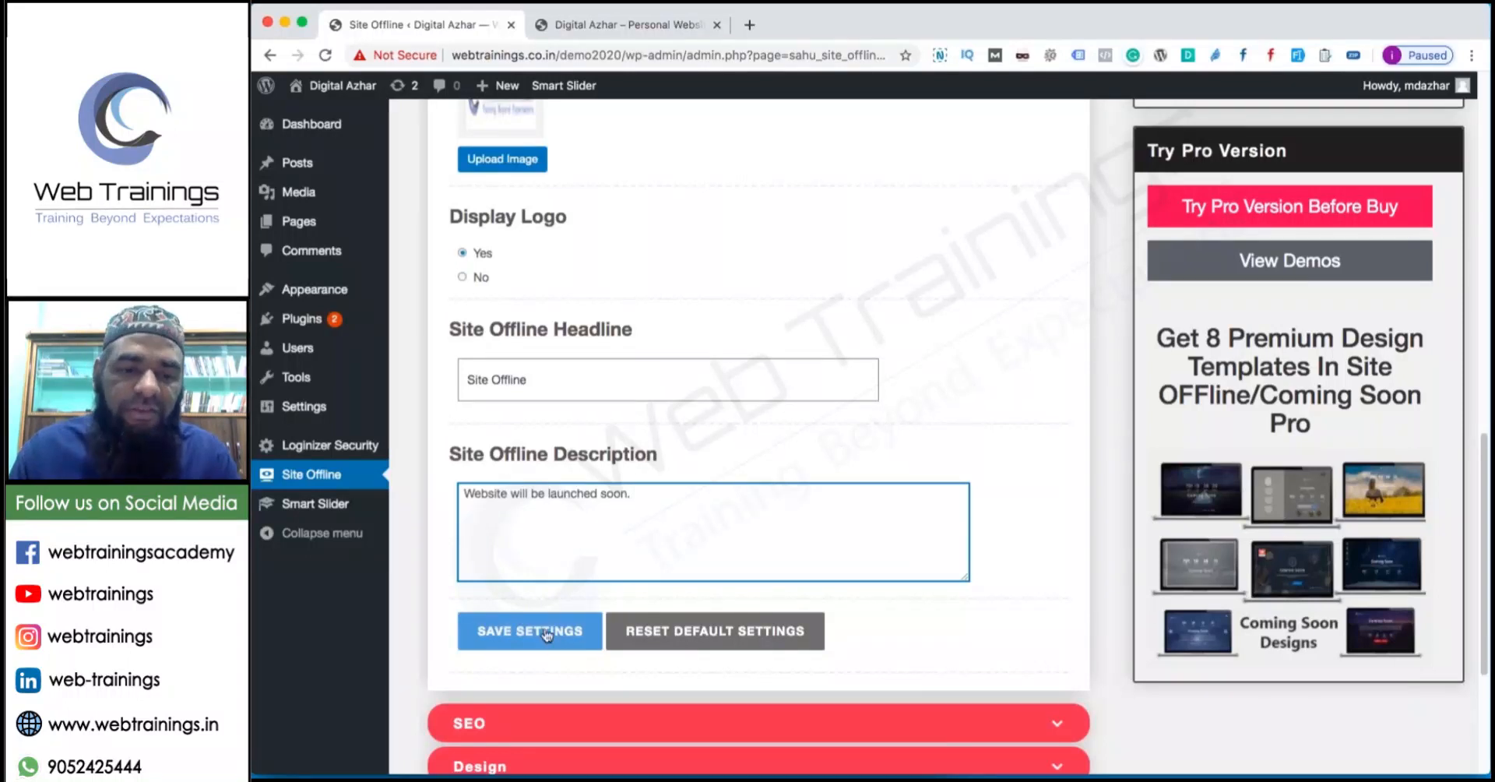
left_click(548, 633)
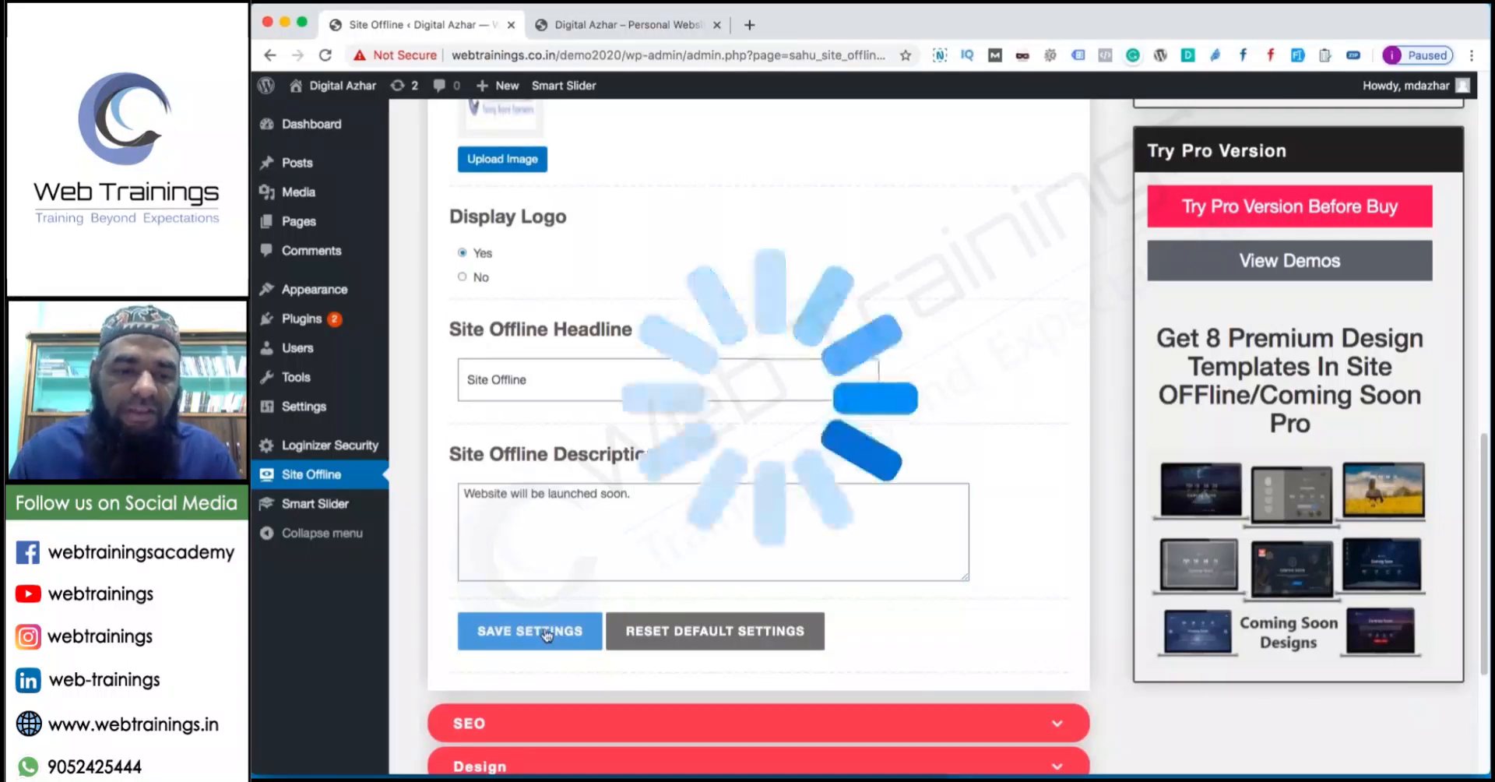
left_click(586, 28)
key("super+r")
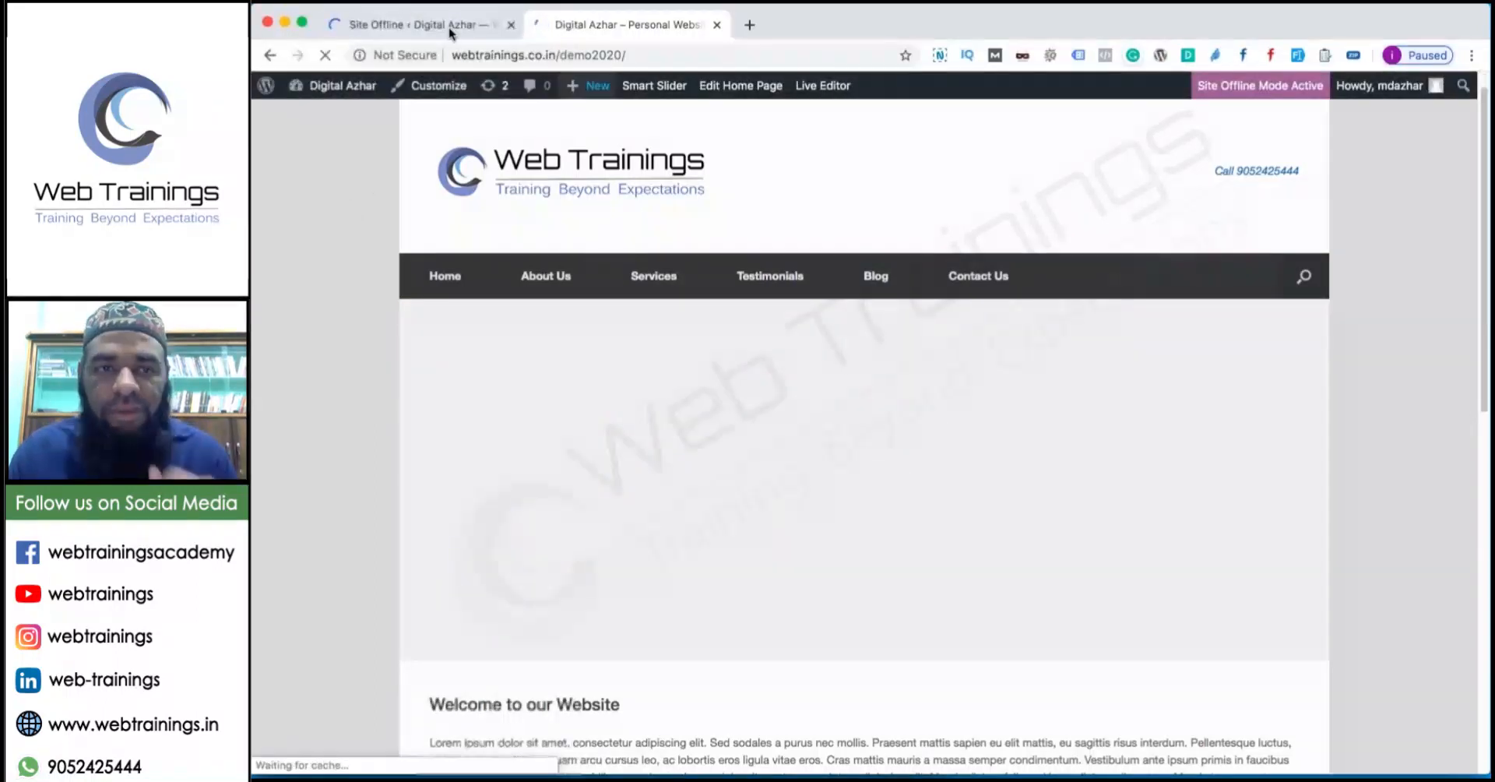
Log out of the admin and reload the homepage to see the Site Offline countdown page.
left_click(450, 26)
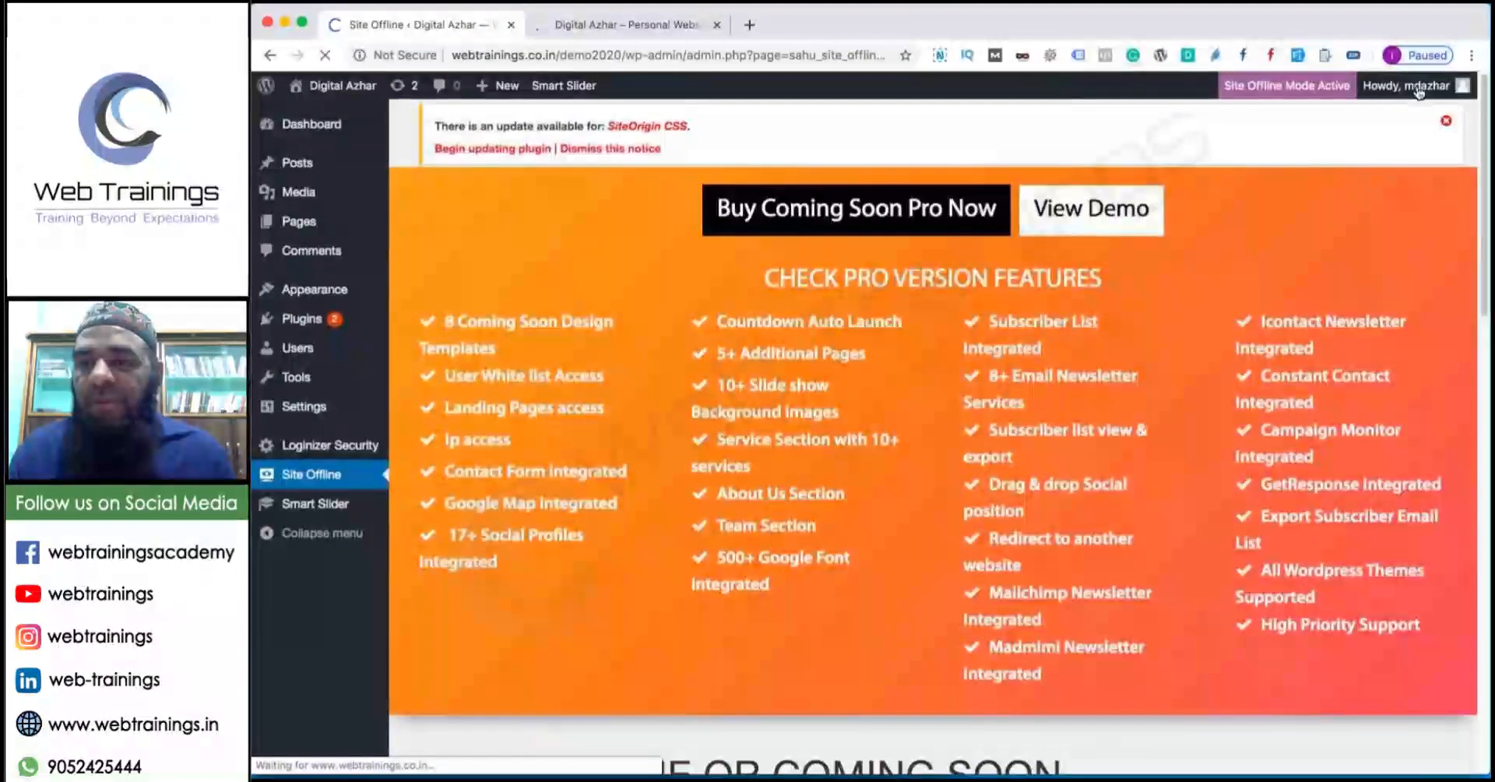
mouse_move(1413, 94)
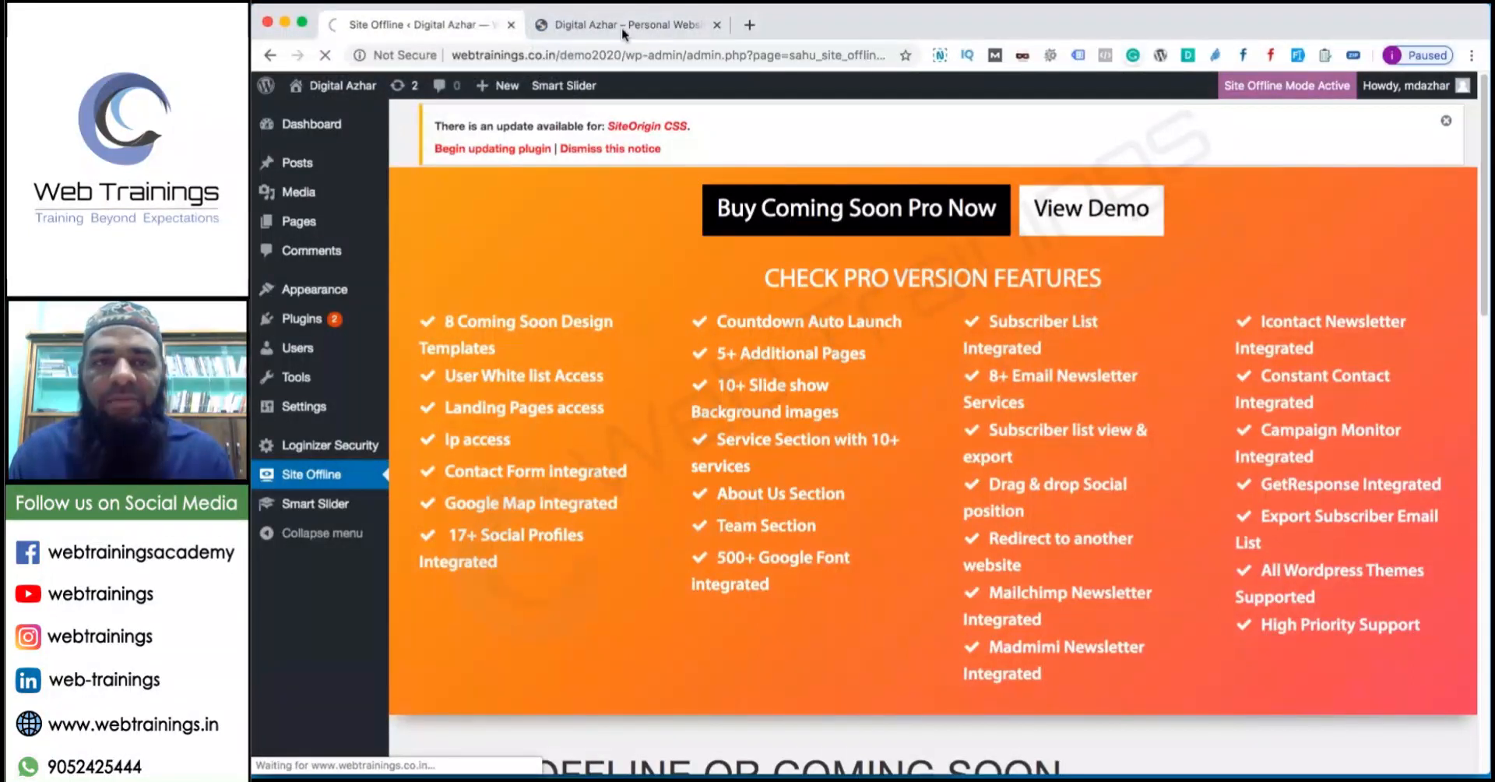
left_click(621, 26)
left_click(326, 56)
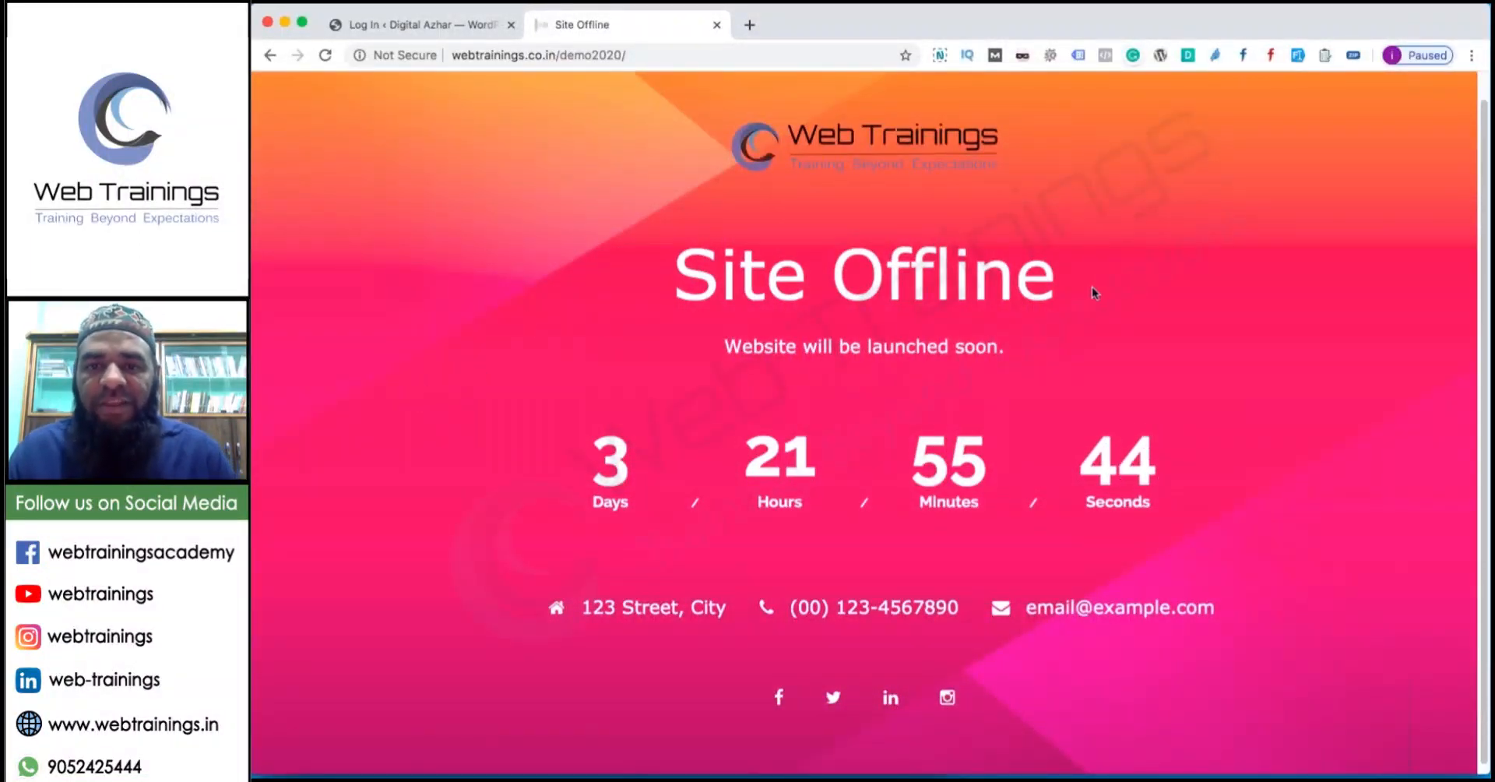
left_click_drag(1094, 293, 674, 277)
left_click(844, 26)
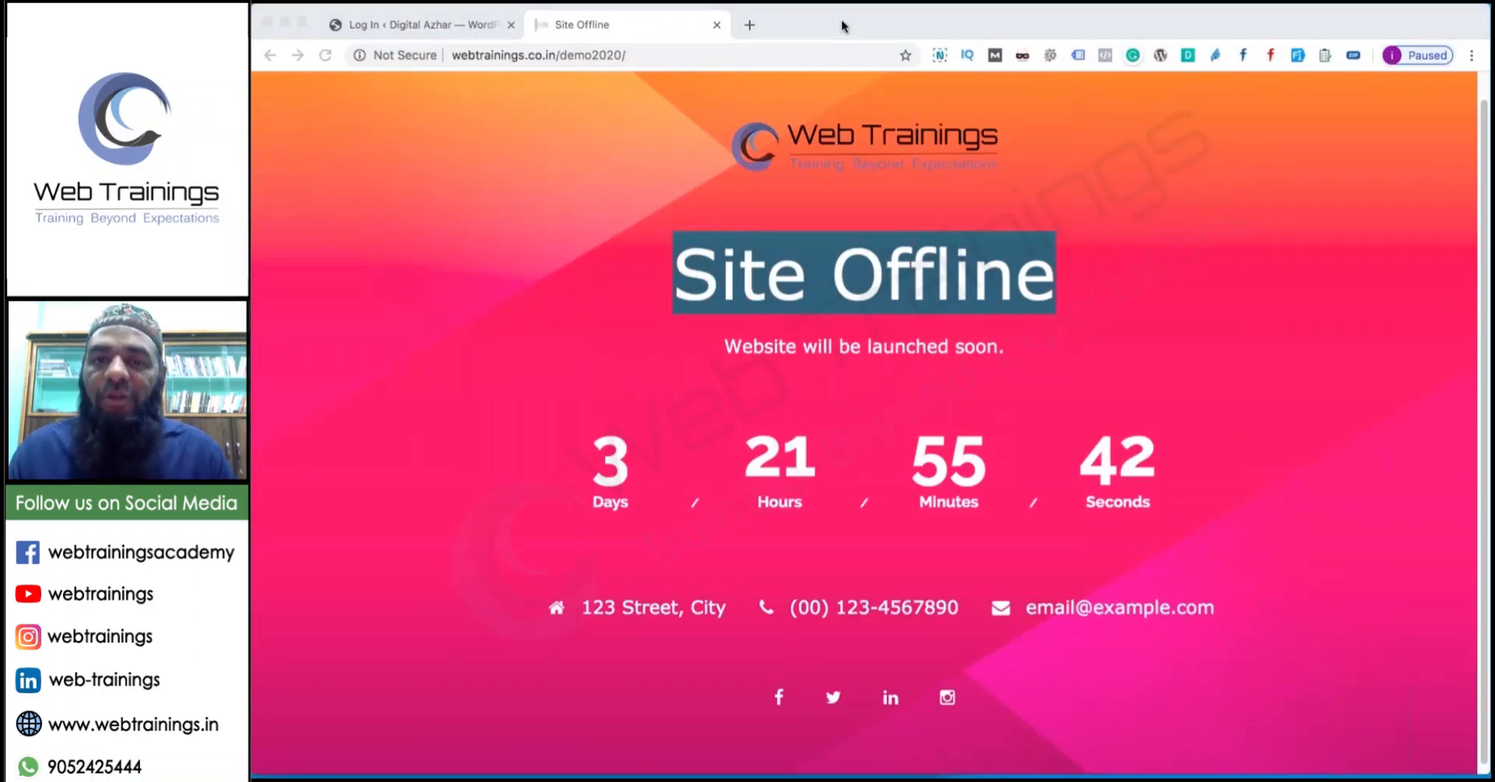
left_click(630, 610)
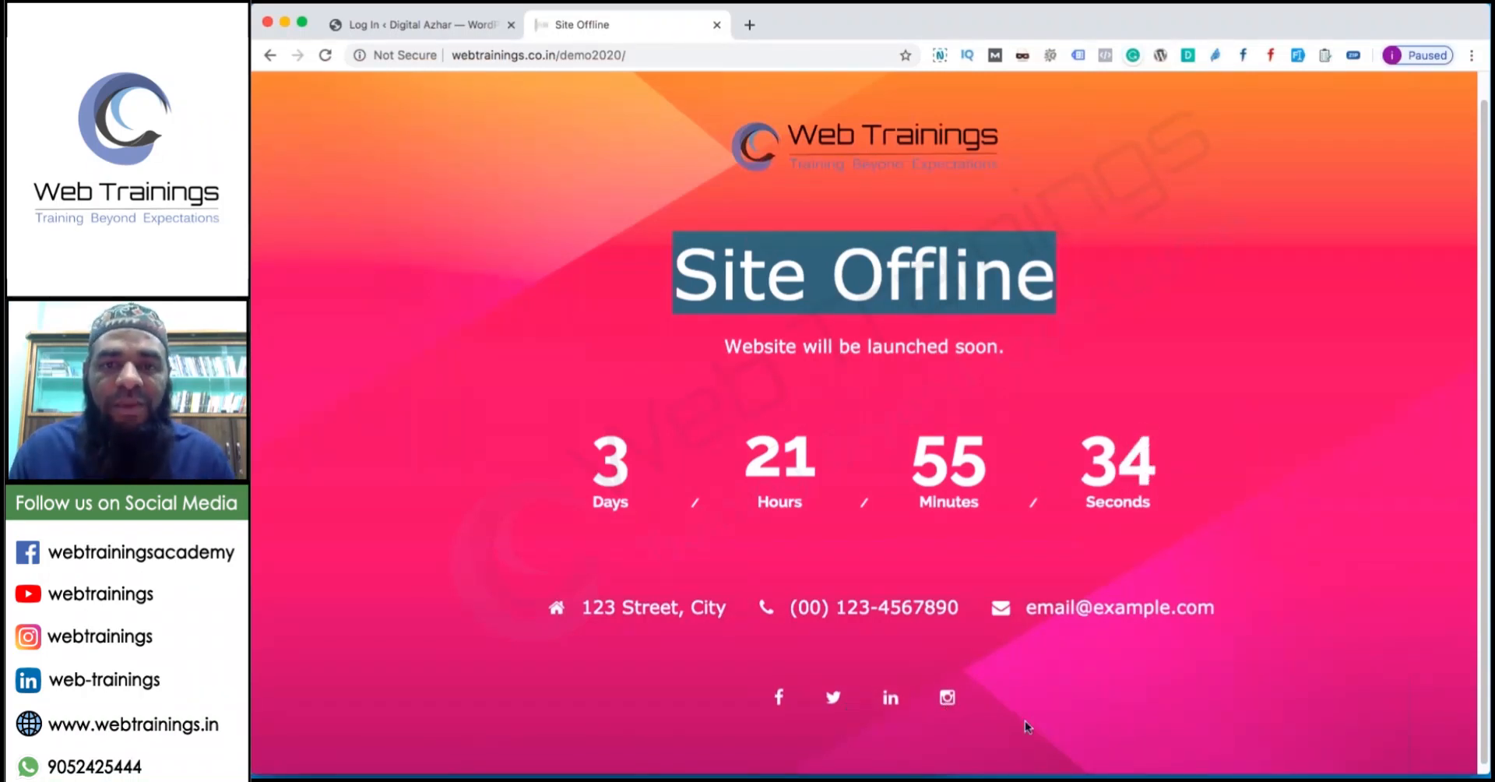
Log back in with the saved login, reload the homepage as admin, and return to the Dashboard.
left_click(440, 33)
left_click(861, 388)
left_click(825, 524)
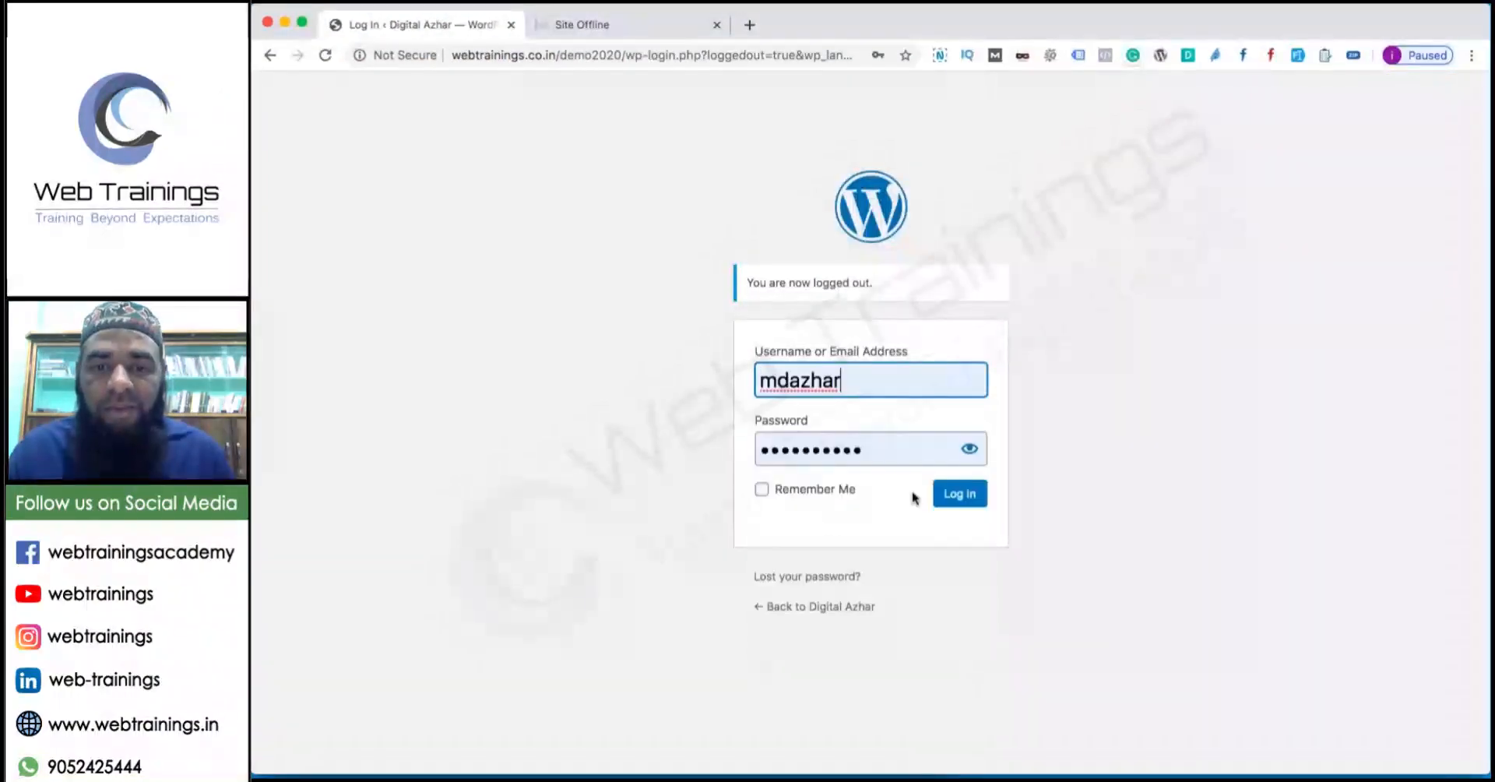
left_click(955, 493)
left_click(582, 24)
left_click(326, 55)
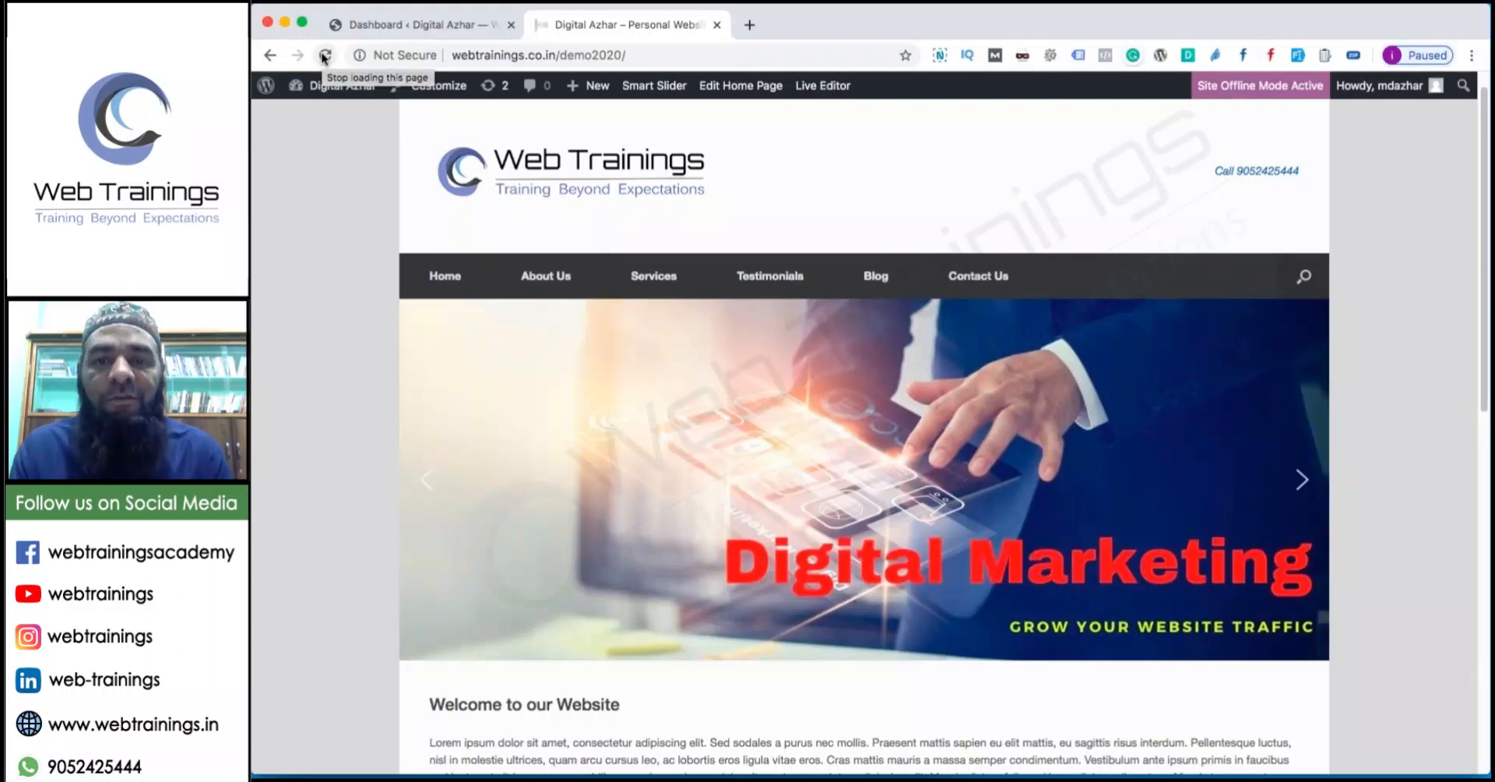
left_click(377, 26)
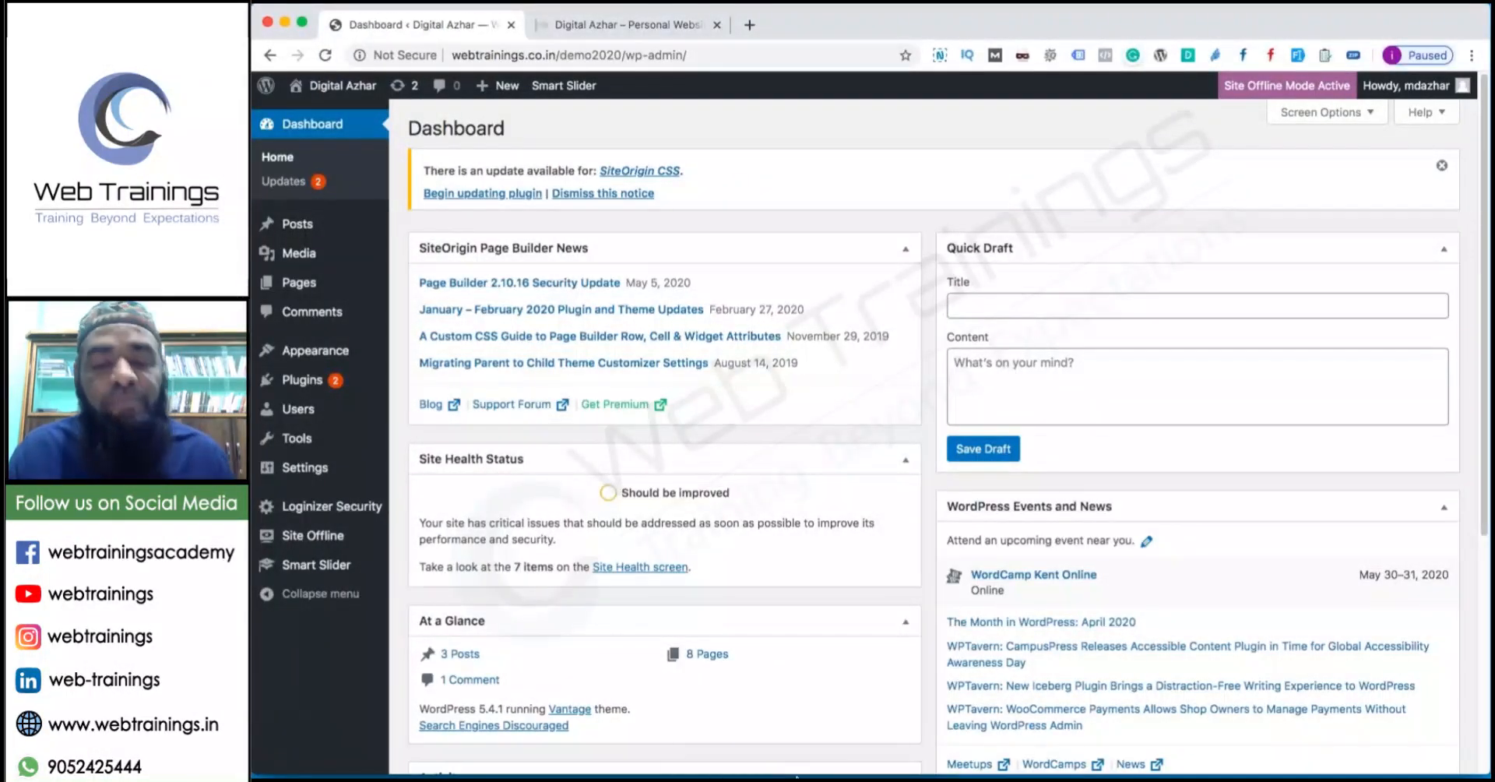
left_click(875, 735)
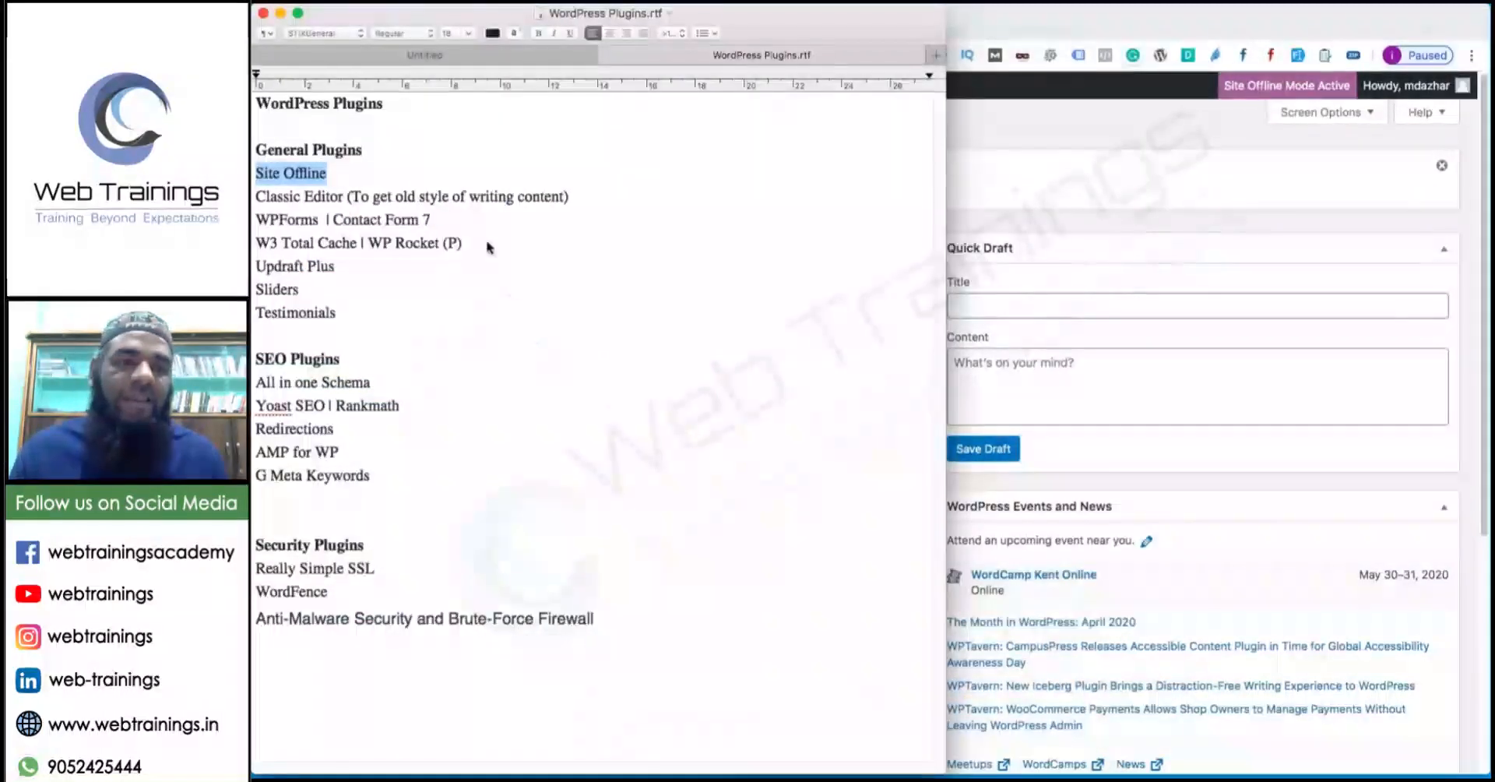
left_click(434, 195)
left_click_drag(349, 195, 266, 196)
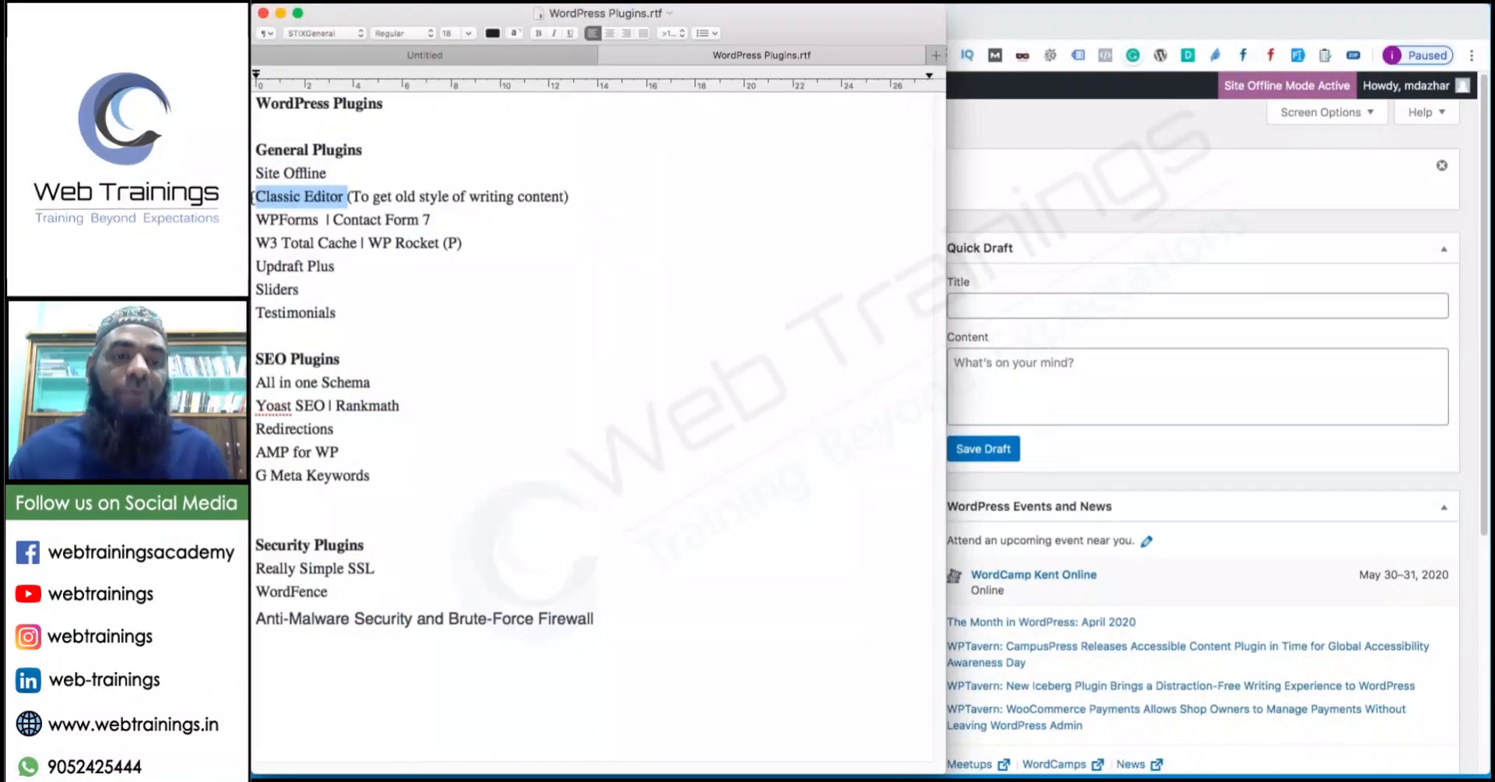
left_click(1228, 179)
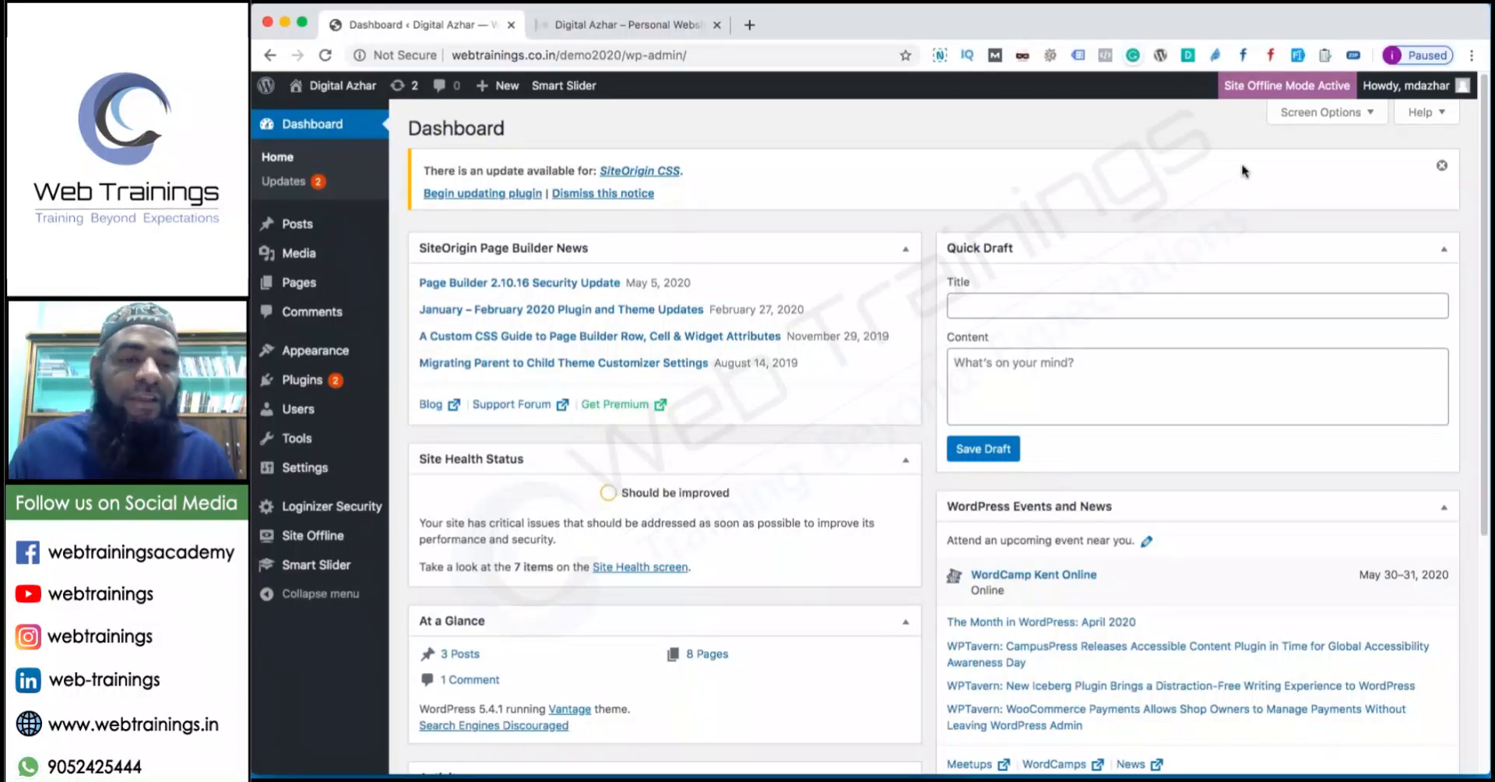
Deactivate Classic Editor from Installed Plugins, leaving 6 active and 3 inactive plugins.
mouse_move(303, 354)
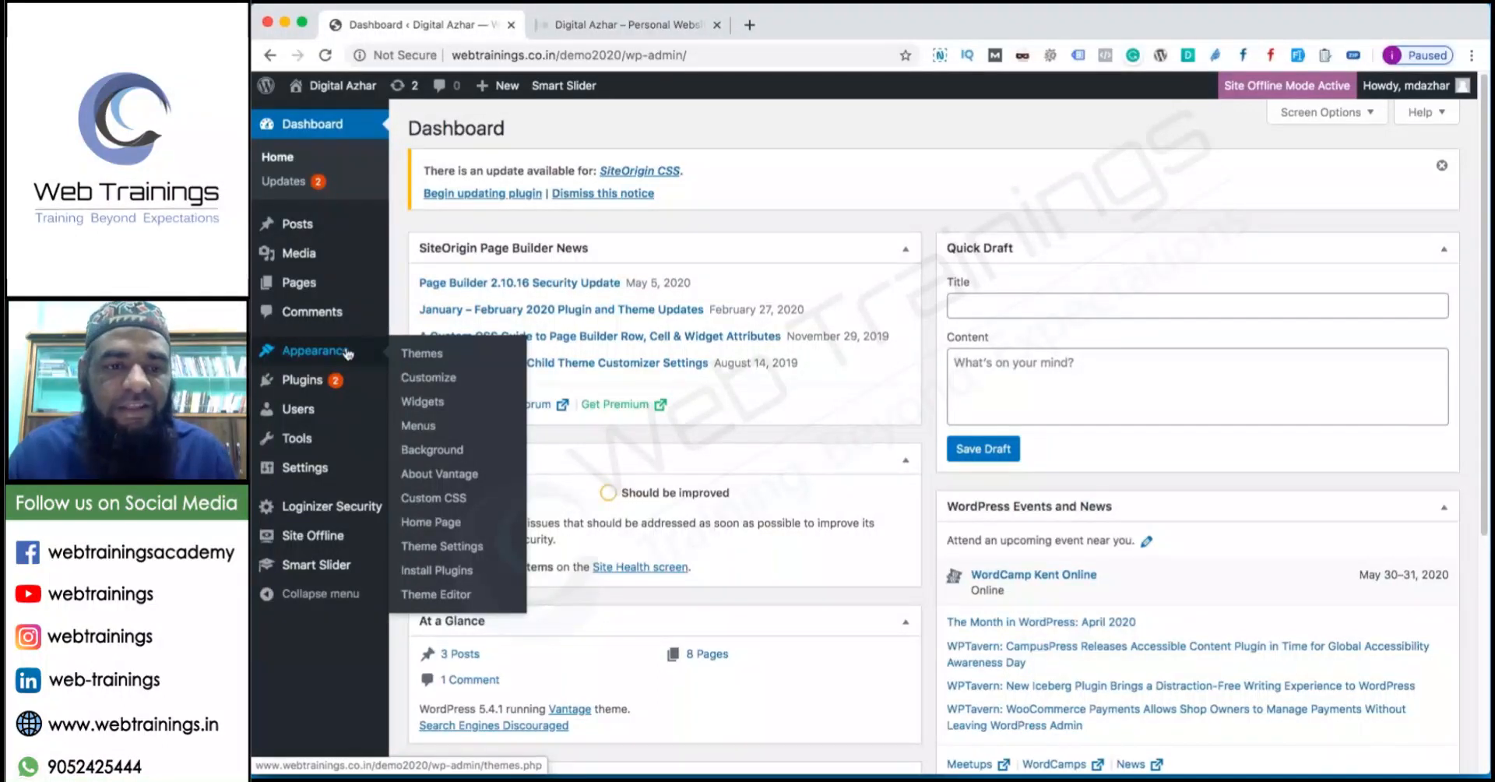
mouse_move(350, 381)
left_click(440, 387)
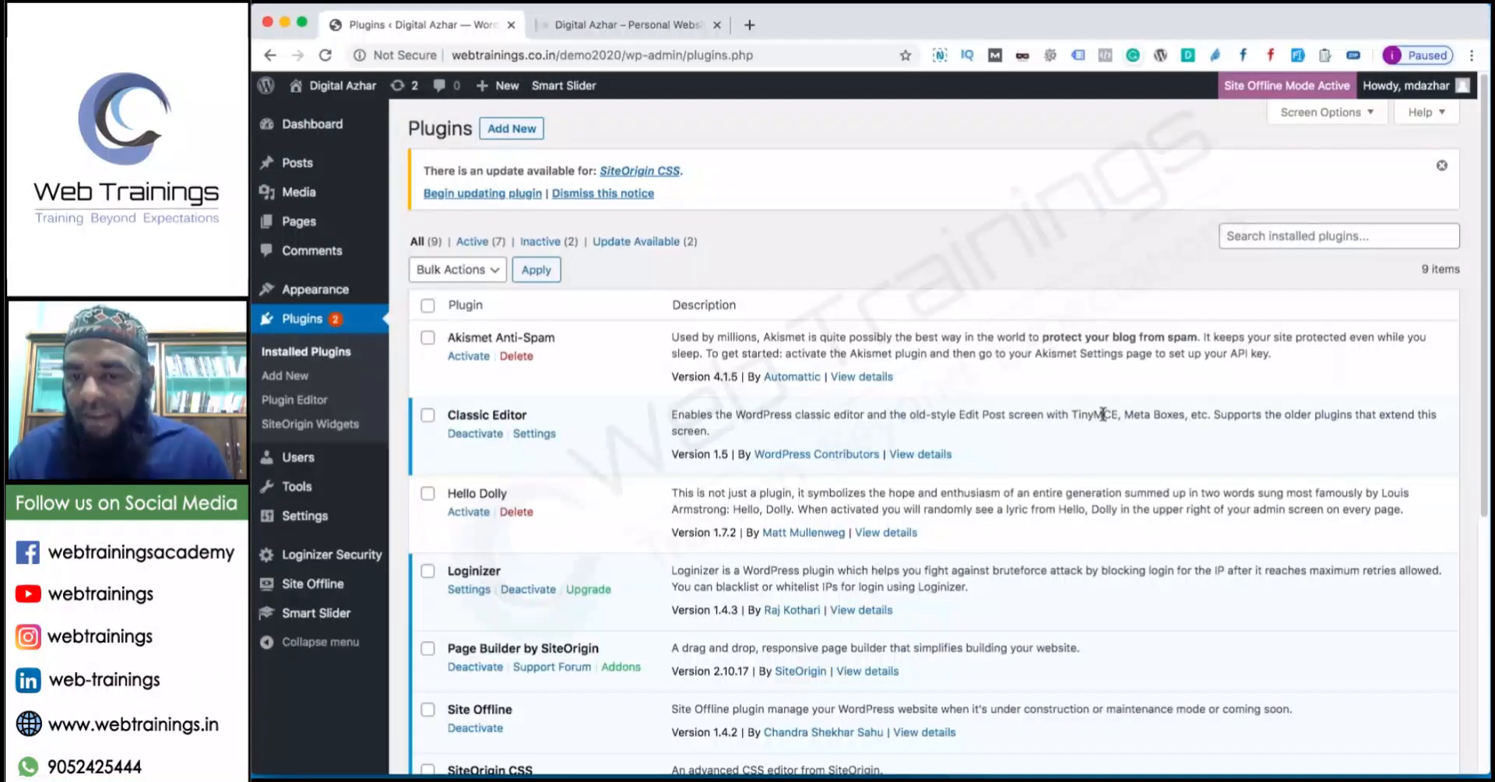
left_click(476, 434)
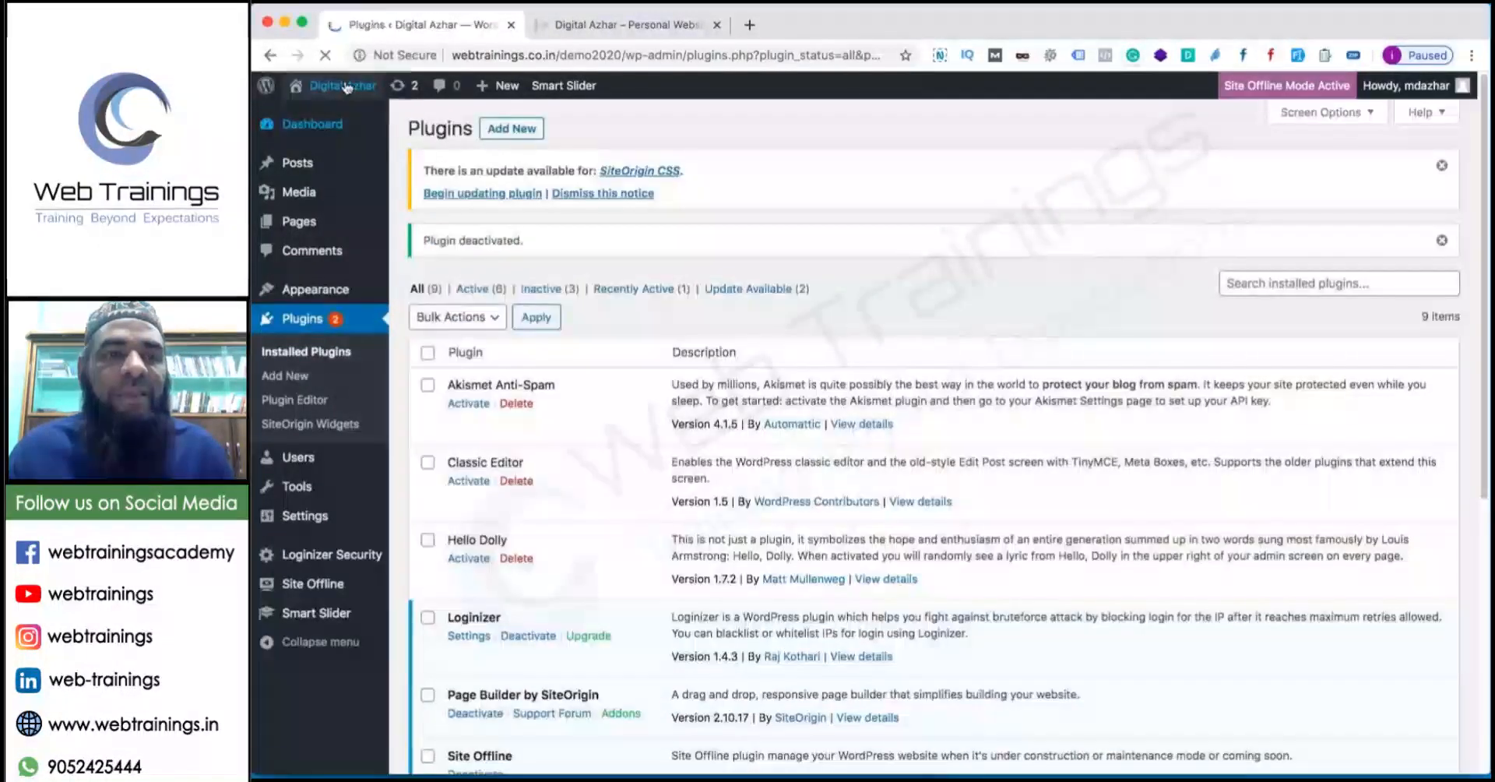
Open the About Us page from All Pages in the Edit Page screen.
mouse_move(311, 234)
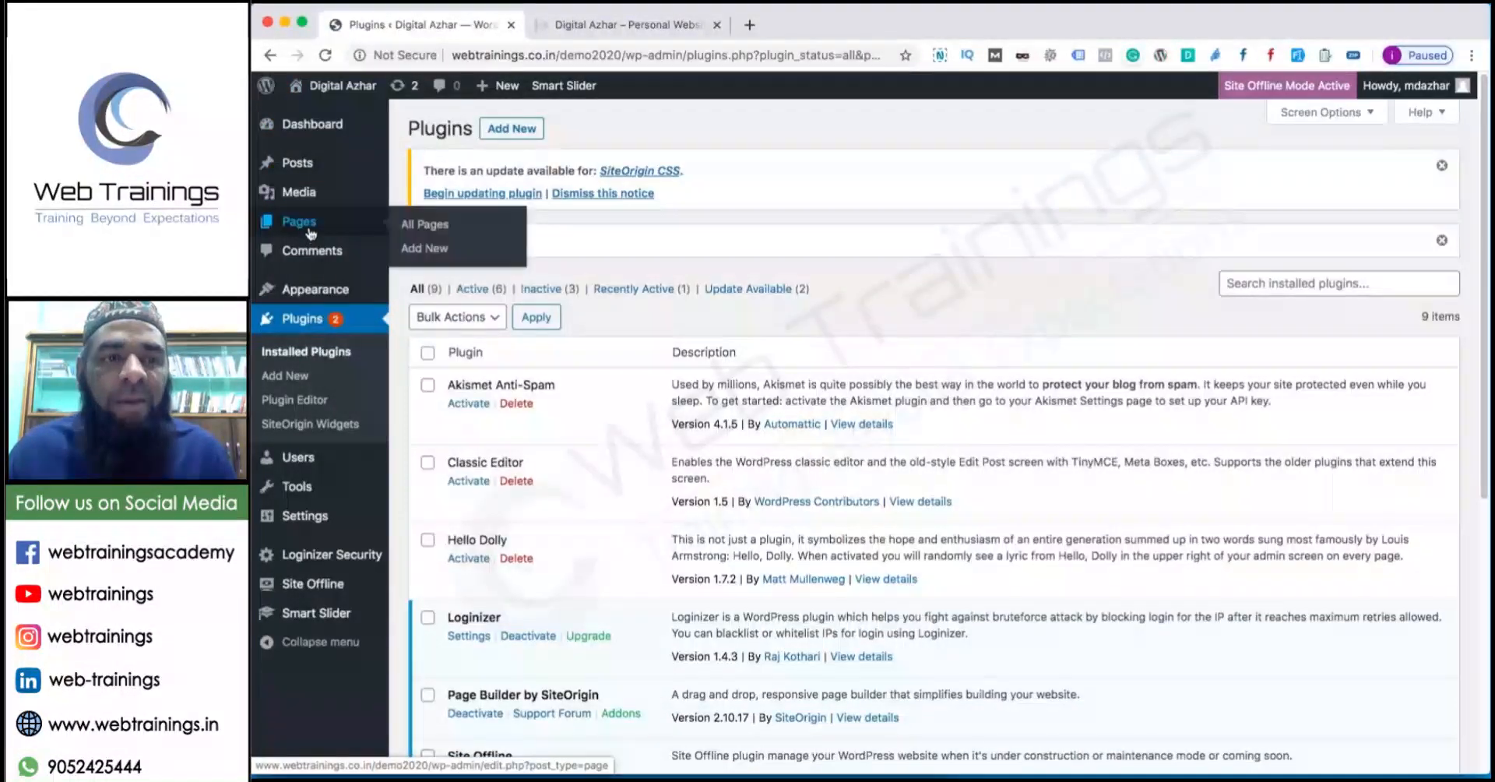
left_click(421, 226)
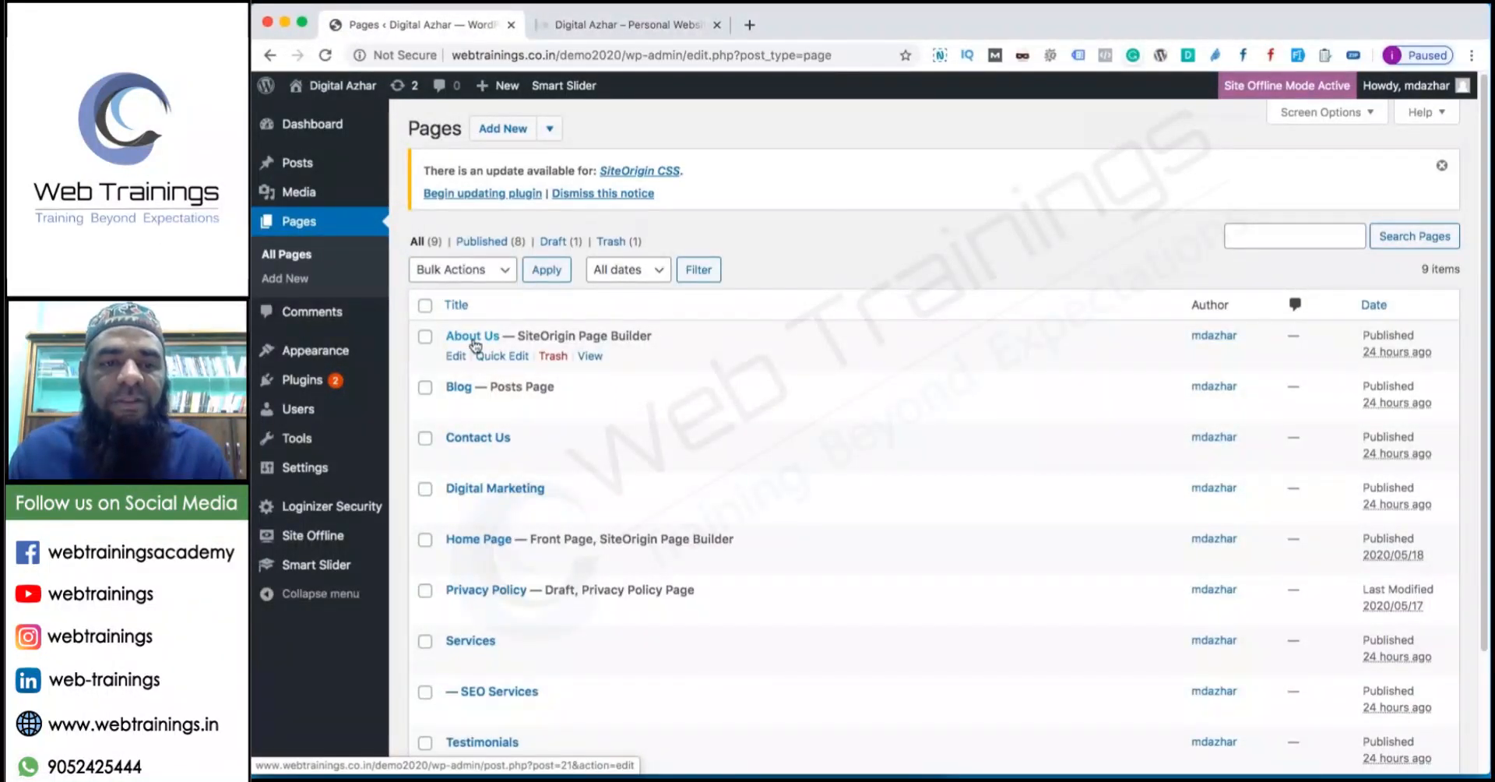
left_click(473, 337)
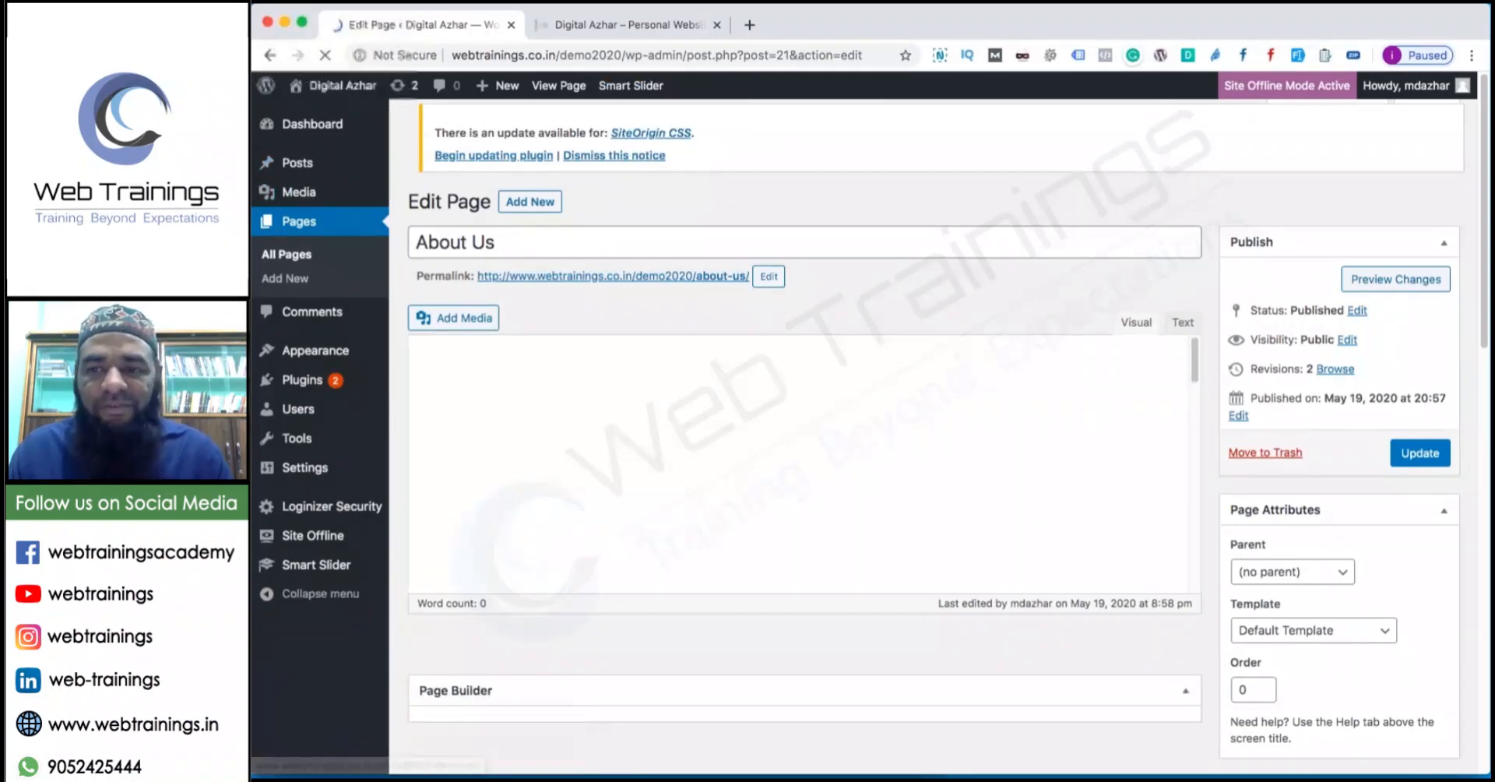
Review the General and Writing settings, keeping Standard as the default post format.
left_click(308, 470)
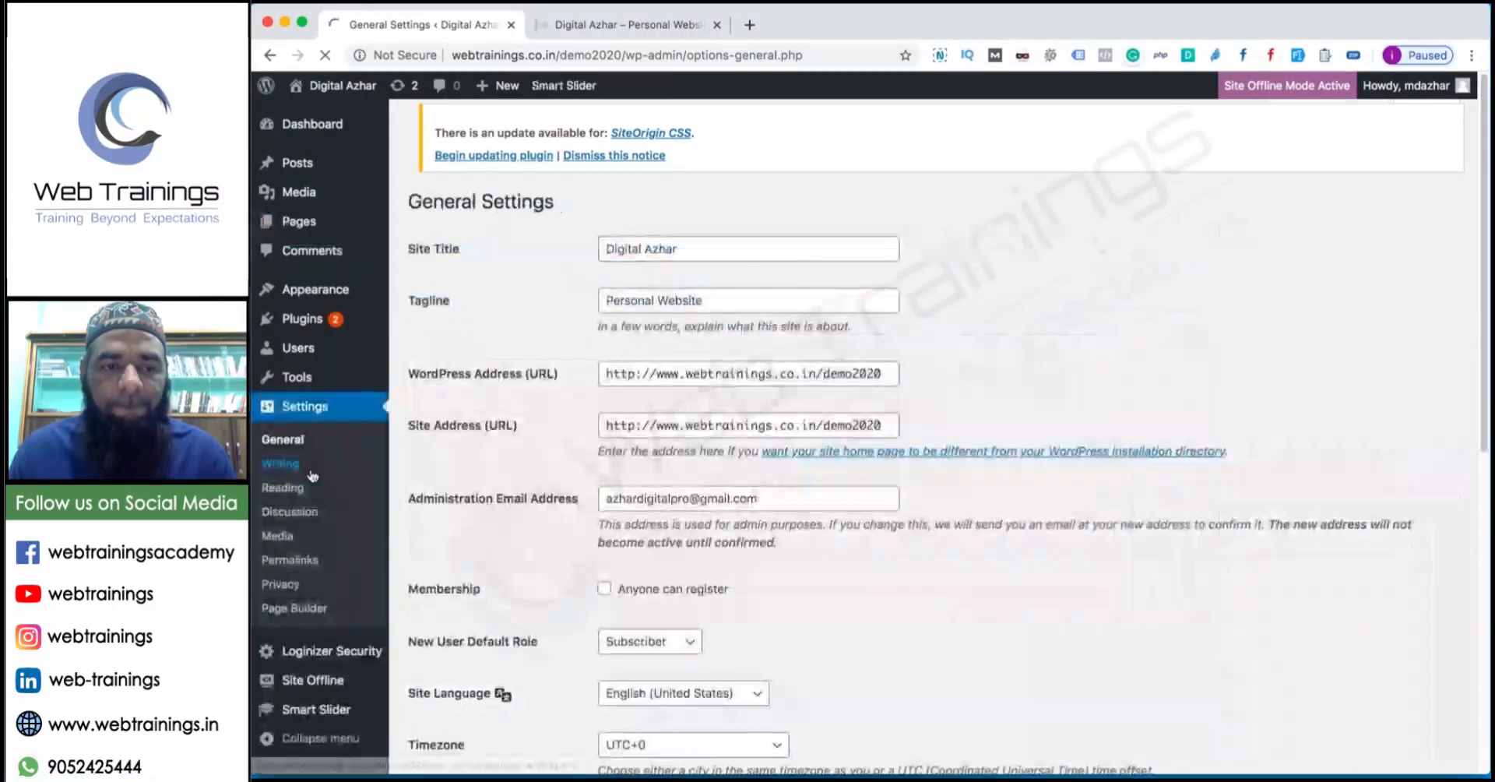
left_click(295, 461)
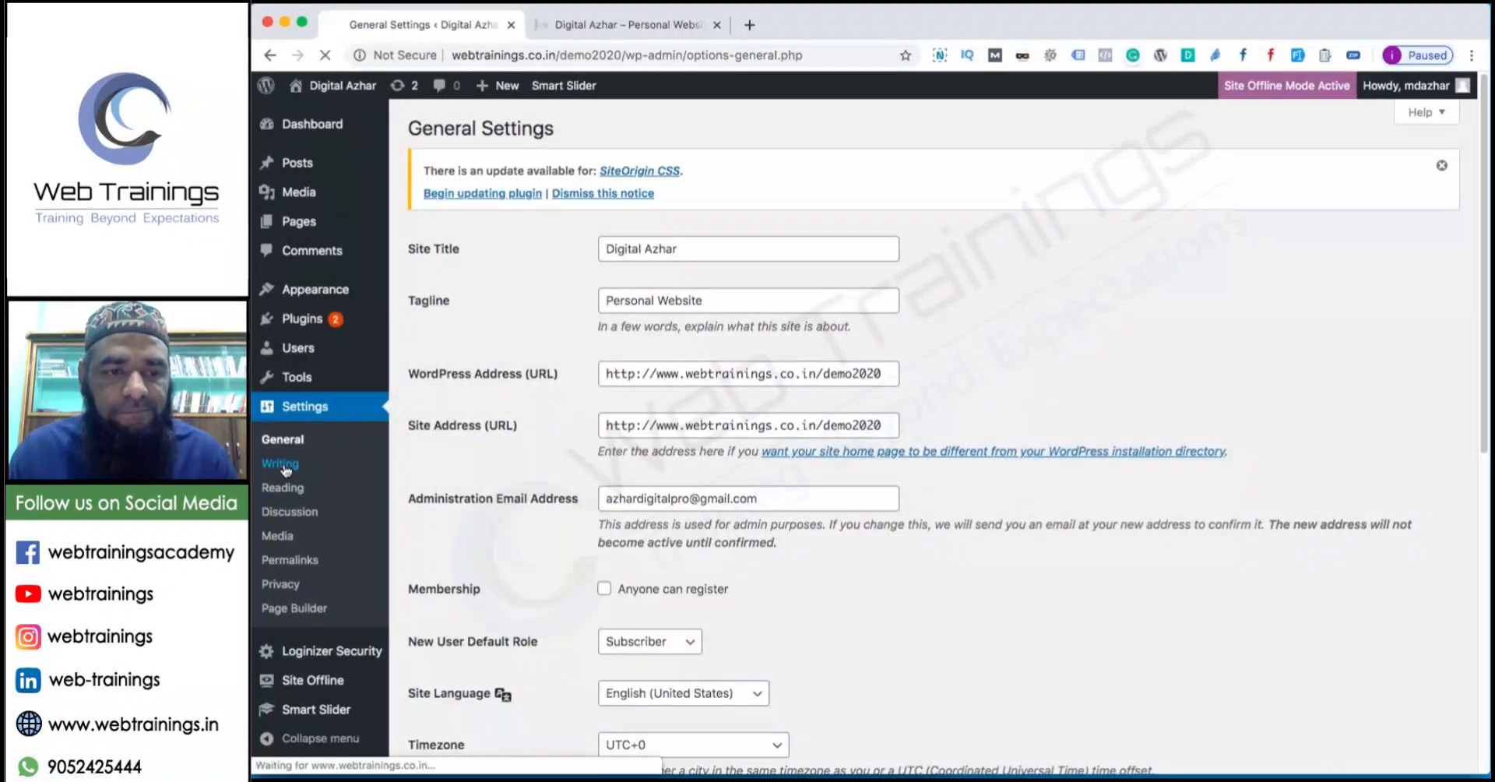
scroll(527, 430, "down", 5)
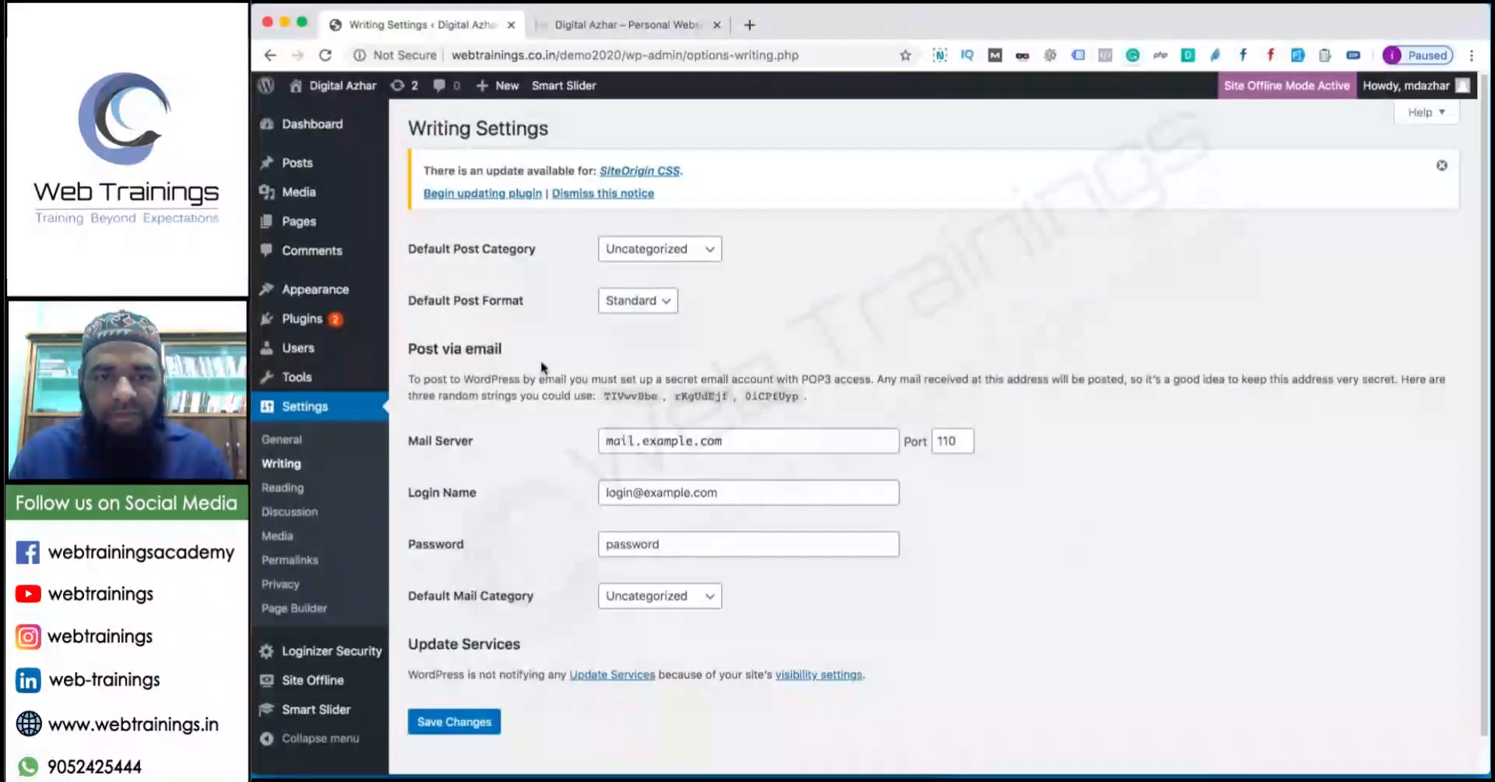
left_click(615, 302)
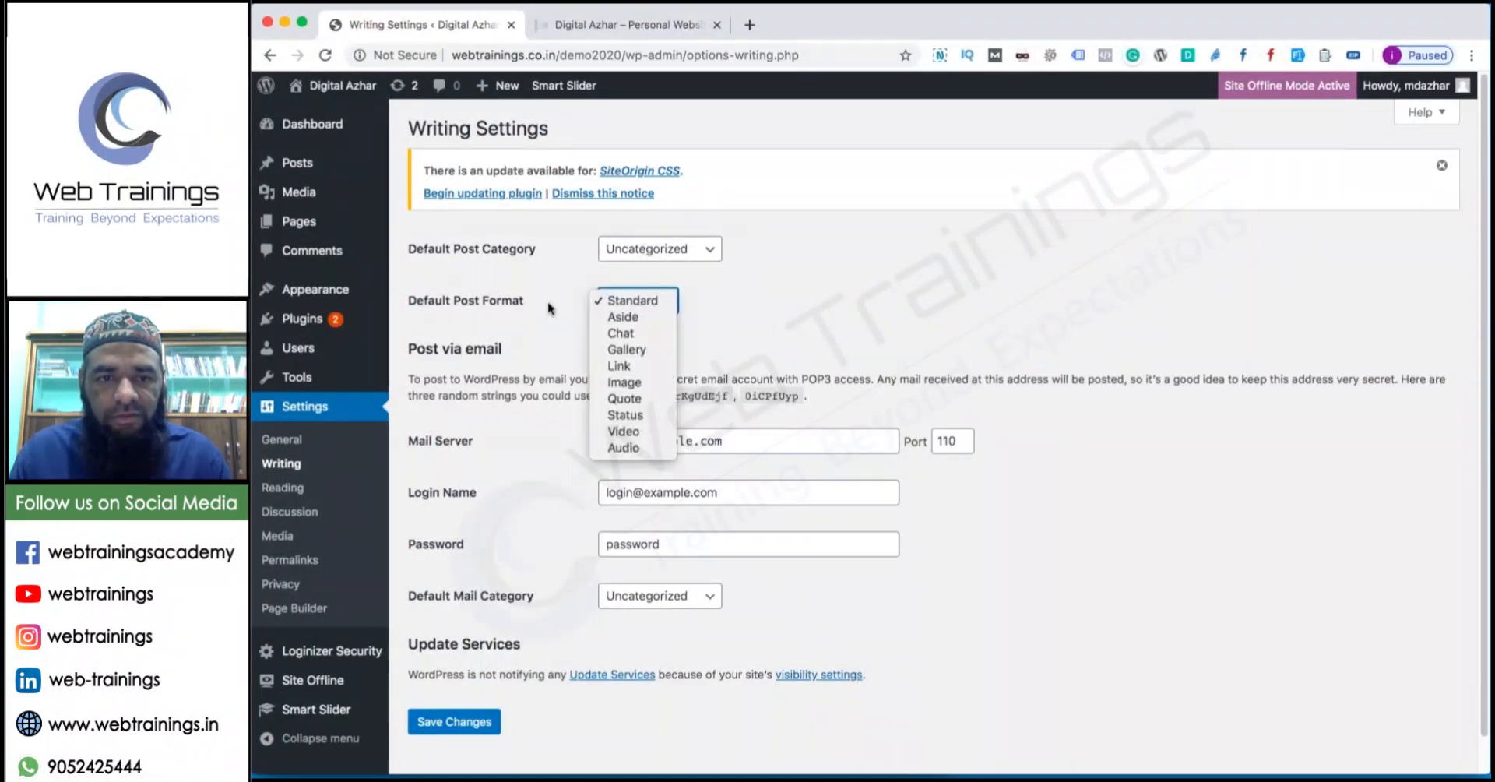
left_click(615, 300)
scroll(623, 312, "down", 1)
scroll(935, 424, "up", 1)
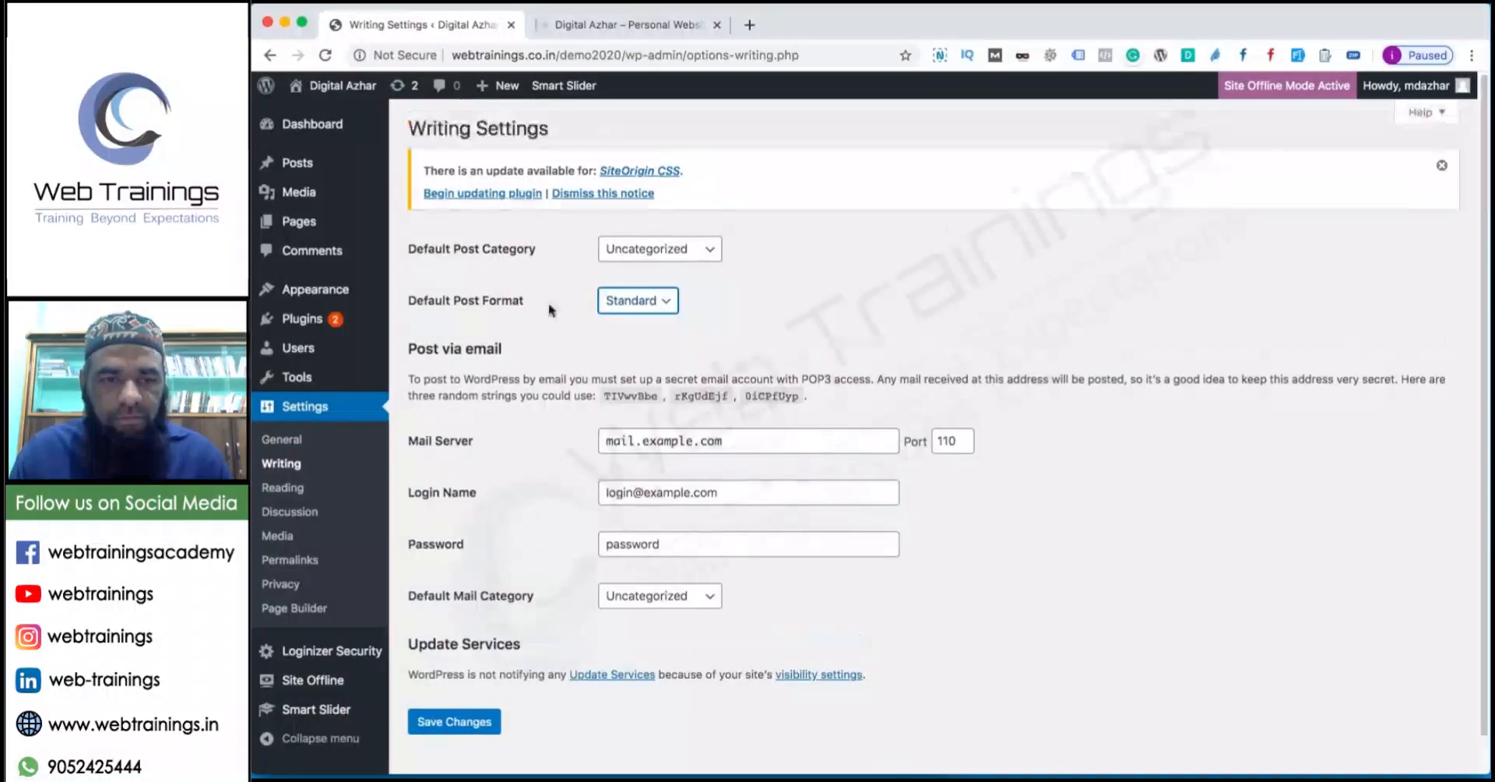
Recheck General settings and the Page Builder options, then return to Installed Plugins.
left_click(282, 439)
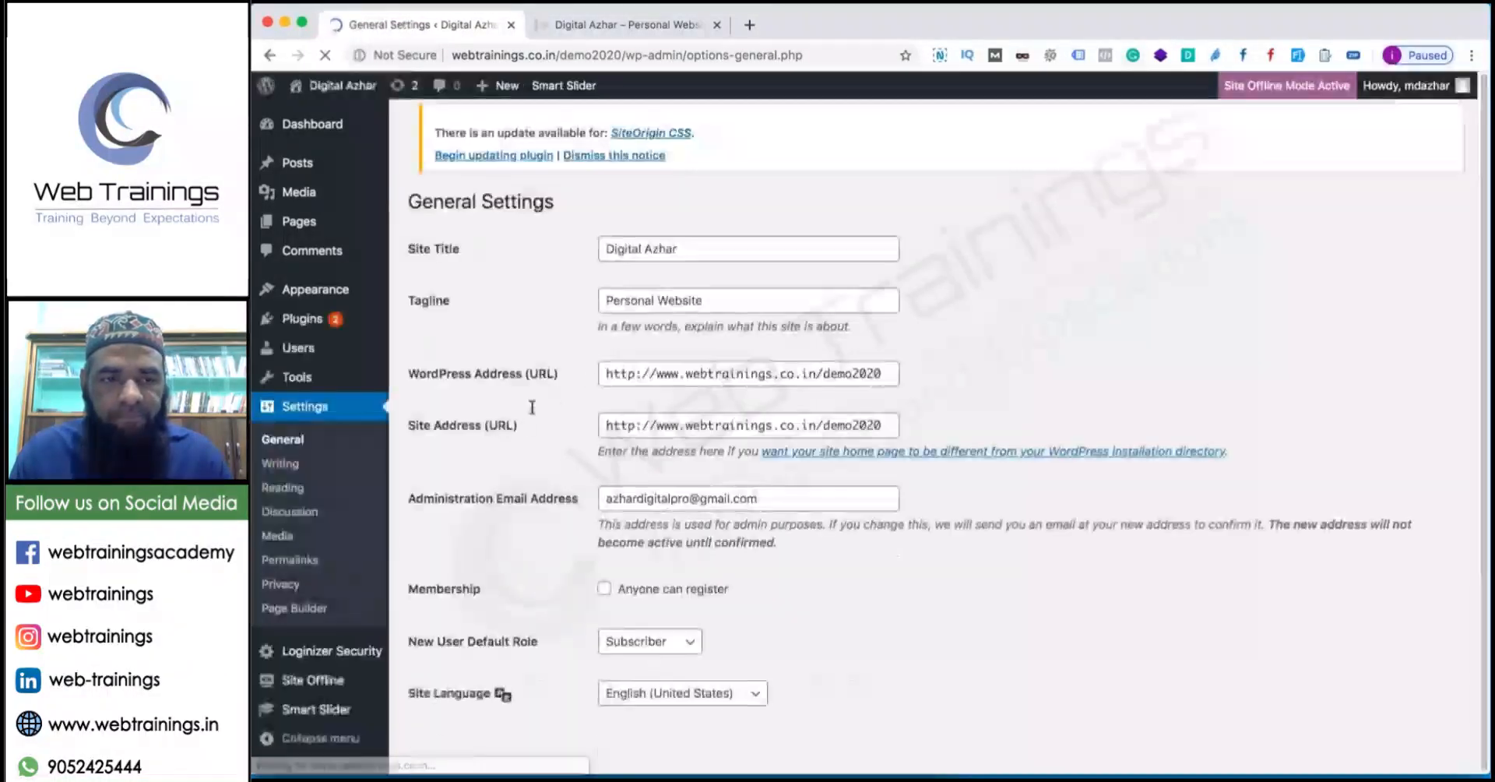
scroll(934, 436, "down", 10)
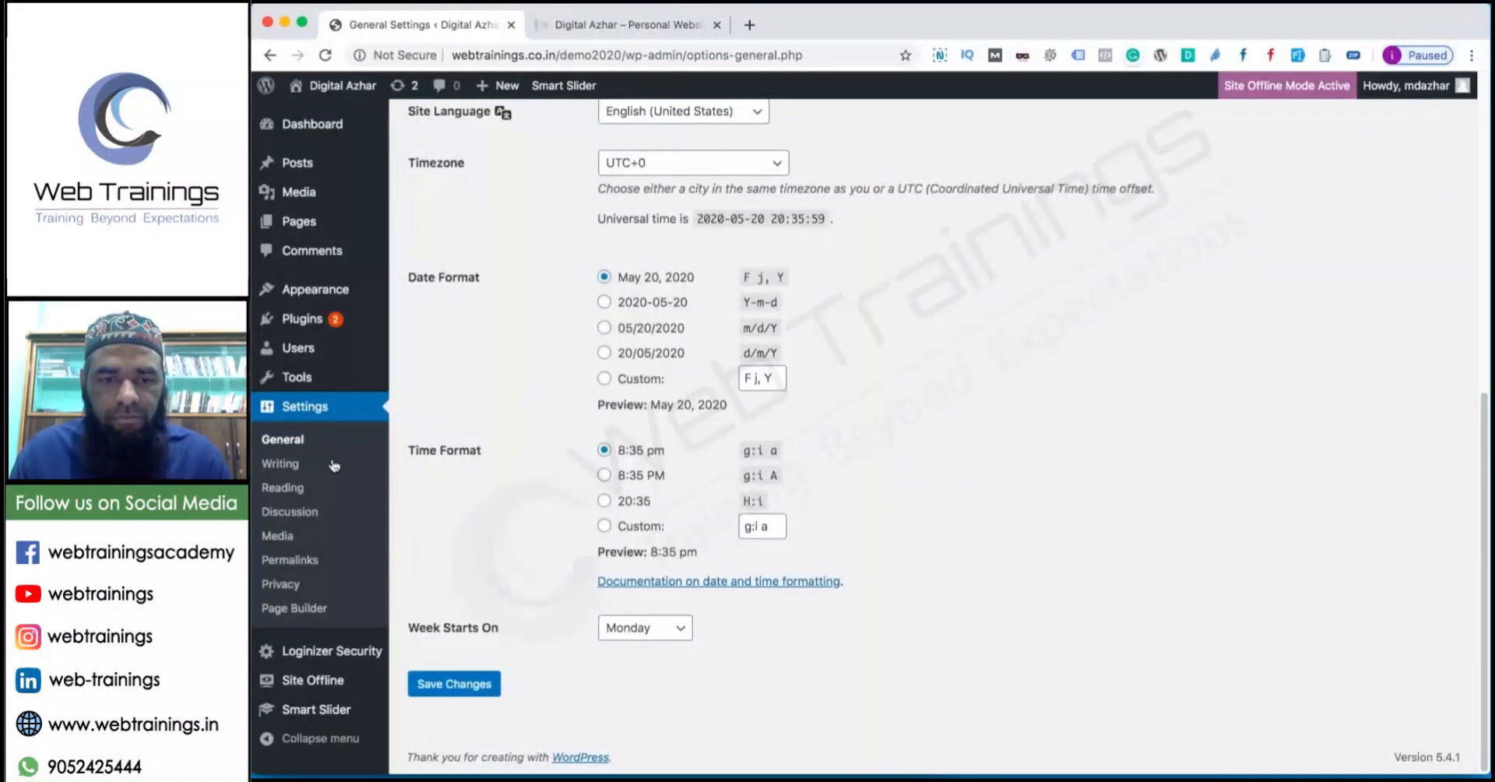
left_click(317, 609)
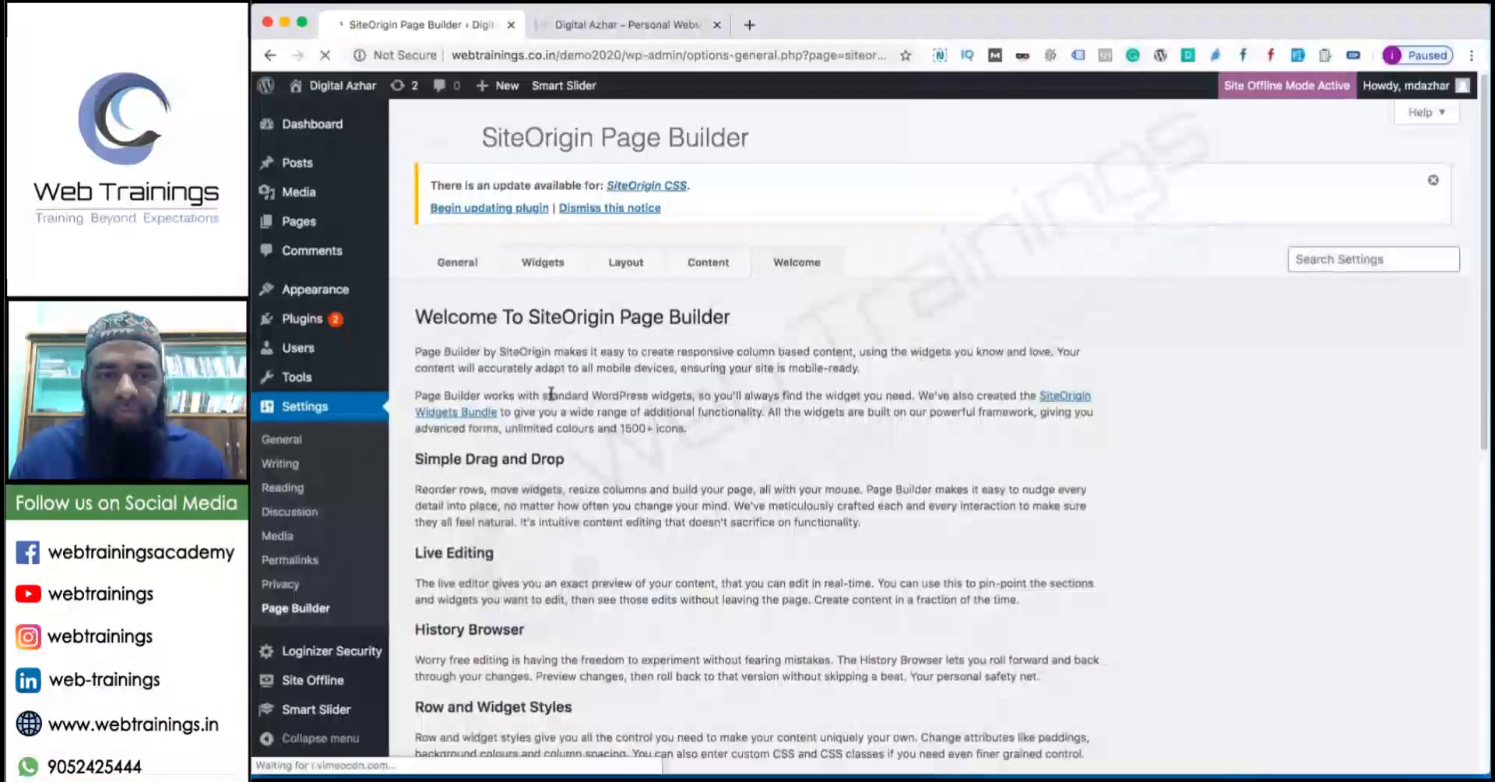
left_click(463, 263)
scroll(675, 362, "down", 3)
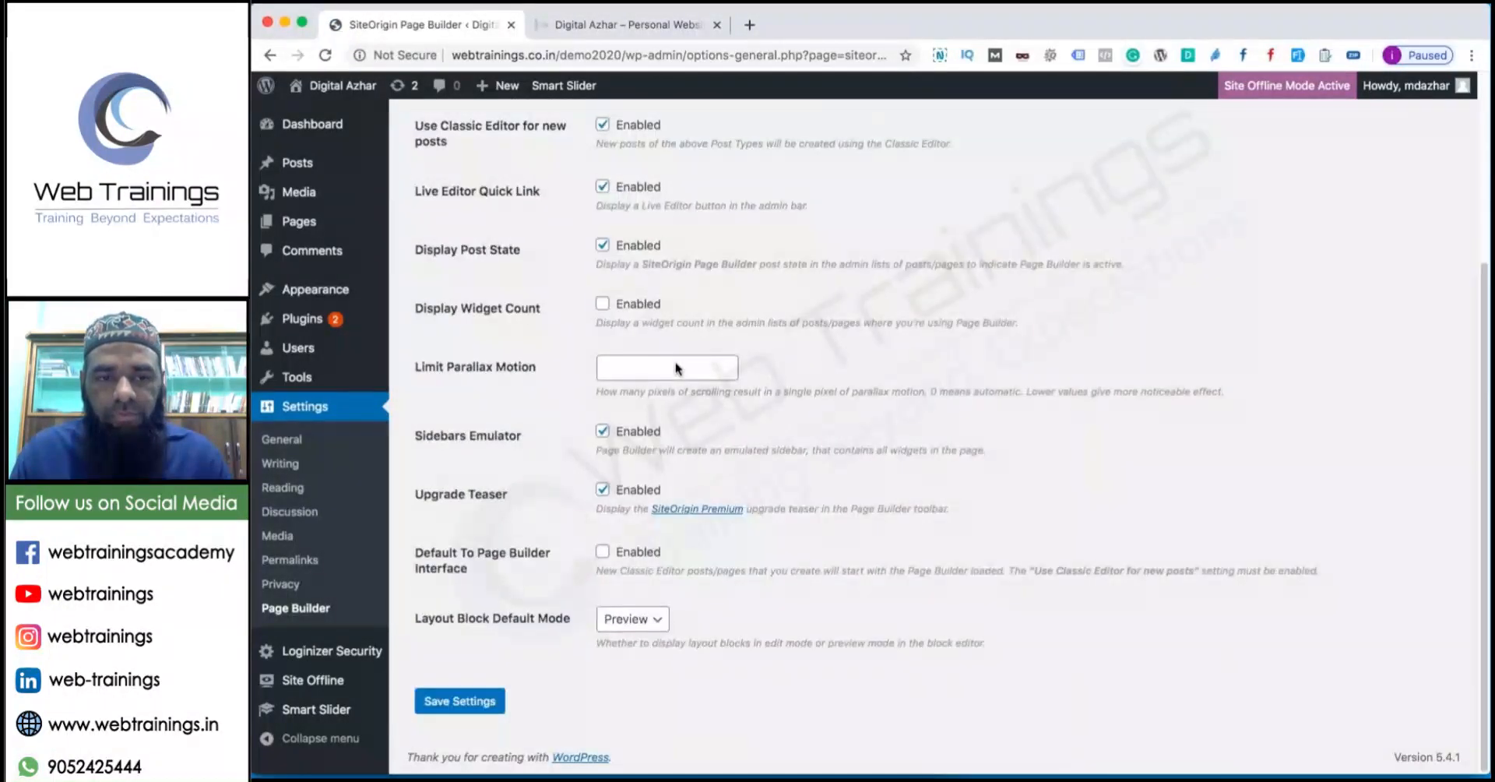
scroll(675, 362, "up", 2)
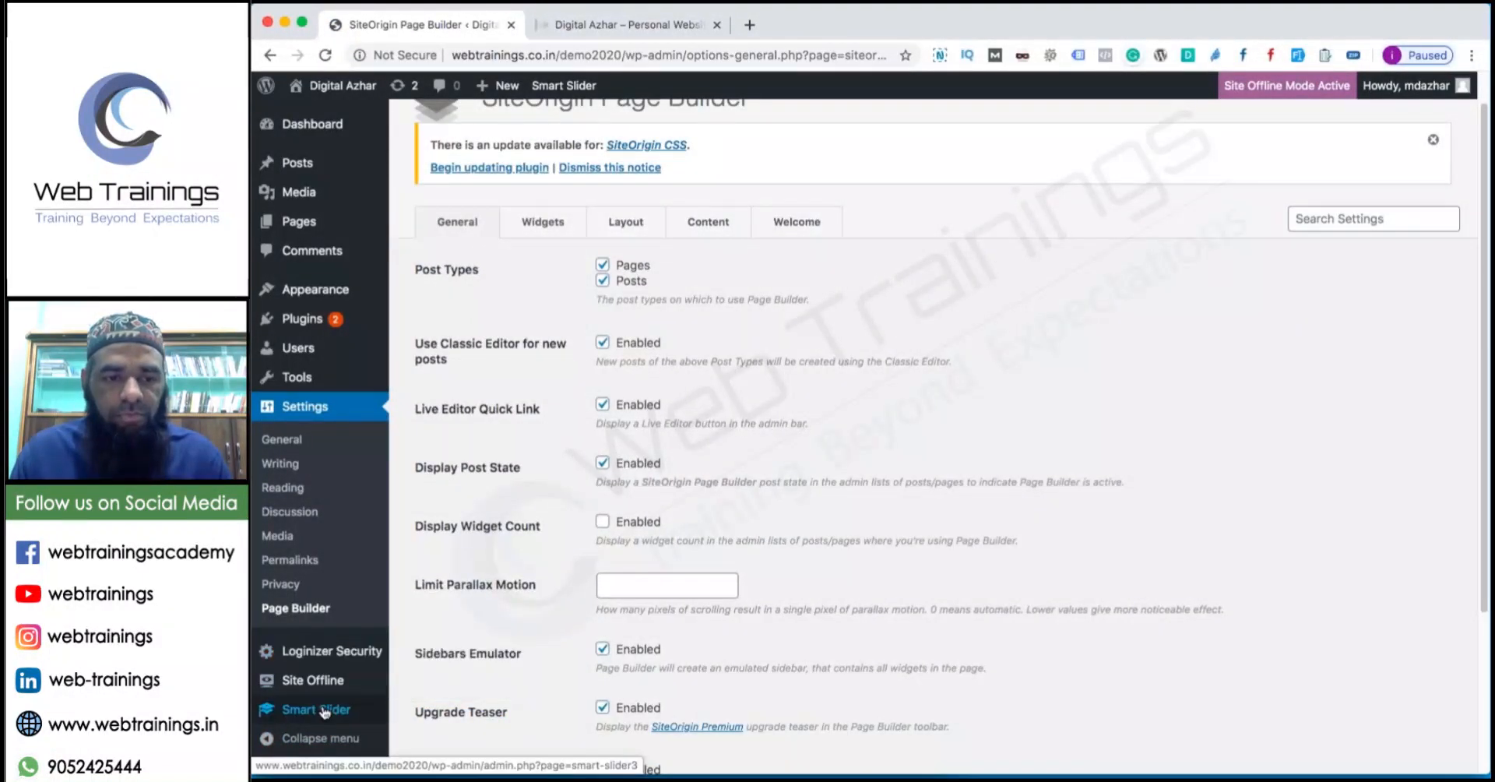
mouse_move(308, 320)
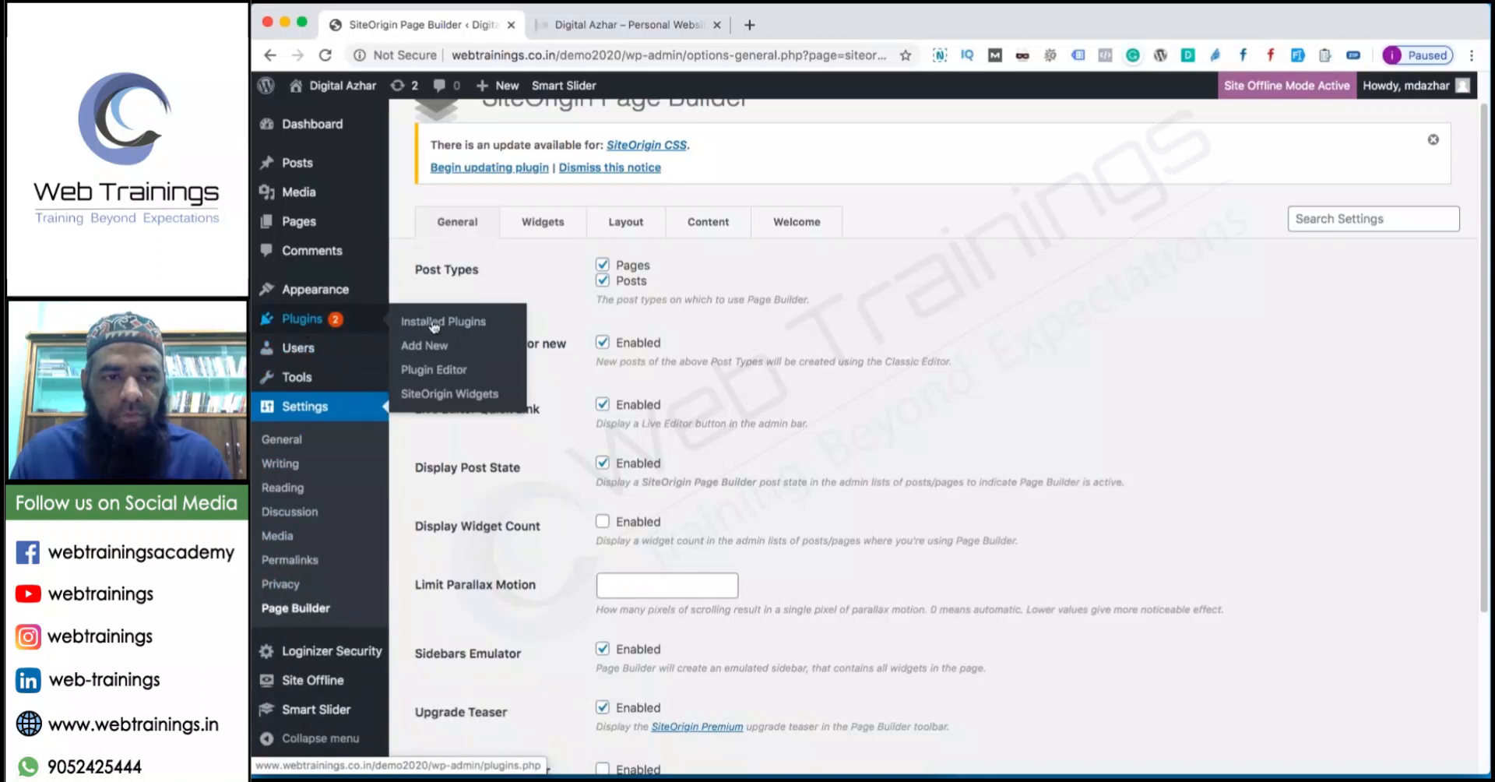
left_click(437, 327)
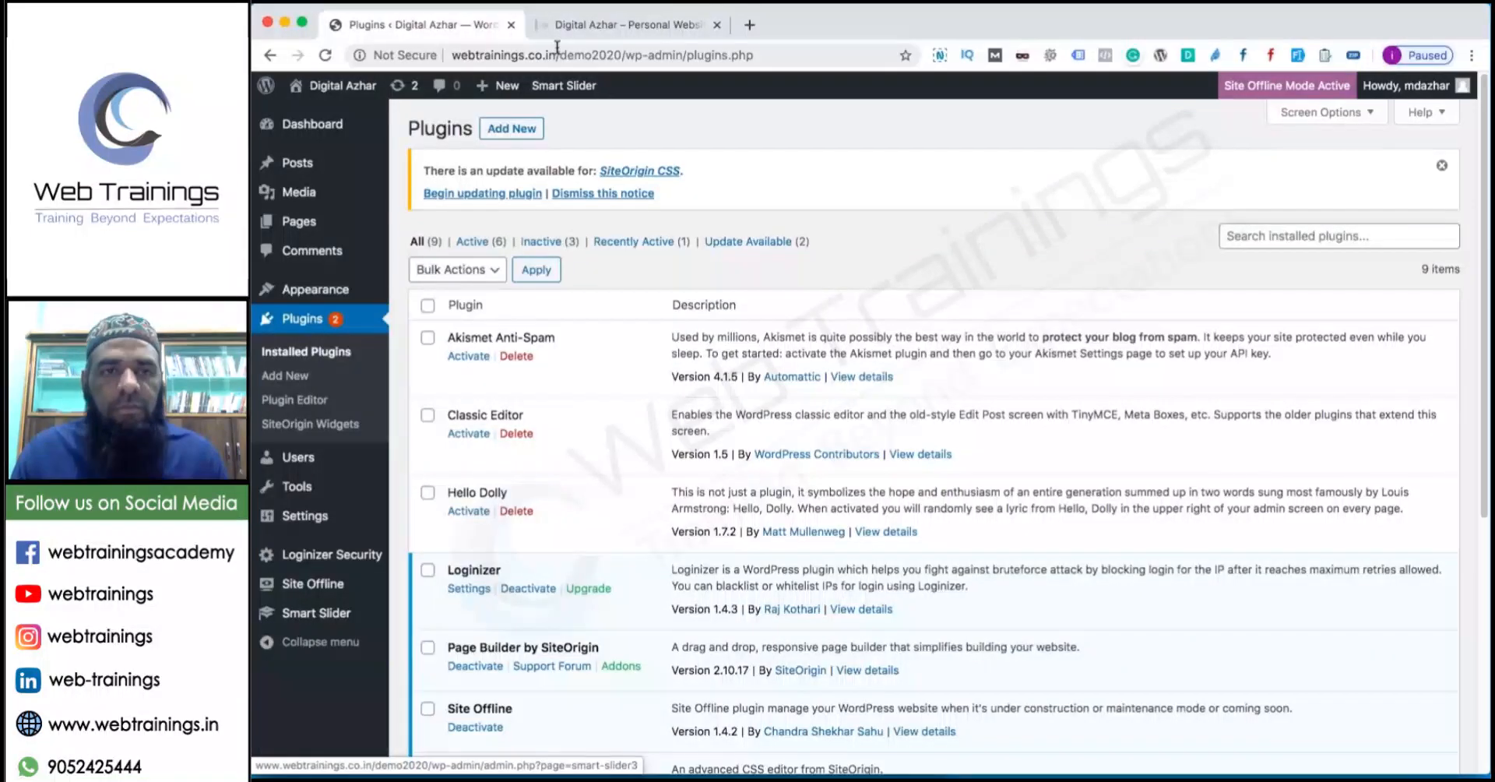
Glance at the live site, then open the Digital Marketing page from All Pages.
left_click(576, 25)
left_click(464, 25)
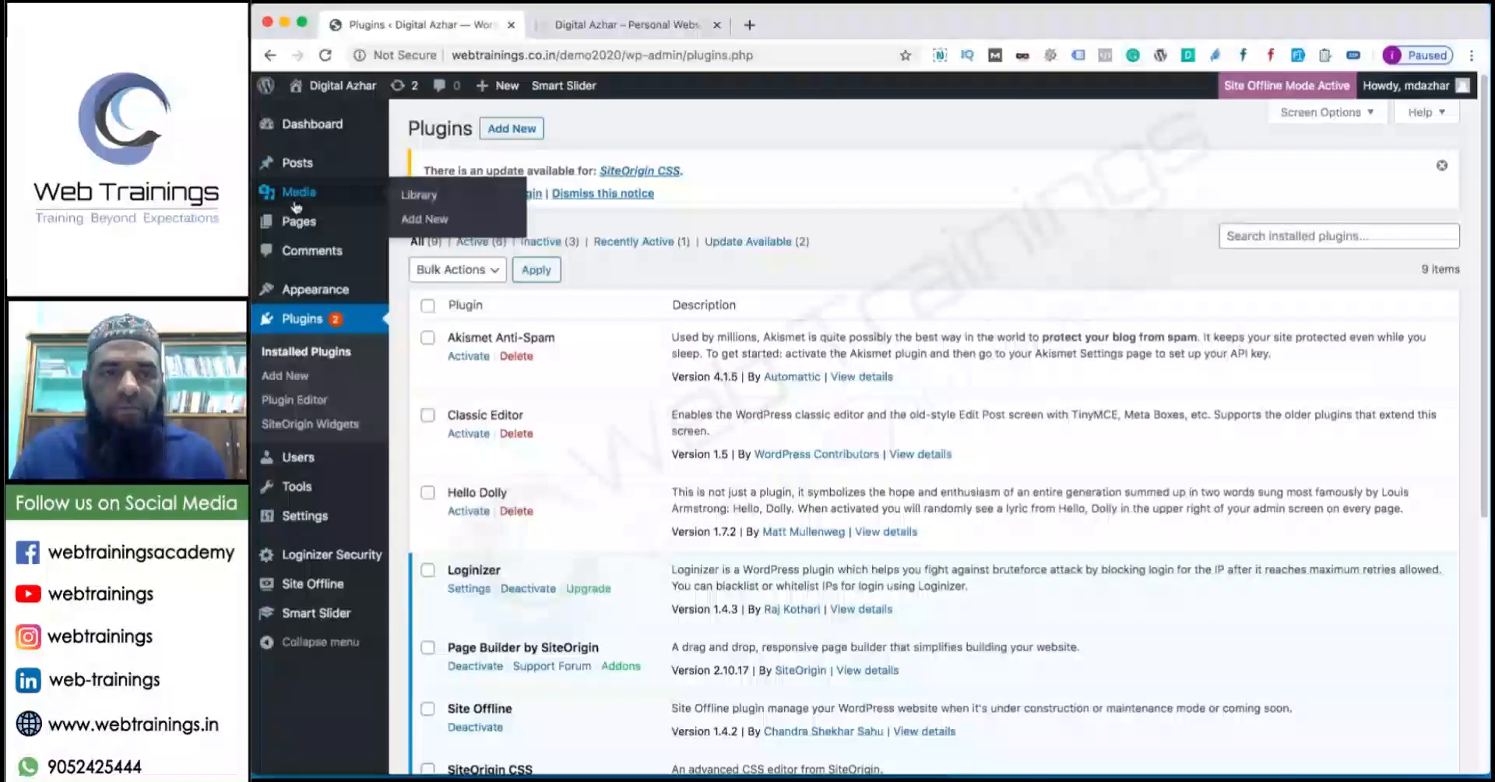
mouse_move(302, 233)
left_click(427, 225)
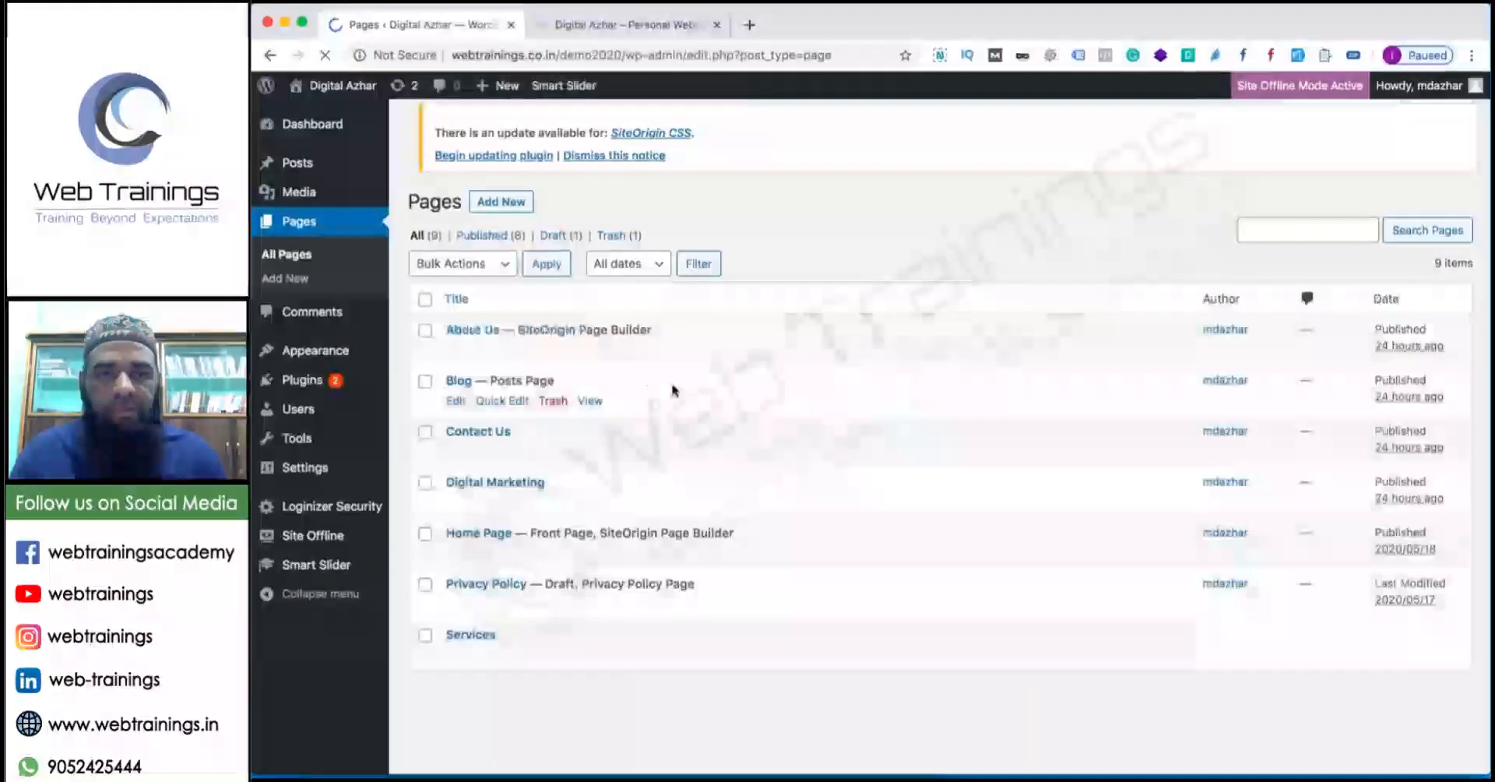
left_click(496, 489)
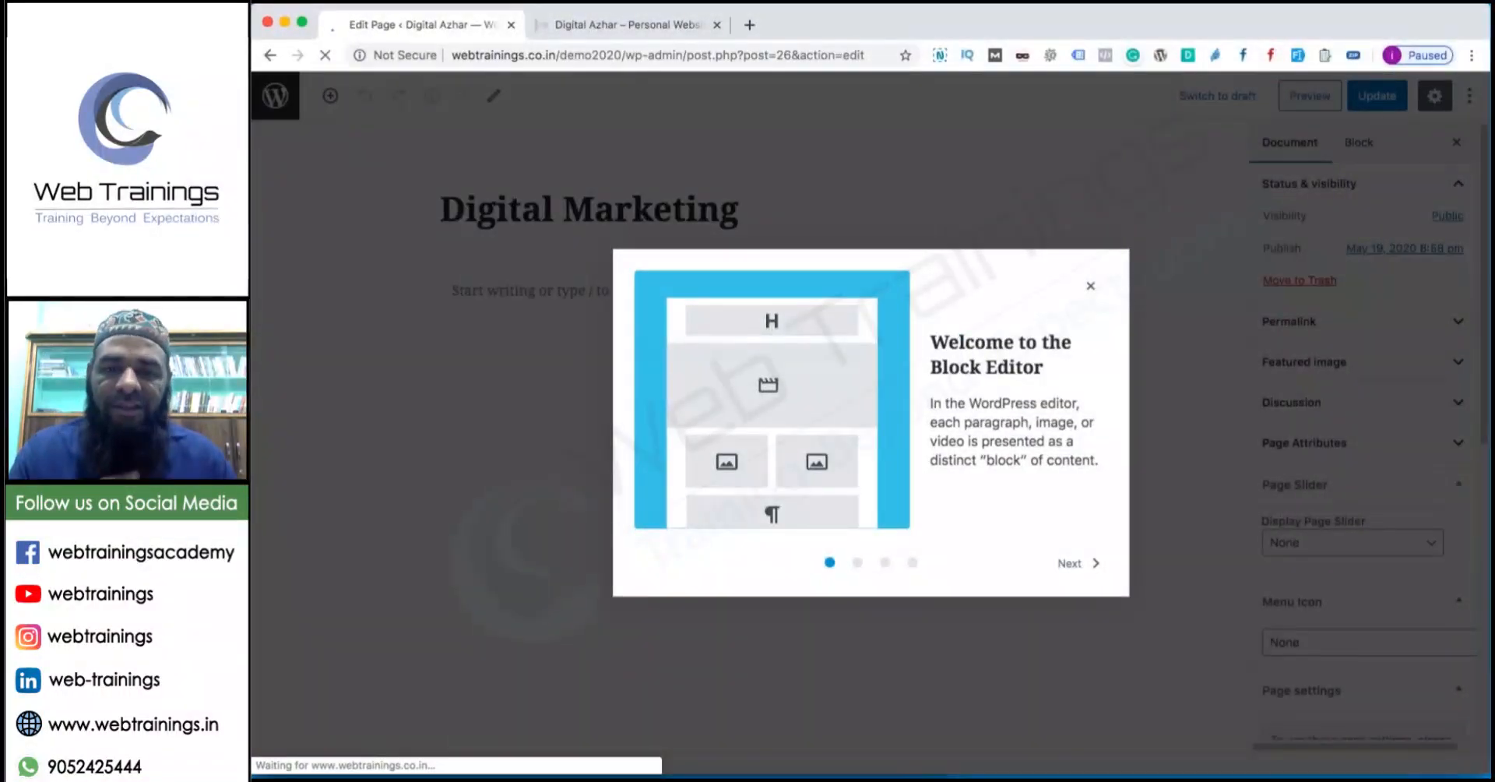
Dismiss the welcome guide and look over the paragraph colour and document settings.
left_click(1090, 286)
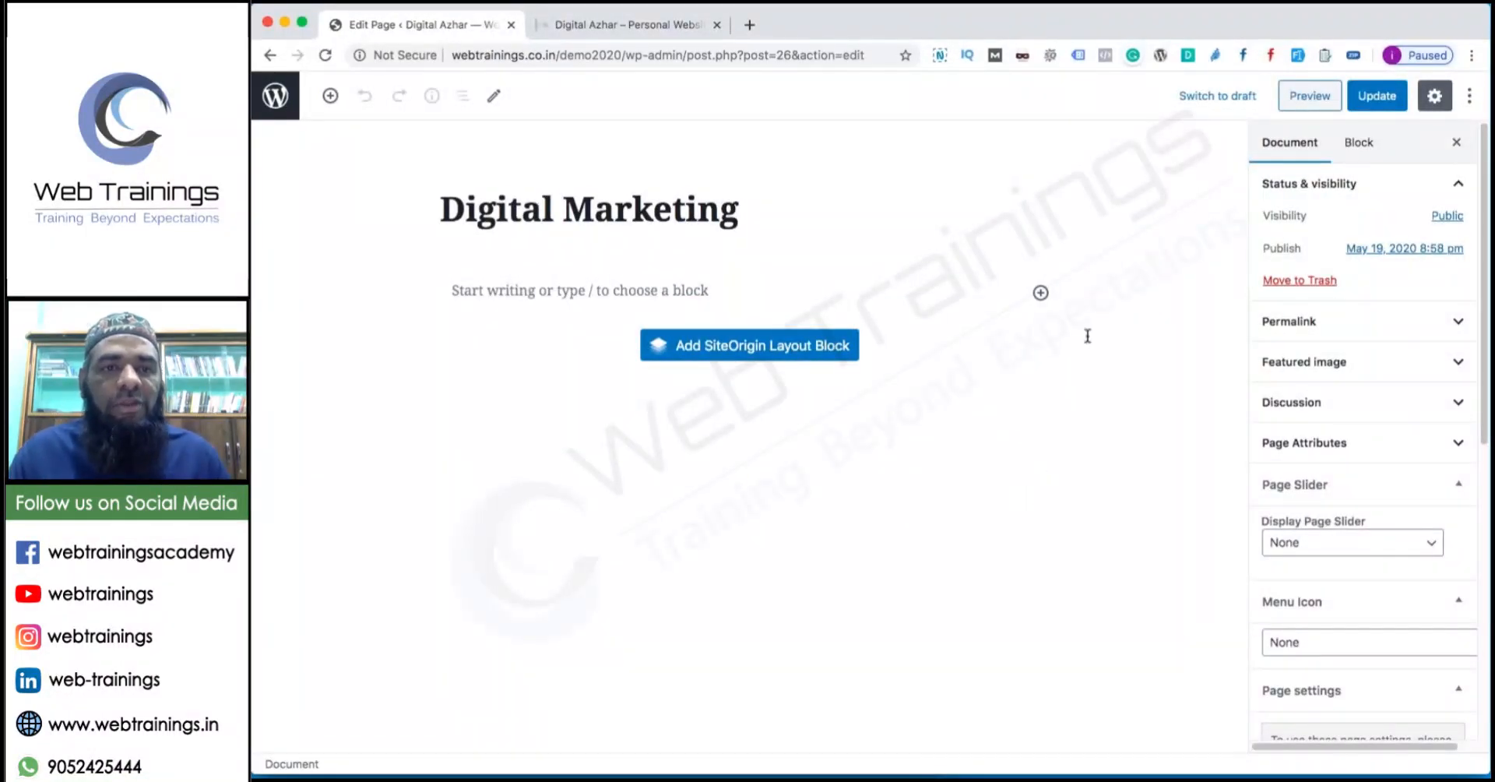
left_click(543, 290)
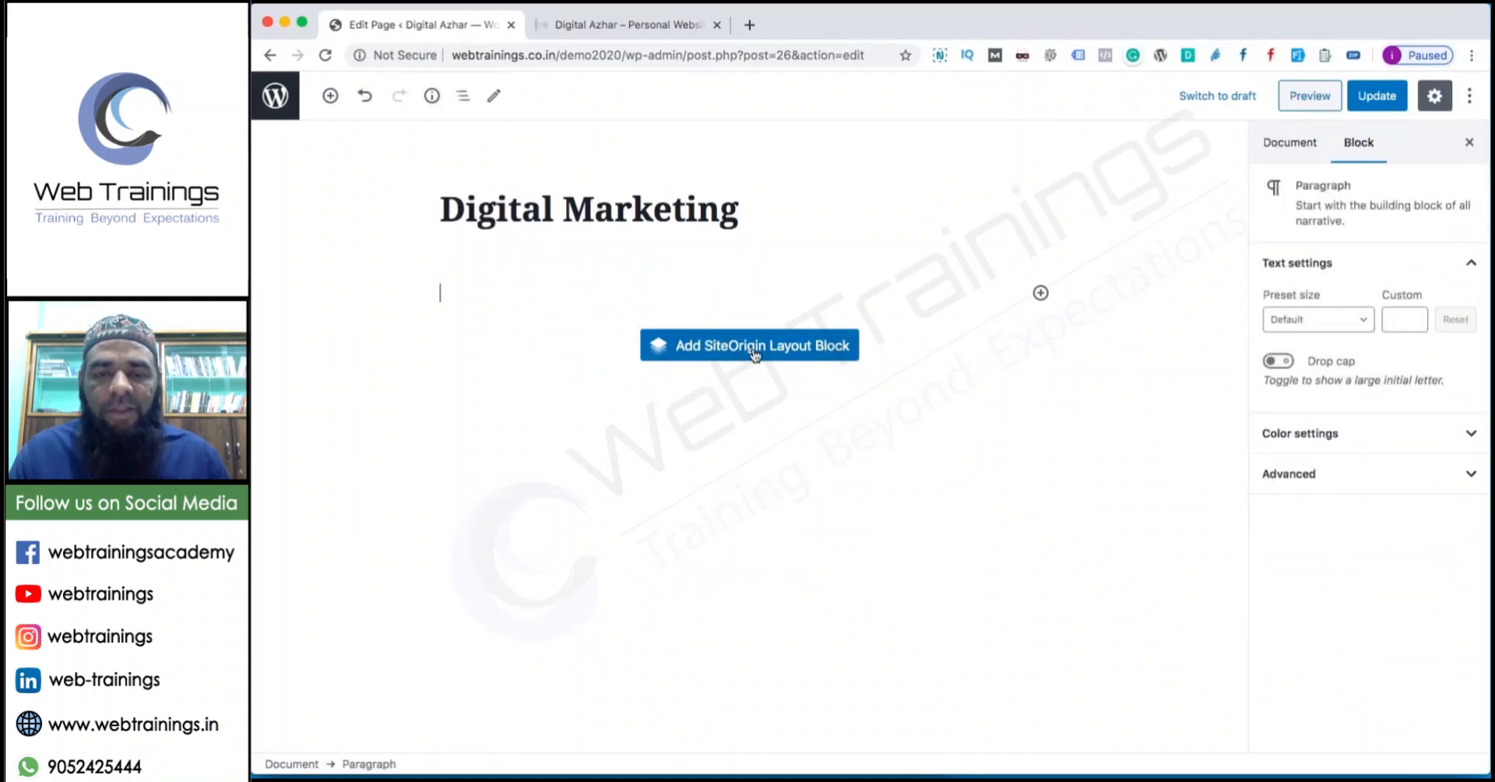
left_click(1318, 433)
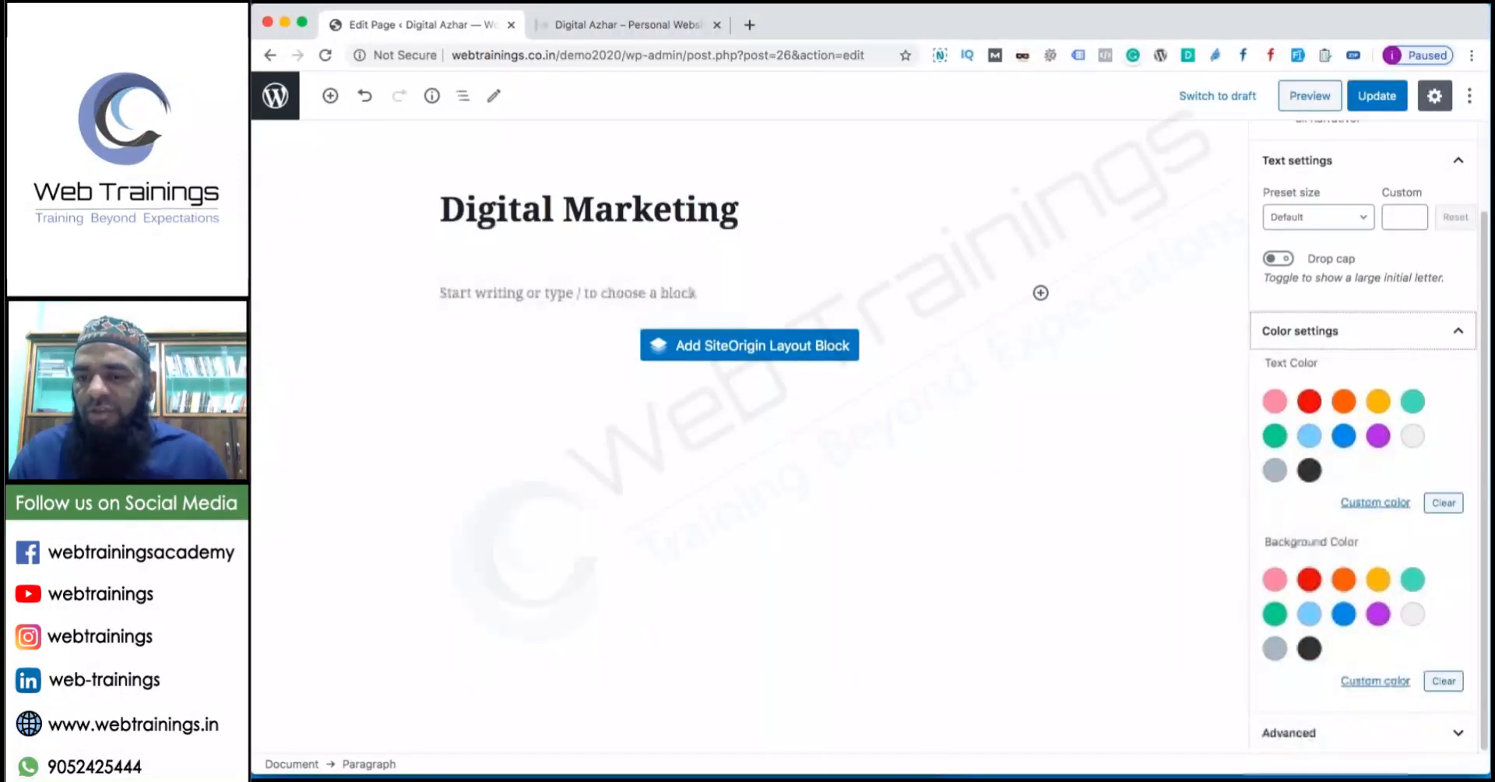
scroll(1302, 392, "up", 2)
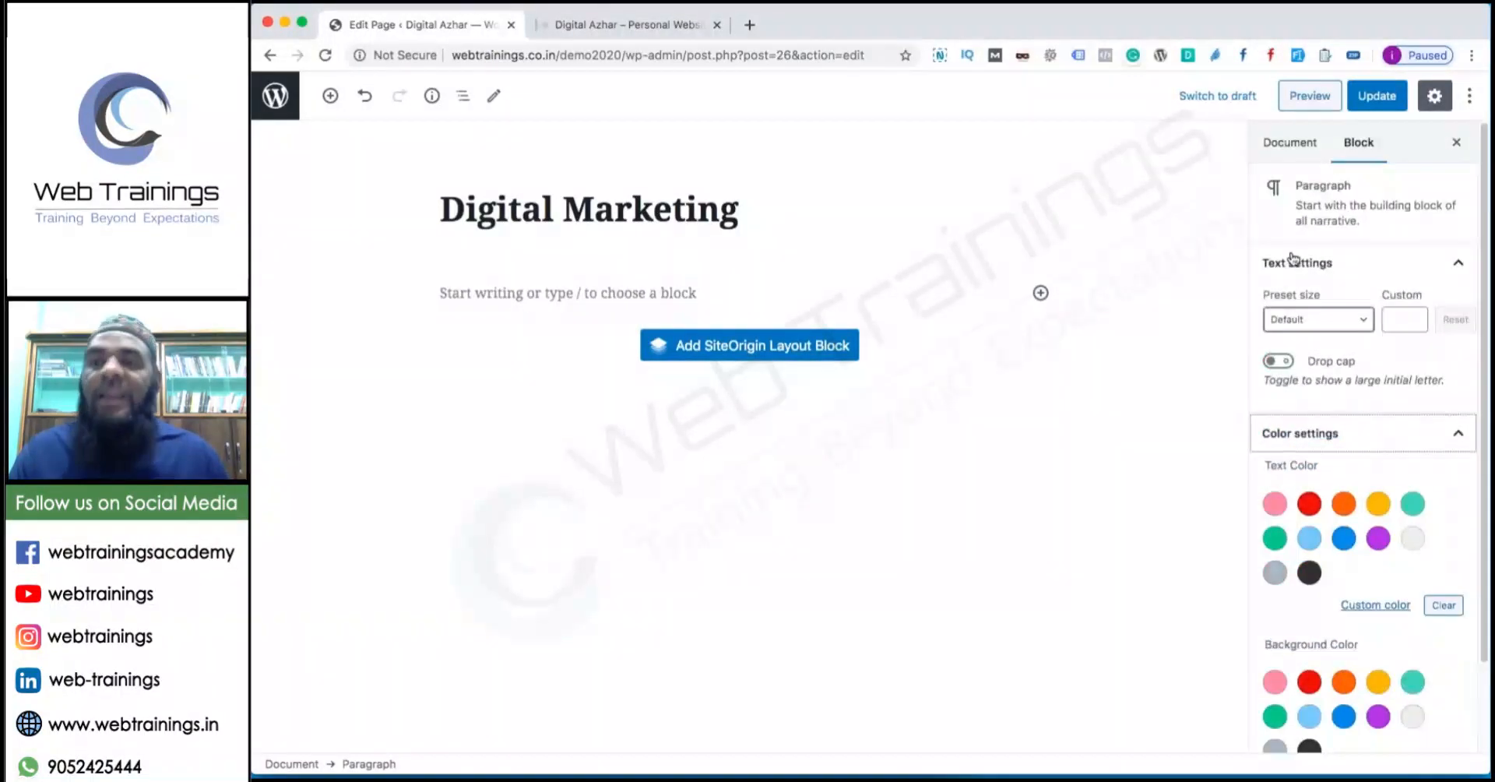
left_click(1327, 147)
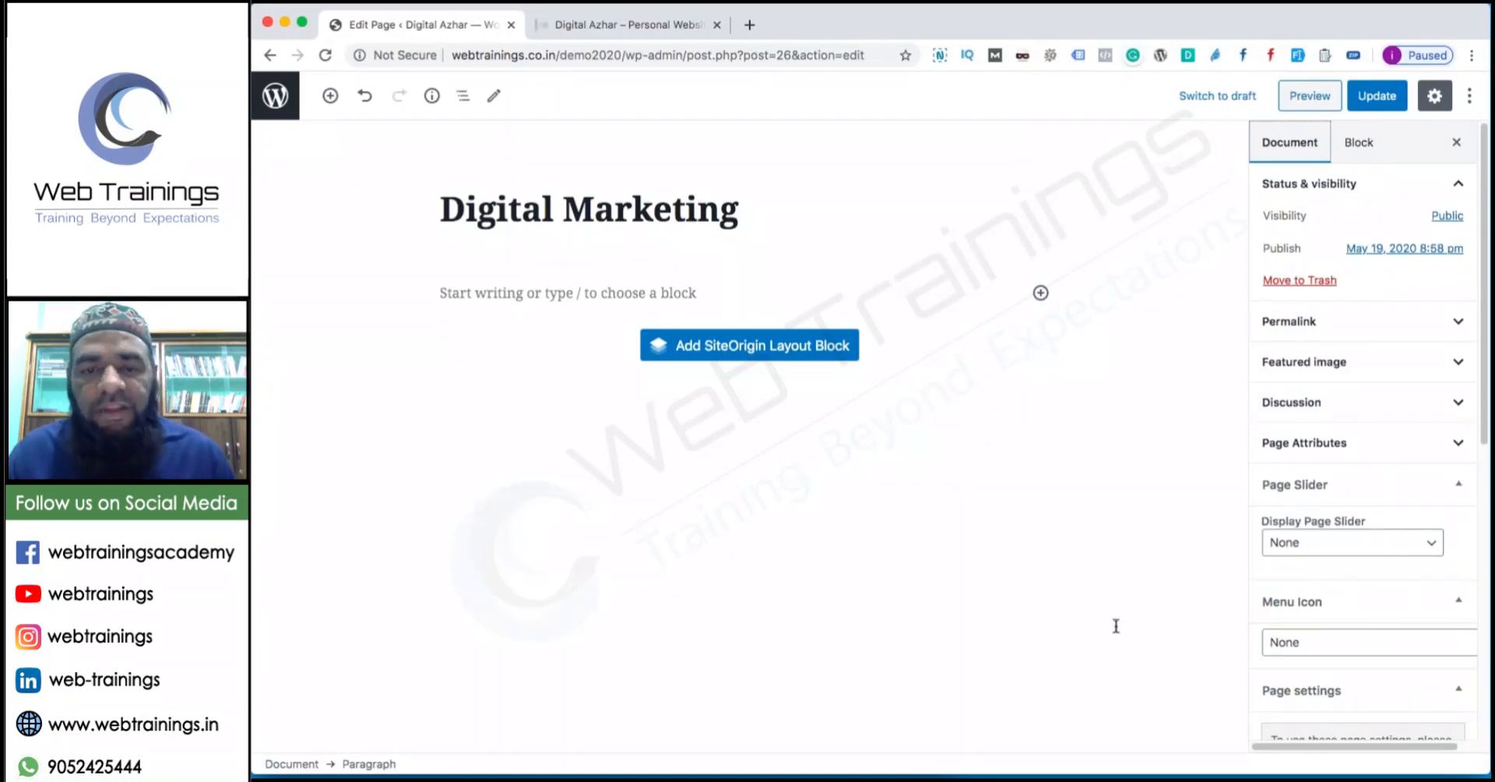
scroll(1374, 601, "down", 8)
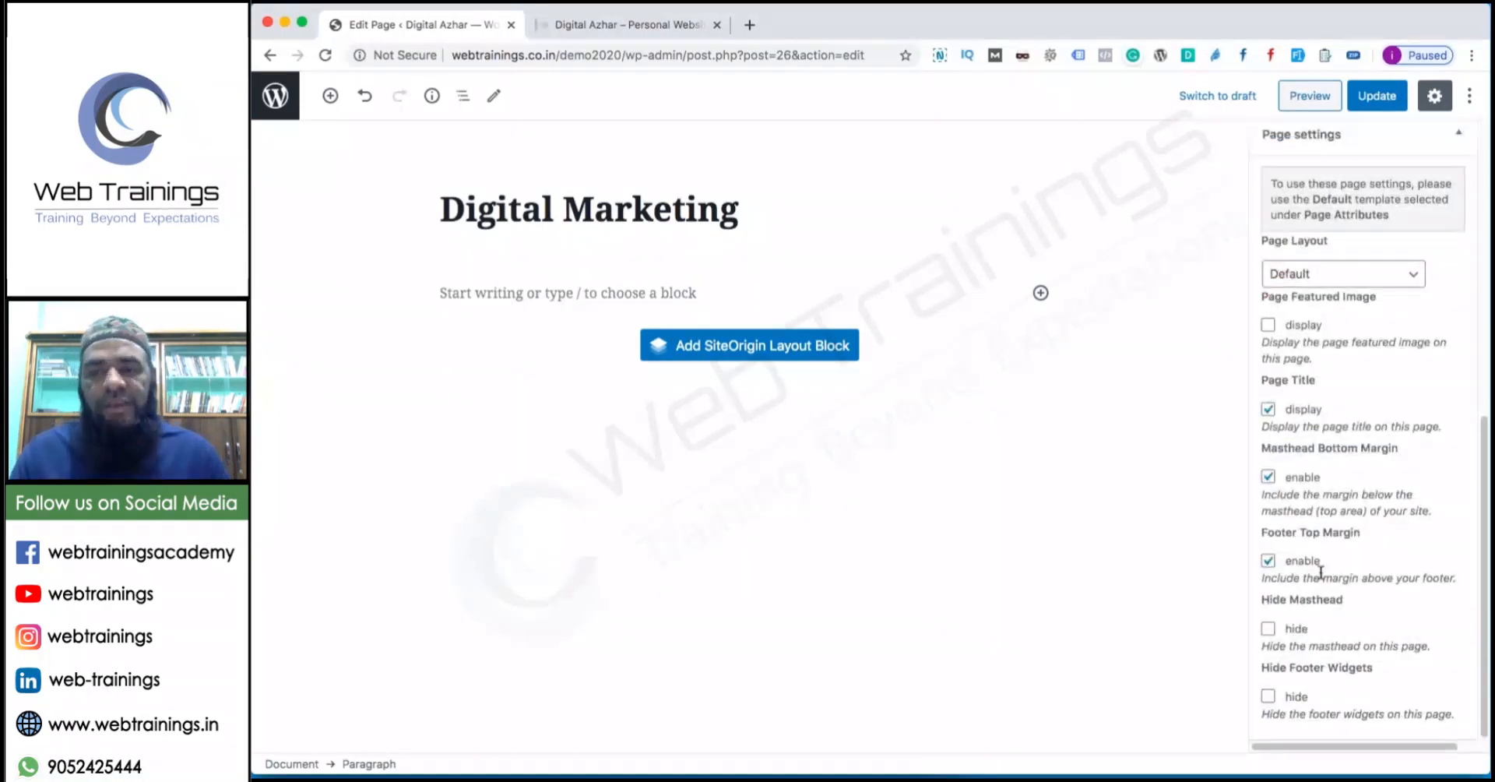
Write the 'This is the content' sentence and paste copies of it to lengthen the paragraph.
left_click(536, 290)
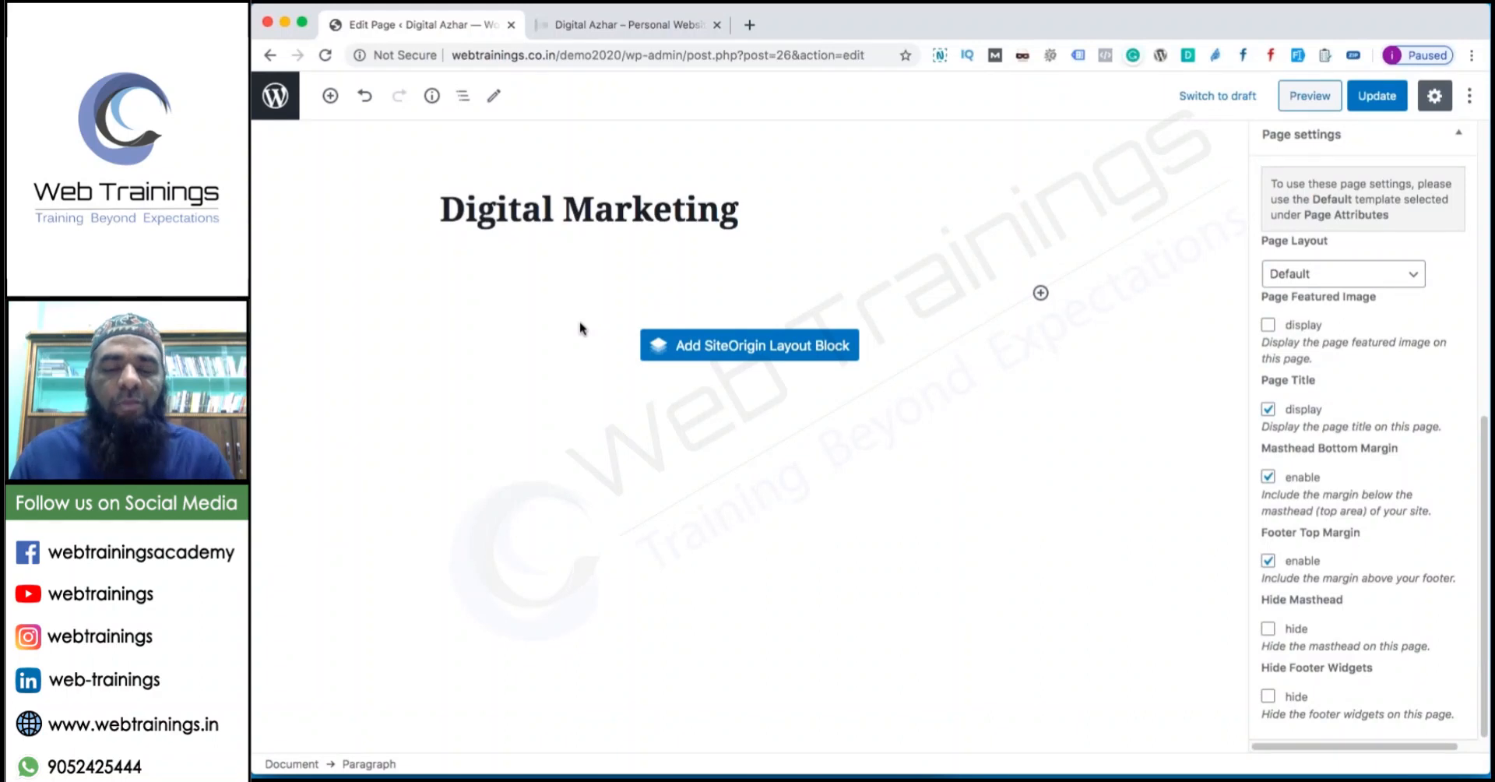
type("This is t")
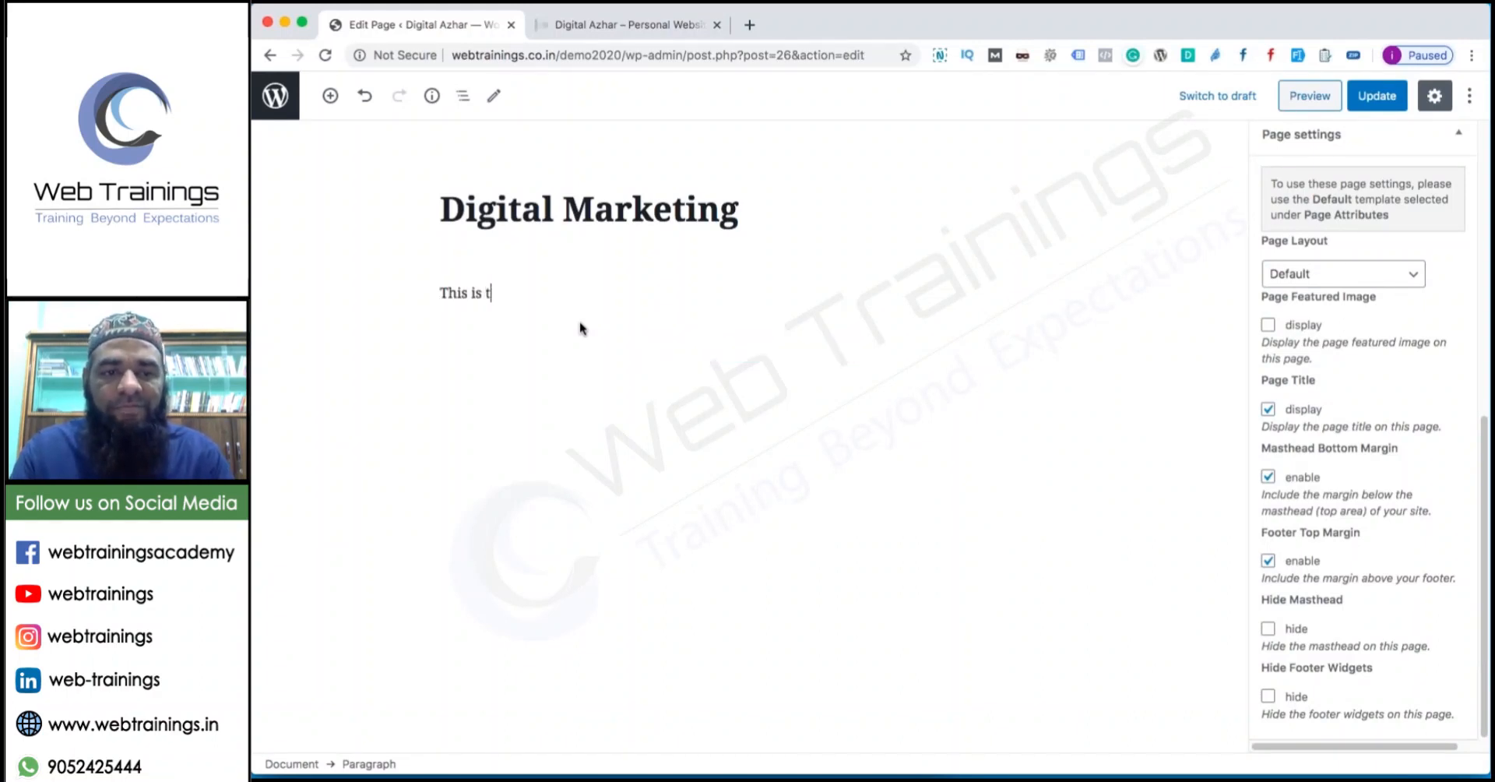
type("he content")
key("super+a")
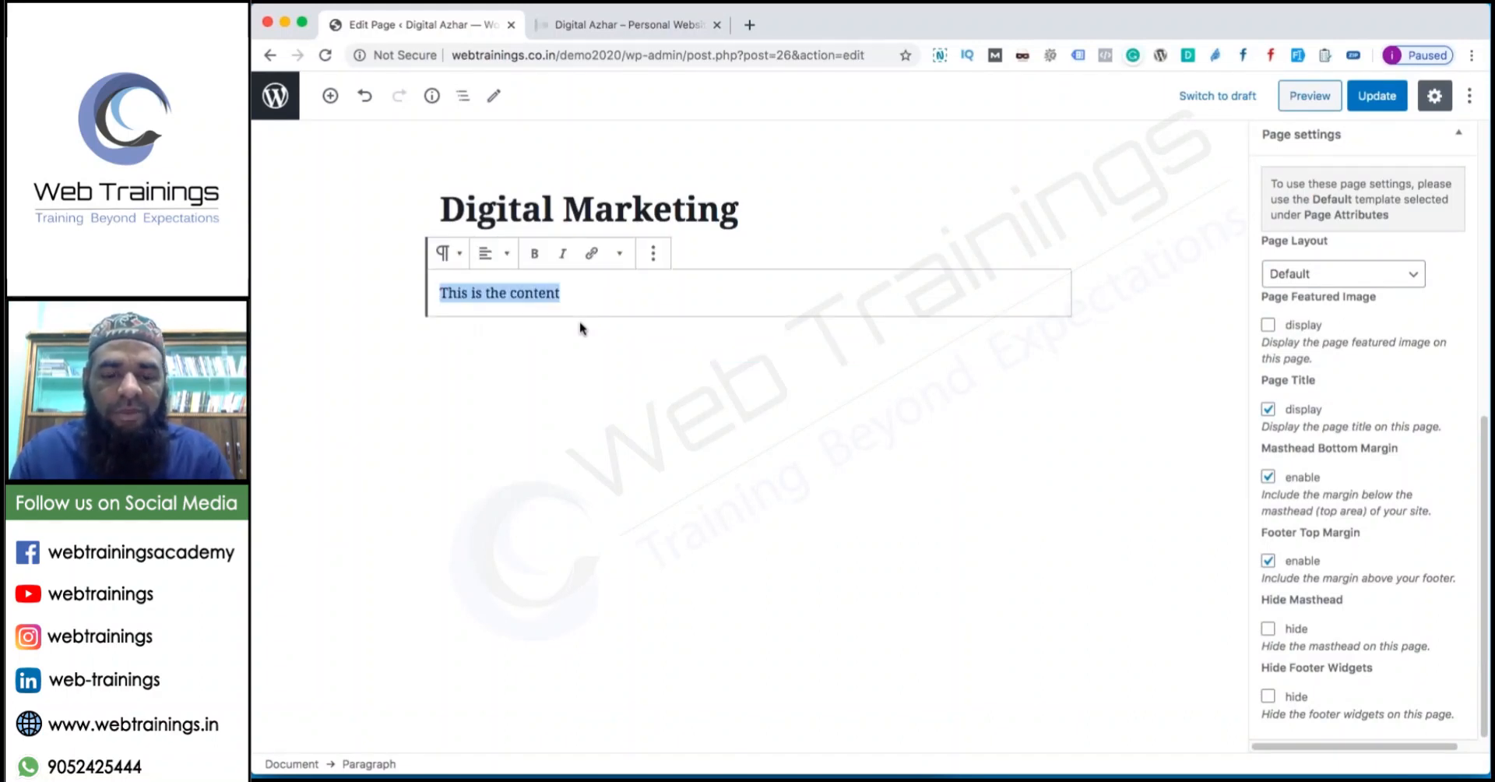
key("super+c")
left_click(624, 292)
key("super+v")
key("super+v")
key("super+v")
key("super+v")
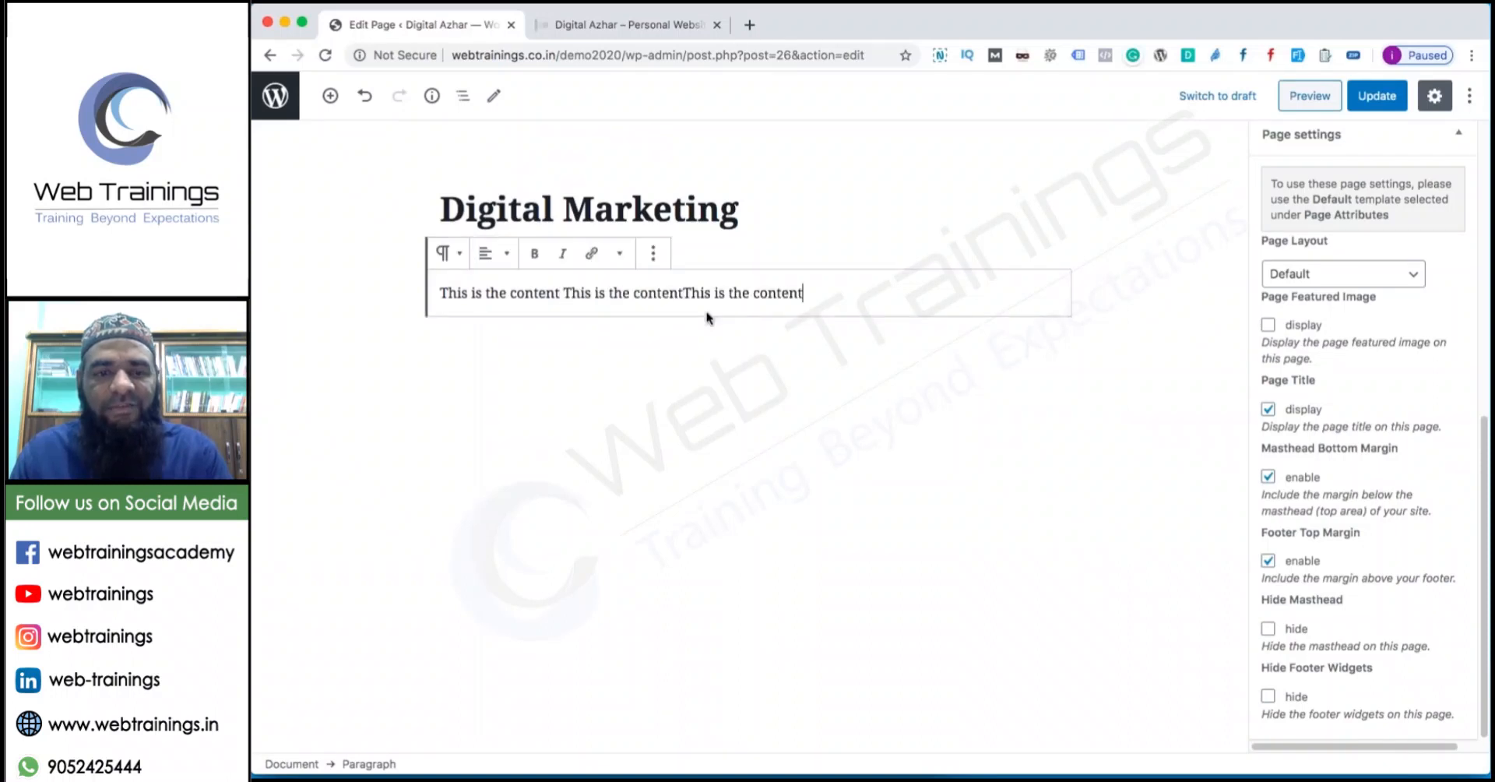
key("super+v")
key("super+v")
key("super+v")
key("super+v")
key("super+v")
key("super+v")
key("super+v")
key("super+v")
key("super+v")
key("super+v")
key("super+v")
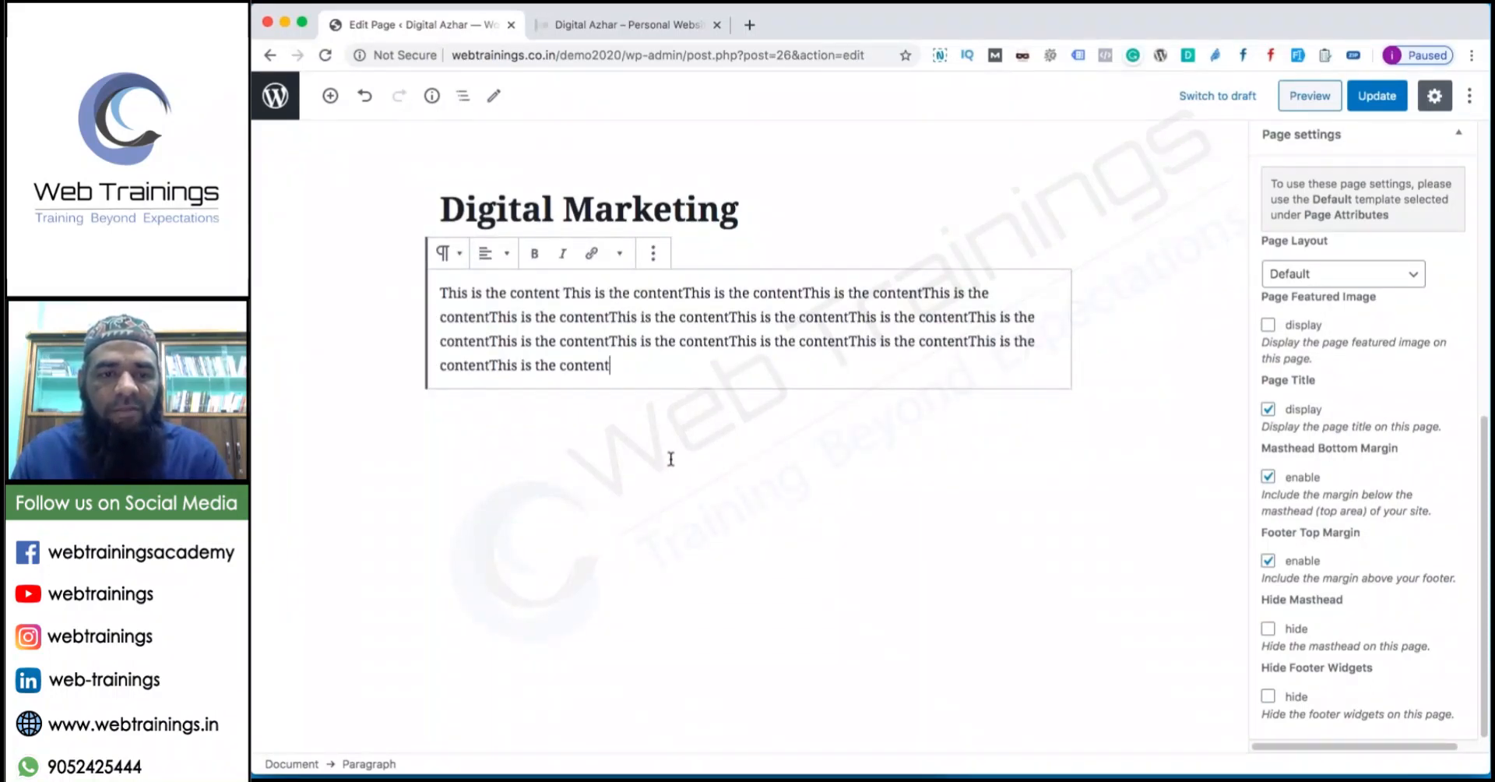
Add a heading block 'This is another heading' below the paragraph, then exit the editor.
left_click(330, 95)
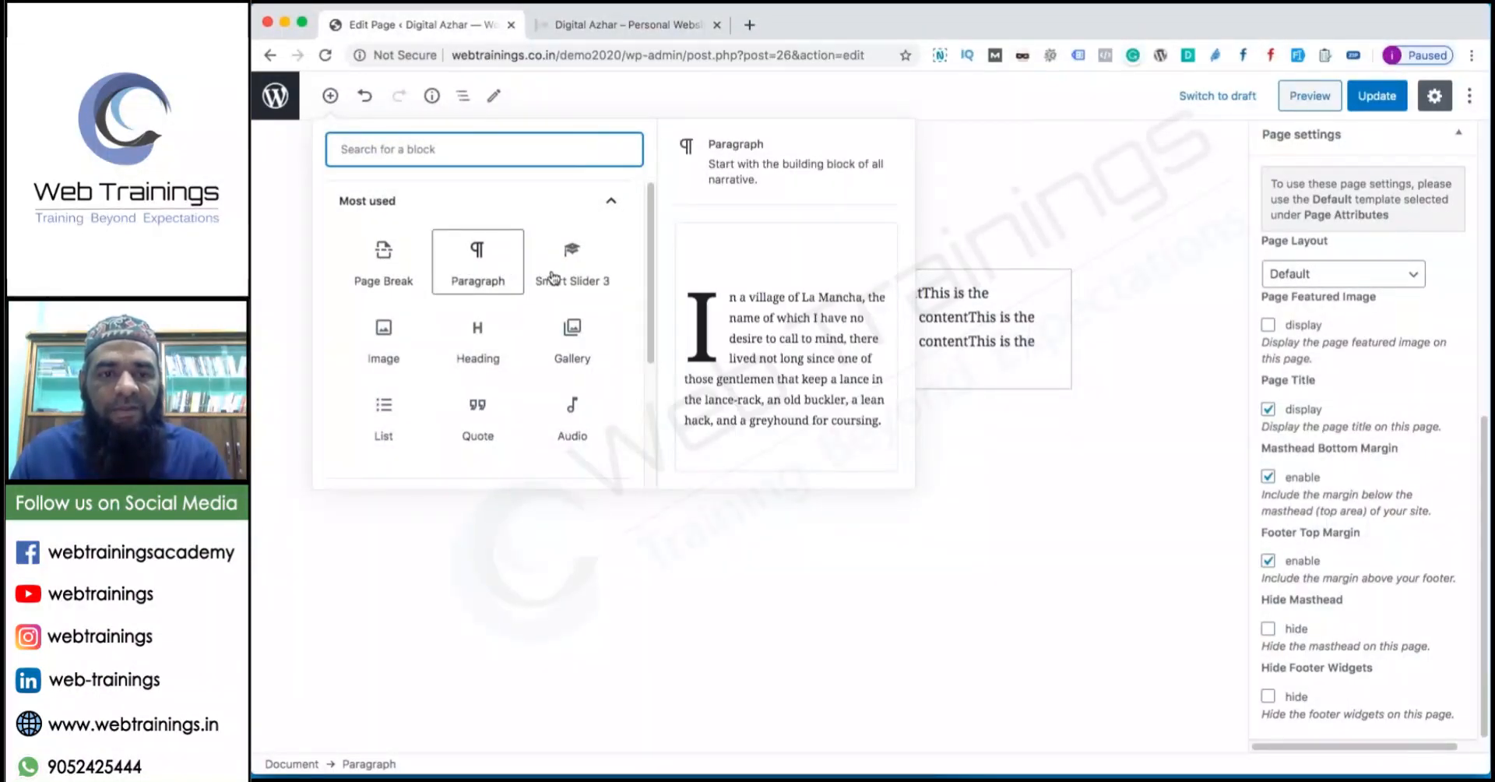
left_click(481, 350)
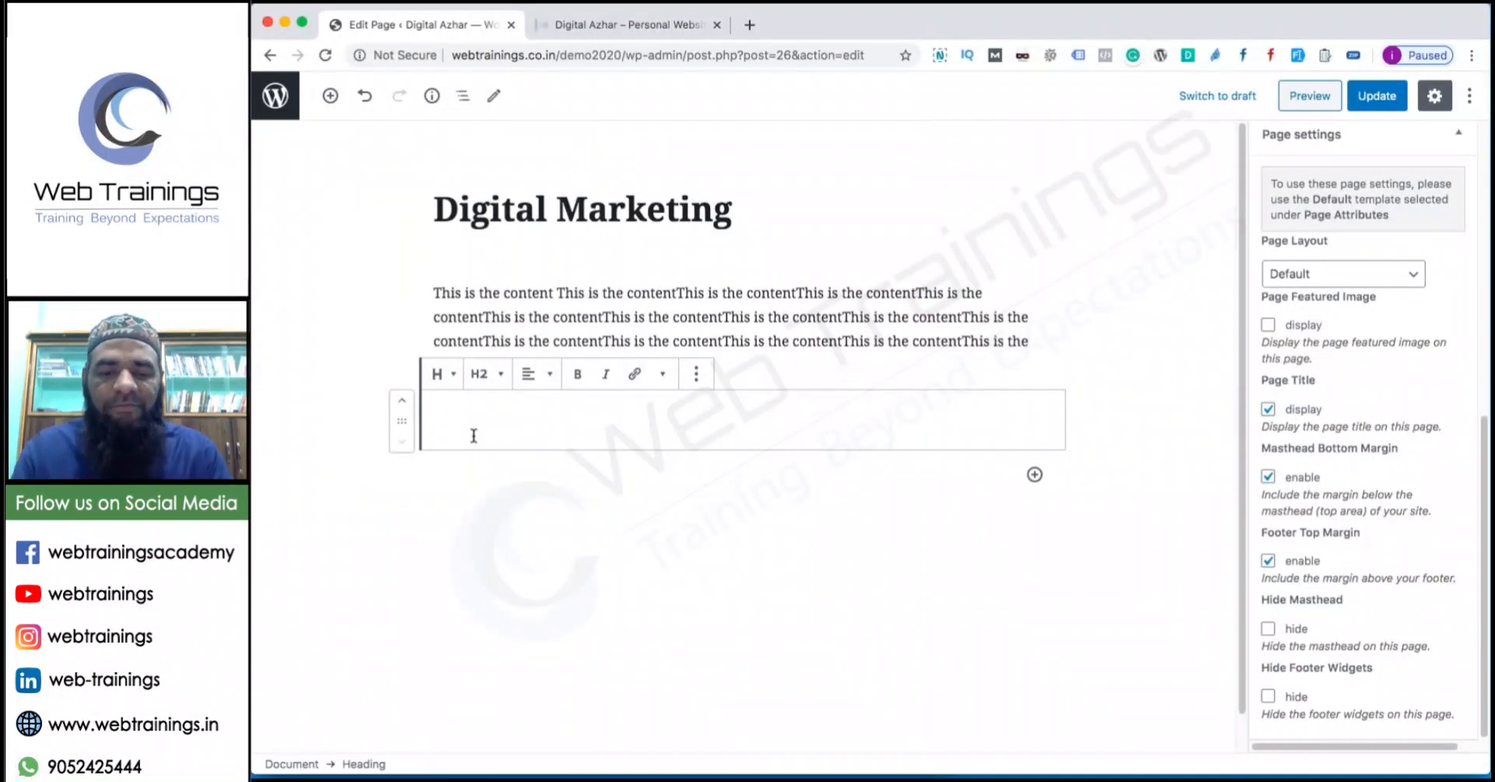
type("This is an")
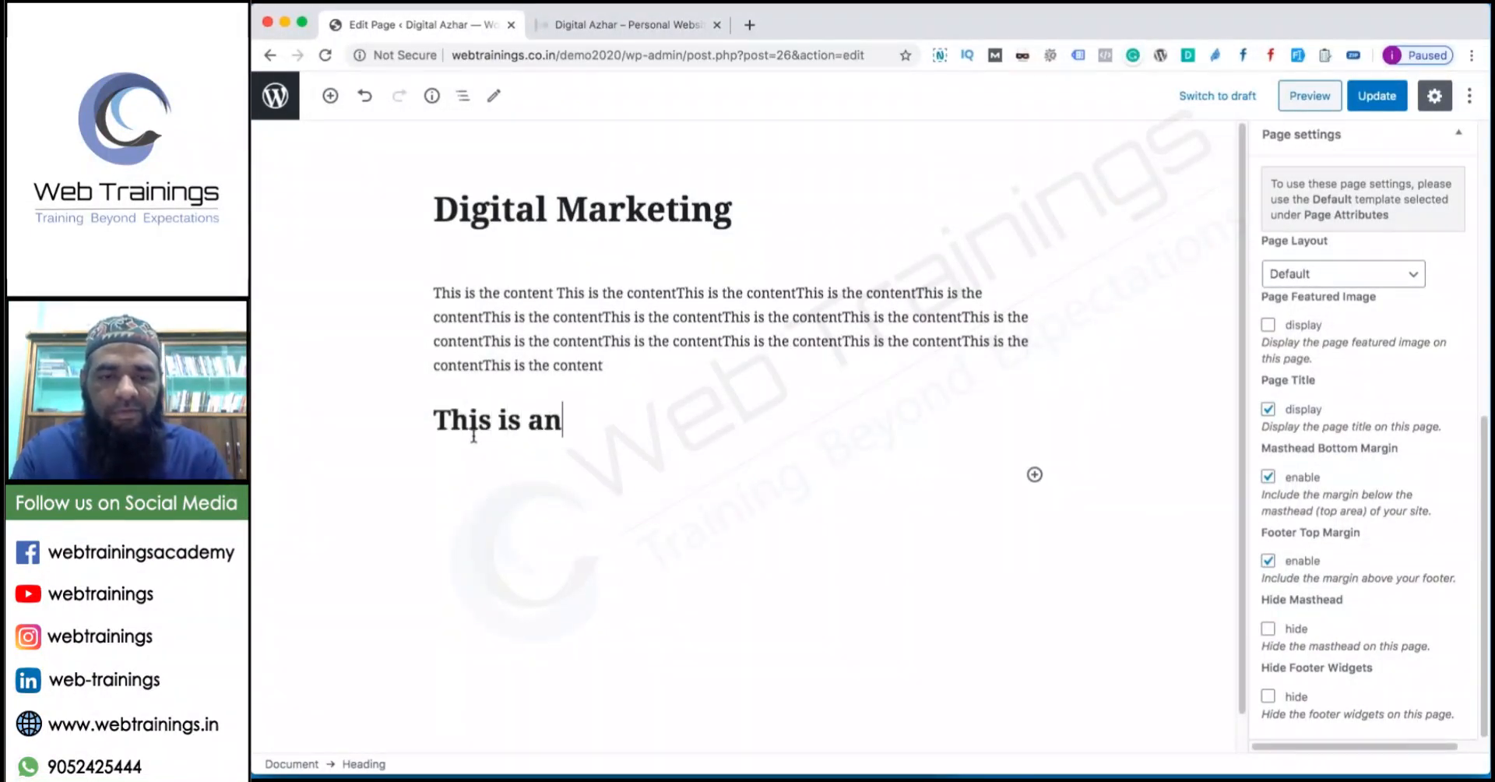
type("other heading")
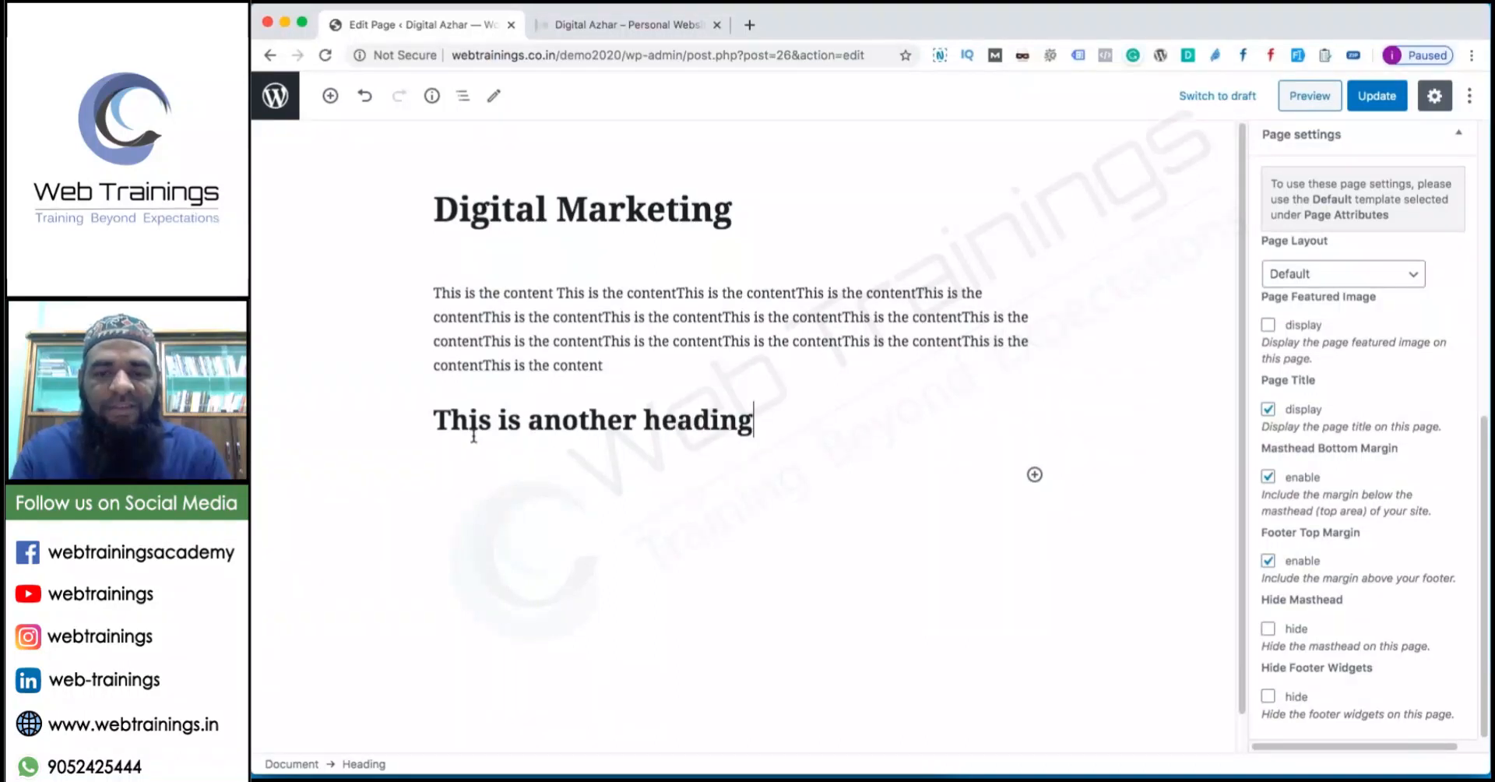
key("Return")
left_click(1035, 475)
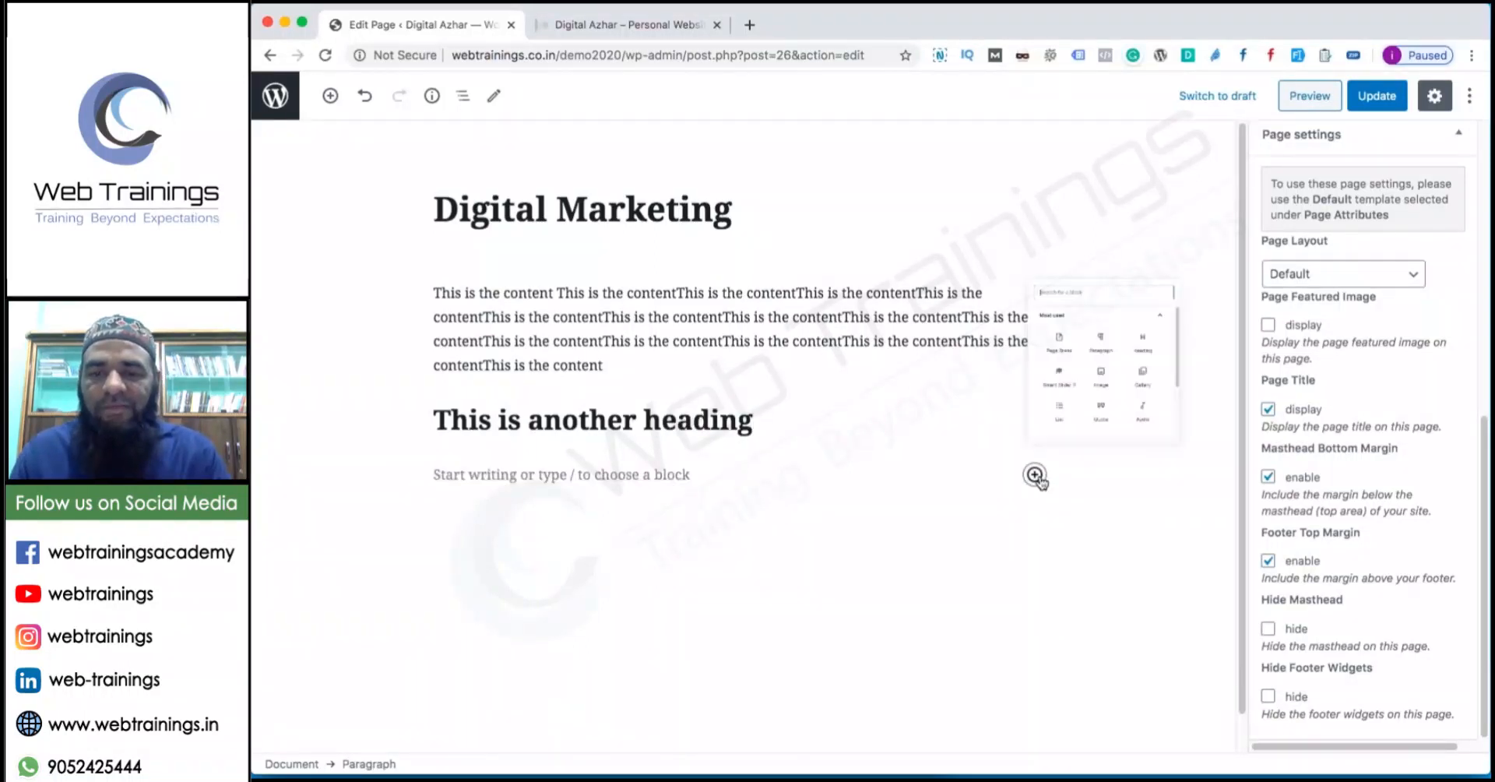
scroll(1175, 304, "down", 3)
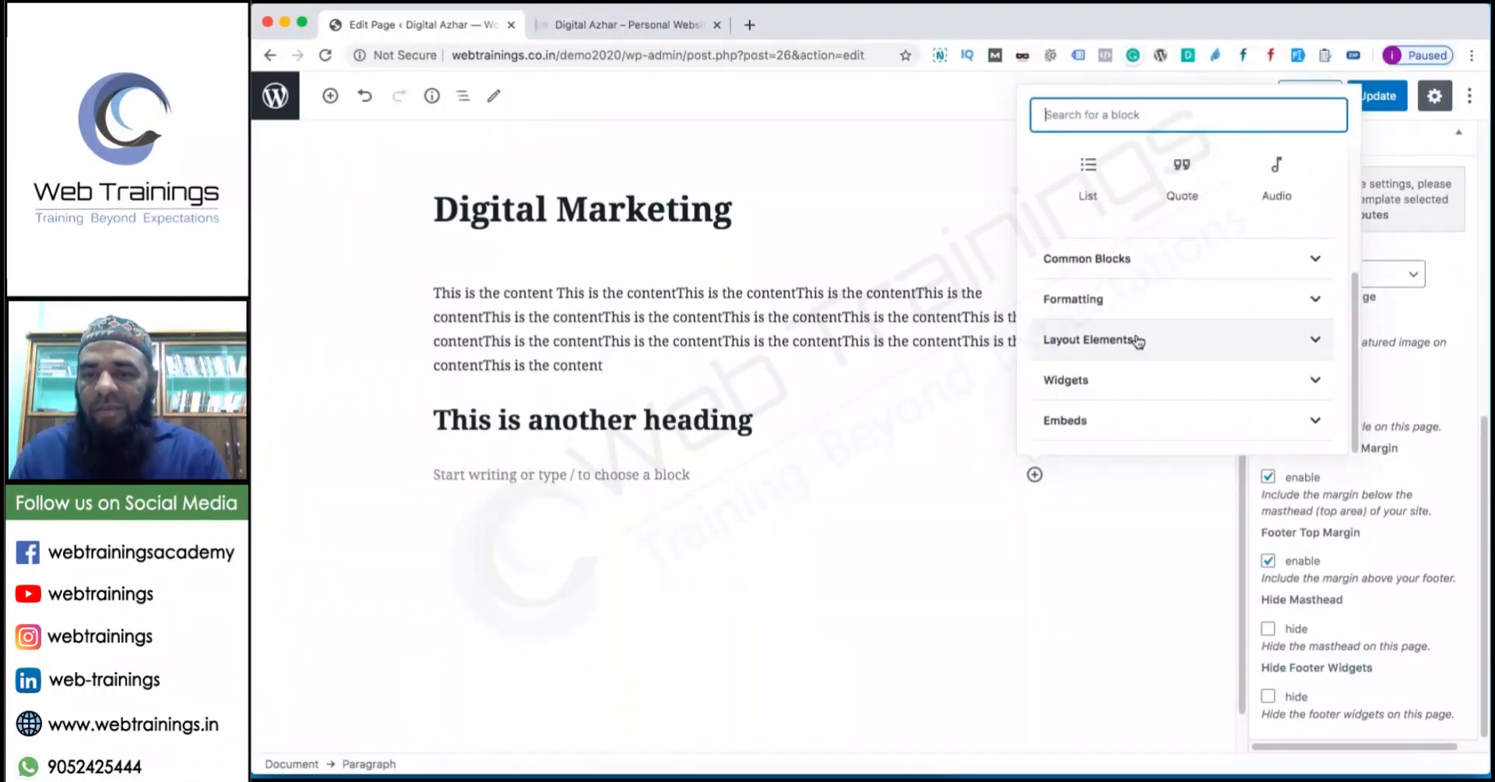
left_click(951, 598)
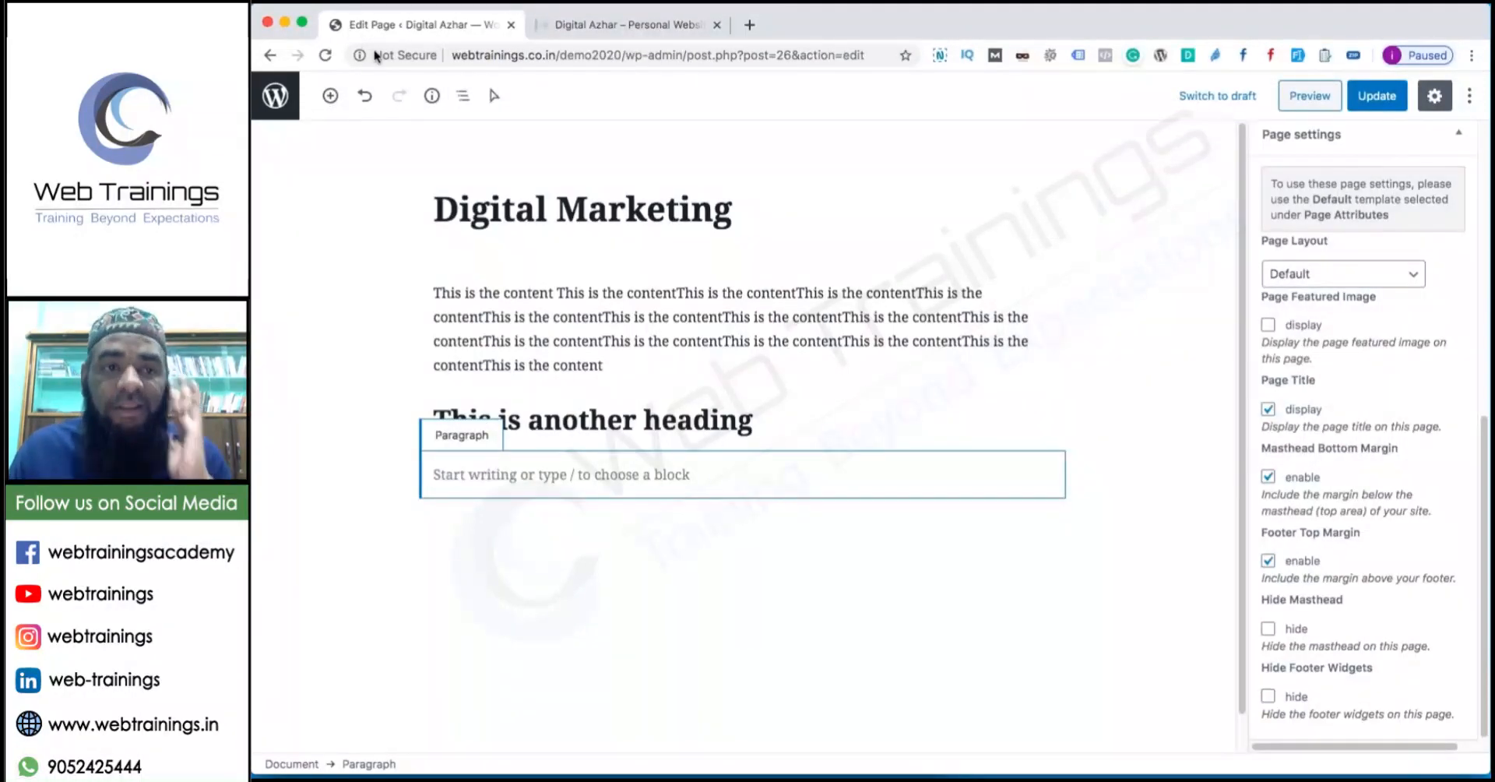
left_click(269, 55)
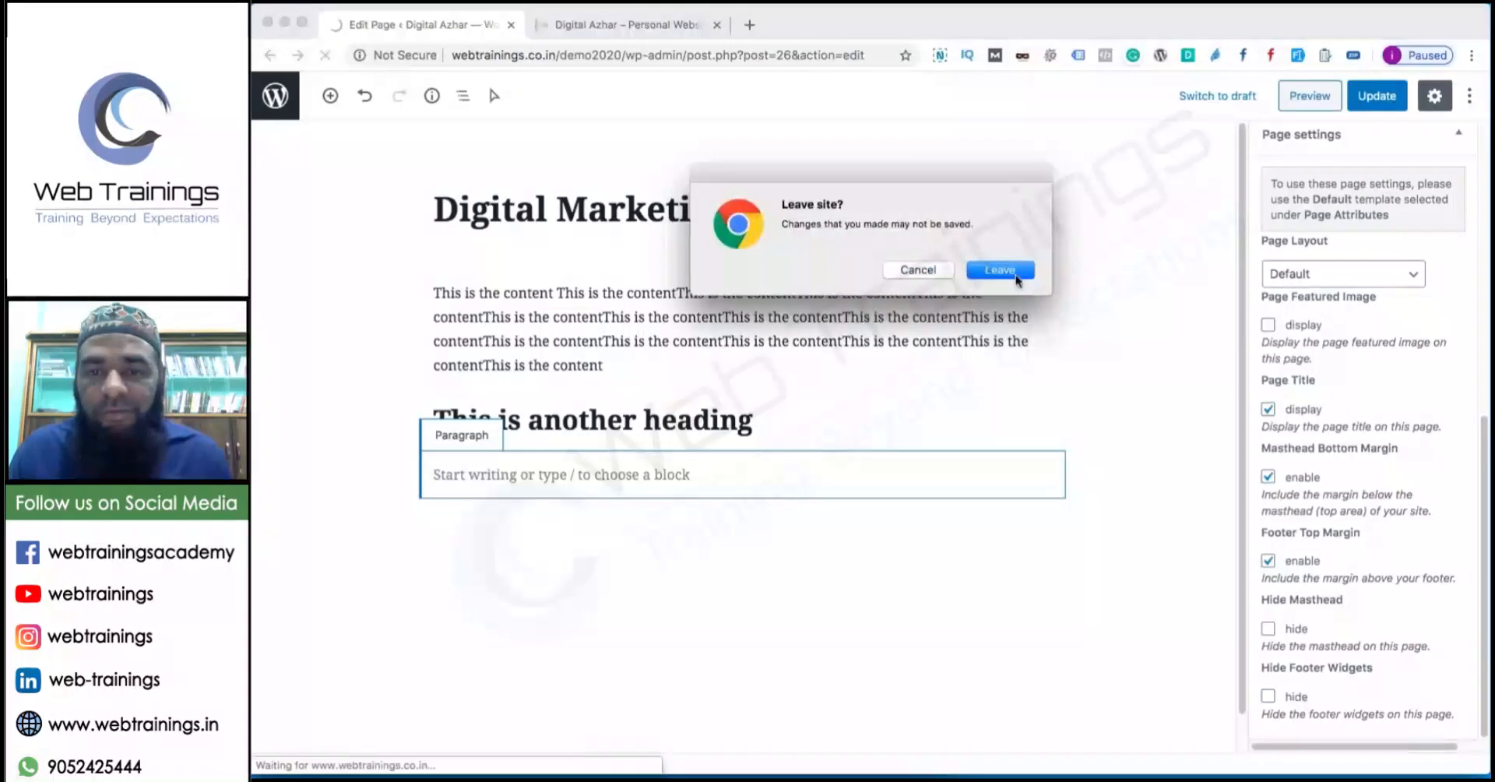
Leave the editor without saving and reactivate Classic Editor, giving 7 active plugins.
left_click(1014, 273)
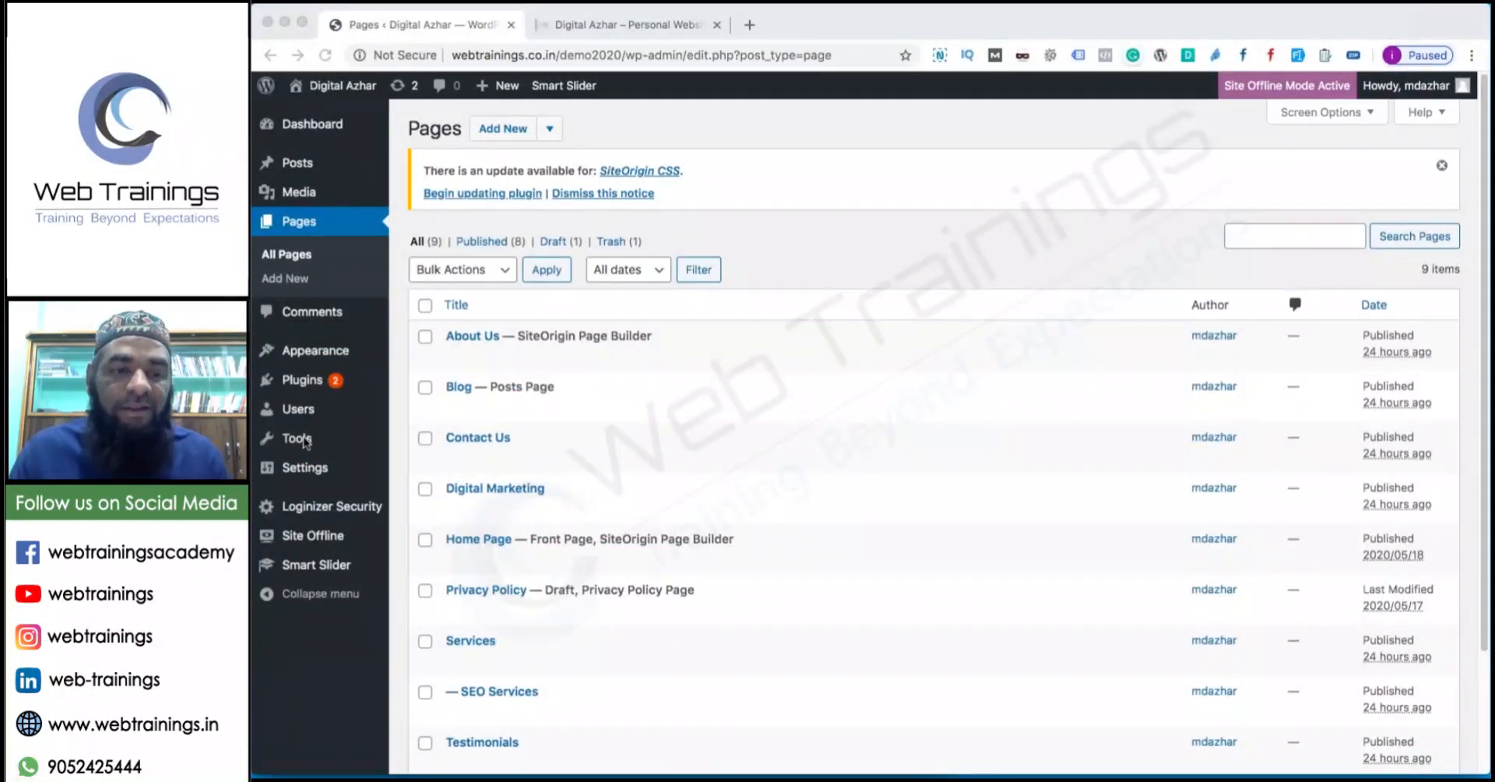
mouse_move(312, 383)
left_click(456, 388)
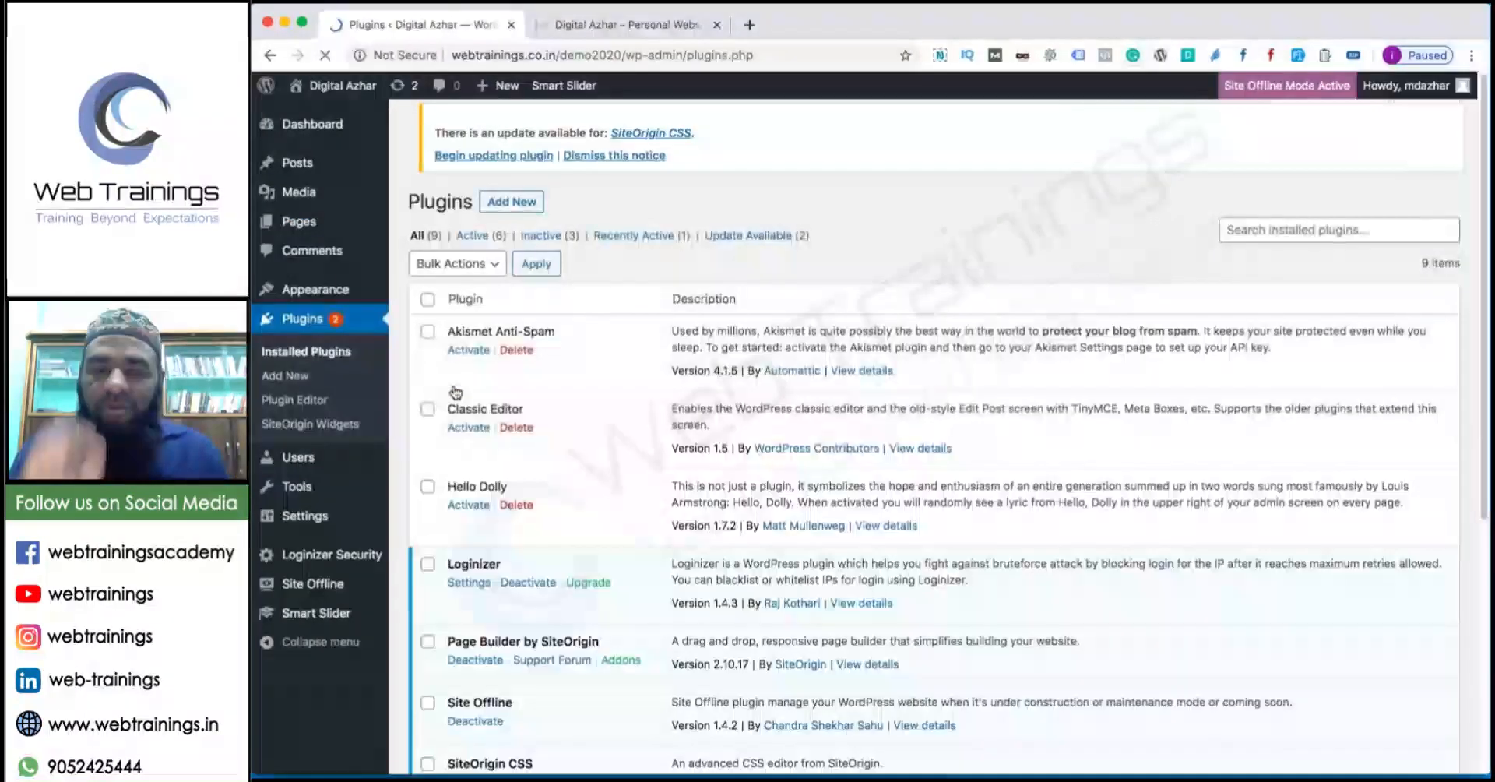
left_click(468, 433)
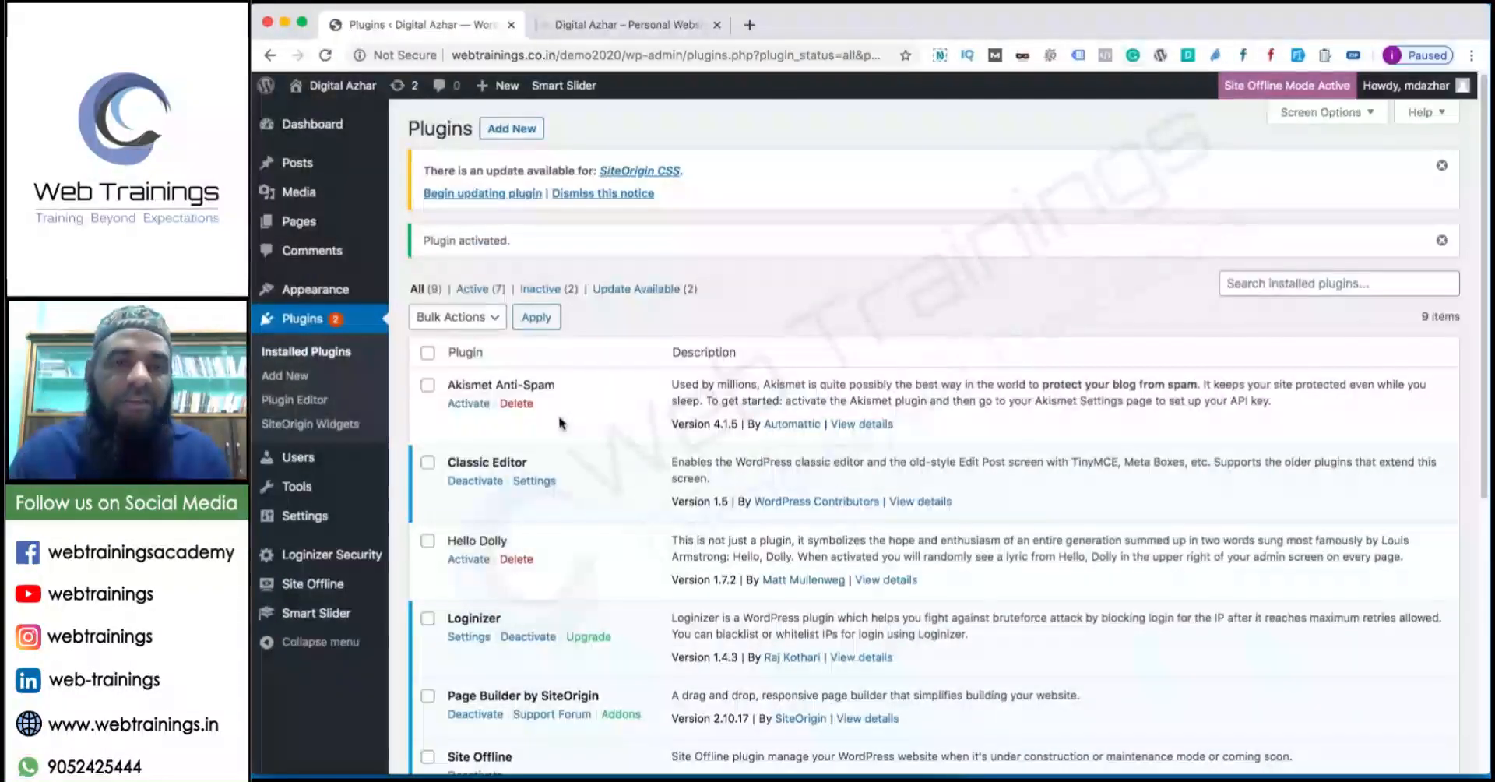
Compare the live website with the plugins list, then bring up the plugin notes.
left_click(635, 8)
left_click(616, 24)
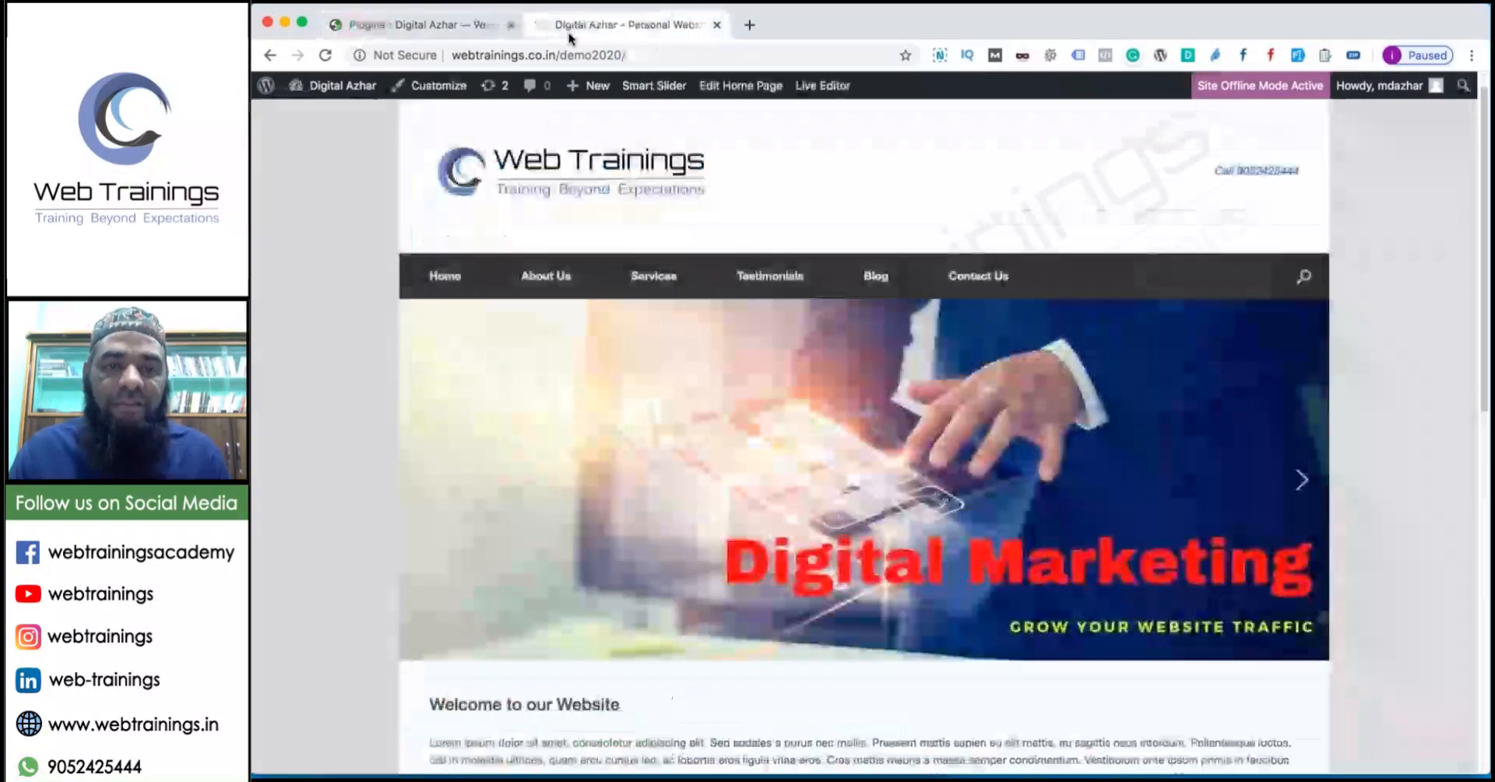
left_click(471, 26)
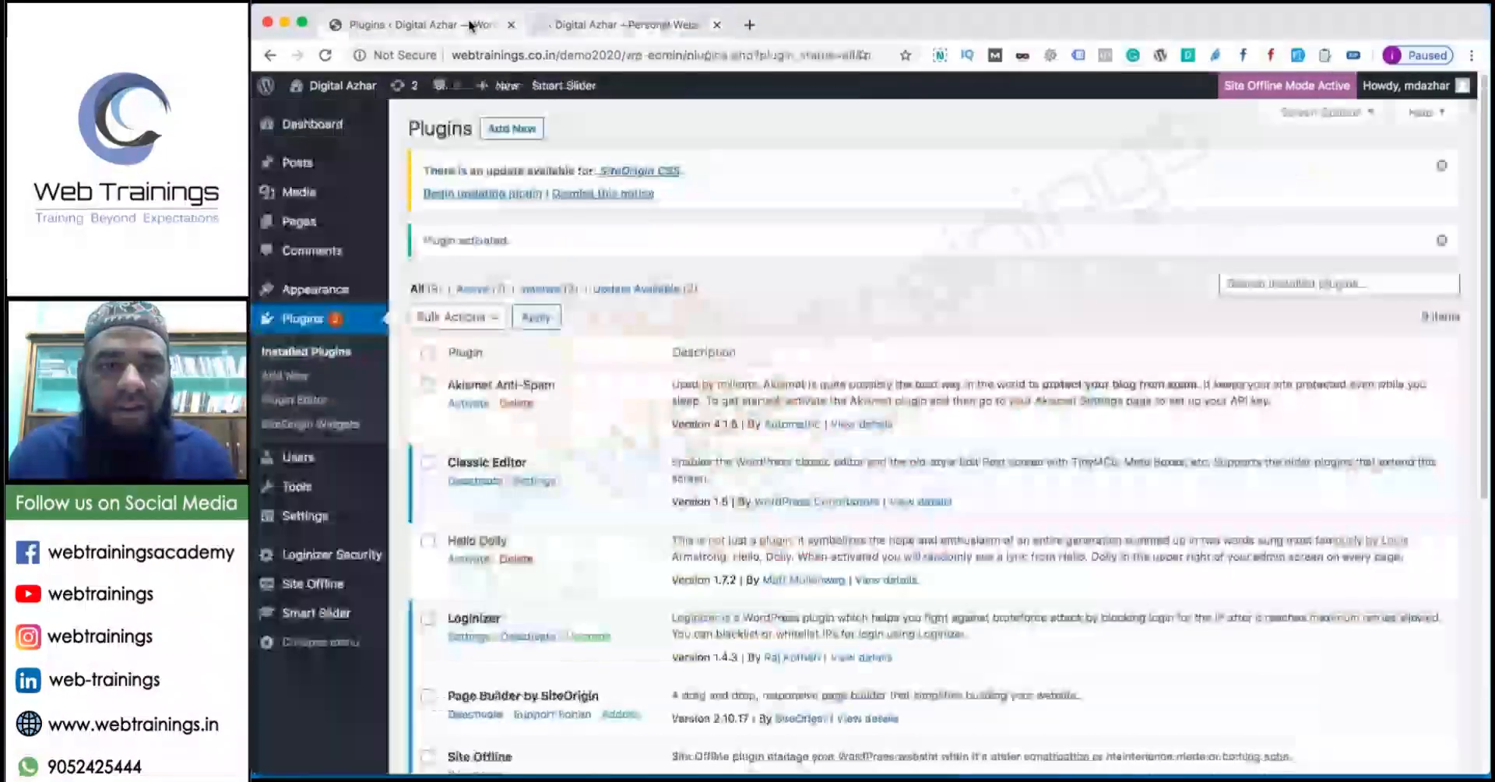
left_click(569, 28)
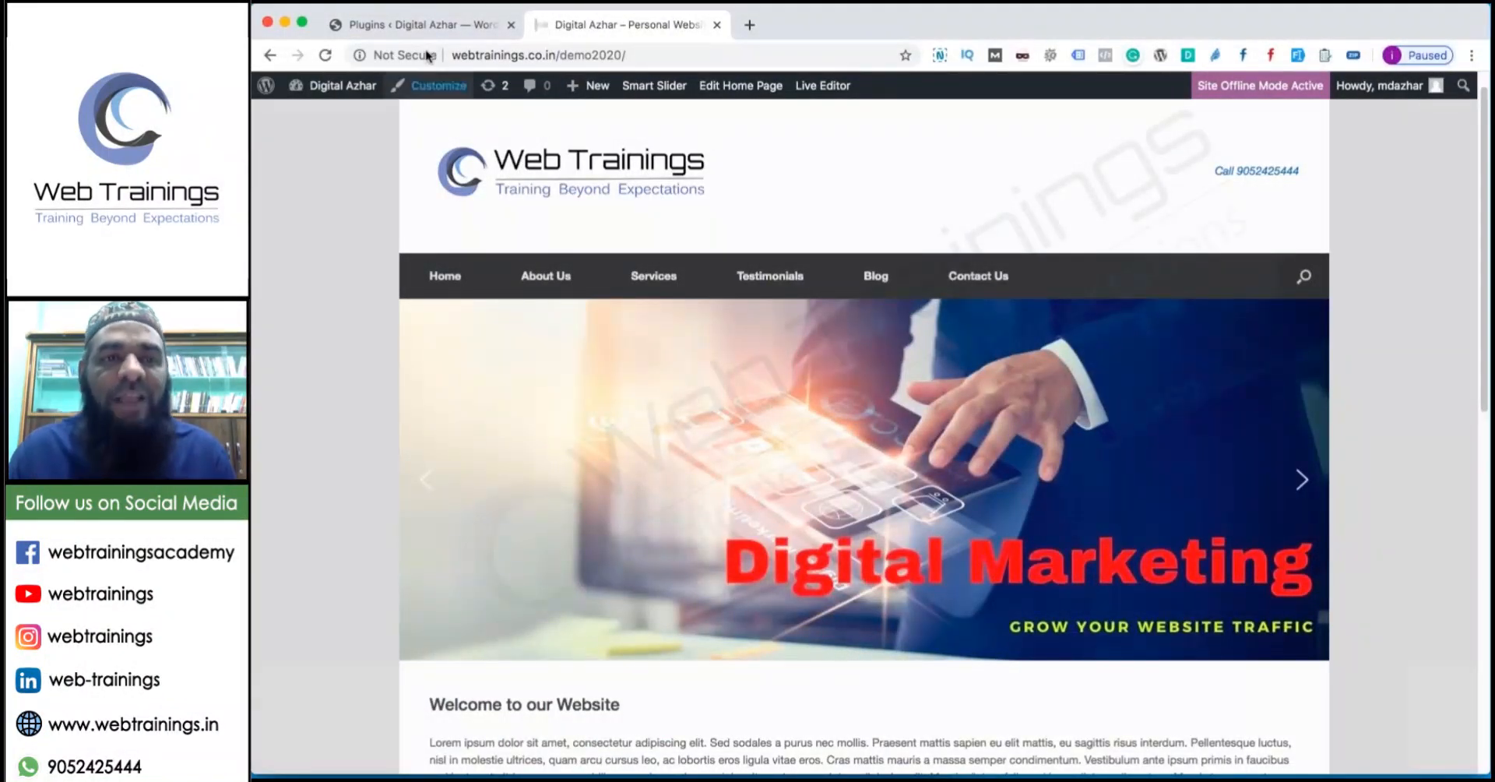
left_click(424, 24)
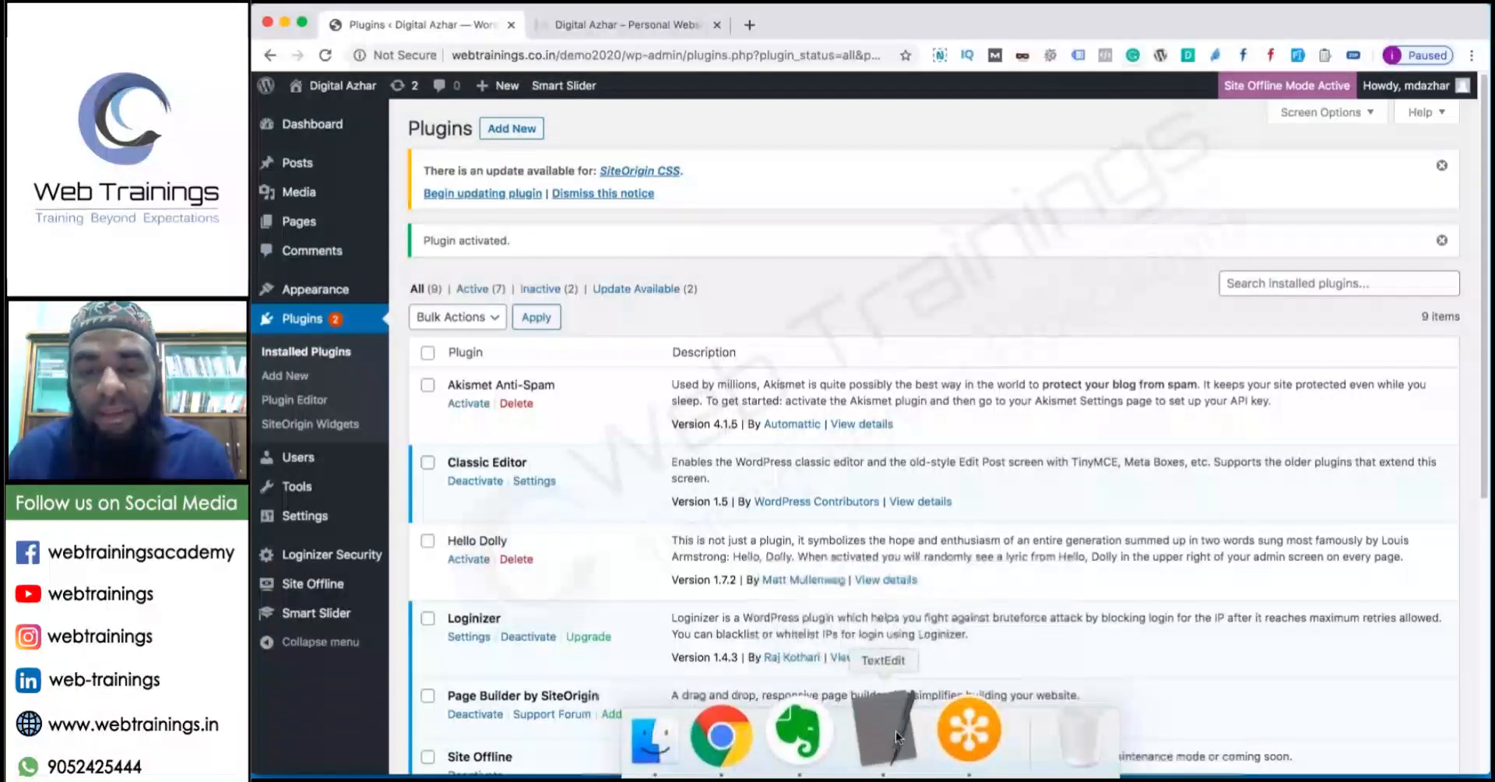
left_click(896, 736)
Highlight the 'WPForms | Contact Form 7' line in the notes, then return to WordPress.
left_click(595, 201)
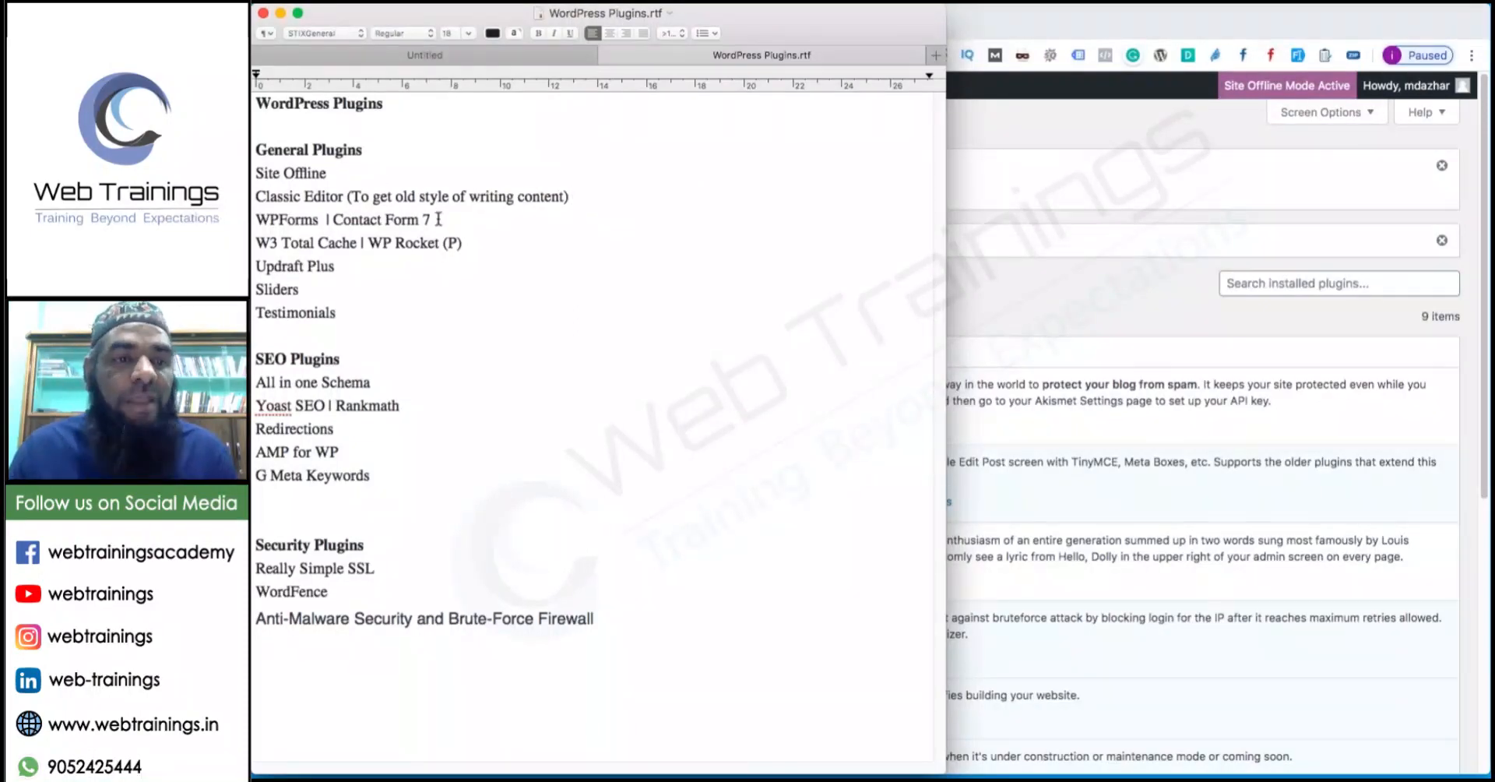
left_click_drag(433, 221, 252, 224)
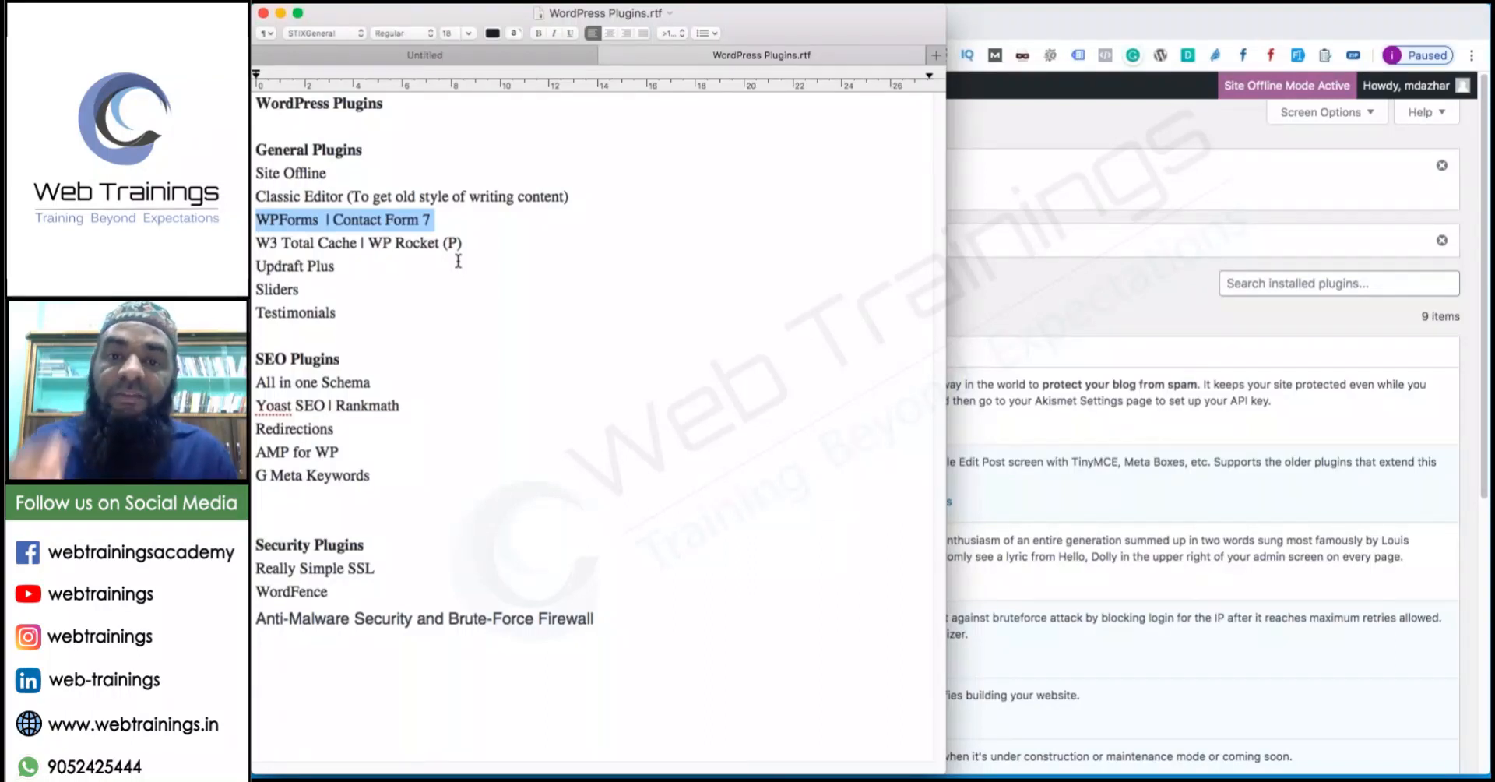
left_click(1046, 305)
Search Add New for 'wpforms', then install and activate Contact Form by WPForms.
left_click(502, 130)
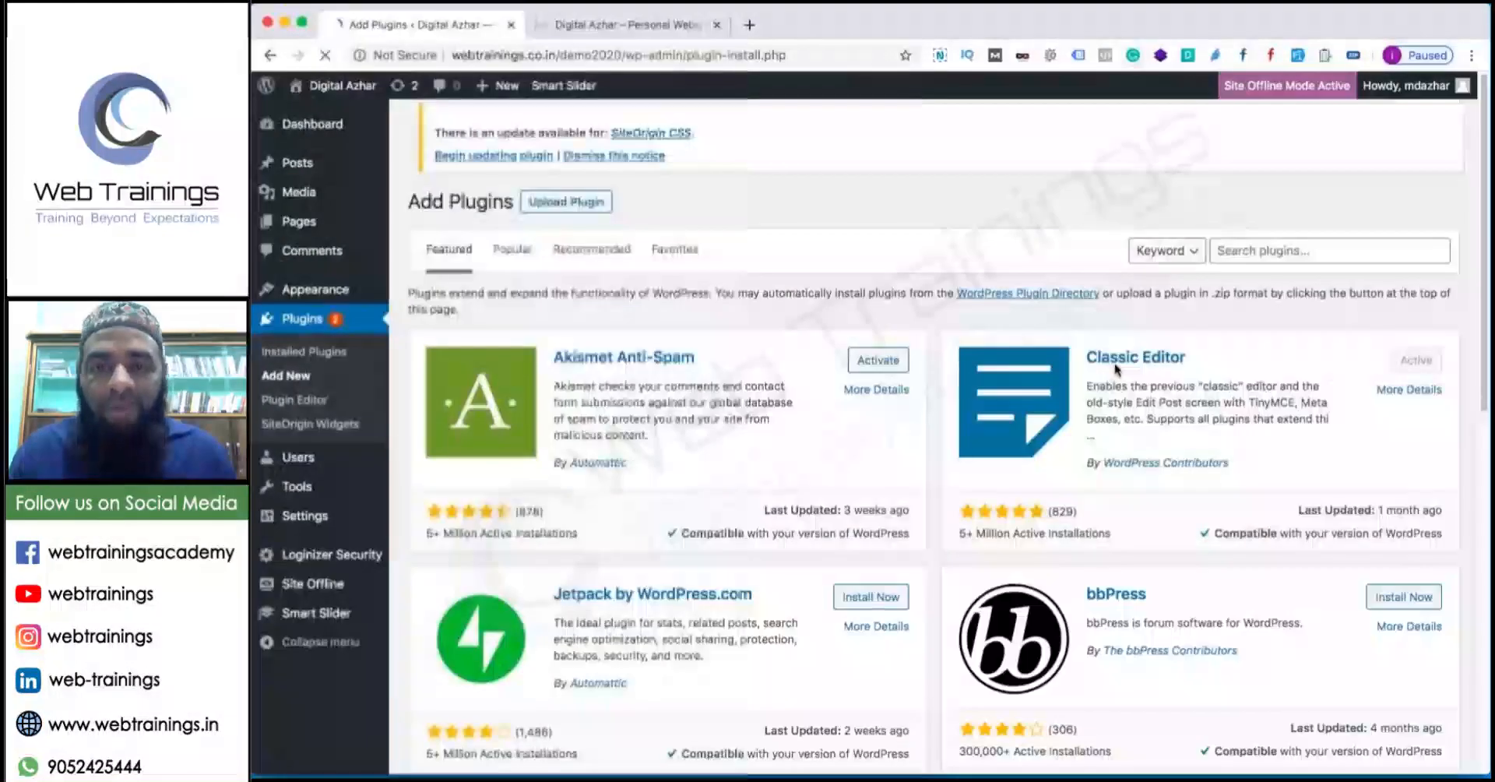
left_click(1249, 253)
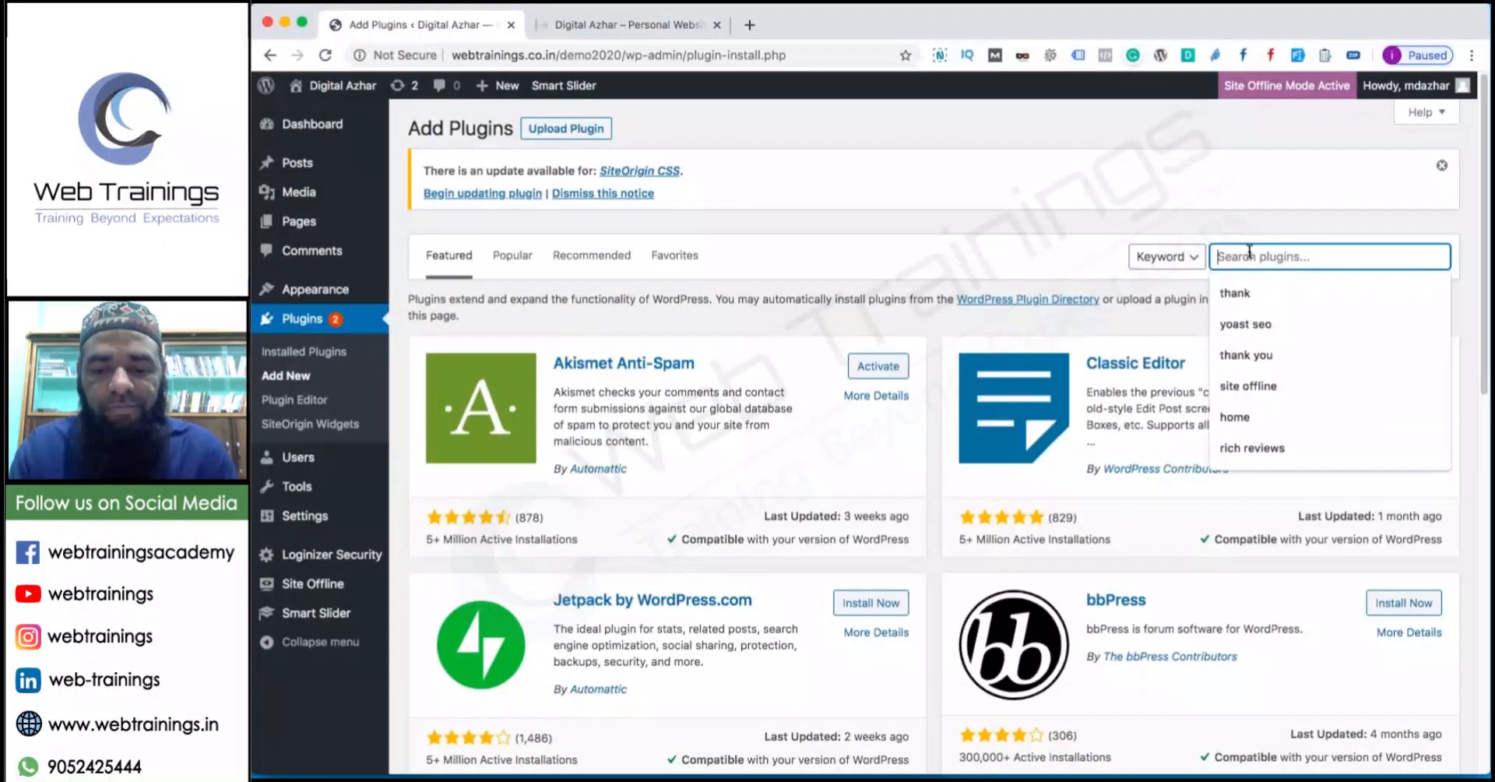
type("wpforms")
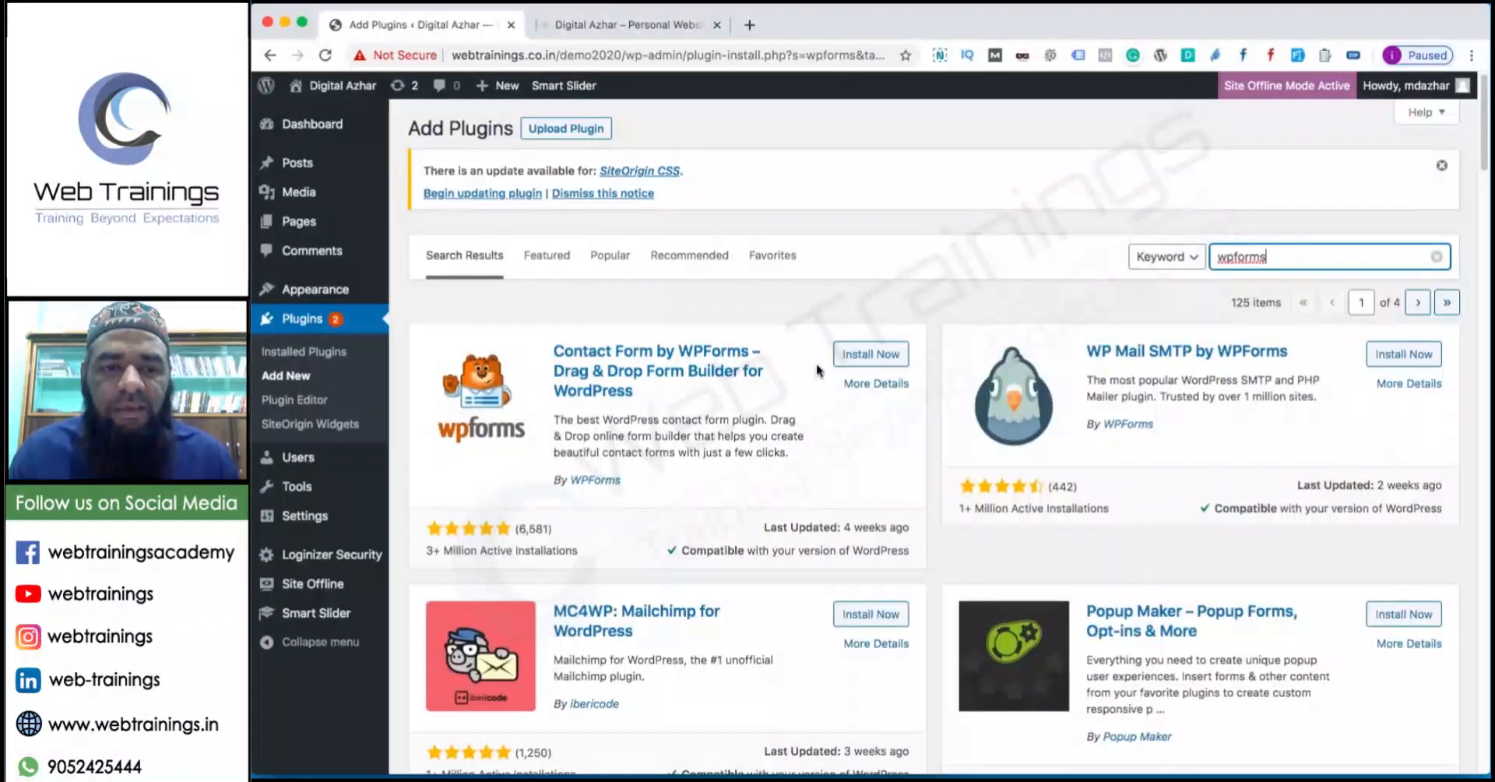
left_click(872, 359)
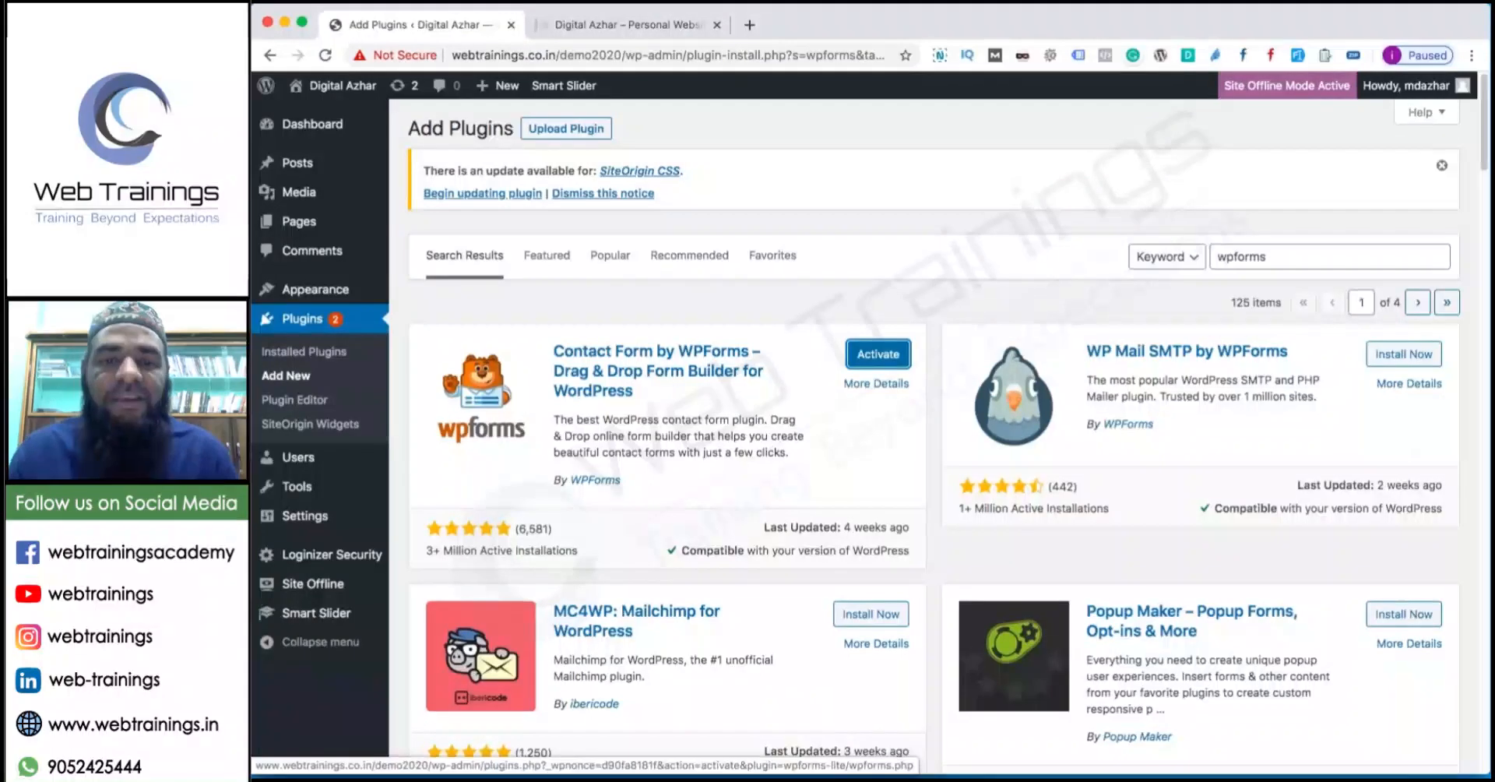
left_click(878, 354)
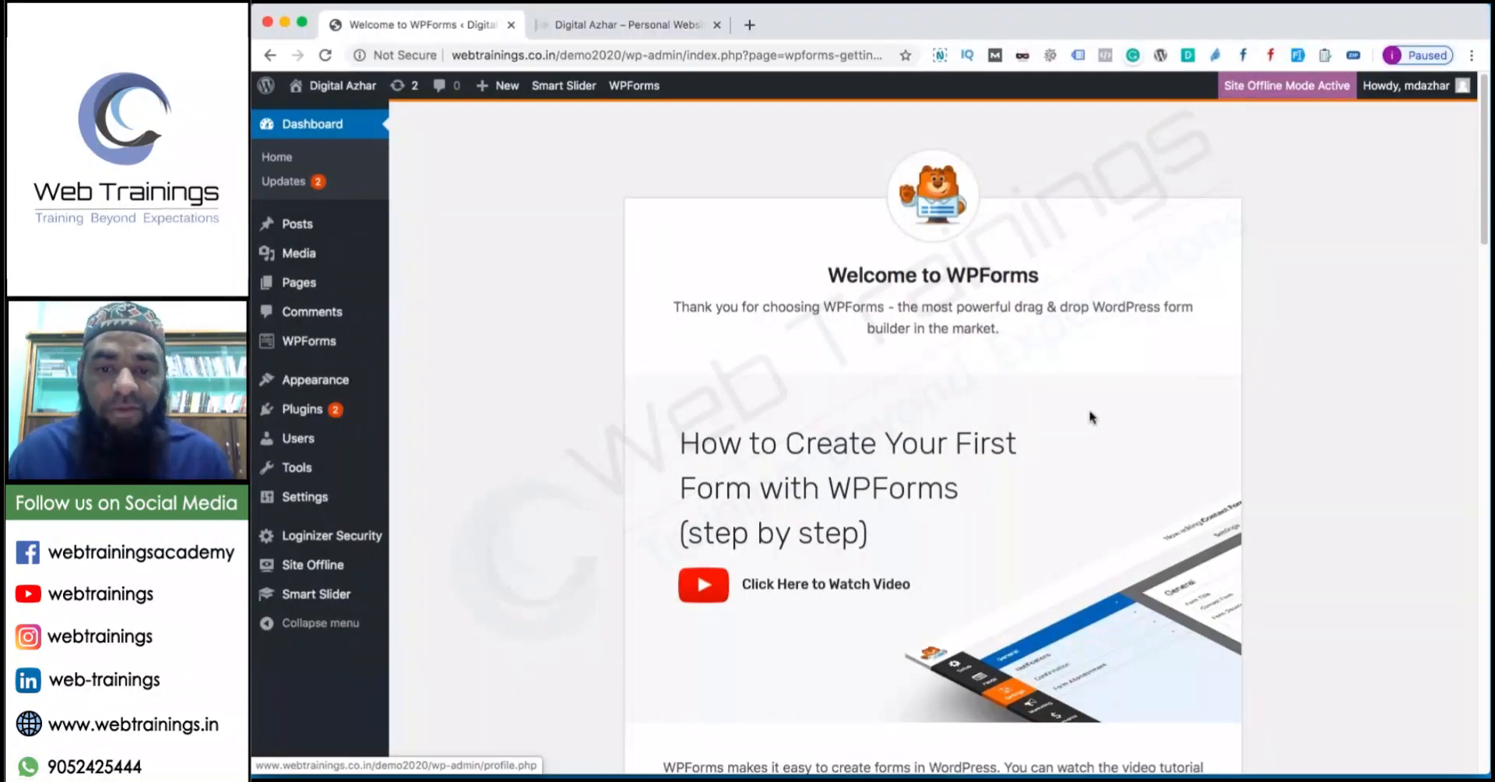
Scroll through the WPForms welcome page, then open All Forms, which lists no forms yet.
scroll(1092, 416, "down", 2)
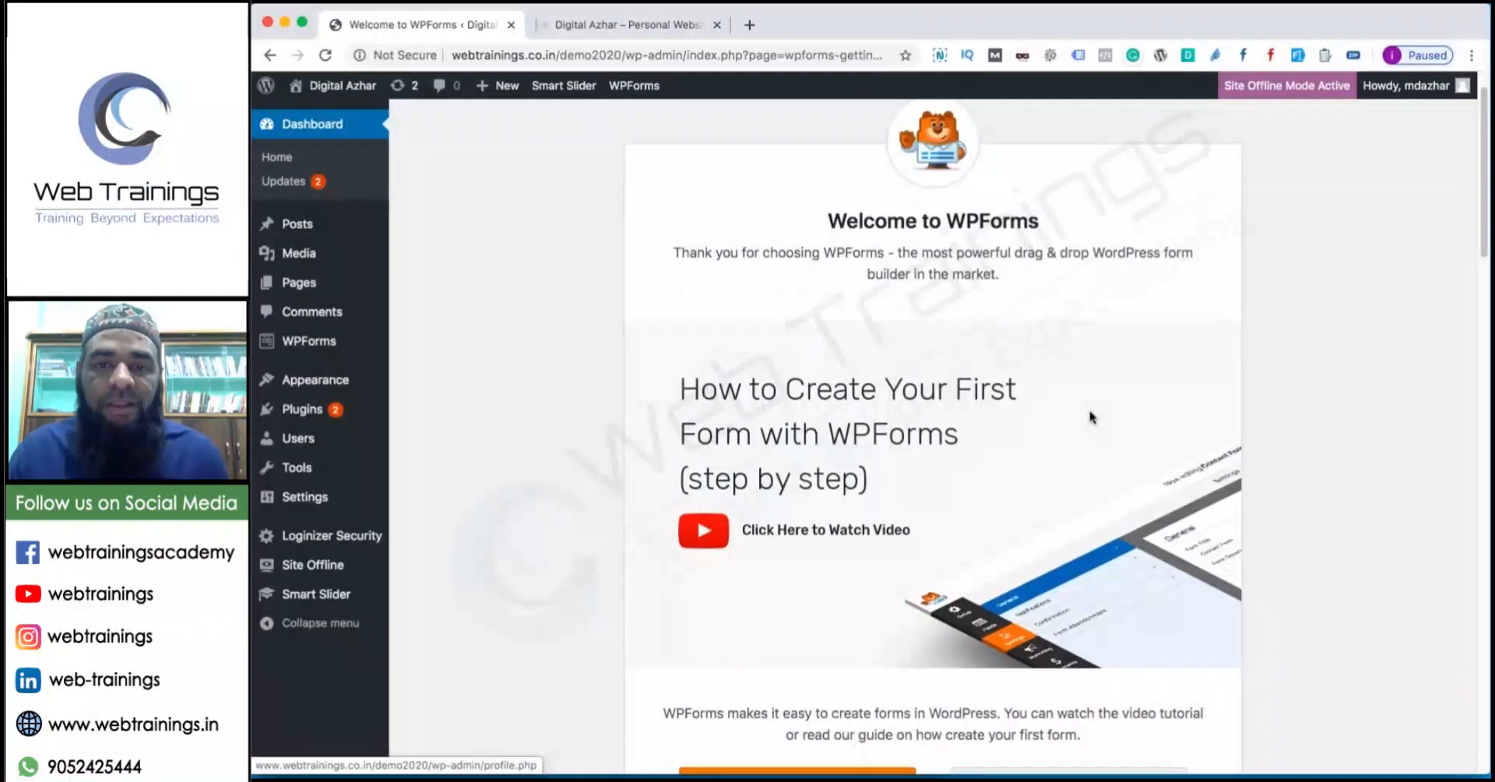
scroll(1090, 417, "down", 5)
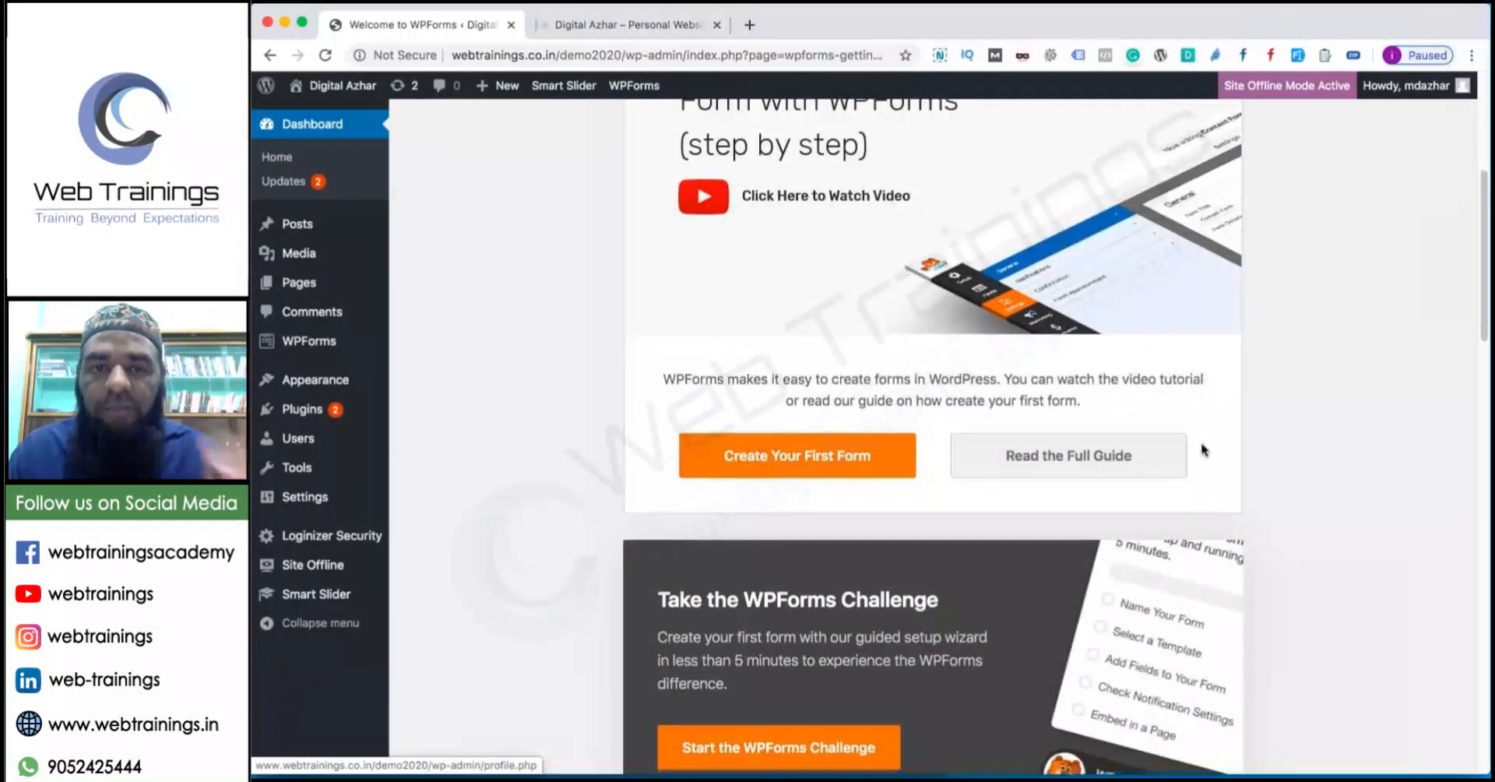
scroll(1199, 445, "up", 5)
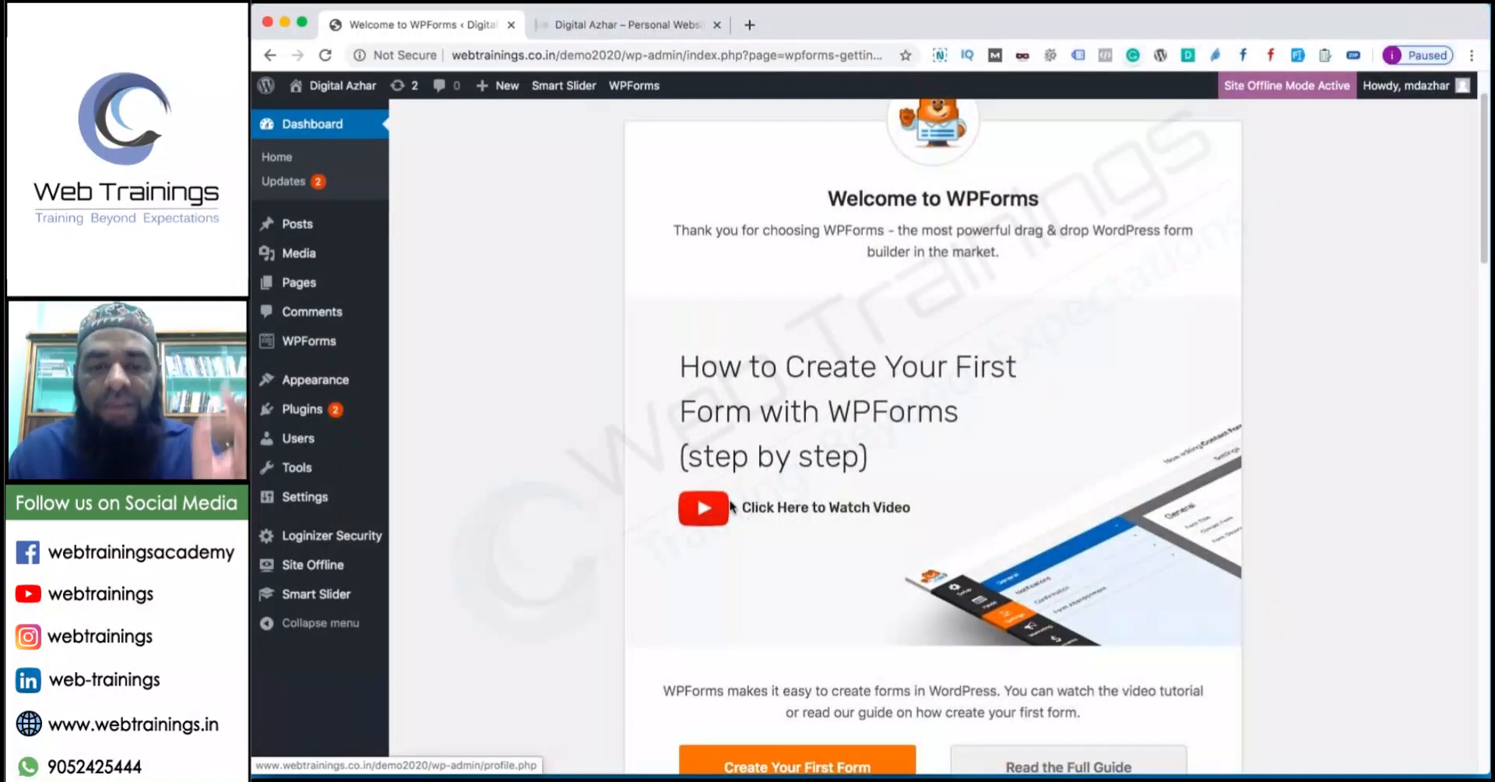
scroll(729, 503, "down", 4)
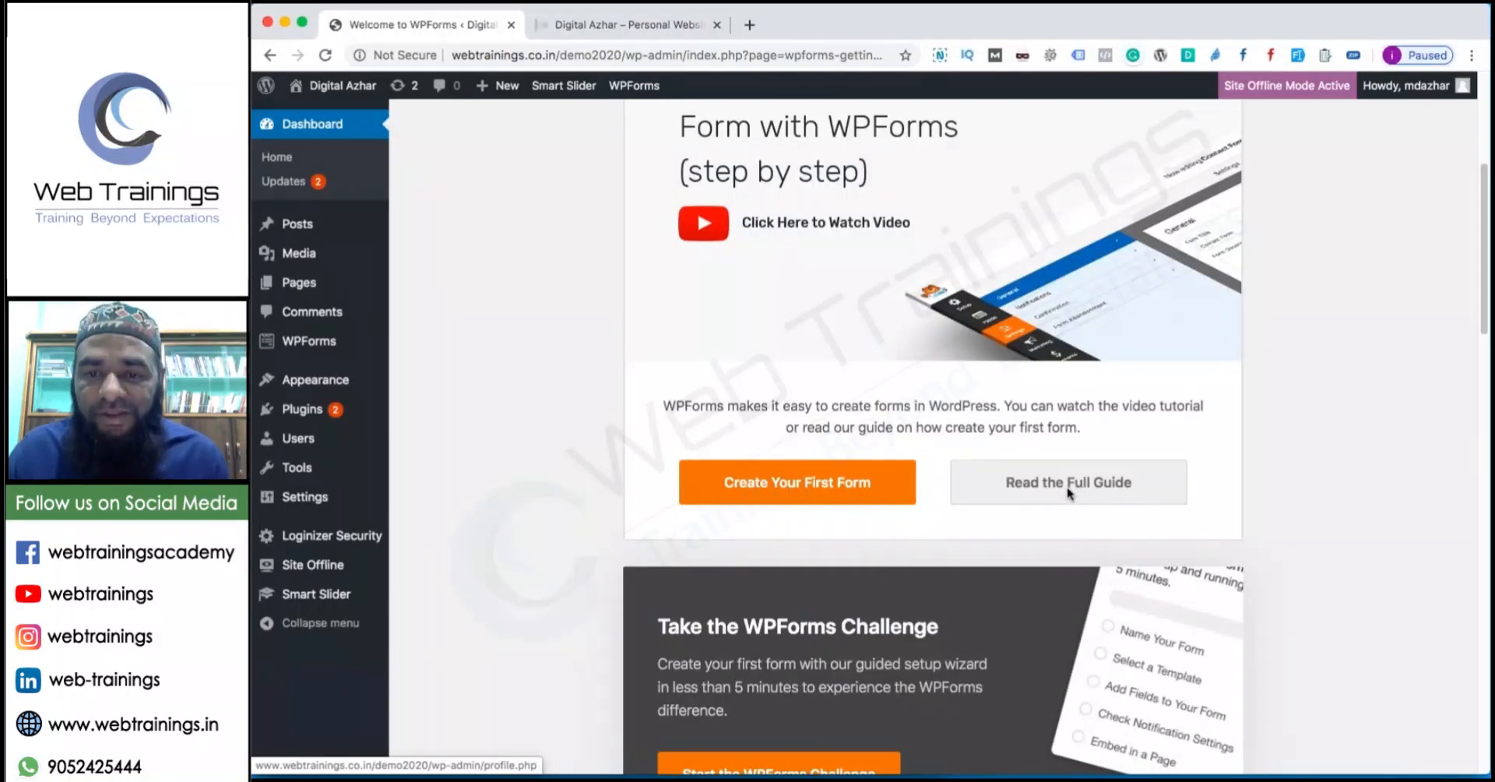
scroll(1027, 502, "down", 3)
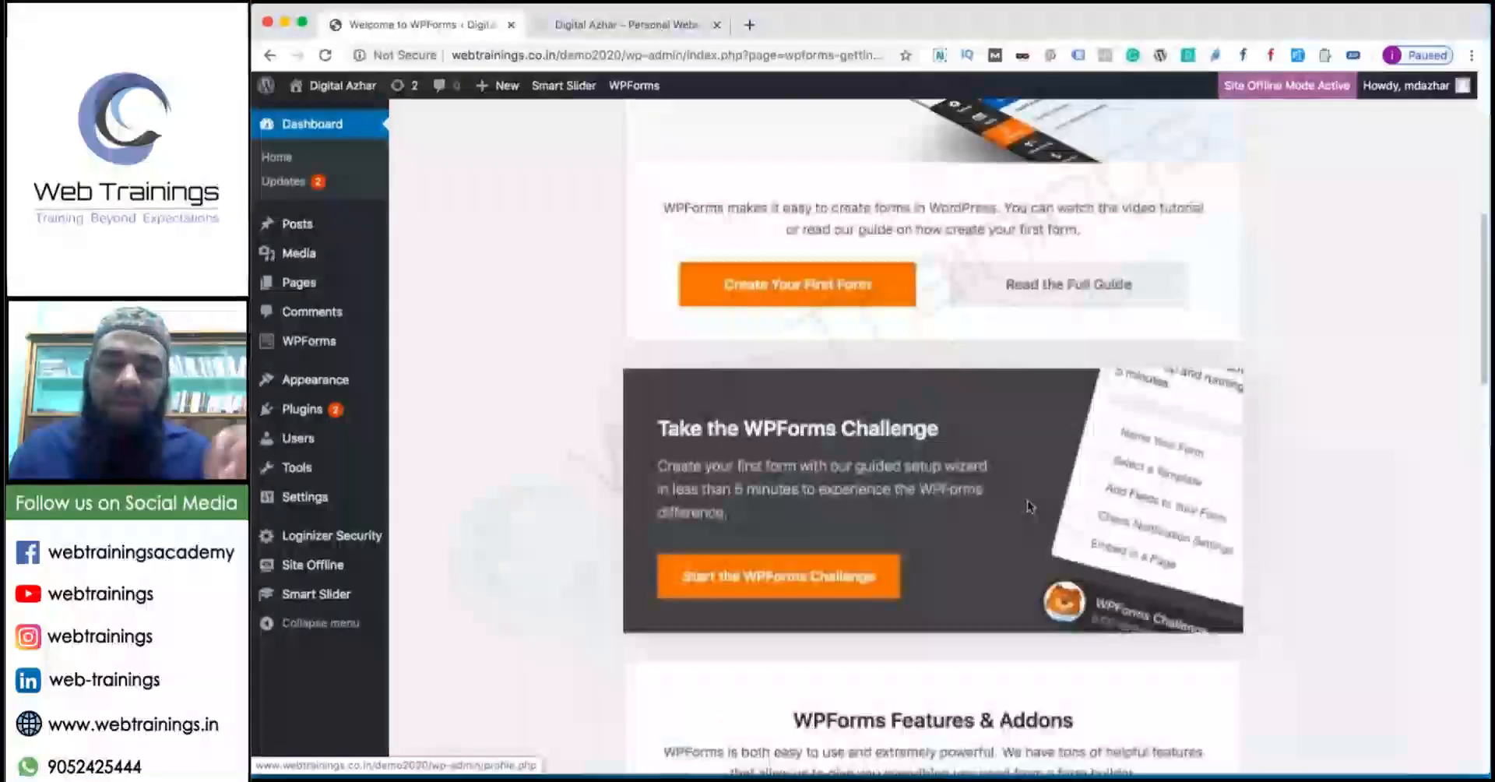
scroll(1026, 505, "down", 8)
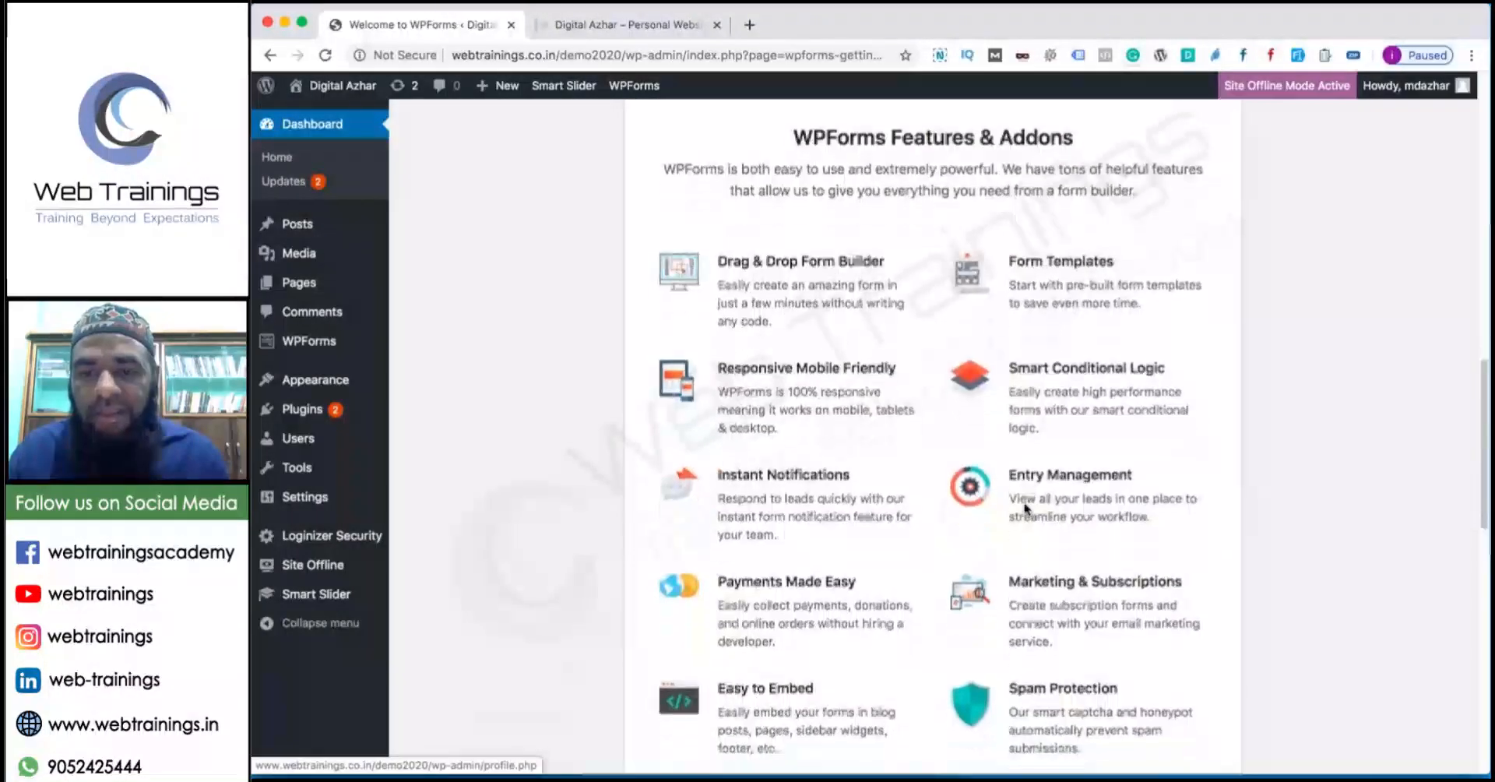
scroll(1025, 508, "down", 4)
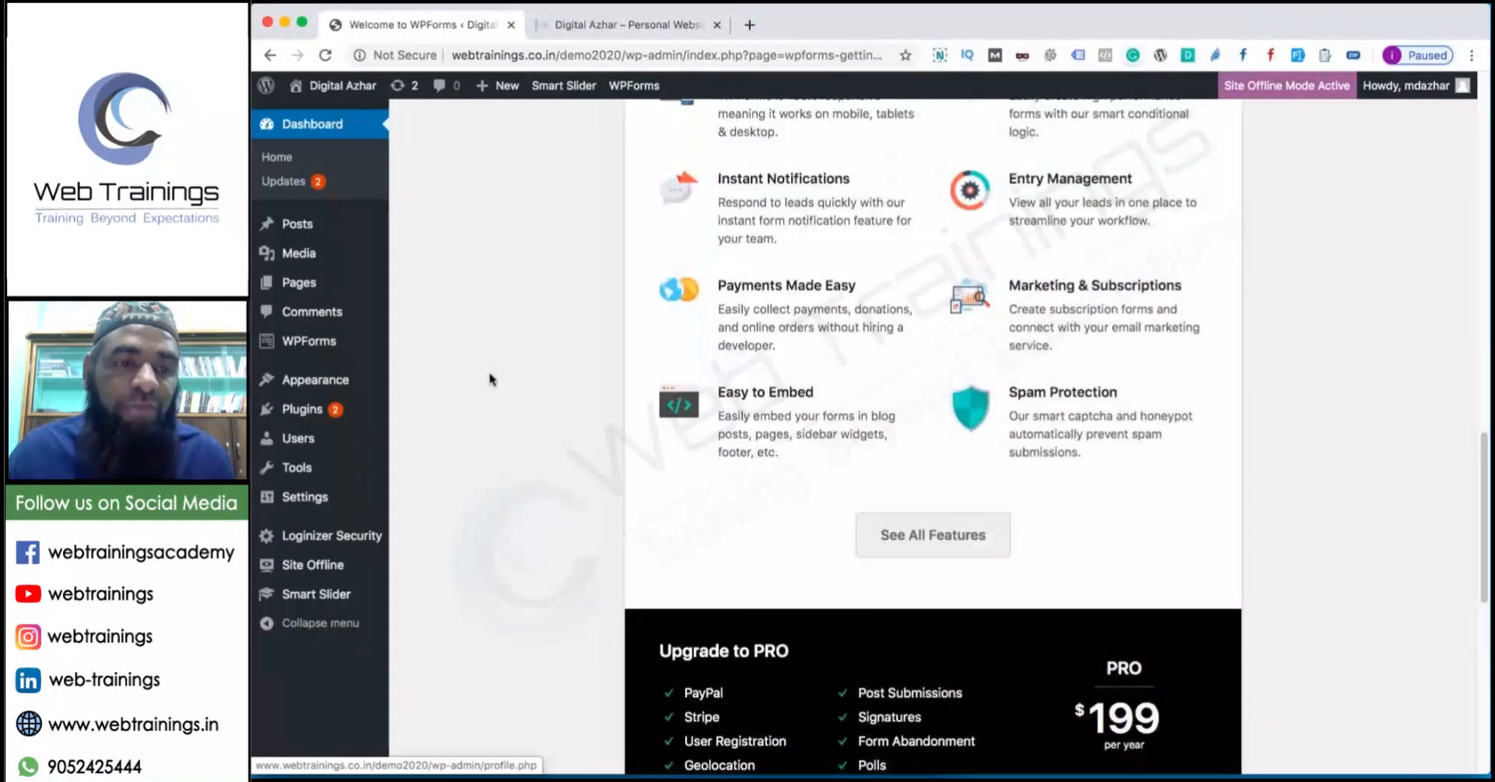
left_click(419, 349)
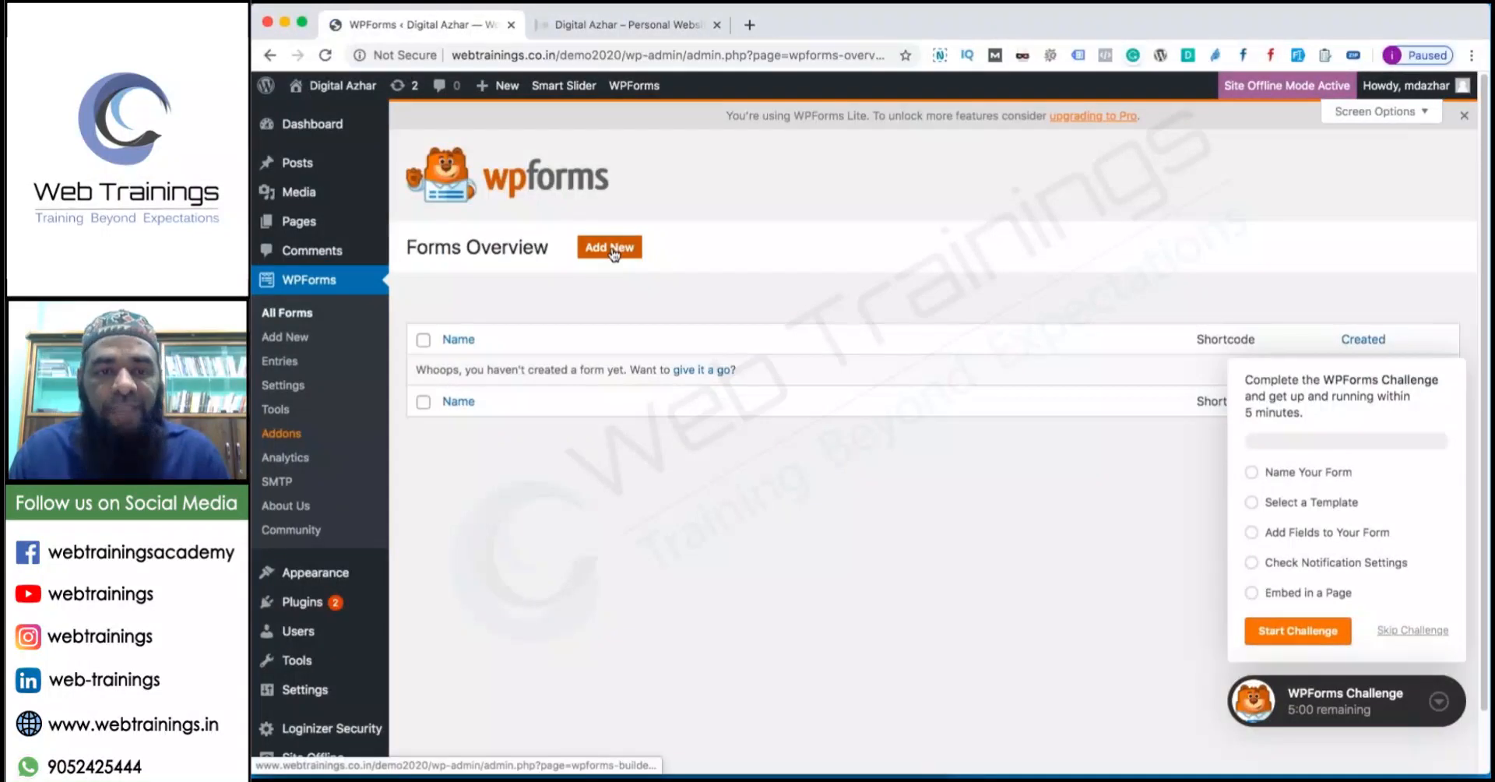
Create a WPForms form named 'Contact Us' from the Simple Contact Form template.
left_click(614, 251)
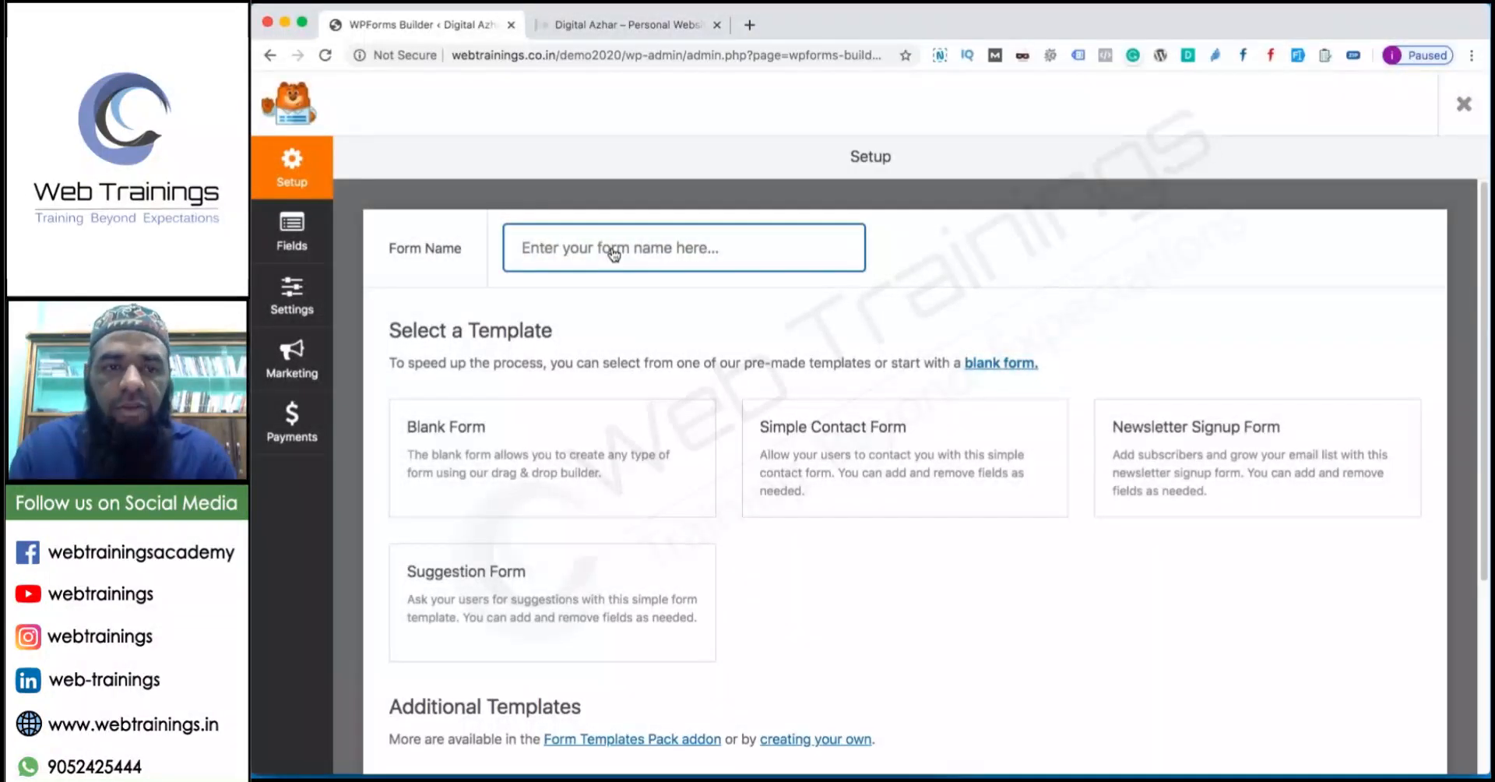
type("Cont")
type("et")
key("BackSpace")
key("BackSpace")
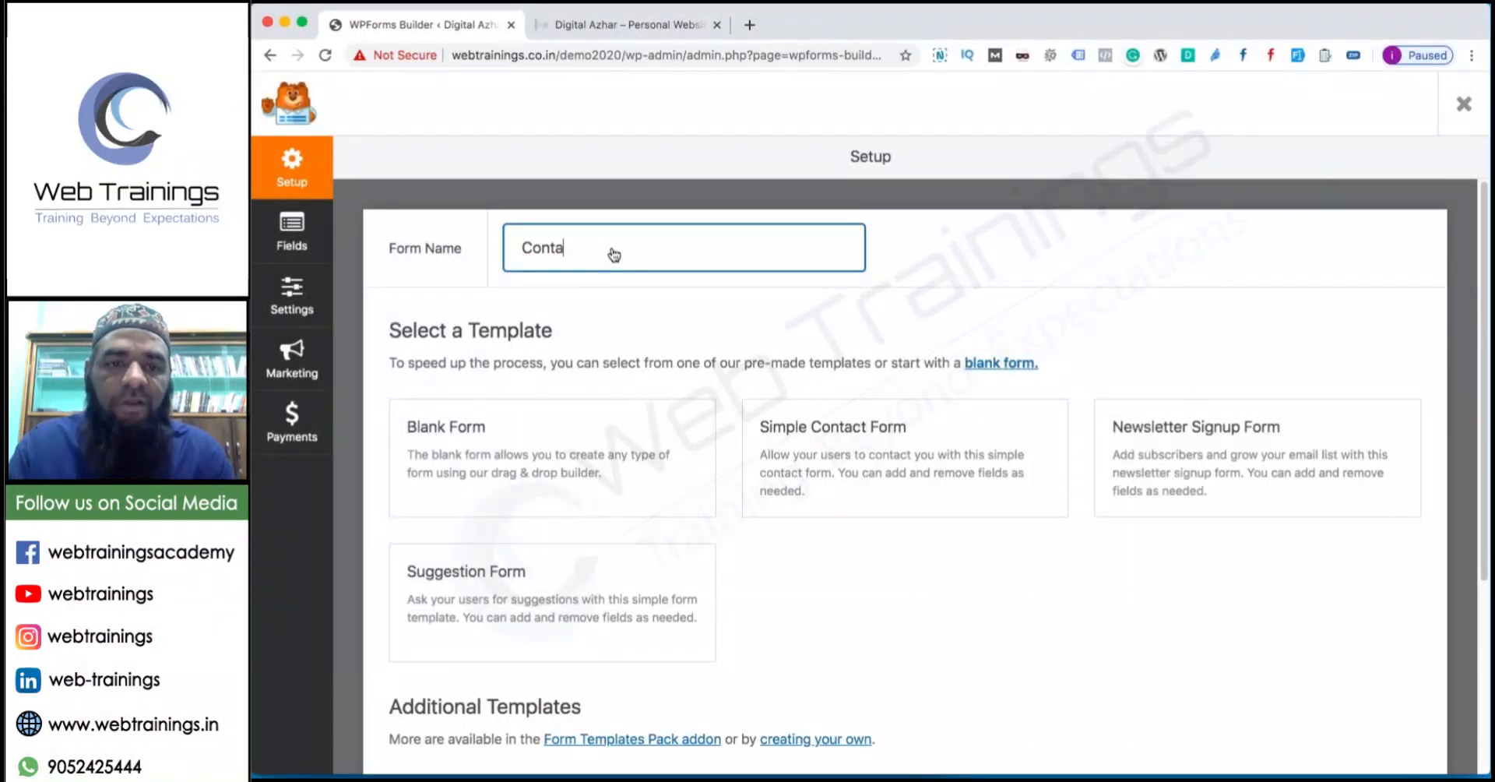
type("act Us")
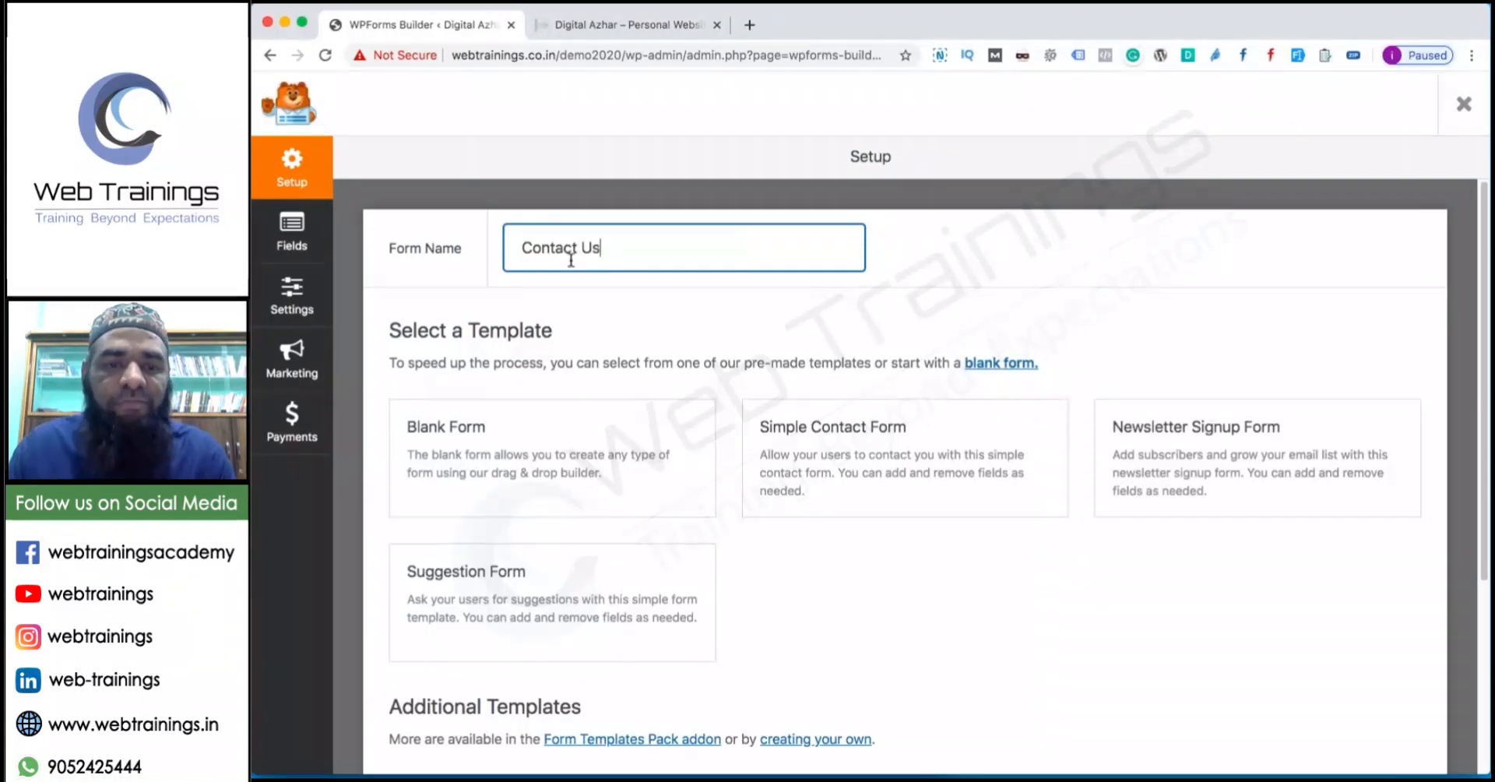
mouse_move(824, 468)
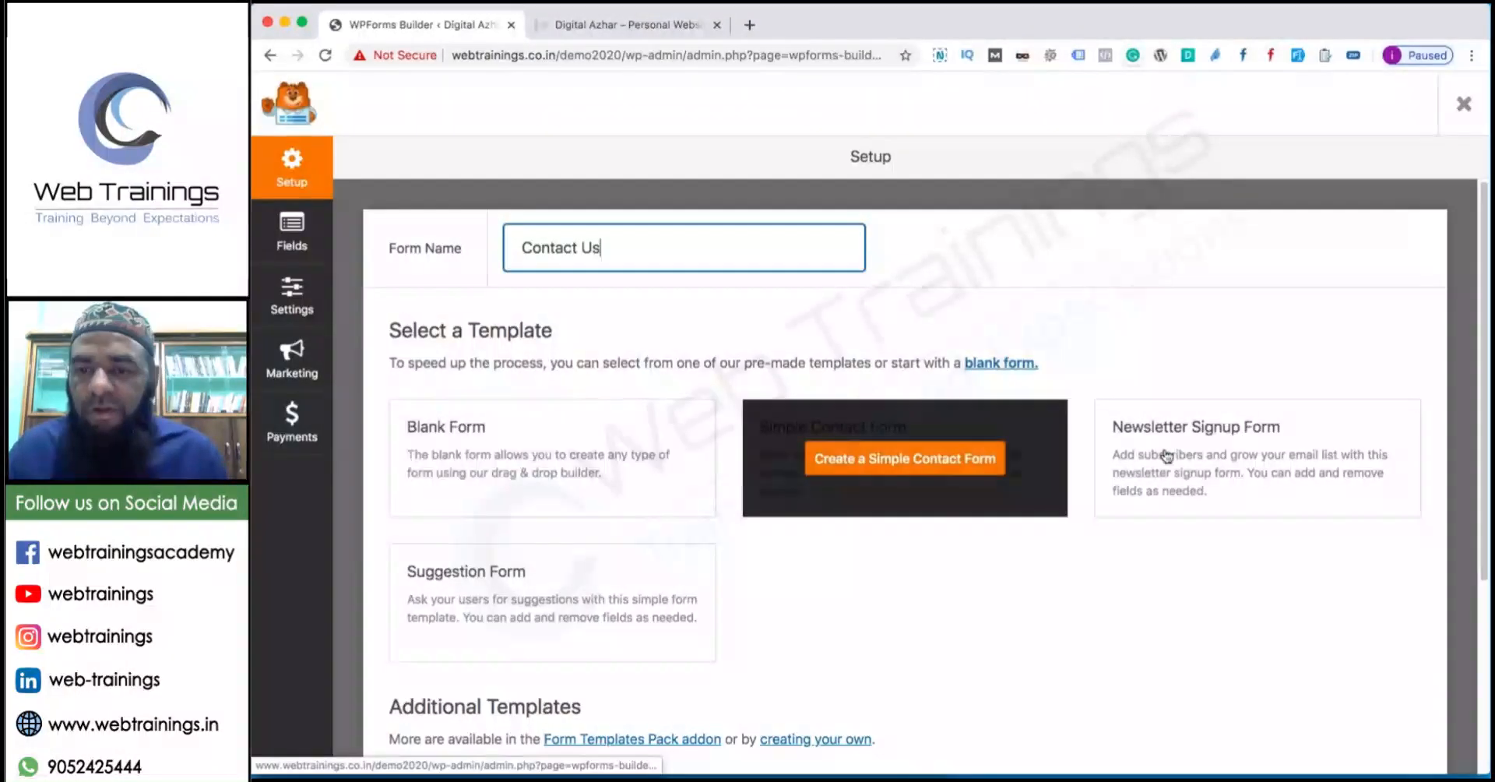
mouse_move(483, 604)
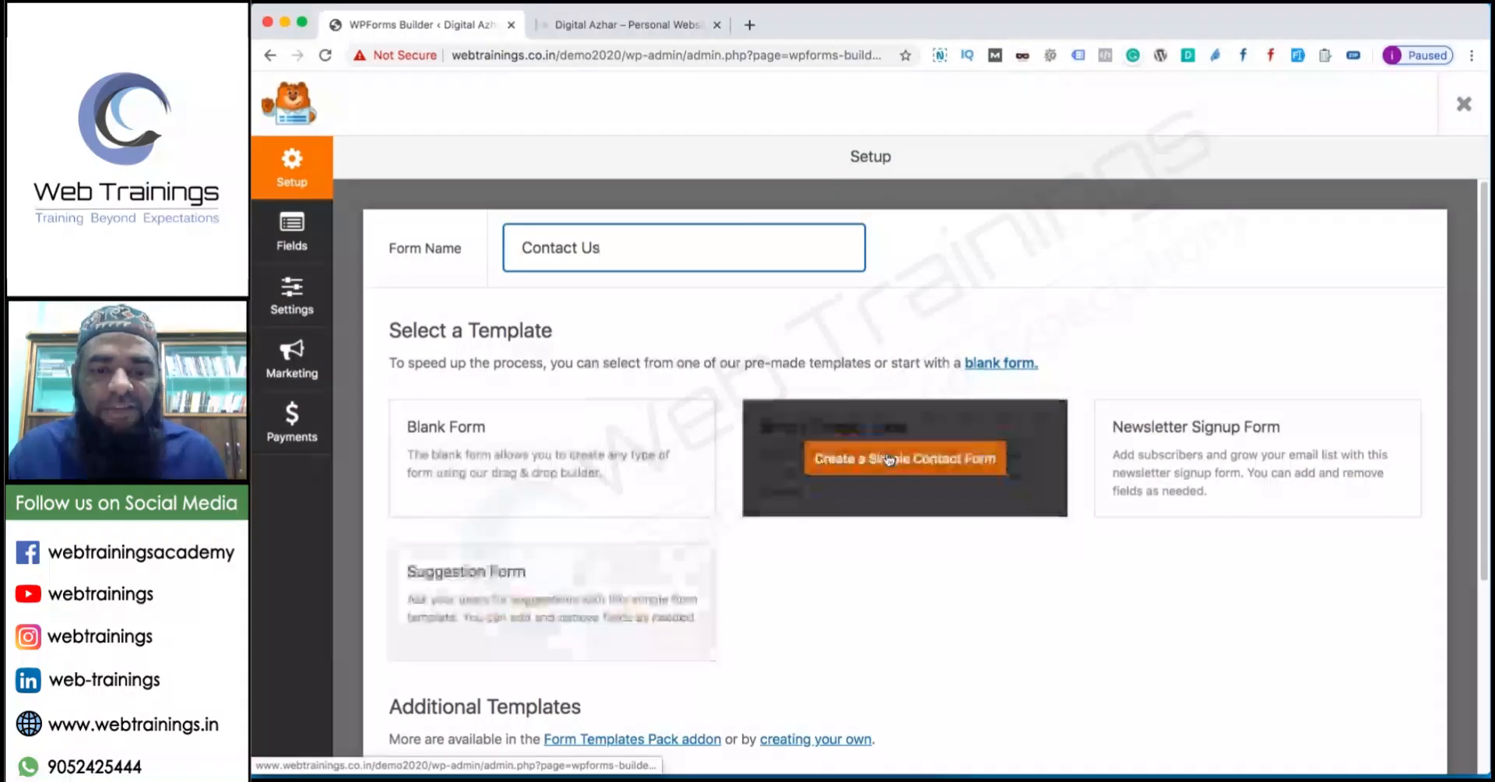
left_click(810, 461)
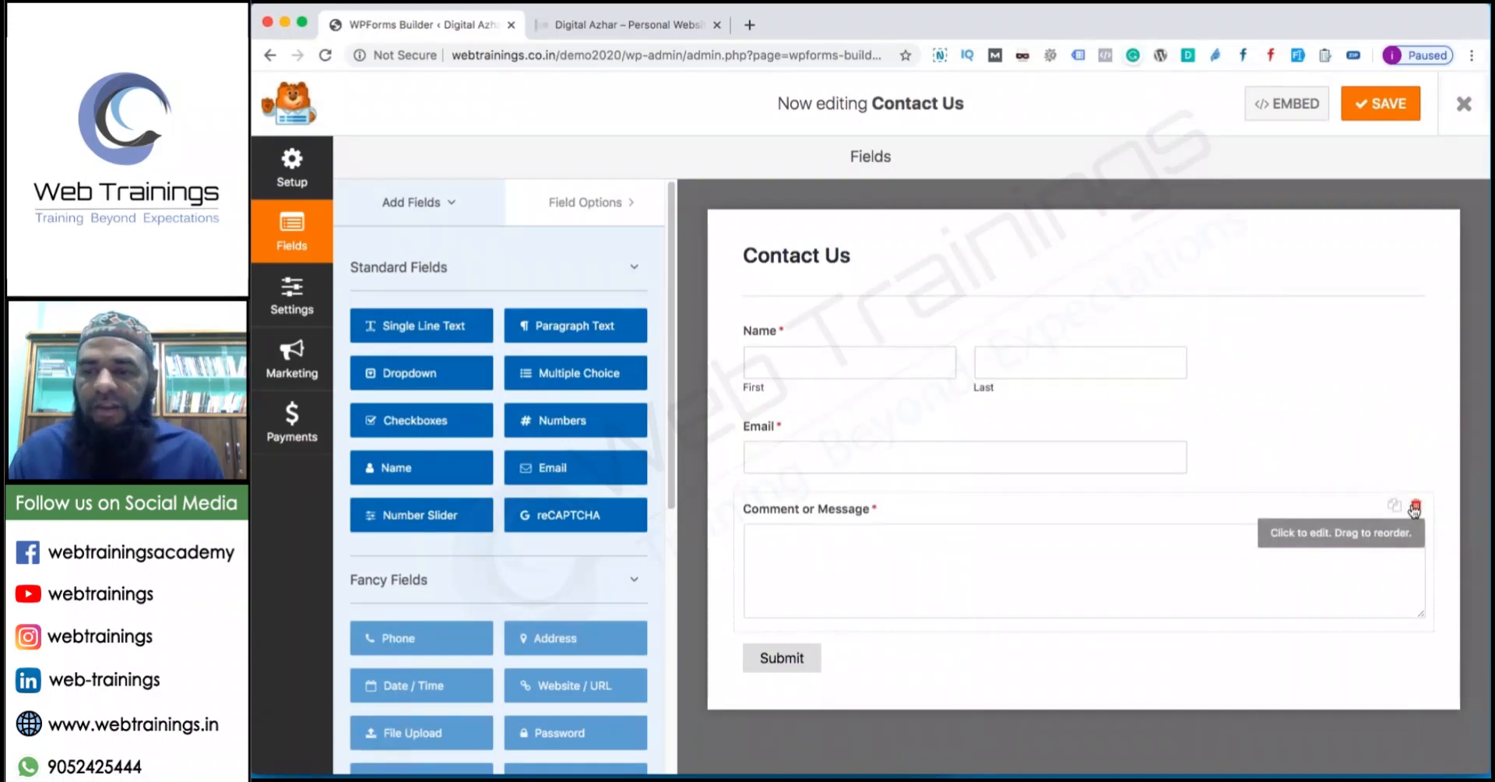
Delete the Comment field and add a required Numbers field labelled 'Phone' below Email.
left_click(1416, 505)
left_click(827, 484)
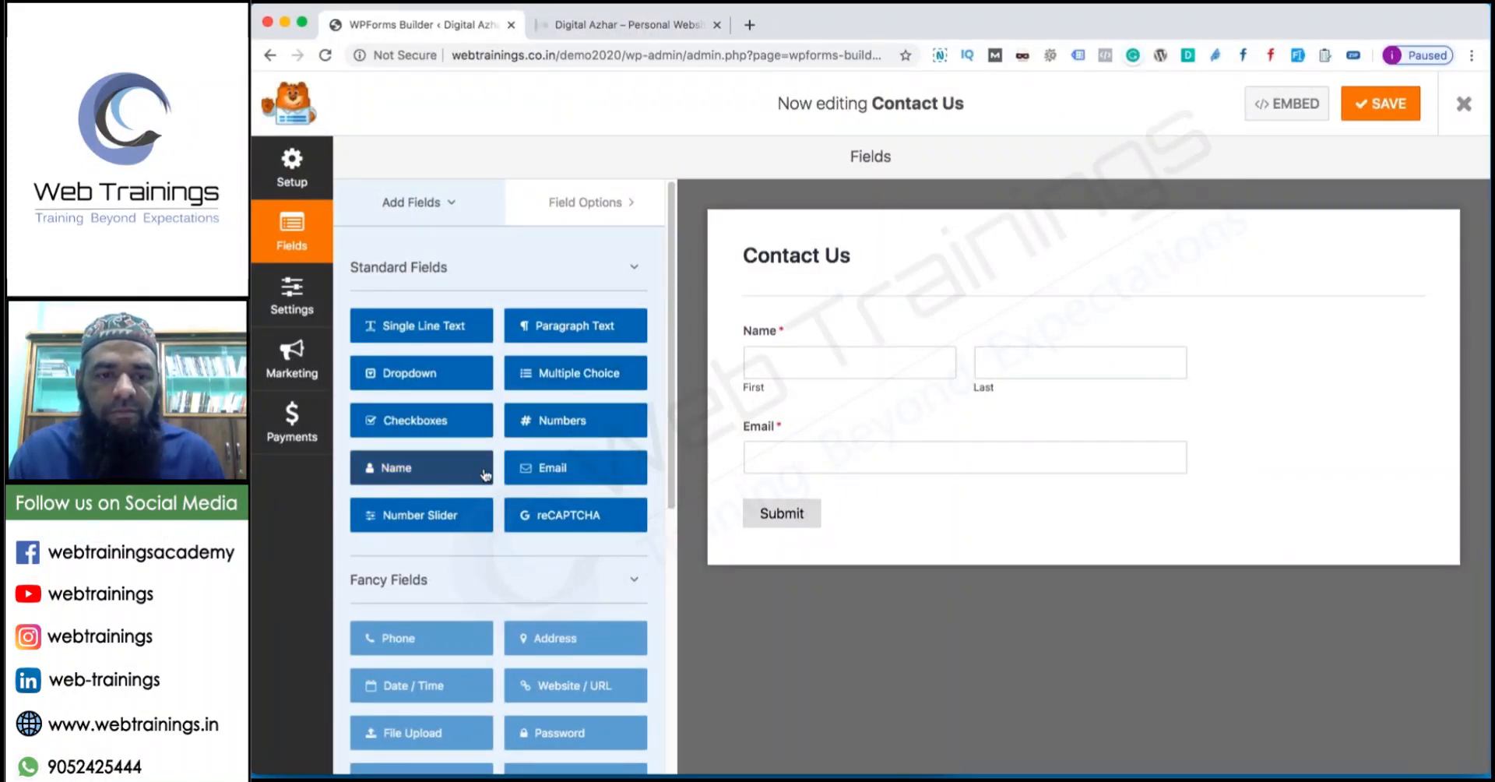
left_click_drag(594, 424, 827, 490)
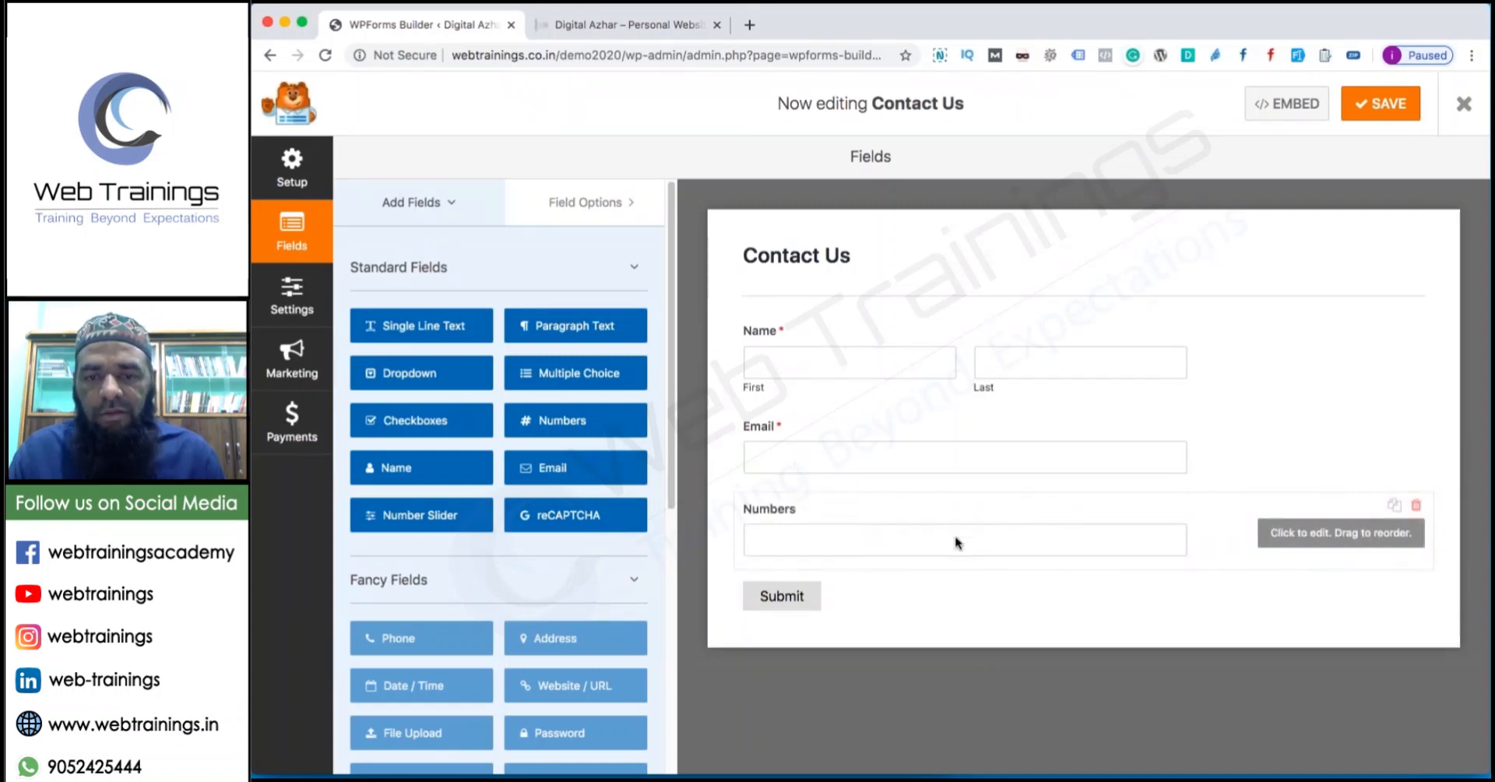
left_click(1293, 539)
double_click(451, 341)
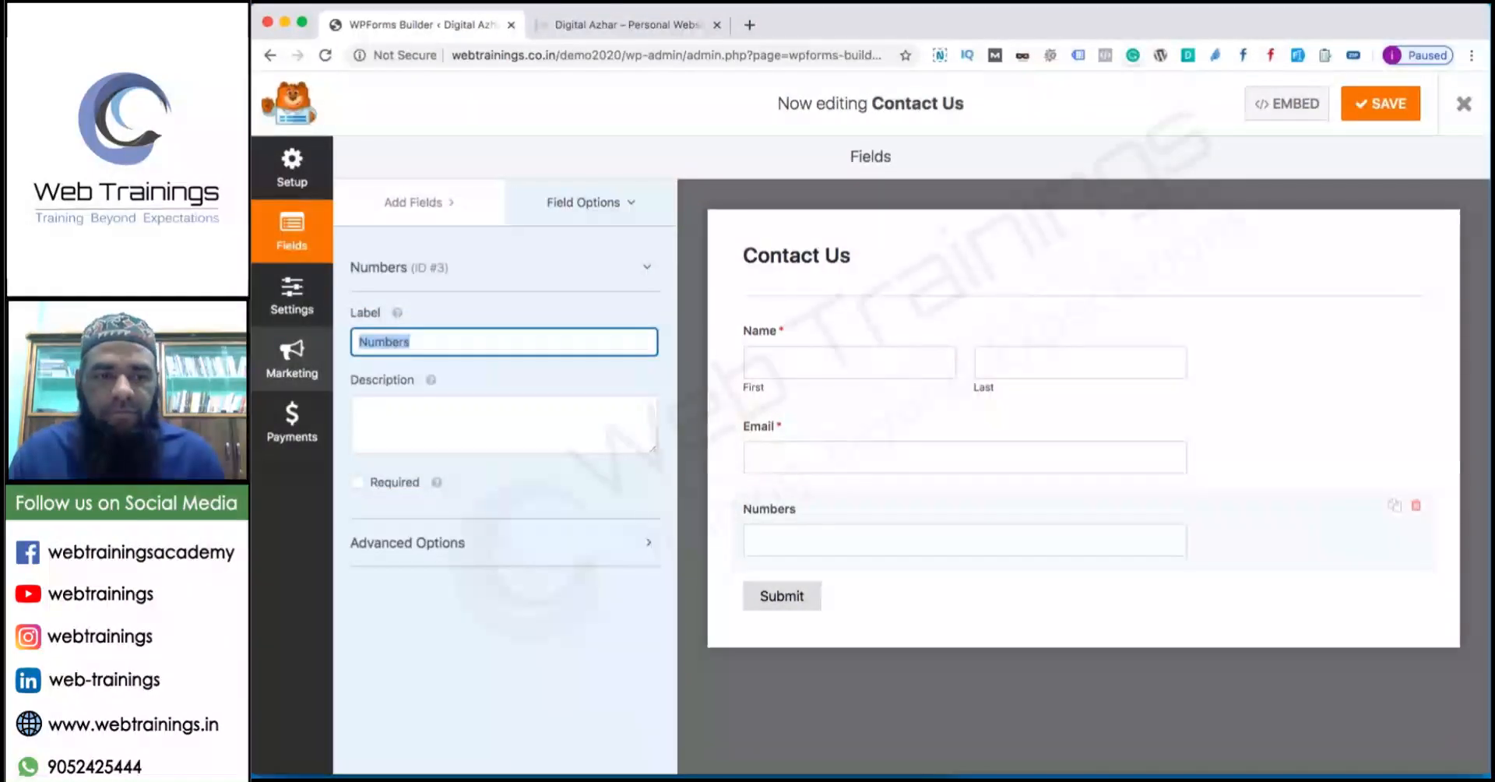
type("Phone")
key("Tab")
key("Tab")
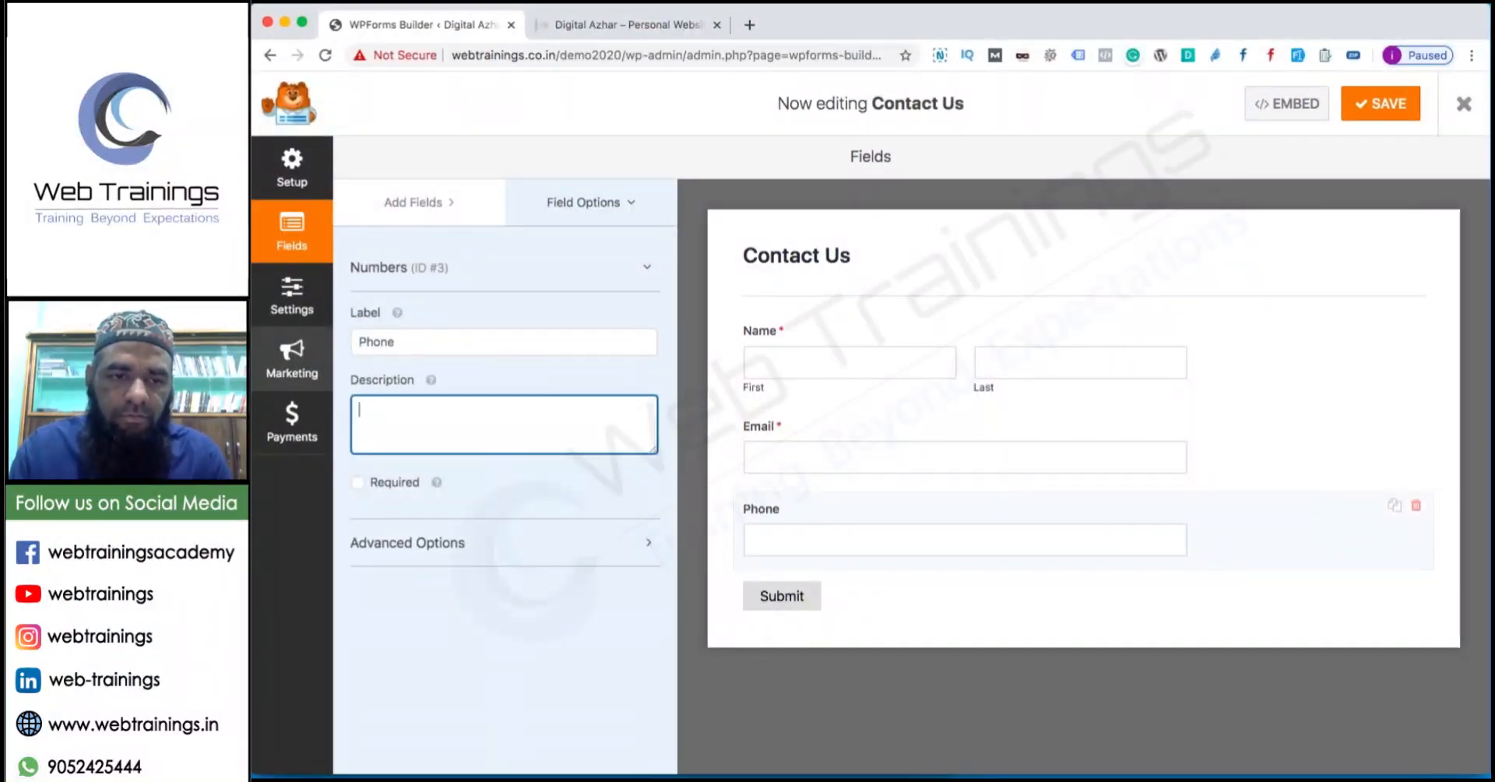
left_click(357, 482)
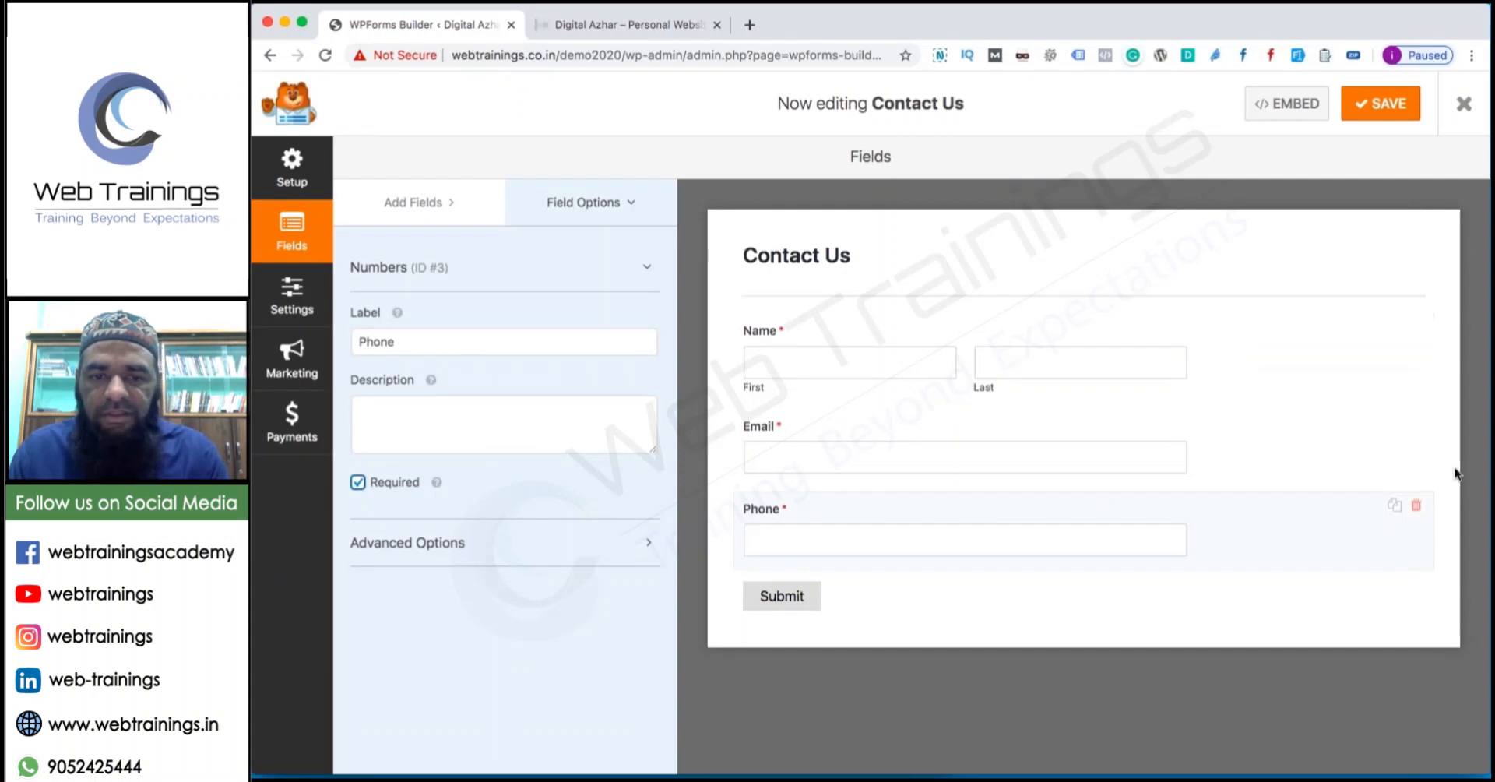
Review the Email and Name field options, leaving email confirmation off, and save the form.
left_click(1365, 476)
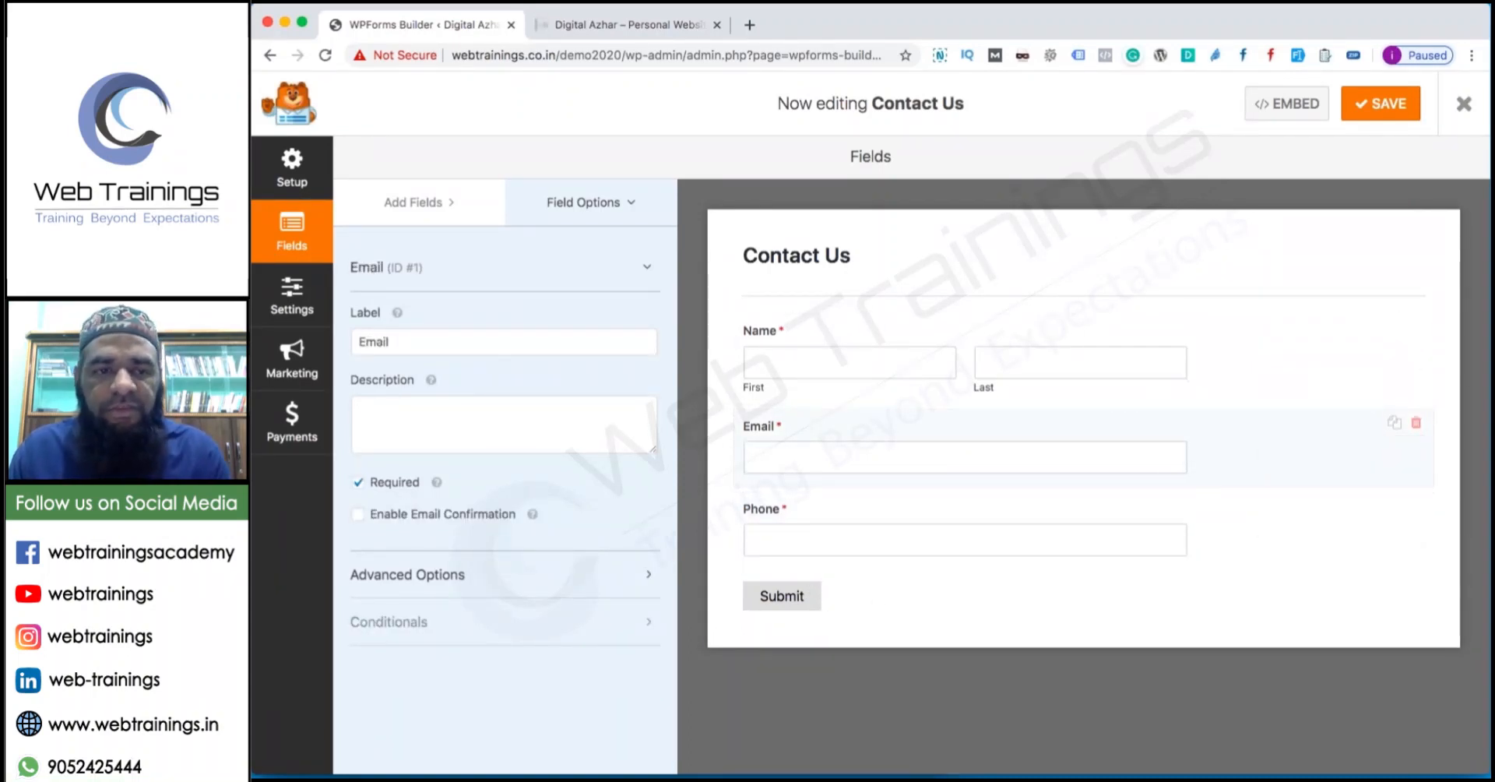
left_click(430, 518)
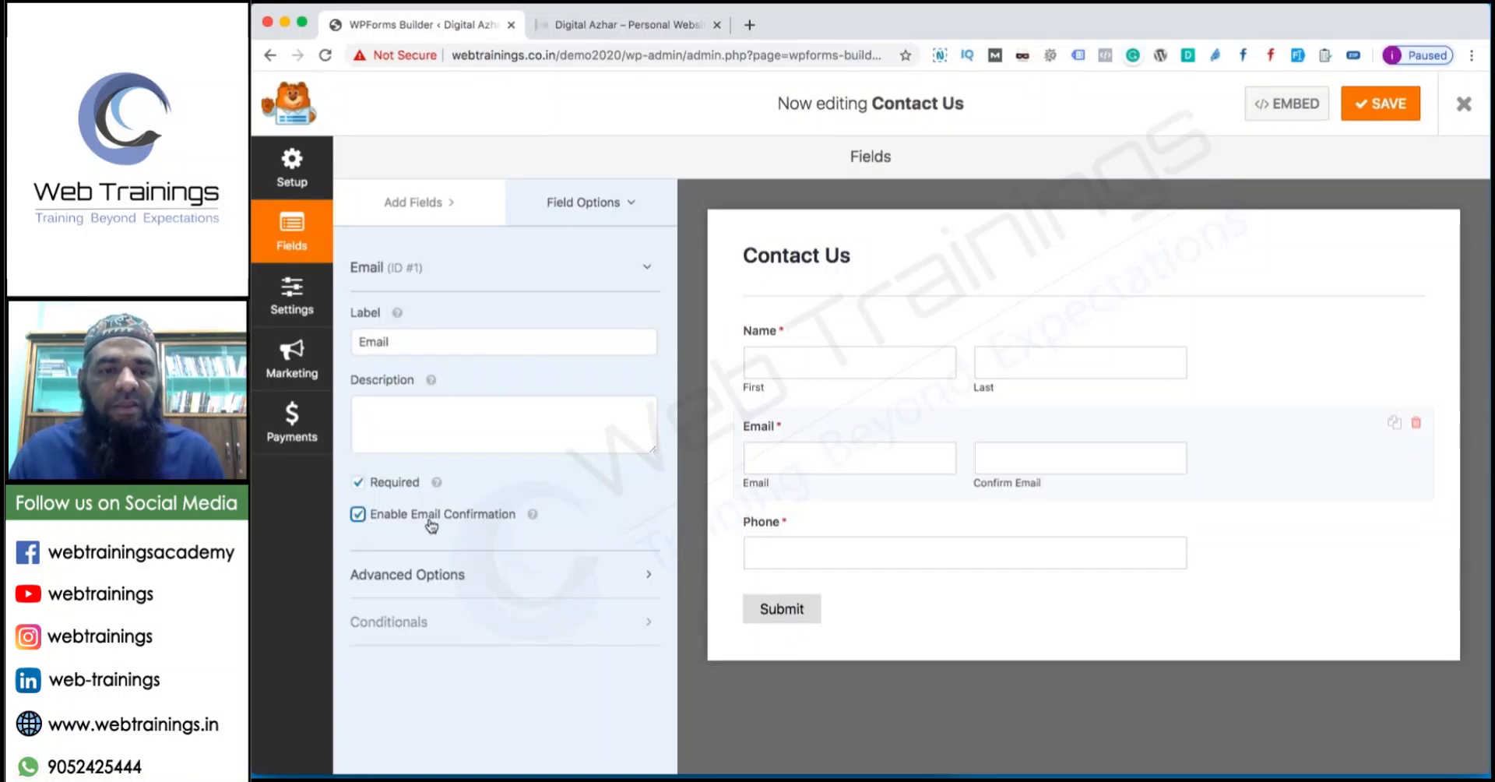
left_click(372, 522)
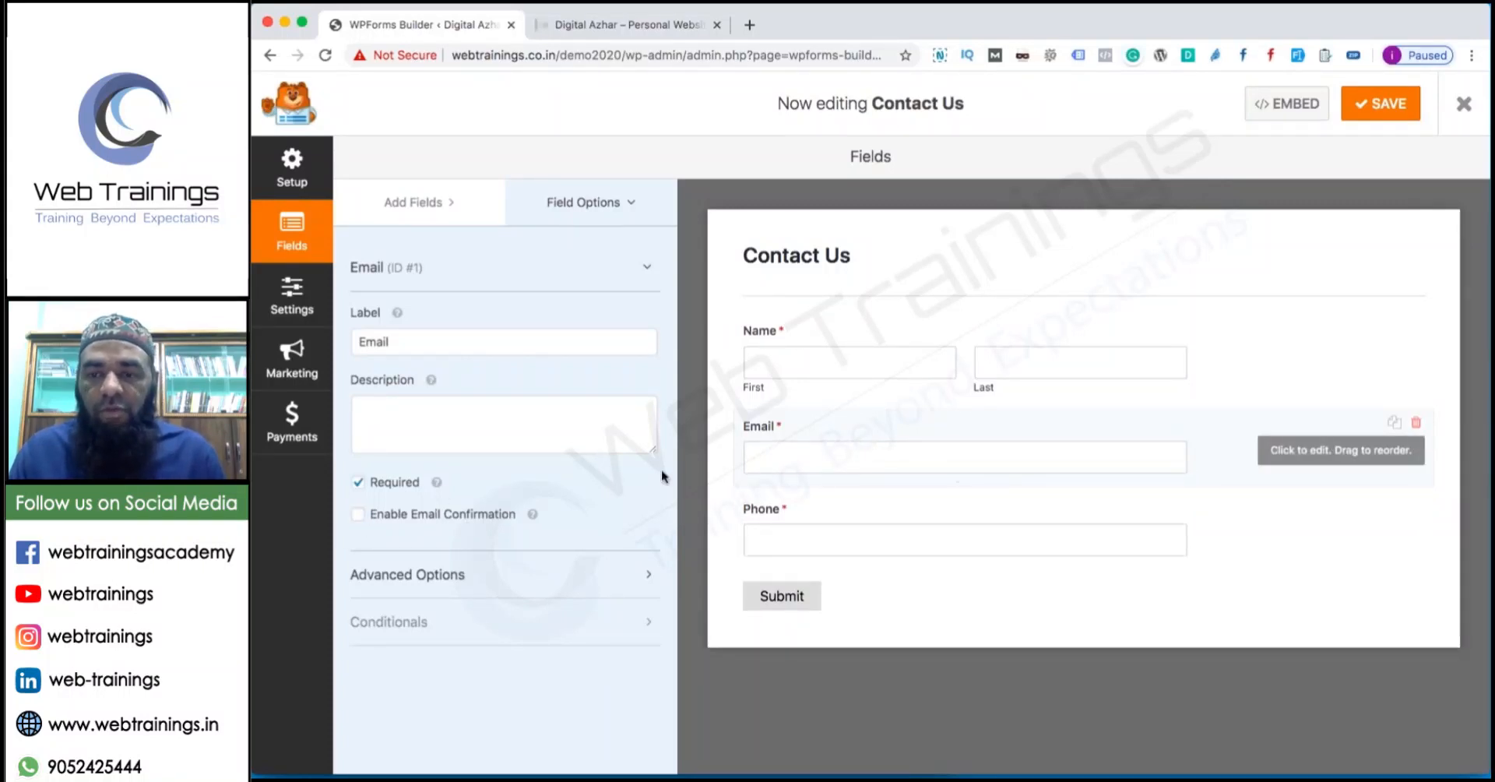
left_click(427, 590)
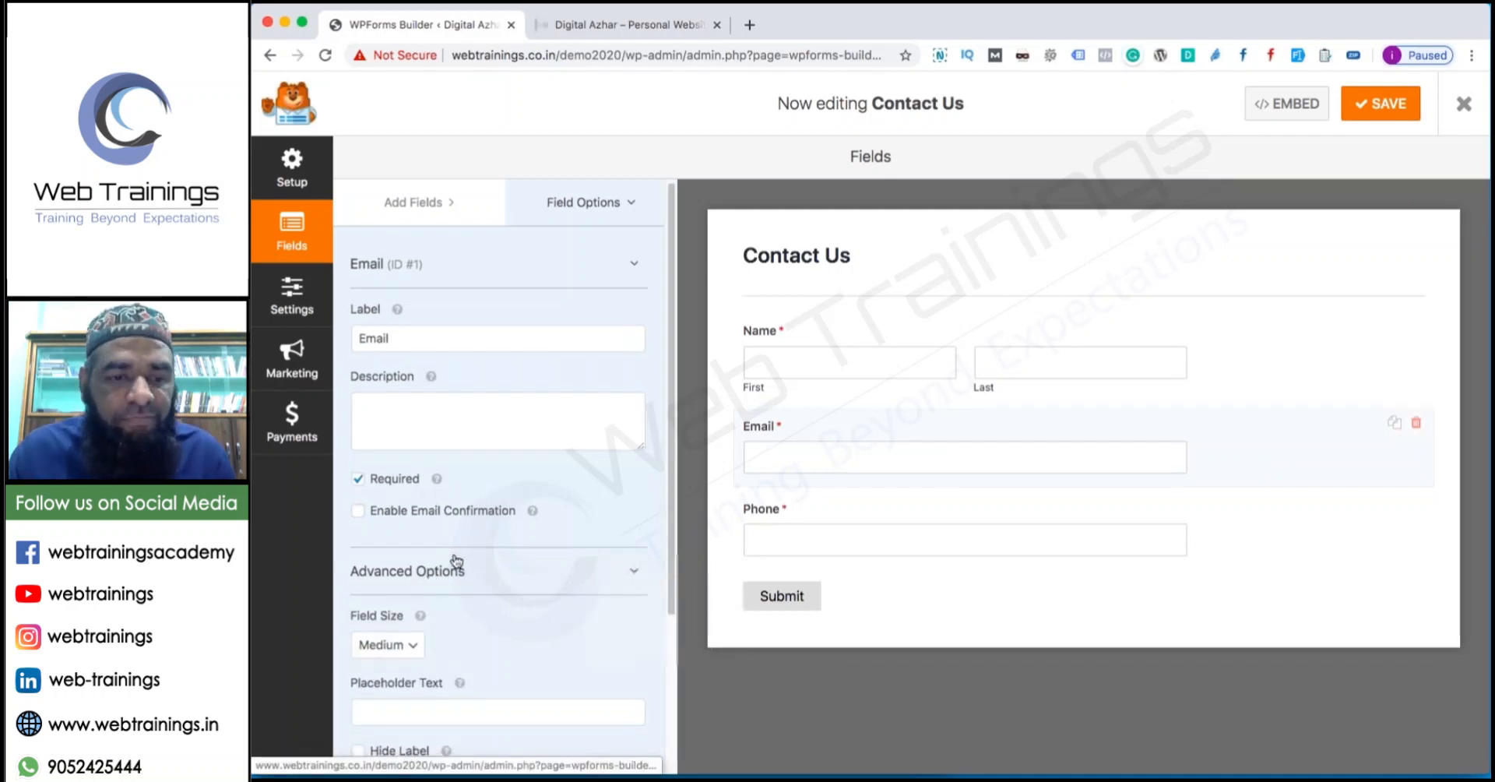
scroll(425, 569, "down", 3)
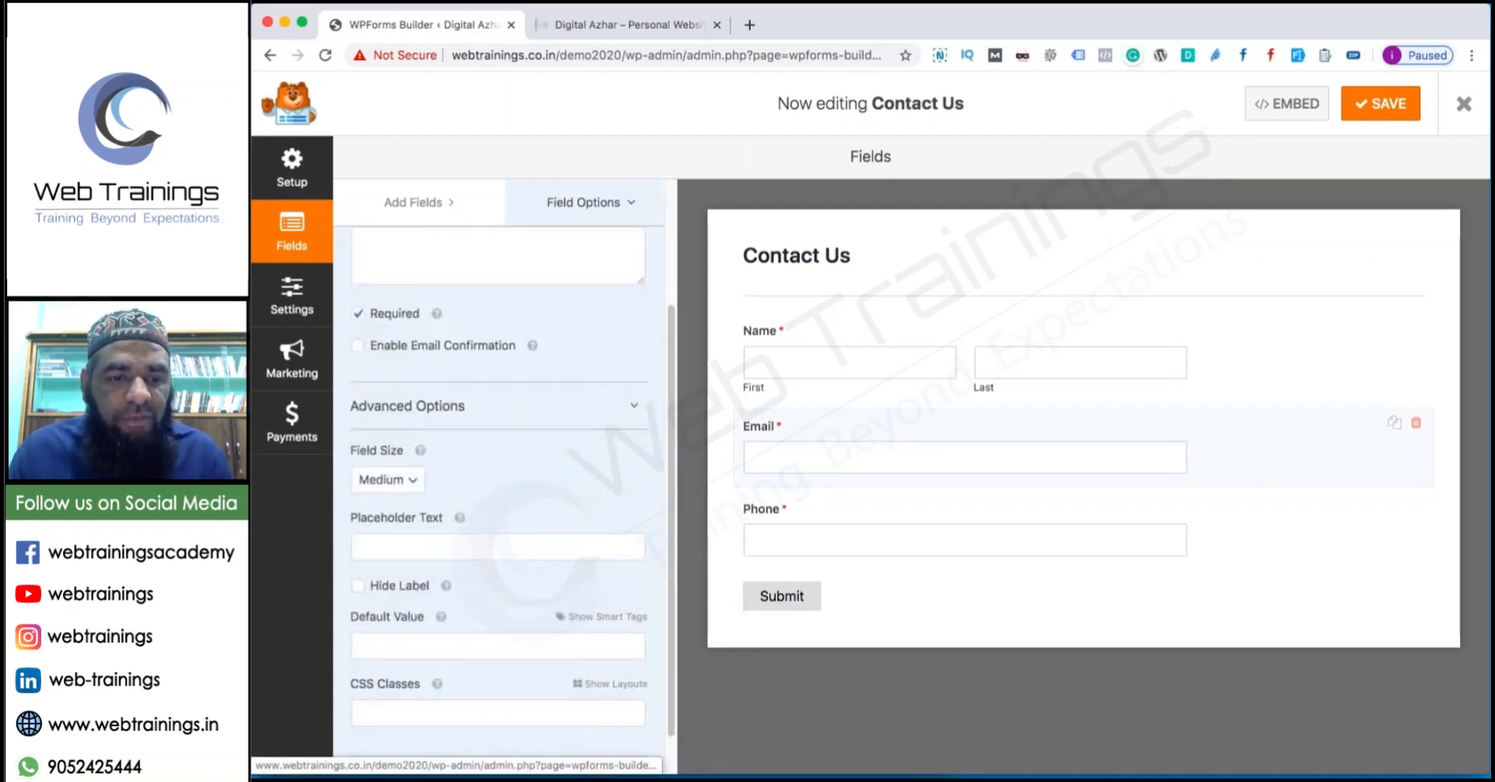
left_click(550, 204)
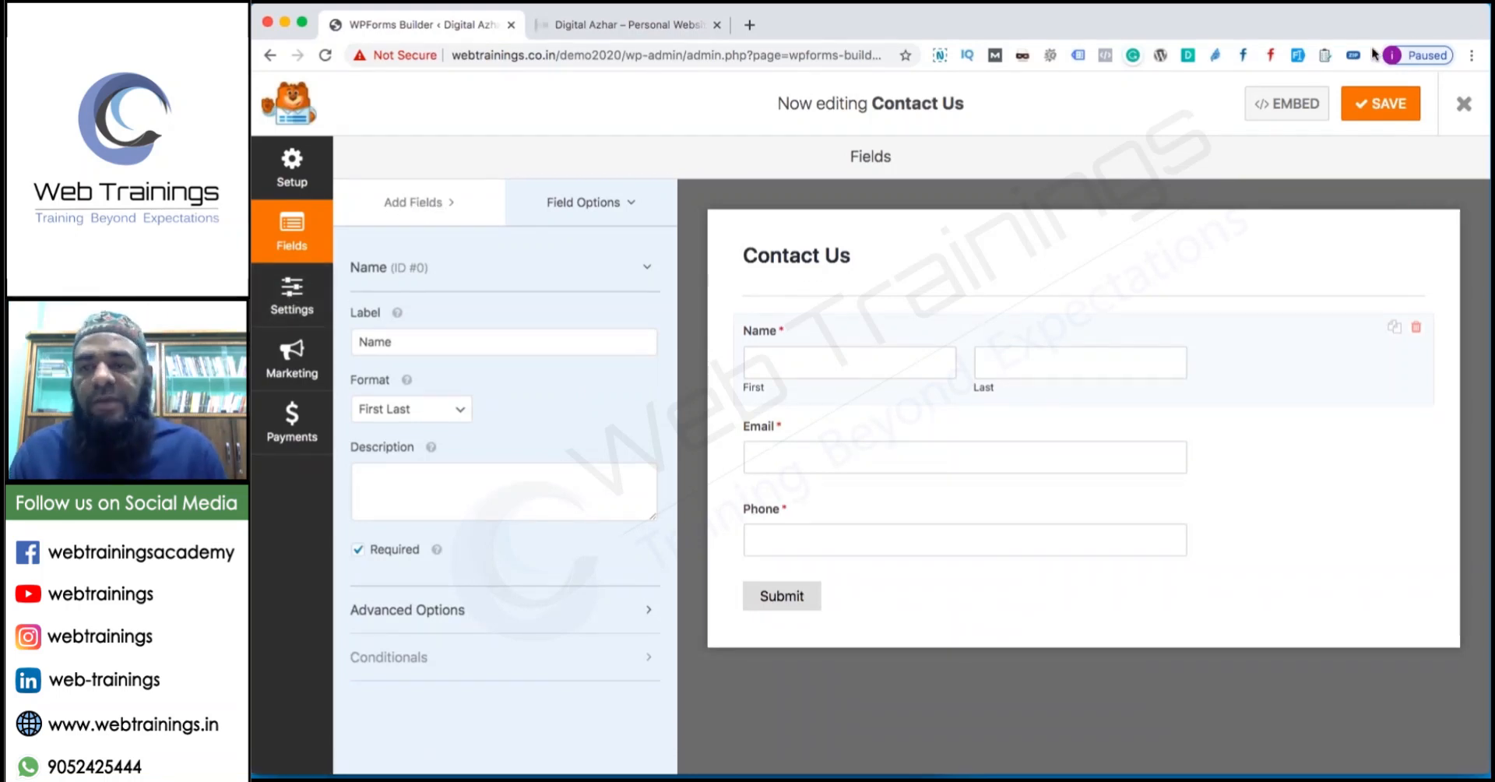
left_click(1345, 115)
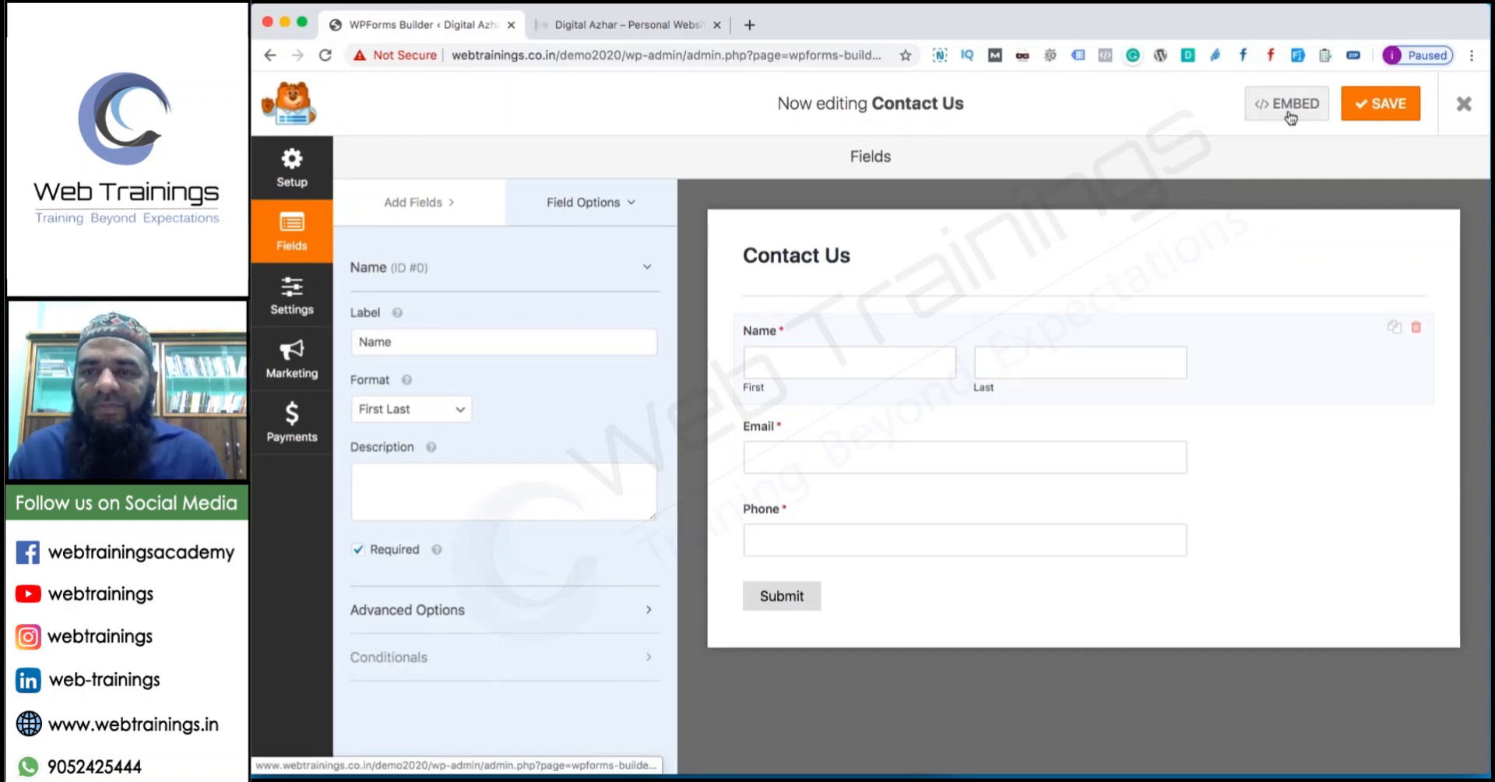
Open the form's Settings > Confirmations and dismiss the Conversational Forms pro notice.
left_click(294, 294)
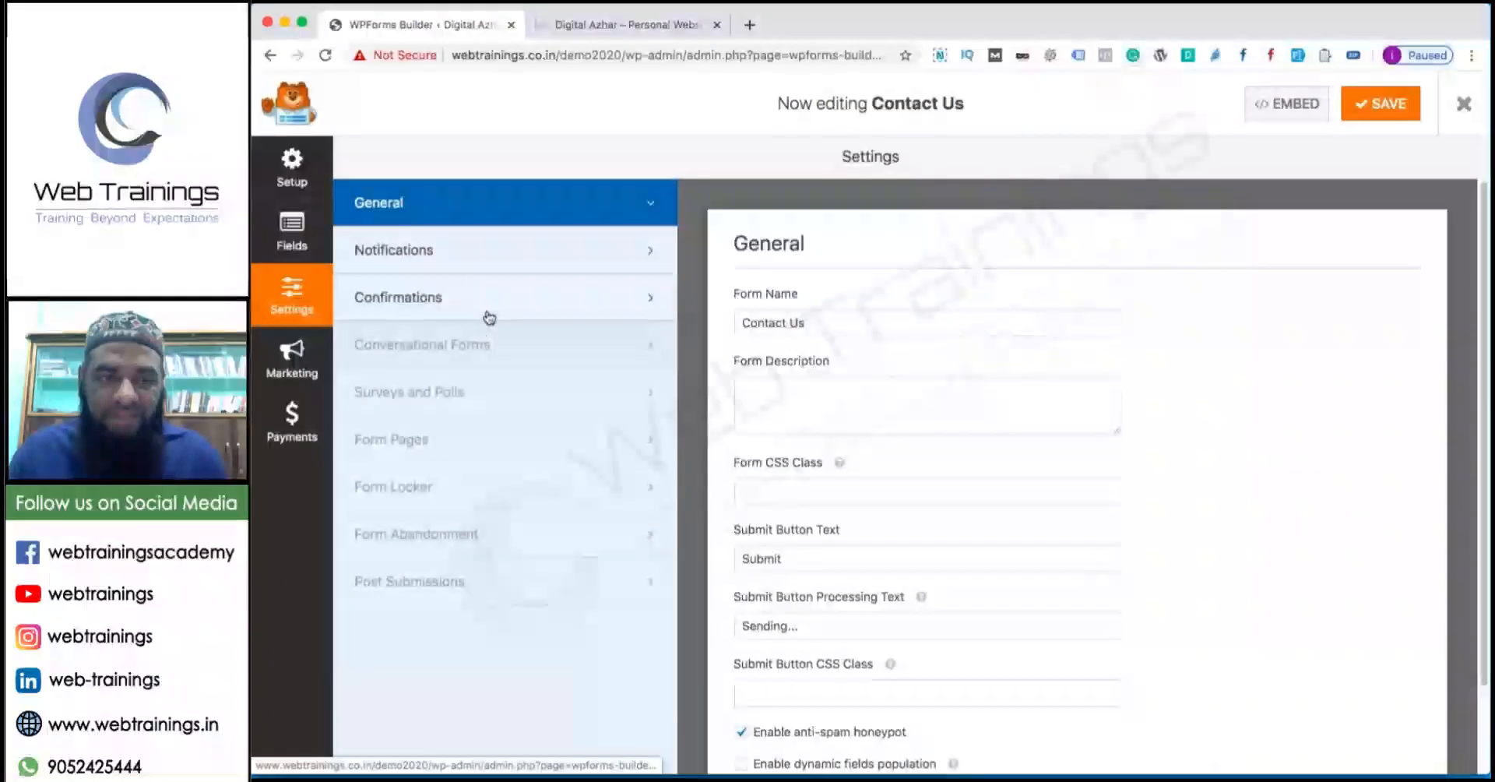
scroll(810, 402, "down", 2)
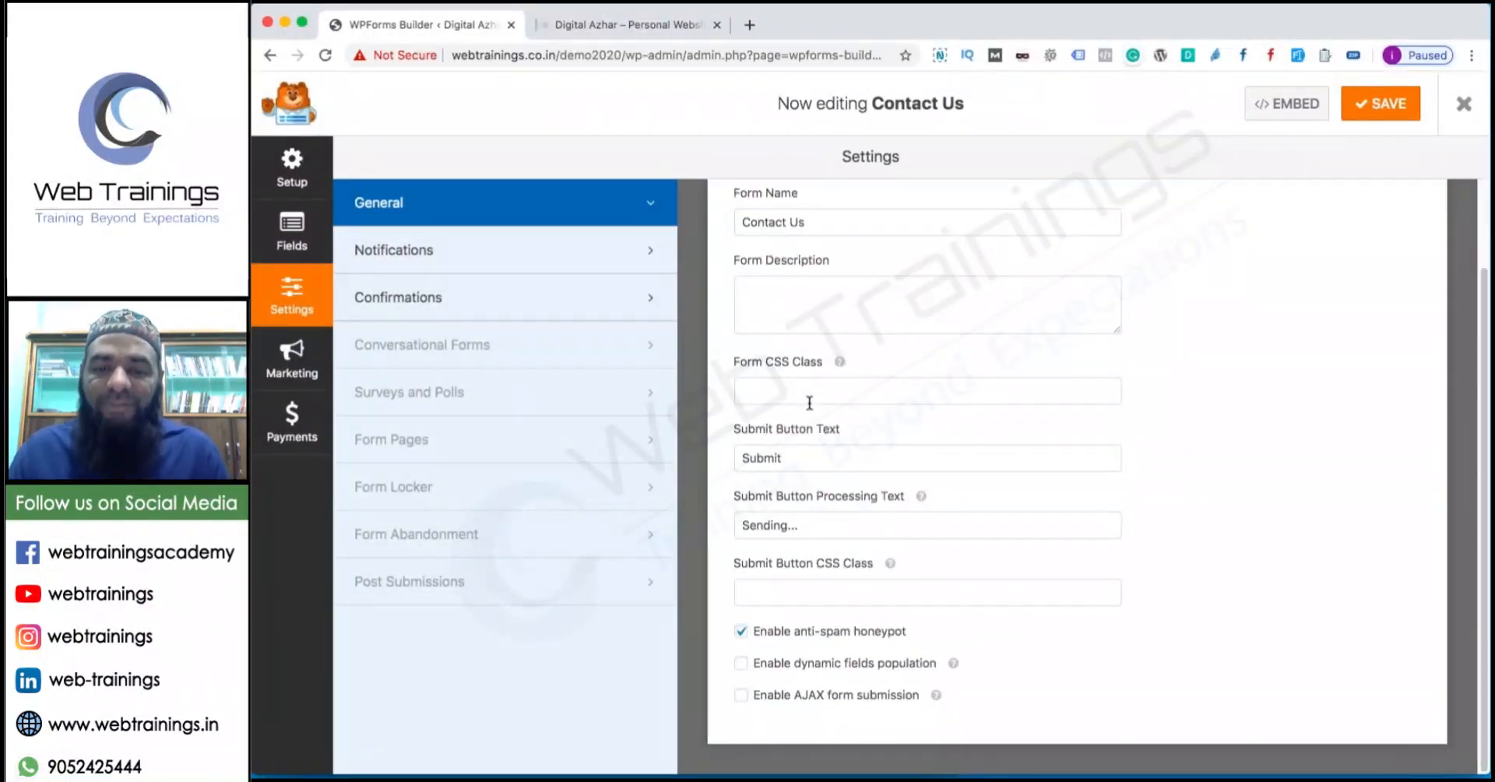
left_click(510, 305)
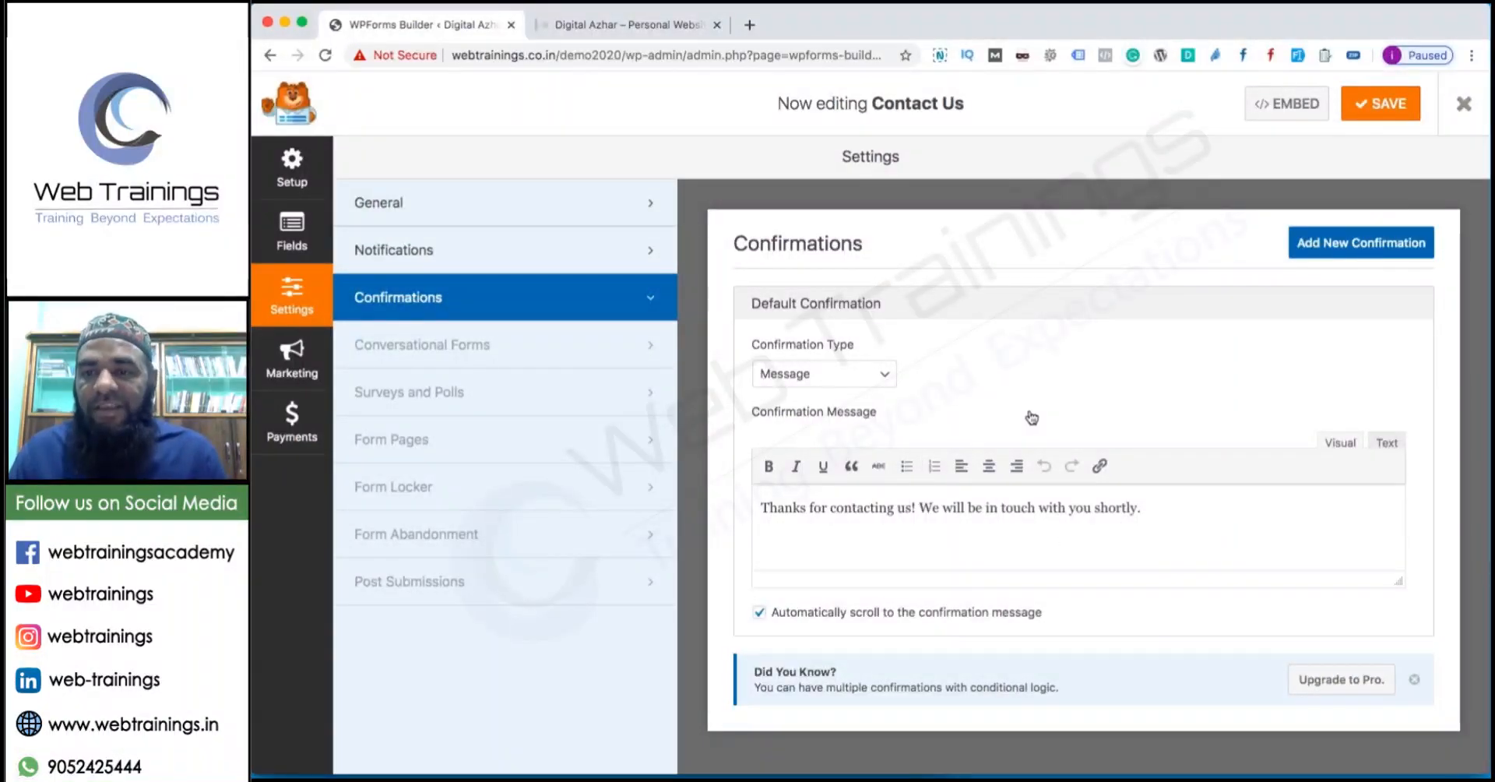
left_click(517, 348)
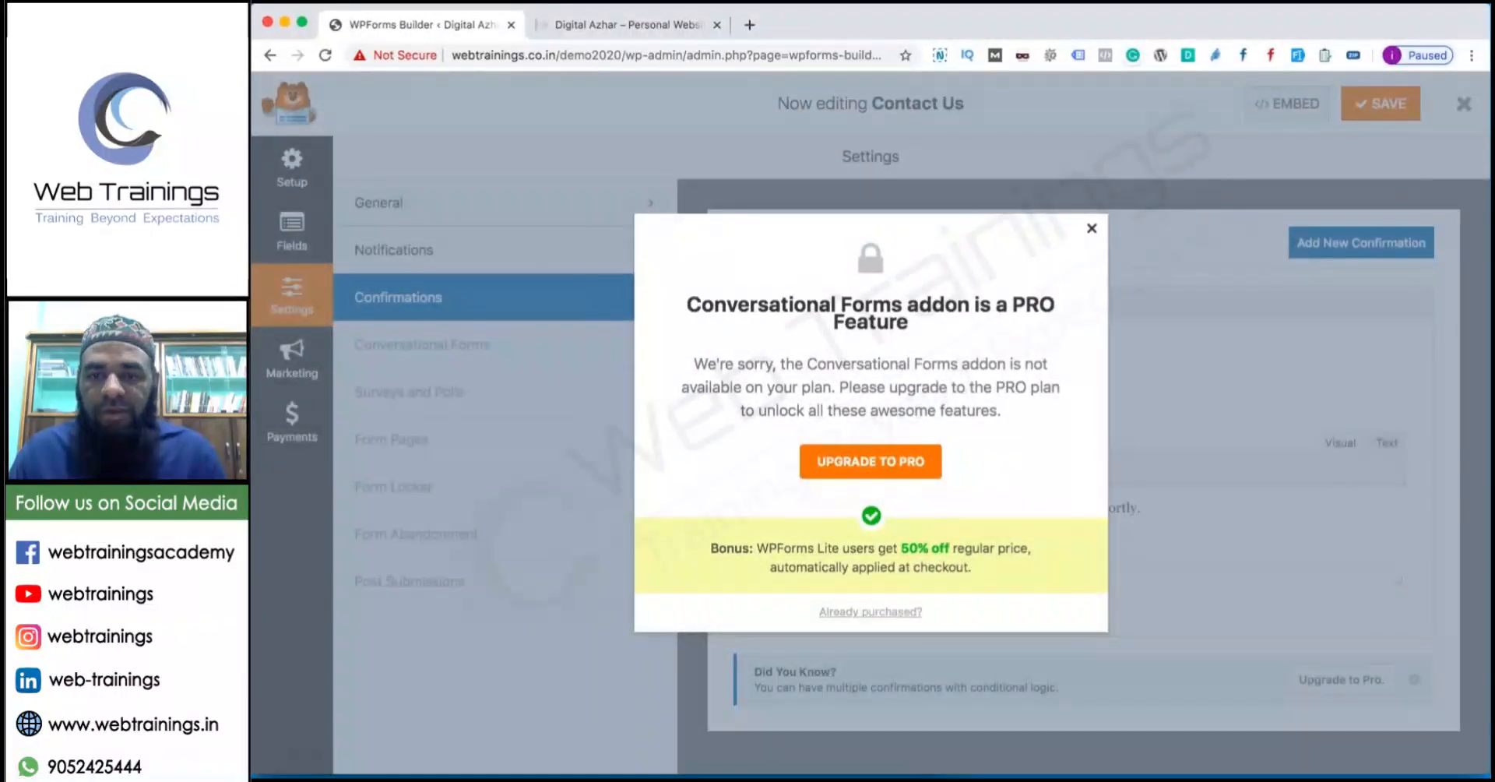
key("Escape")
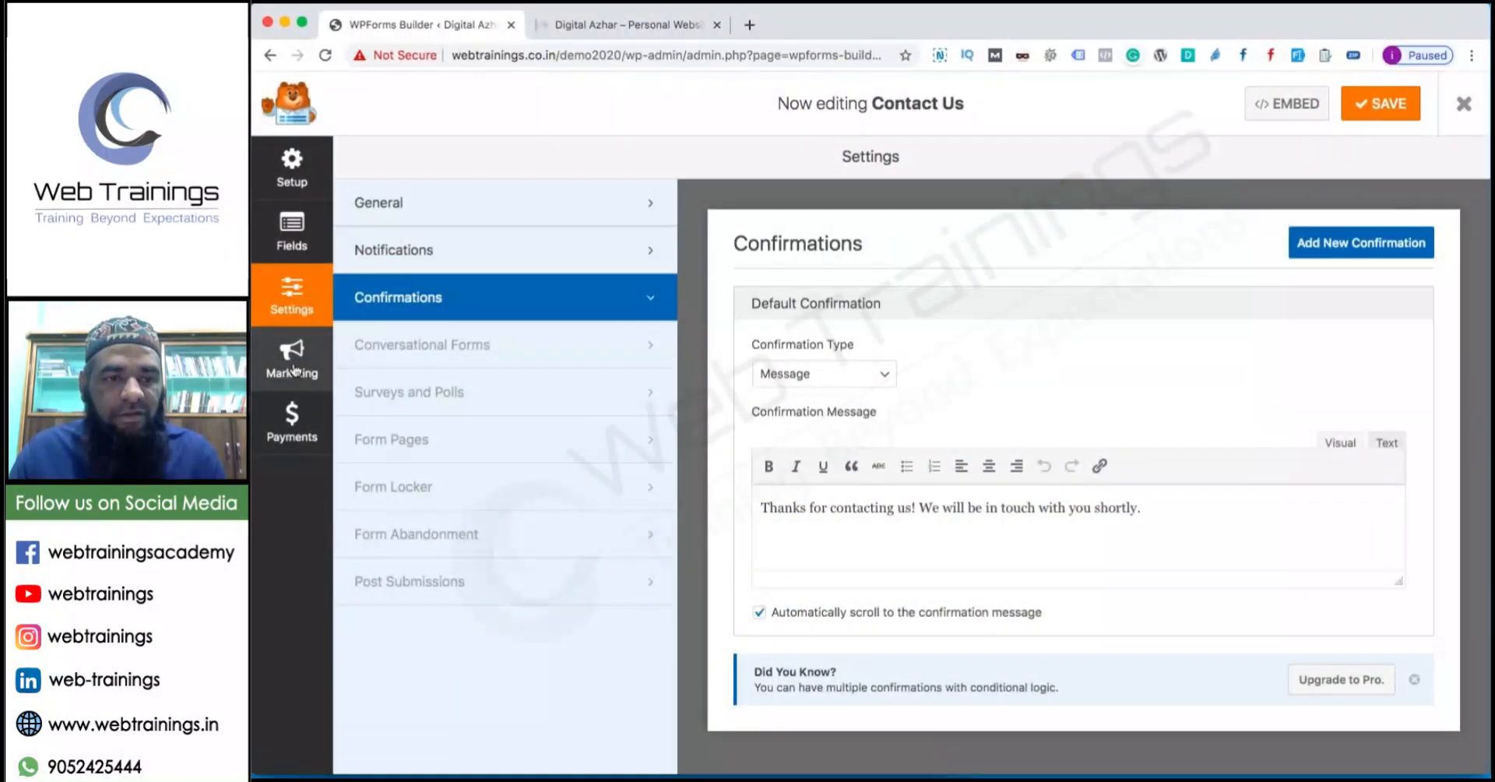
Browse the Setup and Fields screens, then return to the Confirmations settings.
left_click(293, 173)
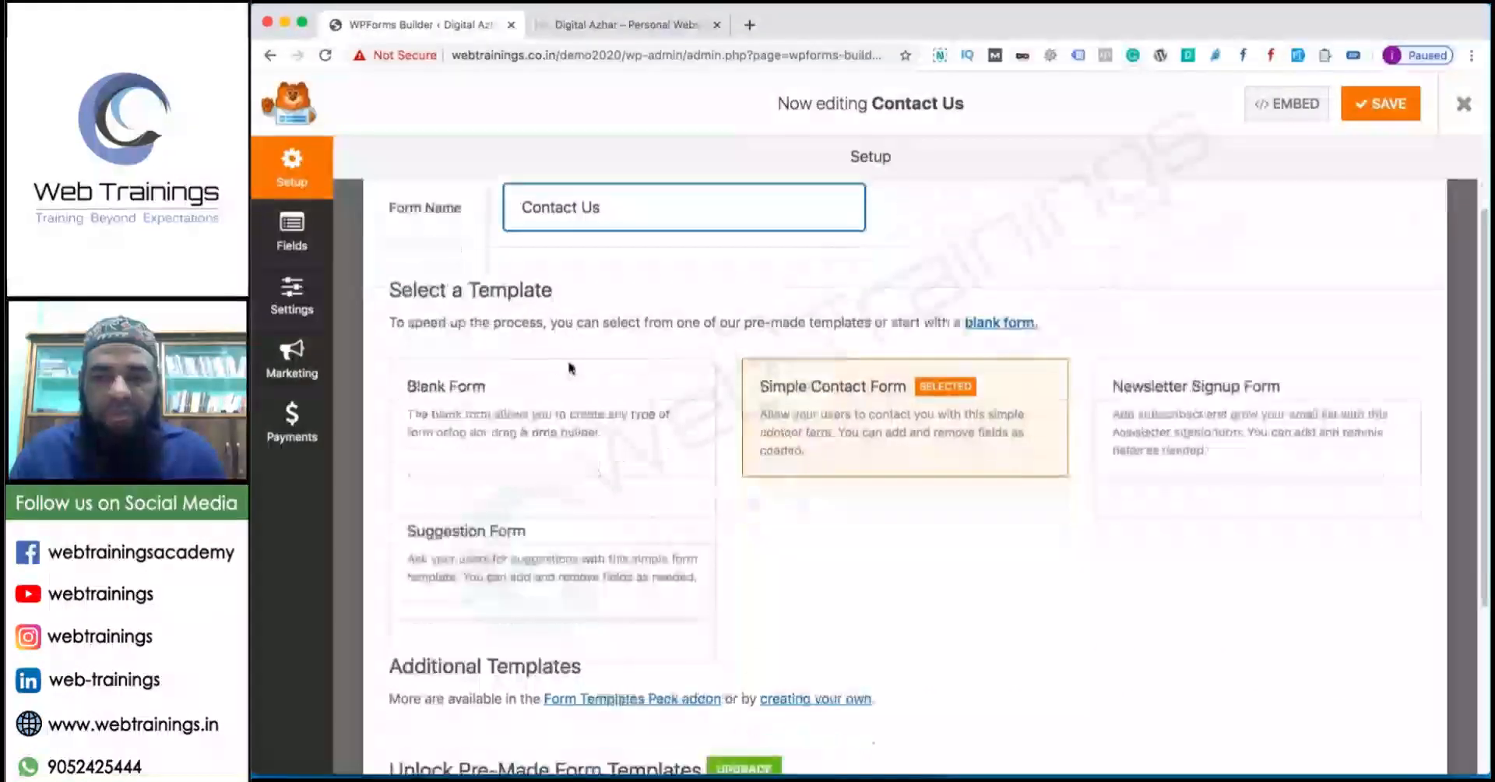
scroll(570, 368, "down", 4)
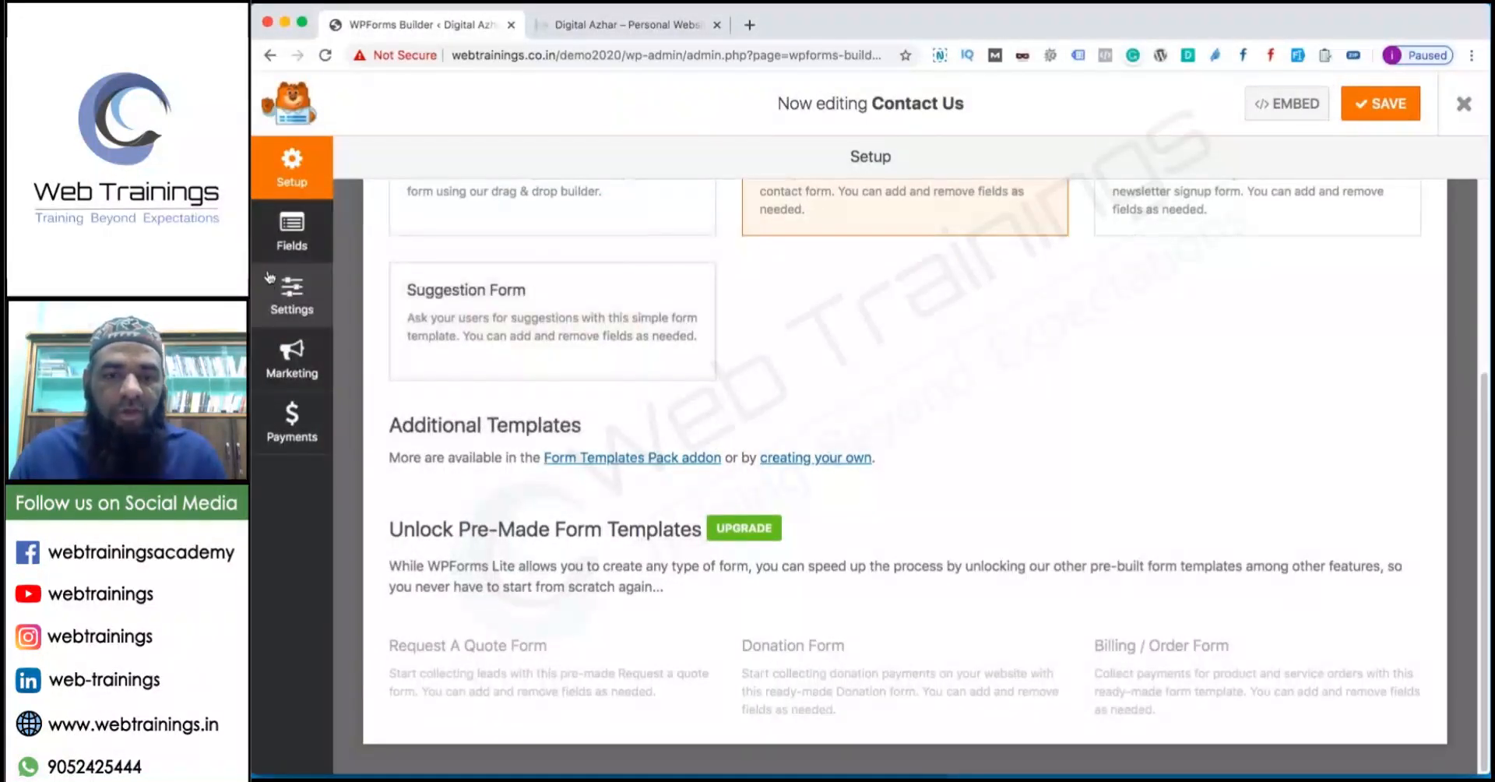
left_click(305, 225)
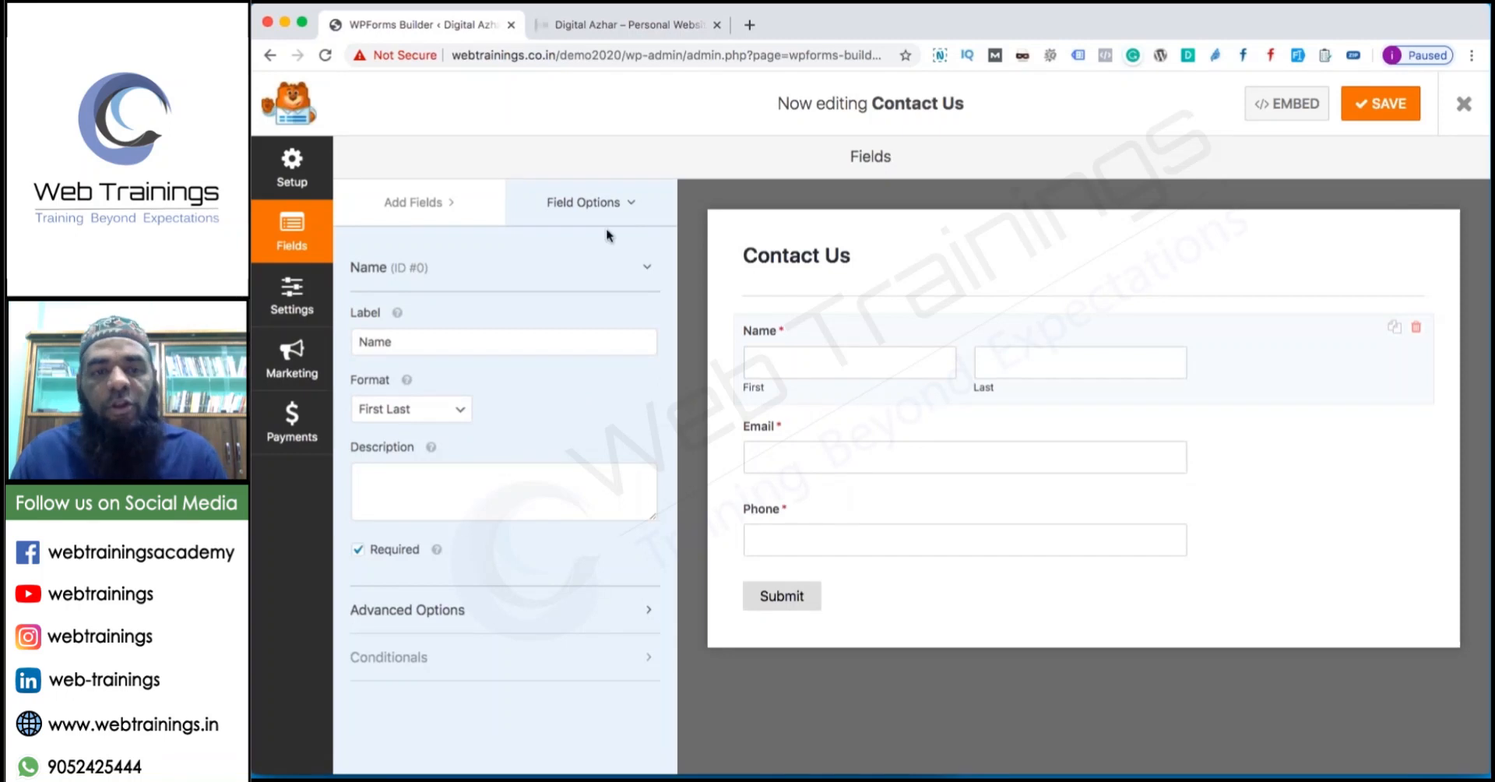
left_click(548, 612)
scroll(553, 611, "down", 4)
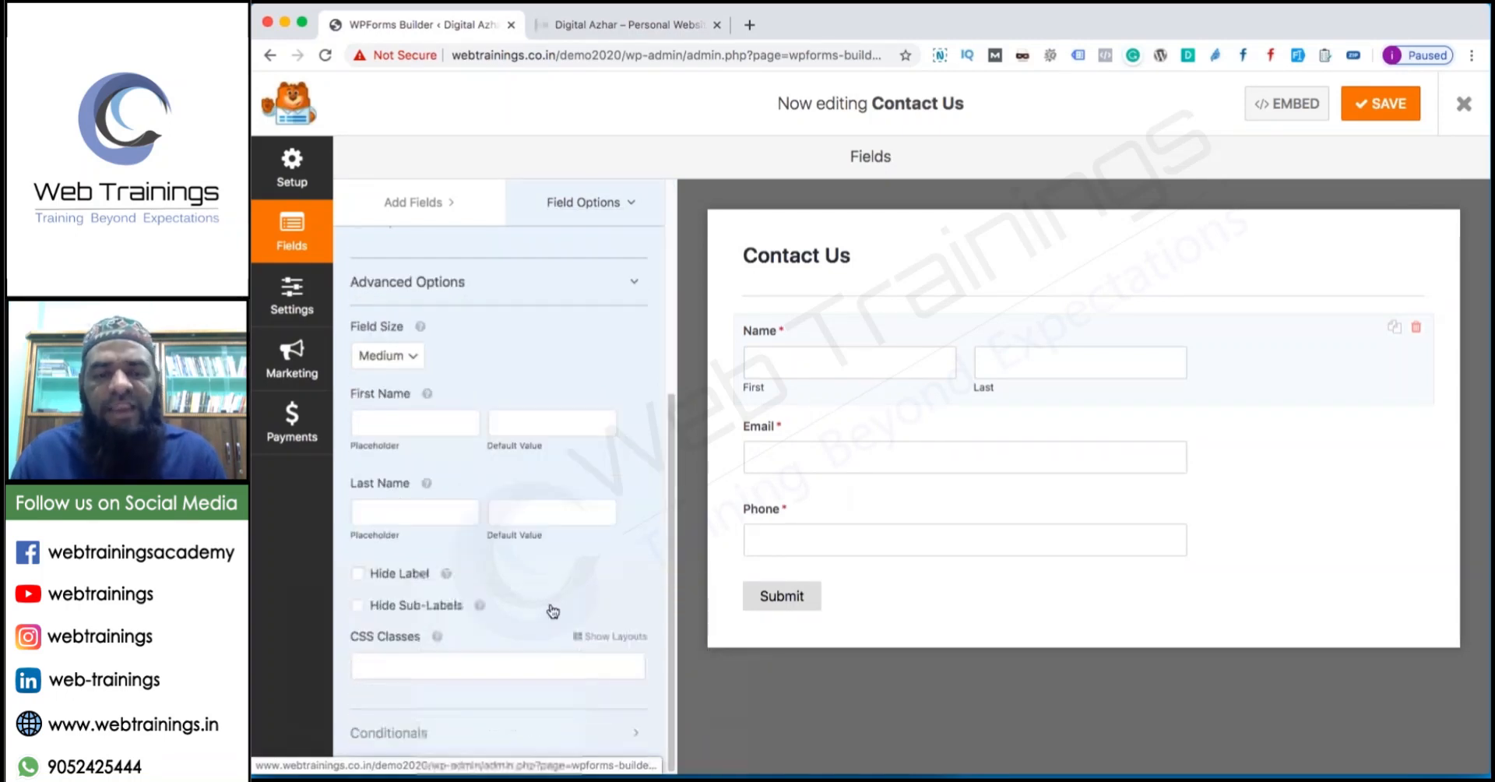
left_click(463, 205)
scroll(668, 501, "down", 3)
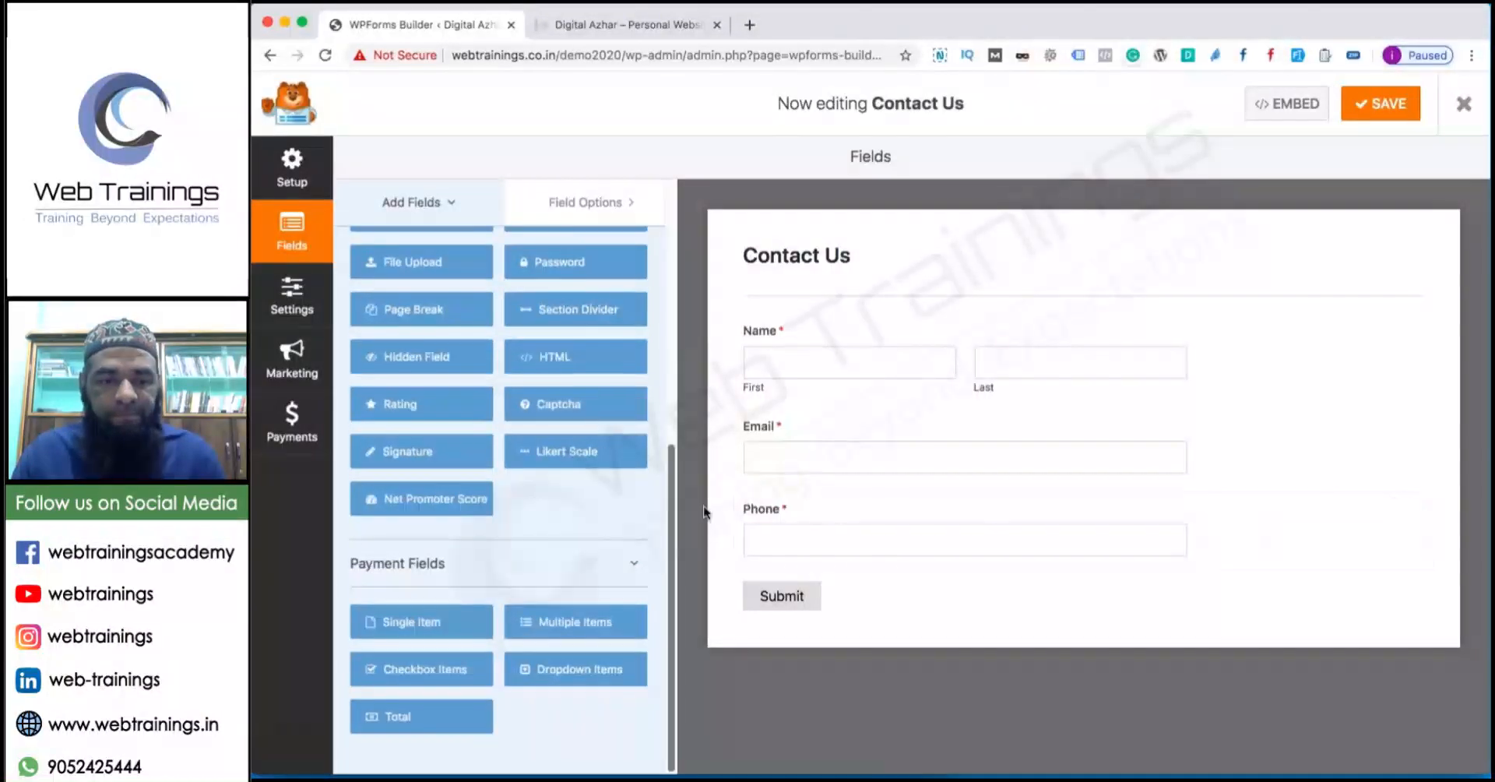
left_click(303, 303)
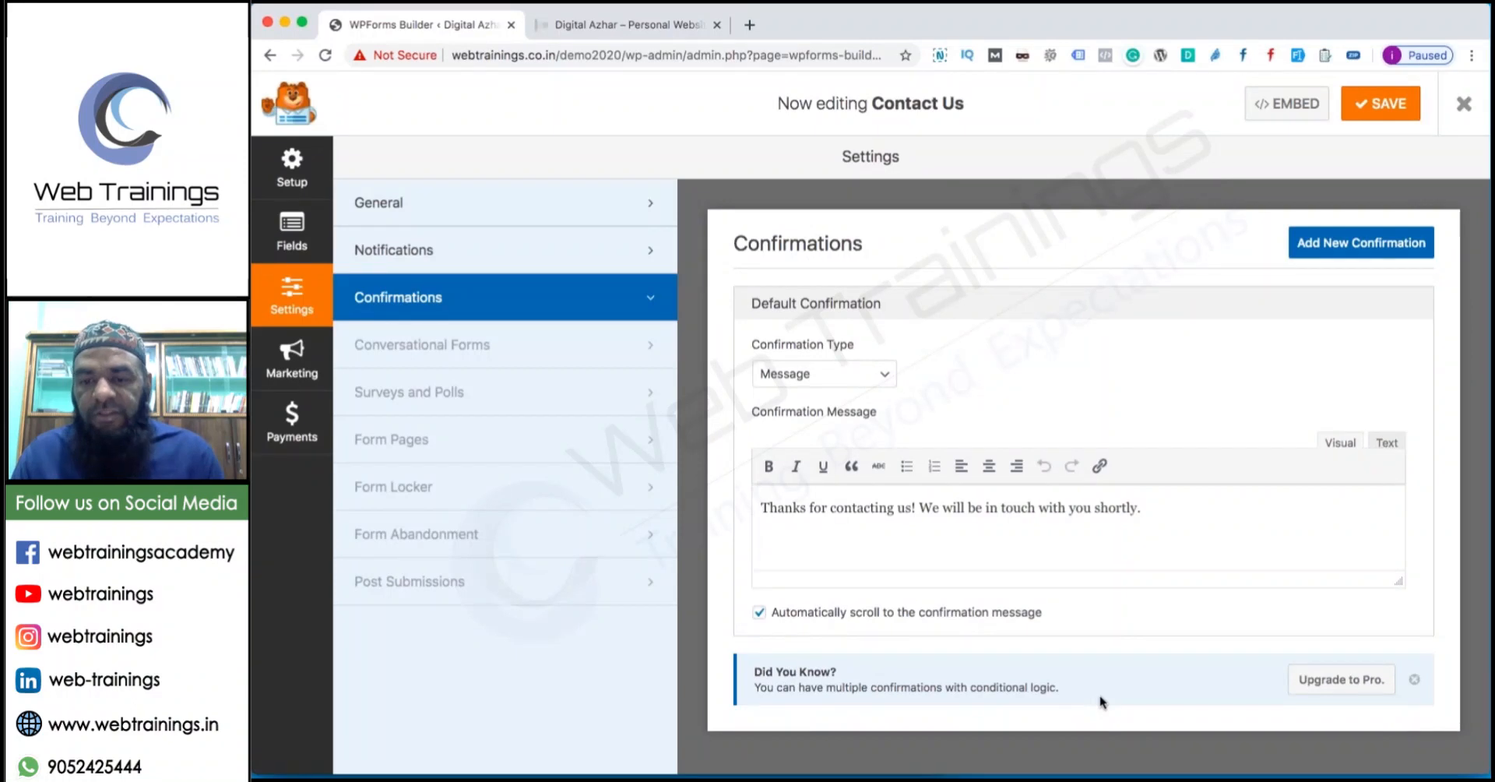
left_click(806, 381)
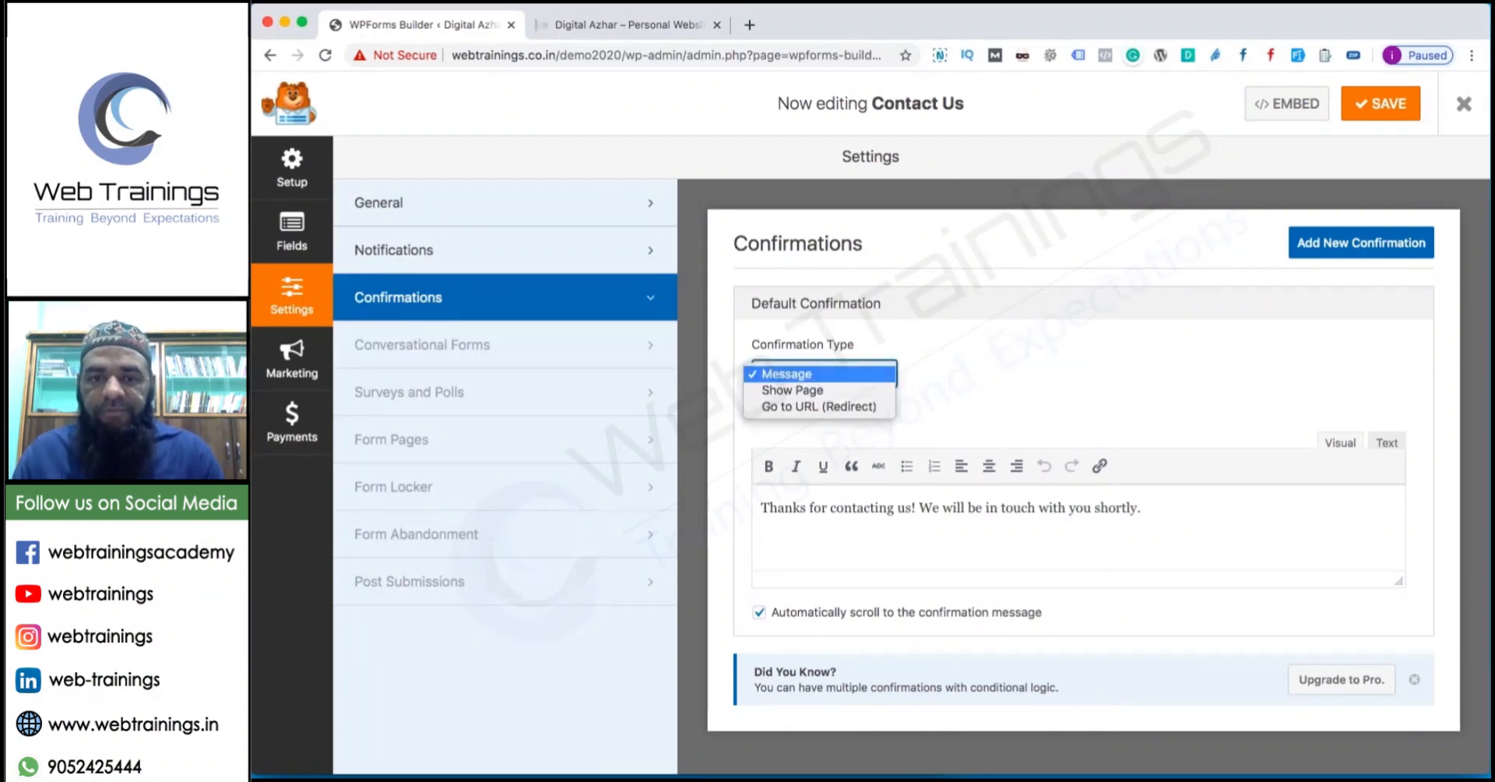
left_click(789, 405)
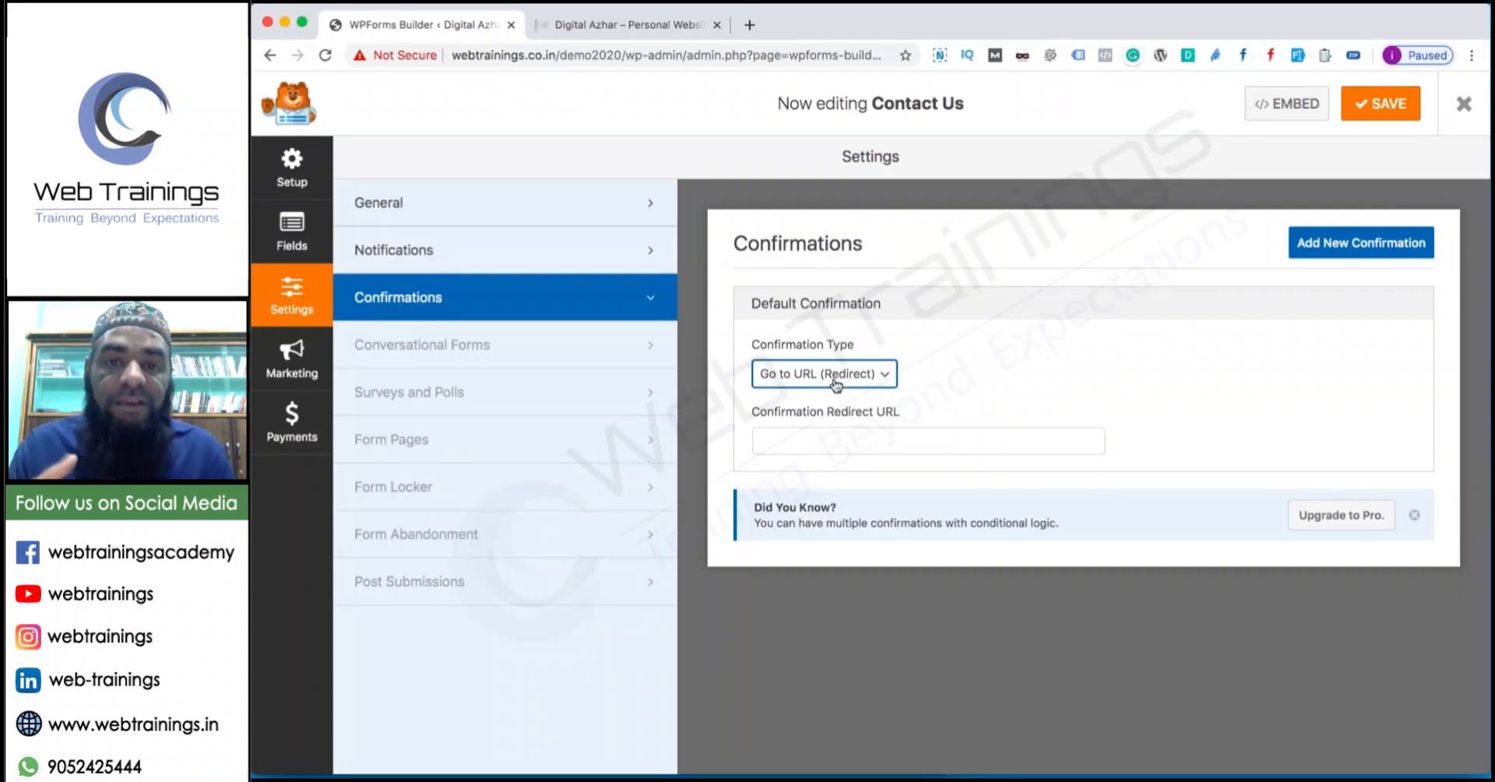
left_click(841, 448)
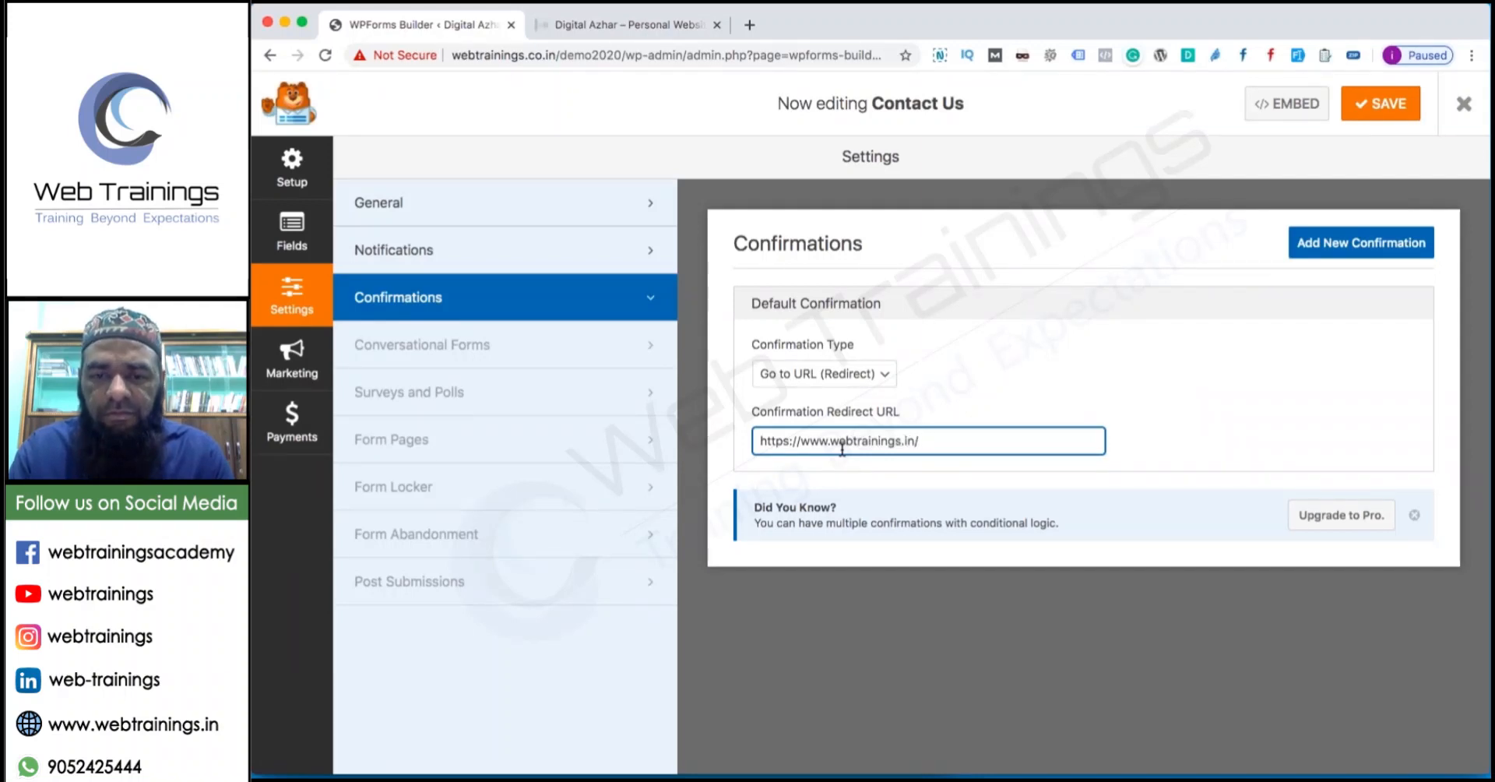
type("2020/thank-you")
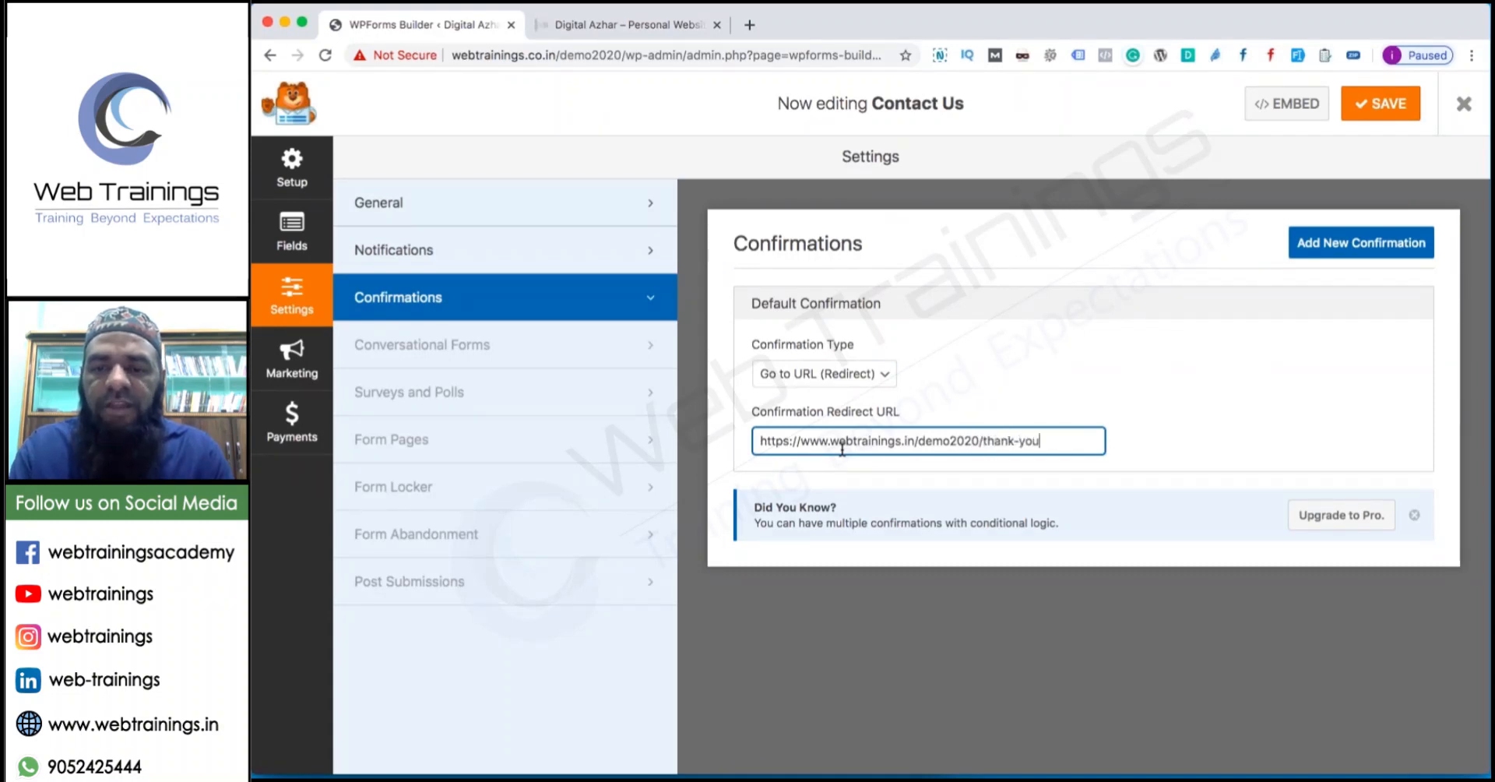
left_click(1357, 255)
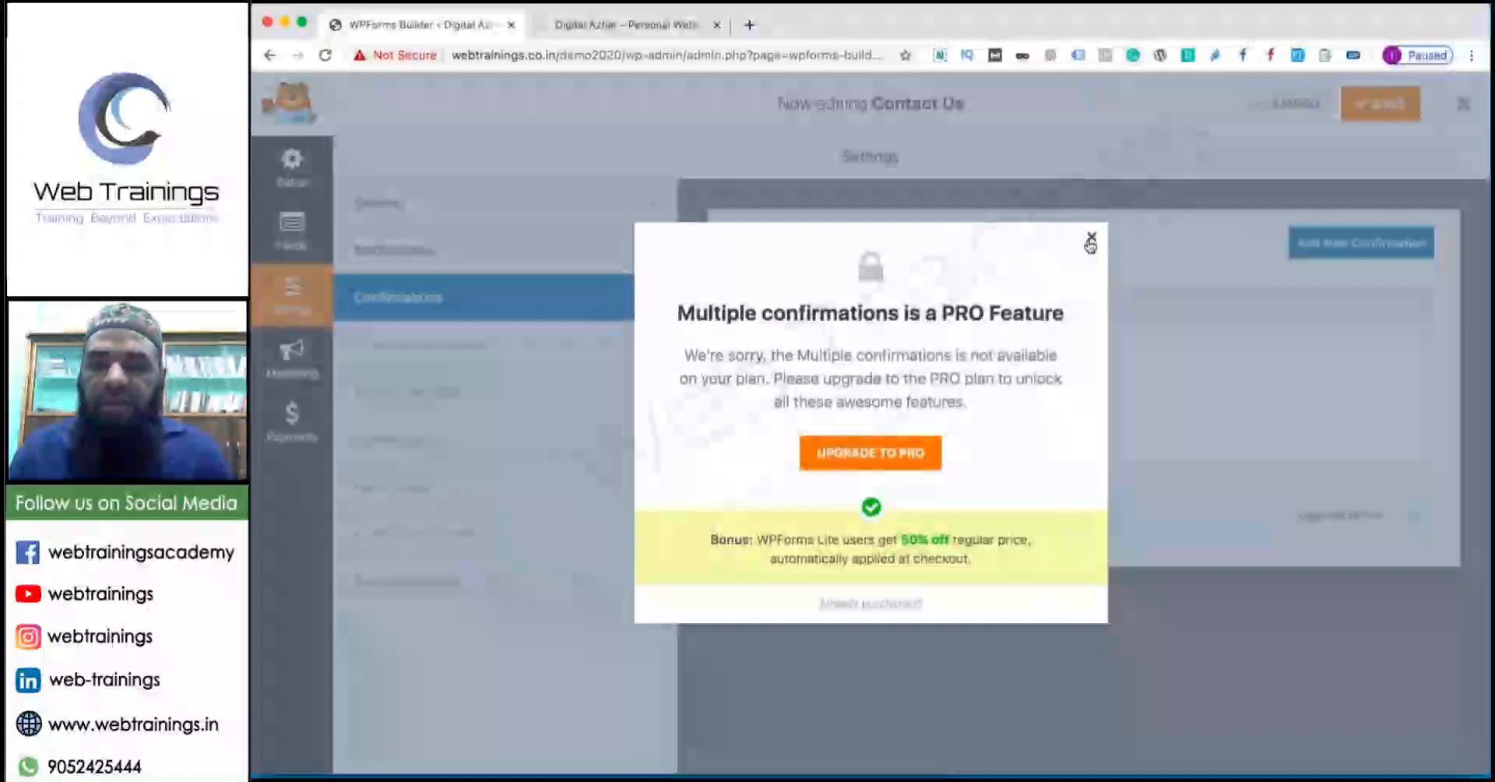
left_click(1089, 239)
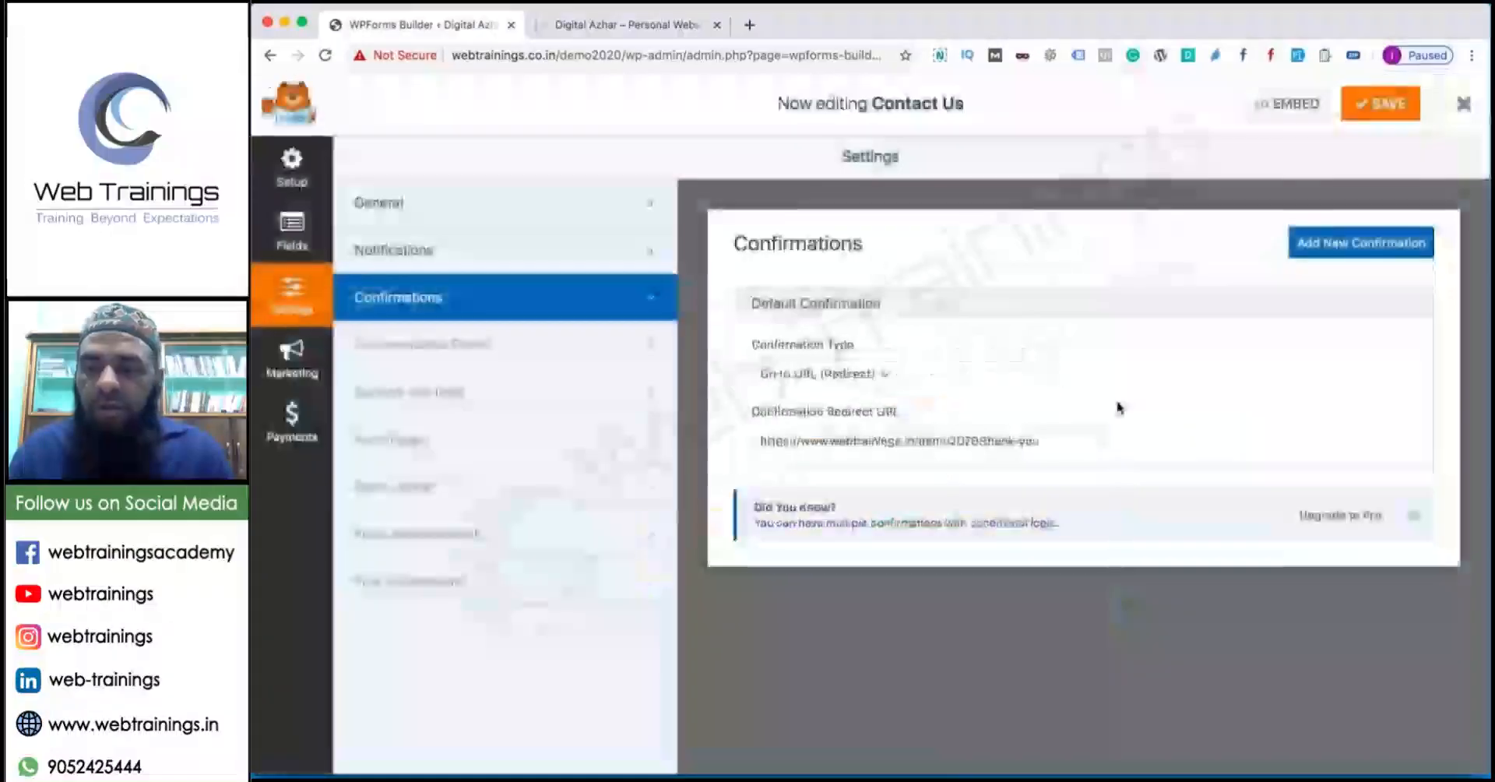
left_click(1402, 97)
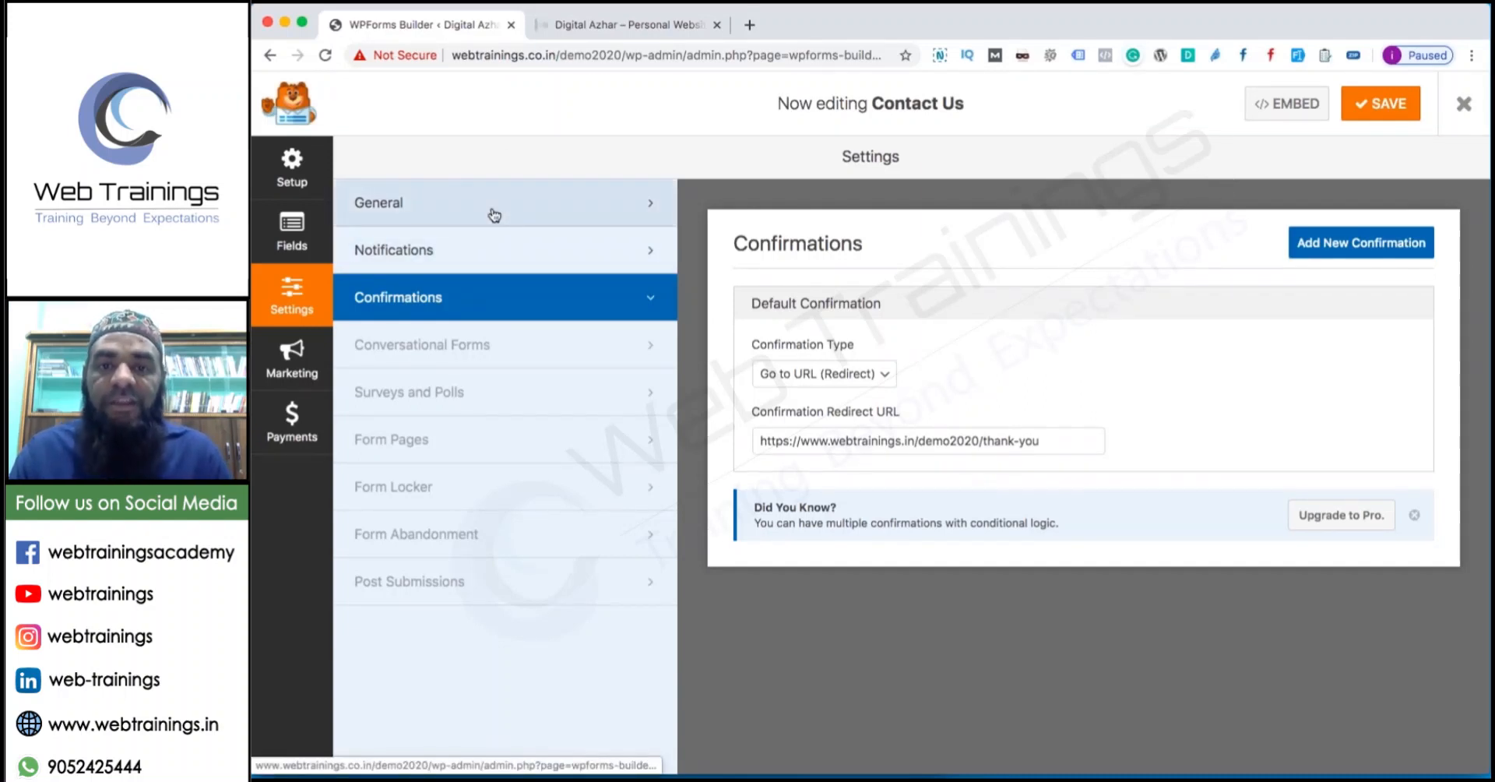
Switch to the Fields screen and inspect the Email field's options.
left_click(292, 230)
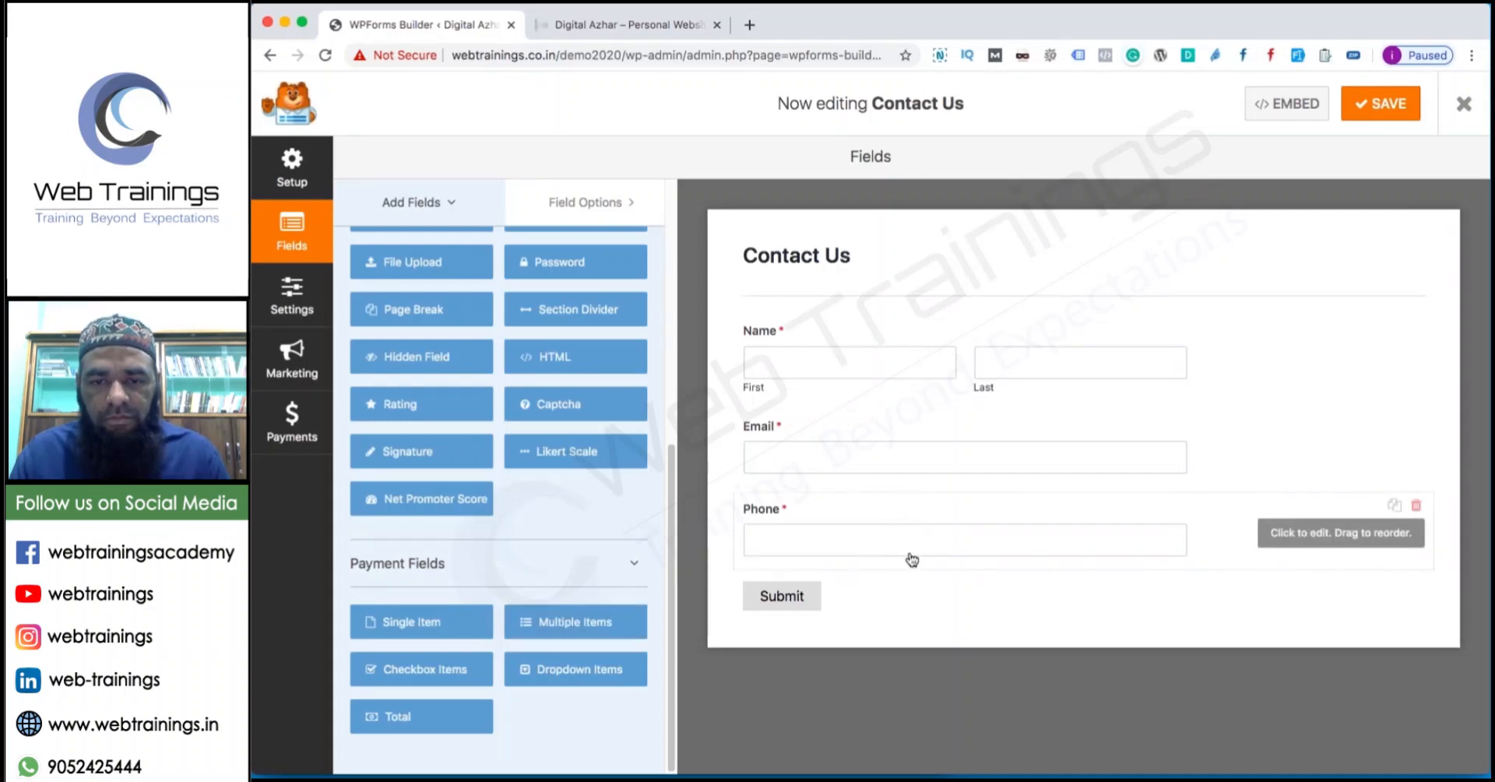
left_click(1269, 419)
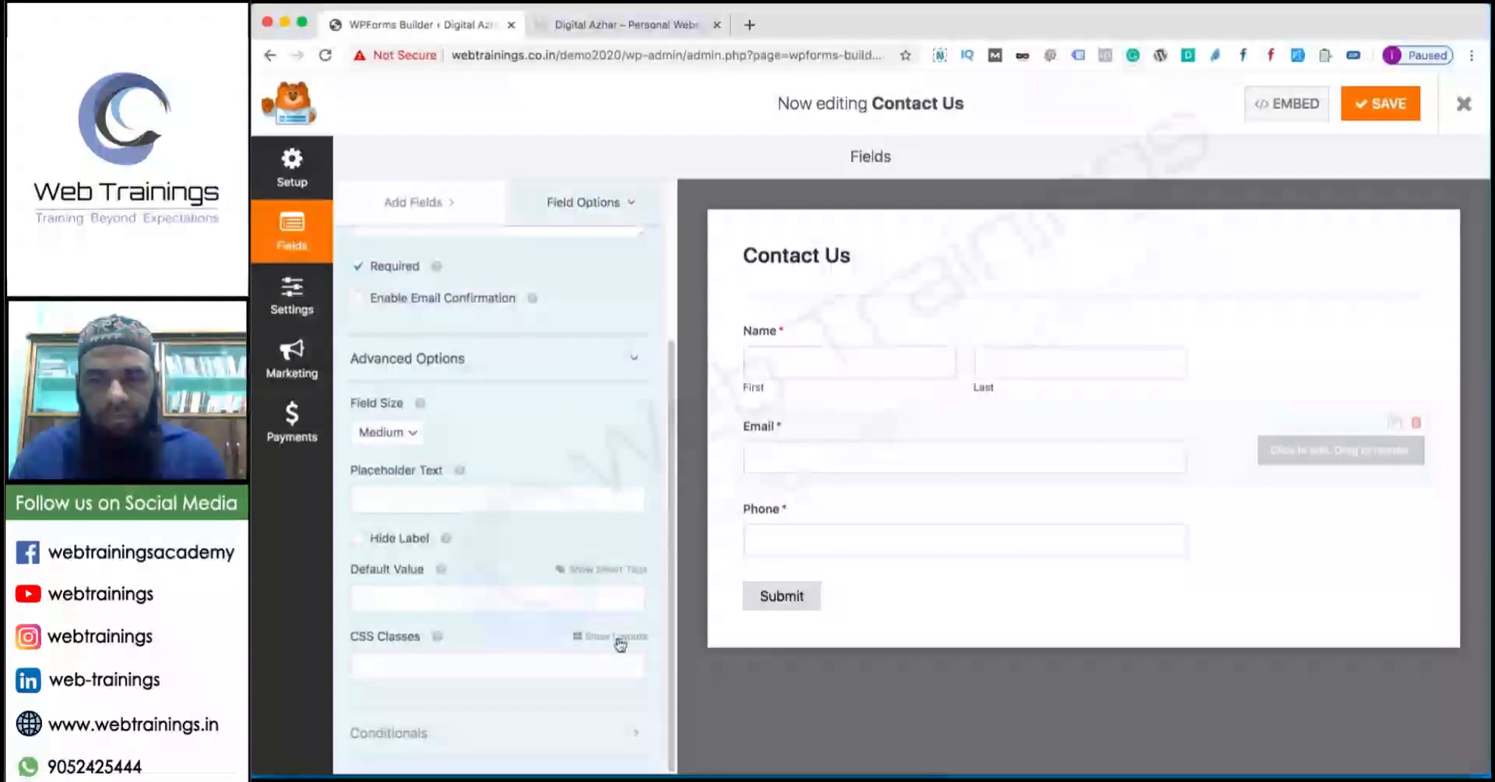
scroll(434, 225, "up", 3)
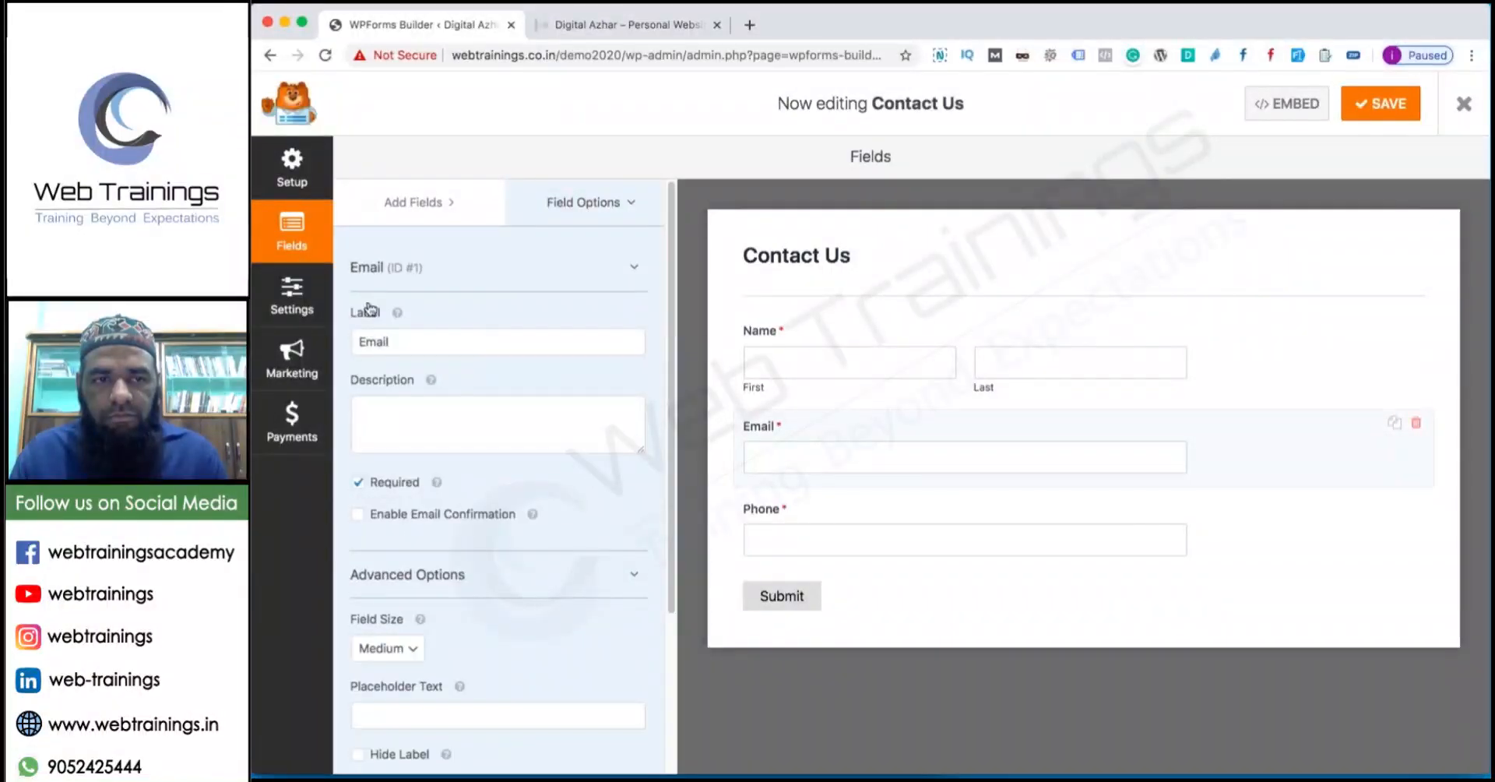
scroll(412, 335, "down", 3)
scroll(460, 351, "up", 3)
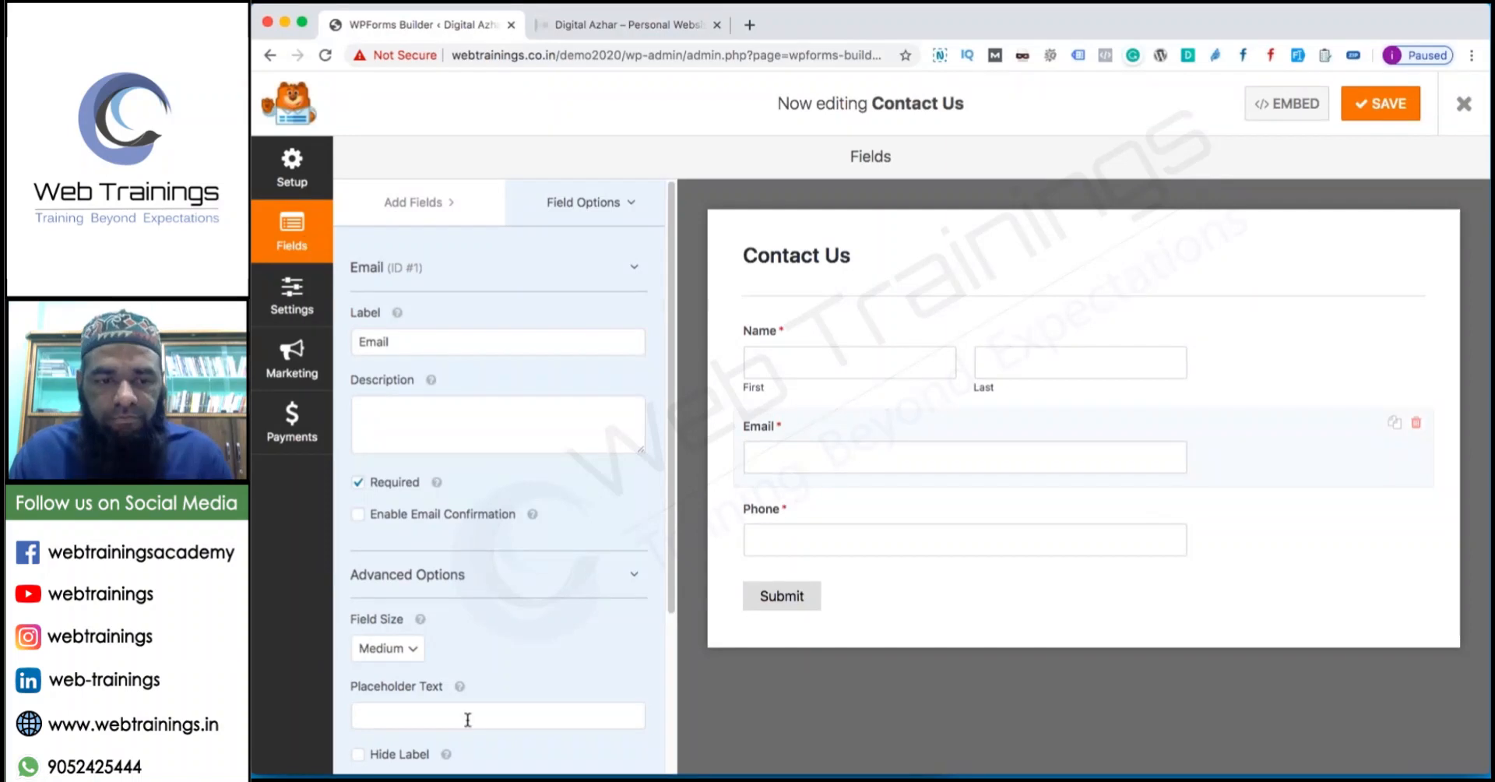
scroll(494, 574, "down", 3)
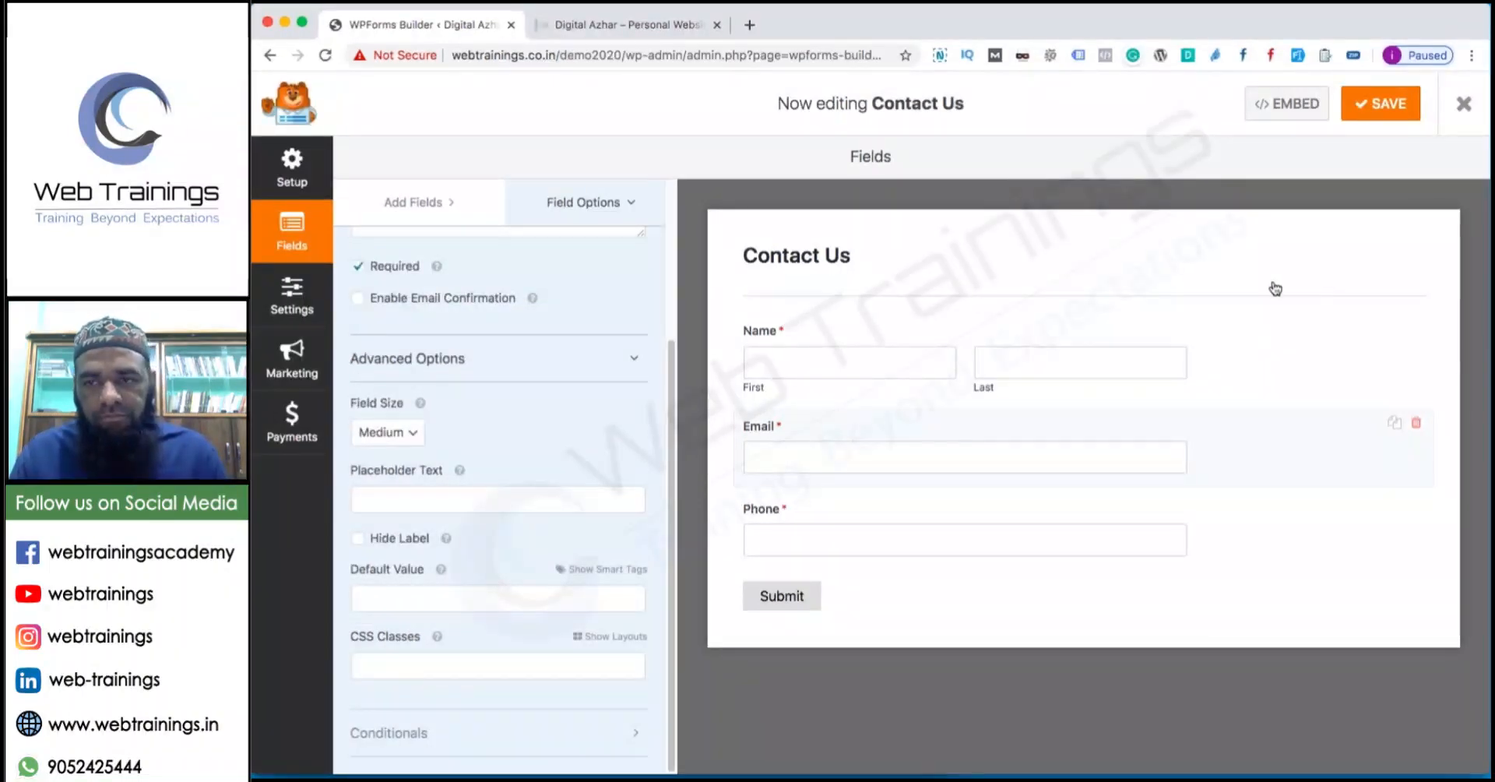
Check the Name field's options, then show the Add Fields list.
left_click(576, 204)
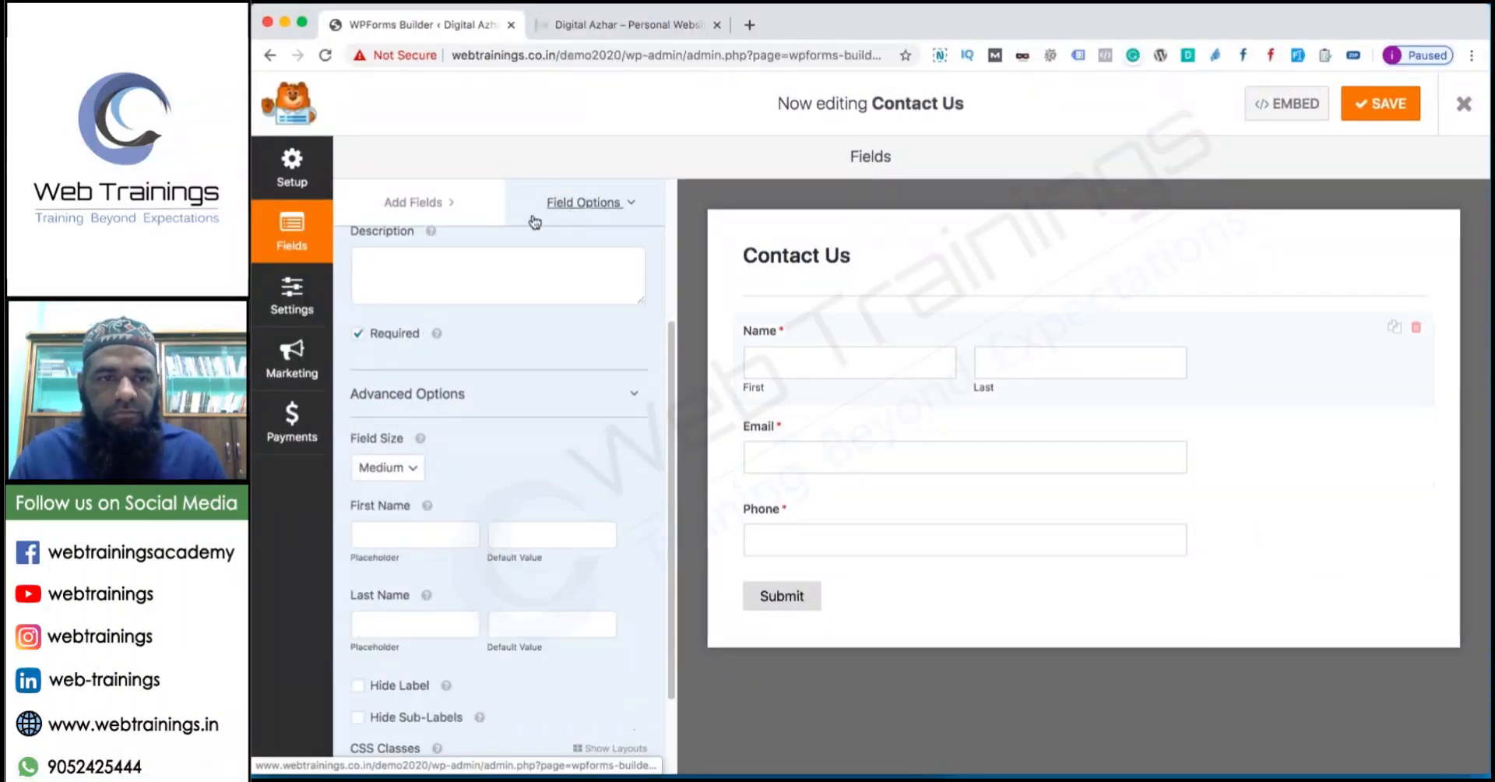
left_click(405, 201)
scroll(574, 324, "up", 3)
scroll(574, 324, "down", 3)
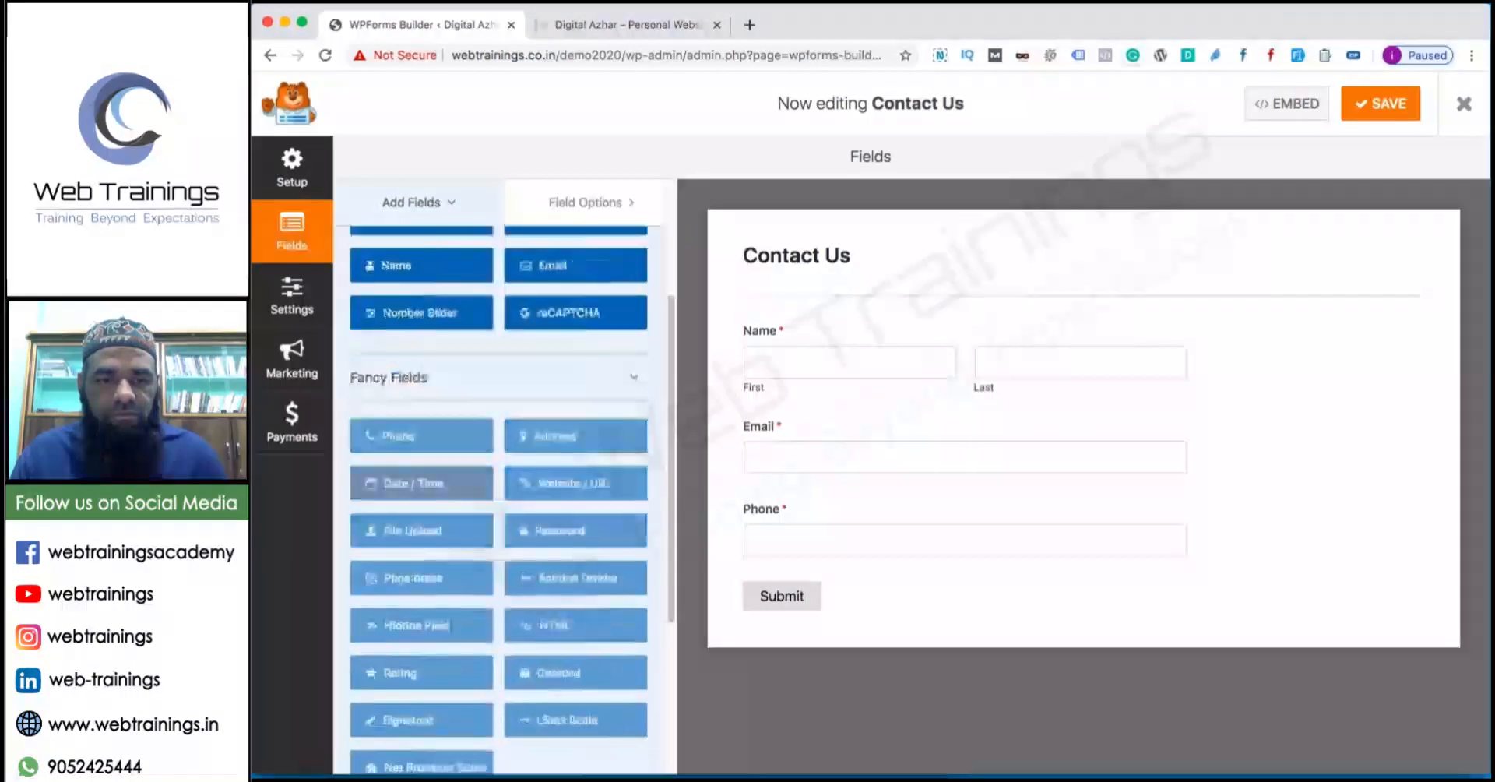
scroll(572, 442, "up", 3)
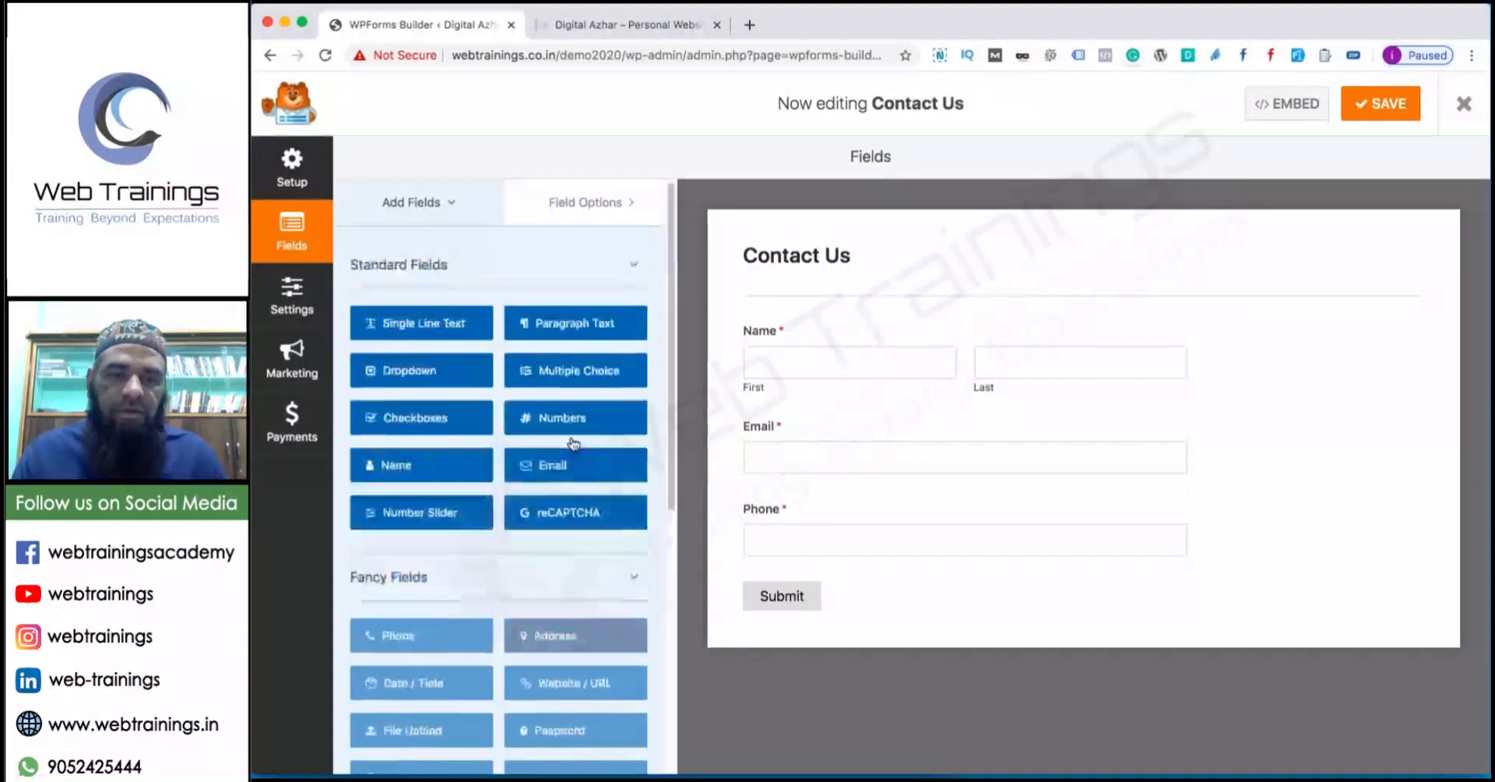
scroll(574, 444, "down", 5)
scroll(574, 444, "up", 5)
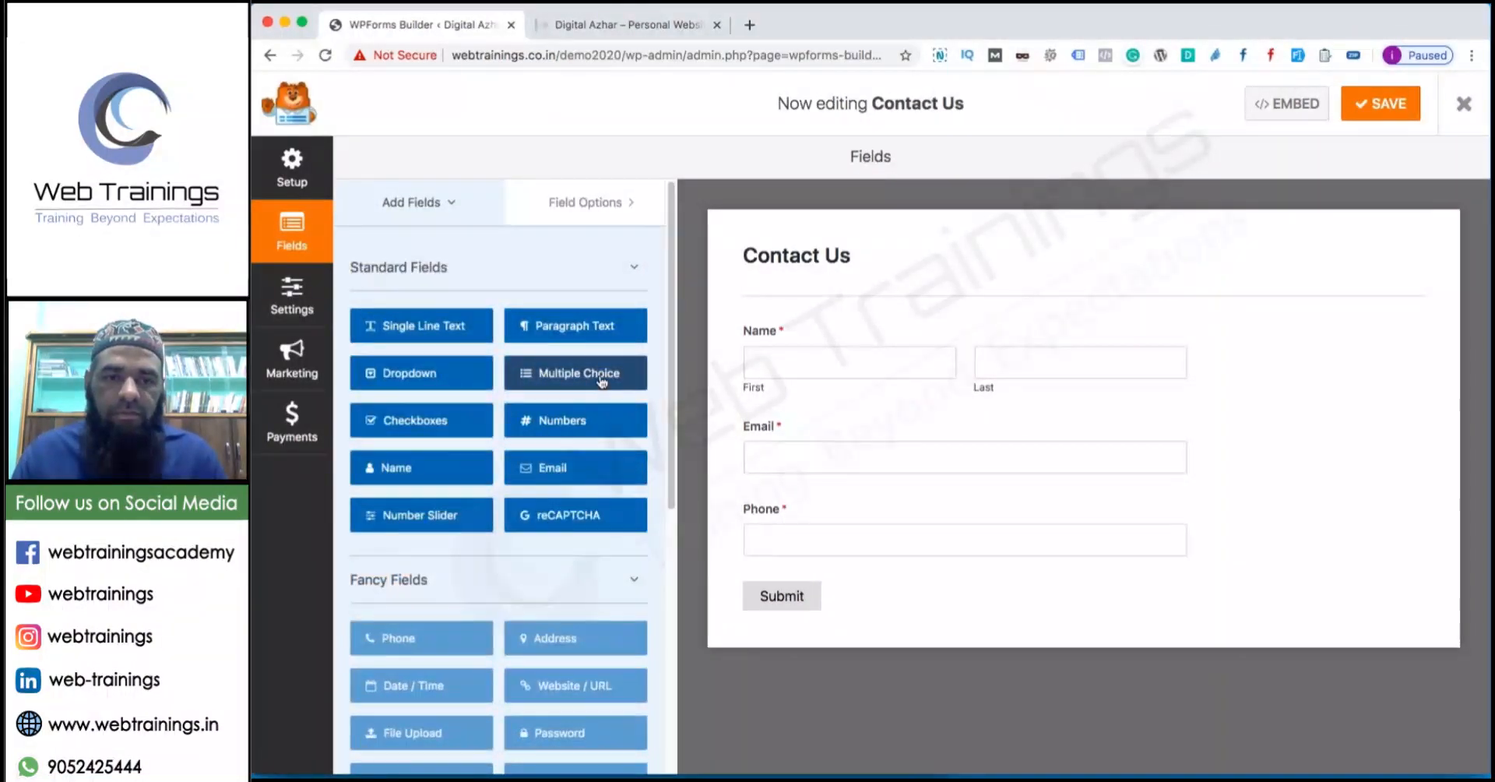
Add a Multiple Choice field labelled Courses with choices Digital Marketing, SEO and Web Designing.
left_click_drag(604, 383, 885, 564)
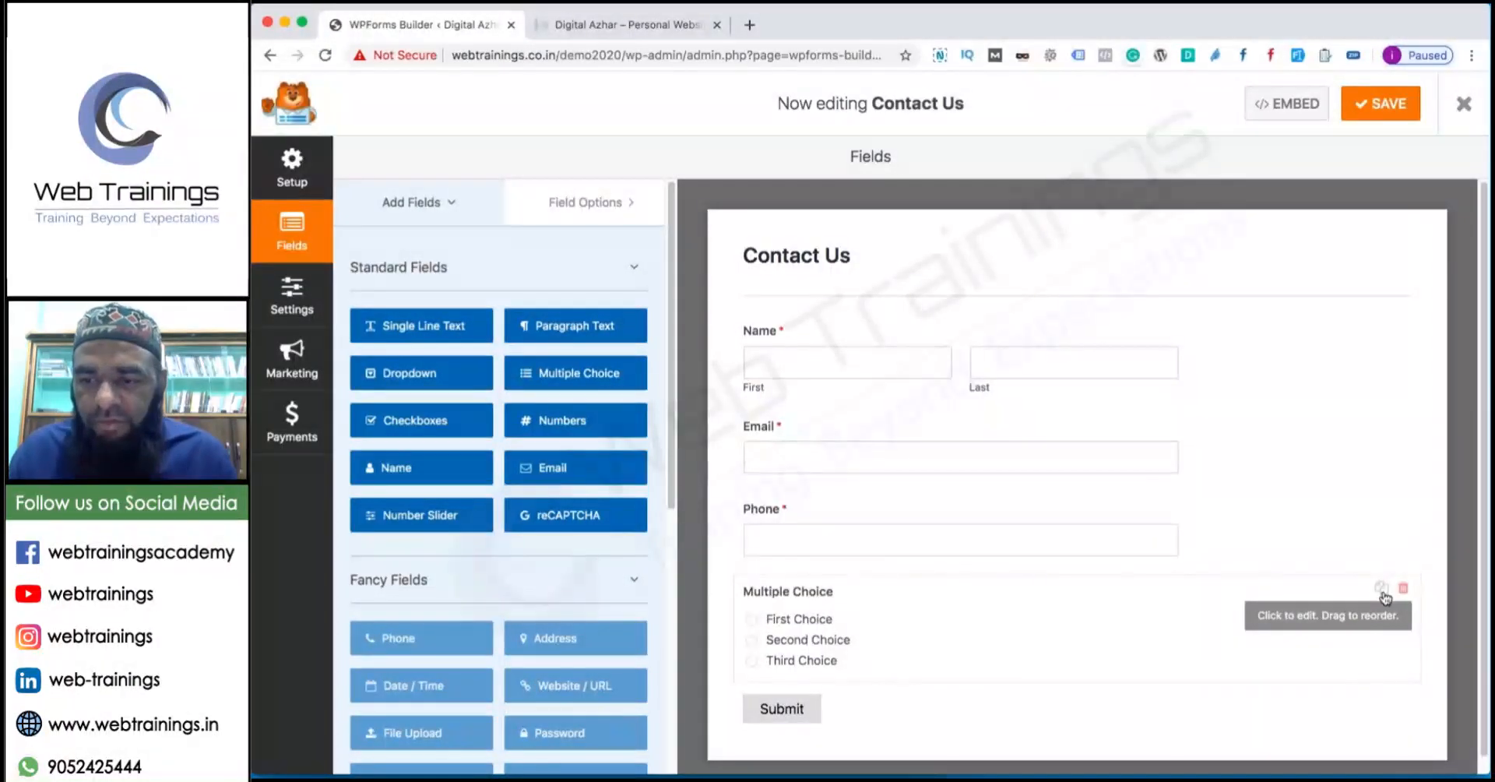
left_click(828, 661)
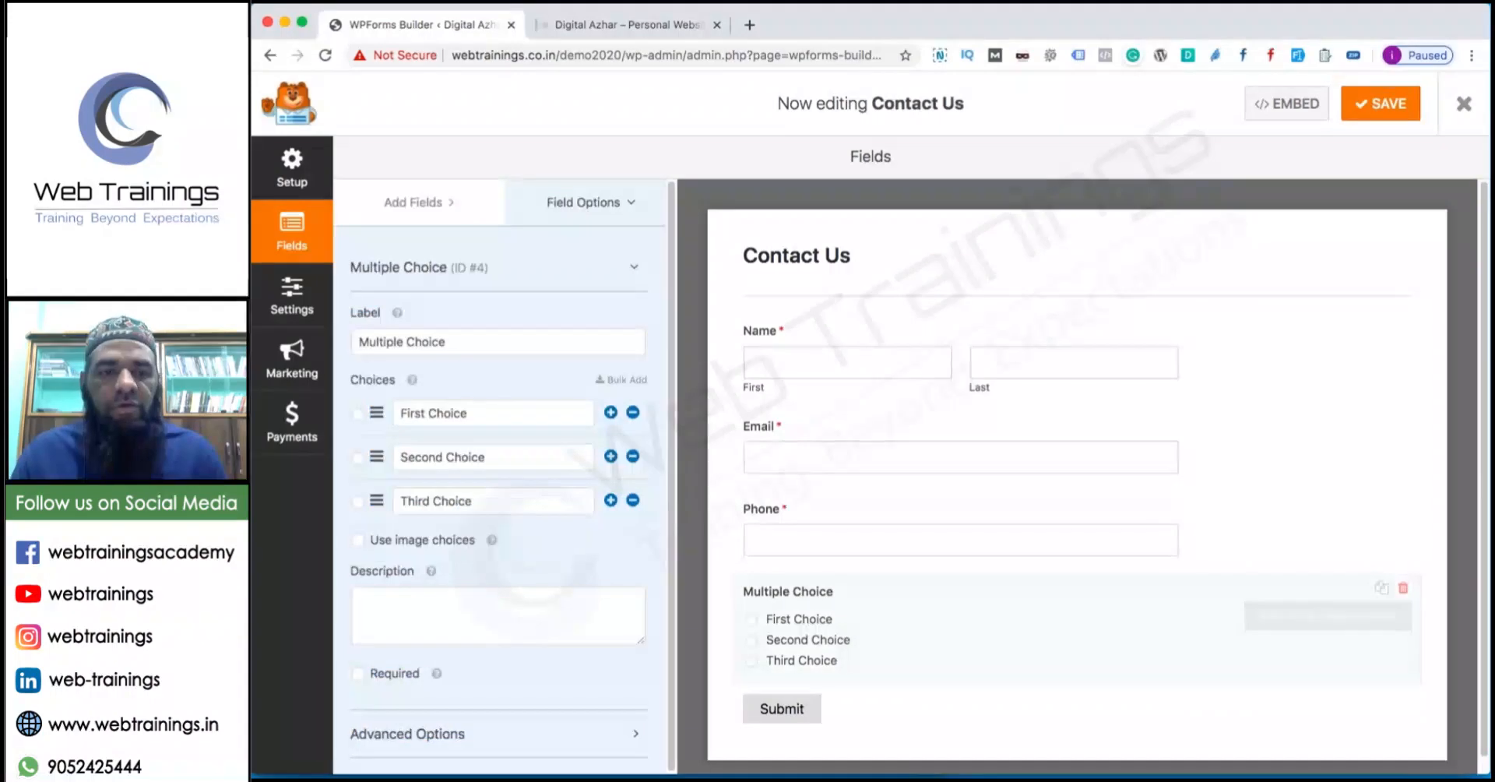
left_click_drag(506, 413, 255, 419)
type("Digita")
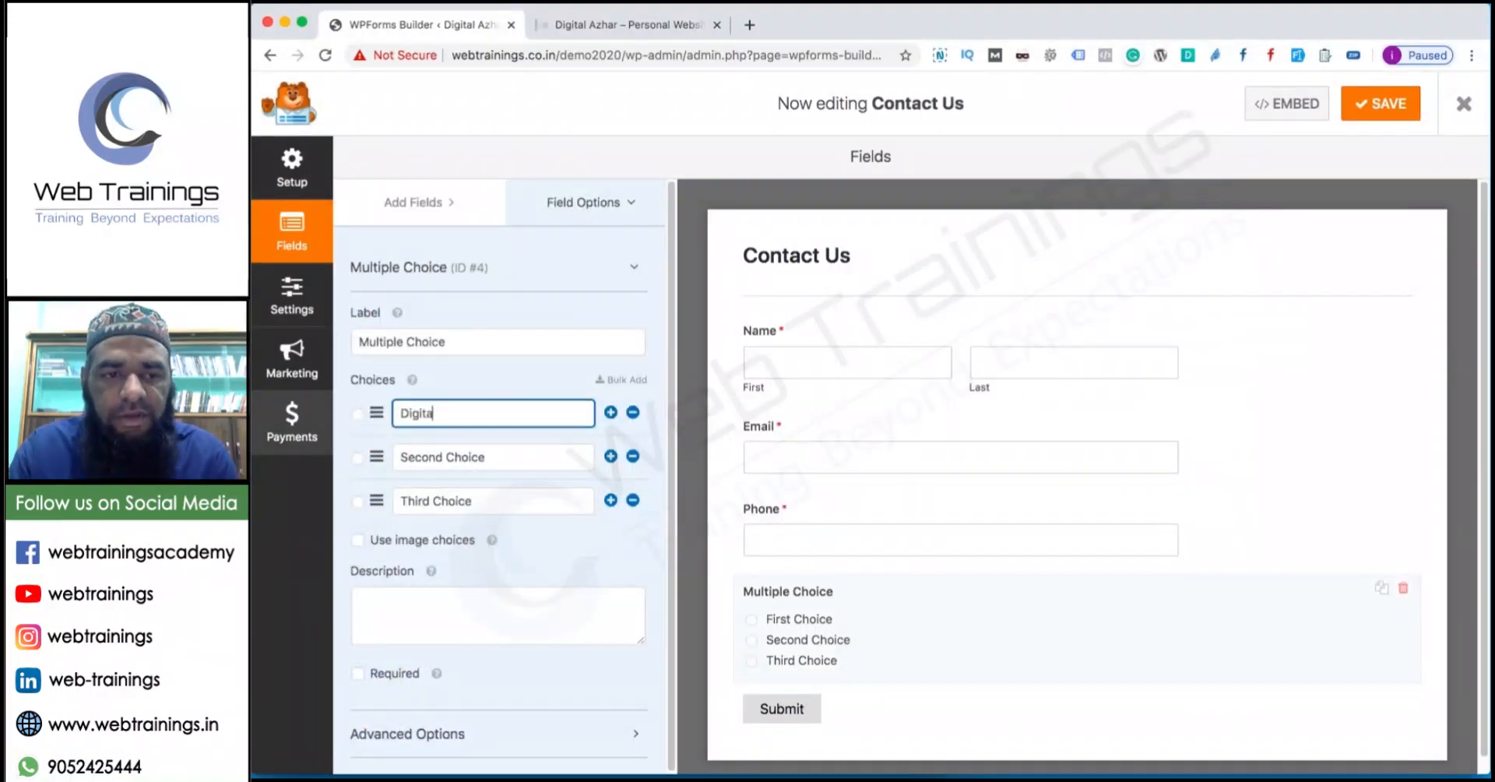
type("l Marketing")
key("Tab")
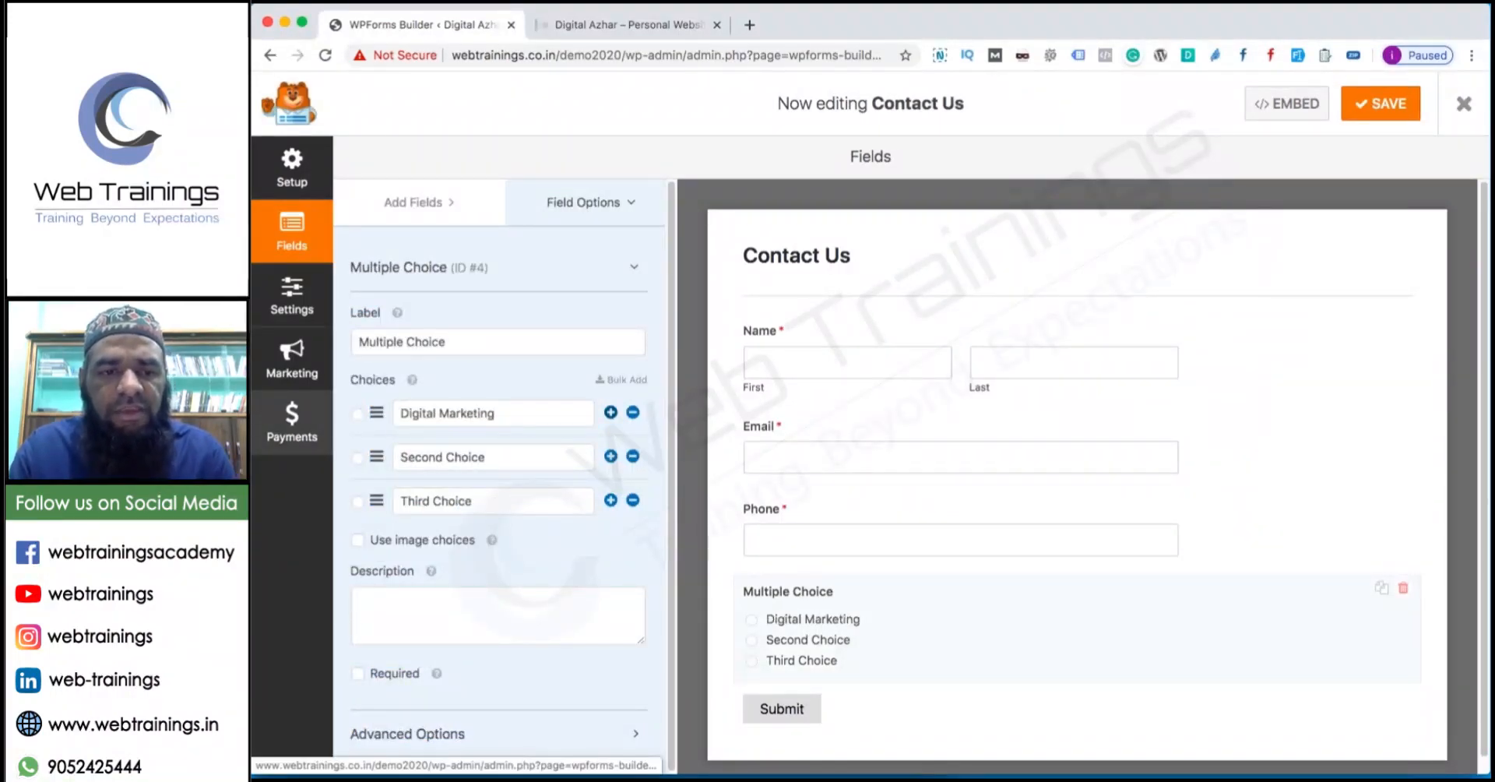
key("Tab")
key("Tab")
type("SEO")
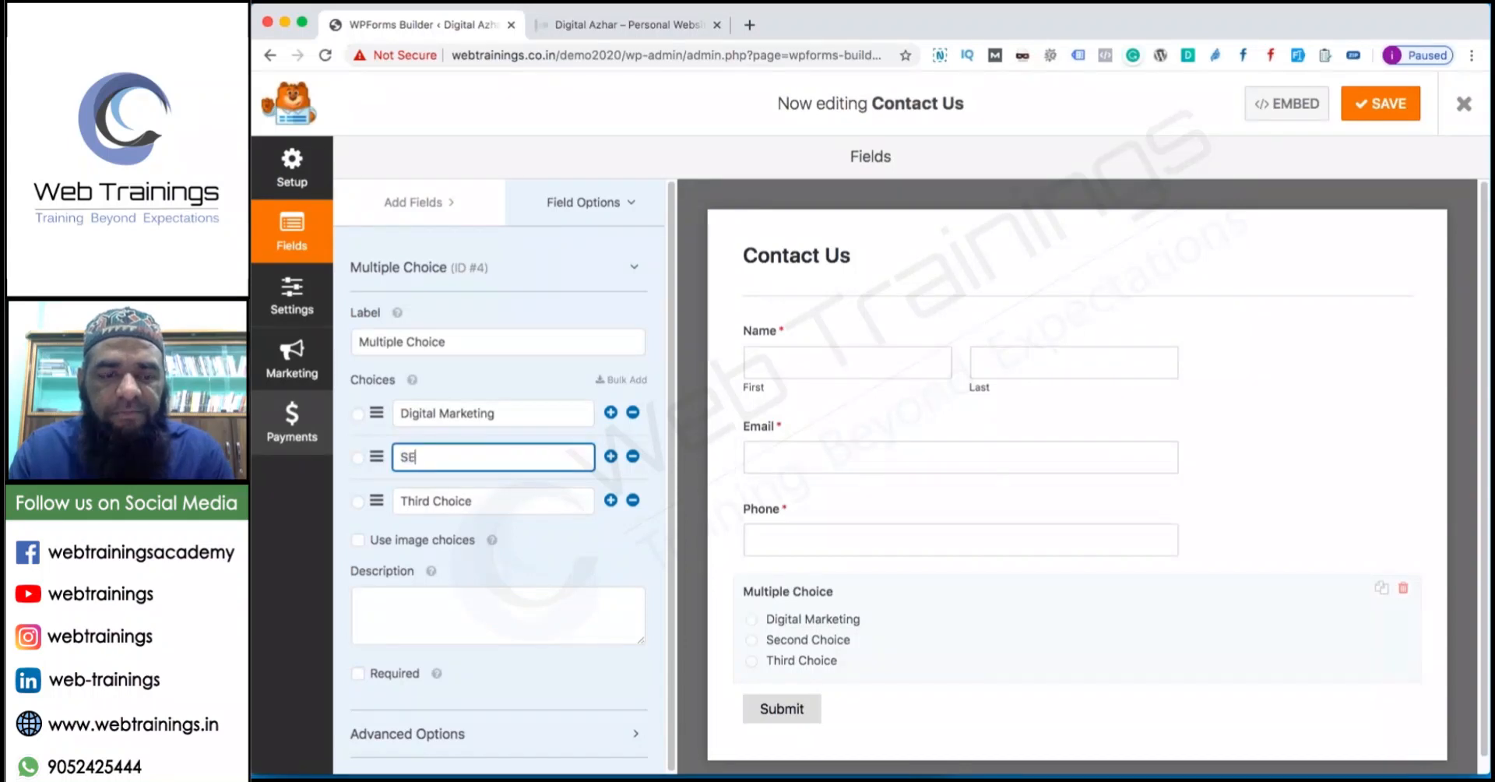
key("Tab")
key("Tab")
key("Tab")
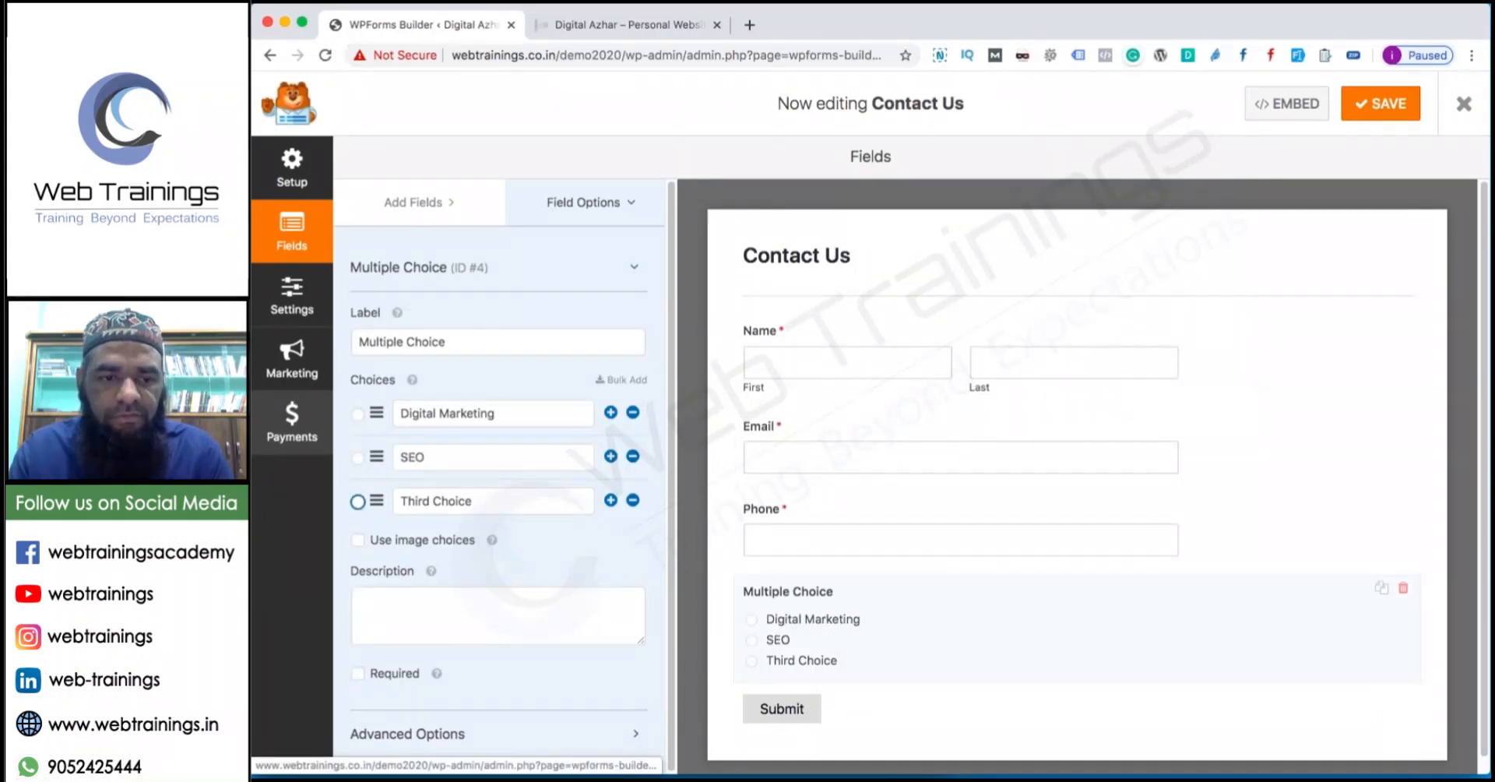
type("Web Designing")
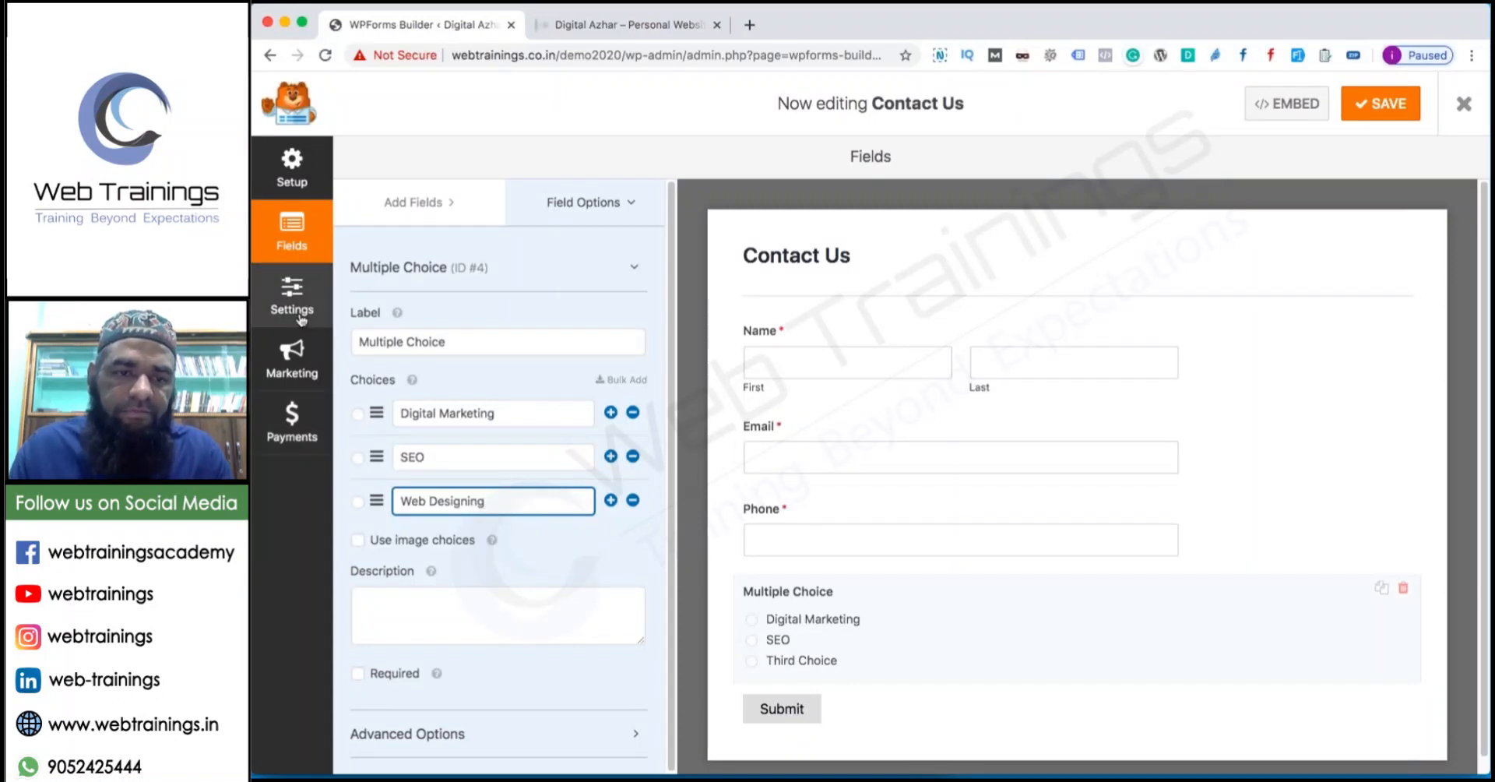
left_click(398, 338)
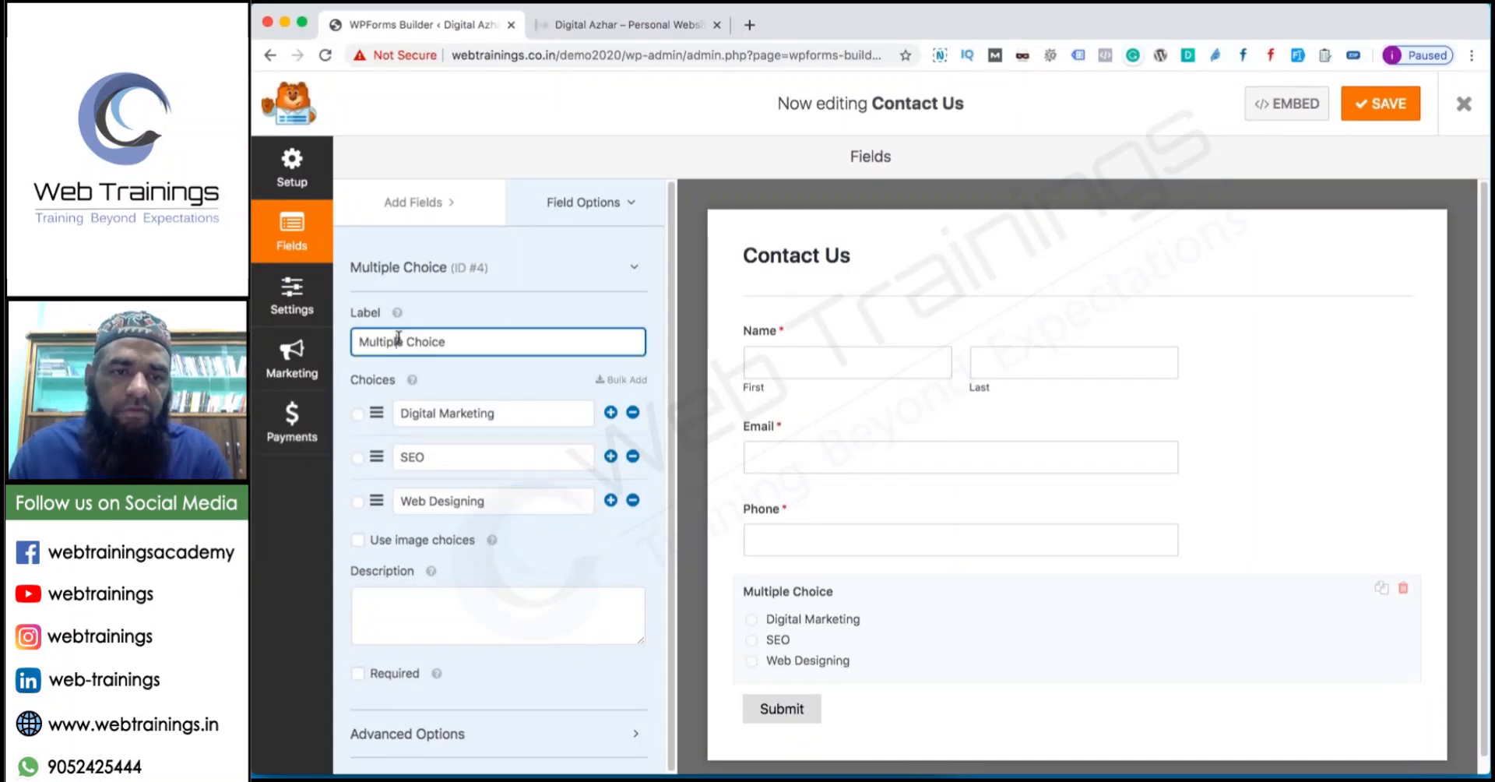
left_click_drag(485, 347, 318, 341)
type("Courses")
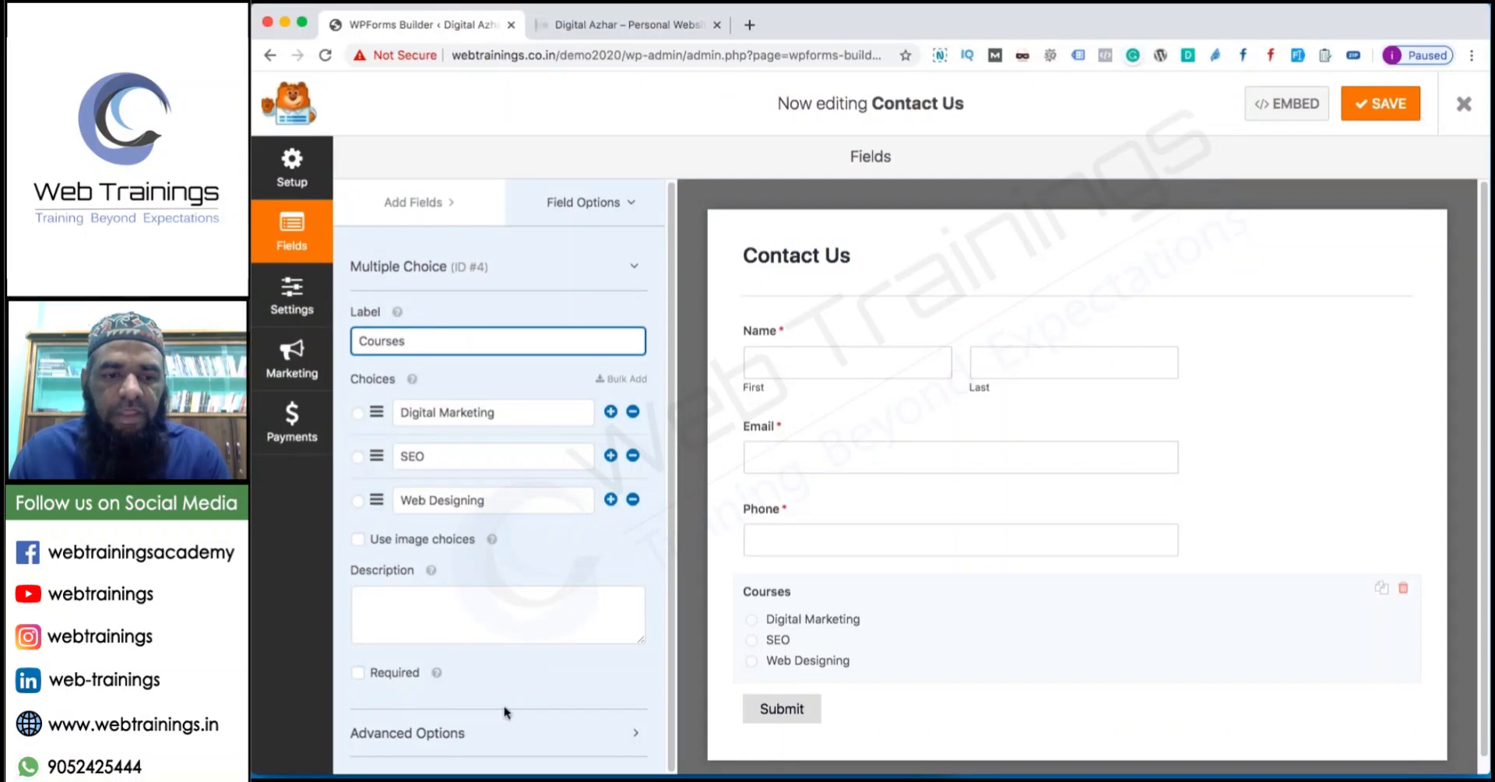
Set the Courses field's choice layout to Three Columns and save the form.
left_click(482, 734)
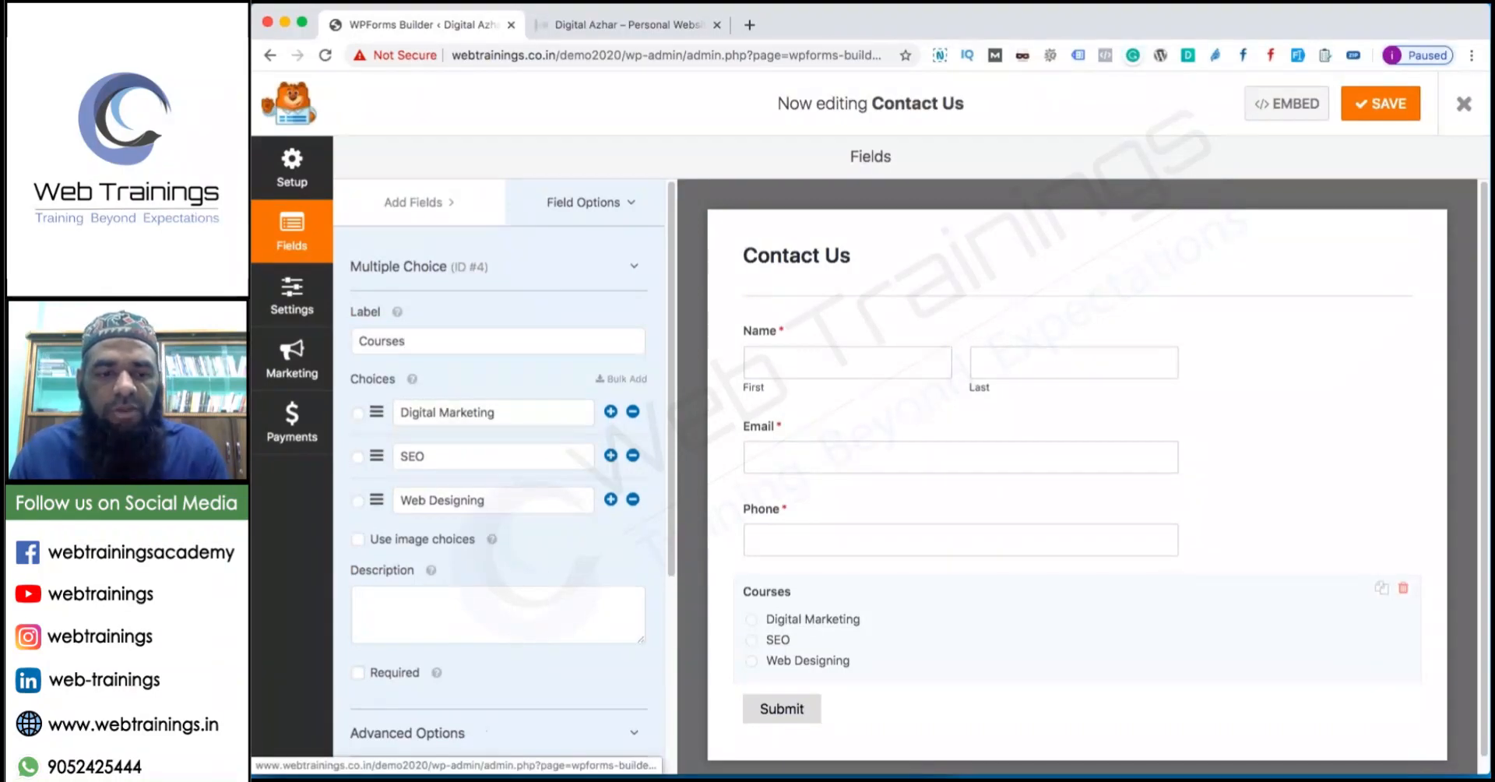
left_click(443, 547)
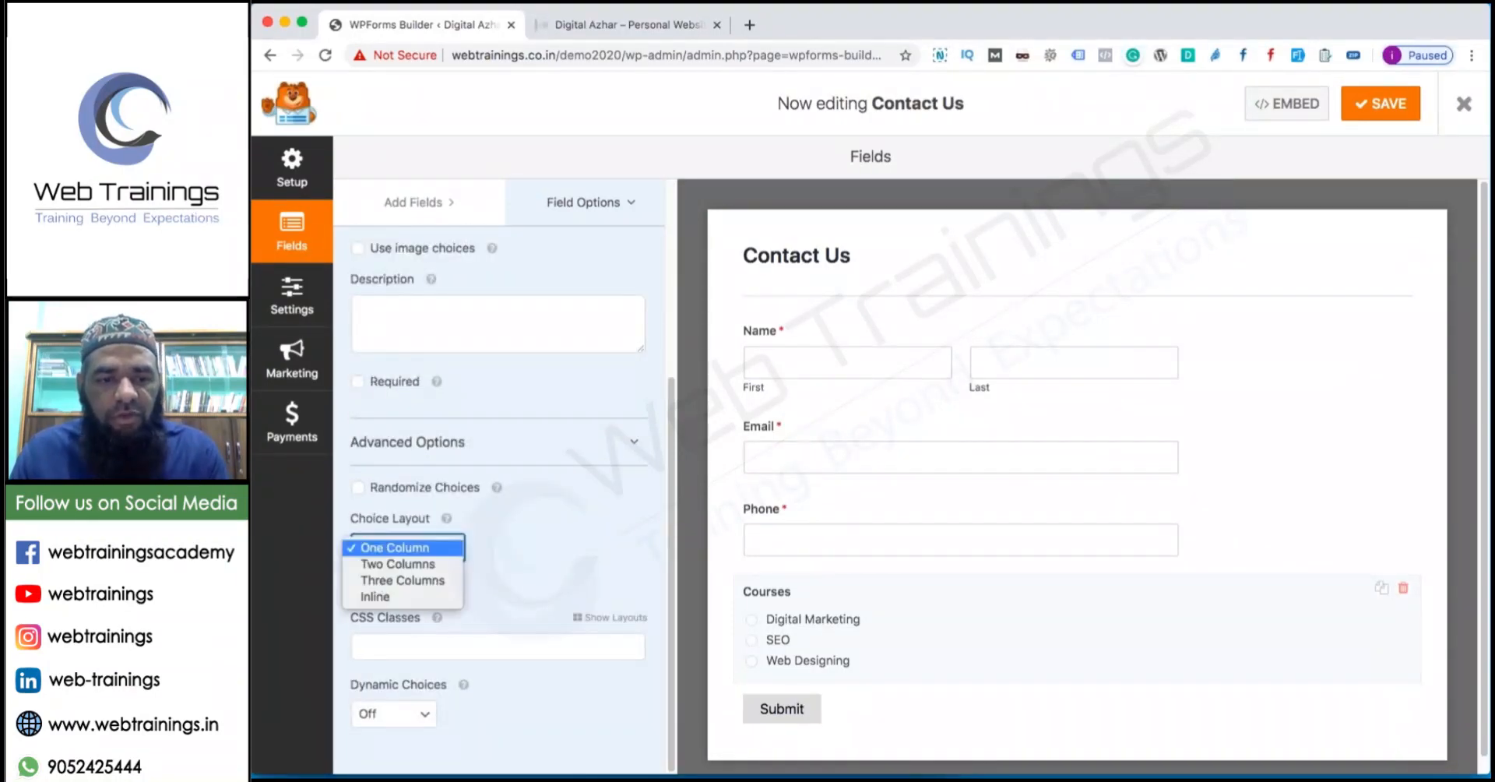
left_click(403, 580)
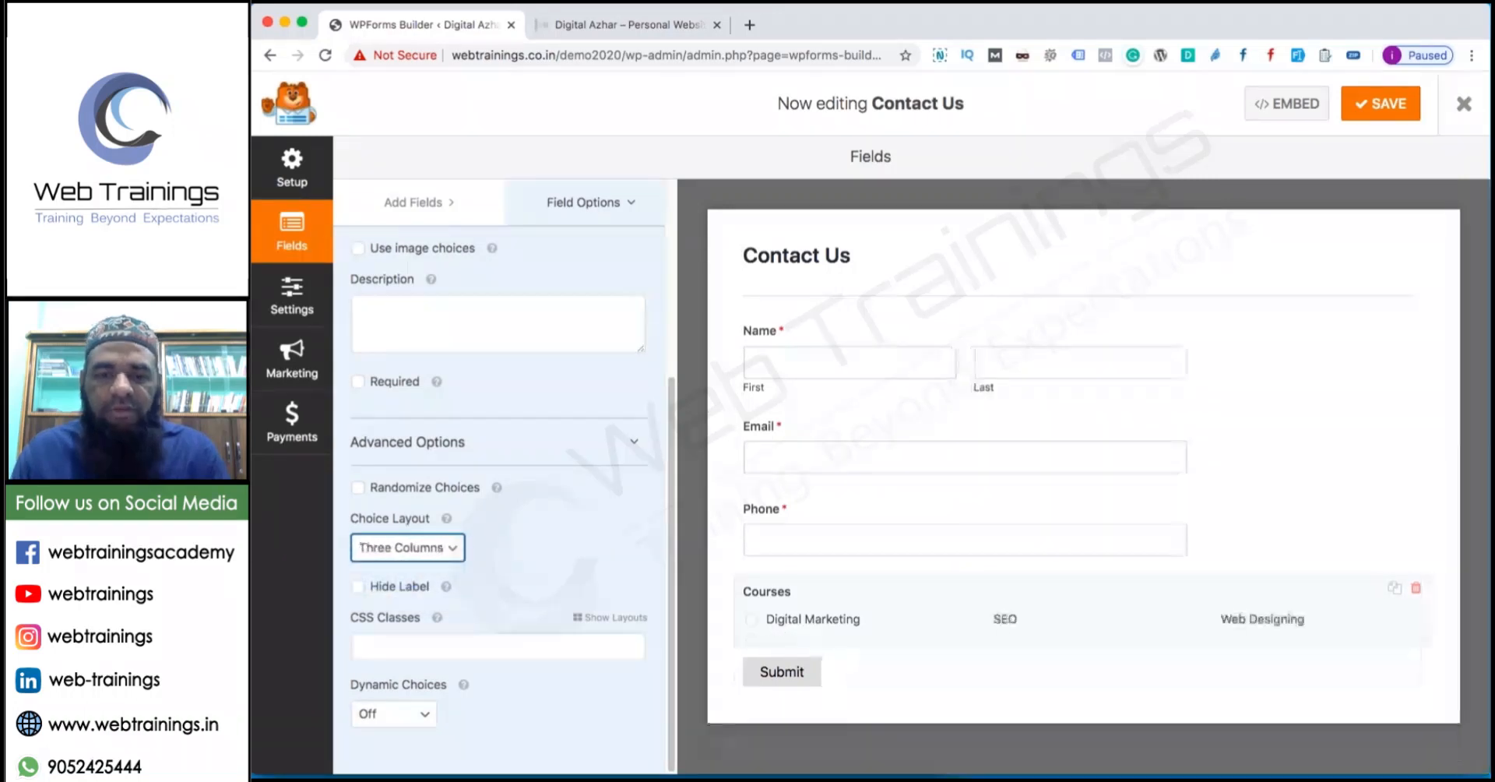
left_click(407, 724)
left_click(410, 715)
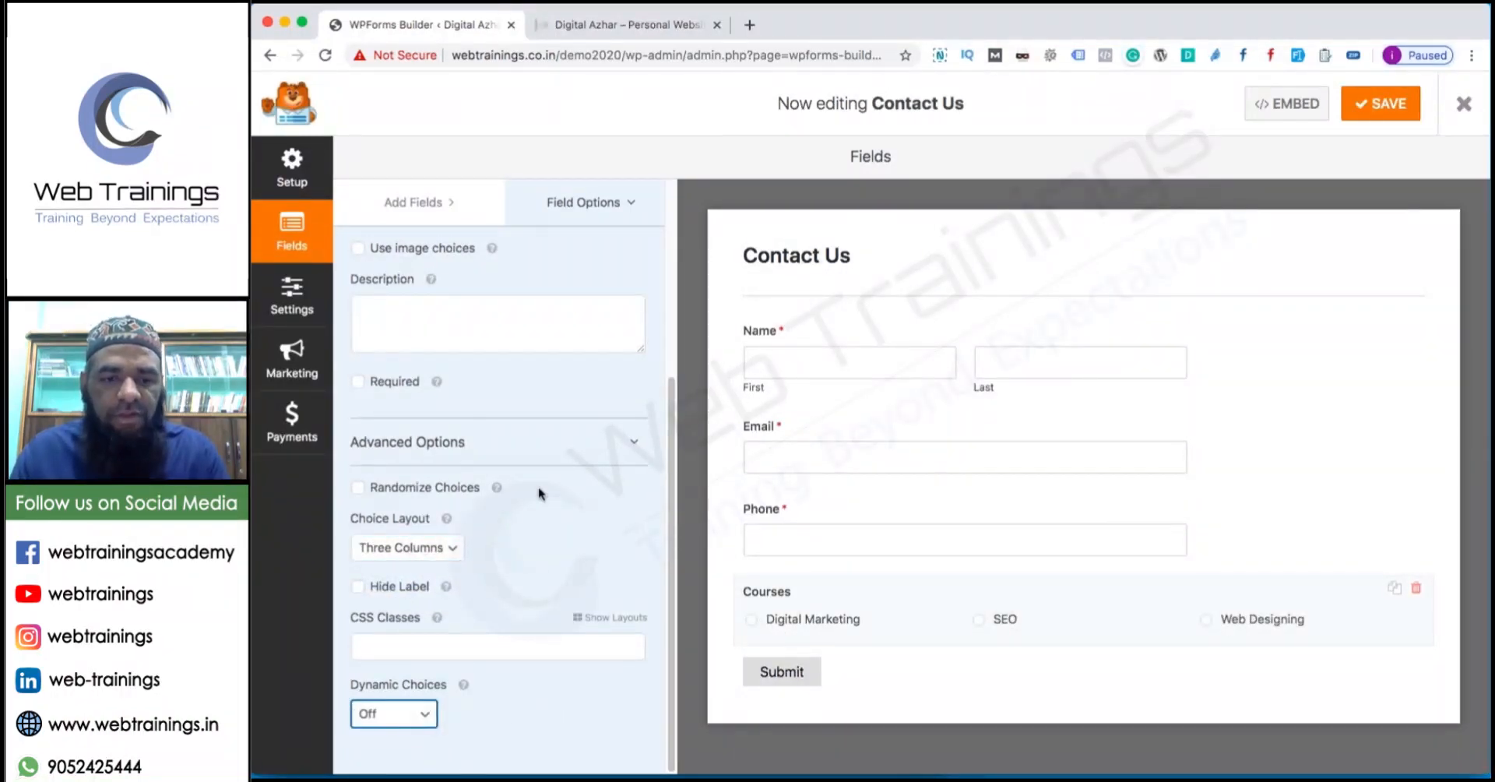
scroll(478, 374, "up", 1)
left_click(567, 213)
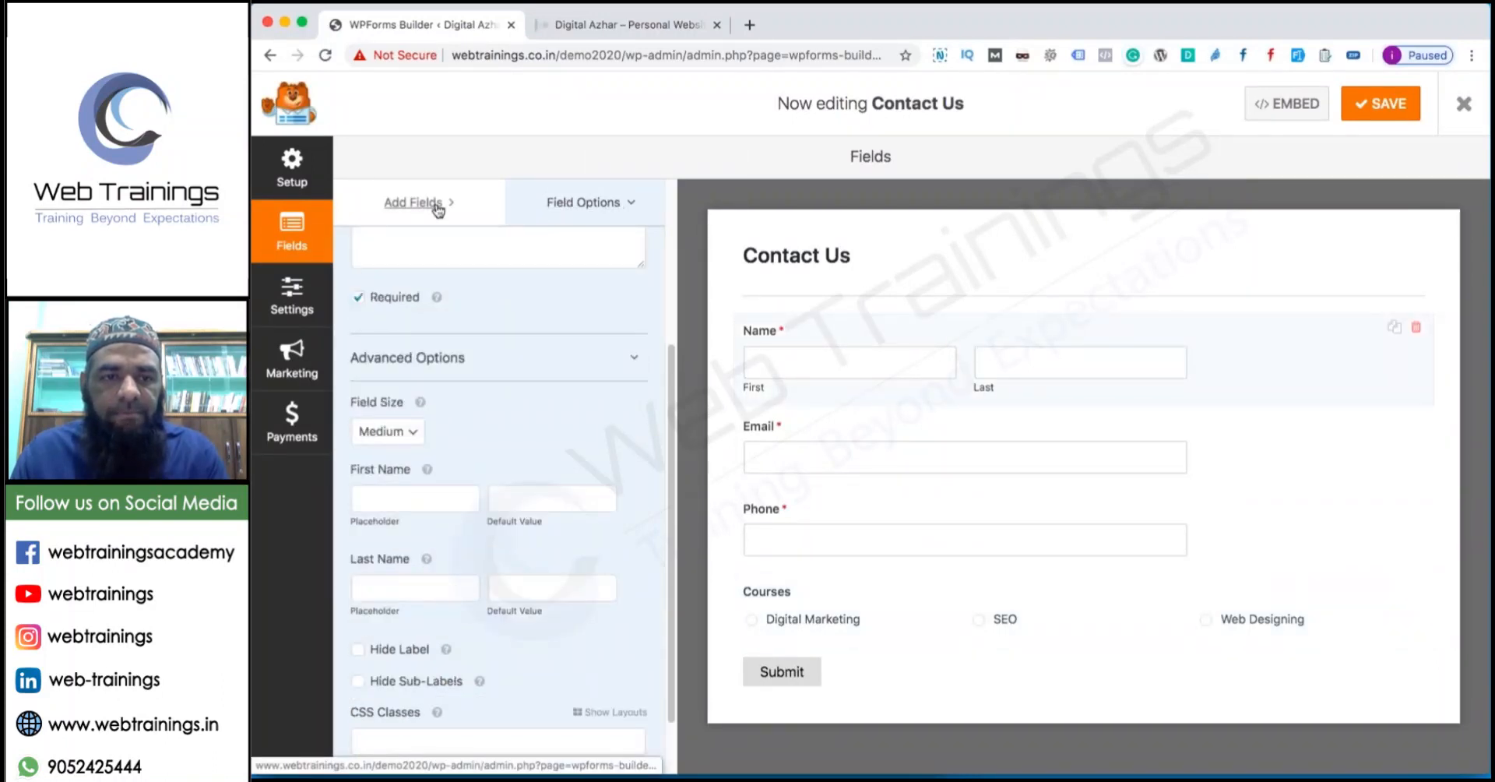
left_click(467, 358)
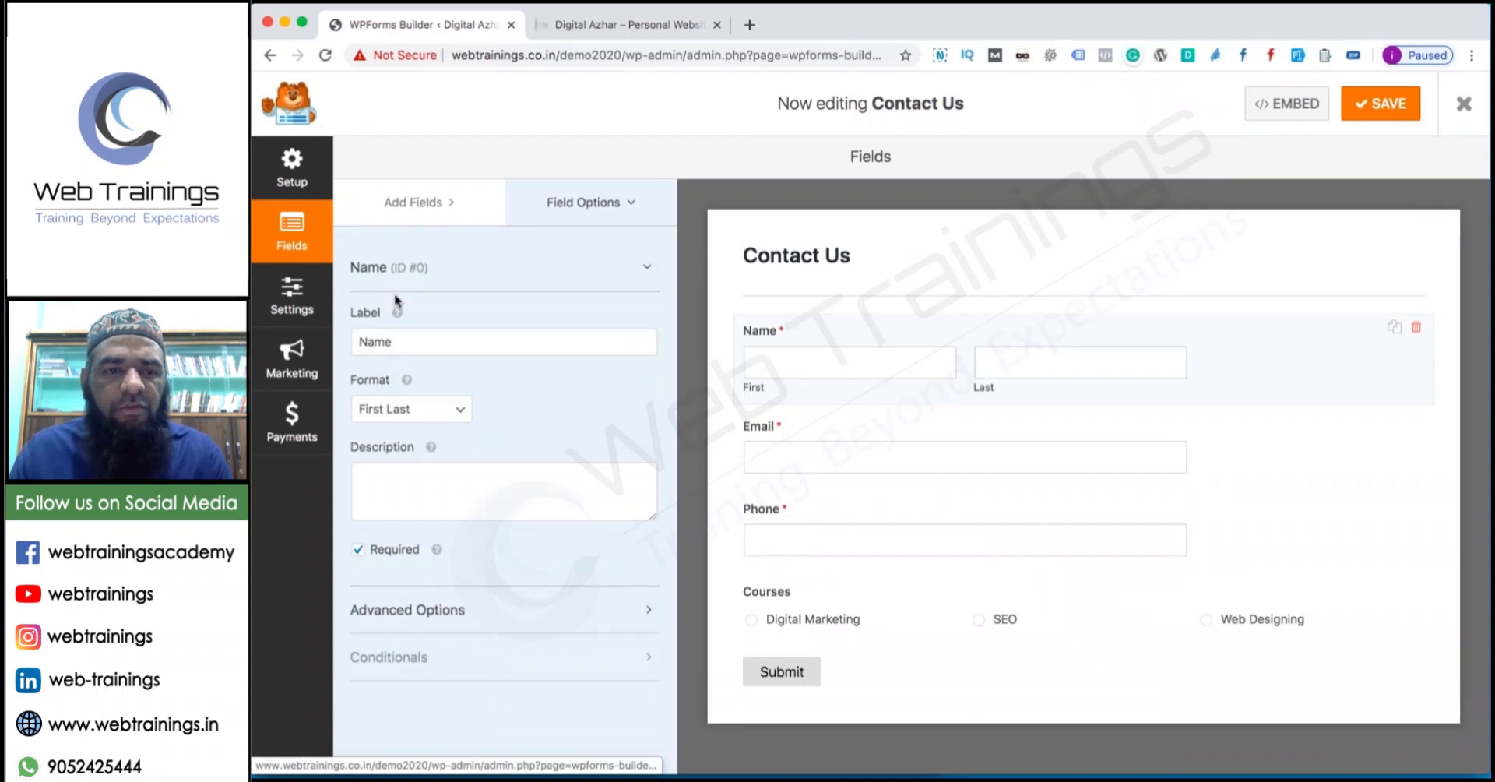
left_click(1378, 106)
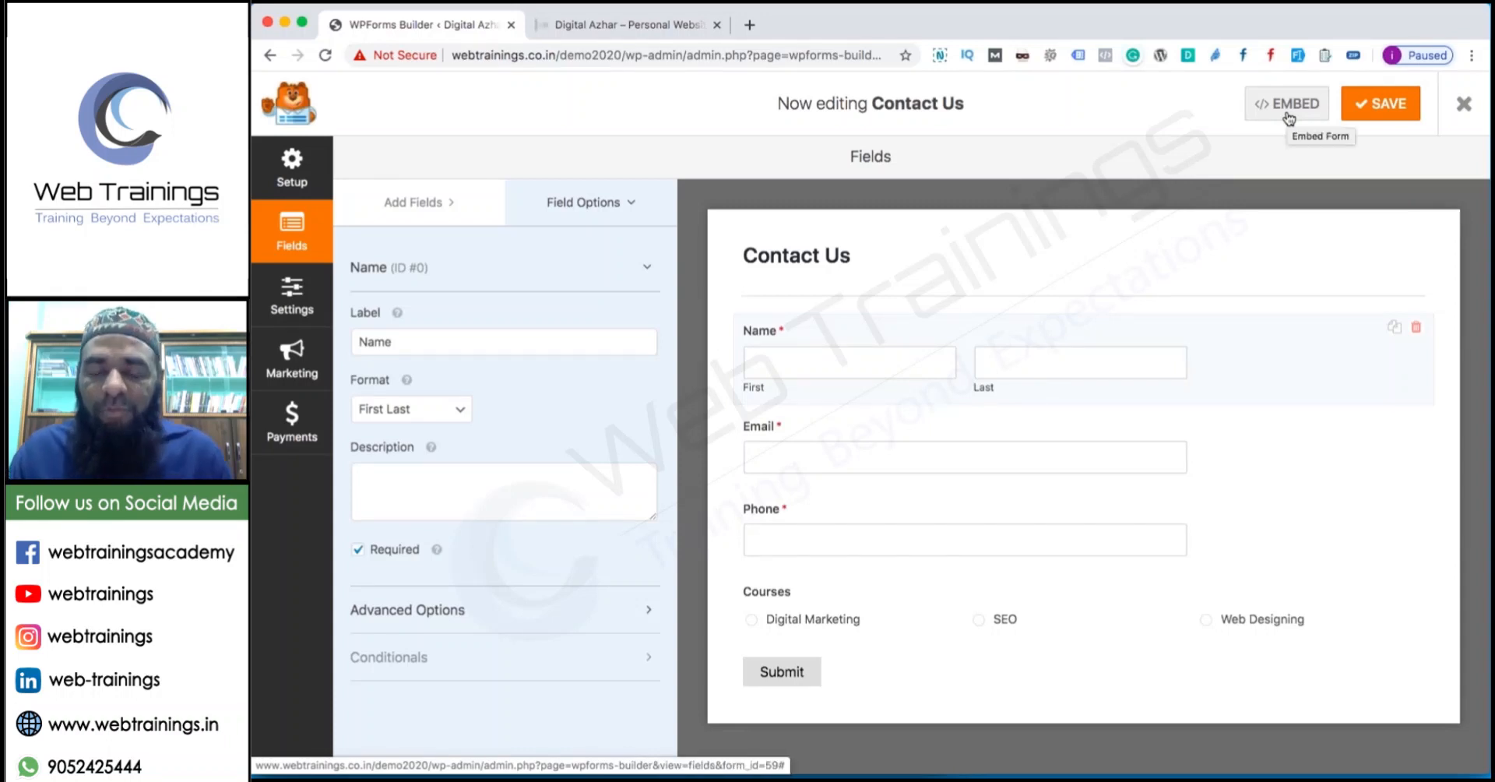
View and select the form's embed shortcode [wpforms id="59"].
left_click(1289, 117)
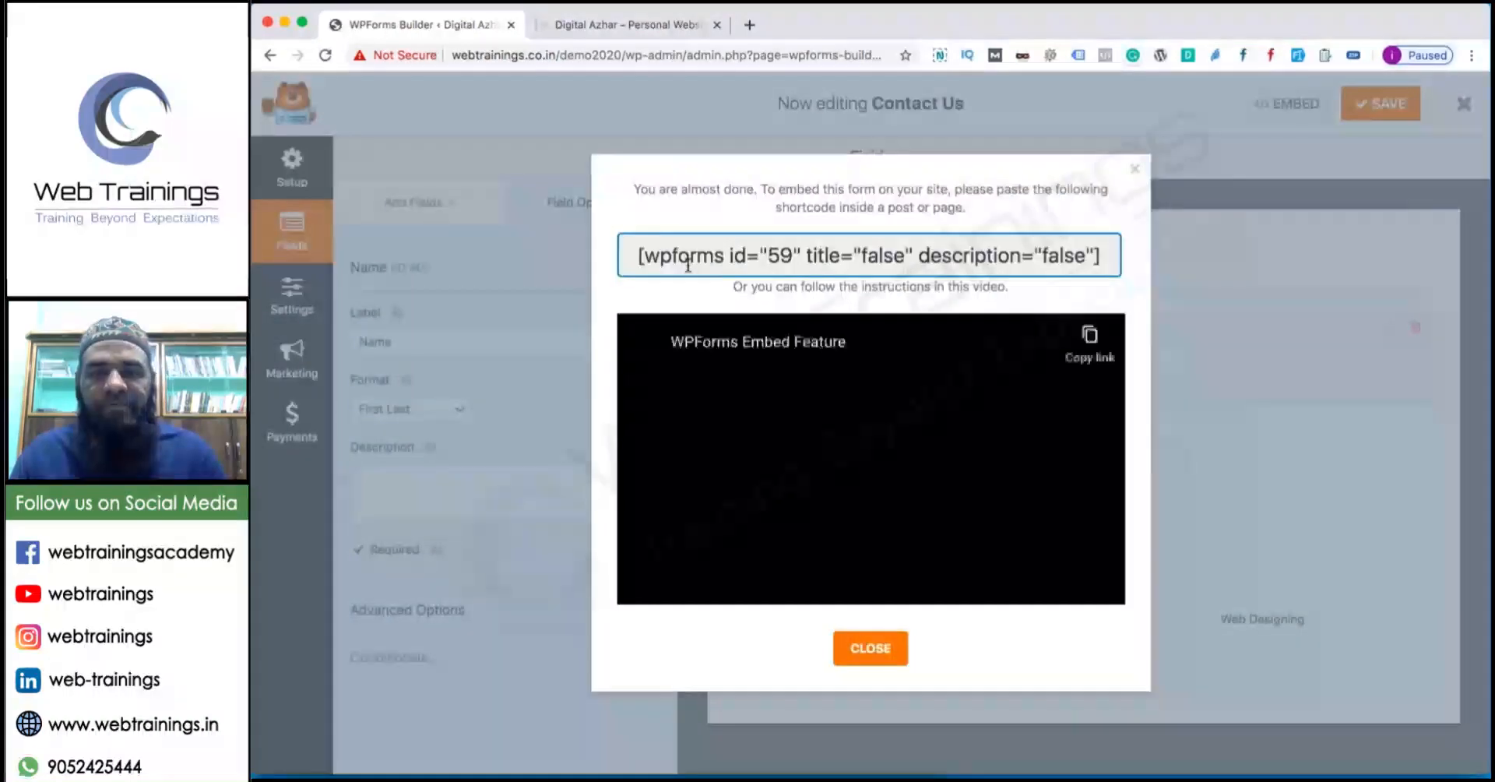
left_click(775, 261)
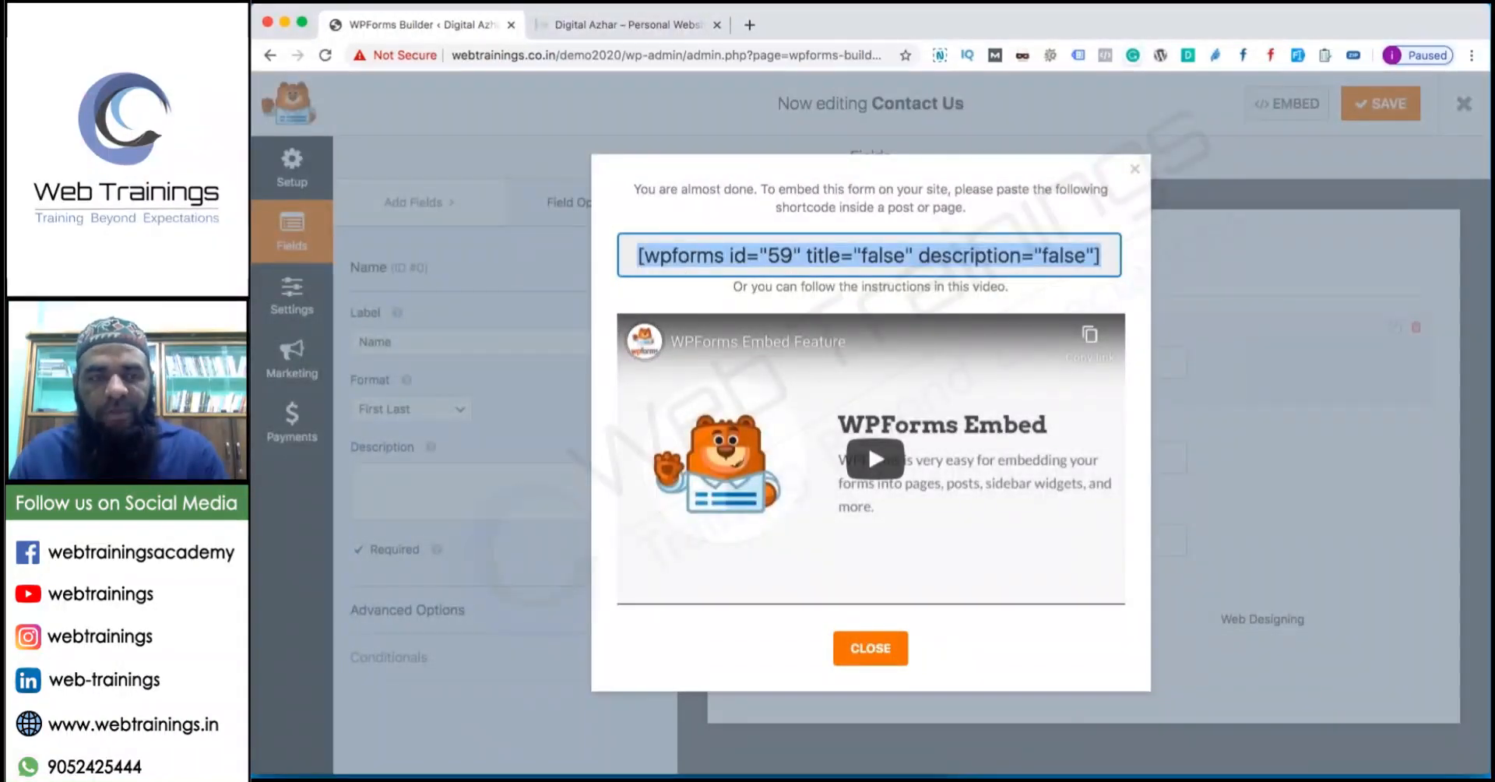
left_click(849, 639)
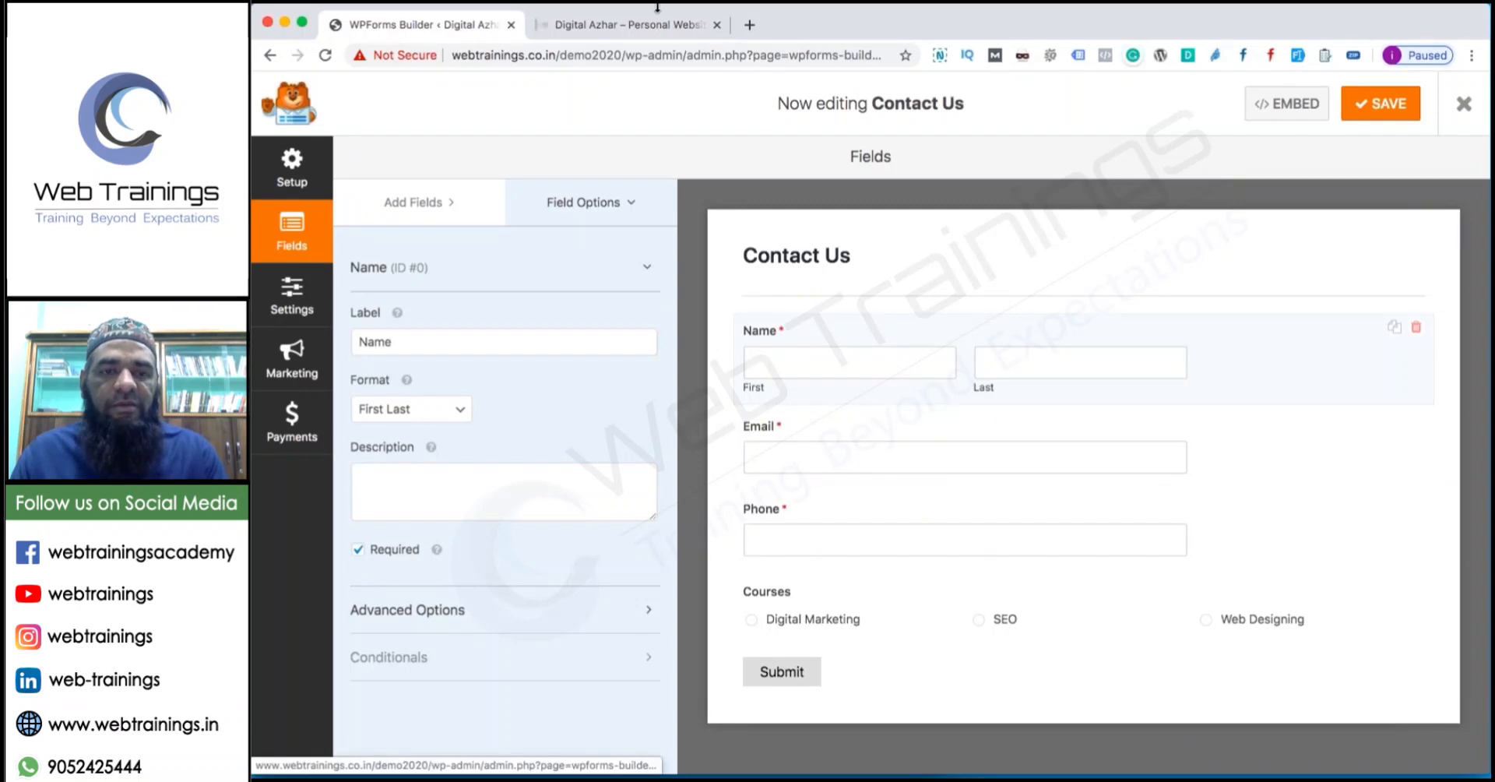
Save the Contact Us form and close the builder to the Forms Overview.
left_click(870, 26)
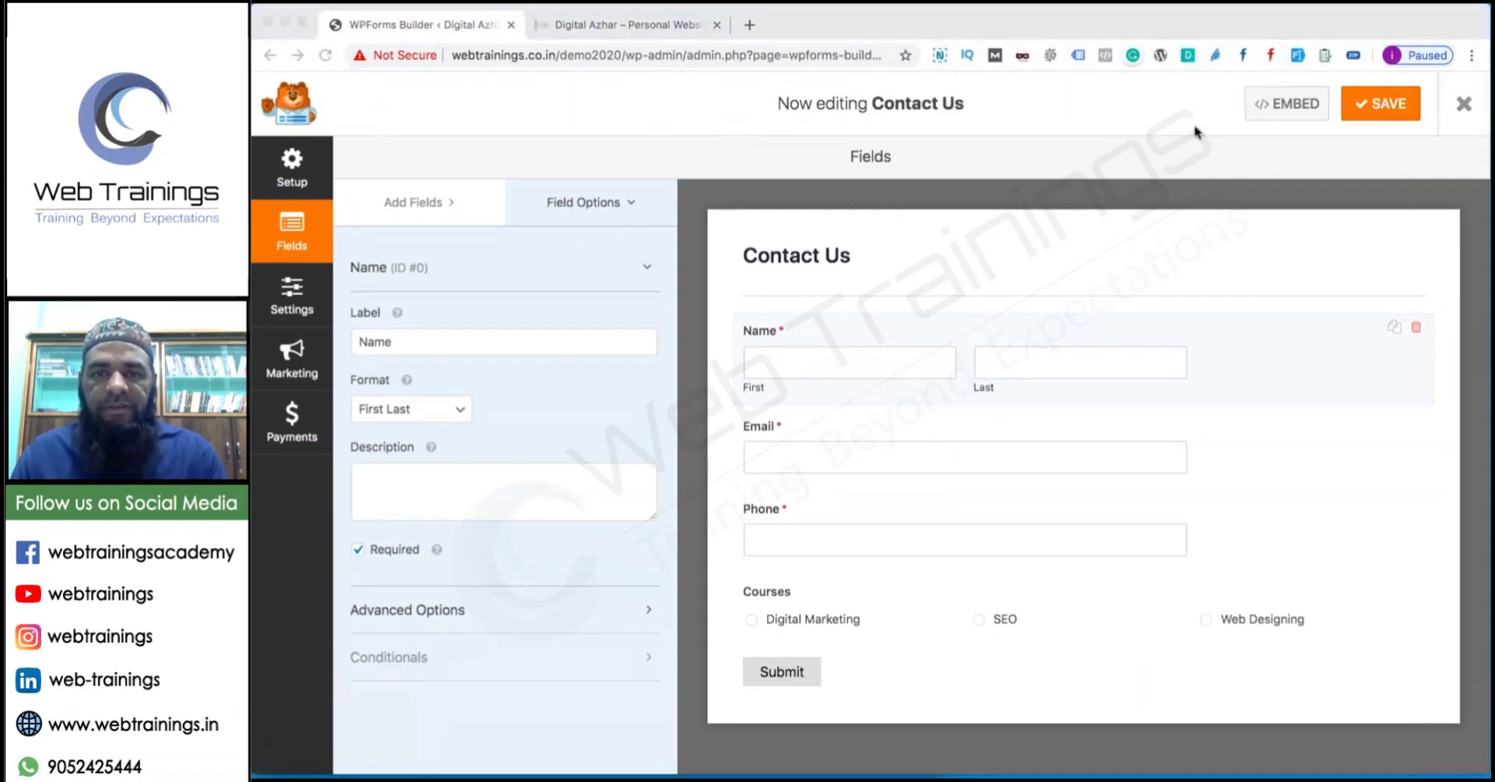
left_click(1390, 113)
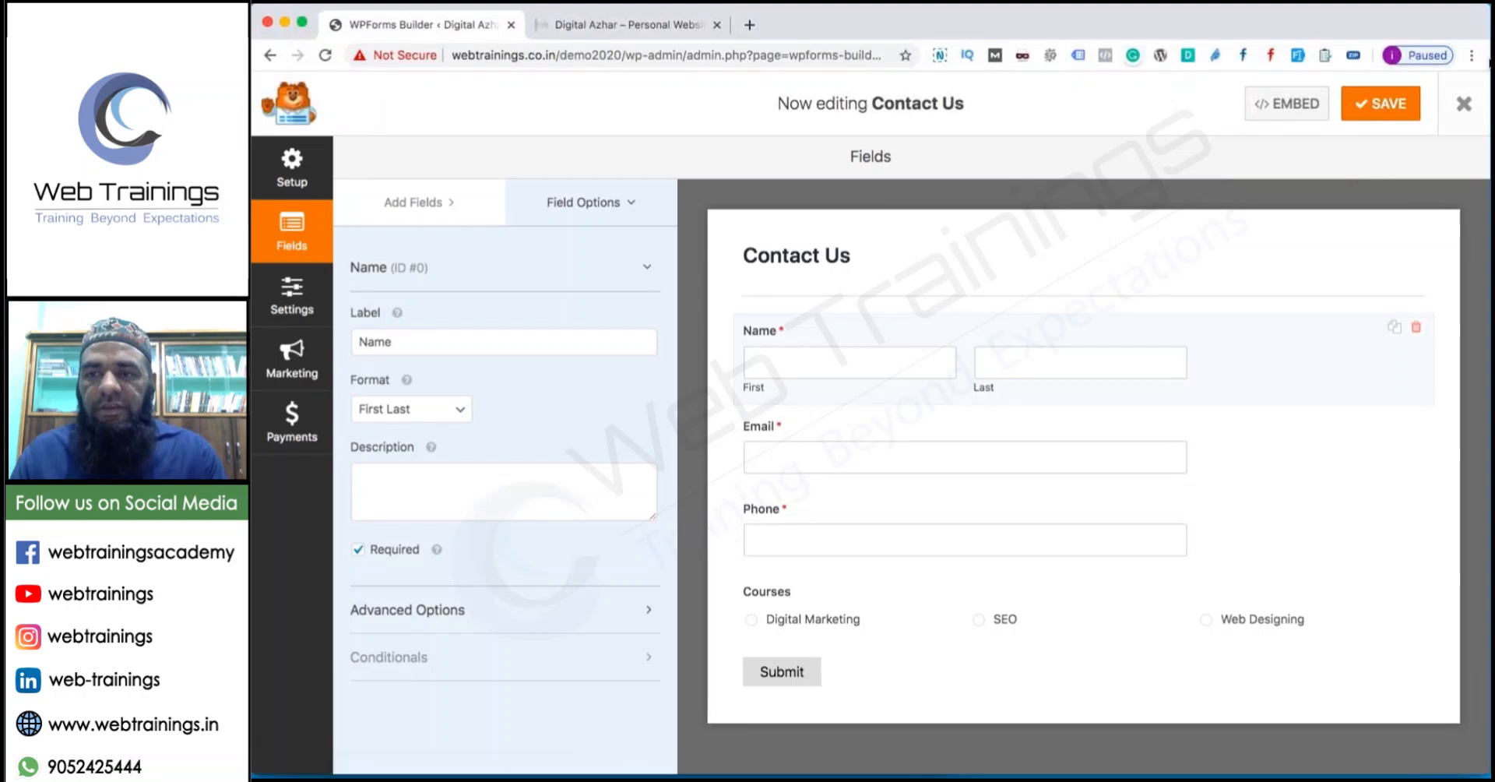
left_click(1464, 104)
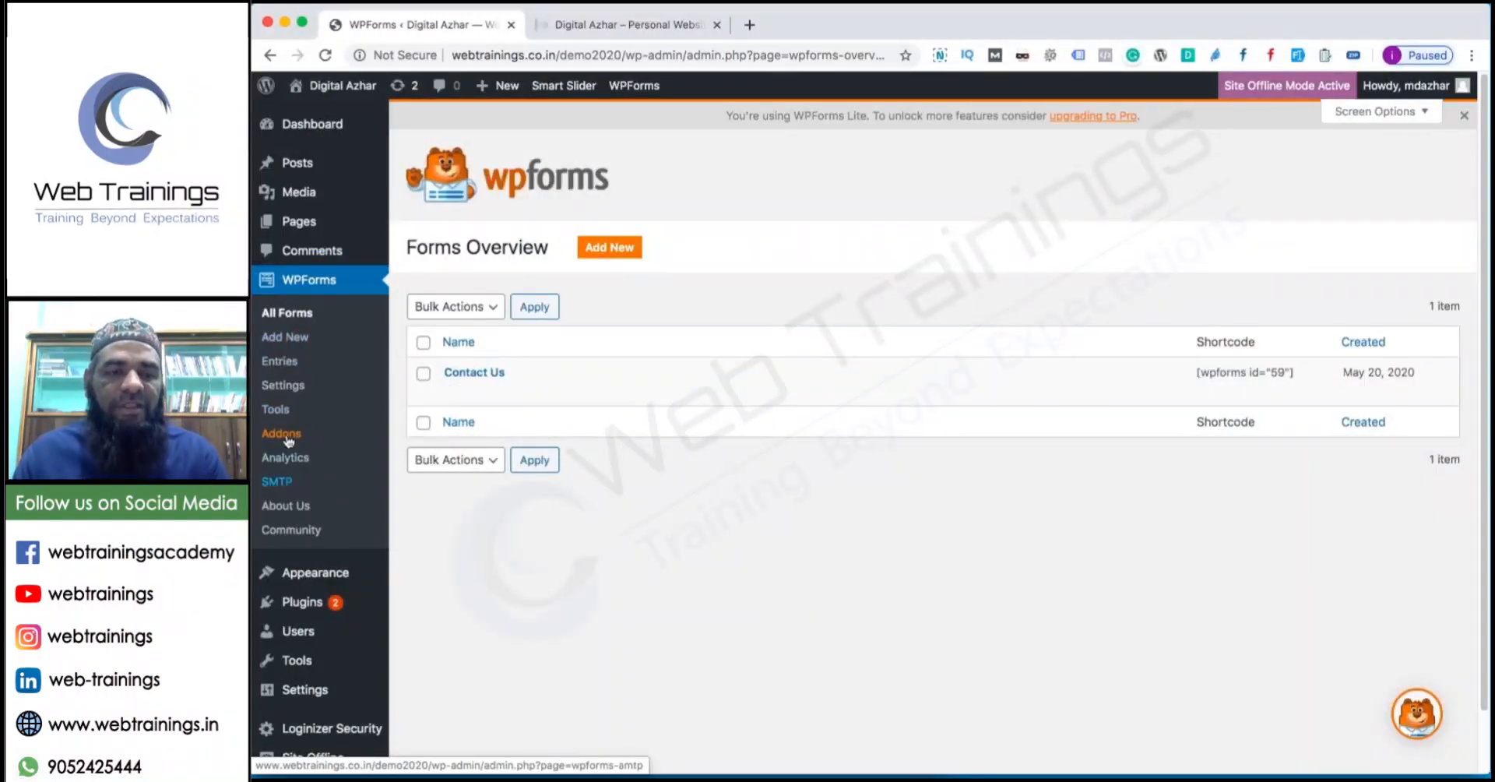
Open the Contact Us page from All Pages for editing.
mouse_move(298, 221)
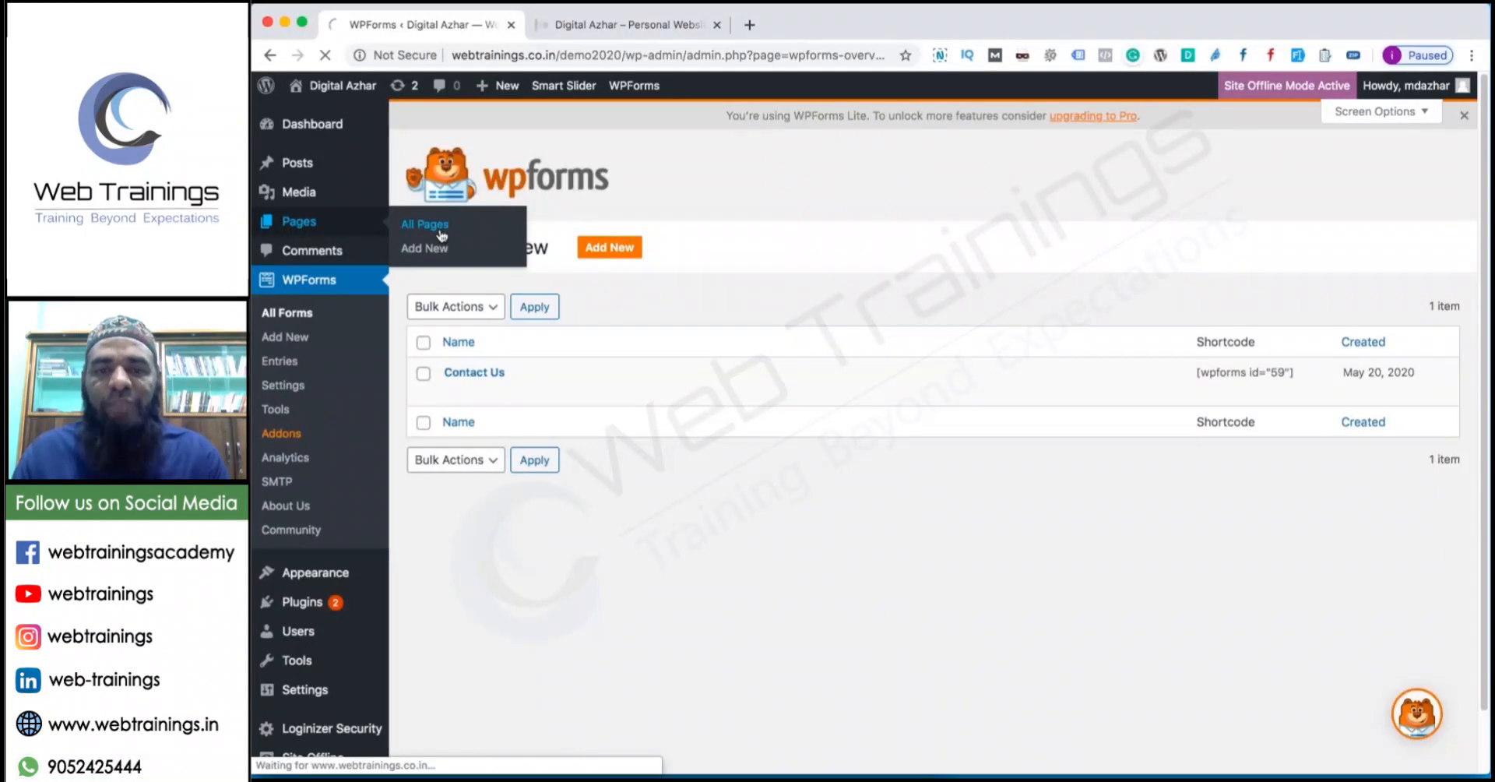
left_click(440, 232)
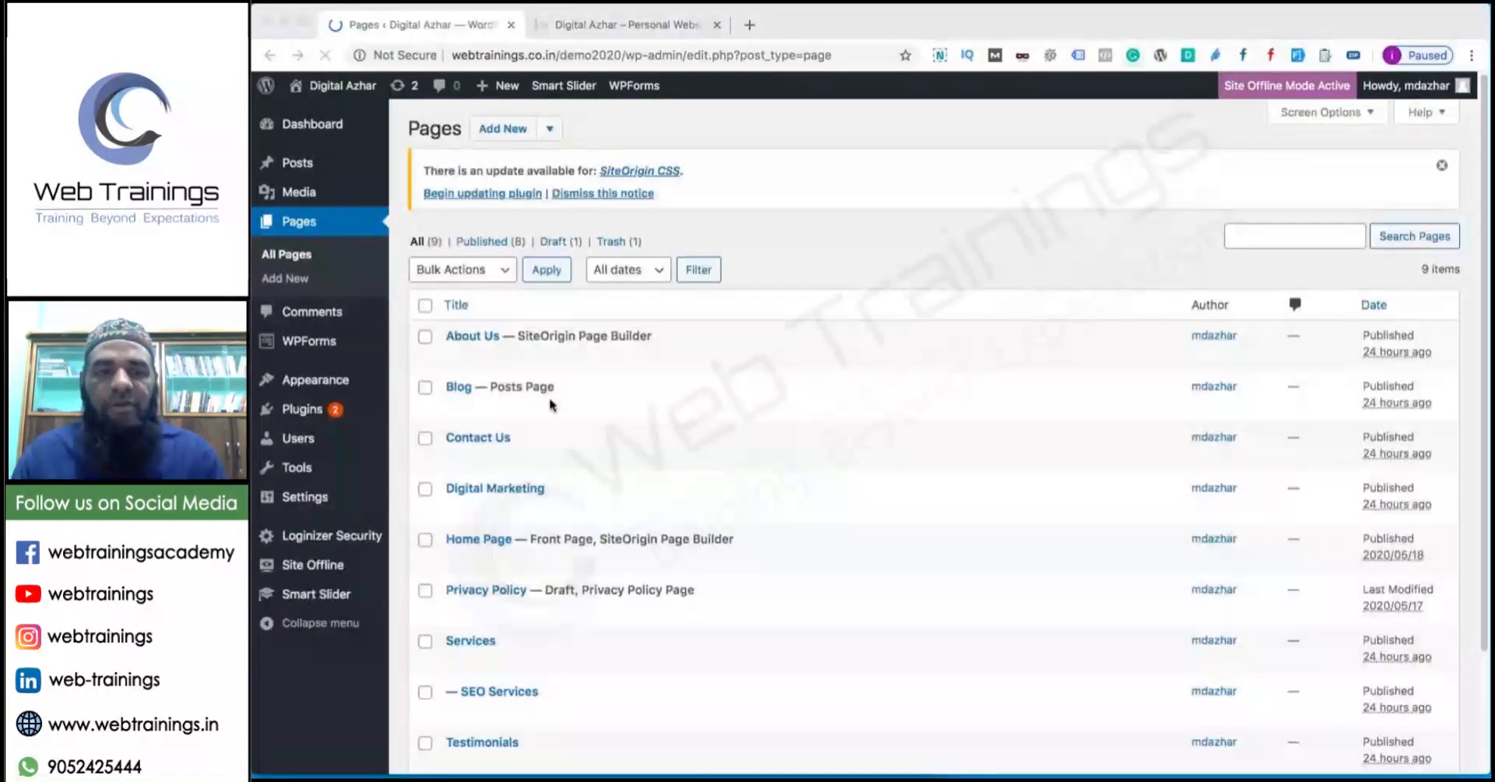
left_click(478, 437)
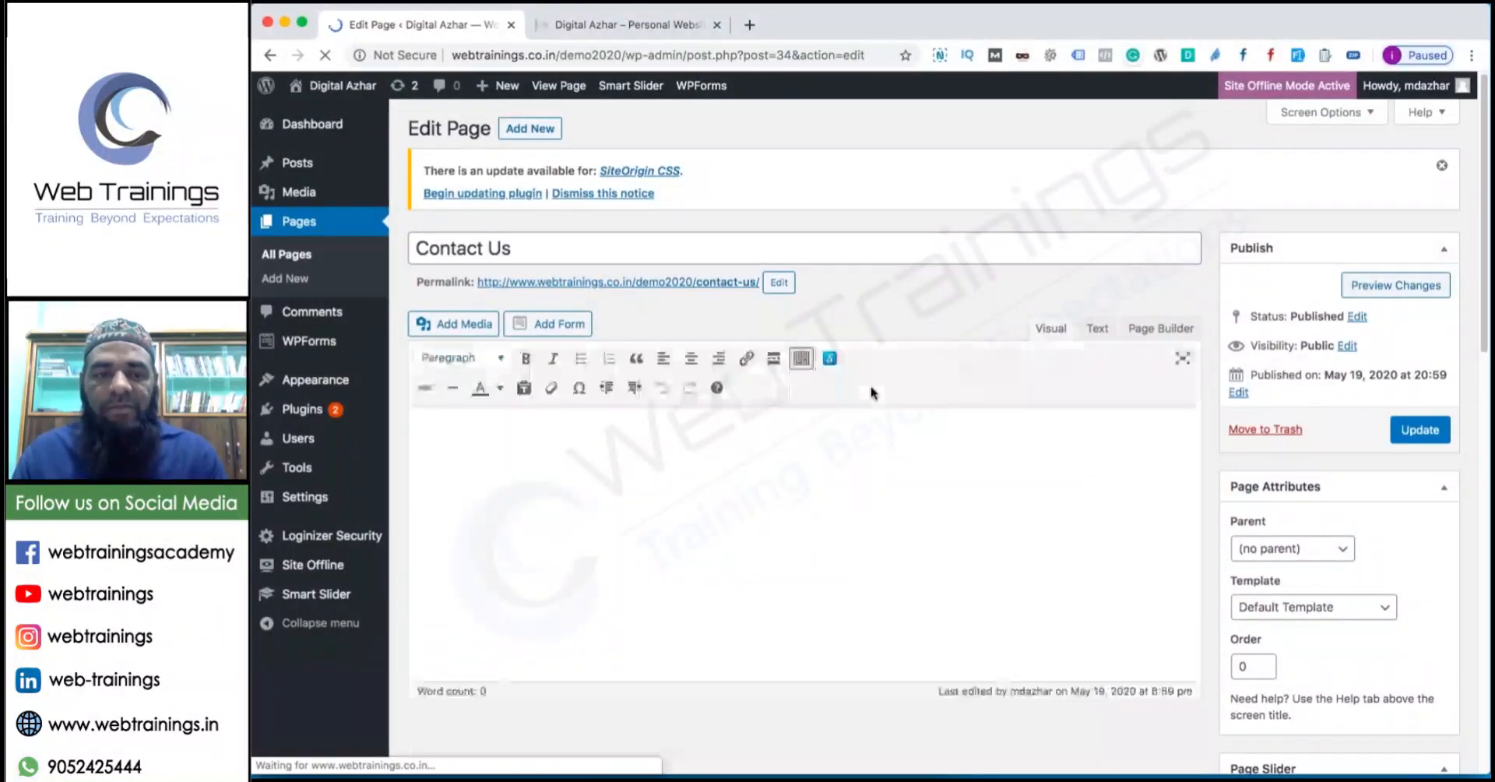
Type 'Address of our Company' and 'Enquiry Form' lines and paste the wpforms shortcode.
left_click(834, 444)
type("A")
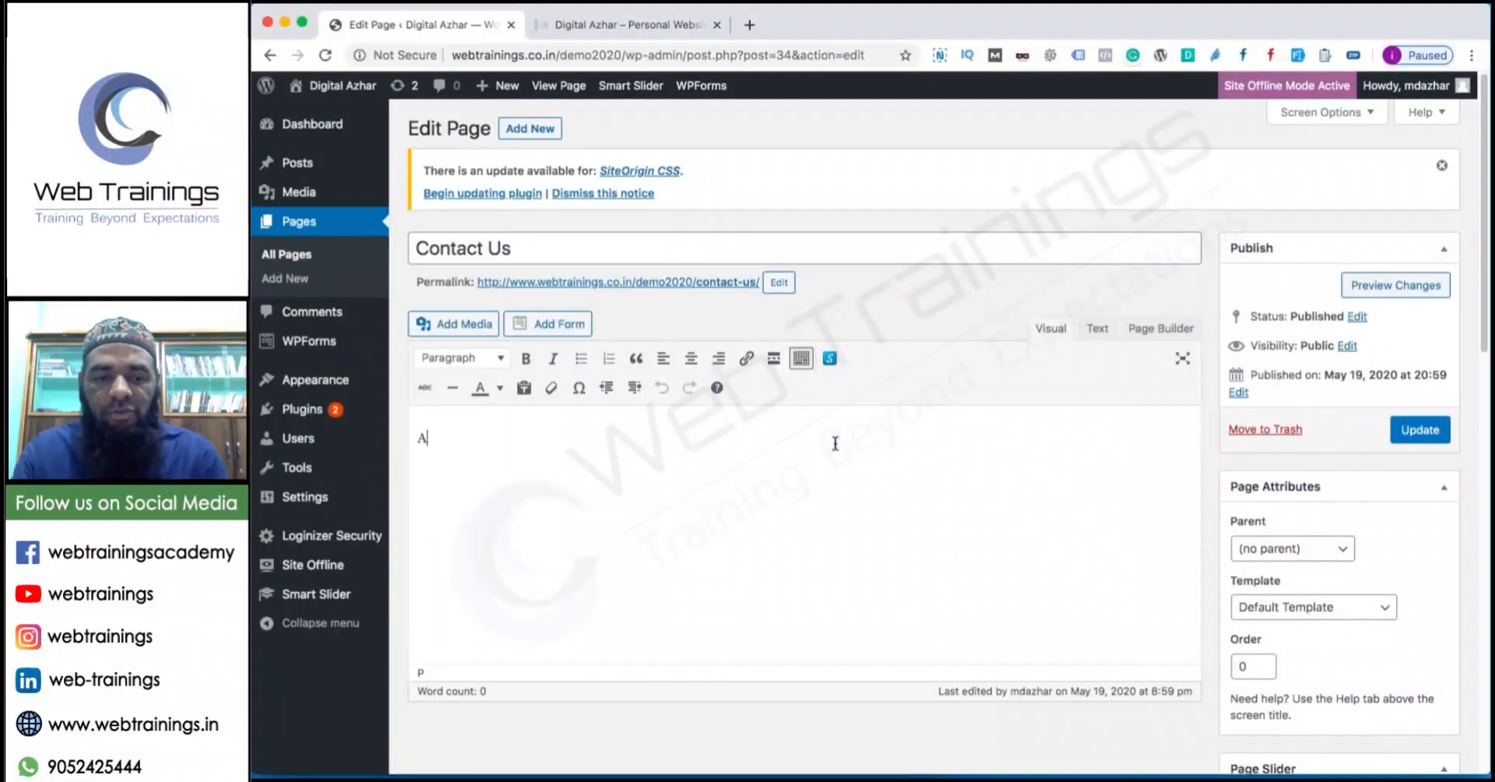
type("dress")
key("super+a")
type("Ad")
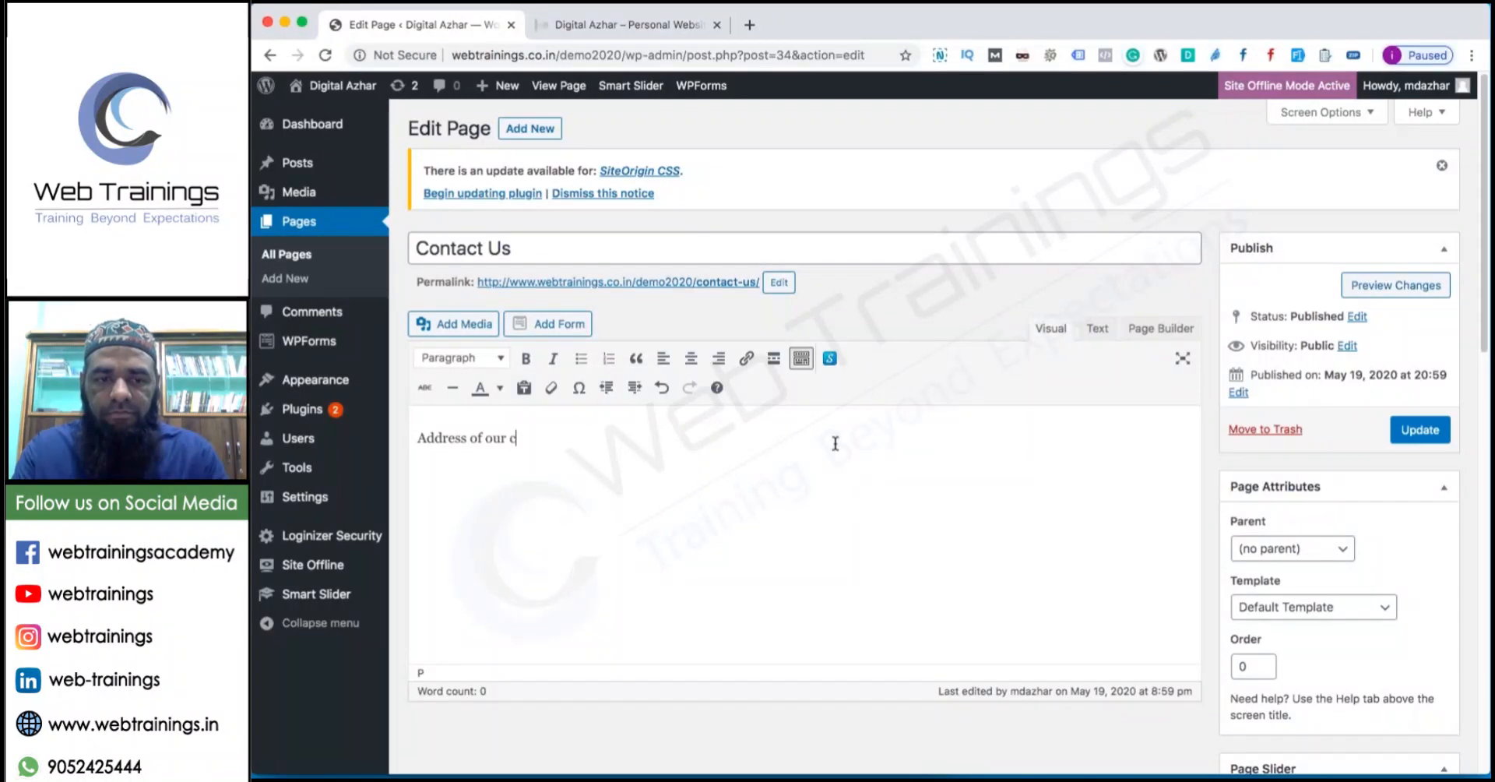
type("dress of our Company")
type("[wpforms id=\"59\" title=\"false\" description=\"false\"]")
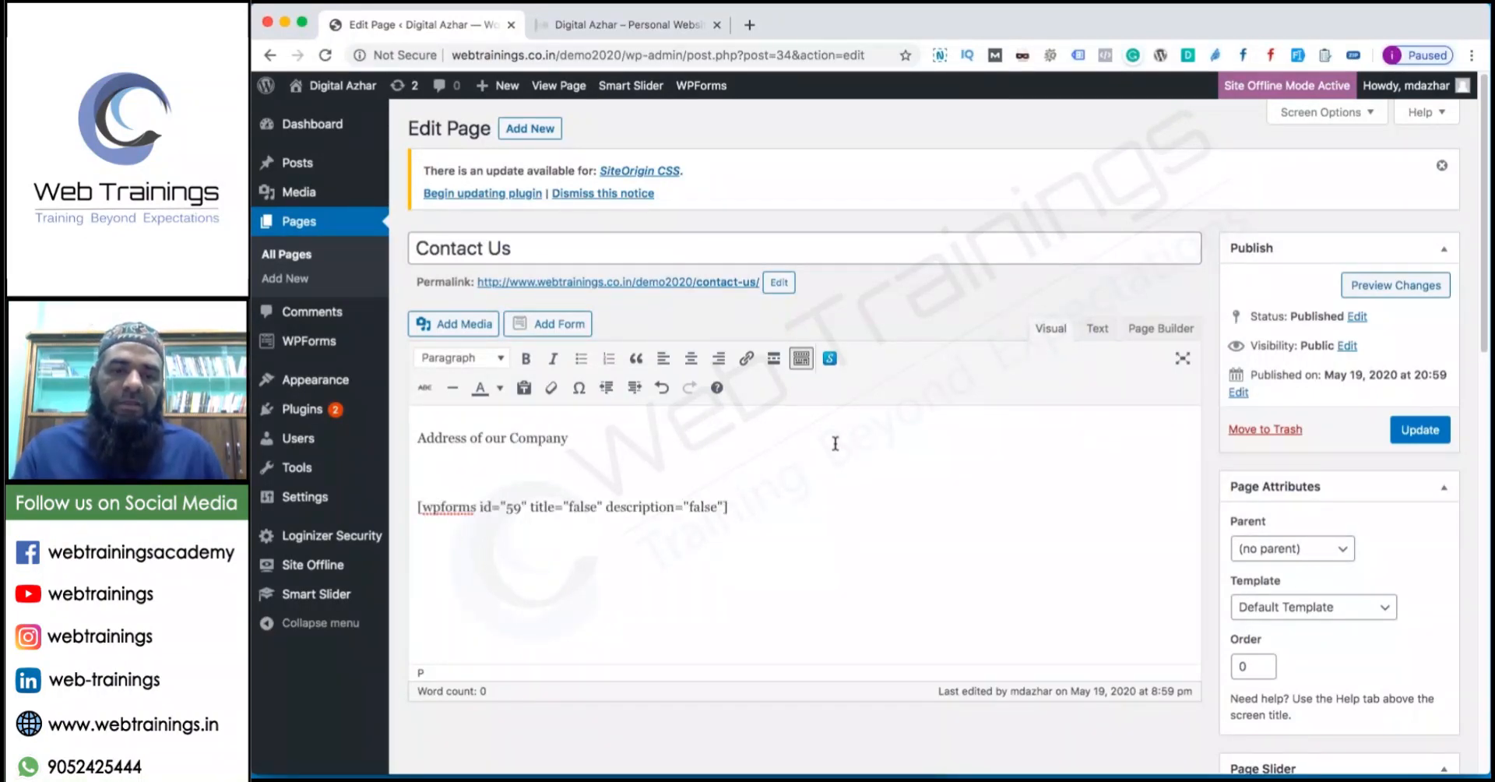
type("y")
key("Return")
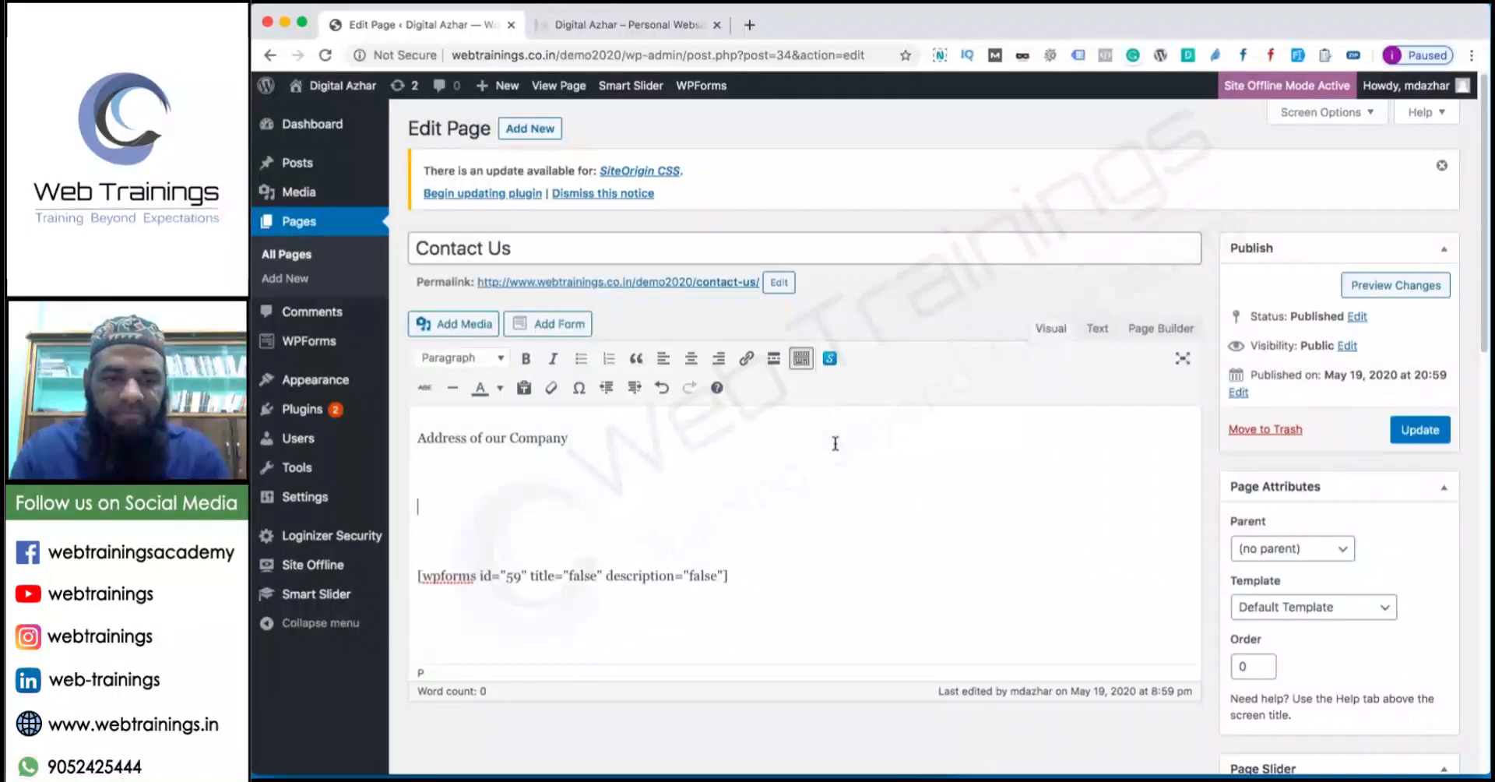
type("Enquiry Form")
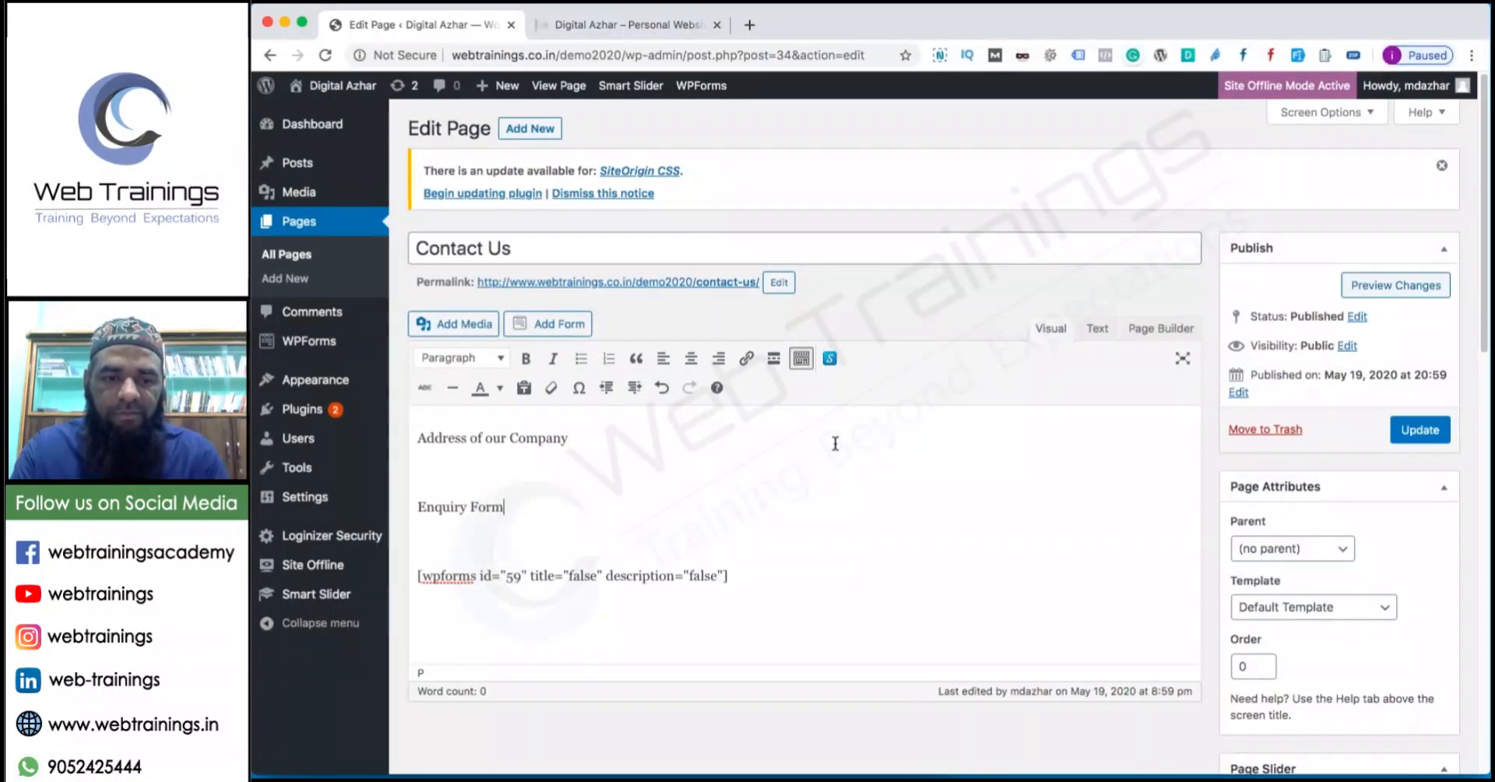
key("BackSpace")
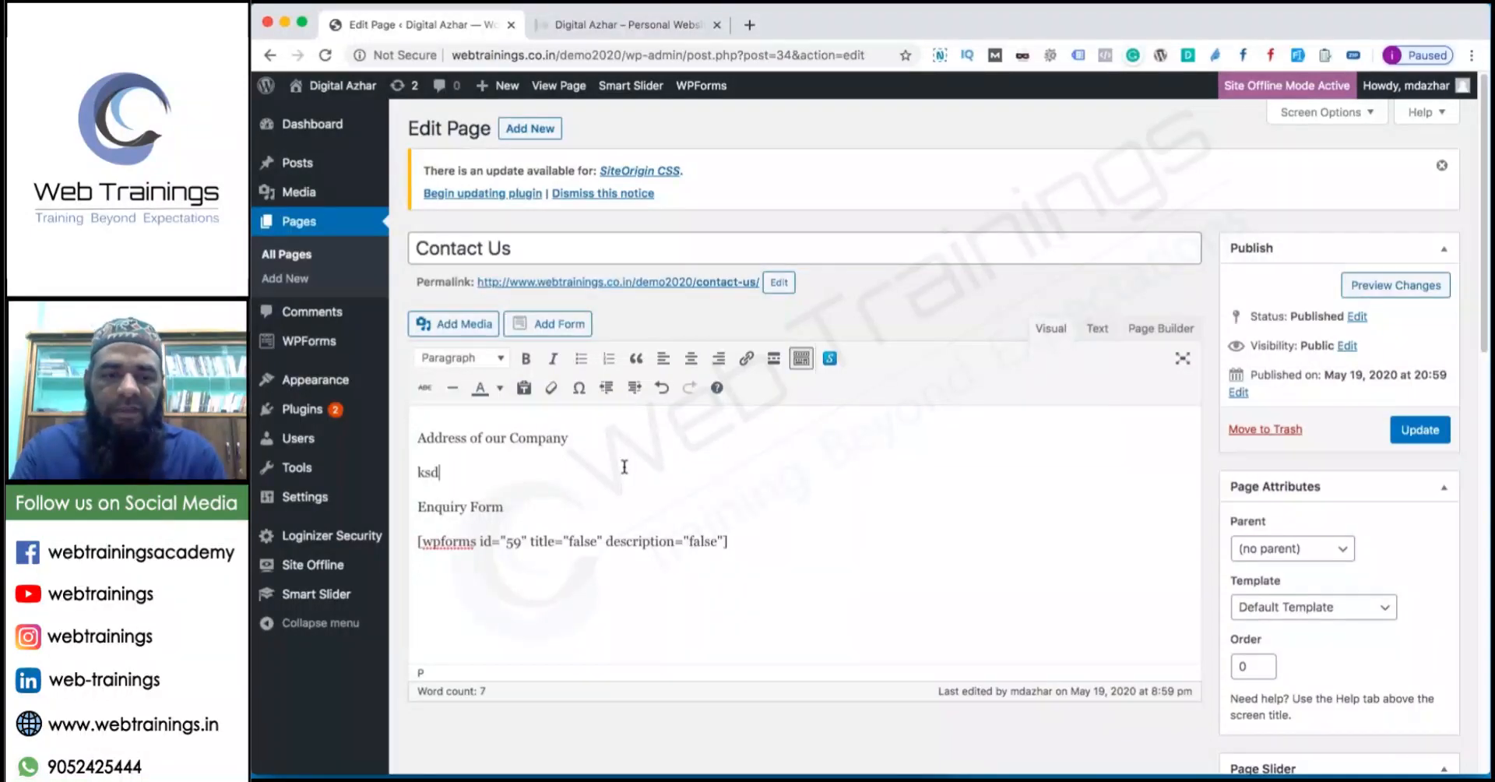
type("a;jfsd")
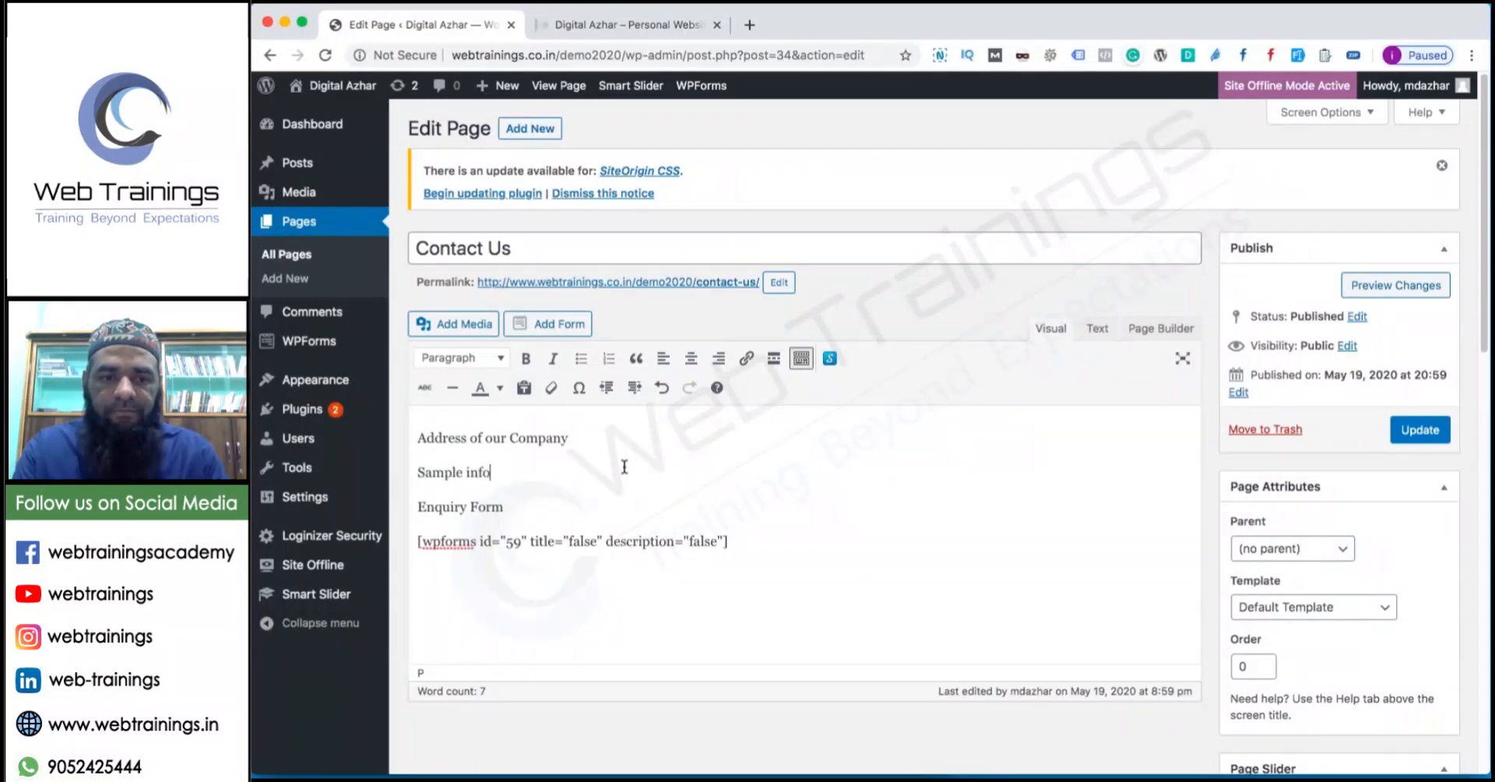
Bold the Address of our Company and Enquiry Form headings and update the page.
left_click_drag(682, 436, 405, 432)
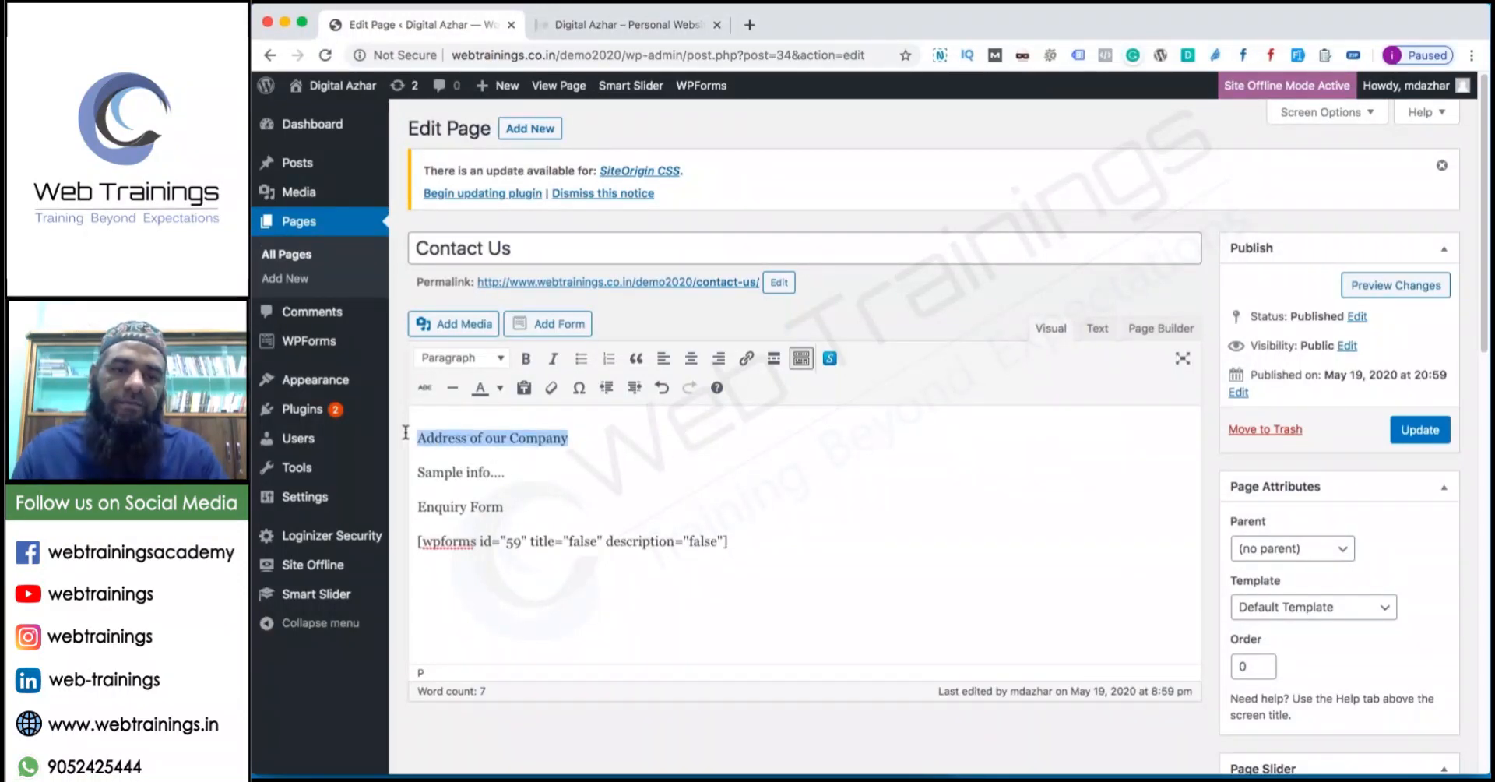
key("super+b")
left_click_drag(538, 510, 404, 510)
key("super+b")
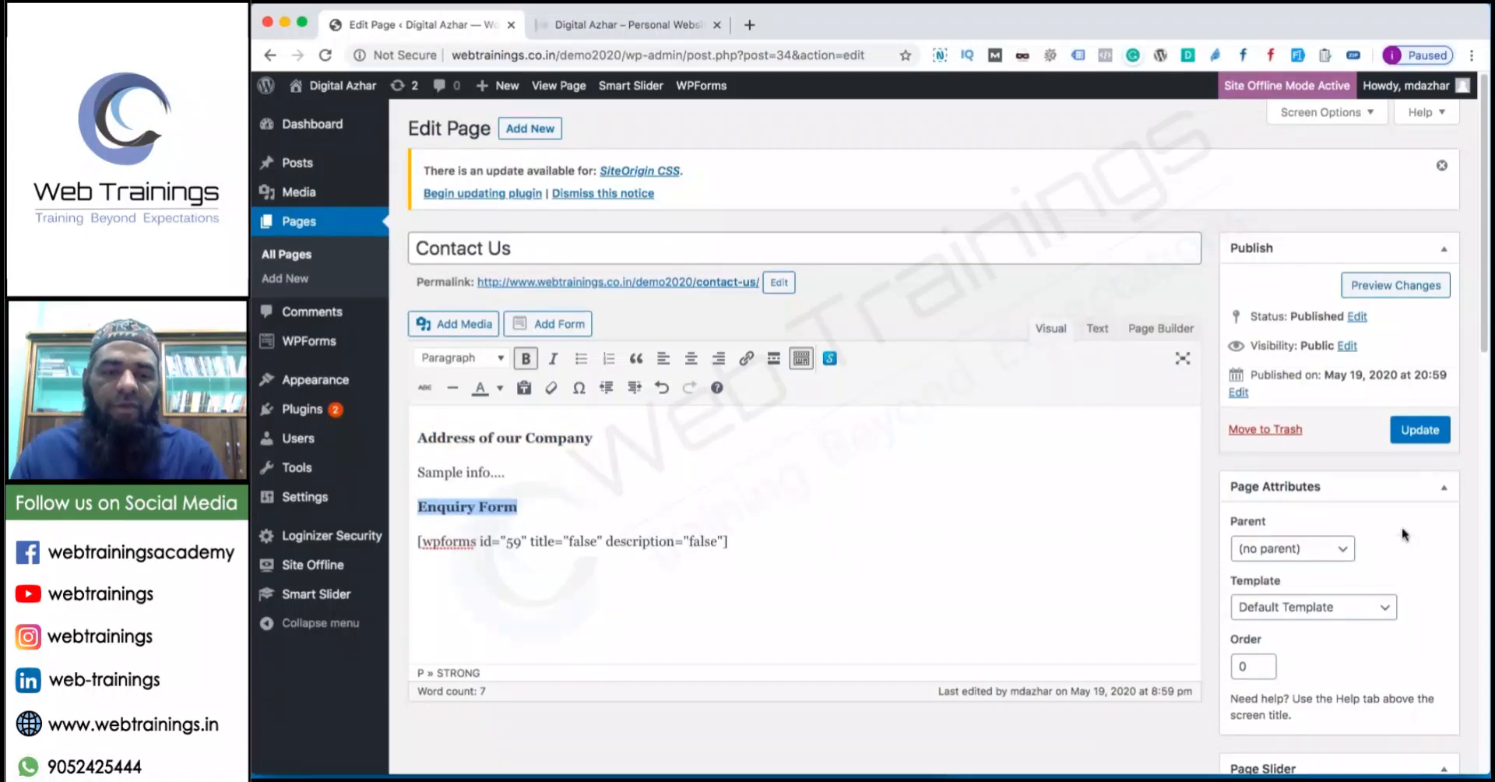
left_click(1410, 438)
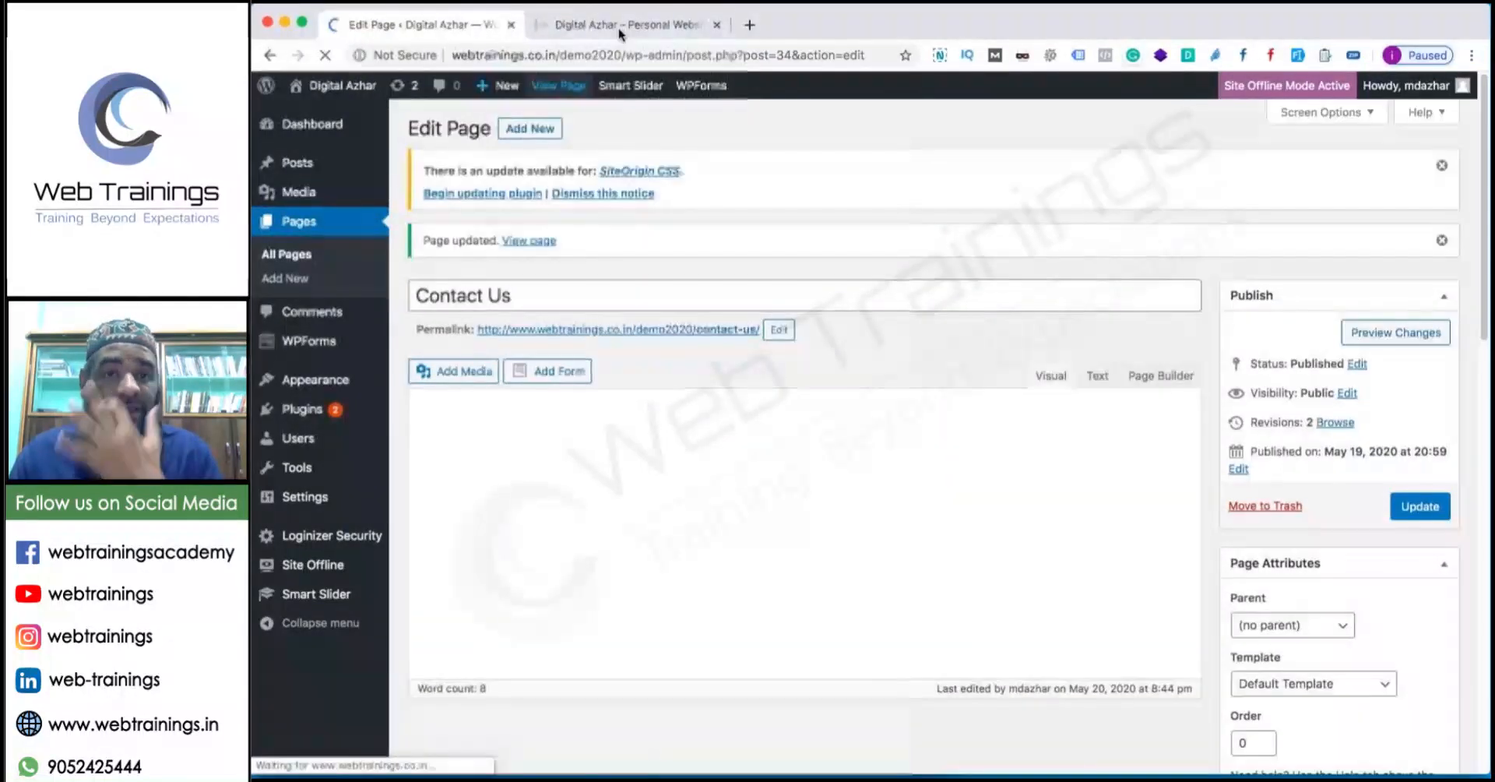
left_click(627, 24)
left_click(994, 277)
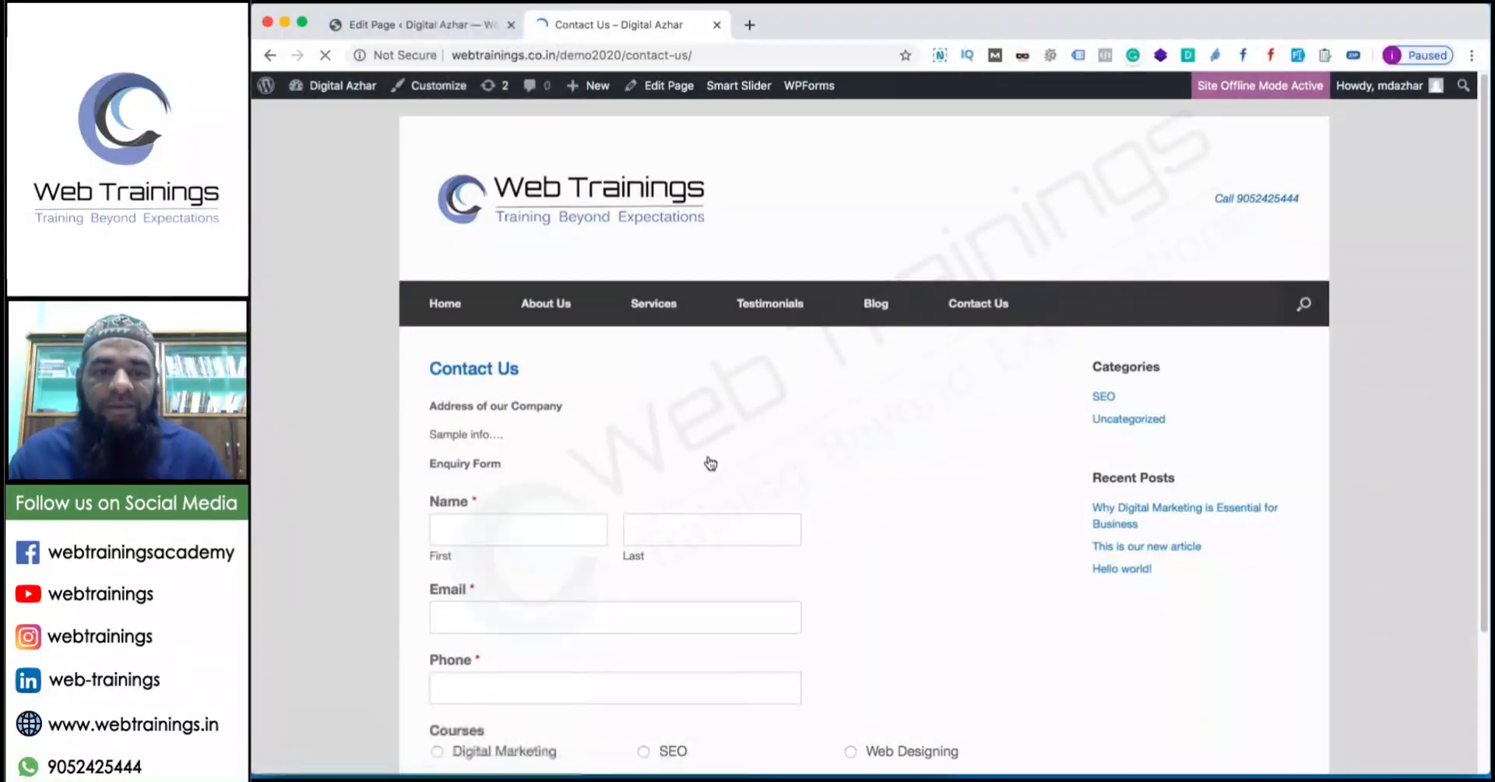
scroll(708, 460, "down", 3)
left_click(691, 365)
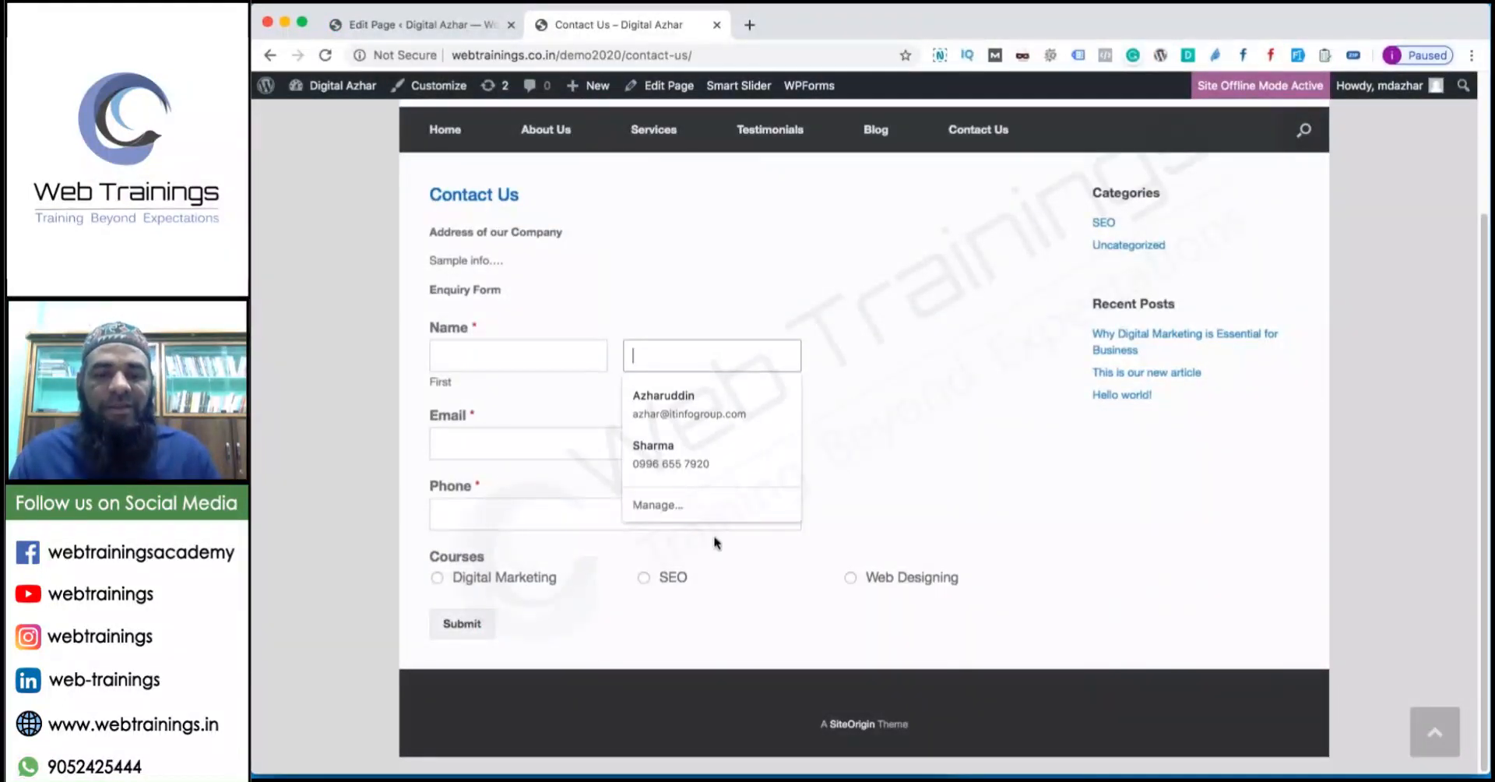
left_click(565, 523)
left_click(413, 25)
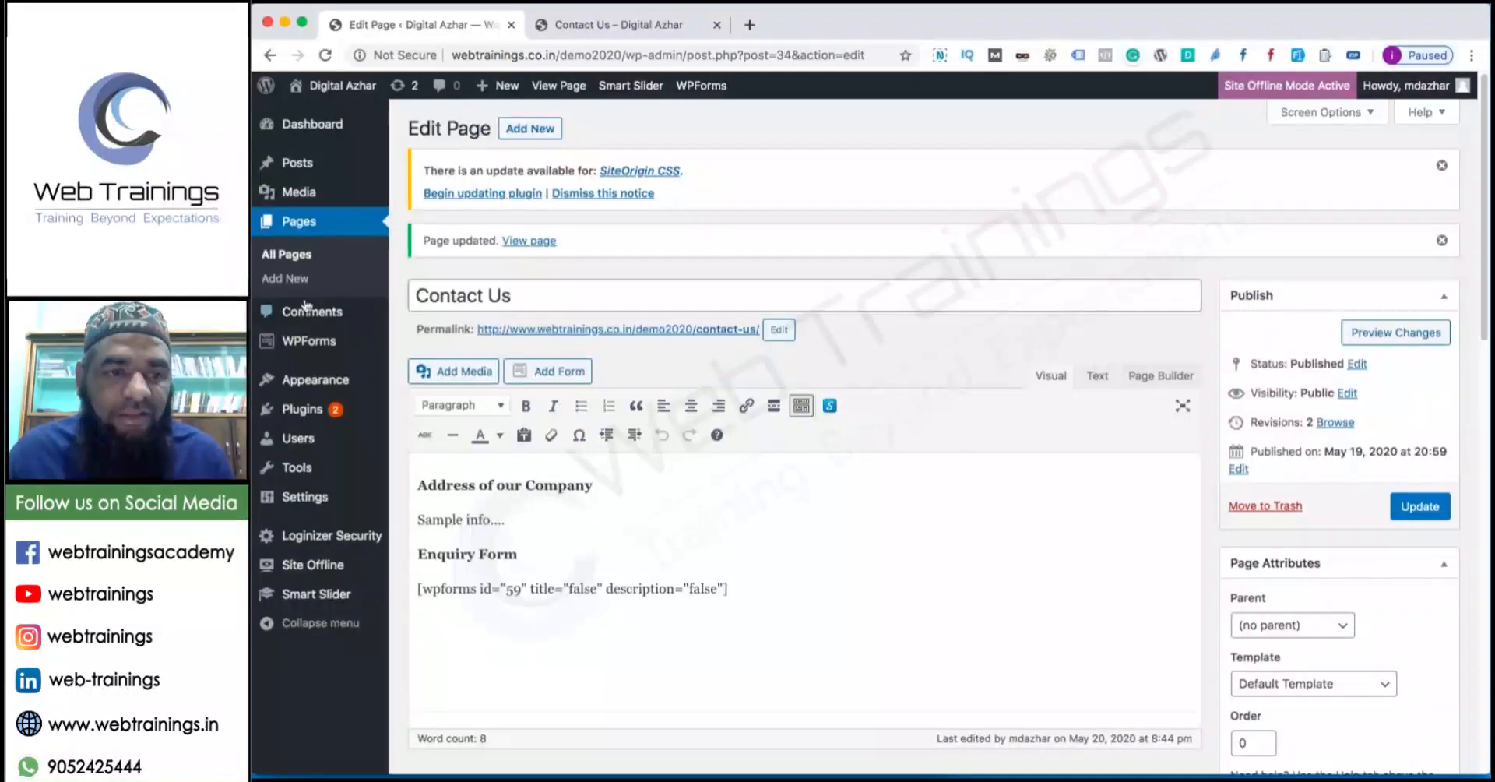
Browse the WPForms Settings and SMTP pages, then go to All Forms.
mouse_move(309, 341)
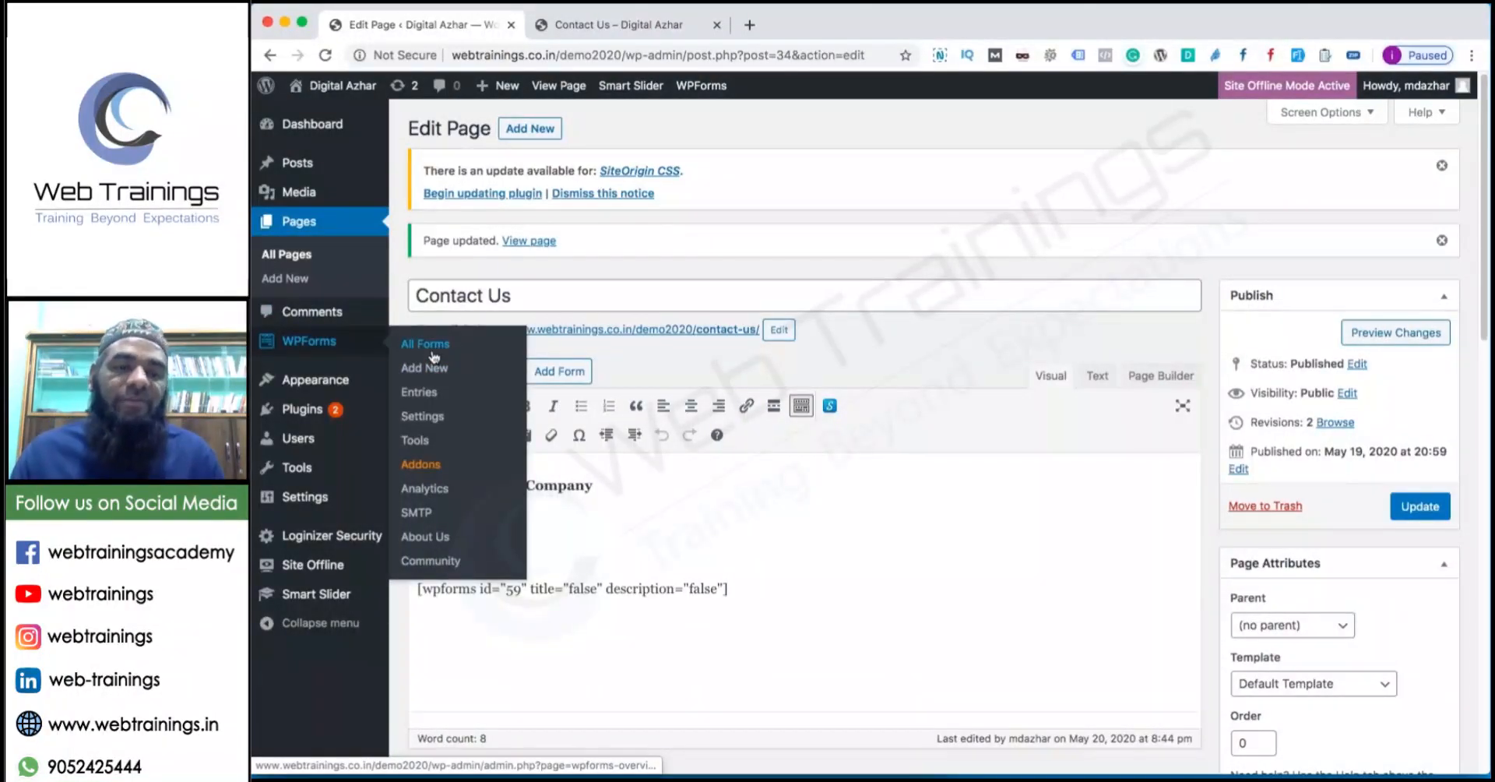
left_click(421, 417)
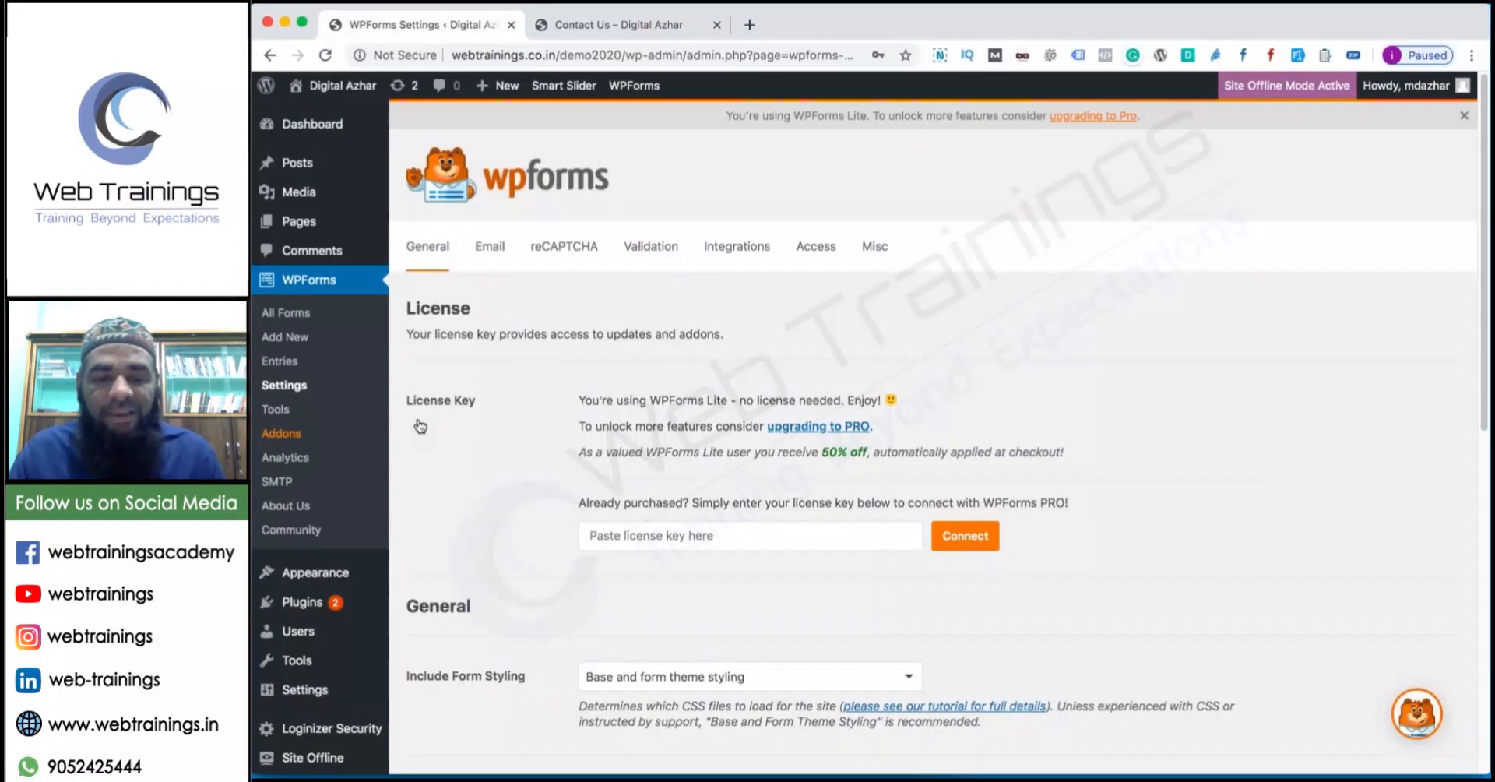
scroll(421, 426, "down", 6)
scroll(289, 354, "up", 1)
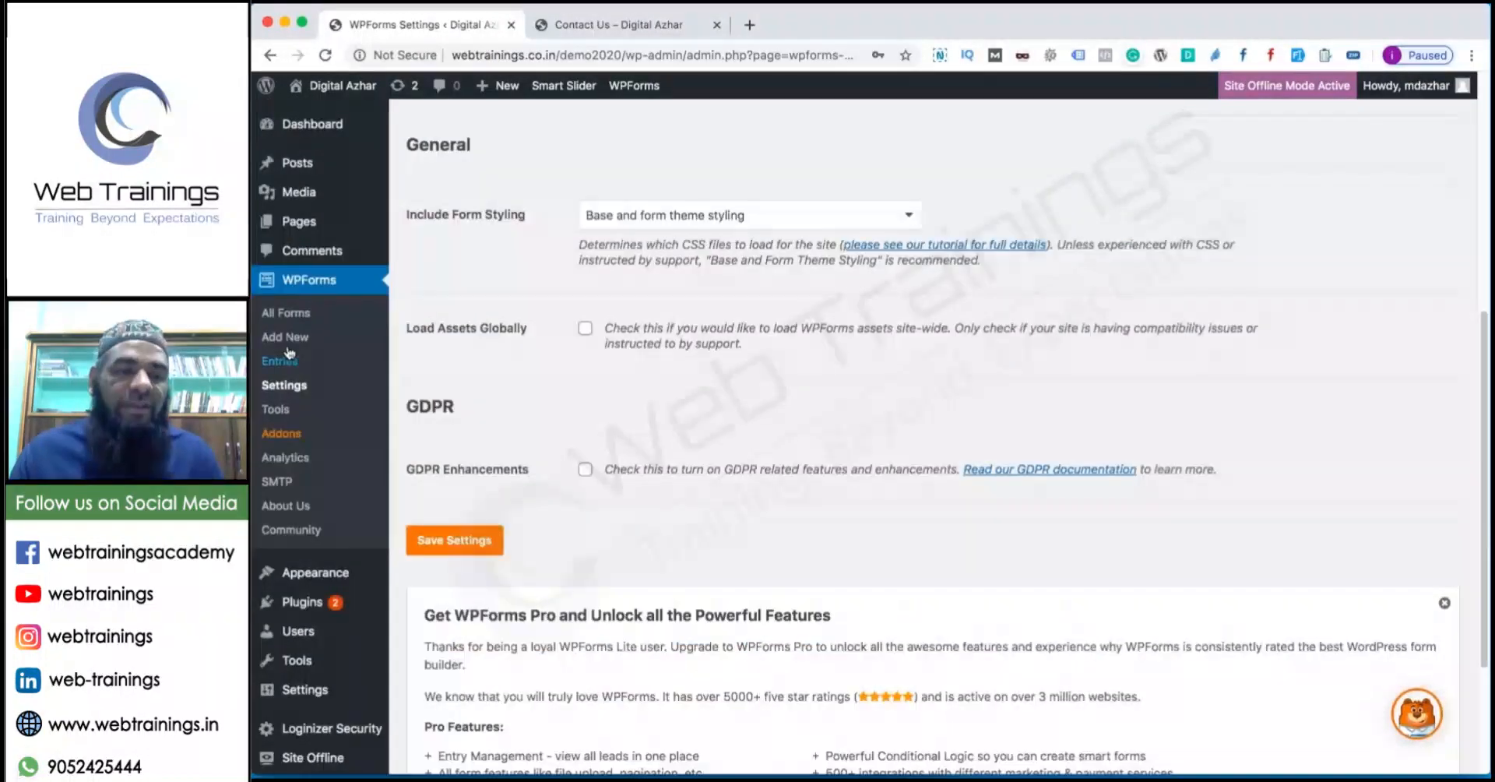
left_click(291, 387)
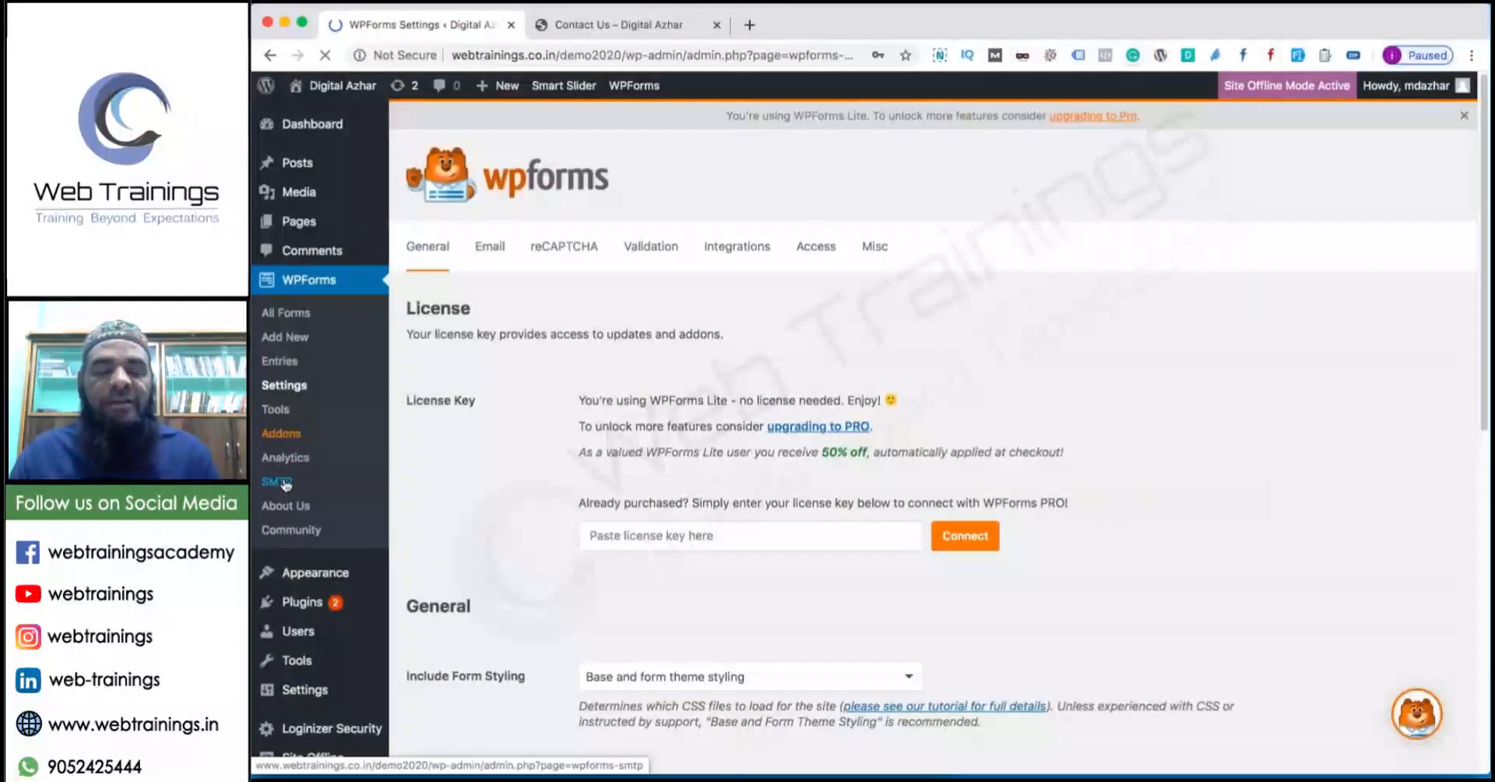
left_click(286, 483)
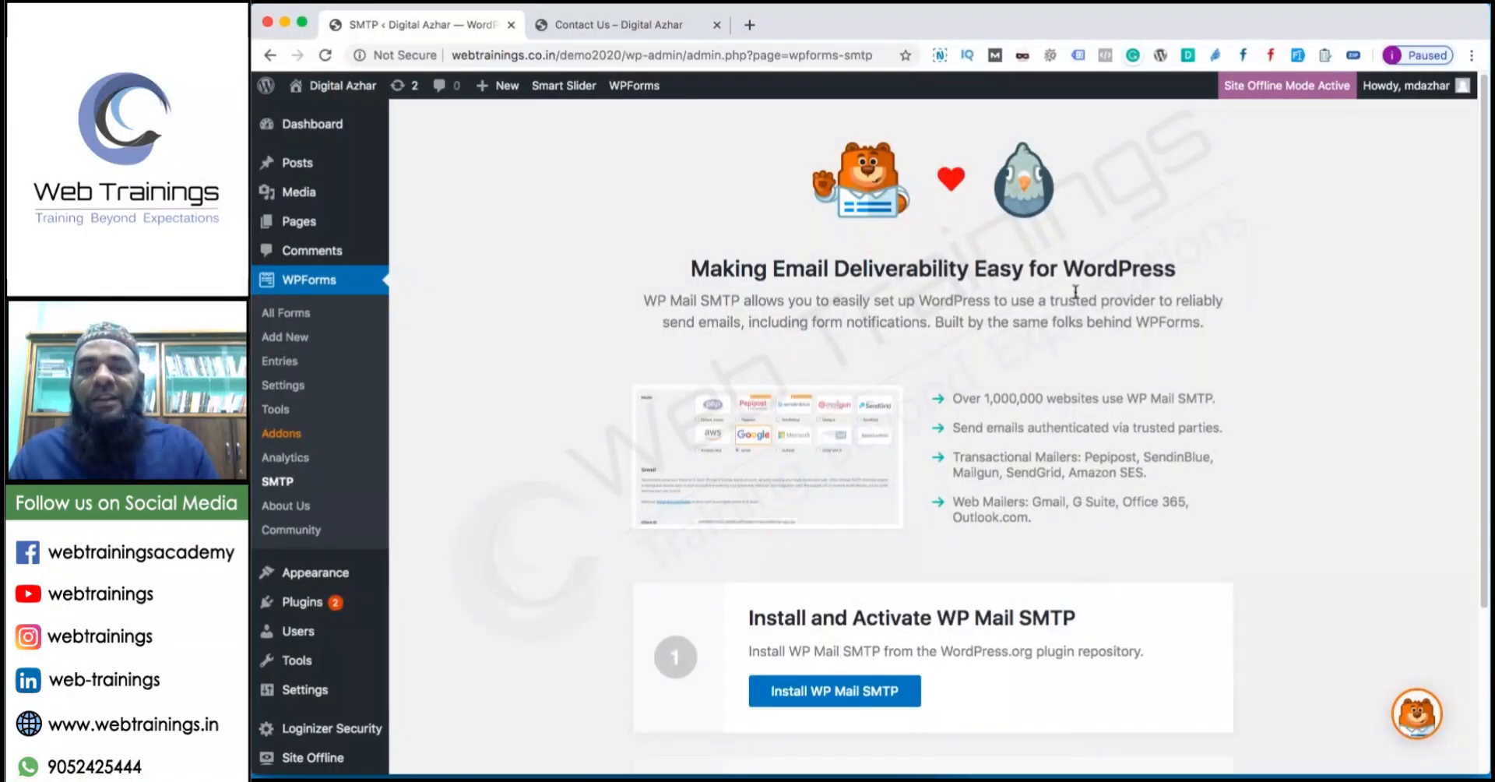
scroll(1158, 292, "down", 5)
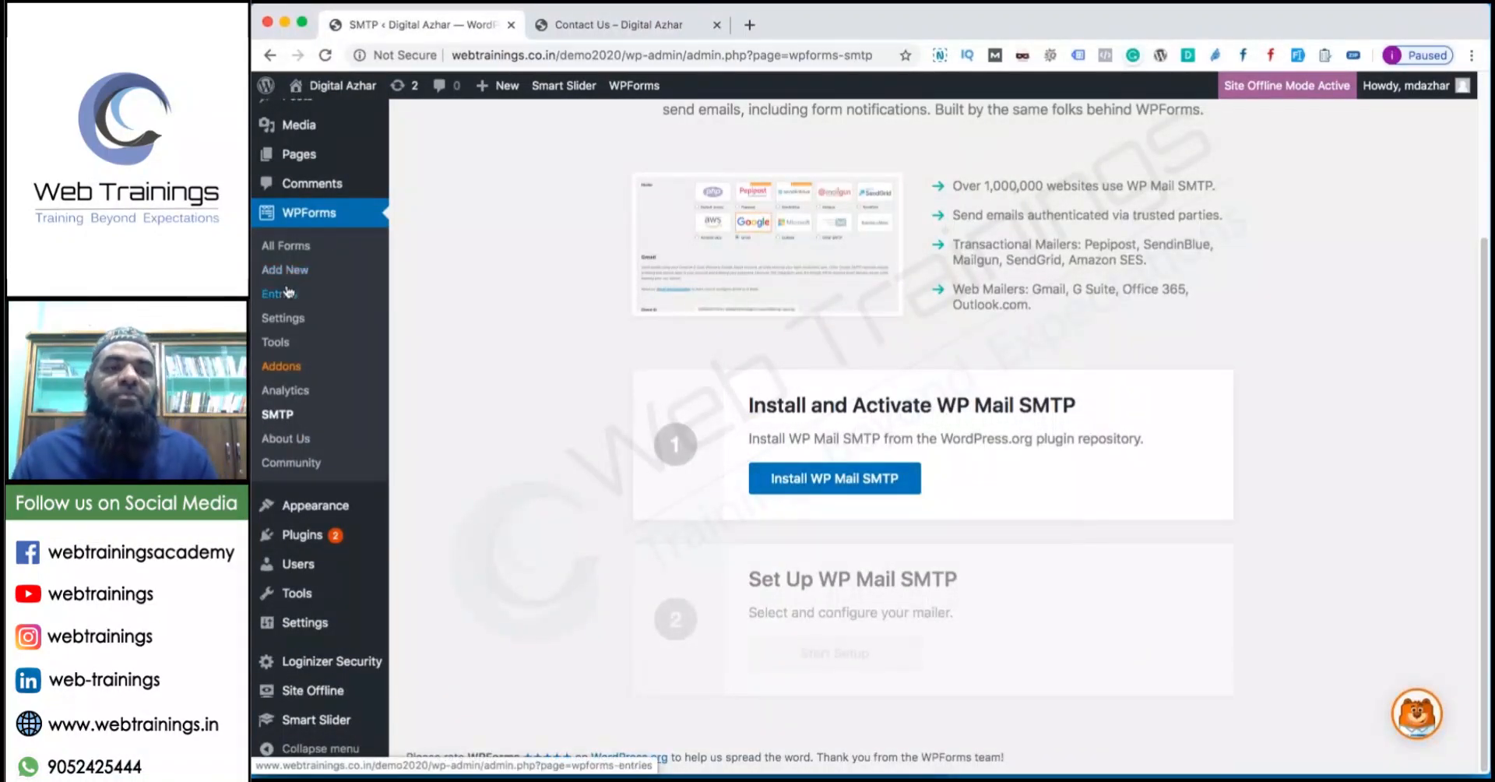
left_click(286, 246)
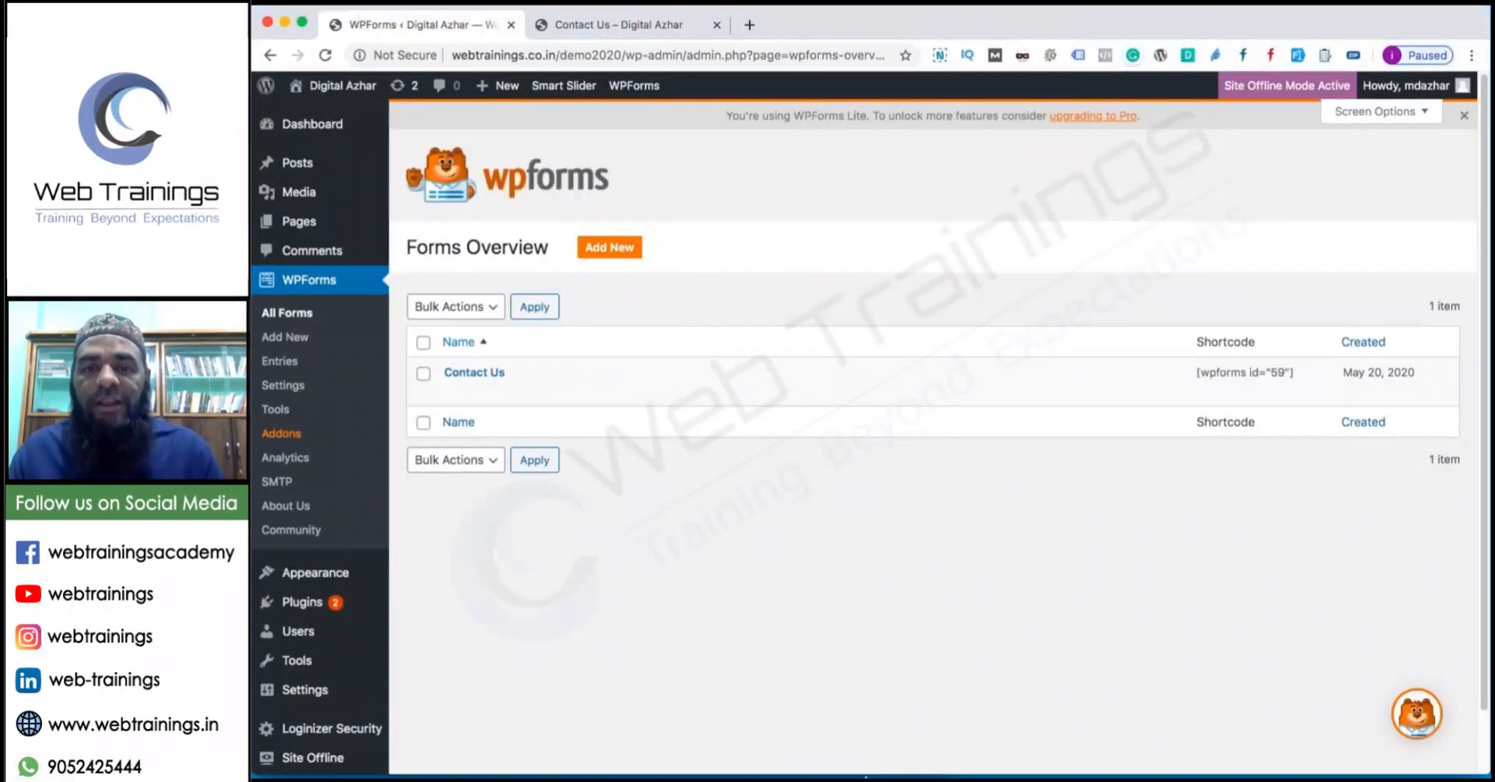
Highlight the W3 Total Cache line in the plugin notes and return to the browser.
mouse_move(882, 748)
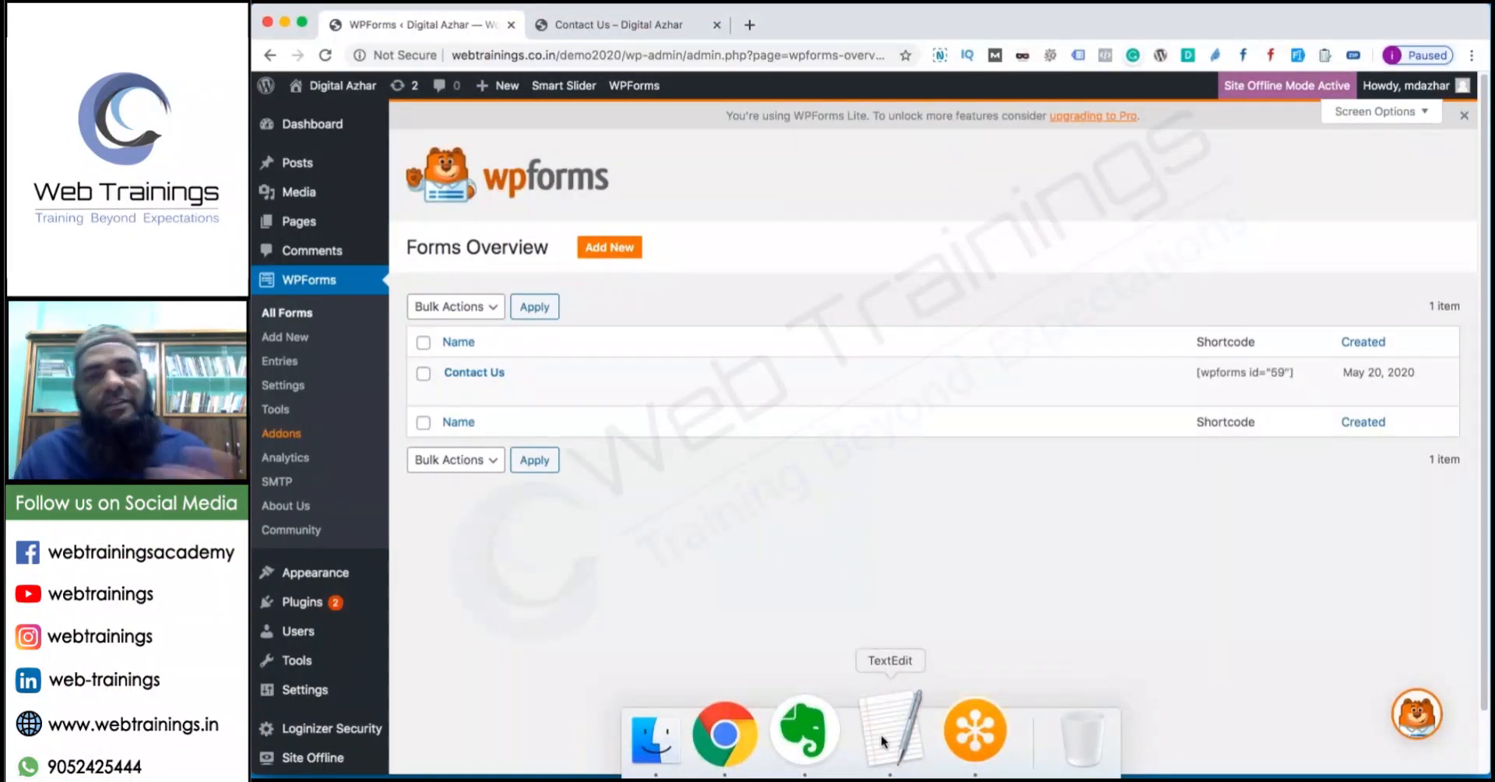
left_click(881, 734)
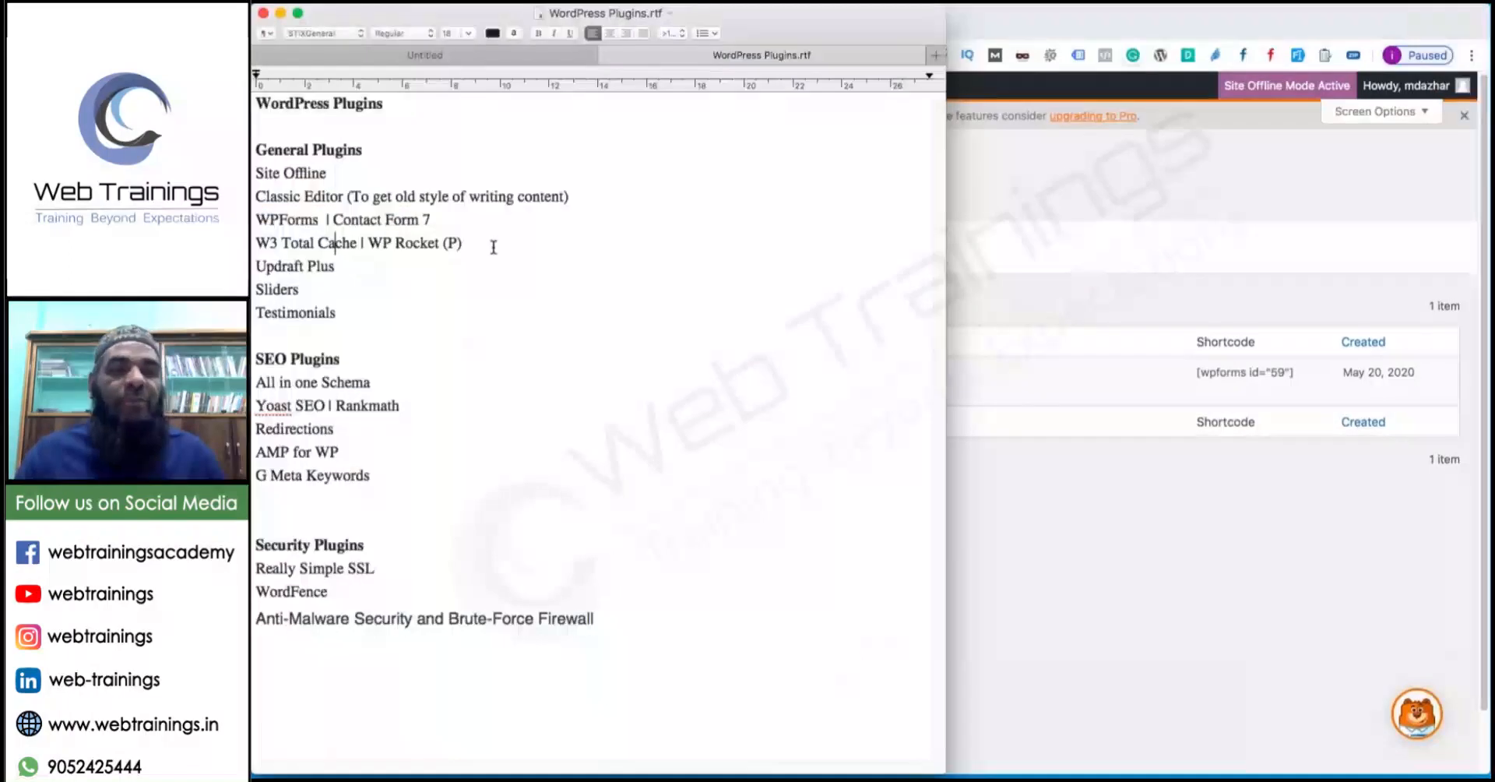
left_click_drag(493, 247, 253, 246)
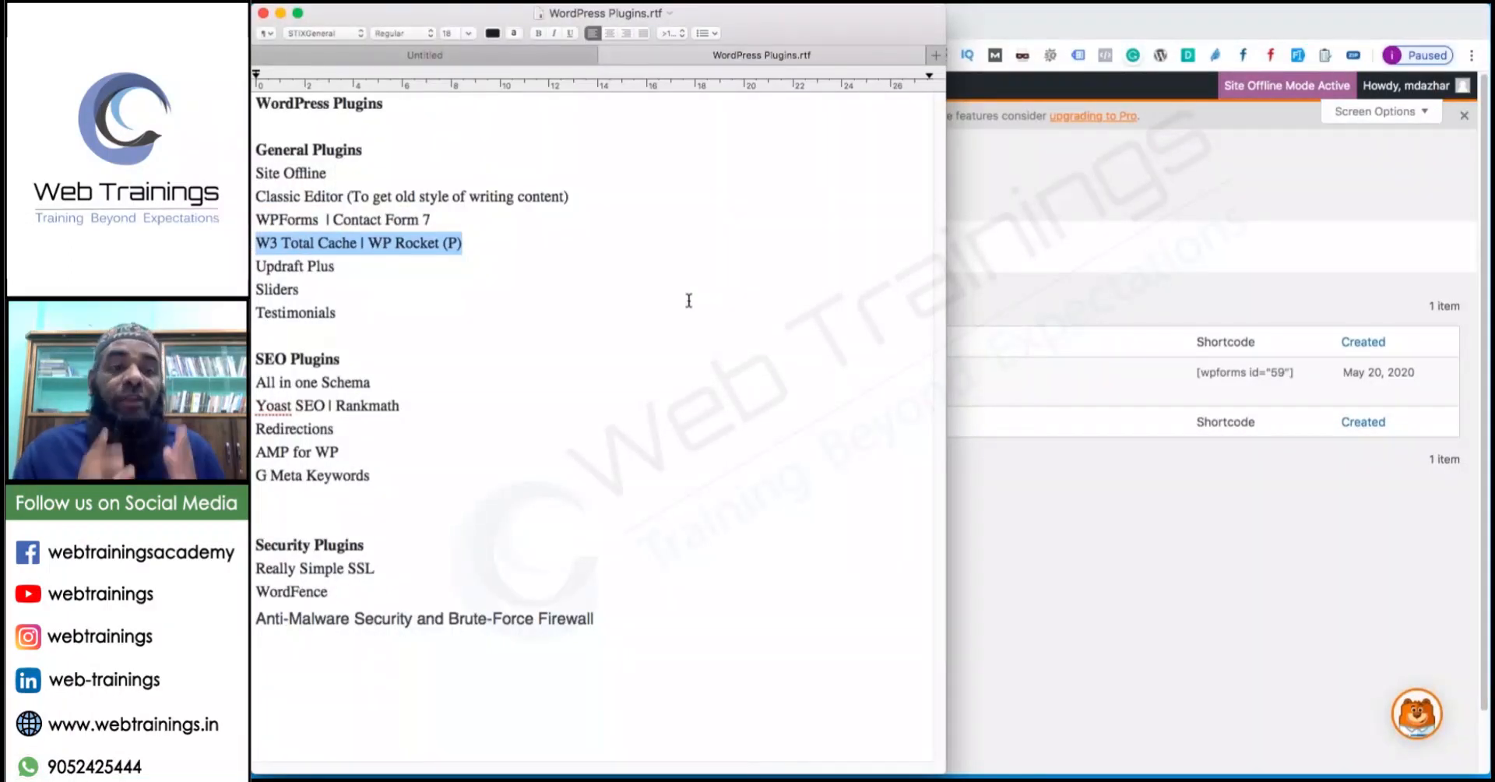
left_click(1396, 544)
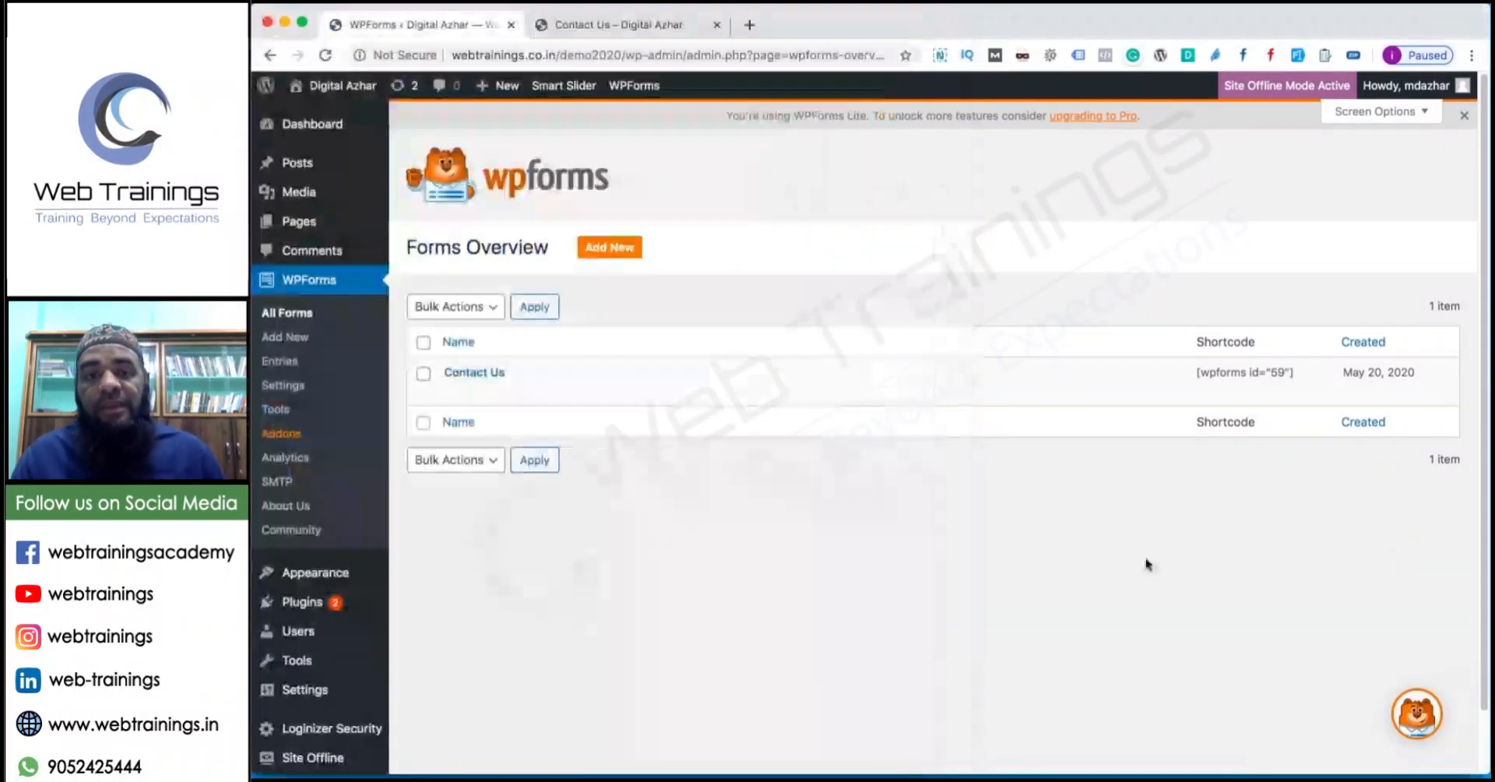
Go from the installed Plugins list to the Add New plugins page.
mouse_move(336, 600)
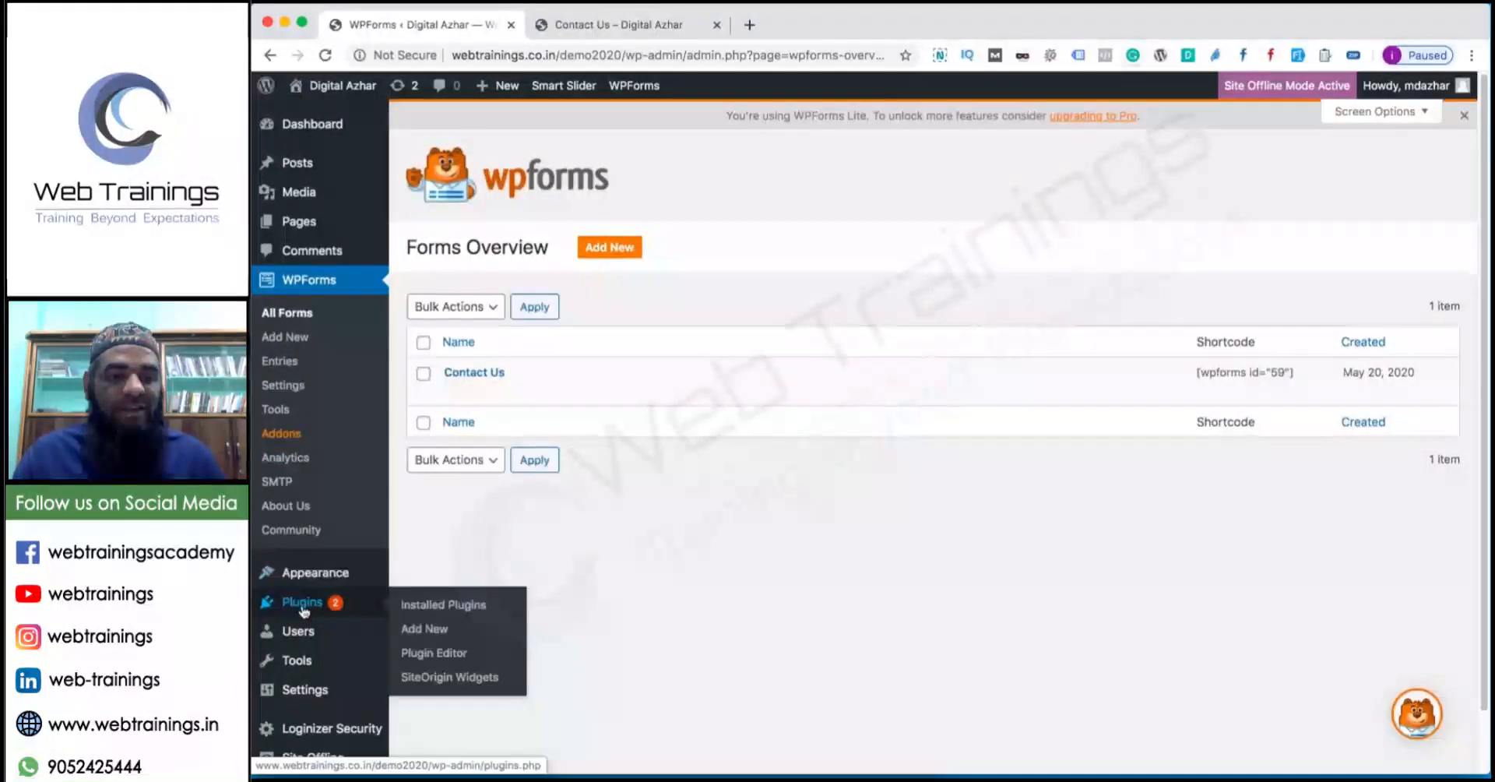
left_click(452, 607)
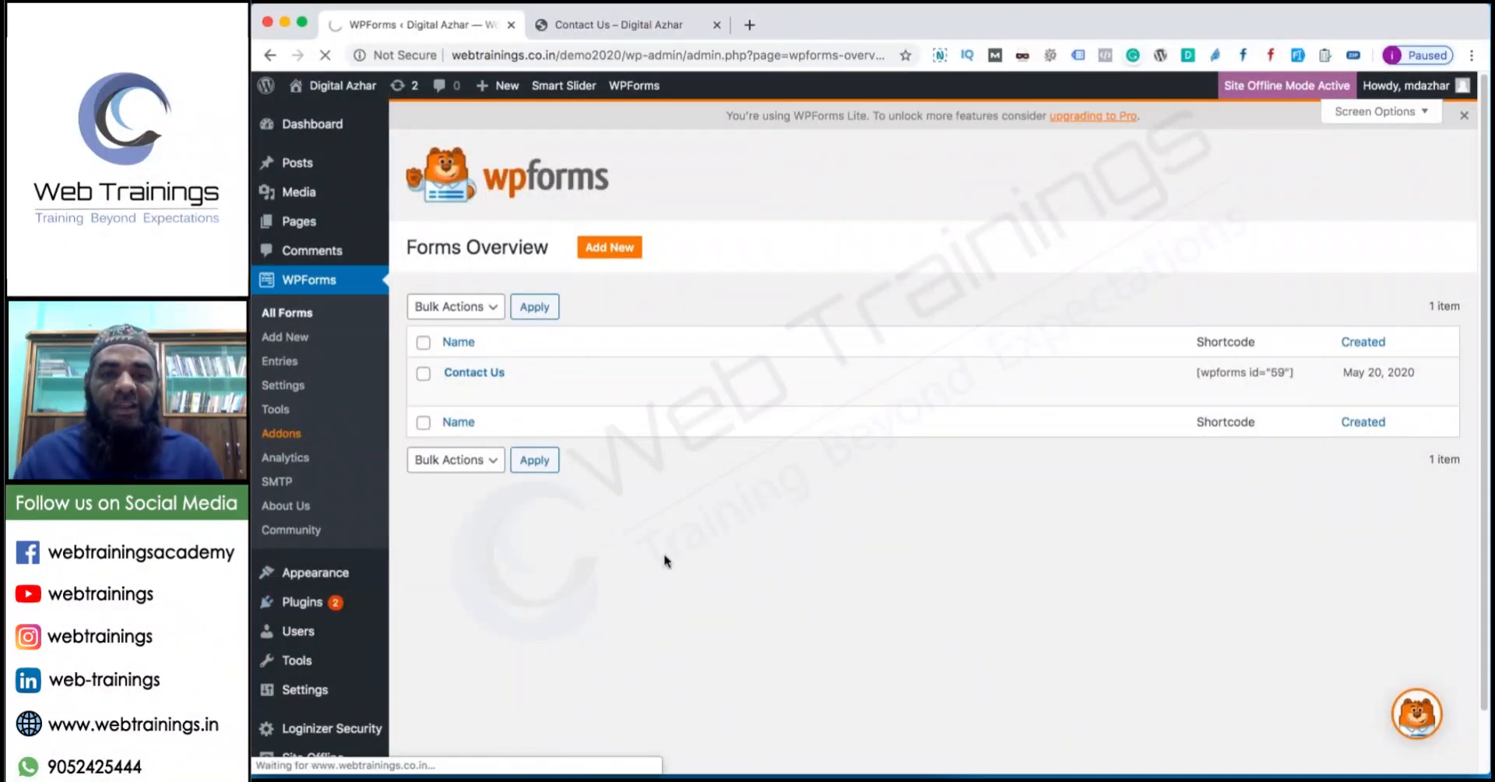
scroll(664, 554, "down", 2)
scroll(662, 556, "down", 10)
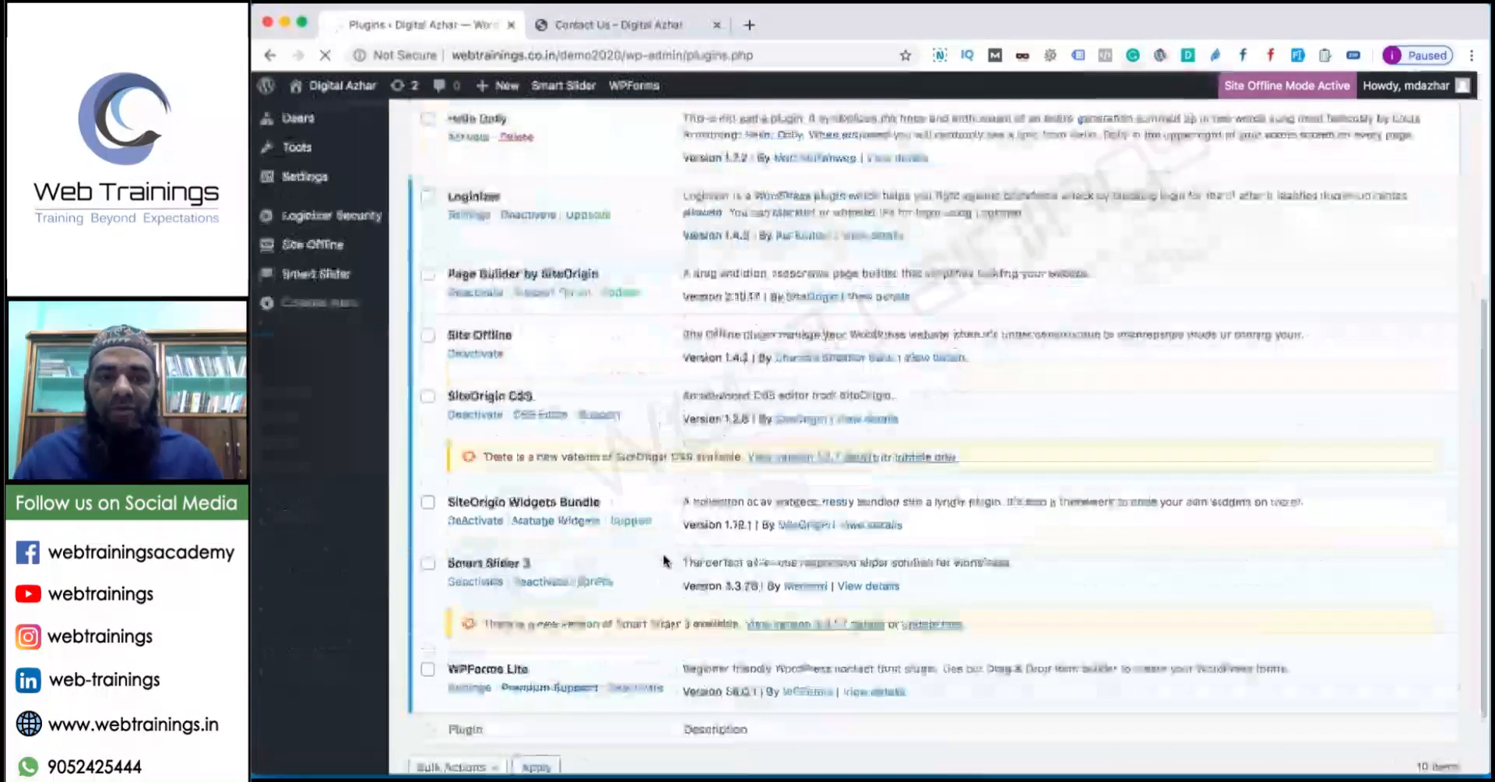
scroll(630, 545, "up", 10)
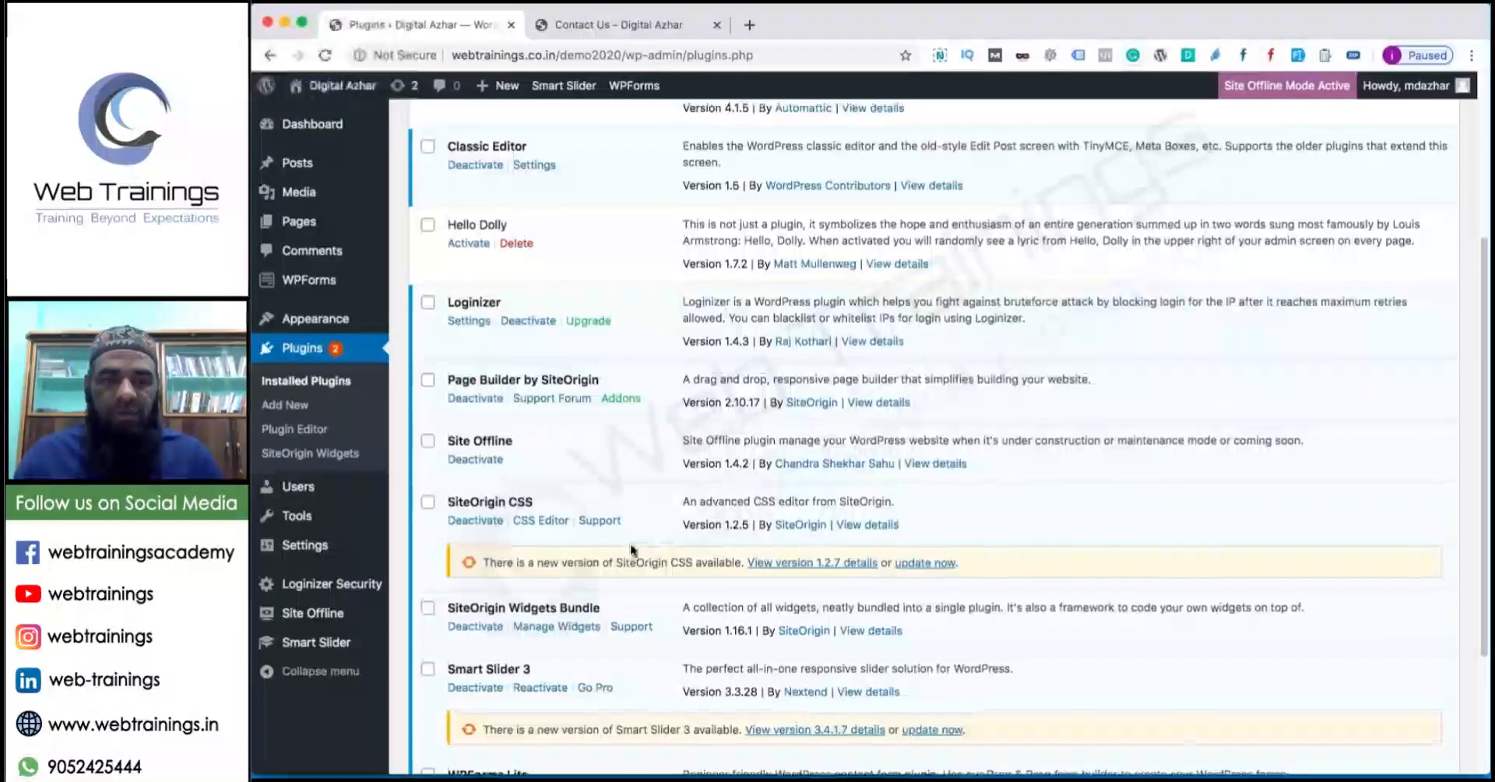
left_click(501, 133)
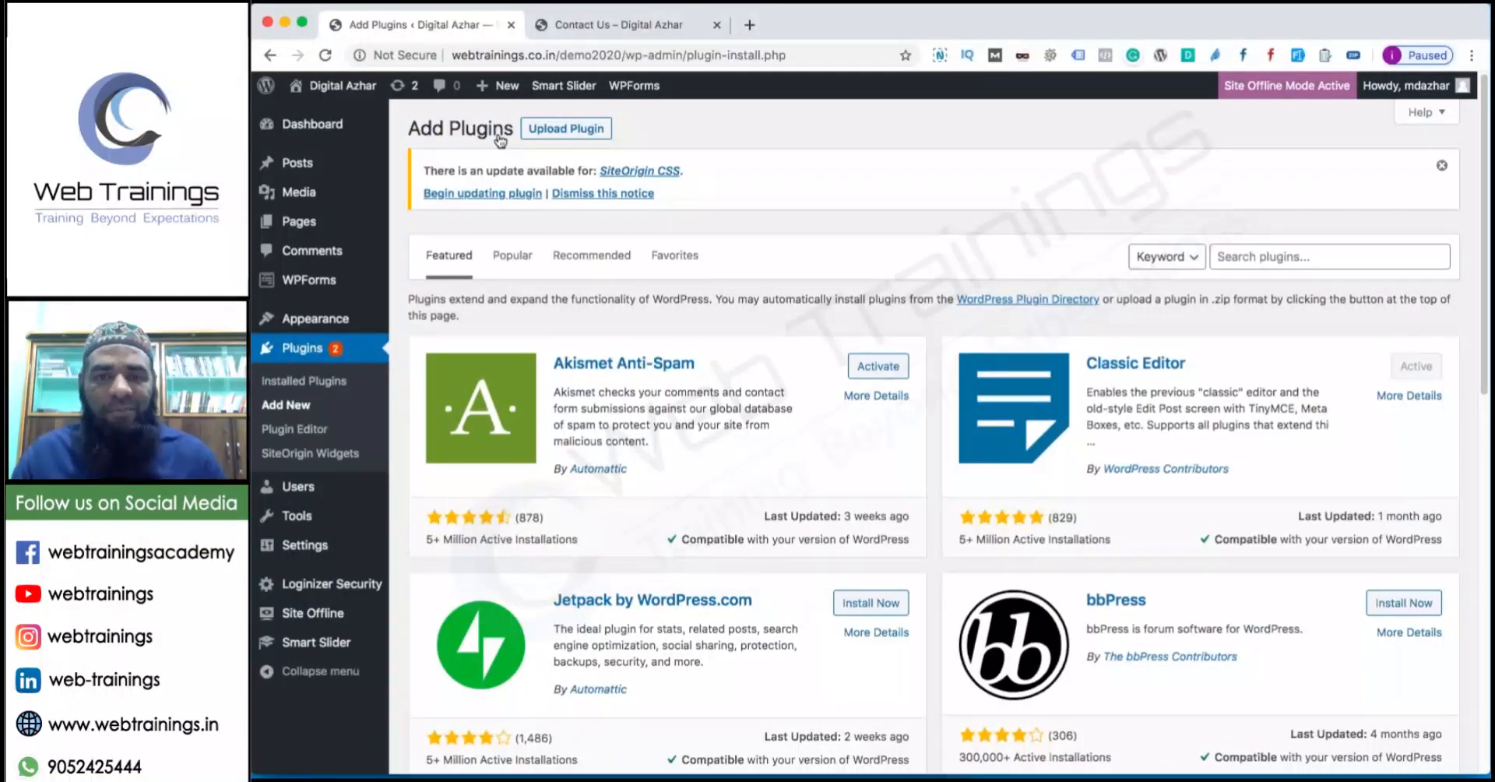
Search for 'w3 total cache', then install and activate W3 Total Cache.
left_click(1267, 259)
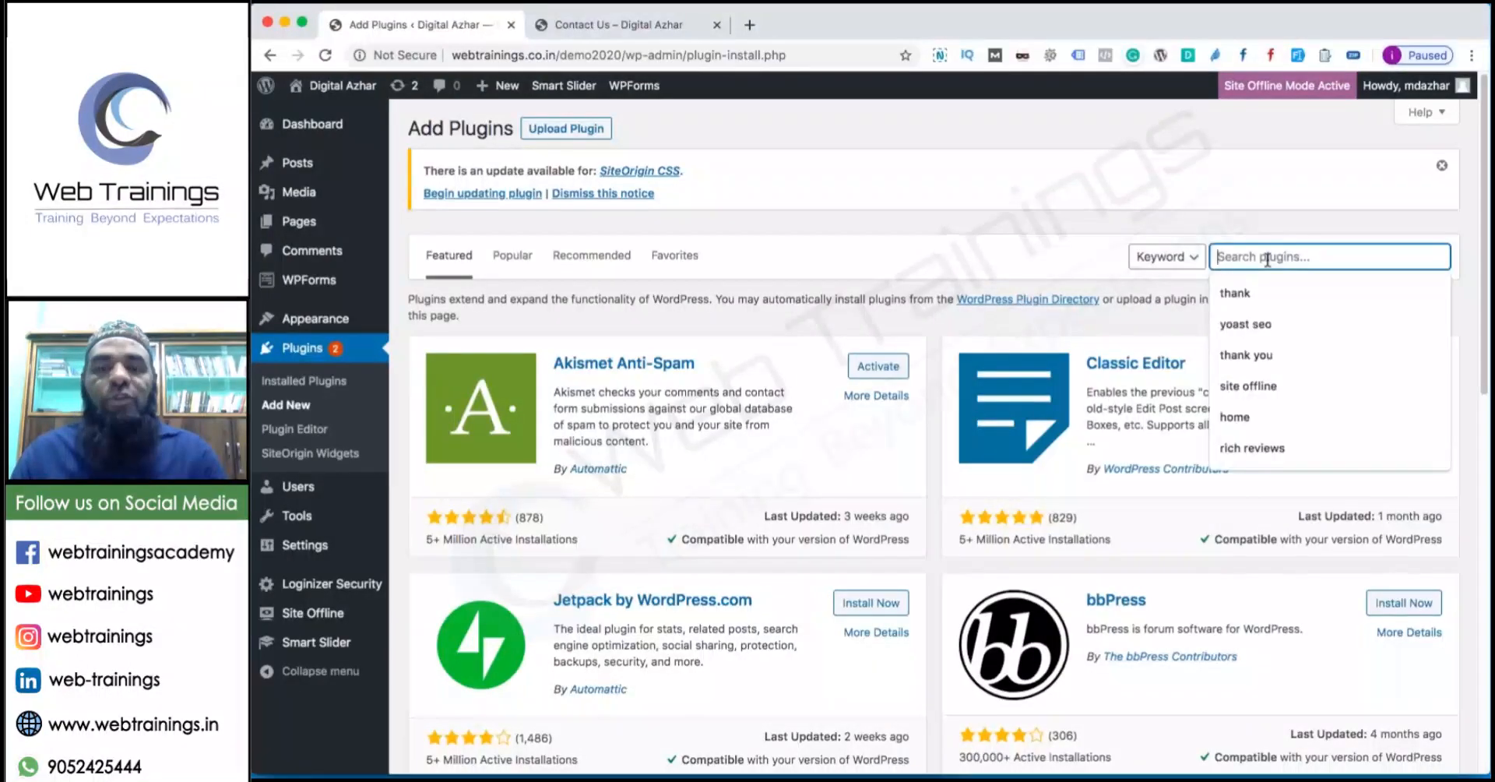
type("w3")
key("Down")
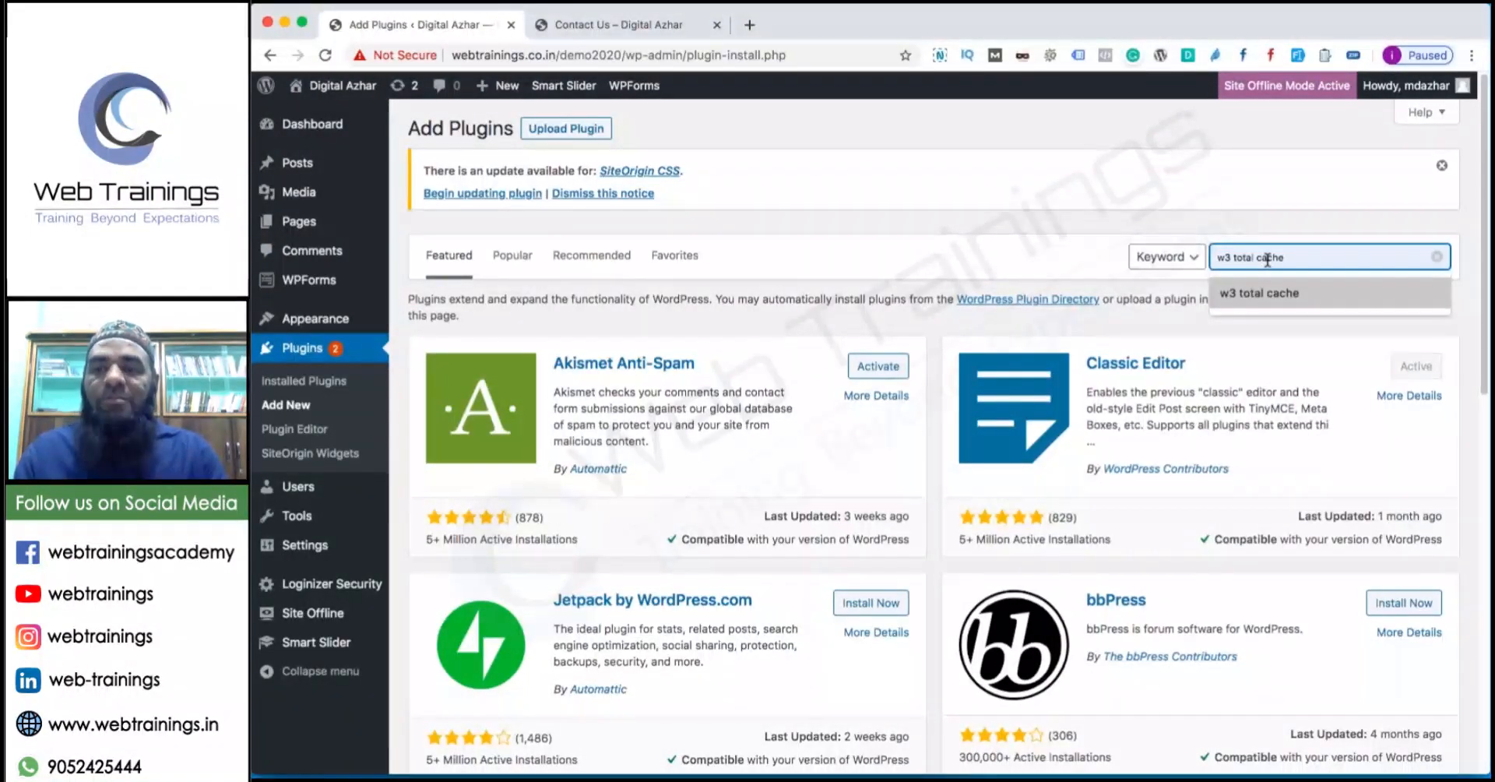
key("Return")
left_click(1327, 259)
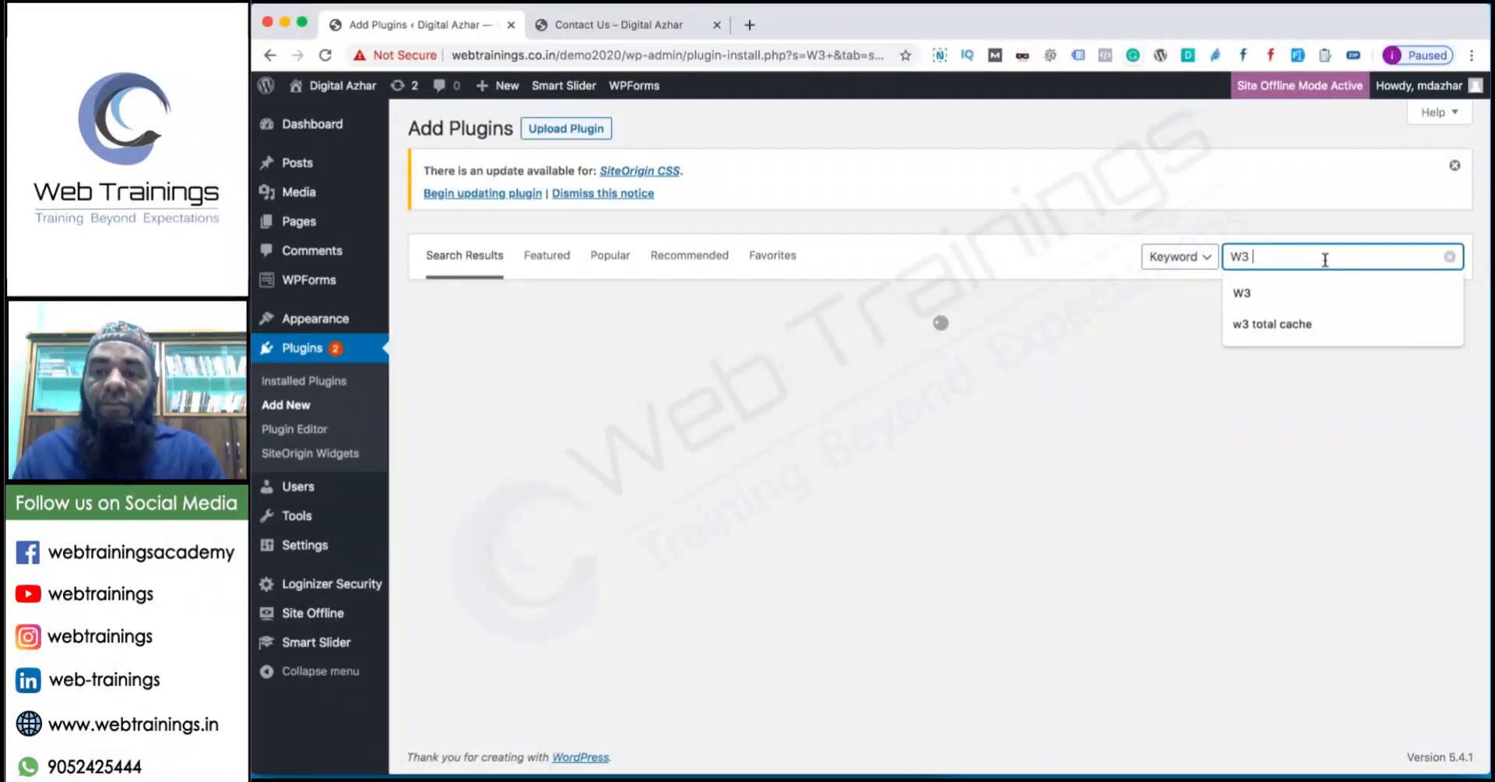
key("Down")
key("Down")
key("Return")
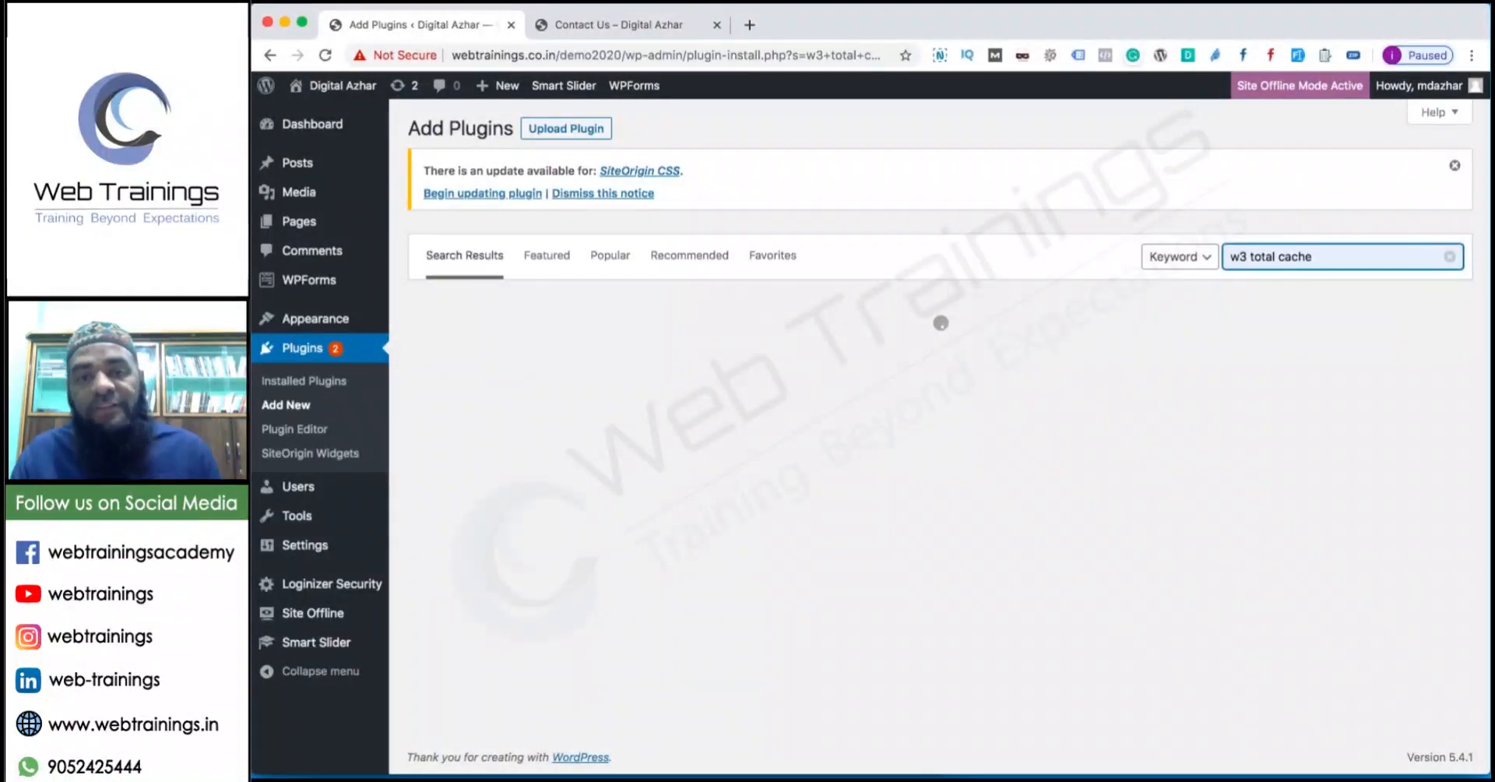
left_click(860, 354)
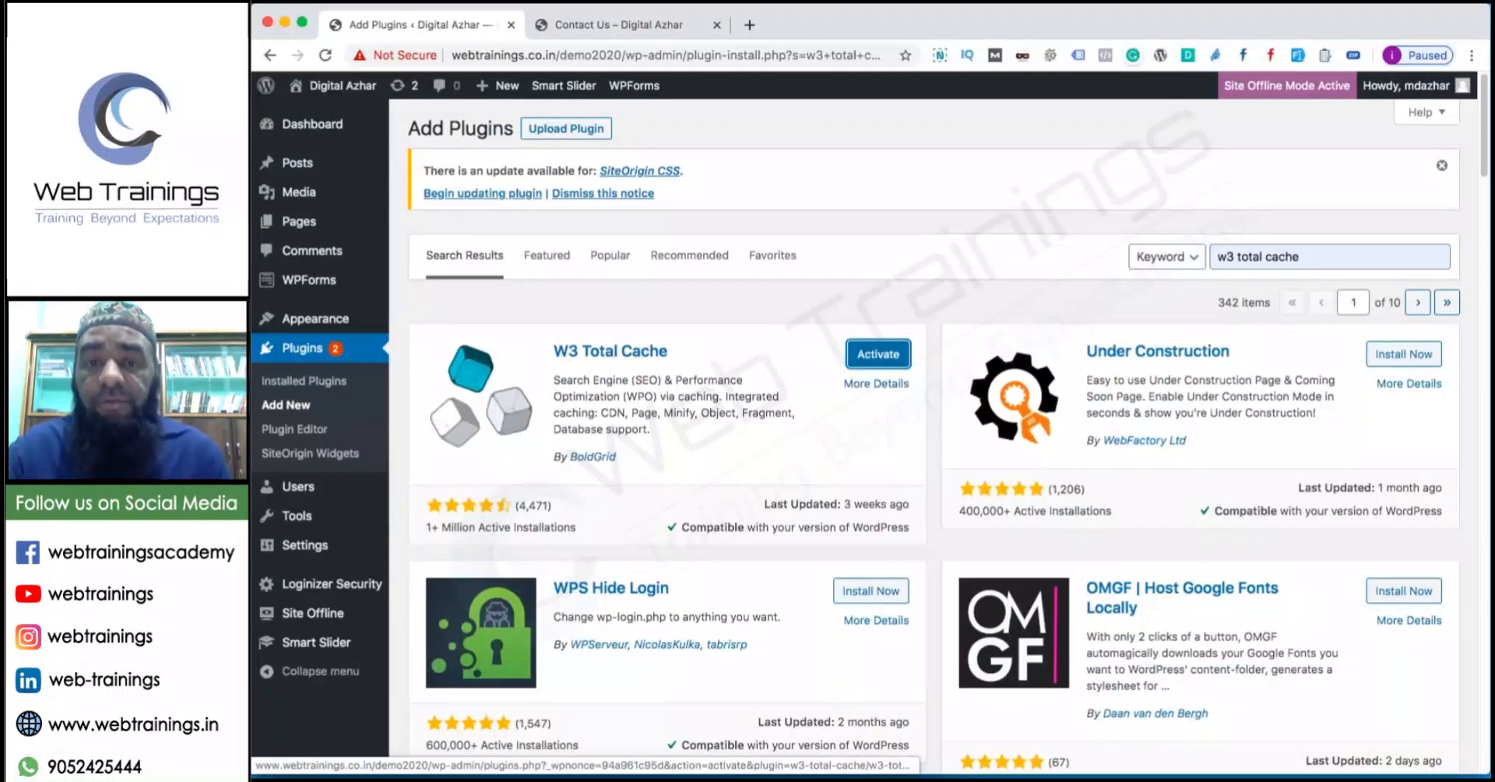
left_click(887, 352)
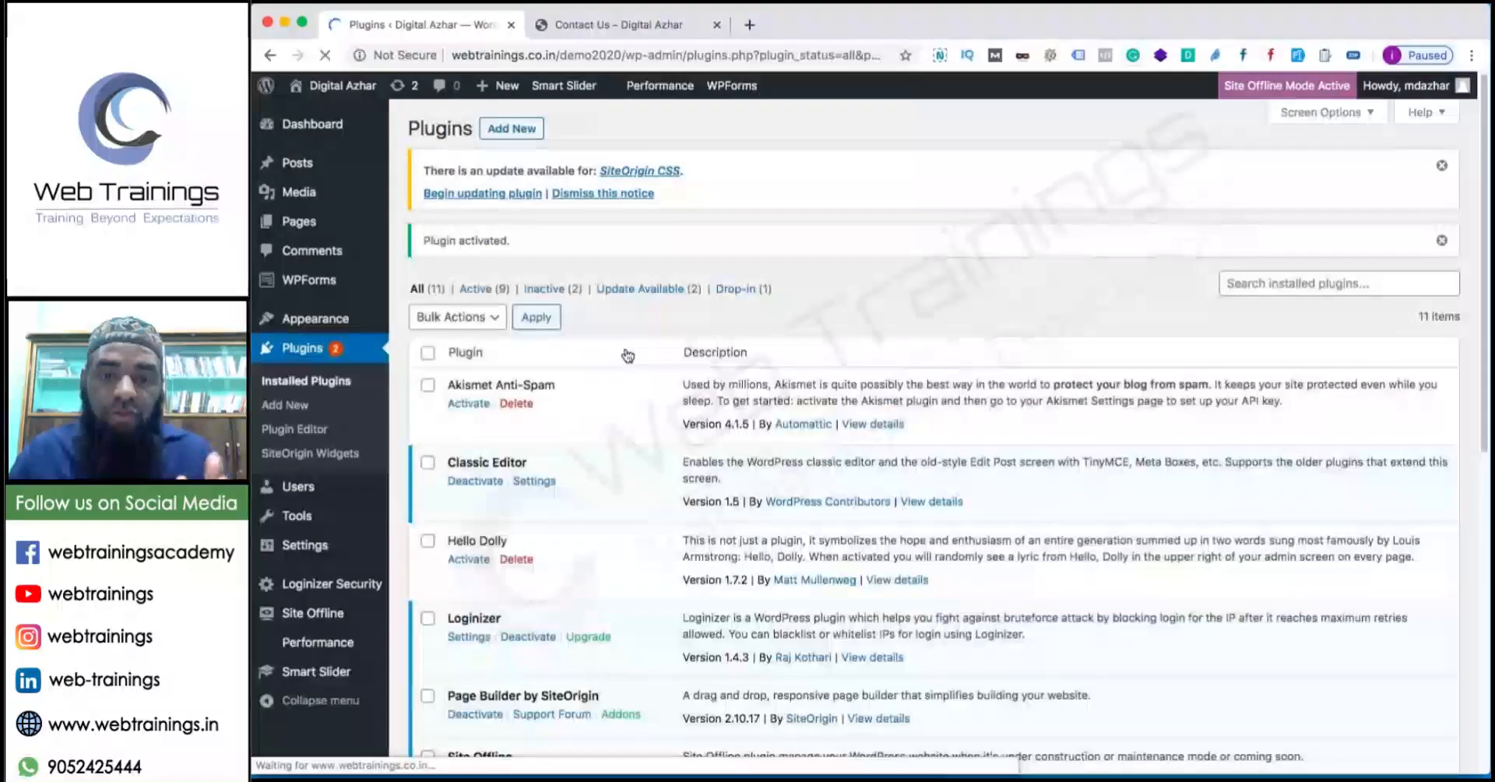
Go to W3 Total Cache's General Settings from the Performance dashboard.
mouse_move(341, 651)
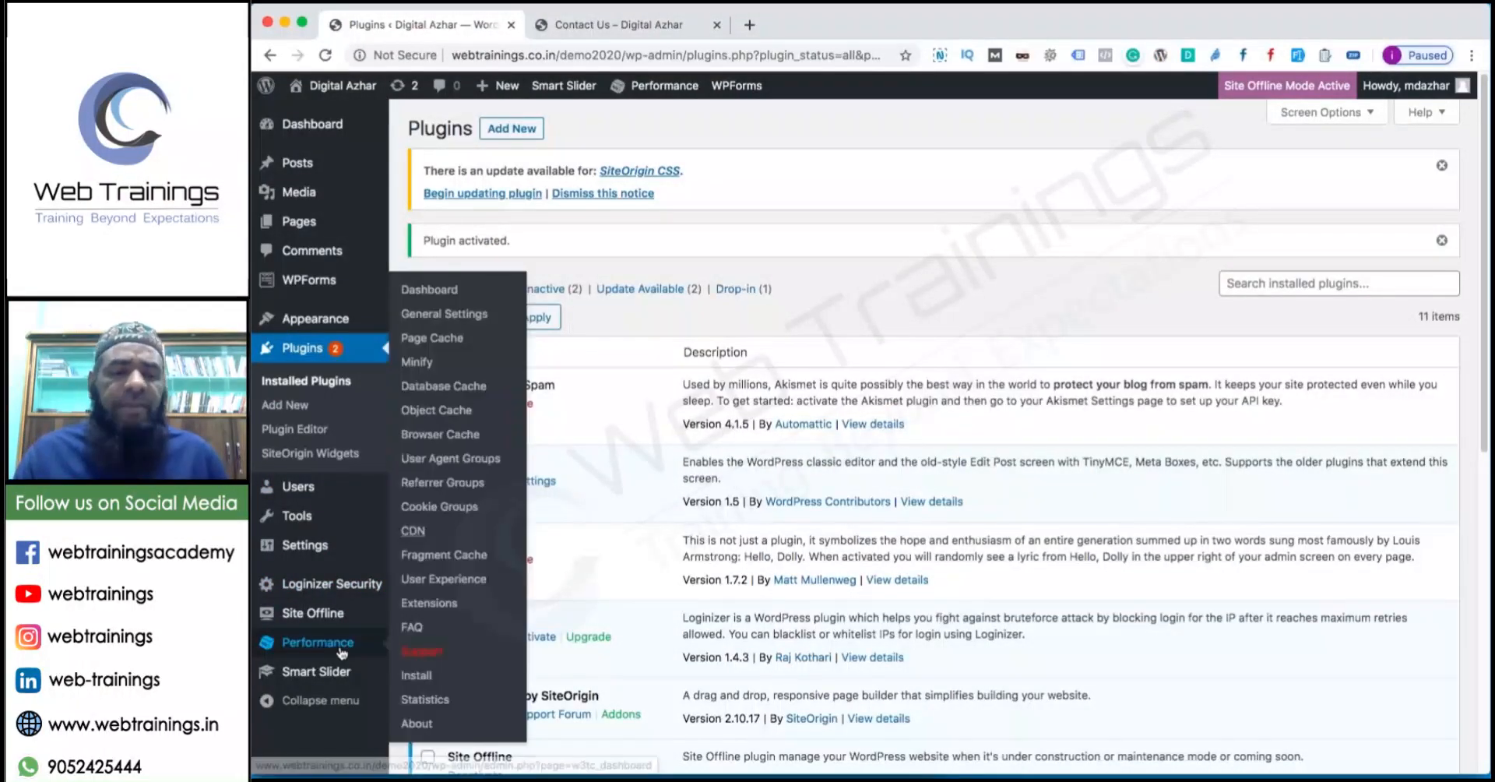
left_click(441, 292)
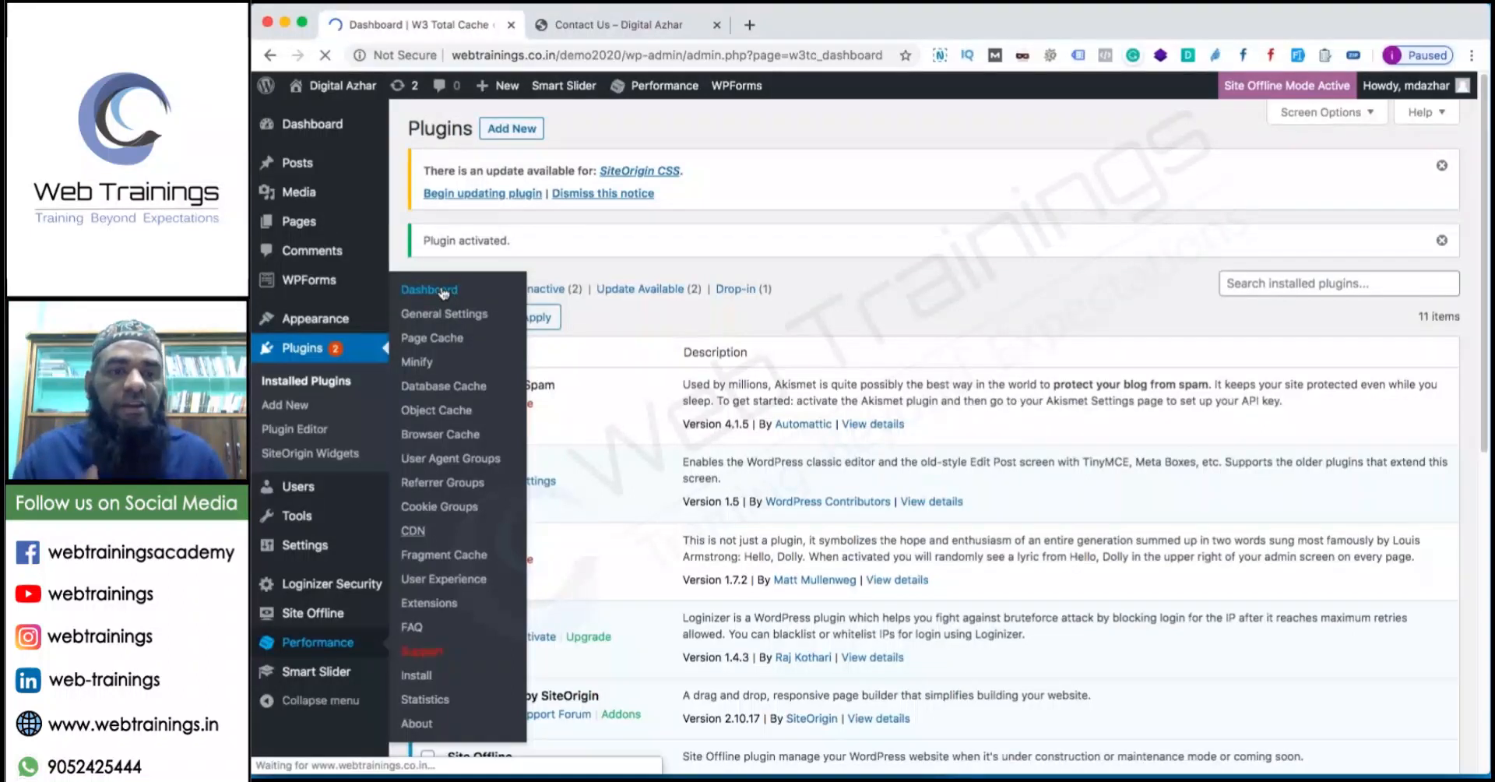
scroll(623, 516, "down", 3)
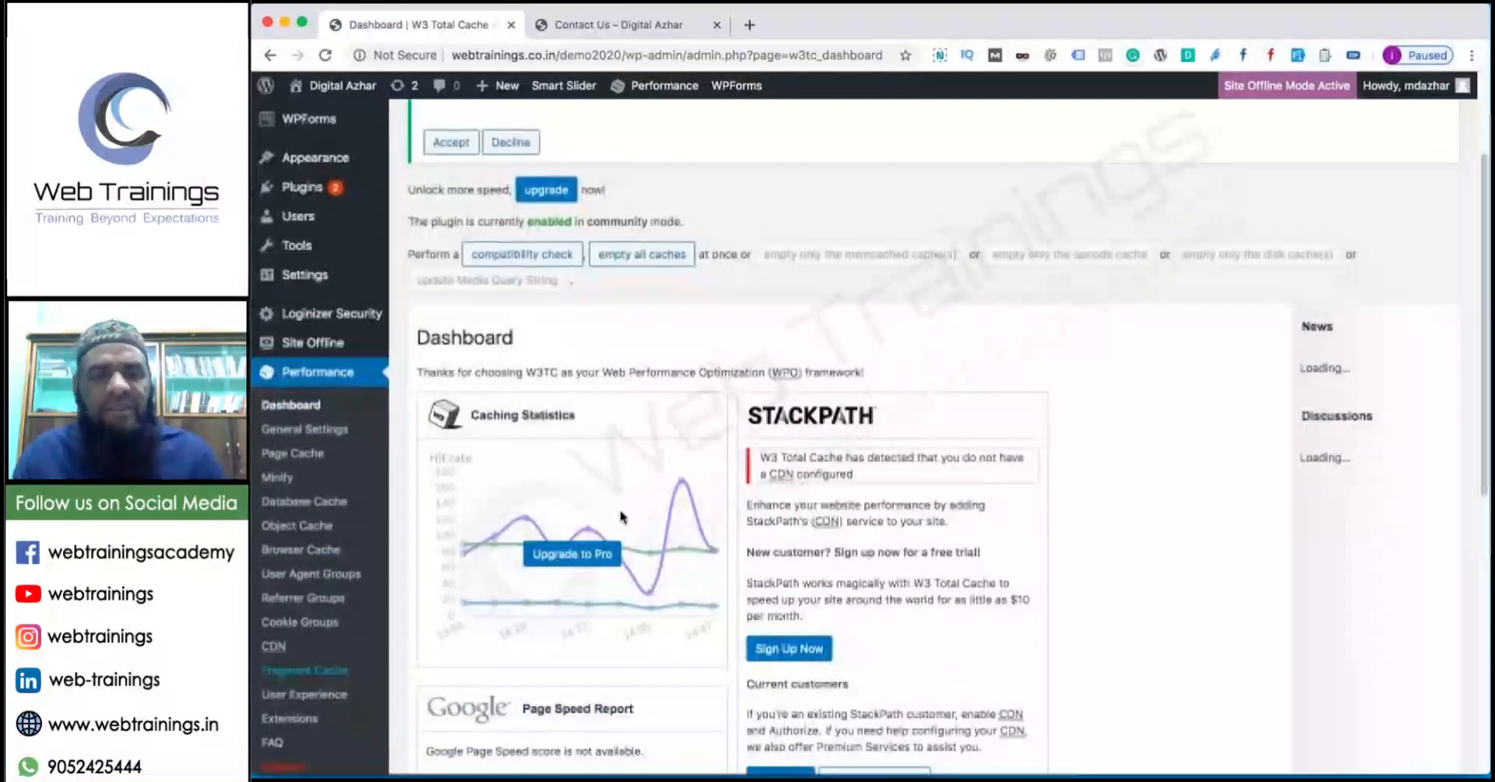
scroll(623, 516, "down", 6)
scroll(623, 517, "up", 10)
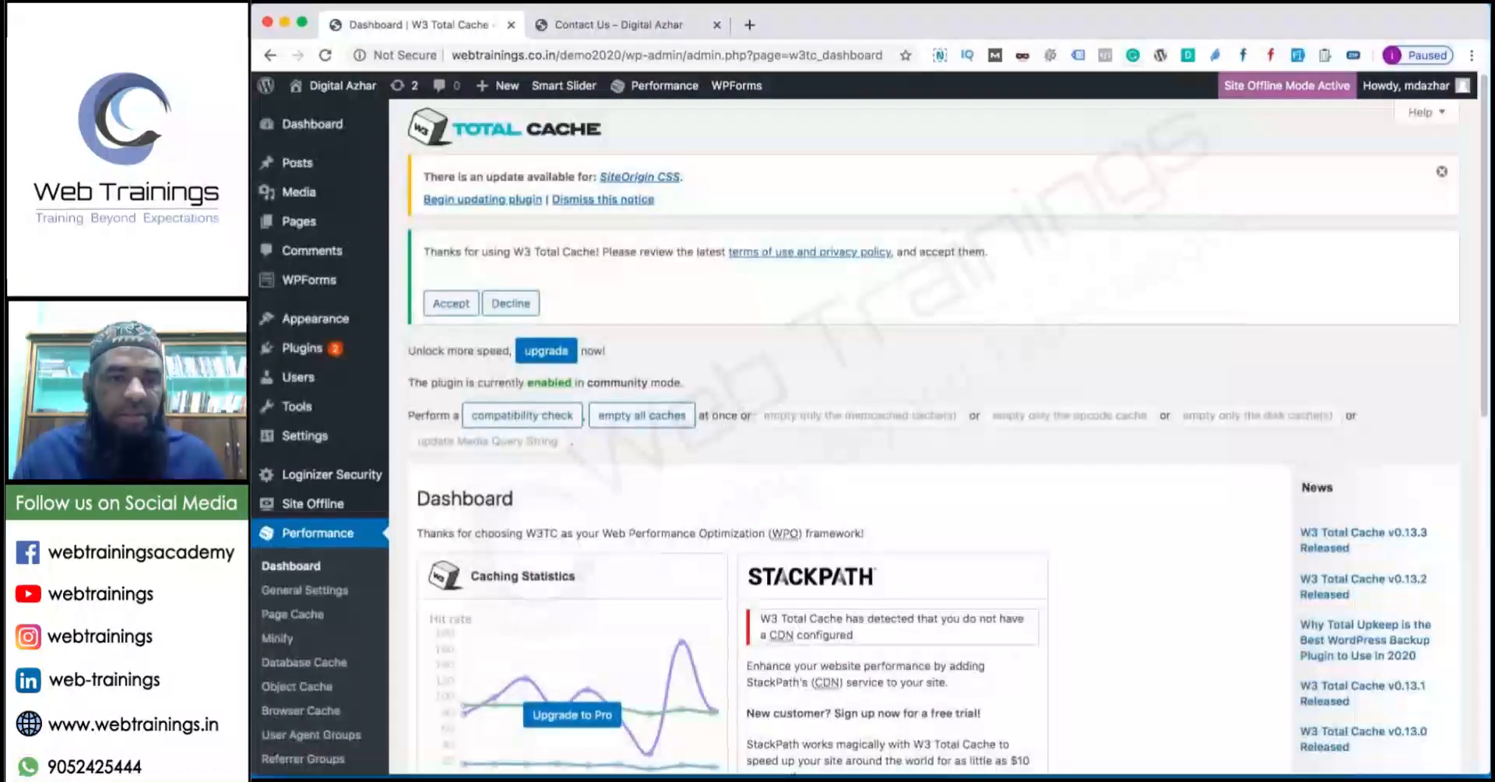
left_click(328, 592)
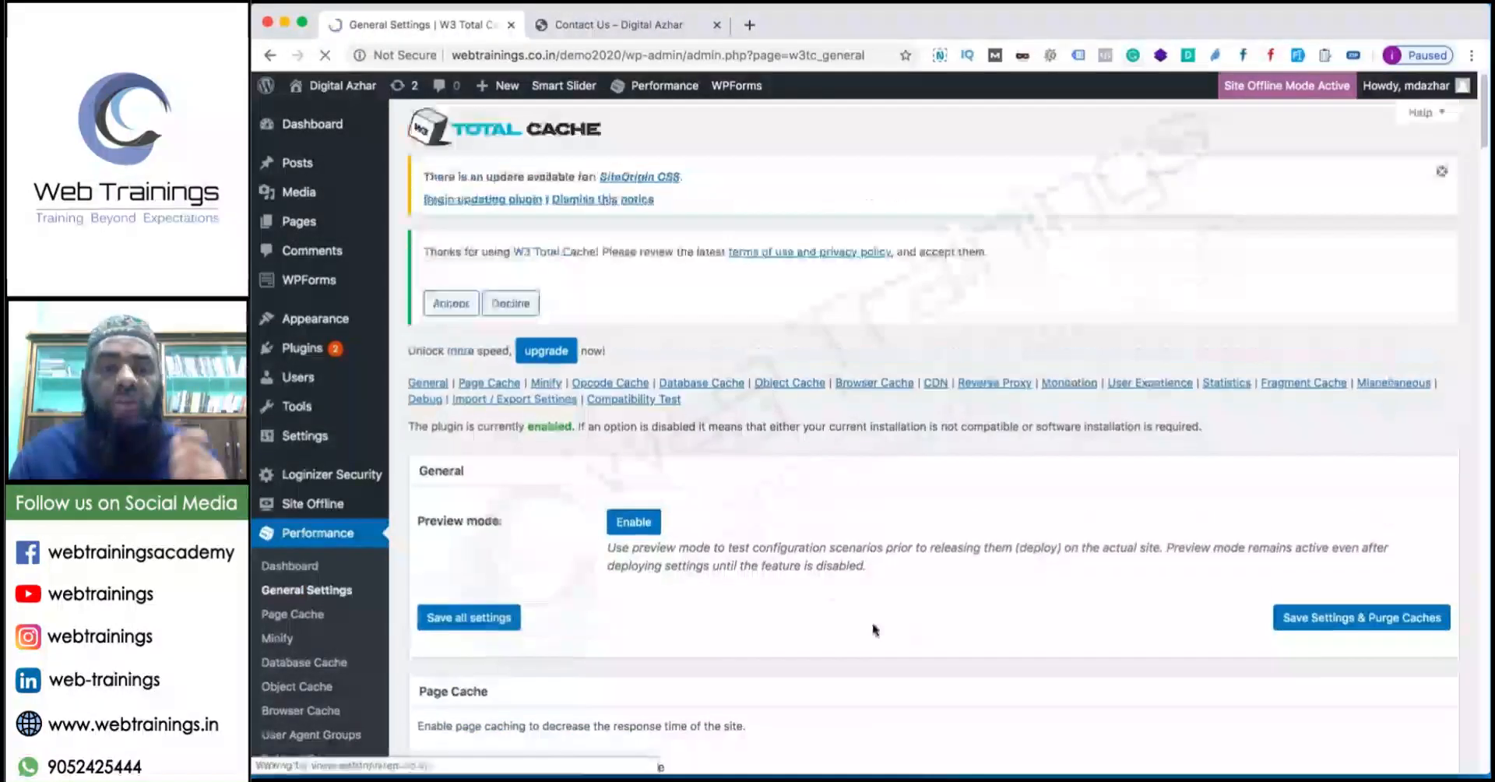
scroll(830, 592, "down", 1)
scroll(827, 589, "down", 5)
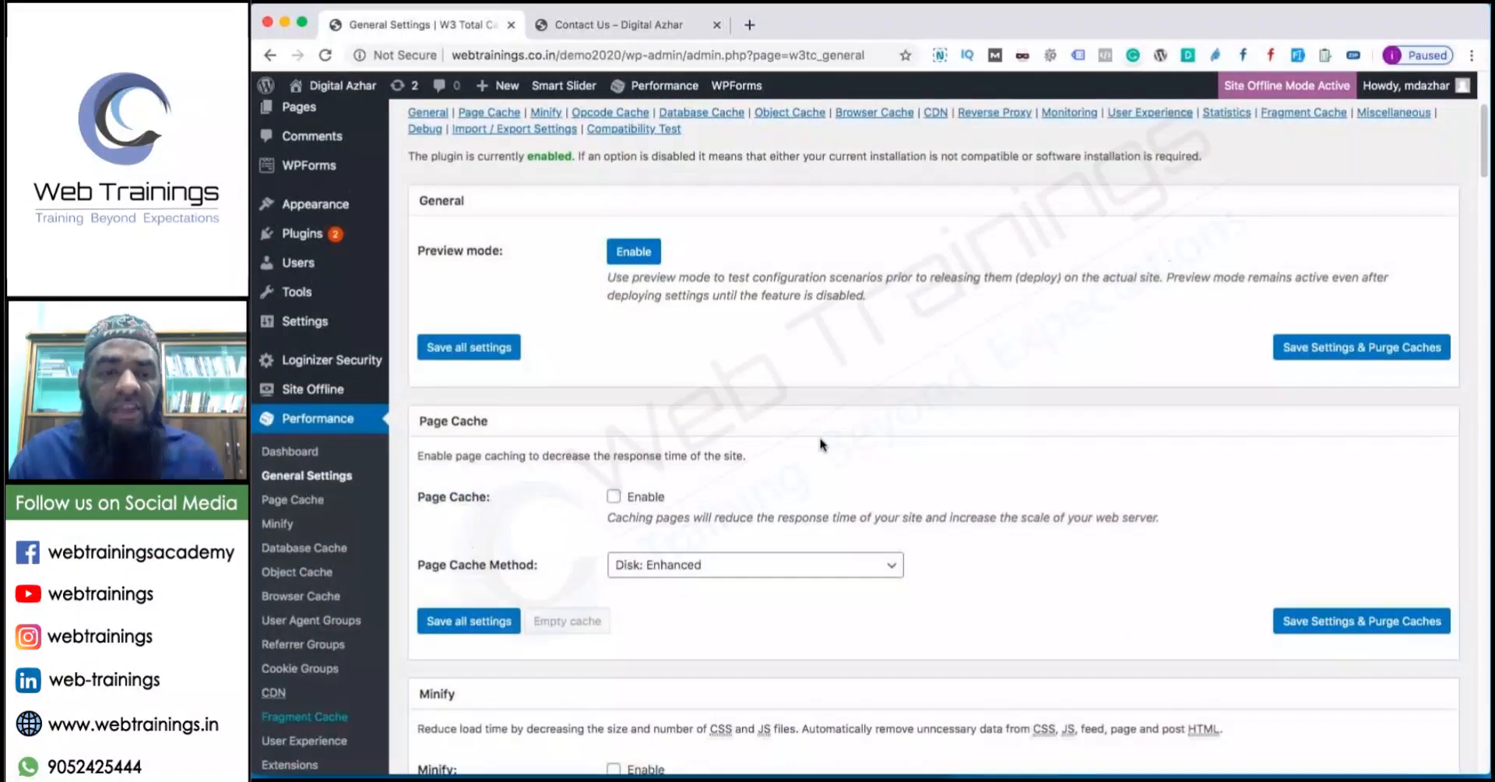
scroll(820, 446, "down", 1)
Enable Page Cache and Minify, closing the popup that appears after enabling Minify.
left_click(614, 484)
scroll(603, 607, "down", 4)
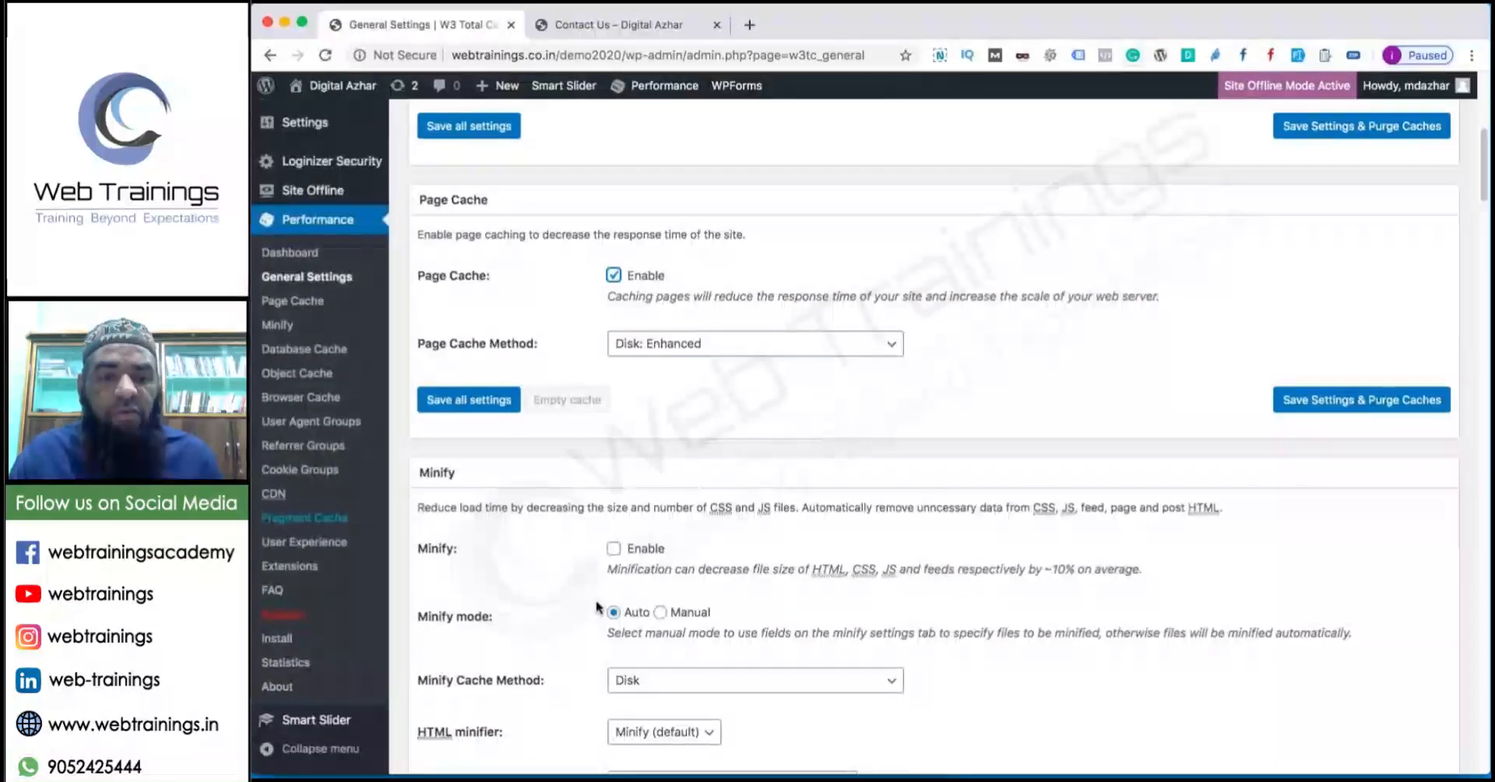
left_click(614, 564)
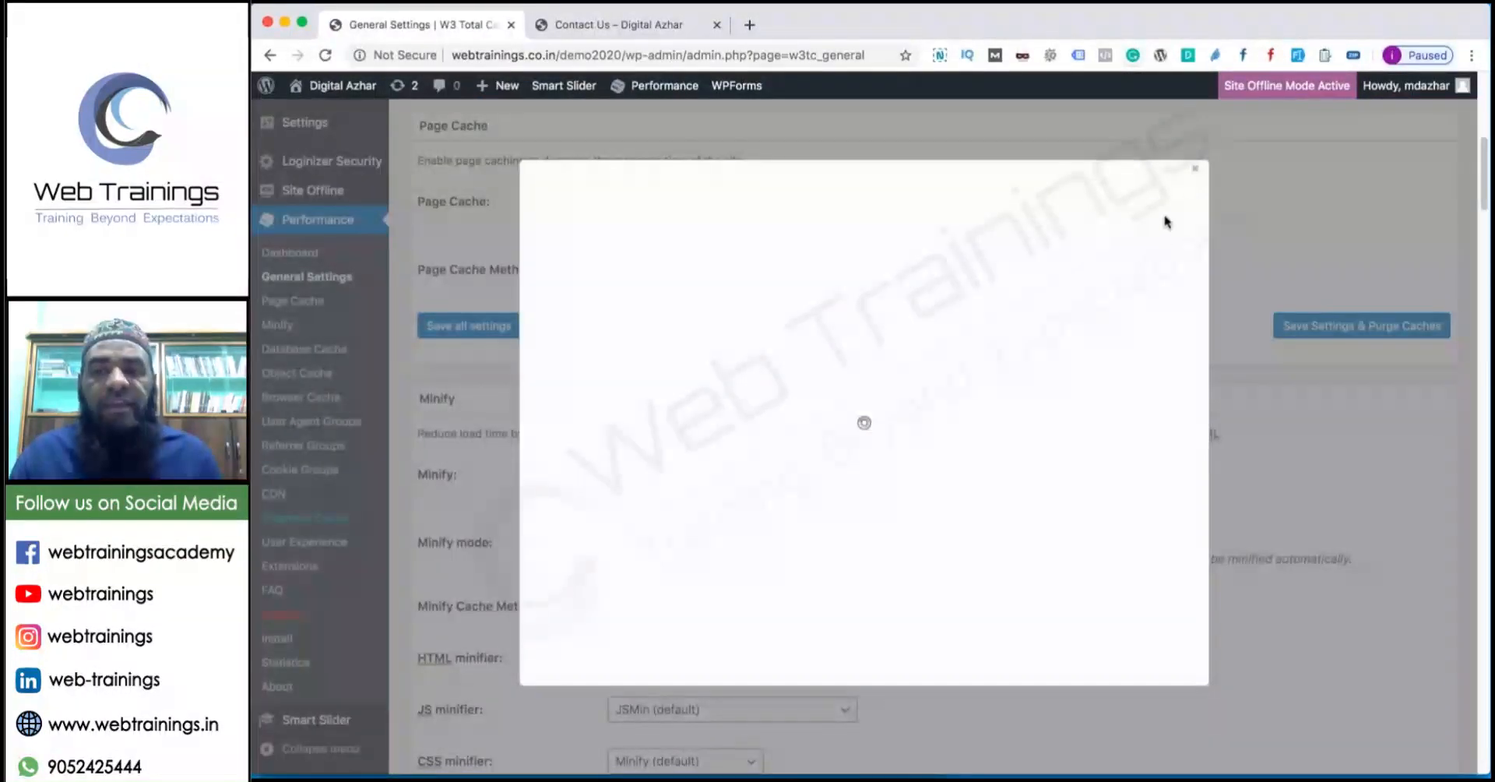
left_click(1195, 169)
Save the general settings and purge all caches.
scroll(598, 558, "down", 10)
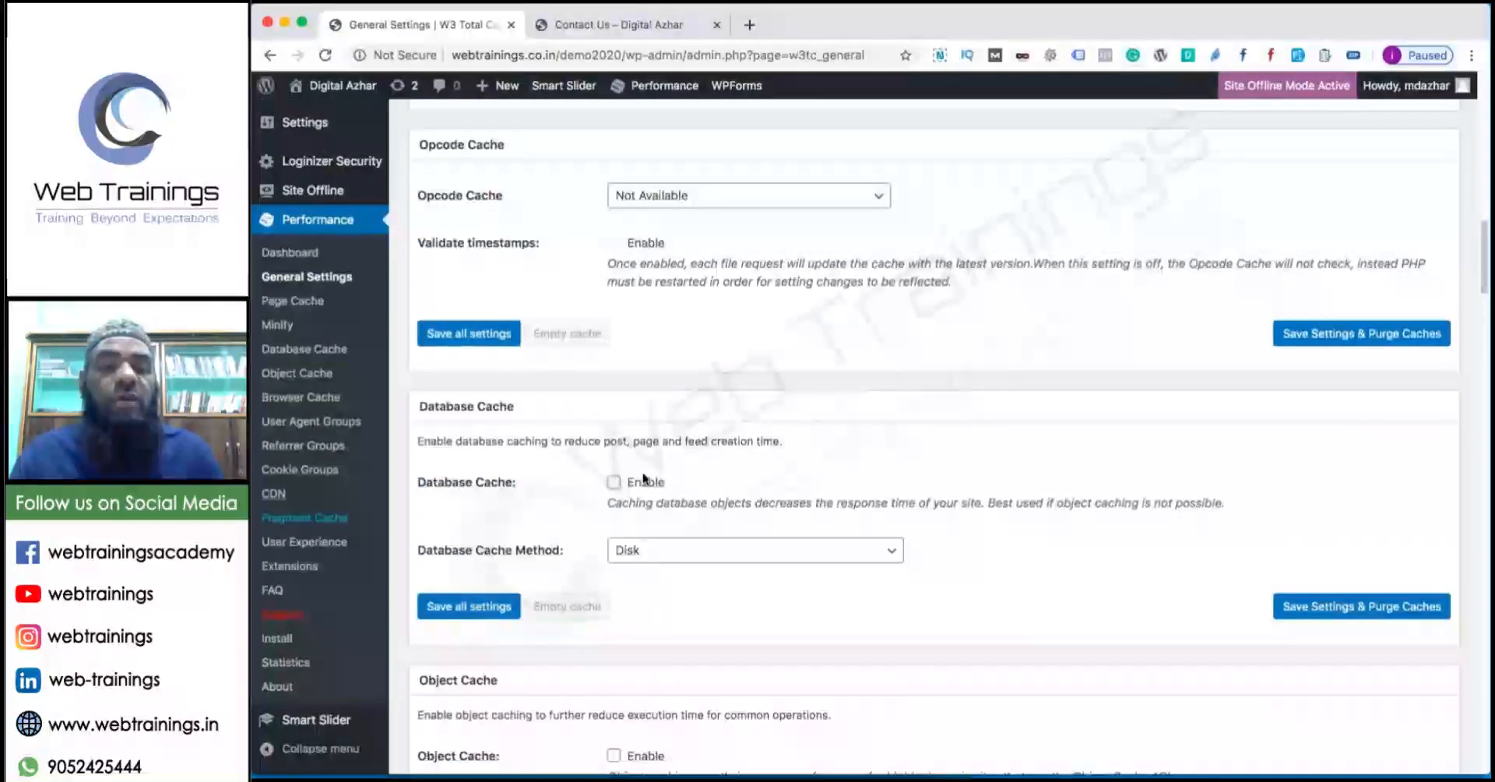
scroll(558, 567, "down", 5)
scroll(557, 568, "down", 15)
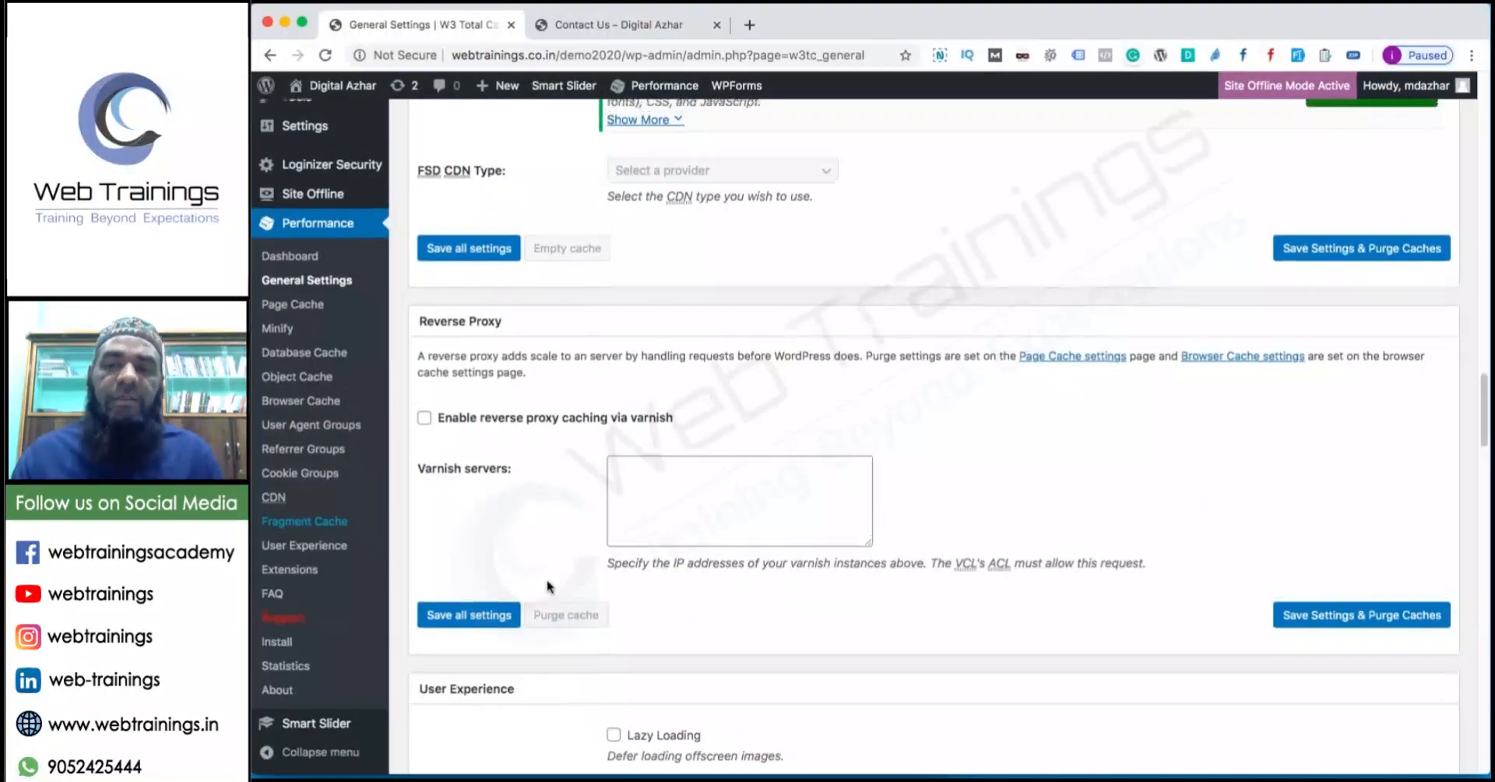
scroll(549, 577, "up", 20)
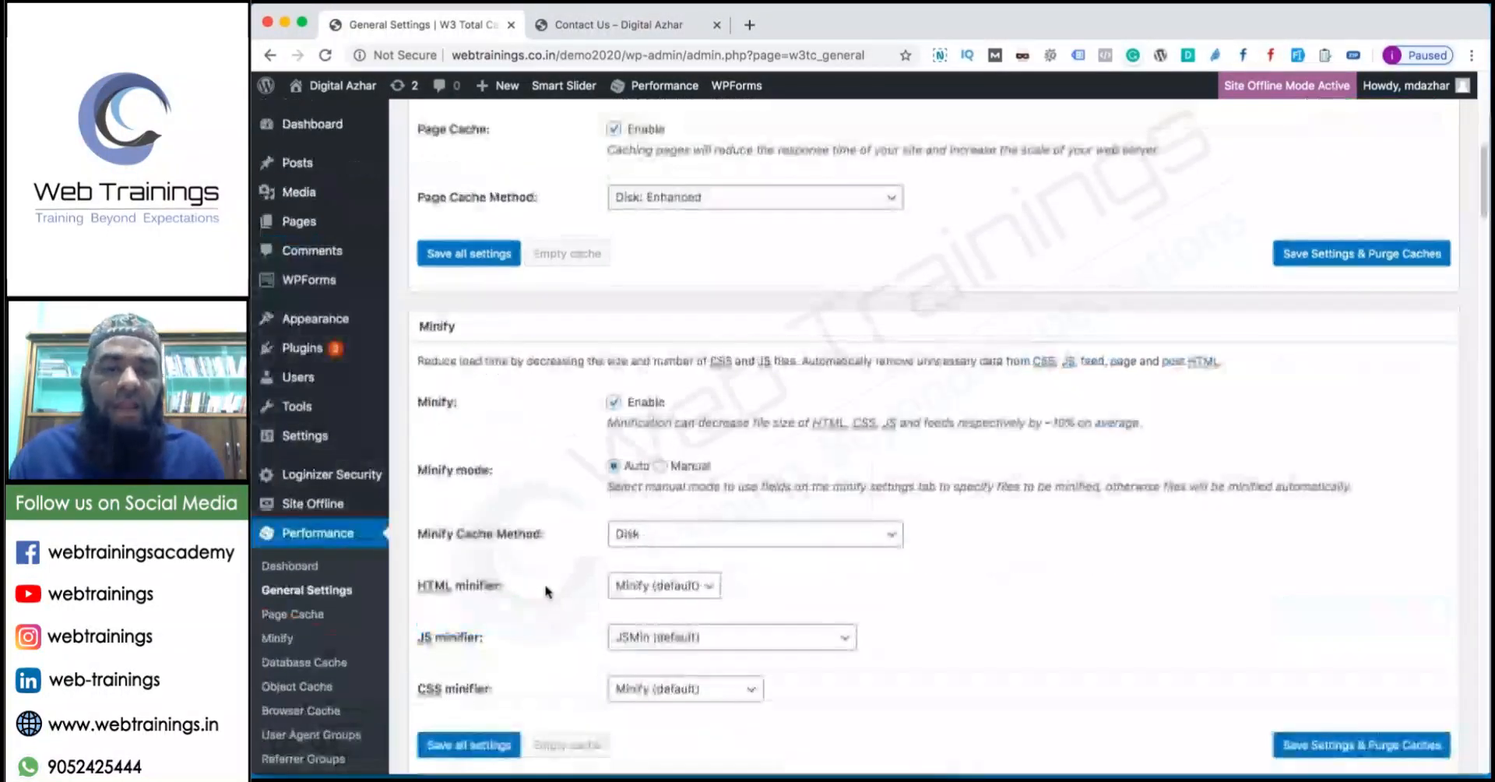
left_click(1334, 261)
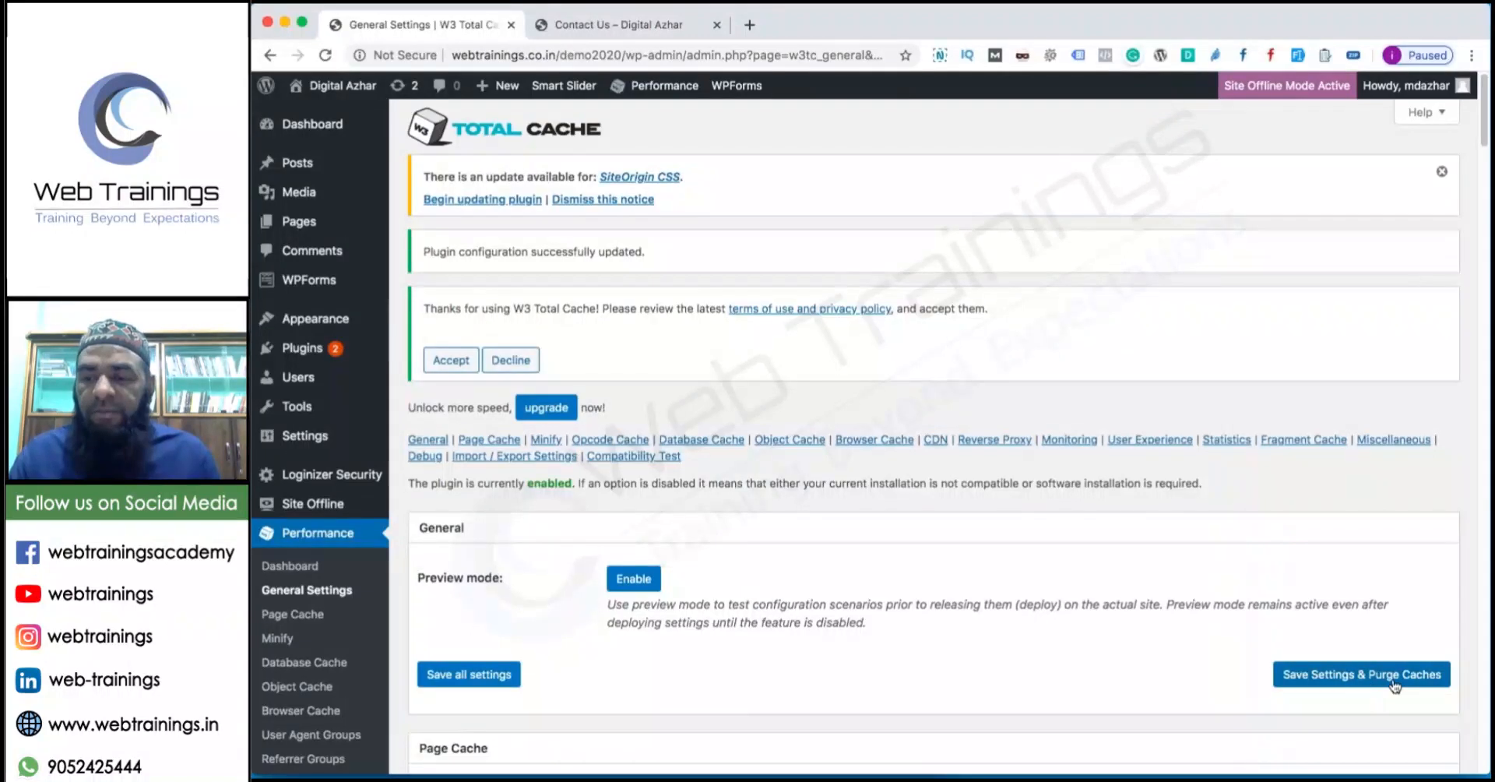
Accept W3 Total Cache's terms of use and permanently dismiss the SiteOrigin CSS update notice.
left_click(451, 360)
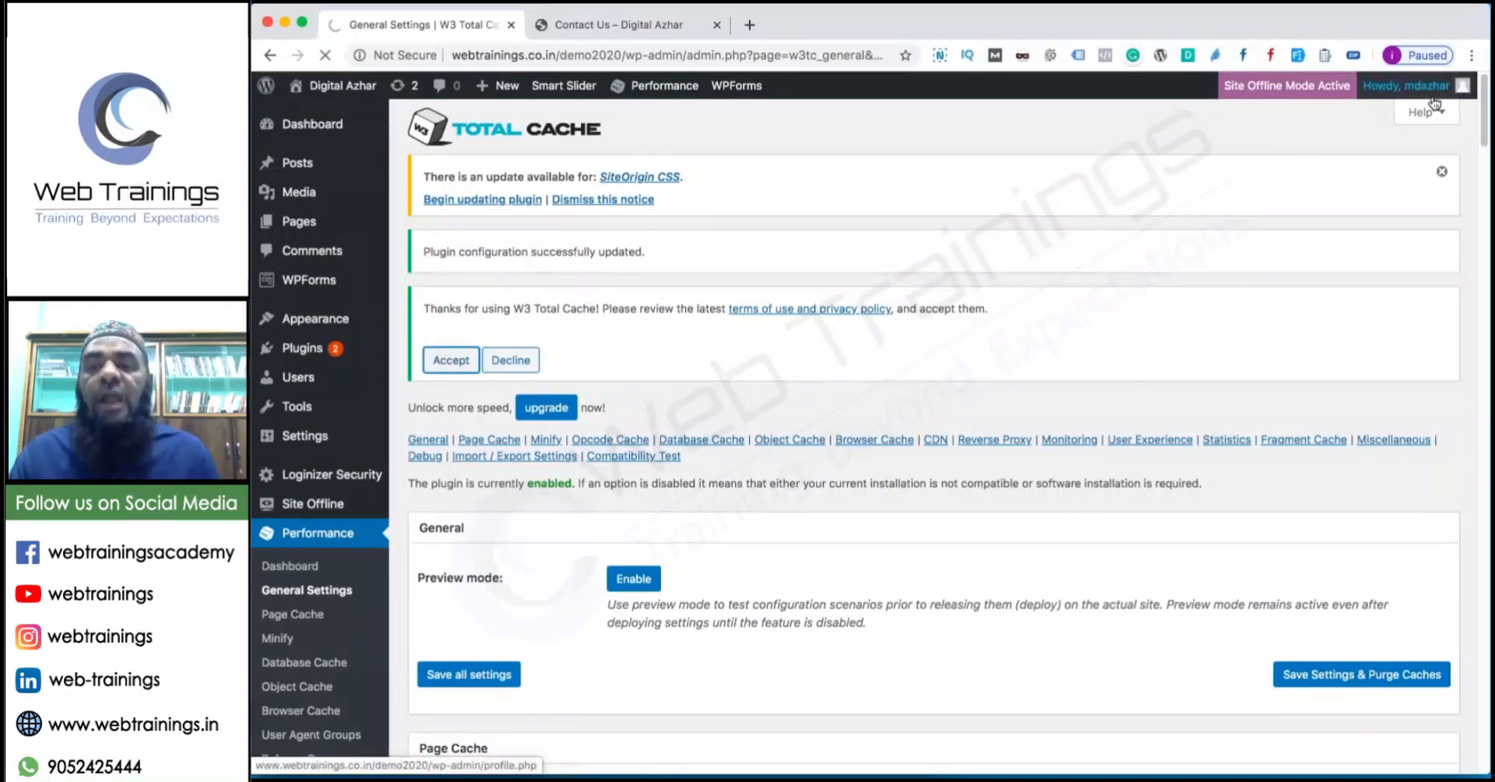
left_click(1441, 176)
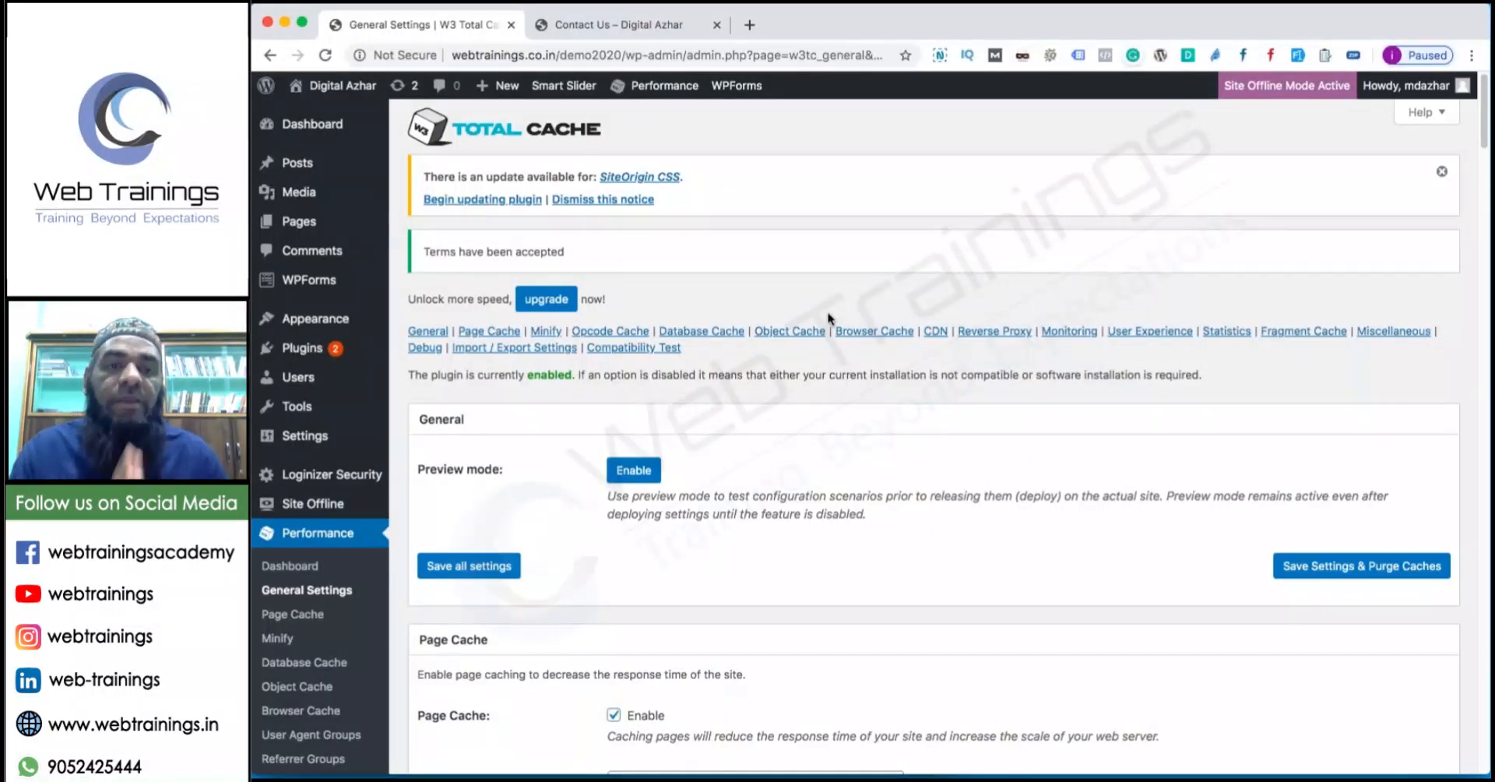
left_click(605, 200)
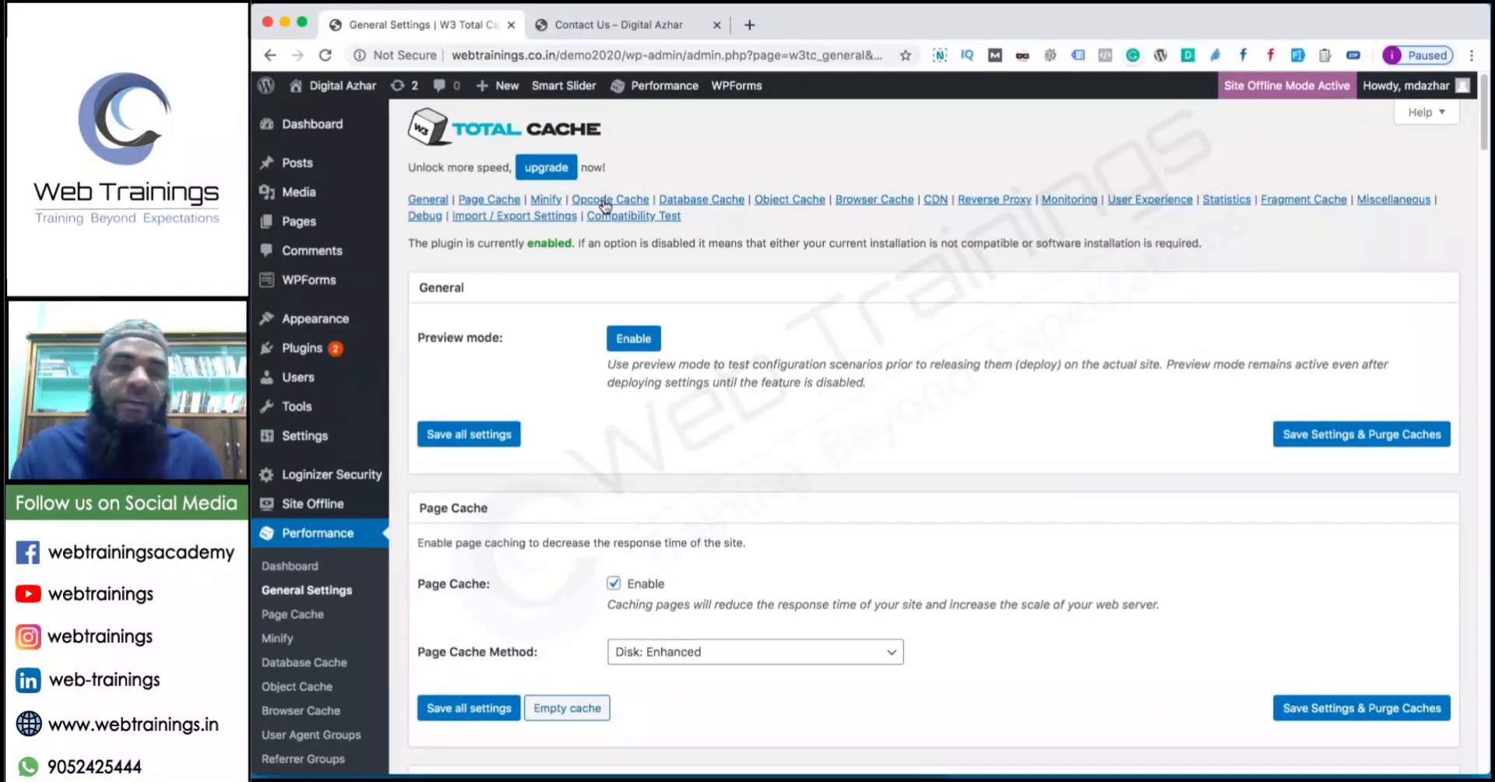
left_click(880, 732)
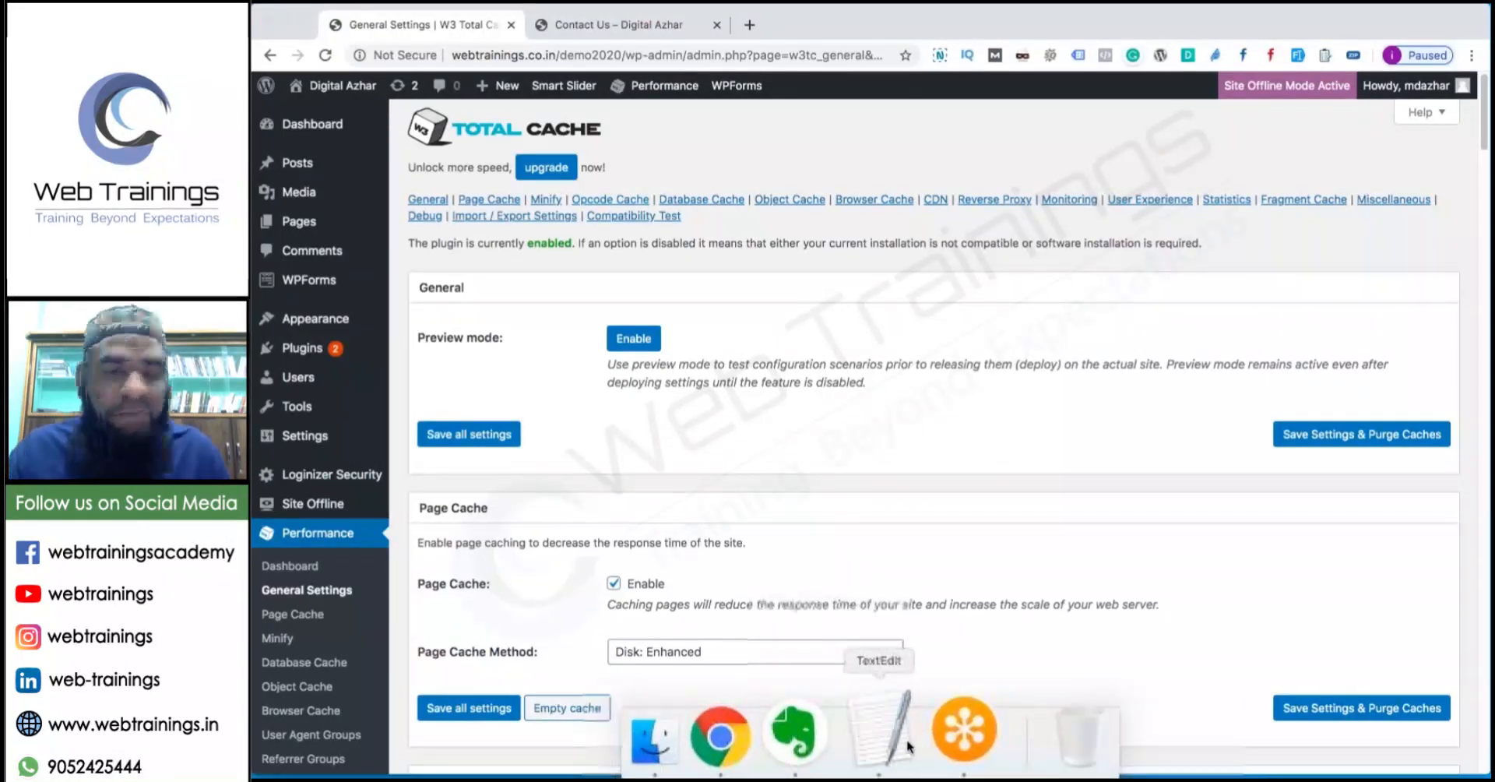
Select 'WP Rocket (P)', then 'Updraft Plus' in the WordPress Plugins.rtf checklist.
left_click_drag(465, 243, 368, 239)
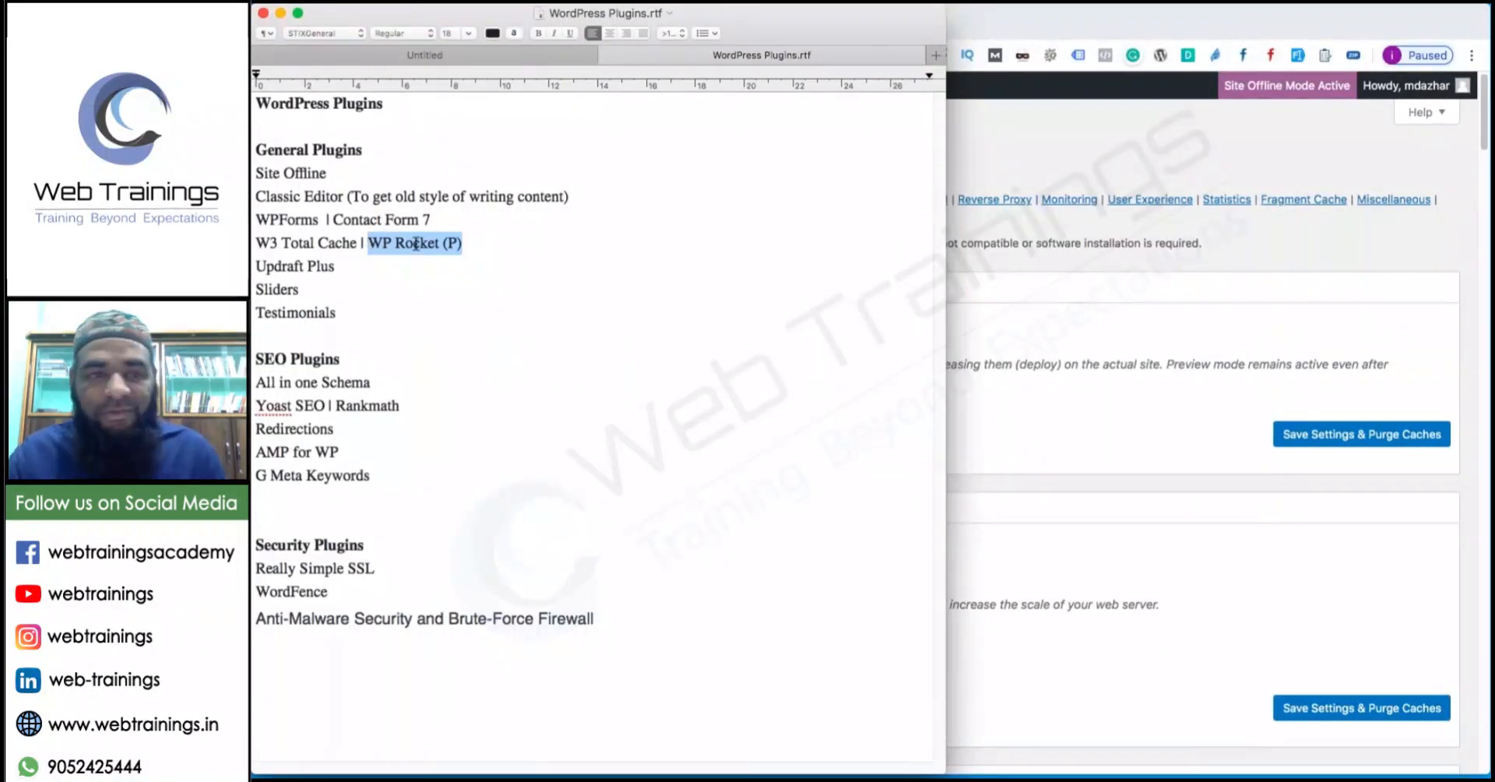
left_click_drag(333, 267, 252, 266)
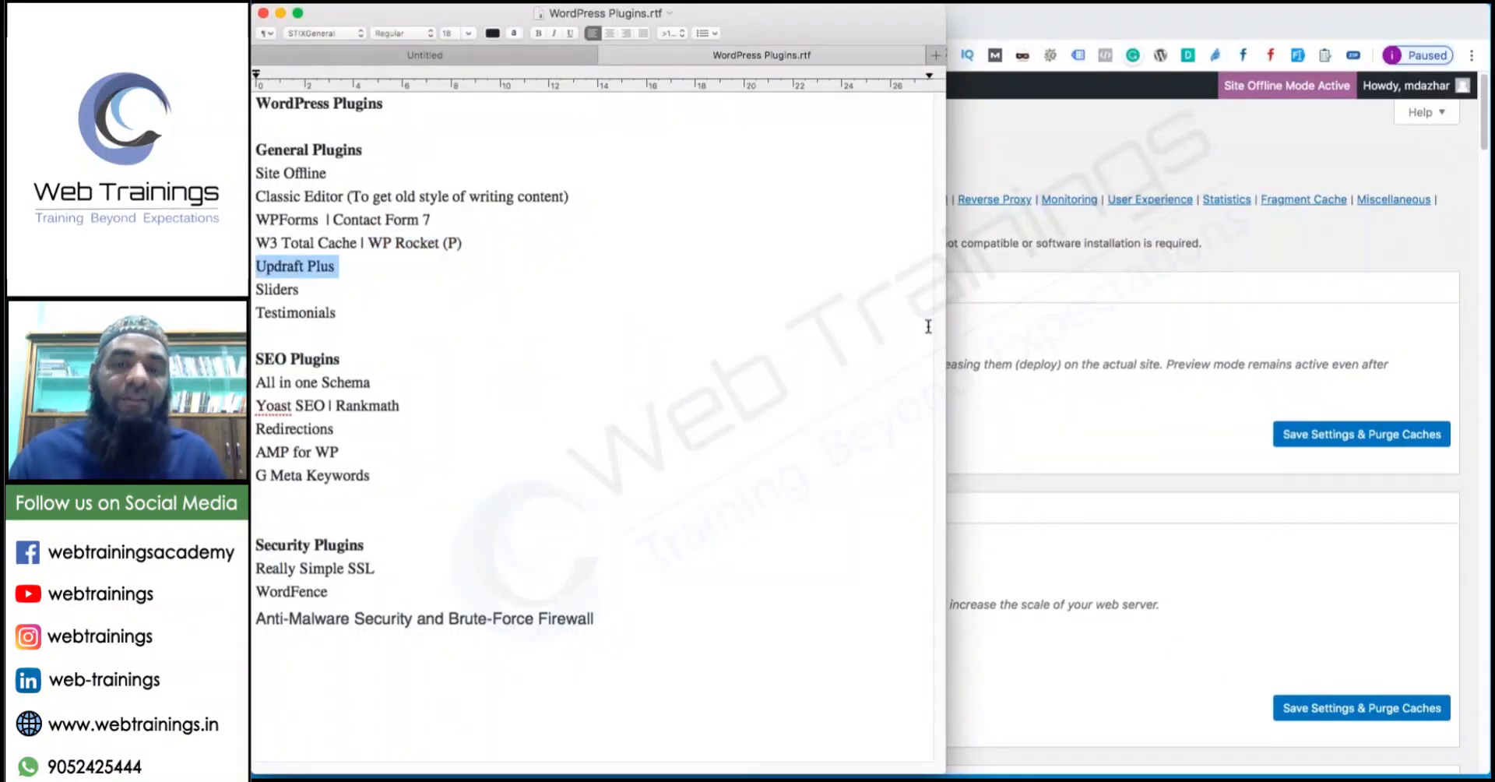
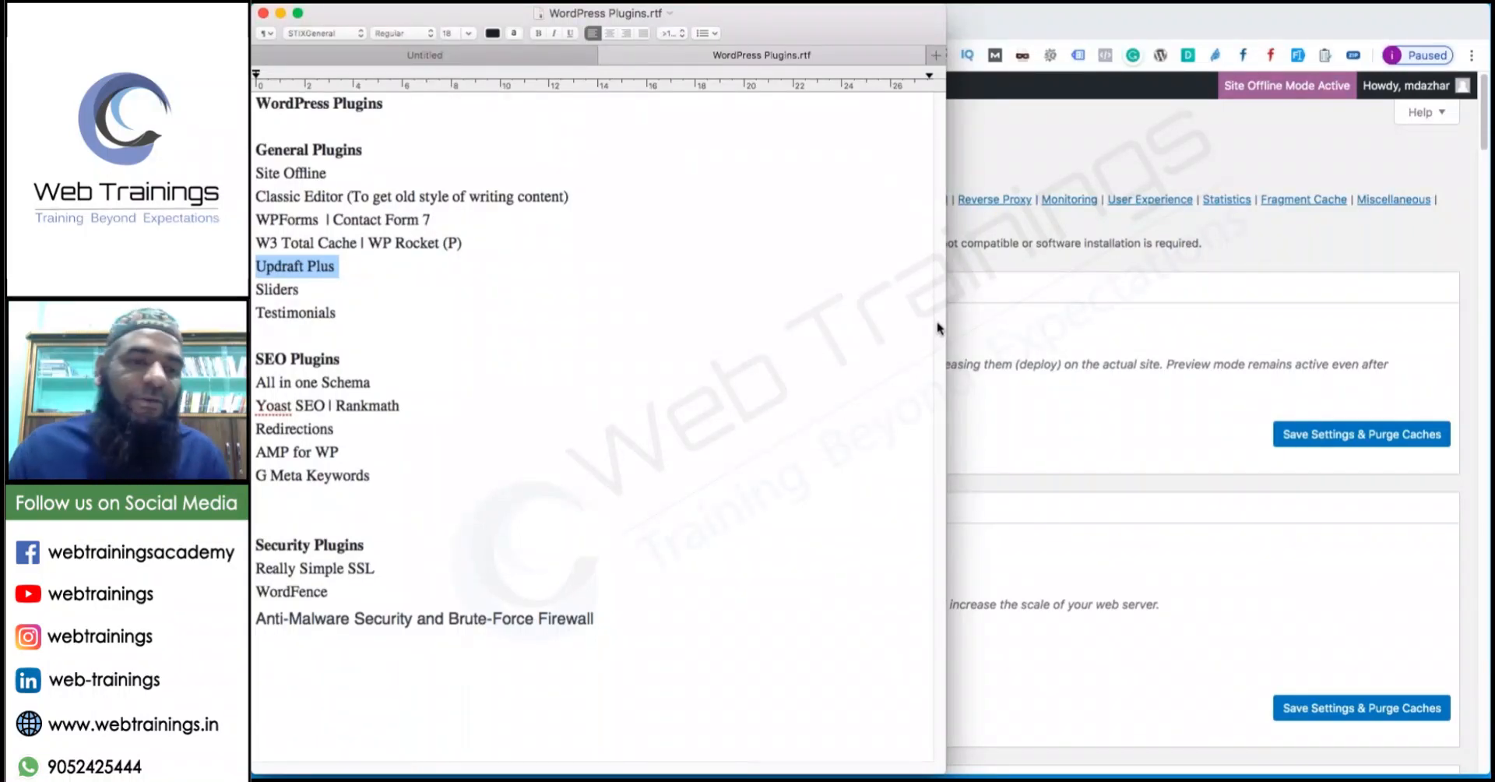
Append '(Smart Slider, Revoluiotion Slider)' after the Sliders entry in the plugins list.
left_click_drag(350, 291, 253, 287)
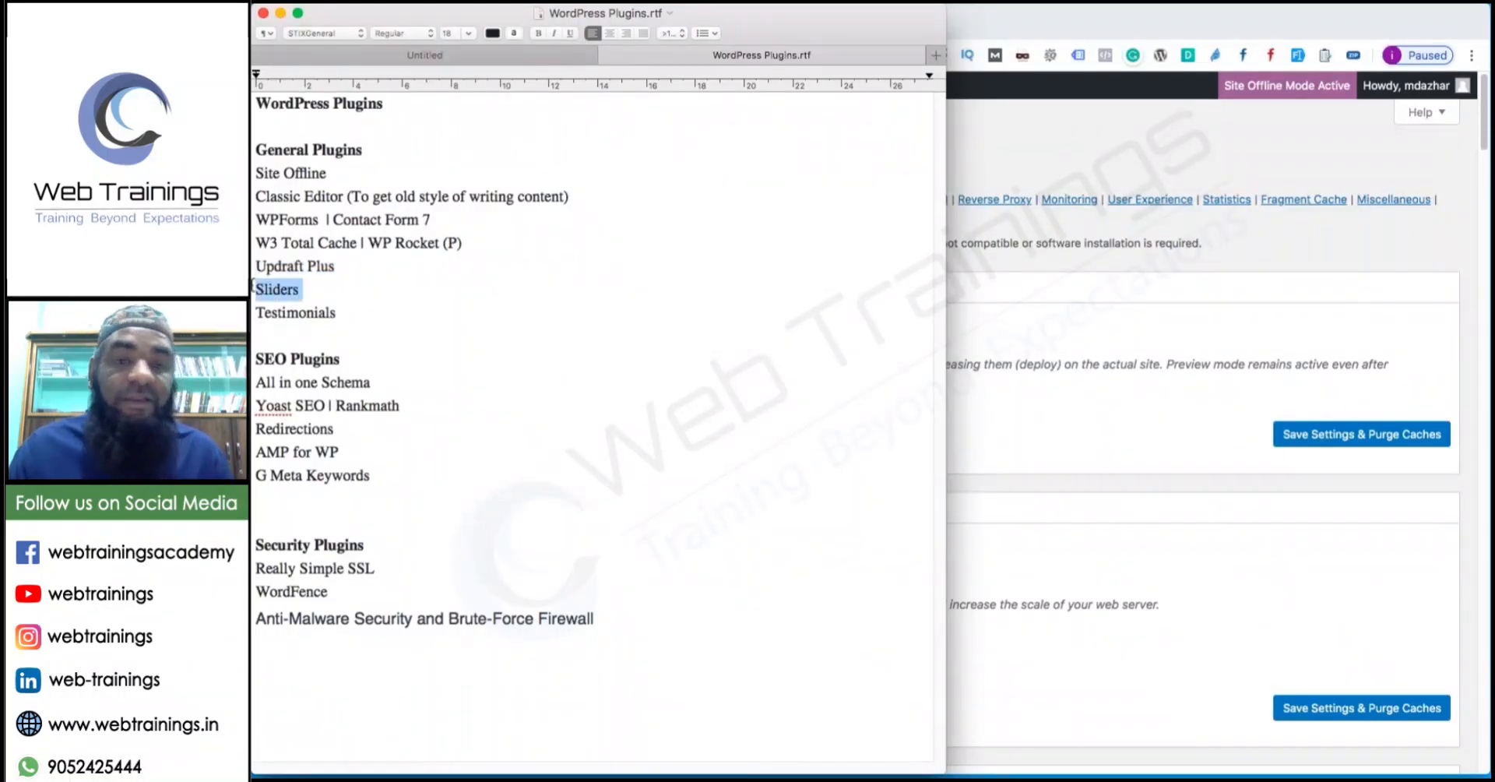
left_click(328, 296)
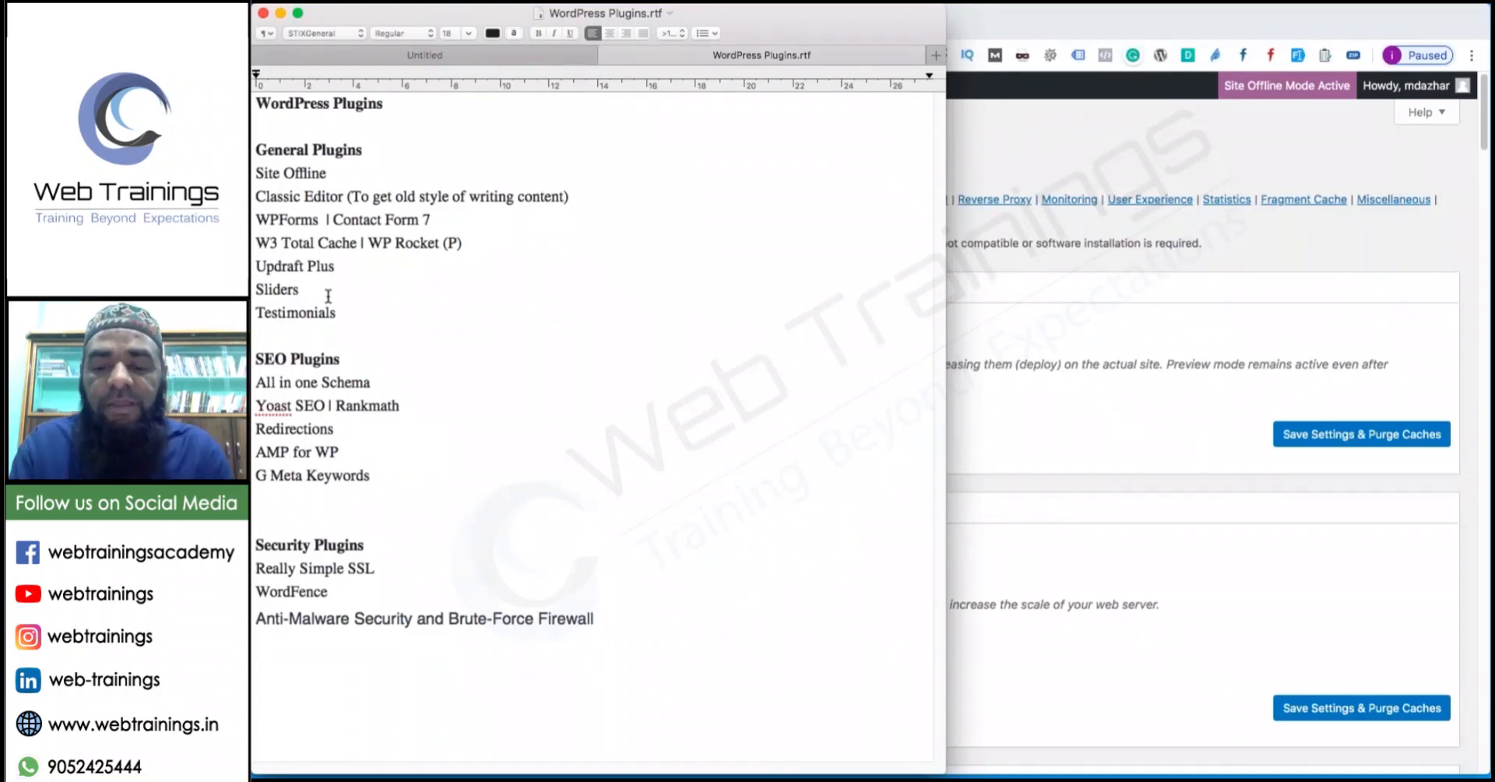
type("(Smart Slid")
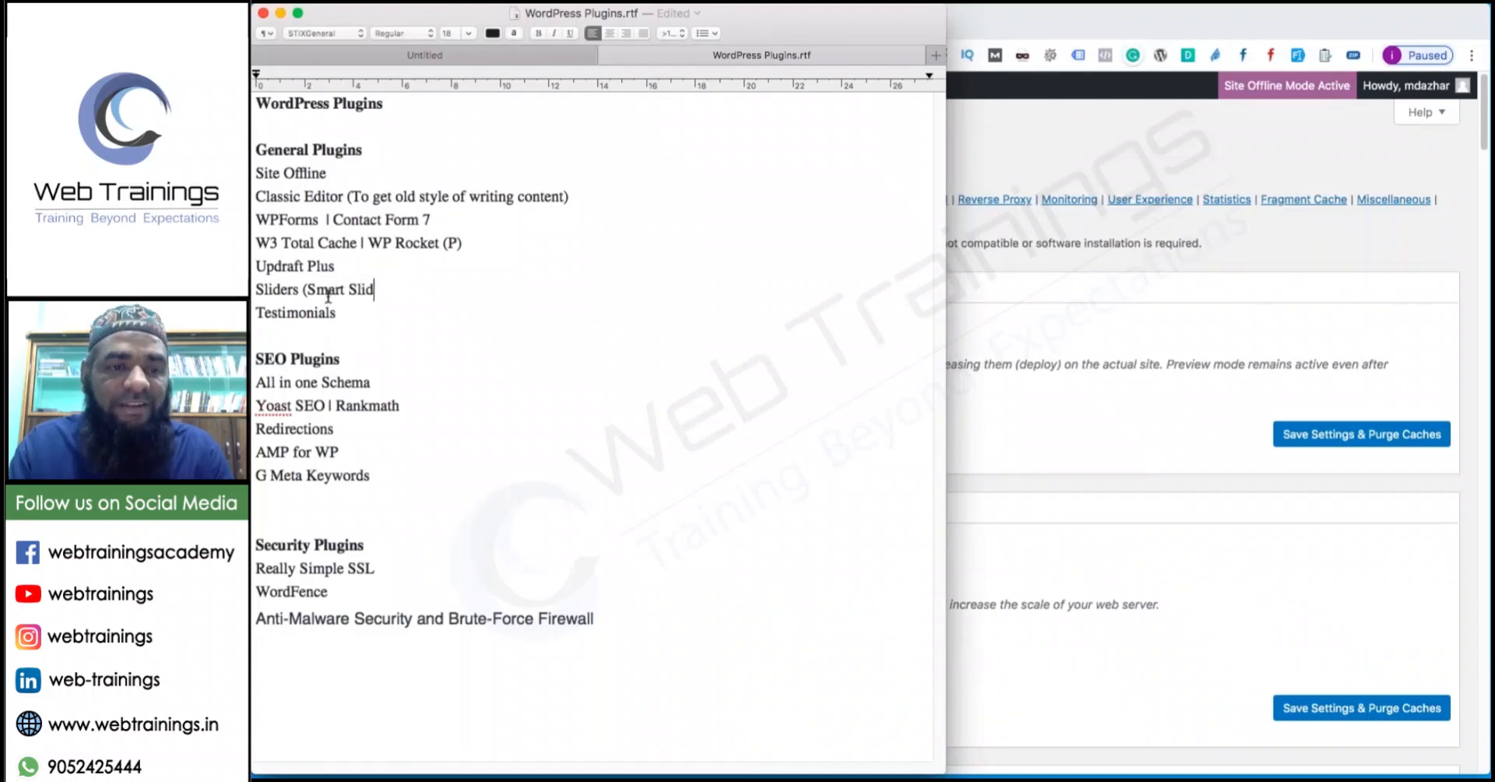
type("er,")
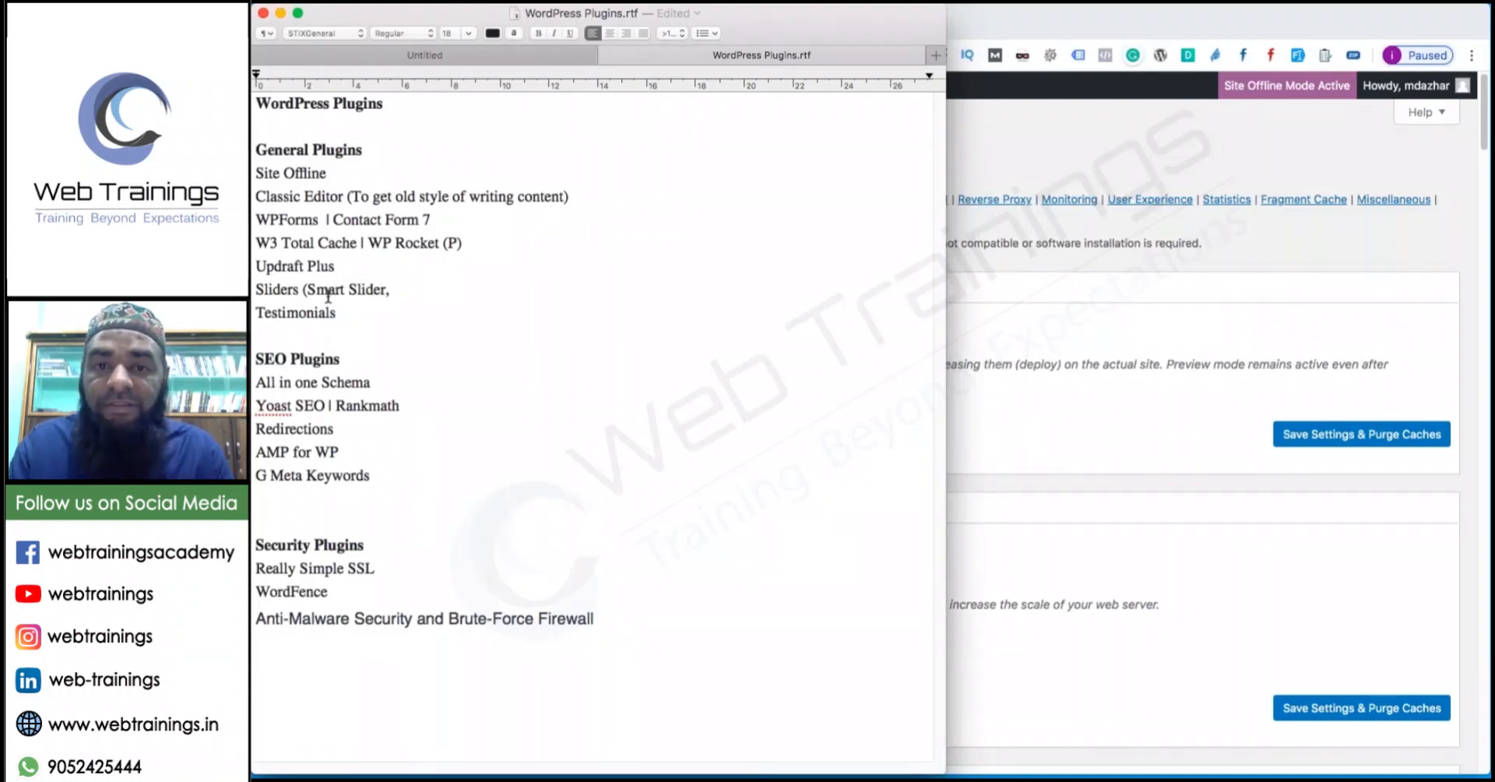
type(" Revolu")
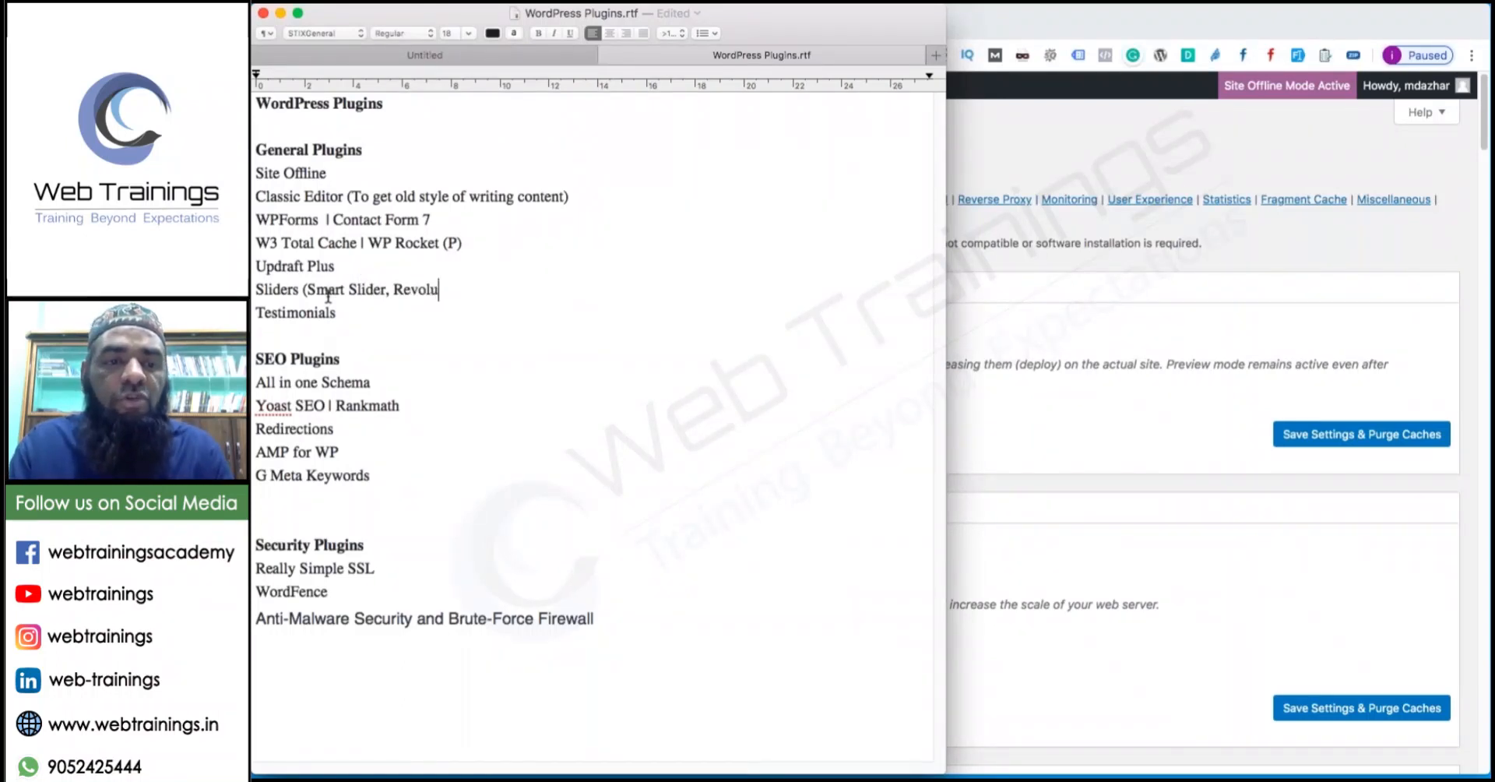
type("iotion ")
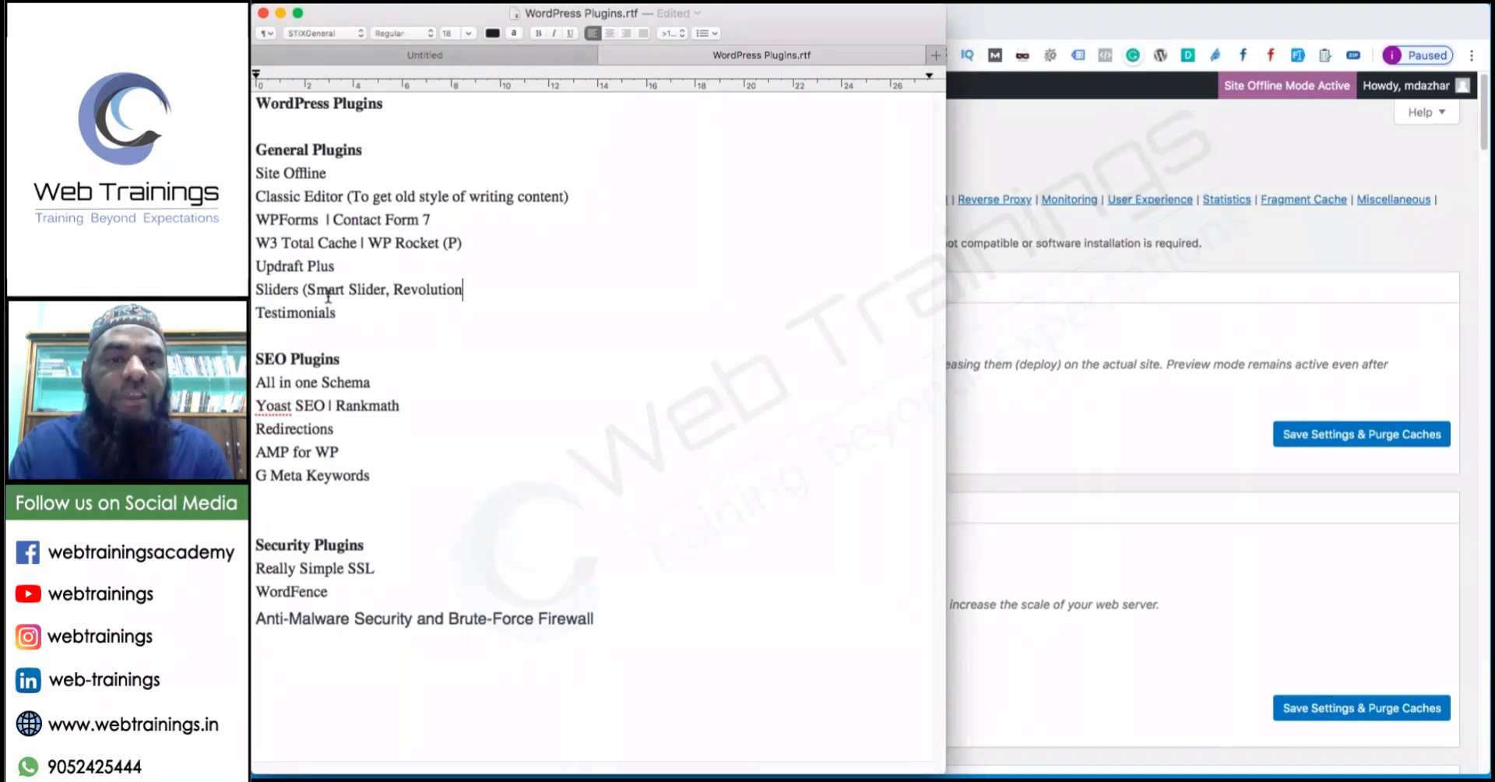
type("Slider)")
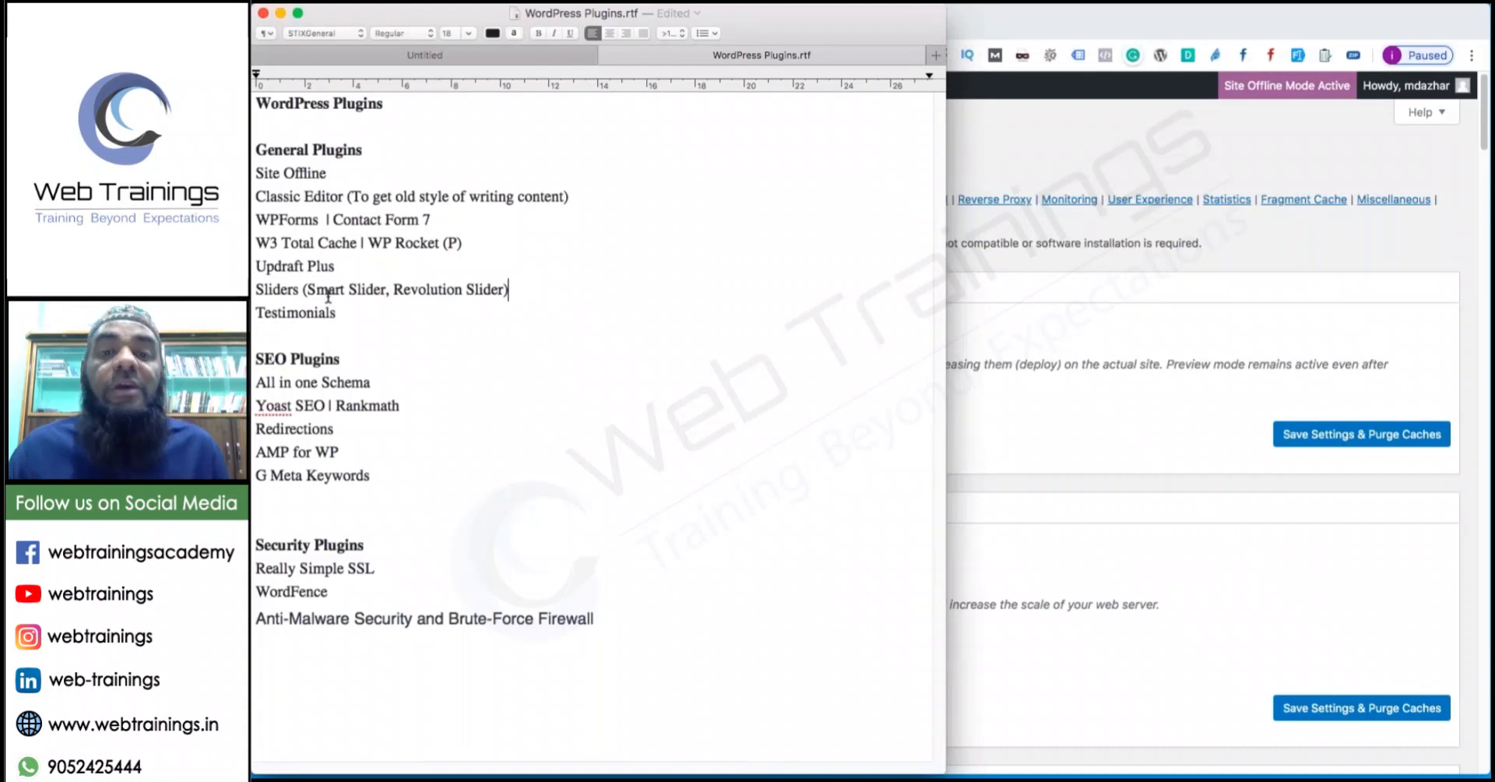
Google 'revolution slider' in a new Chrome tab and open the Slider Revolution Templates page.
left_click(1097, 183)
key("super+t")
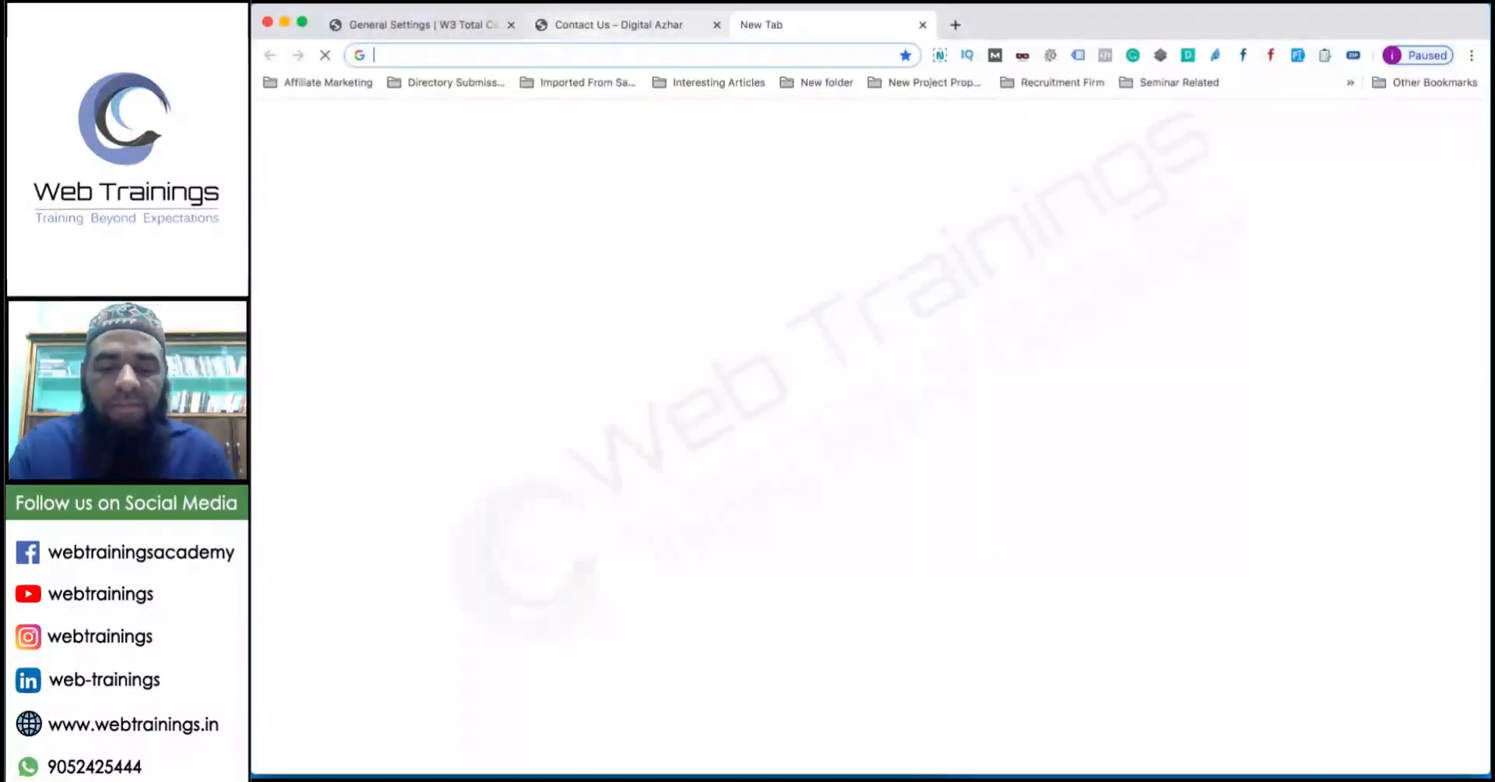
type("revolution slider")
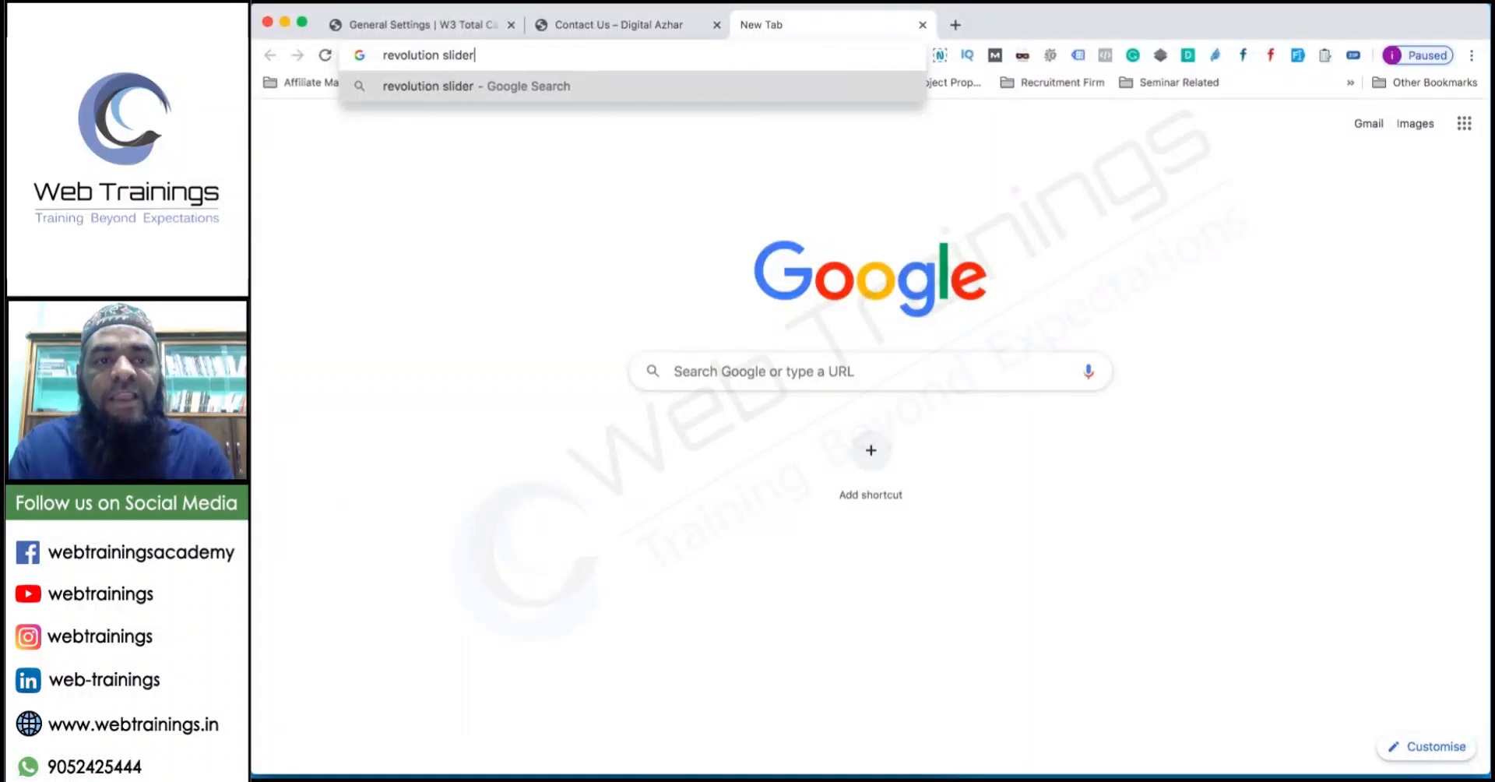
key("Return")
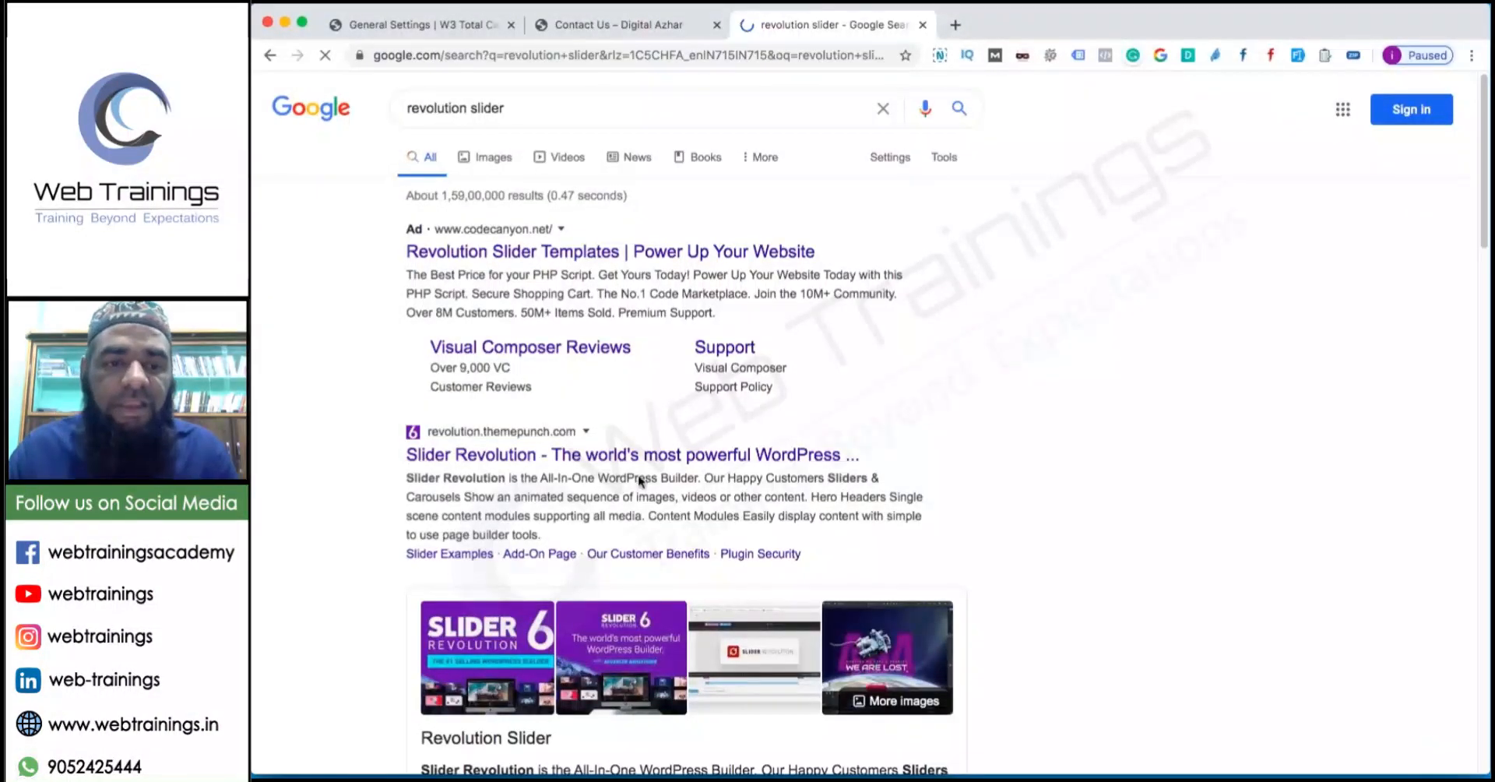
left_click(623, 455)
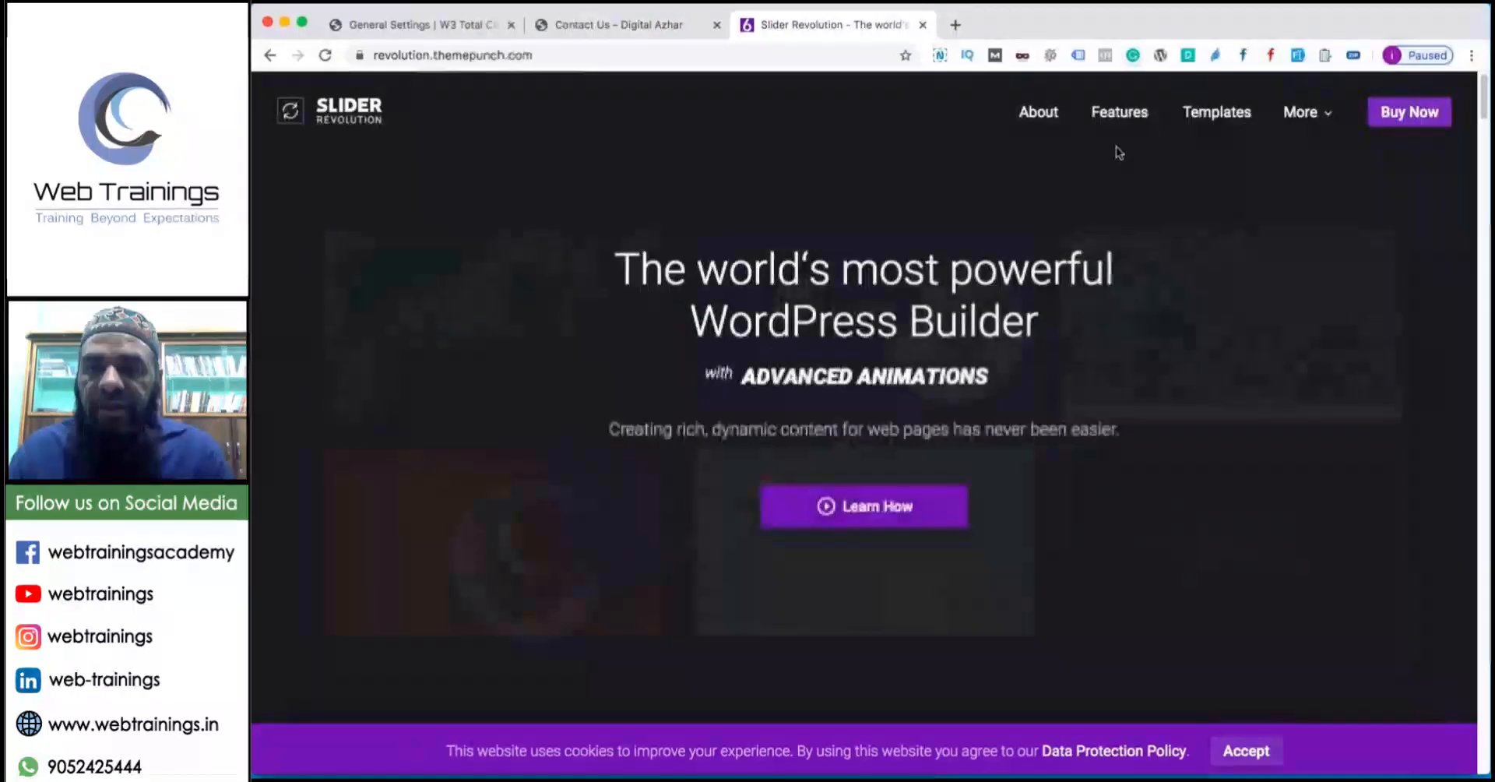
left_click(1217, 114)
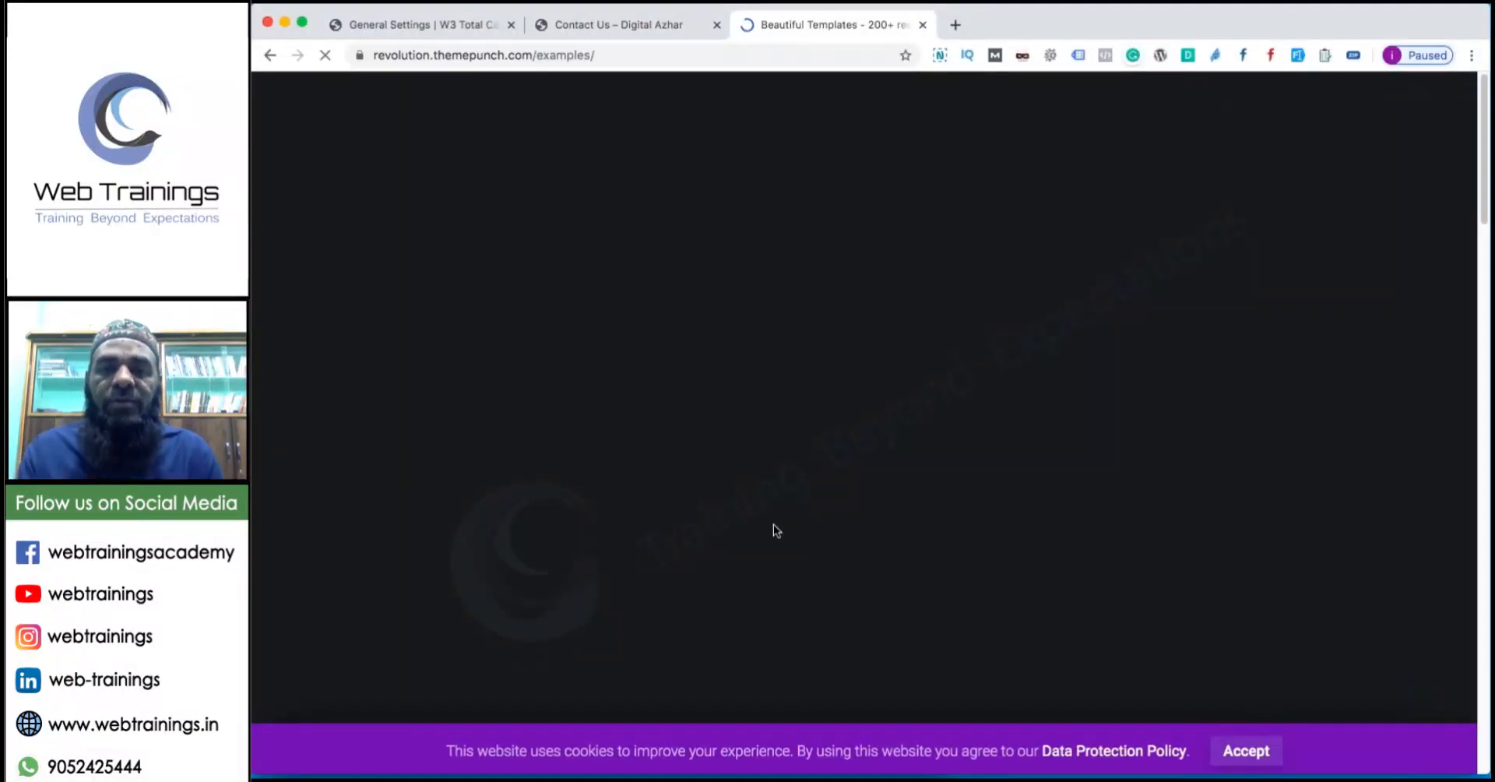
Preview the Cyber Particle Effect and Snow Particle Scene templates, then open the Stark template preview.
scroll(716, 467, "down", 3)
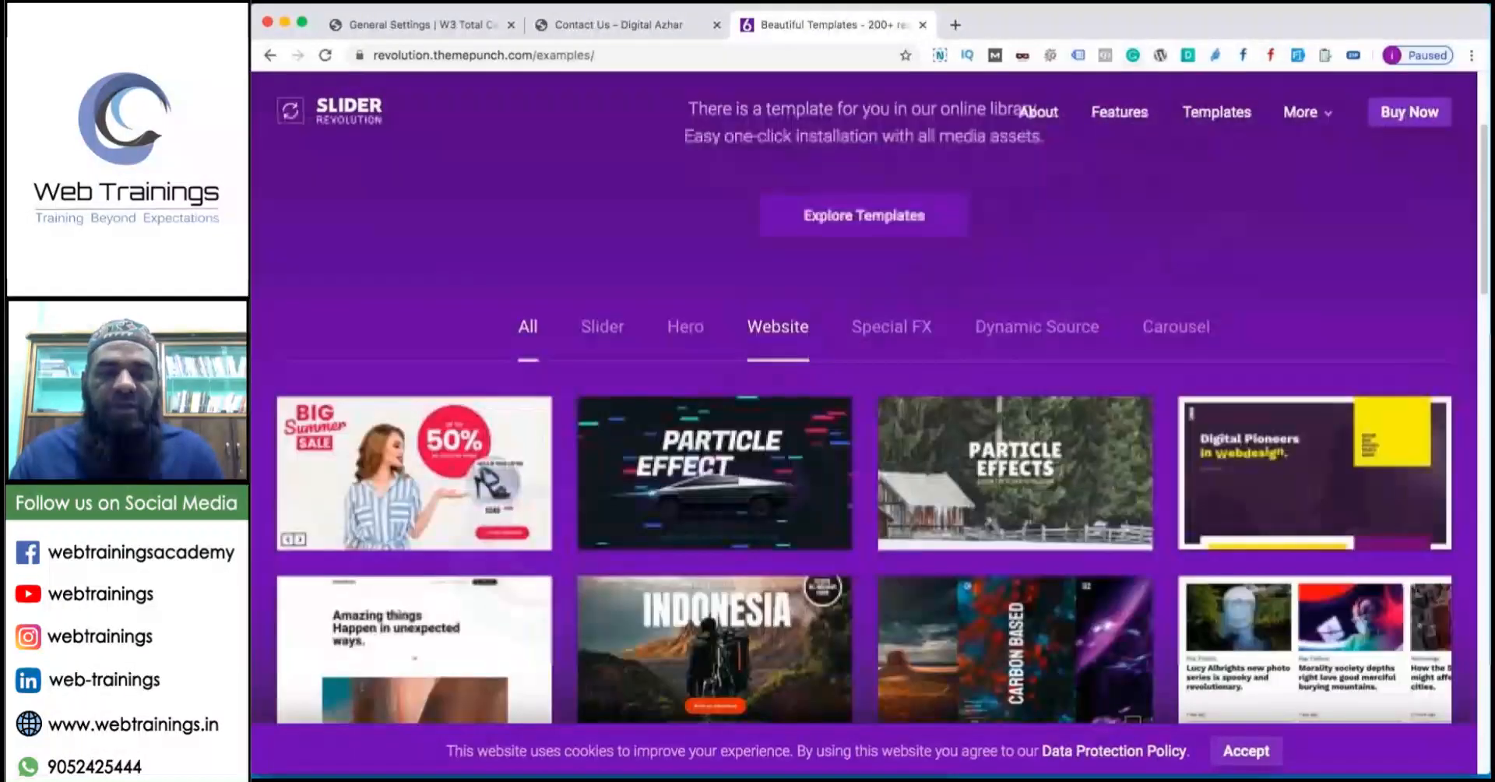
left_click(717, 468)
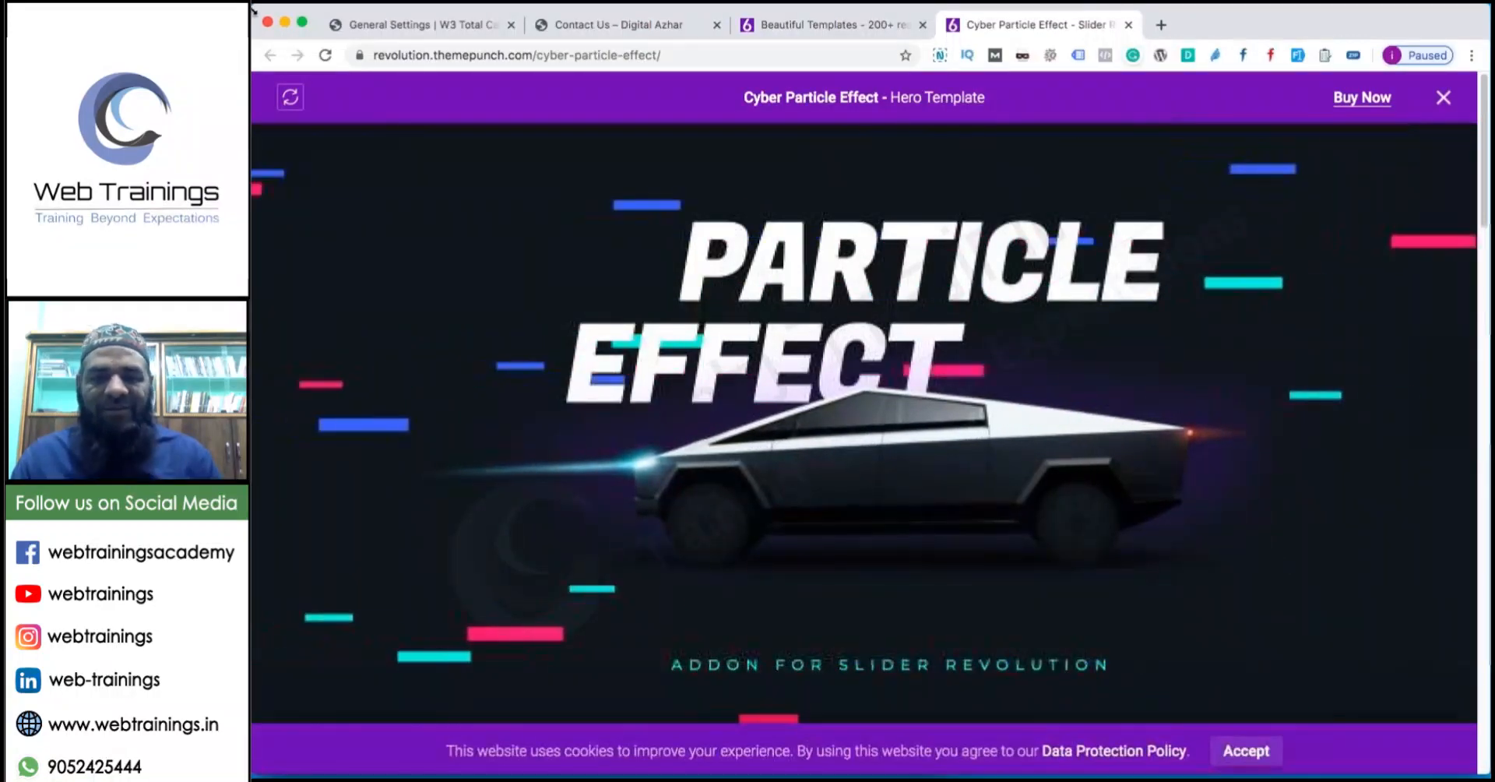
left_click(1129, 24)
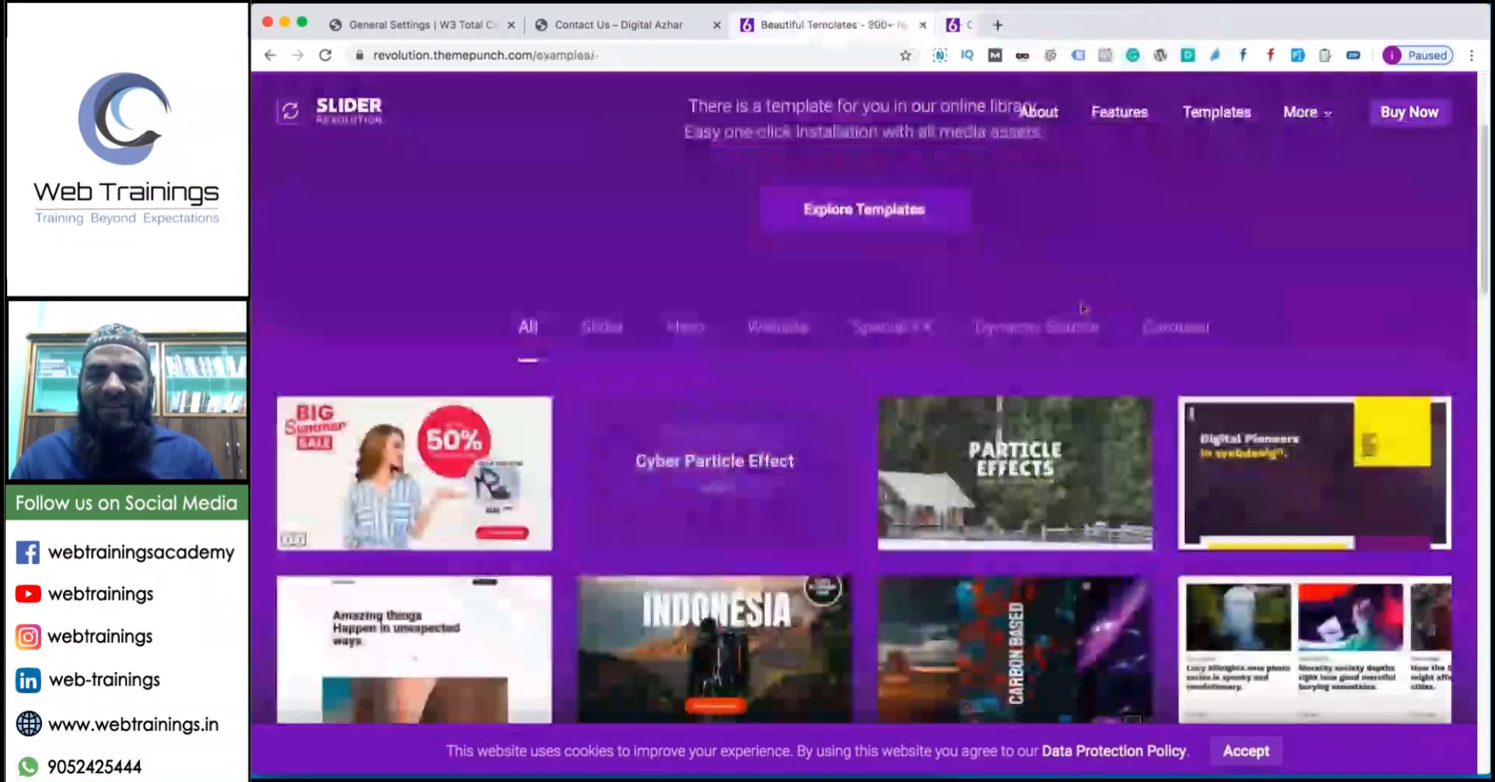
left_click(1125, 505)
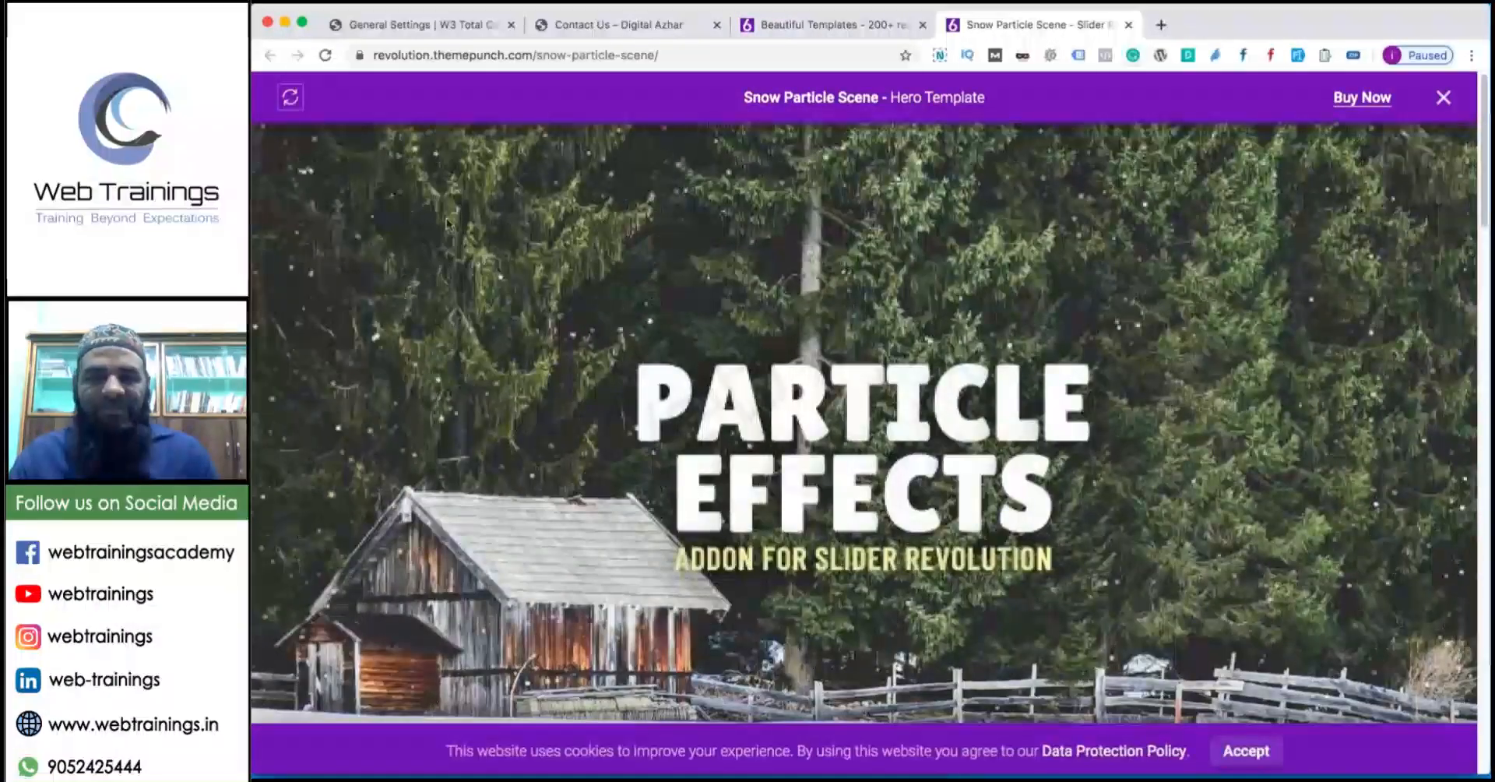
left_click(1128, 24)
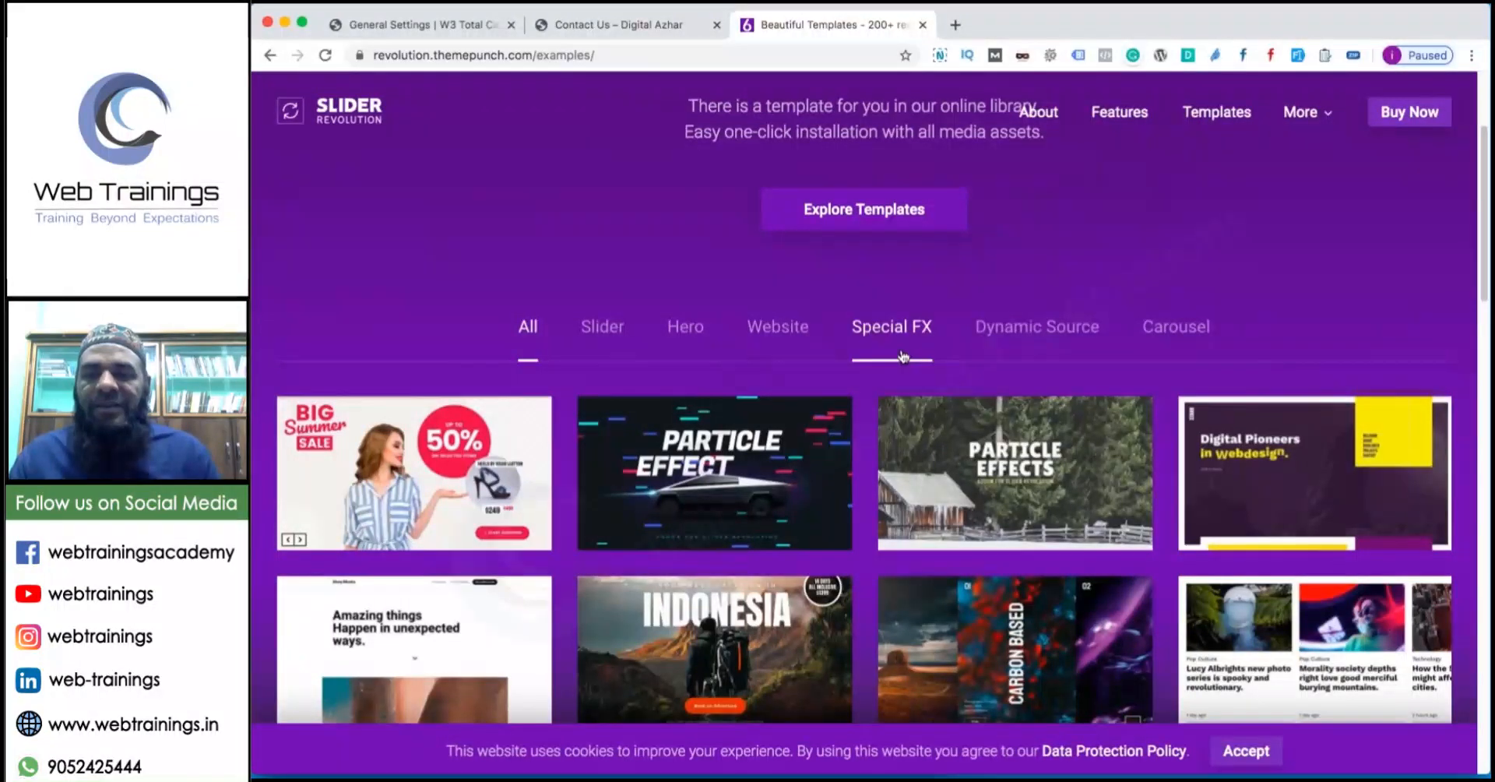
left_click(1314, 473)
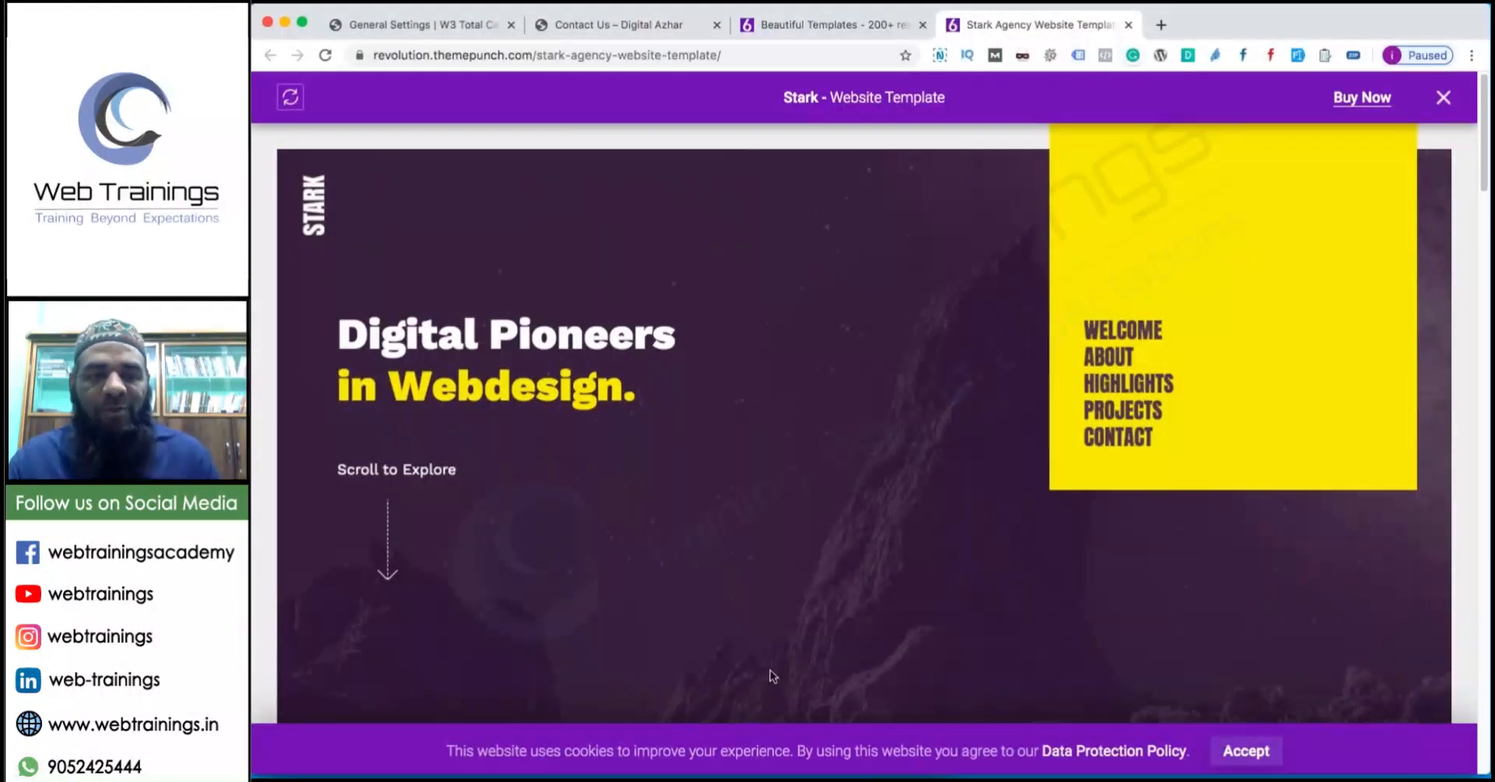
Scroll through the Stark template, dismiss its newsletter popup, close the tab and return to TextEdit.
scroll(369, 514, "down", 4)
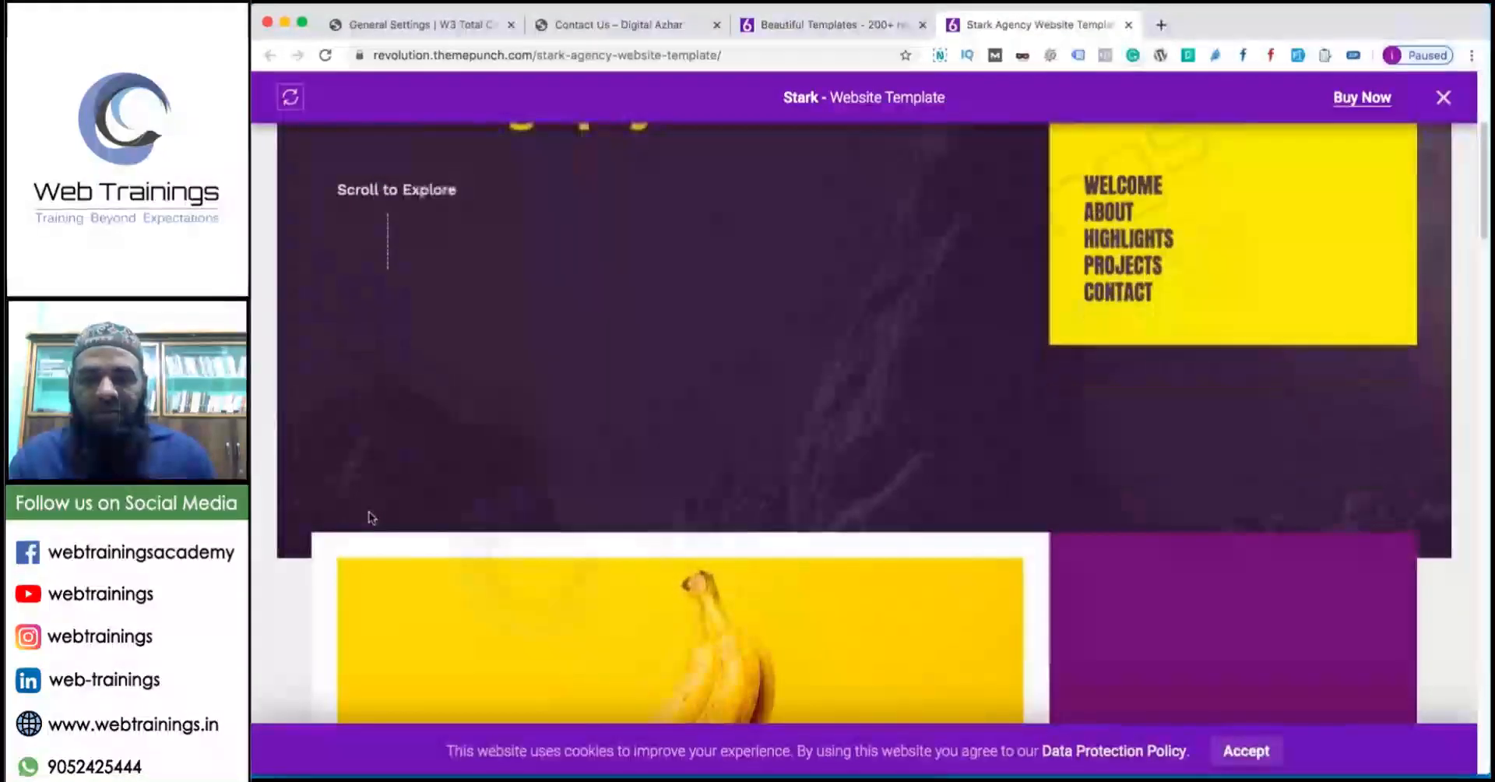
scroll(368, 518, "down", 10)
scroll(366, 523, "up", 3)
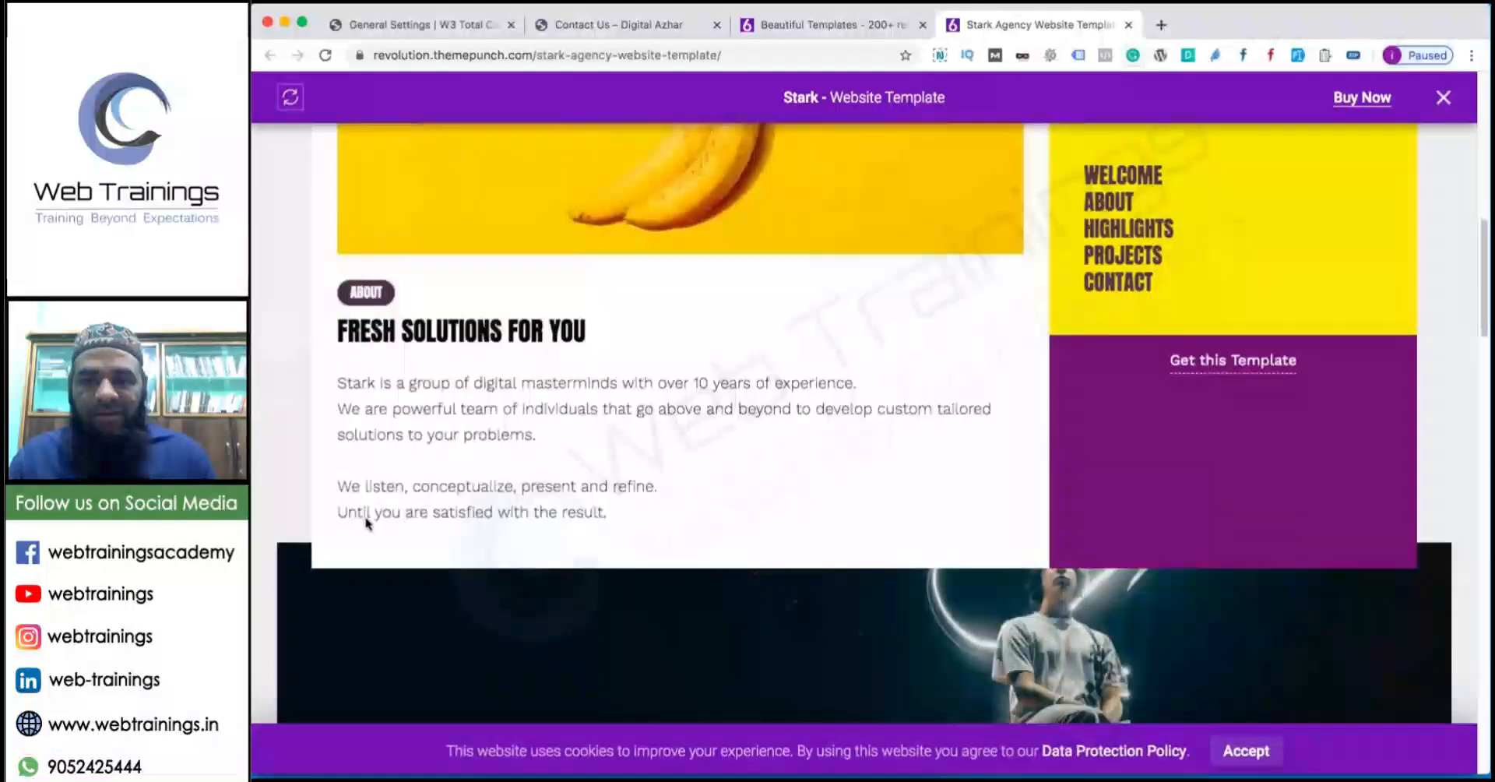
scroll(363, 524, "up", 4)
scroll(366, 526, "down", 3)
scroll(367, 526, "down", 15)
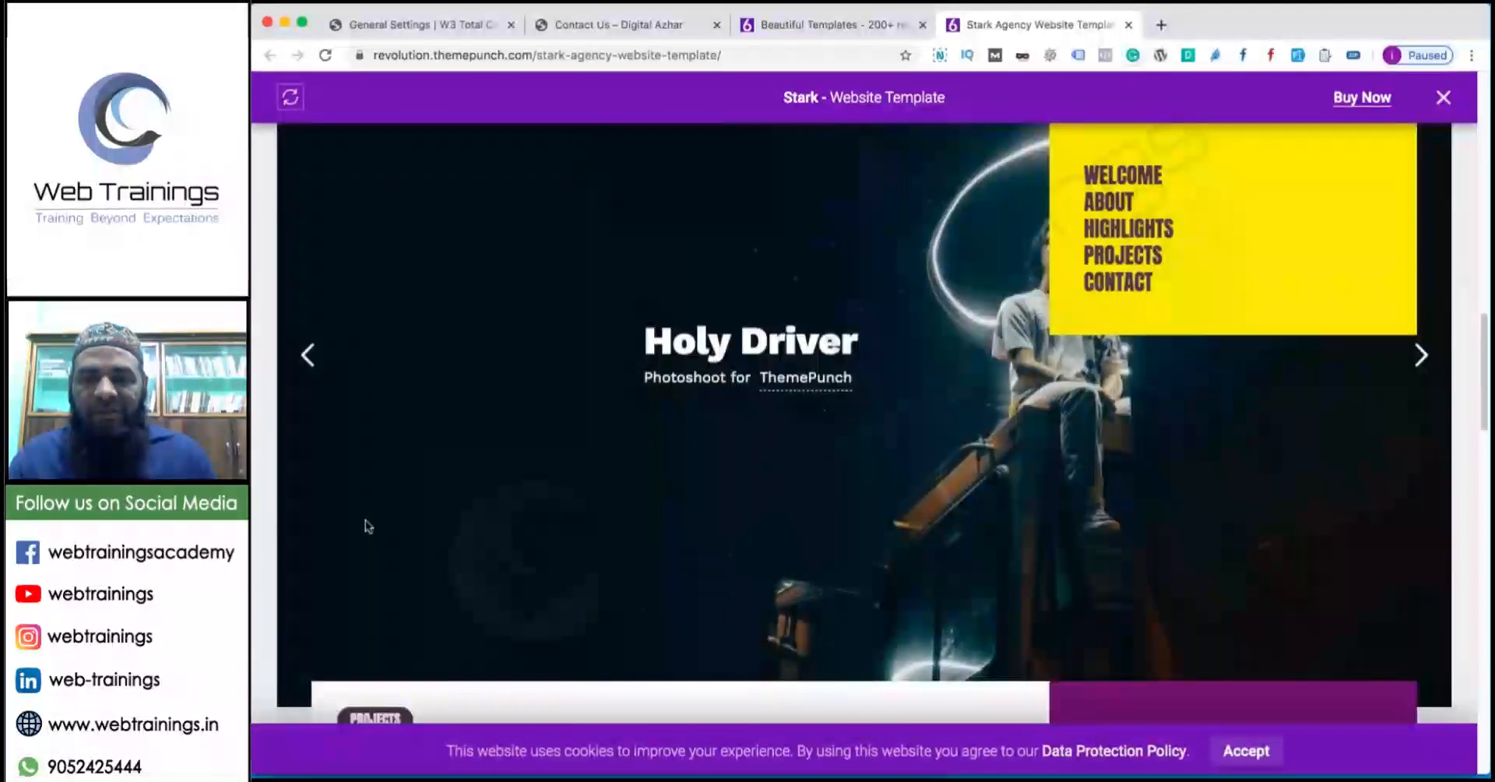
scroll(367, 527, "down", 5)
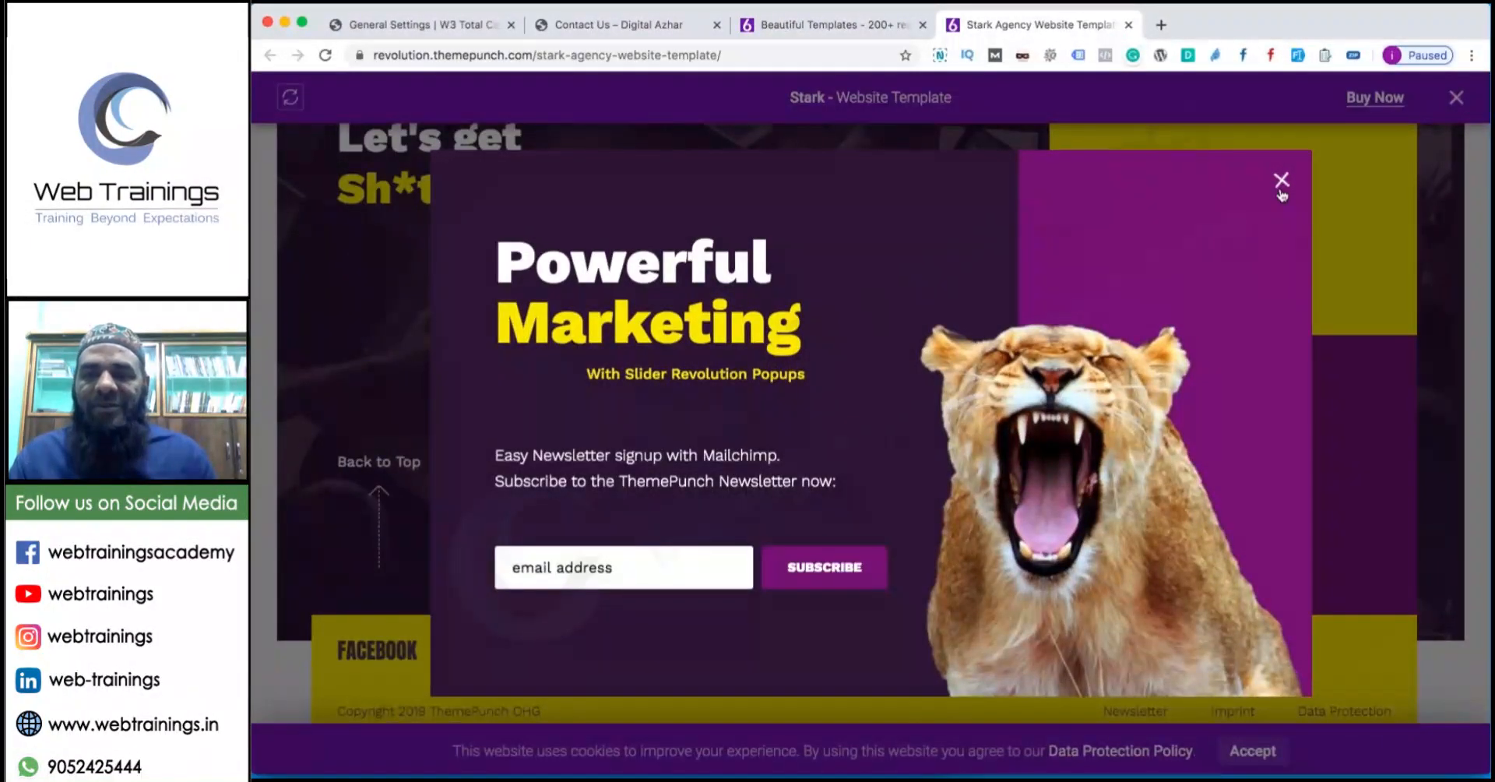
left_click(1281, 180)
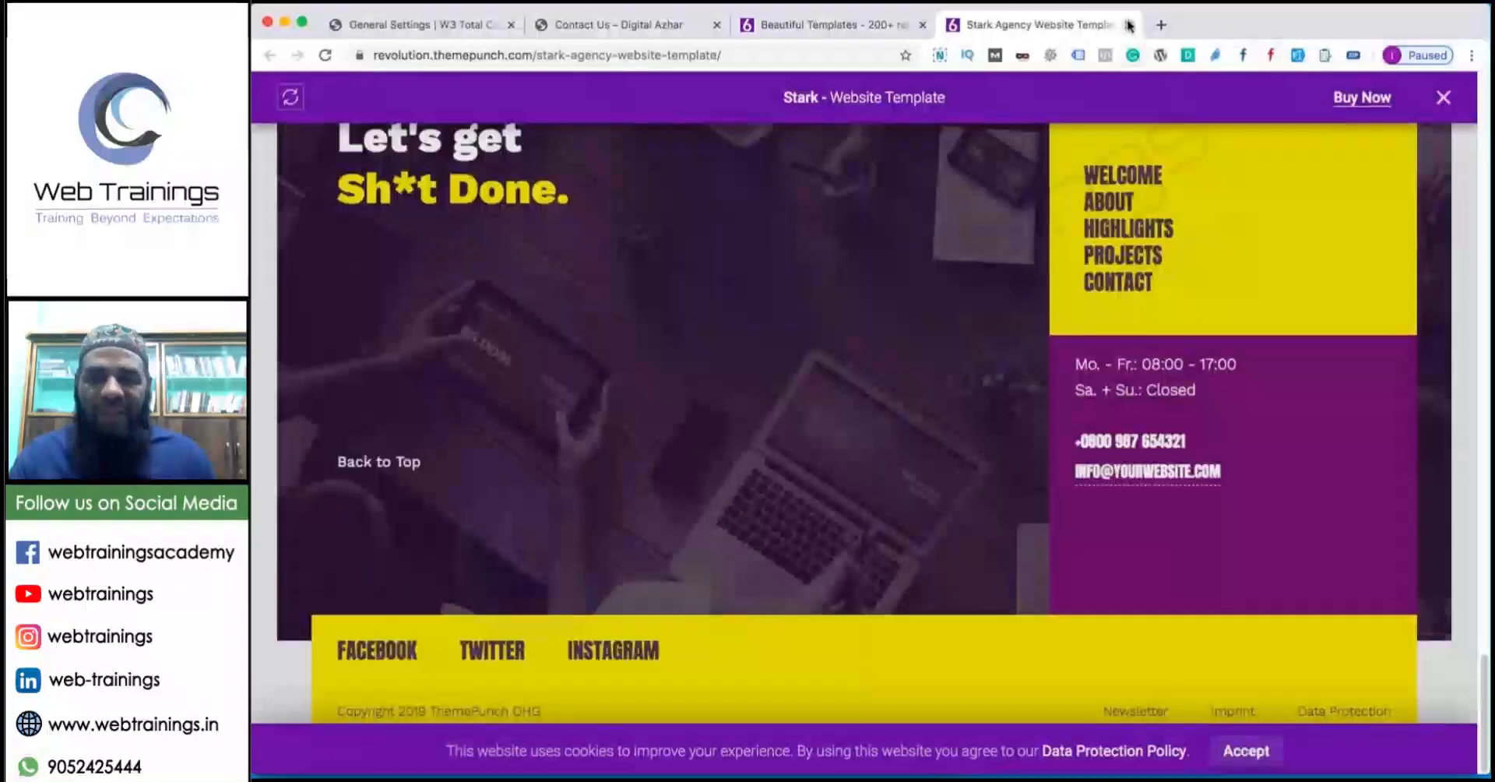
key("super+w")
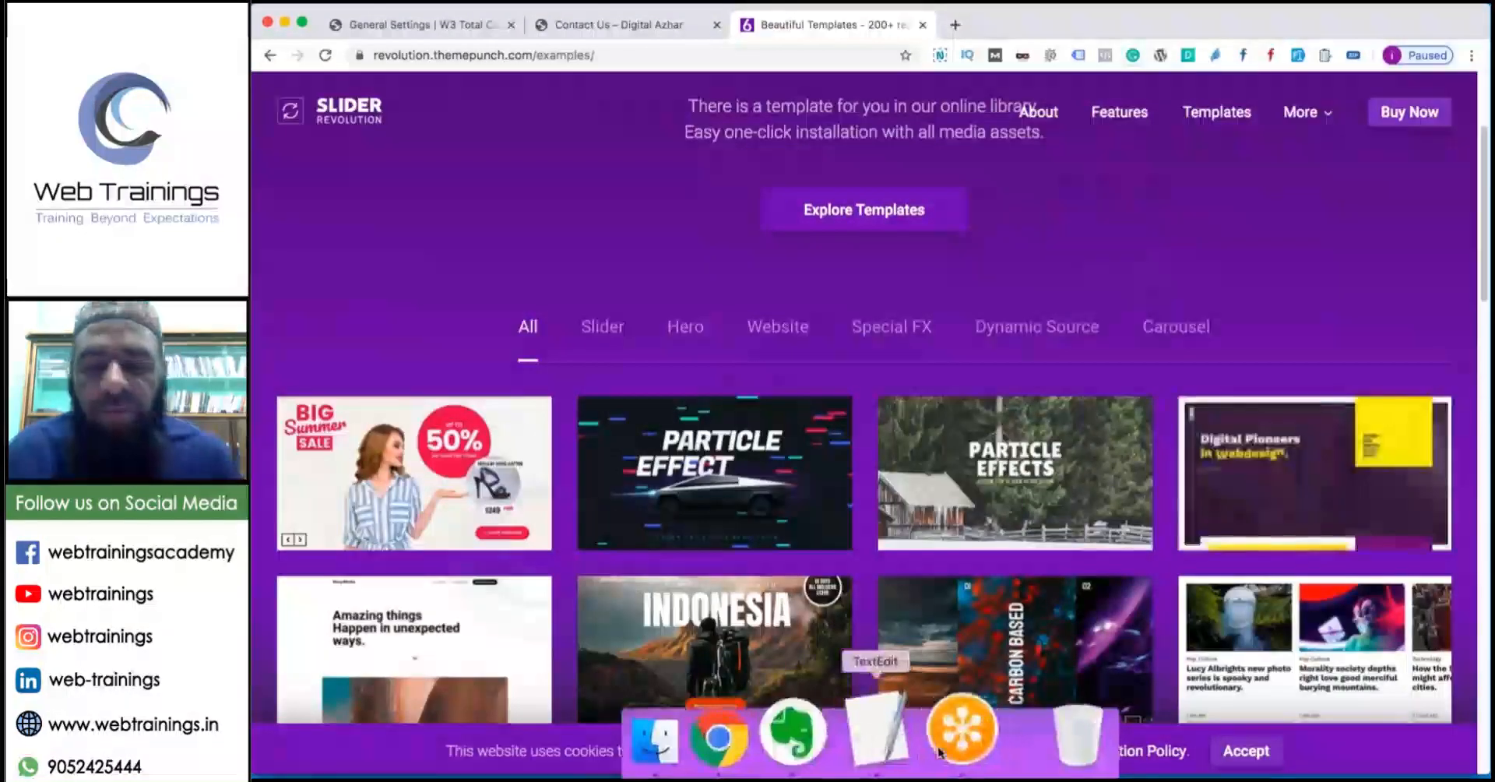
left_click(882, 732)
left_click_drag(503, 296, 253, 309)
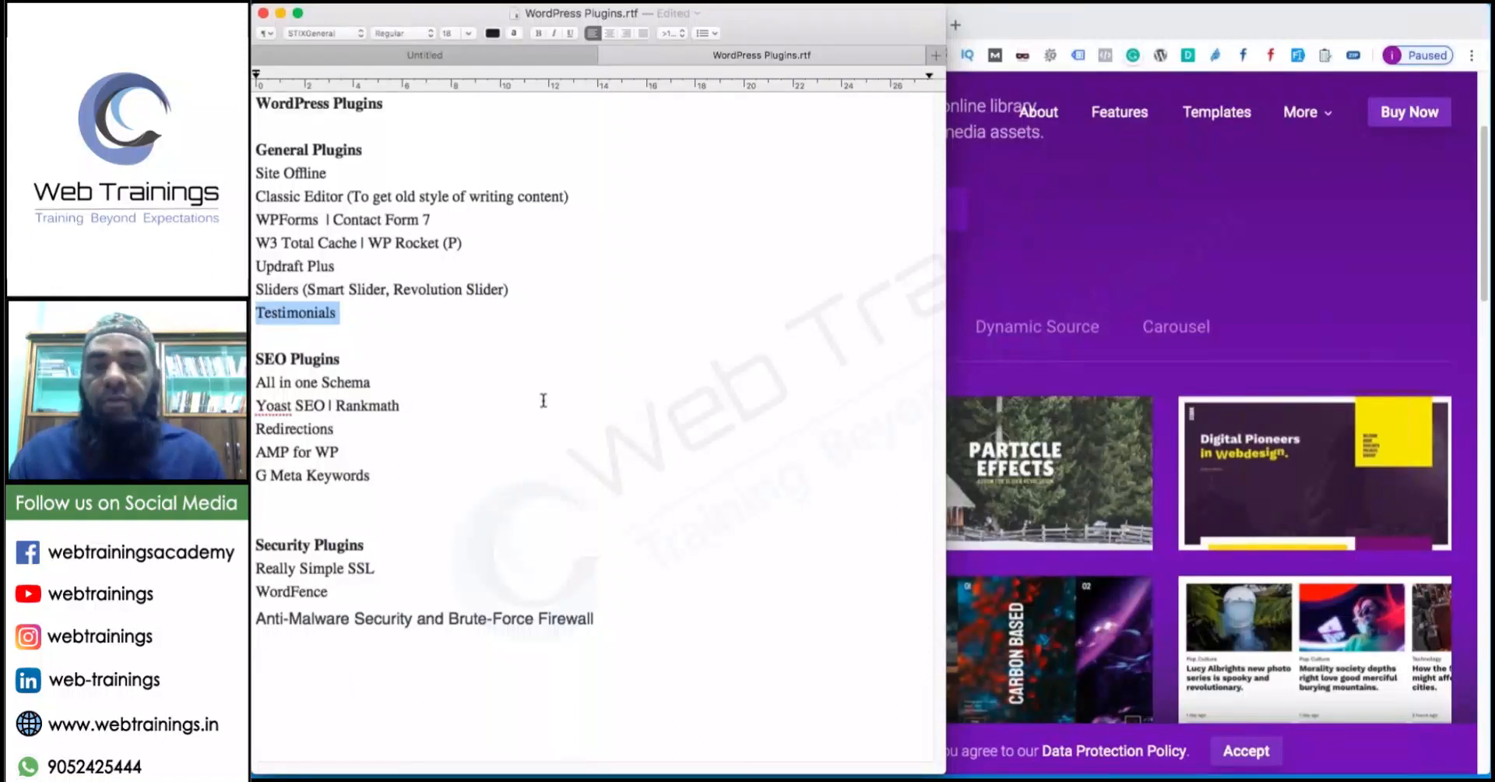
mouse_move(1001, 777)
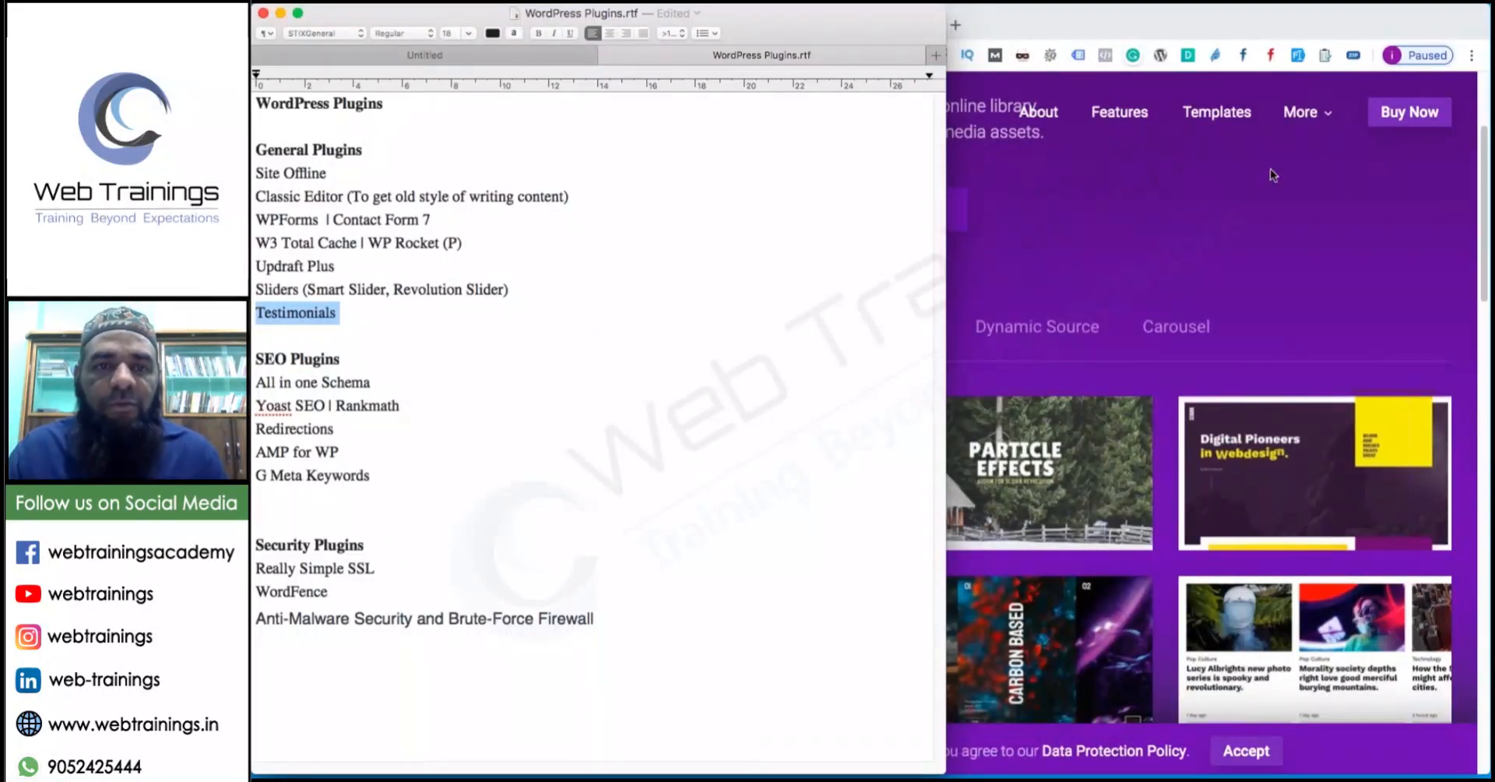
left_click(1061, 80)
Search Add Plugins for 'testimonial', then install and activate Strong Testimonials.
left_click(454, 23)
mouse_move(313, 357)
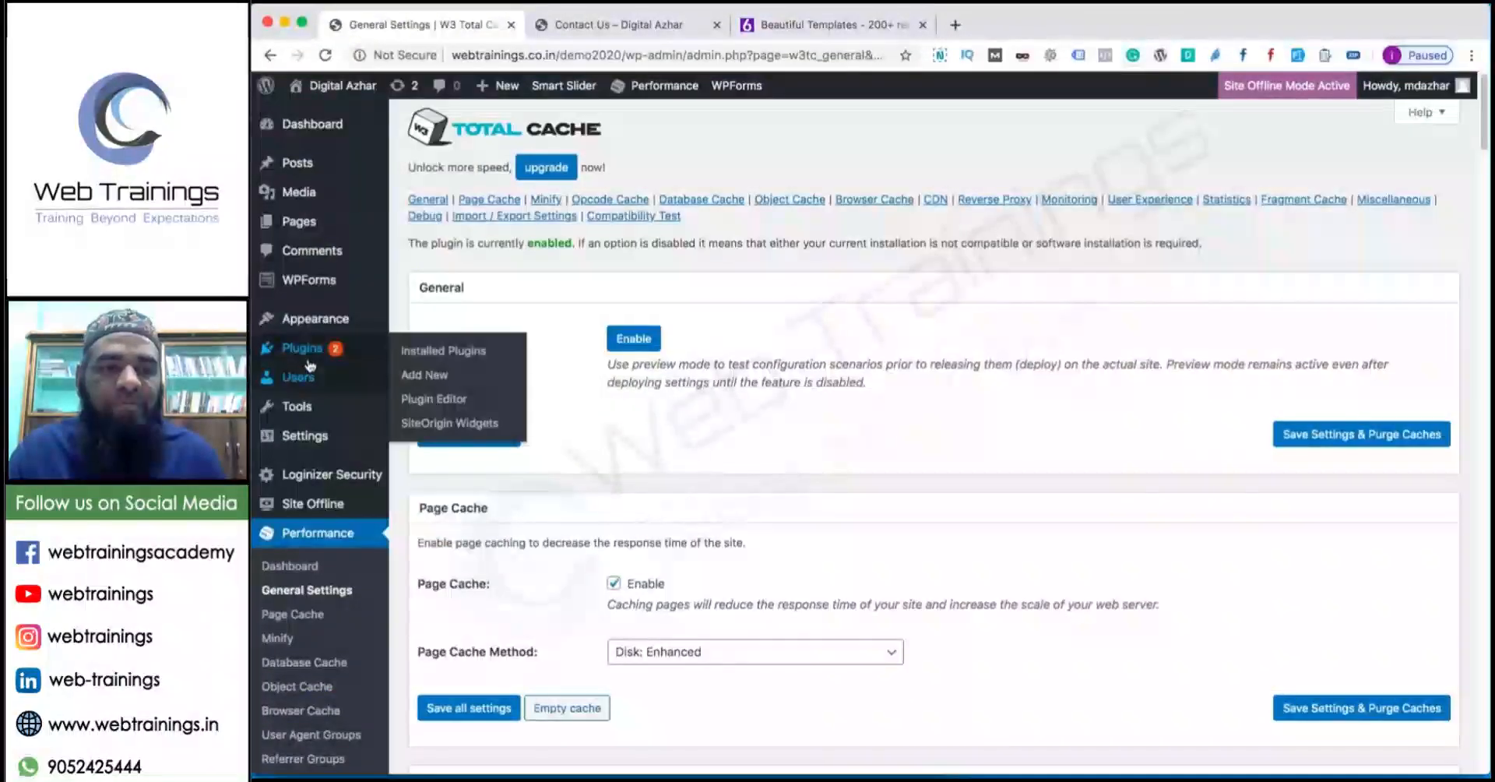
left_click(417, 379)
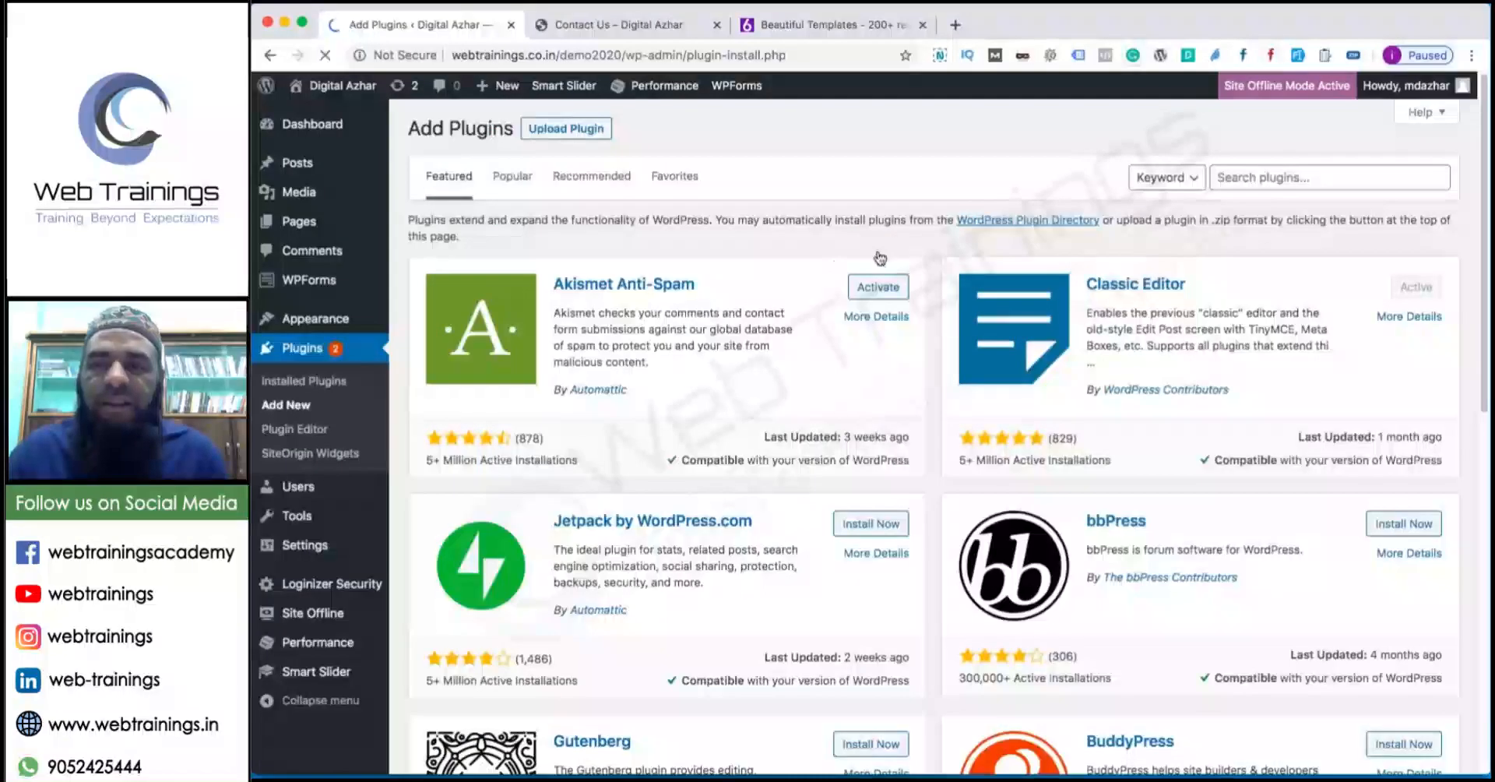
left_click(1257, 187)
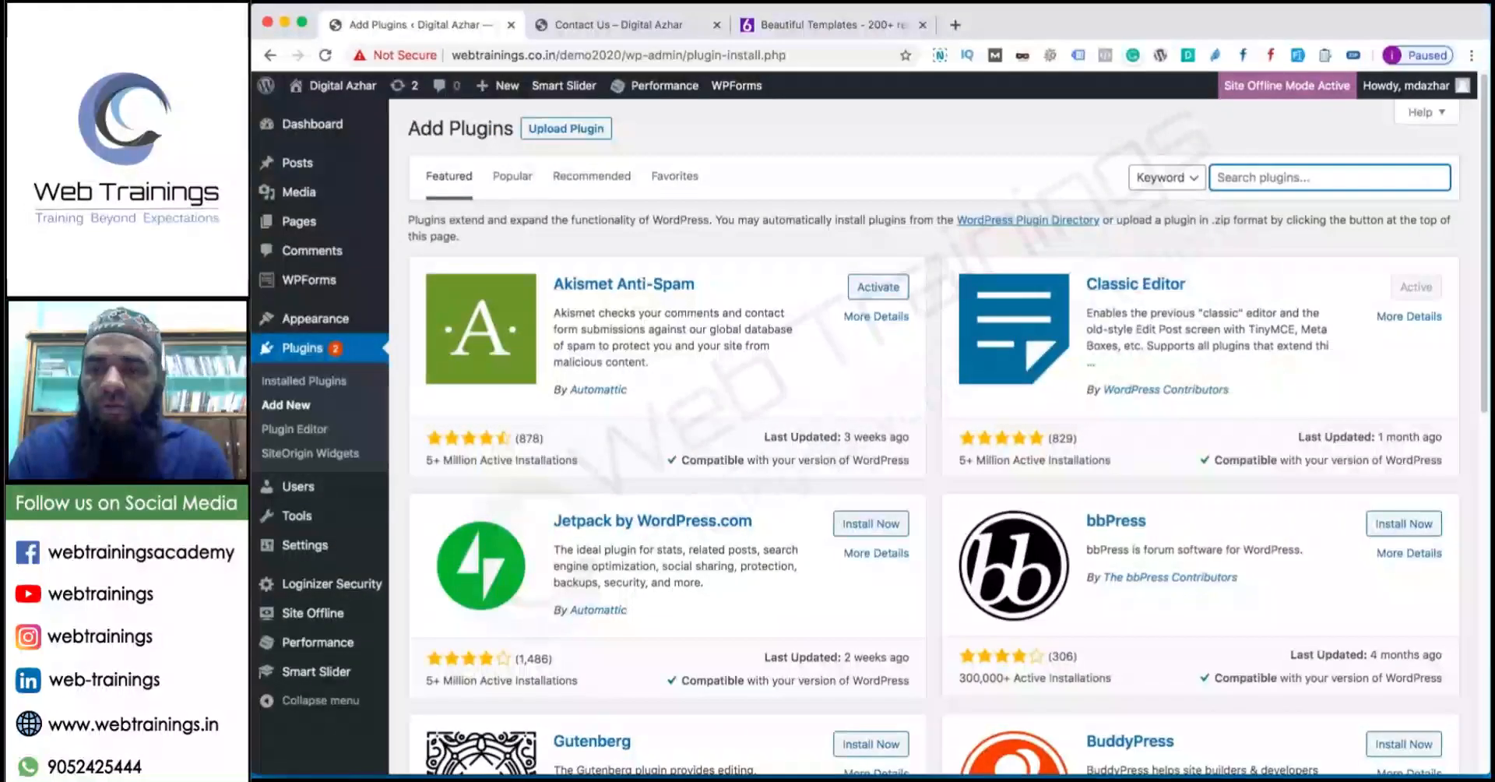
type("test")
key("Down")
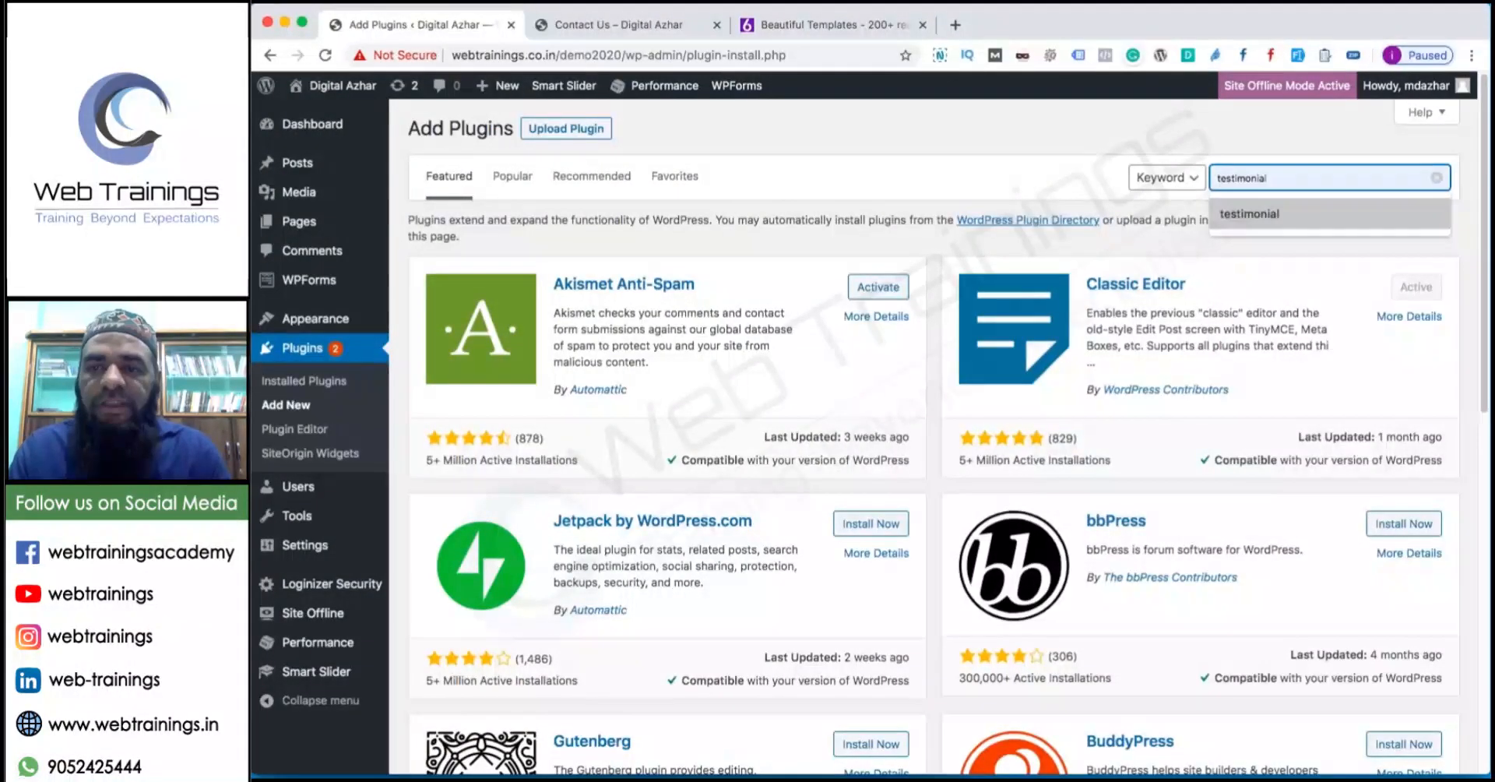
key("Return")
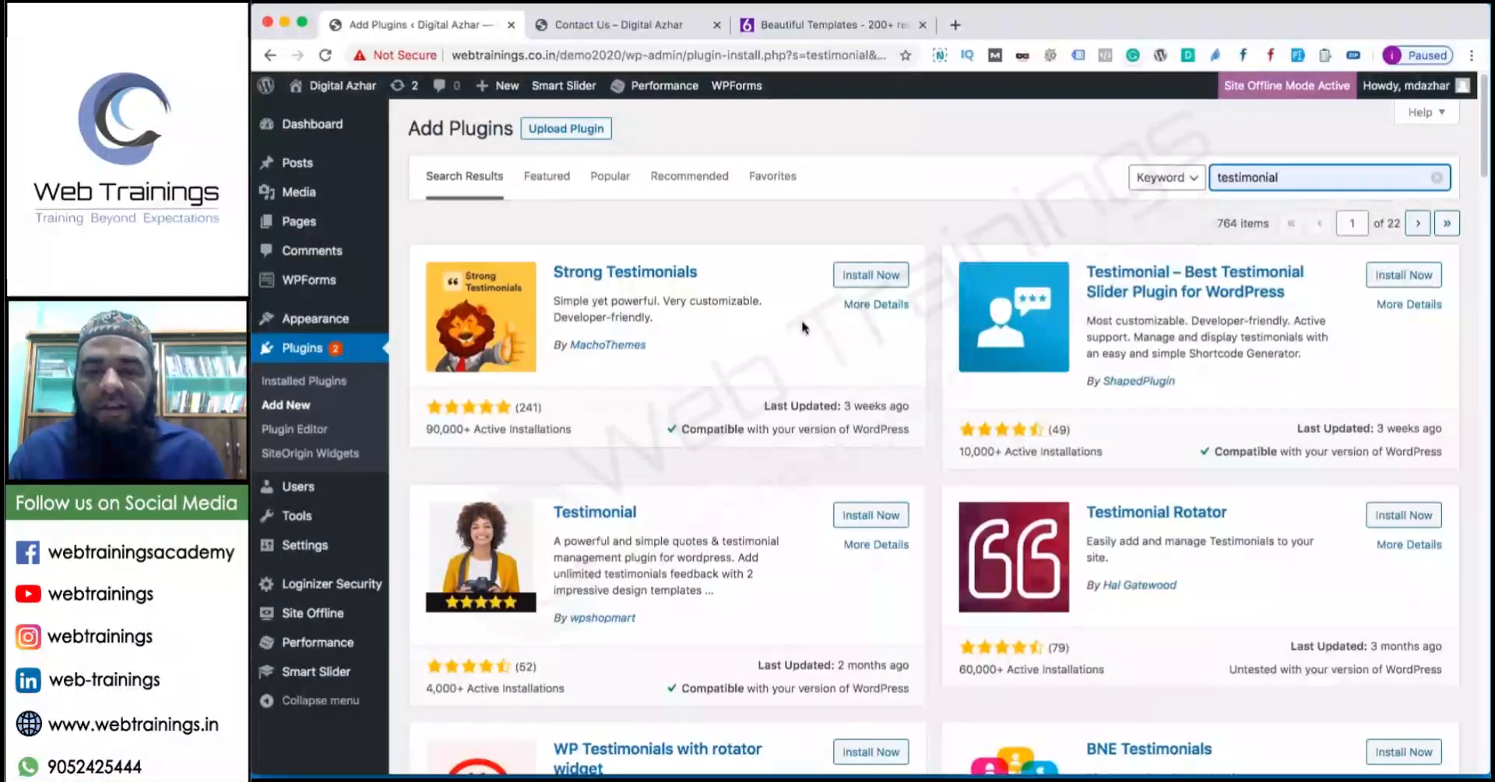
left_click(857, 275)
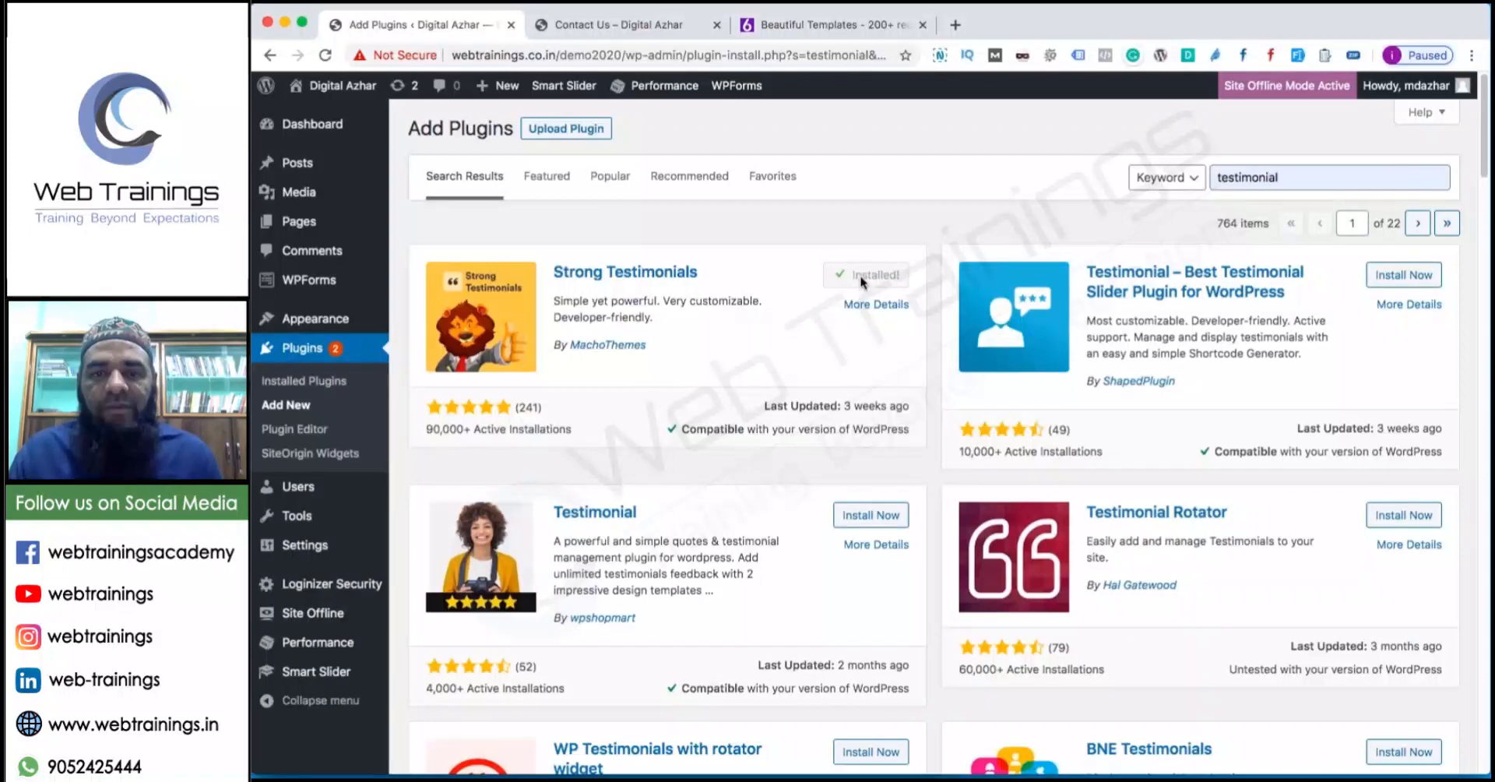
left_click(870, 276)
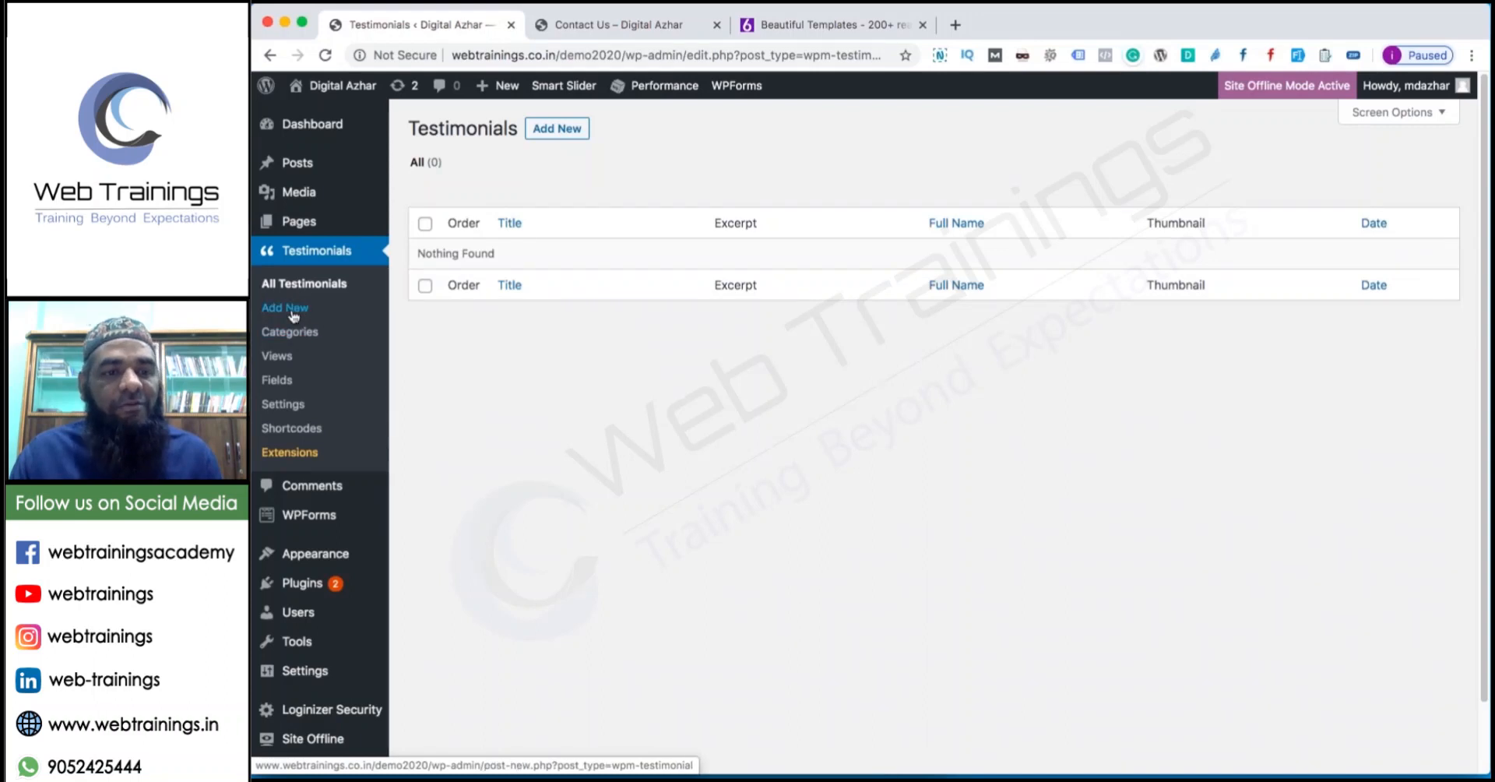
Start a new testimonial and copy the first paragraph from the live site's About Us page.
left_click(547, 134)
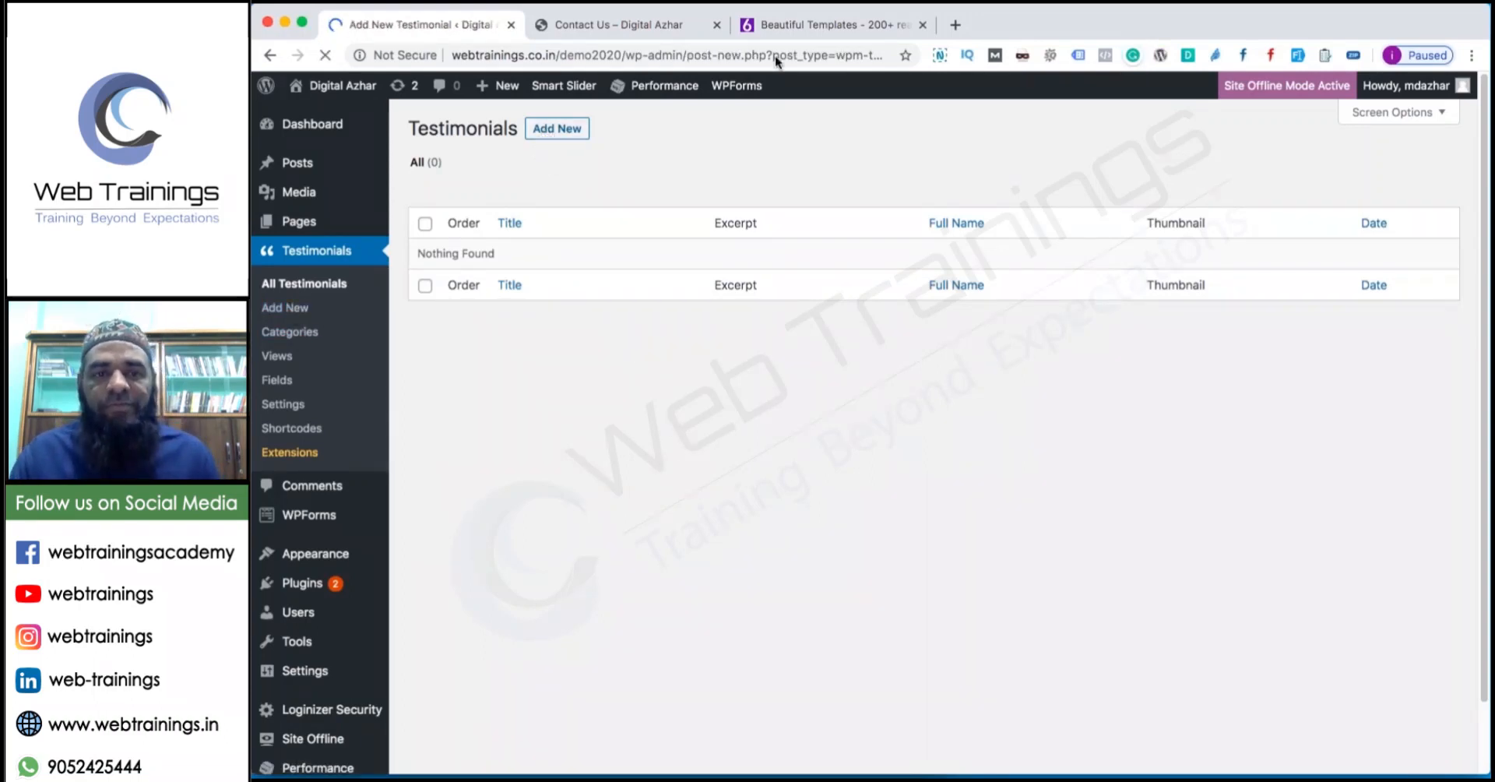
left_click(647, 30)
scroll(621, 287, "up", 3)
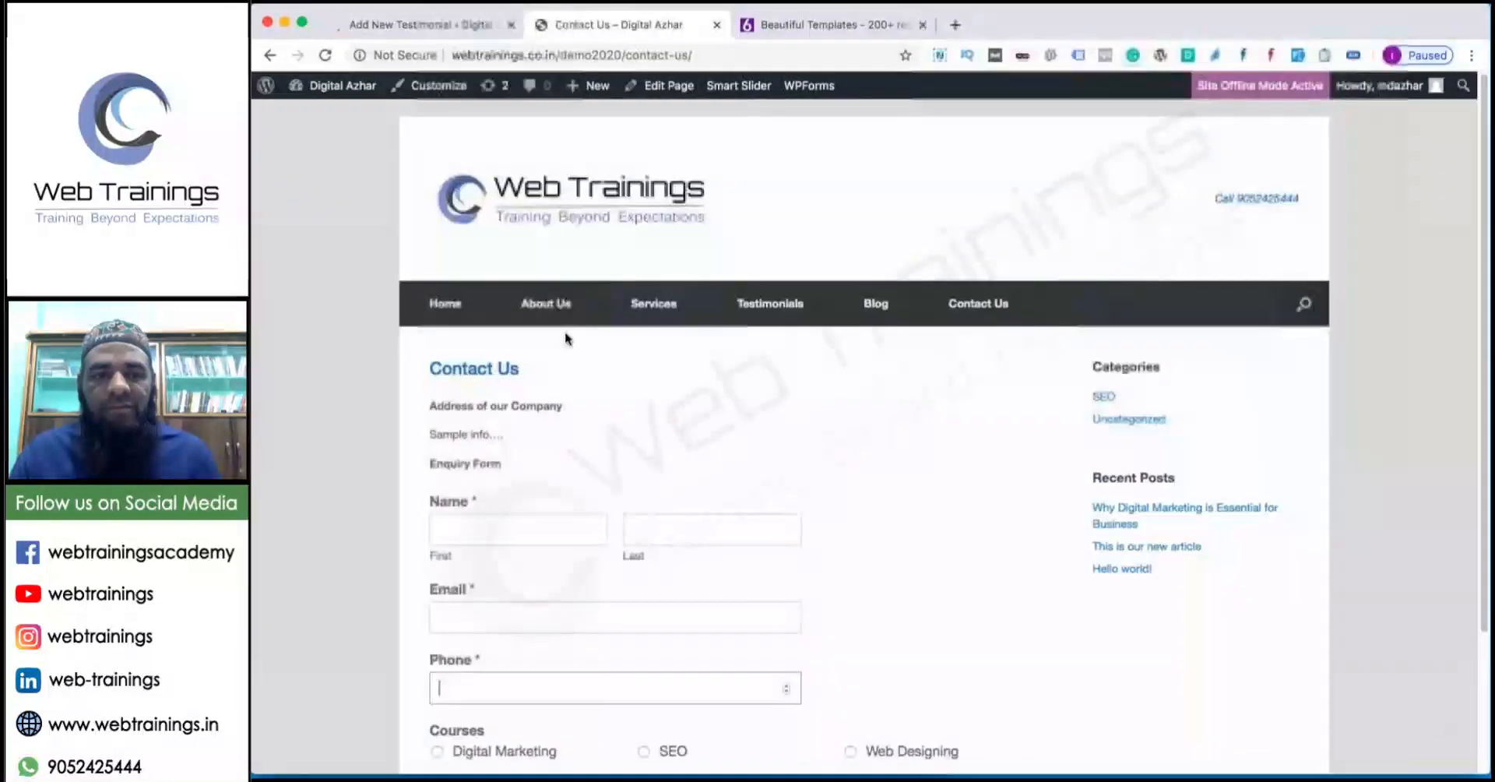
left_click(556, 312)
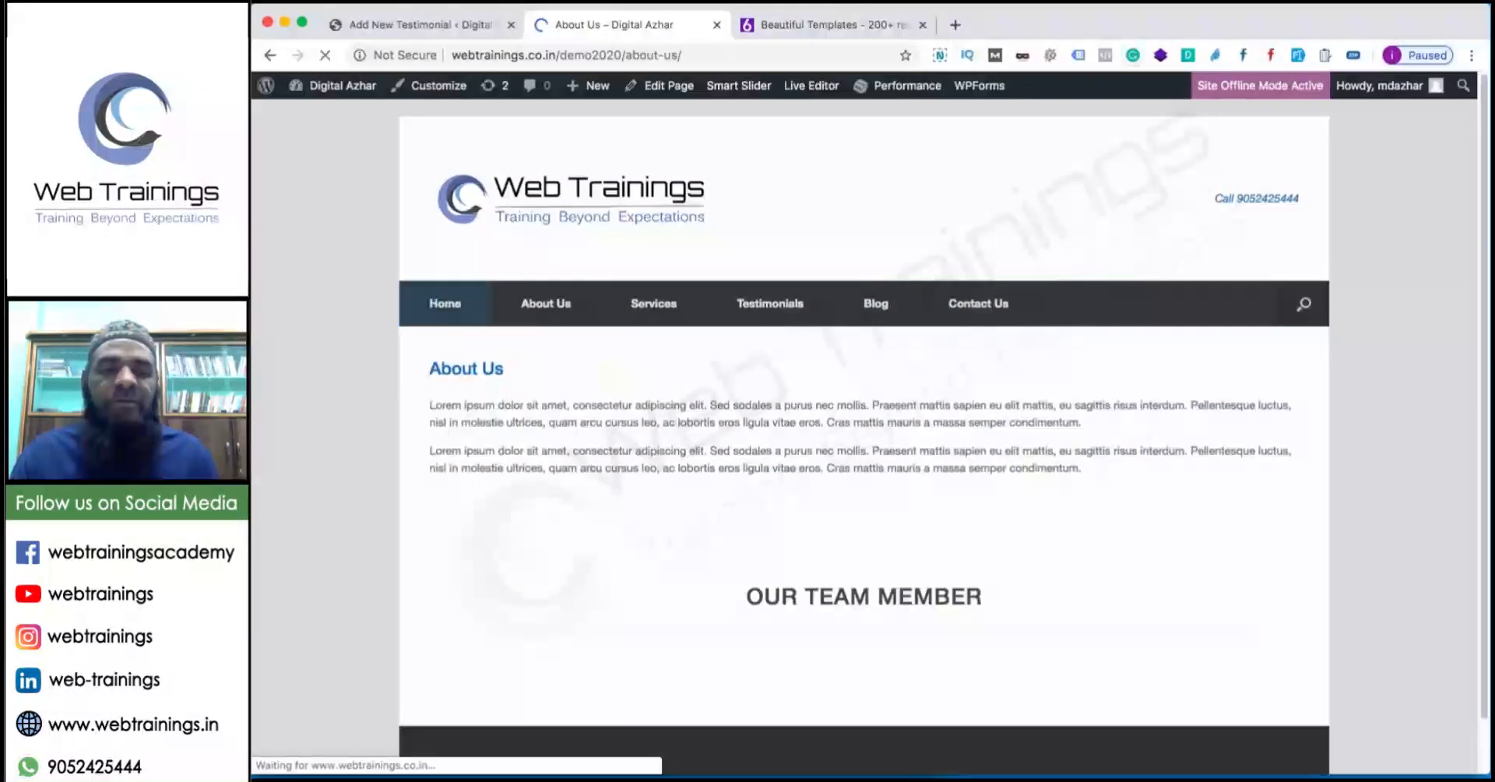
left_click_drag(1082, 423, 395, 406)
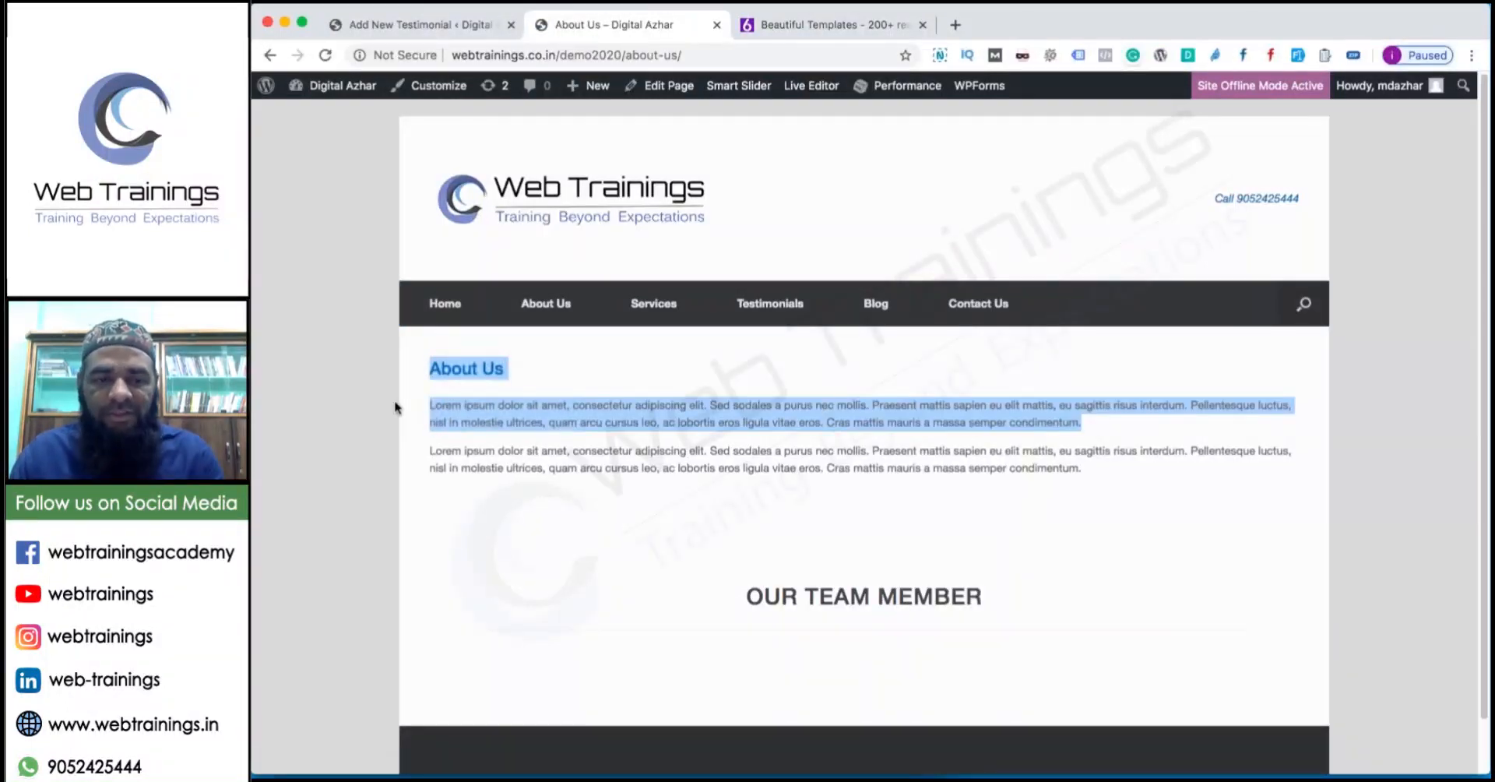
left_click_drag(1111, 422, 430, 406)
key("ctrl+c")
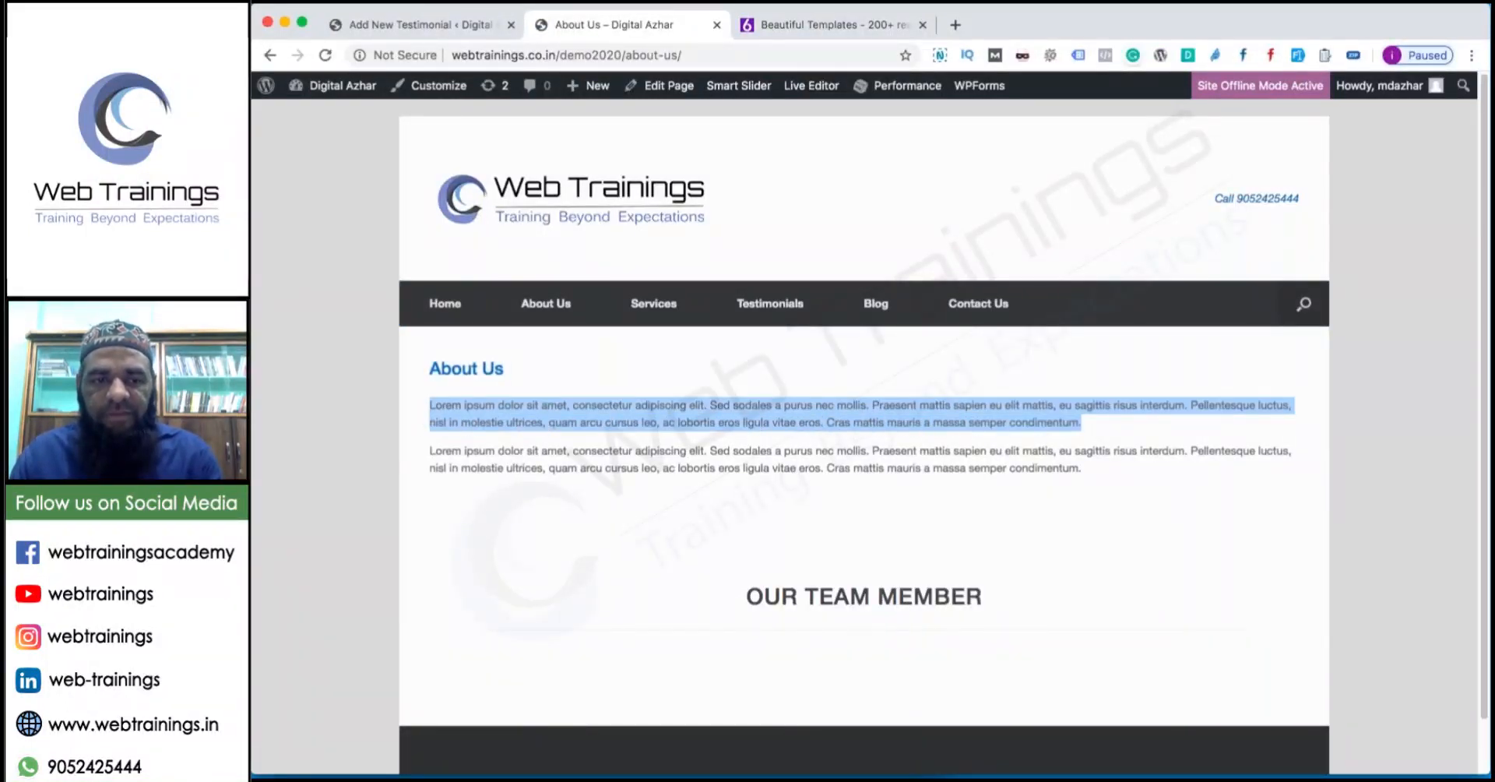
Paste the About Us paragraph into the testimonial body and title it 'This is best'.
left_click(424, 27)
left_click(704, 388)
key("ctrl+v")
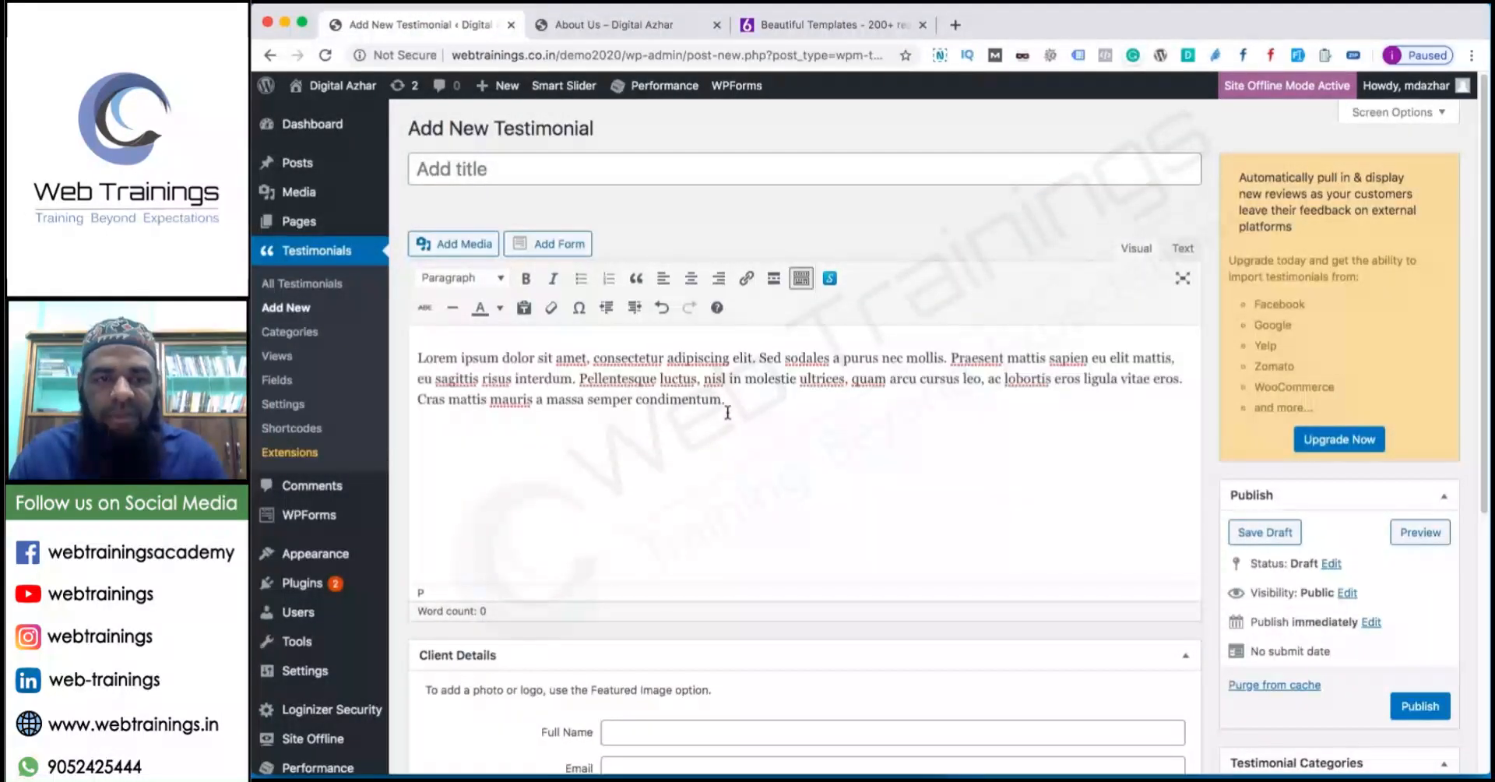
left_click(571, 178)
type("This")
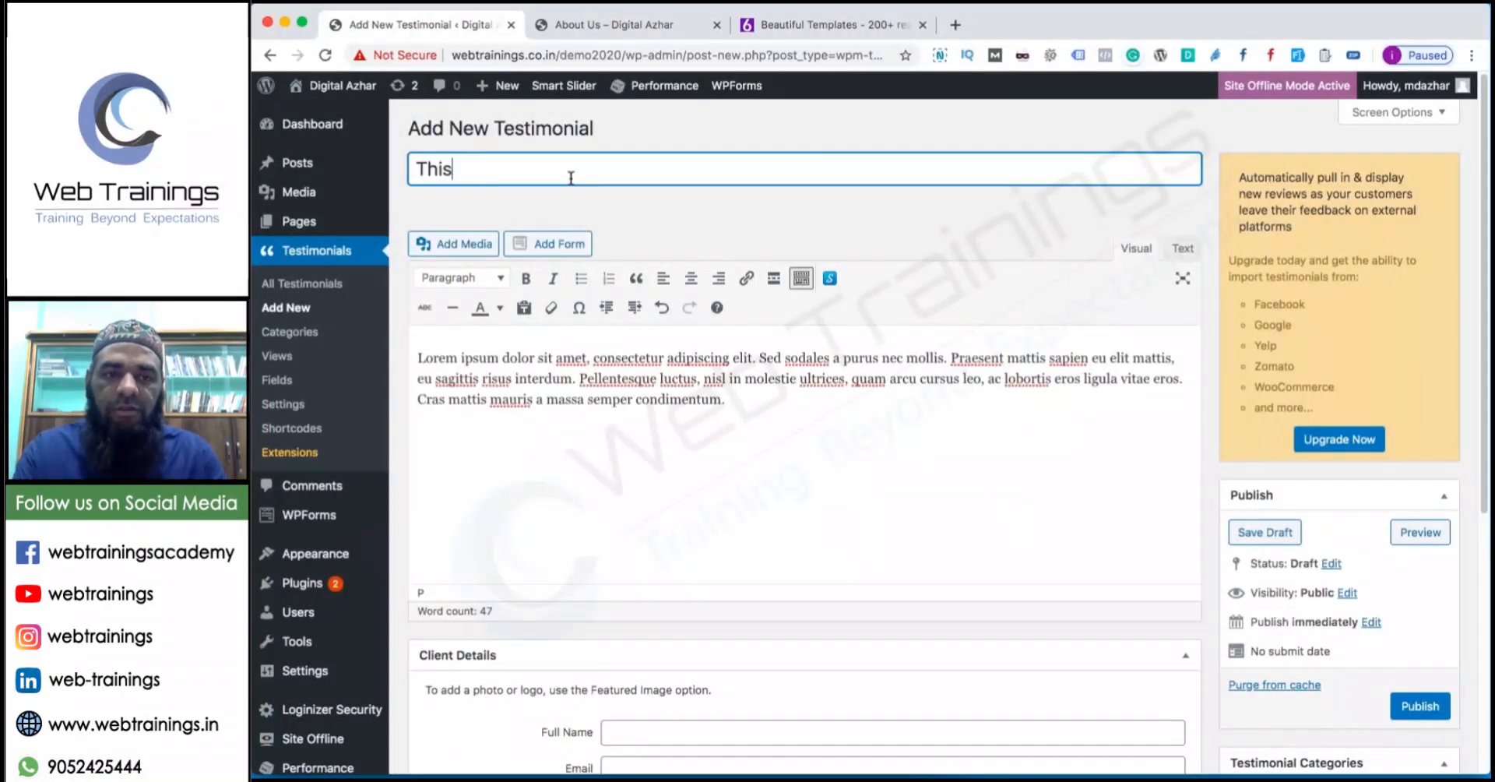
type(" is best")
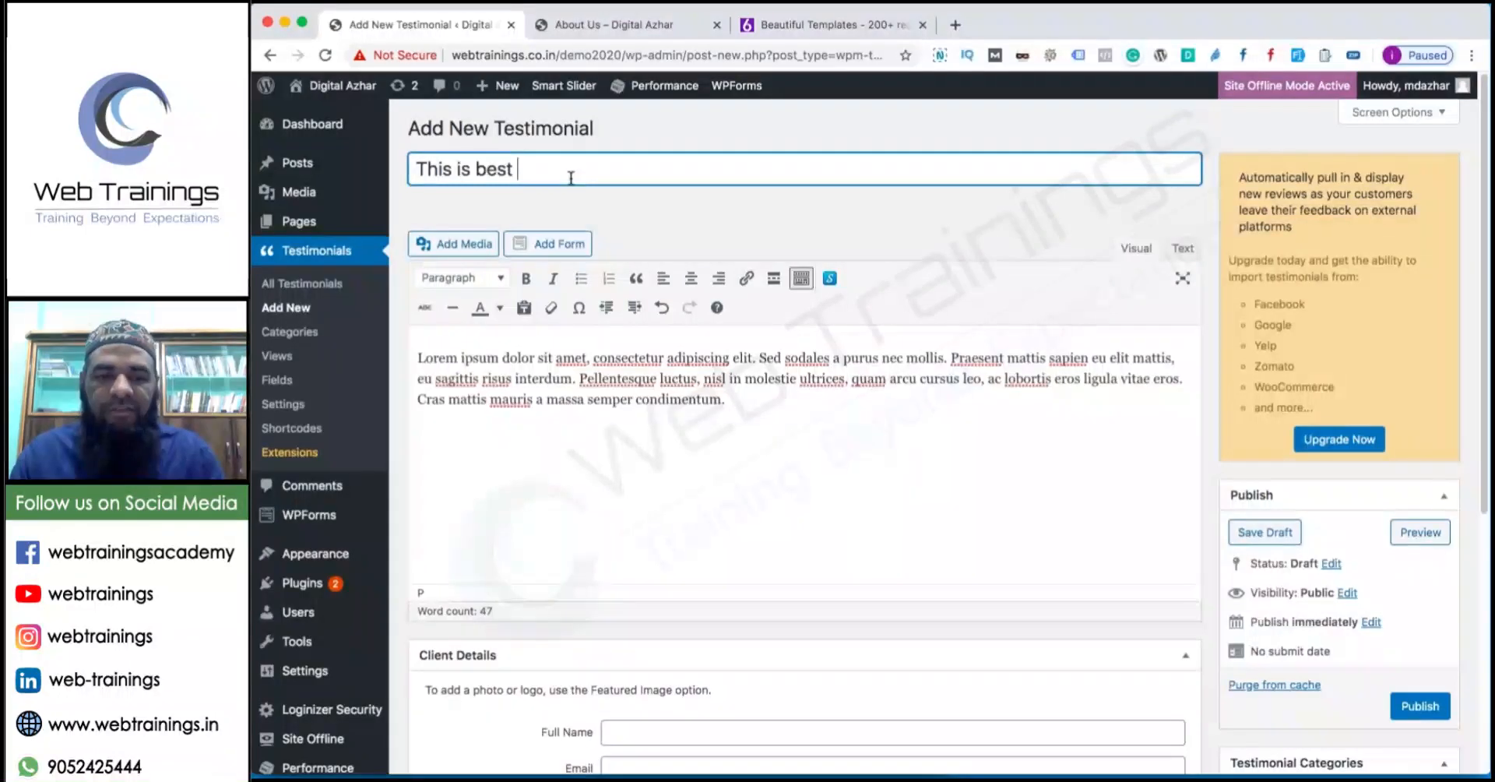
scroll(570, 177, "down", 5)
left_click(654, 384)
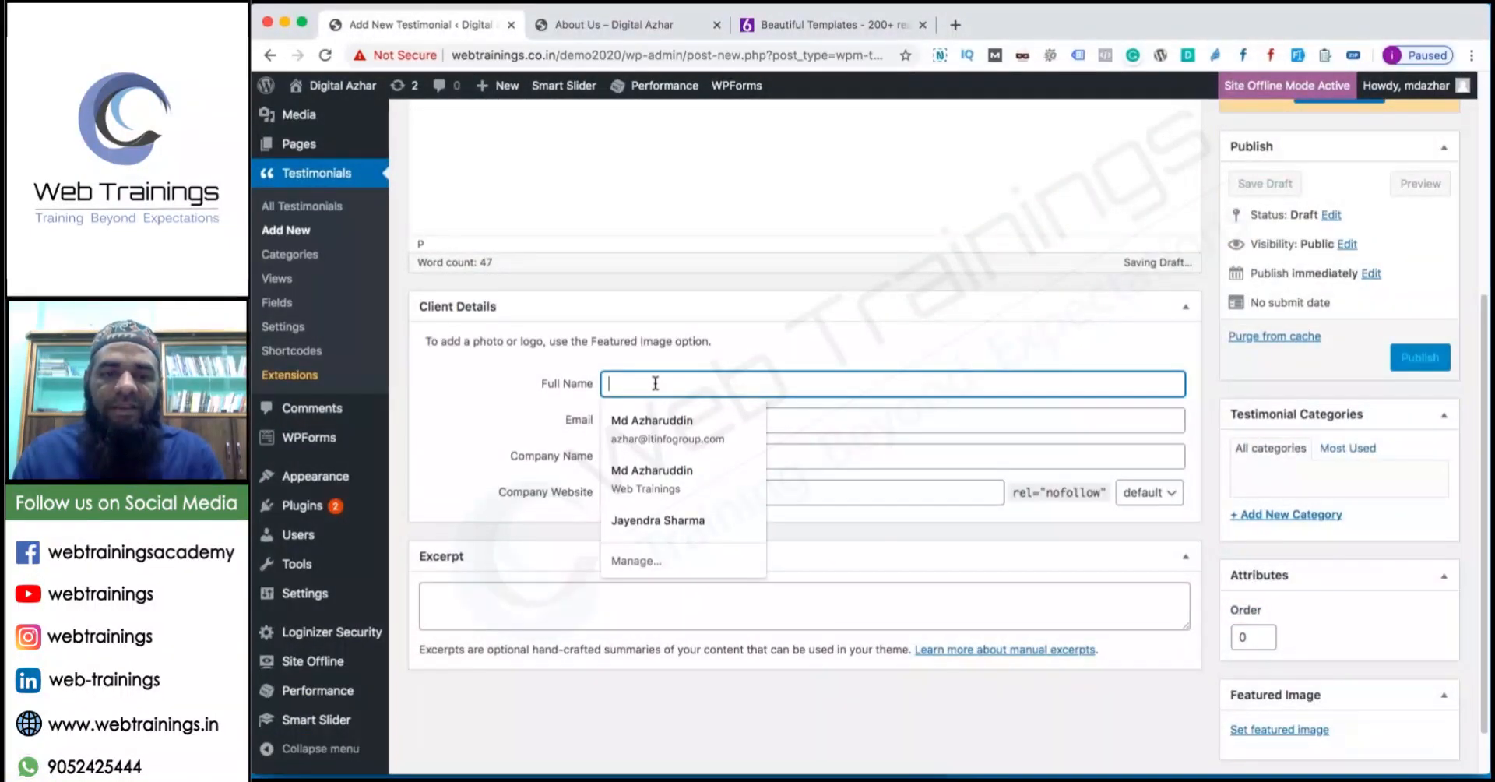
type("Azharuddin")
key("Tab")
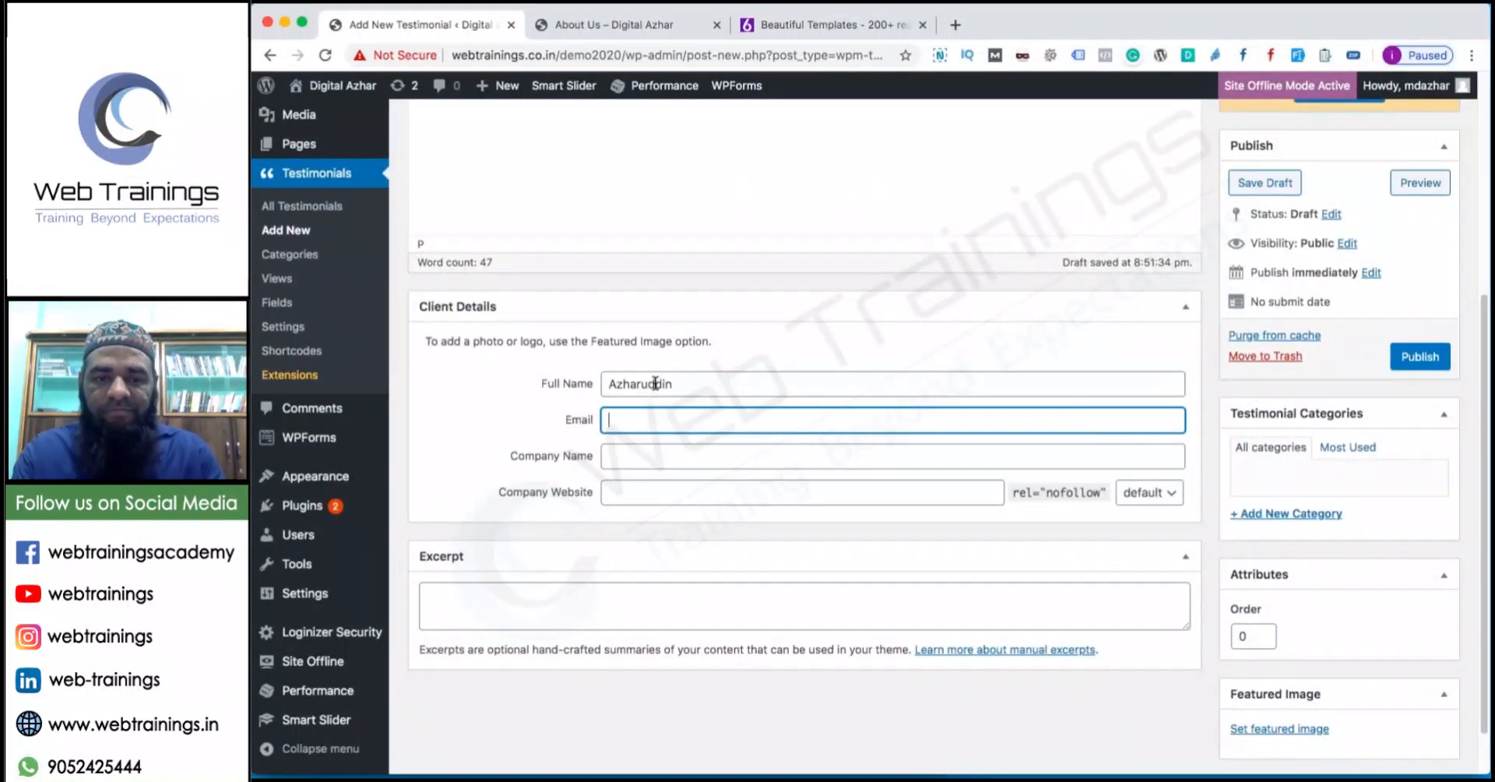
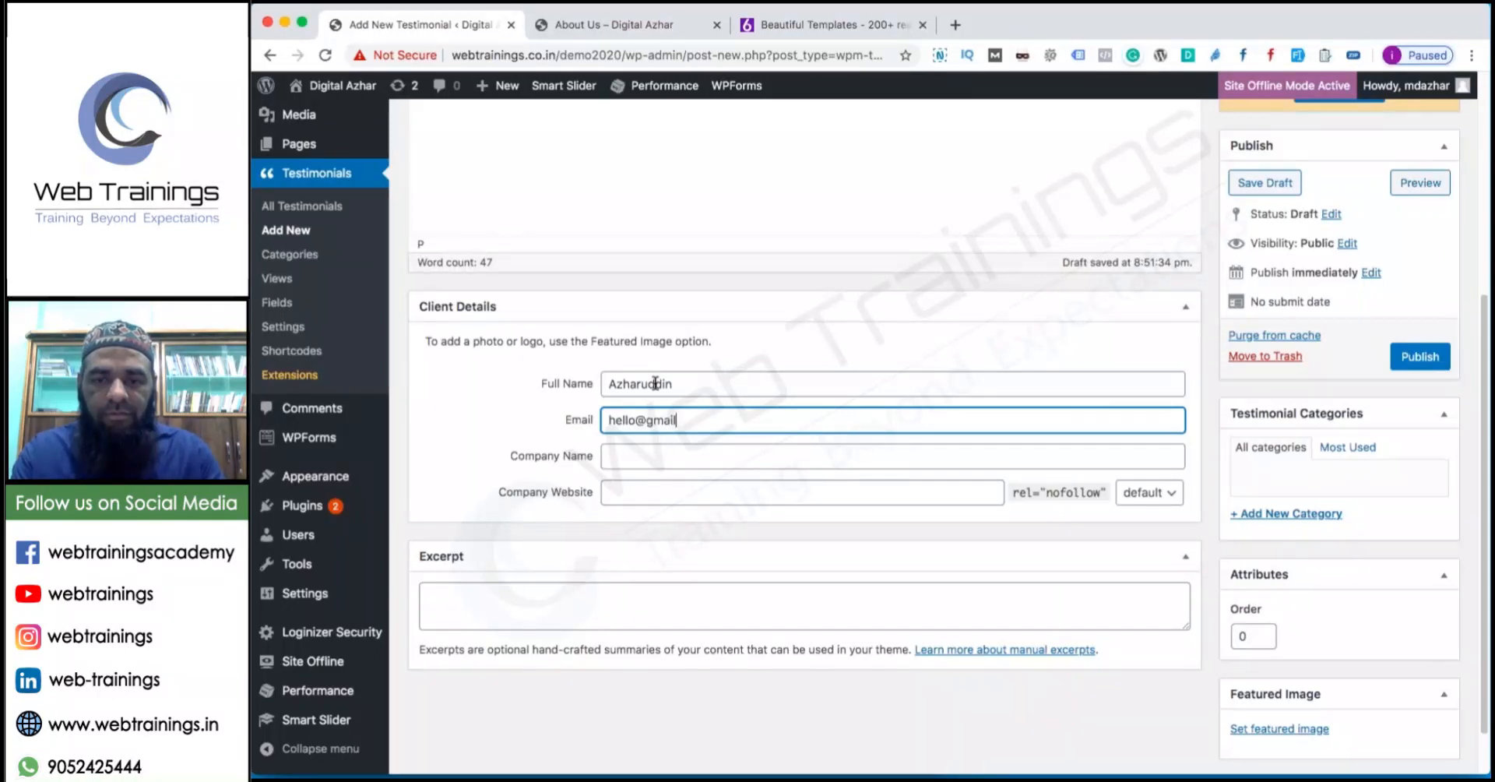
key("Tab")
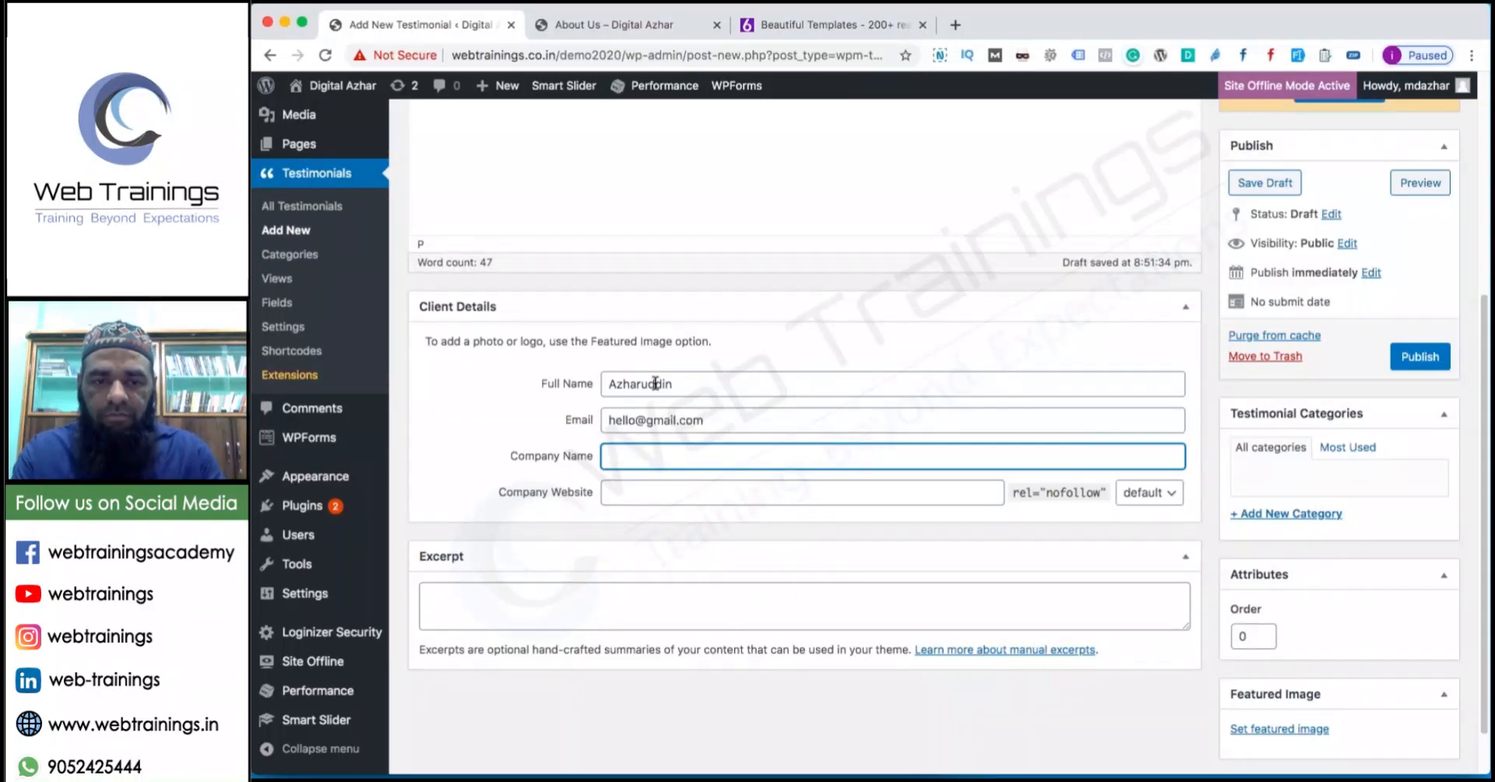
key("Tab")
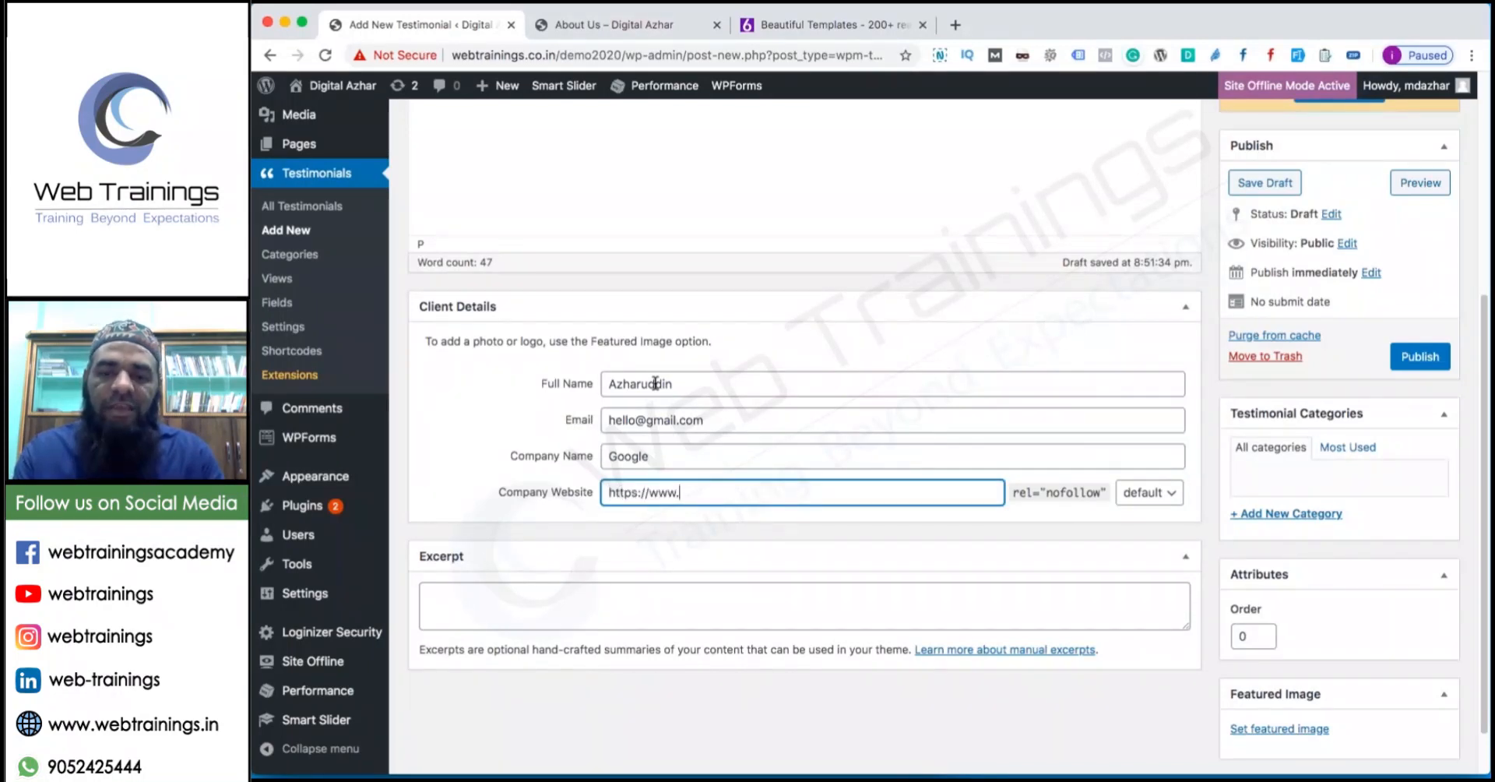
type("https://www.google.com")
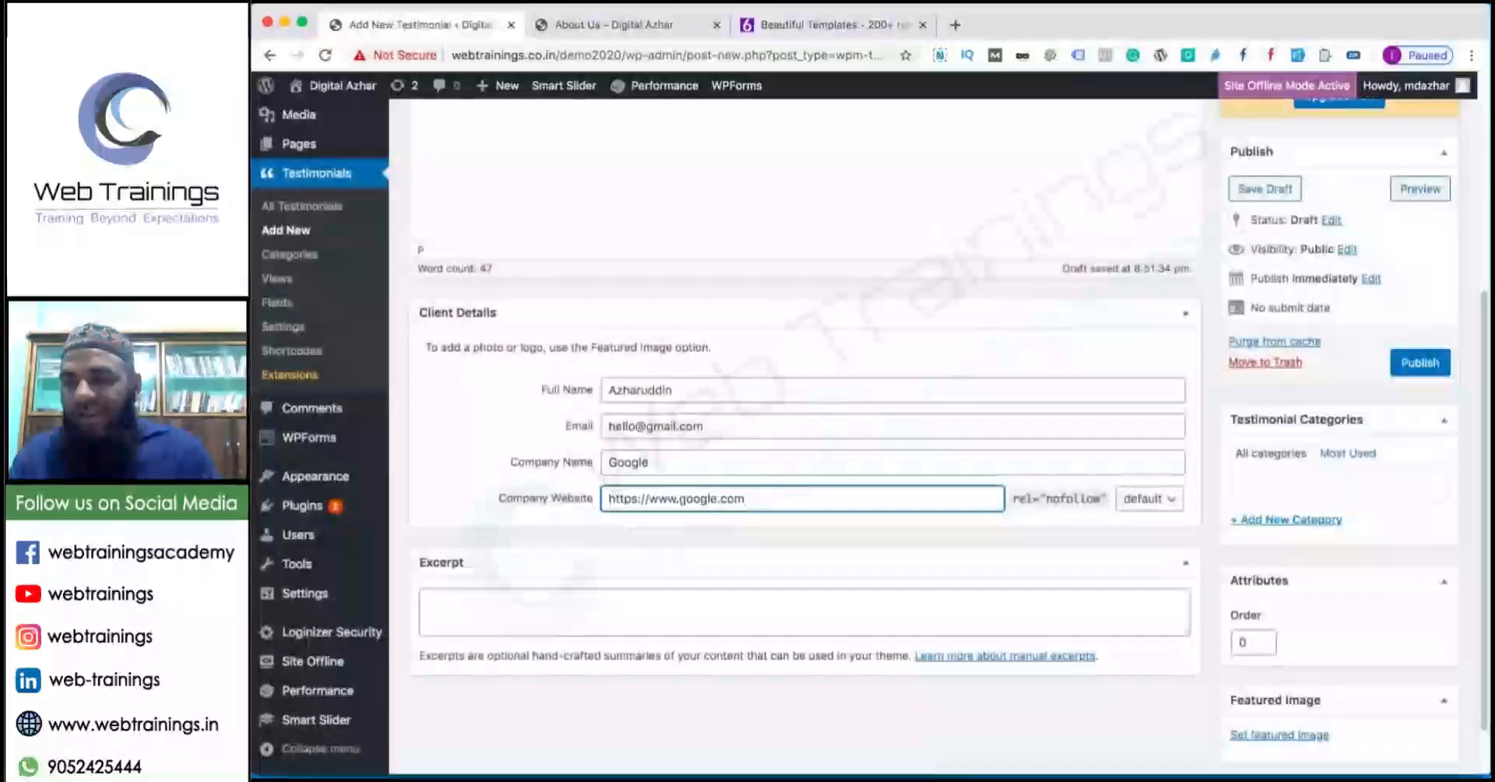
Begin a new testimonial category named 'S' and publish the testimonial.
left_click(1291, 514)
type("SEO")
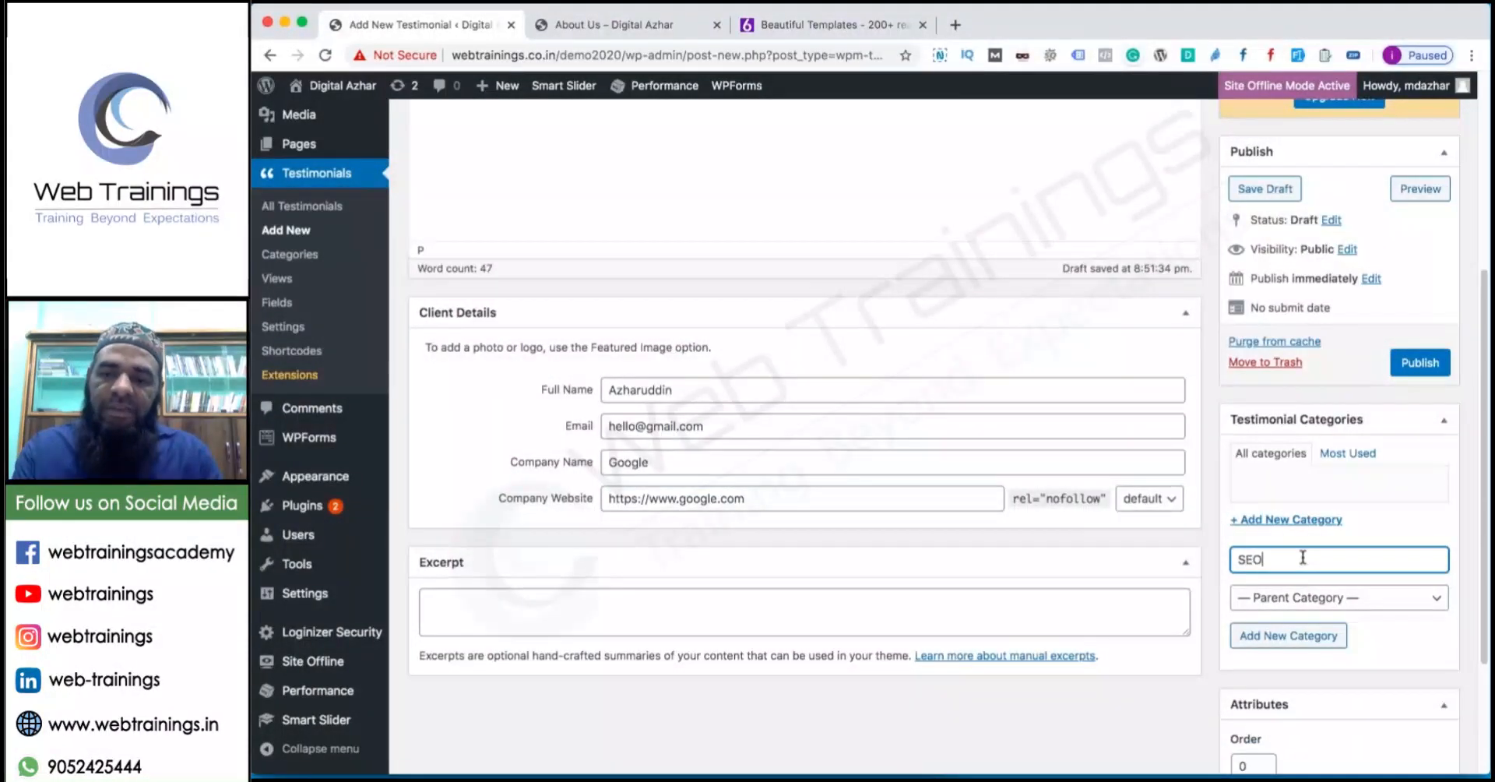
left_click(1421, 364)
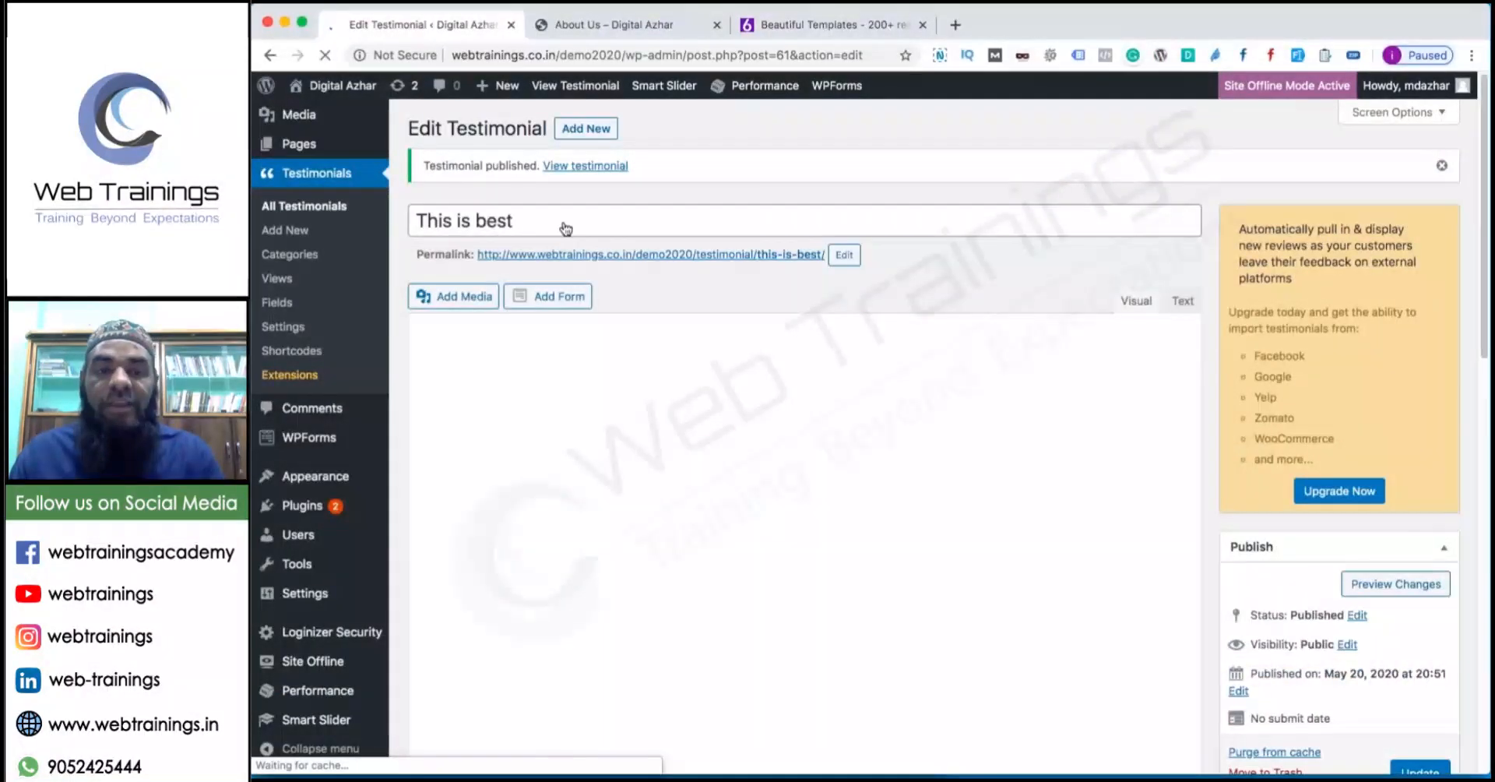
left_click(598, 131)
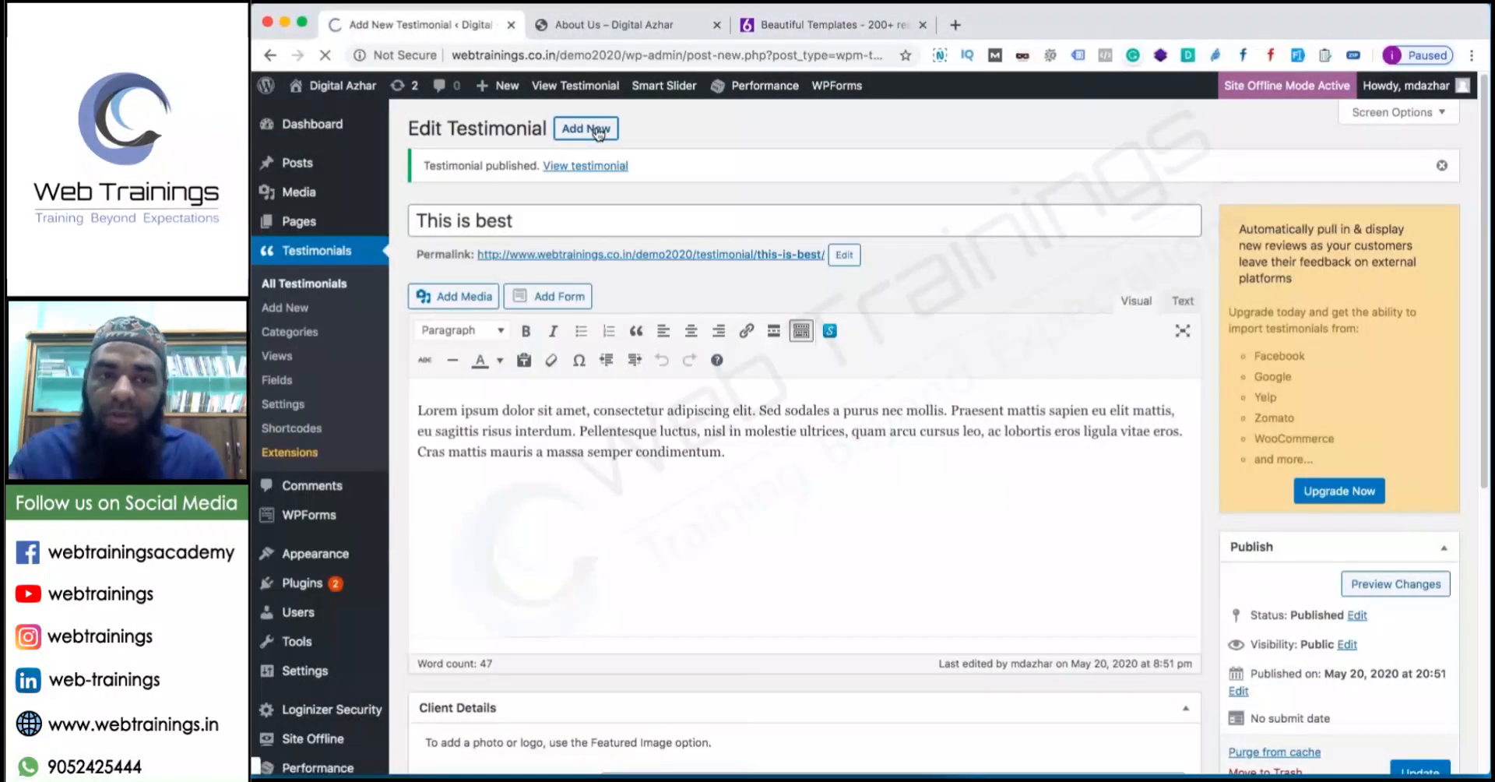
Title the testimonial 'Best Digital Marketing Agency', paste the sample paragraph, and enter client name 'Sample'.
type("B")
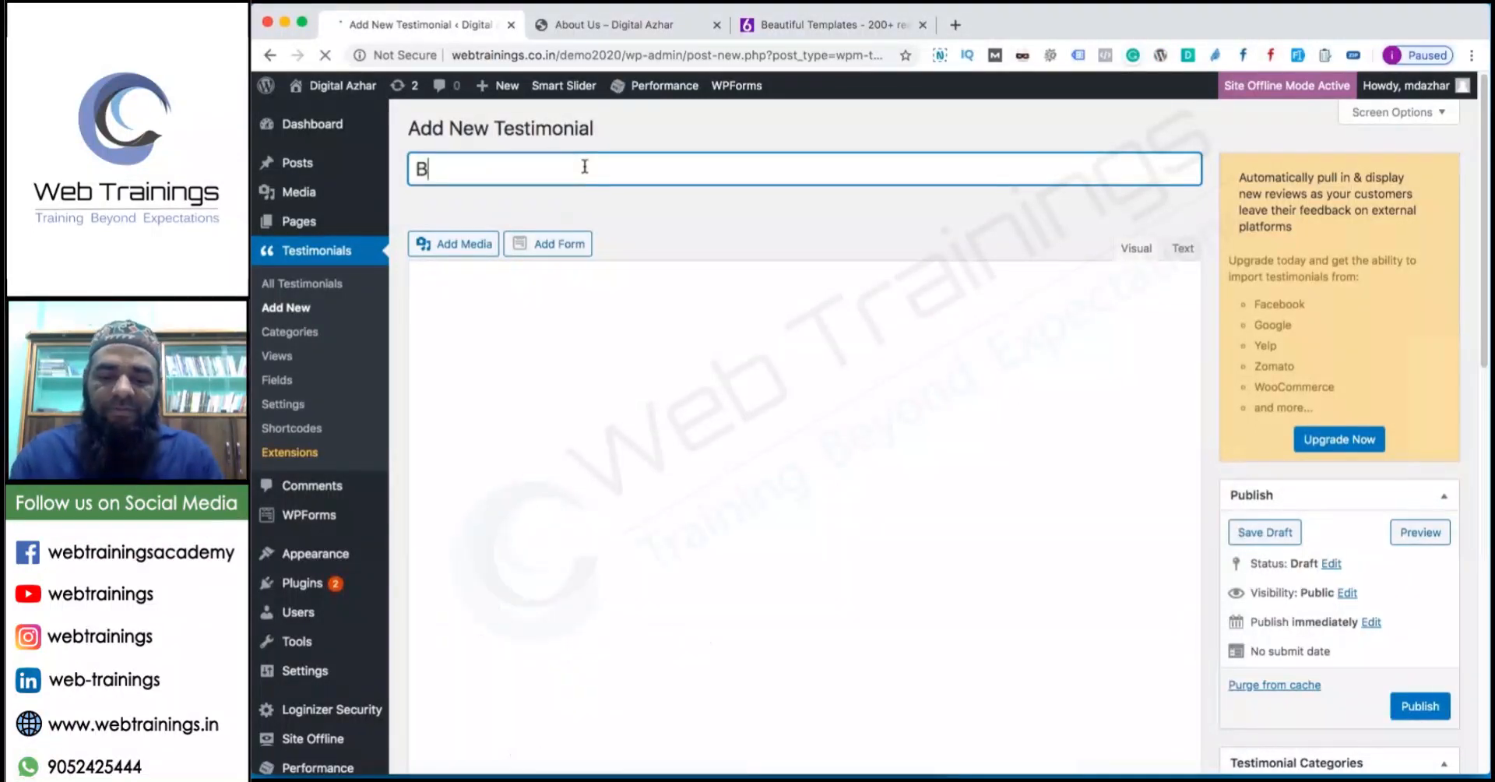
type("est Digital")
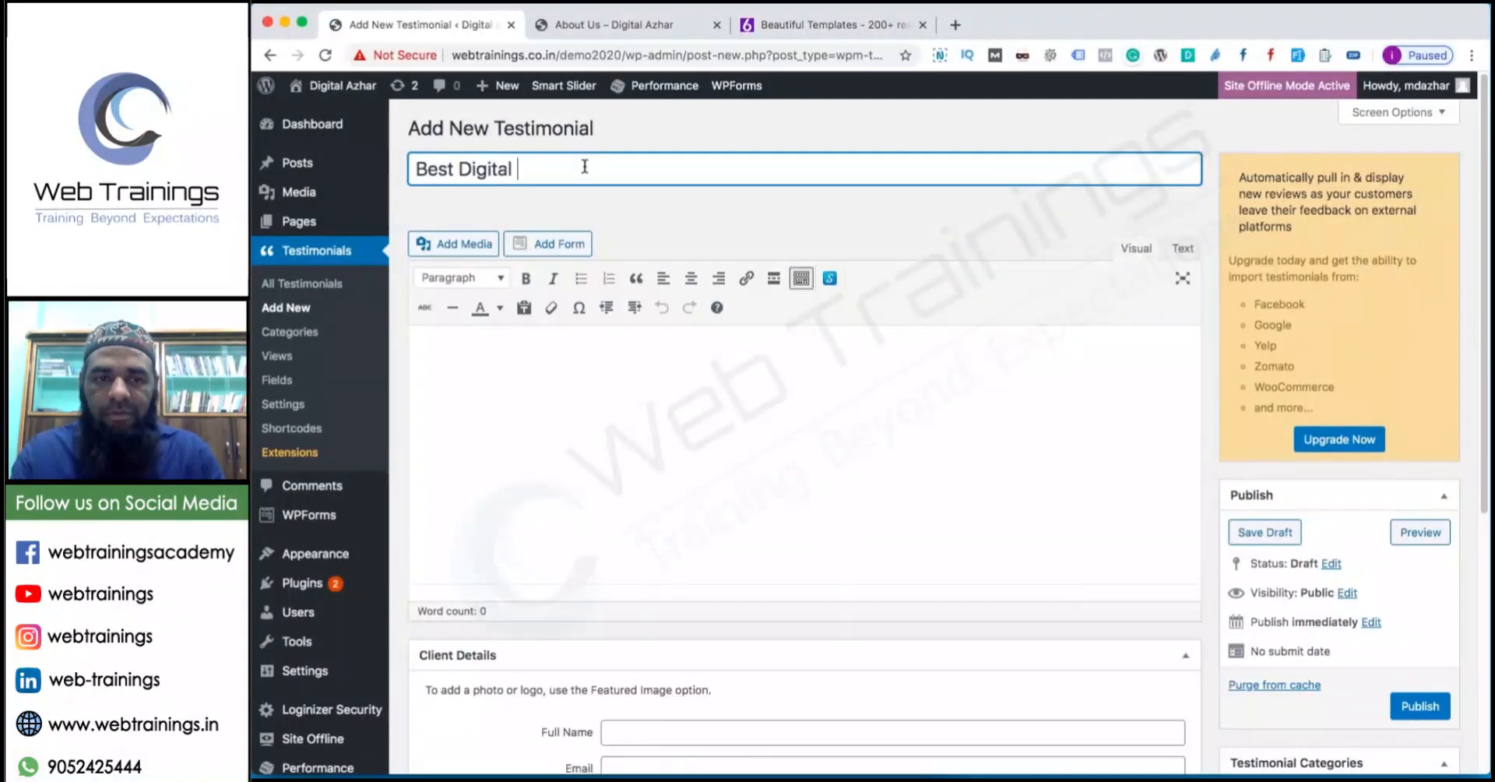
type(" Marketing Agency")
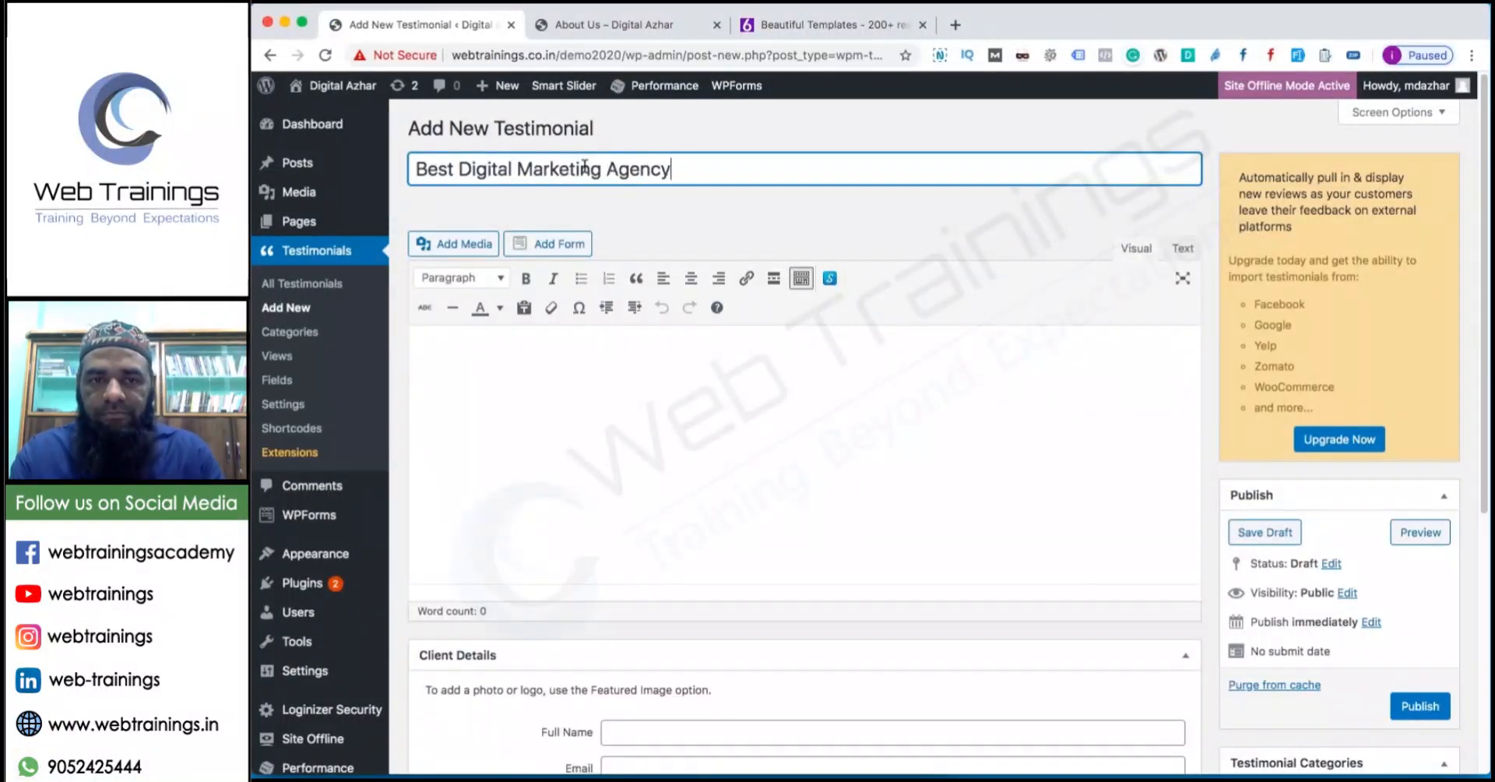
key("Tab")
type("Lorem ipsum dolor sit amet, consectetur adipiscing elit. Sed sodales a purus nec mollis. Praesent mattis sapien eu elit mattis, eu sagittis risus interdum. Pellentesque luctus, nisl in molestie ultrices, quam arcu cursus leo, ac lobortis eros ligula vitae eros. Cras mattis mauris a massa semper condimentum.")
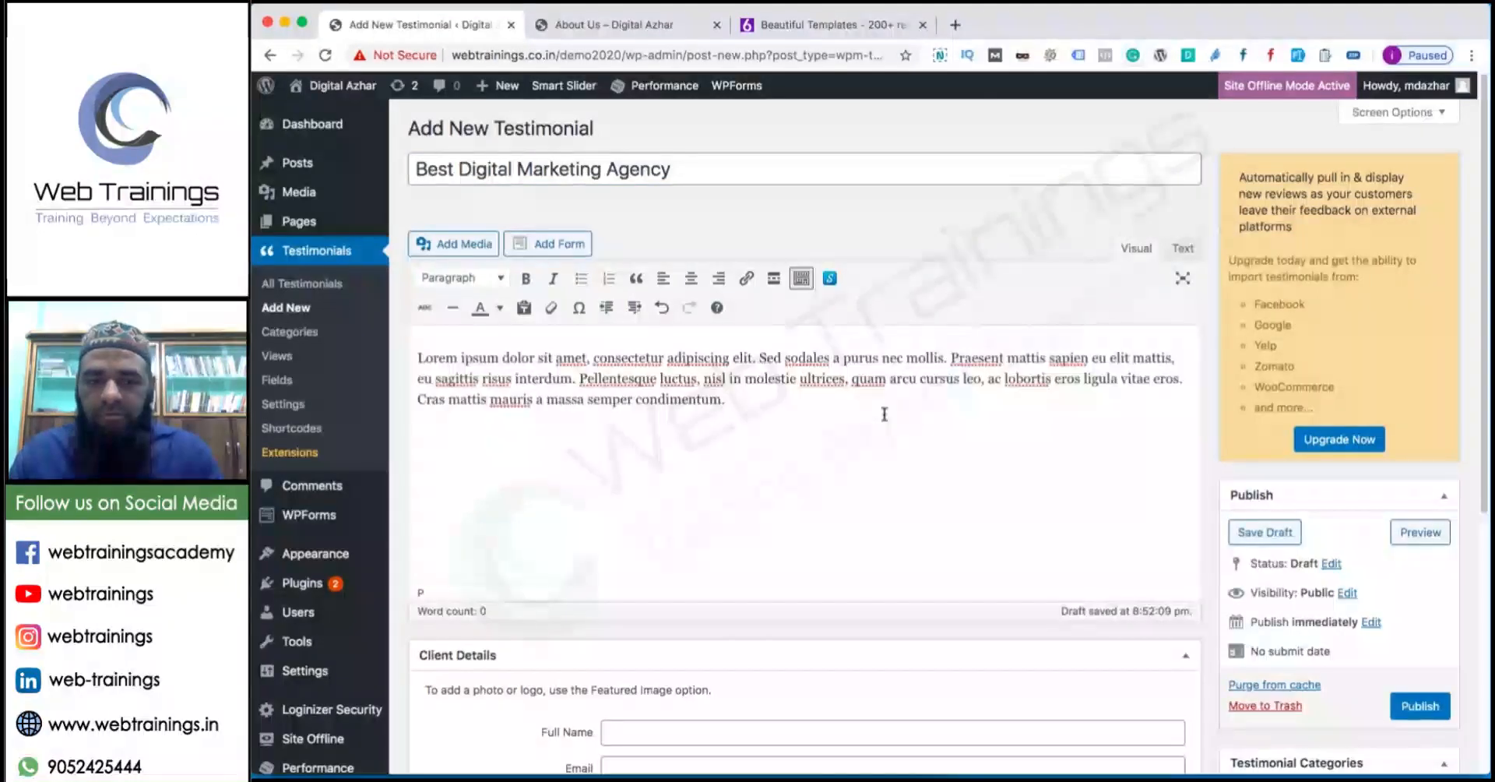
scroll(874, 410, "down", 5)
left_click(736, 567)
type("Sample")
key("Tab")
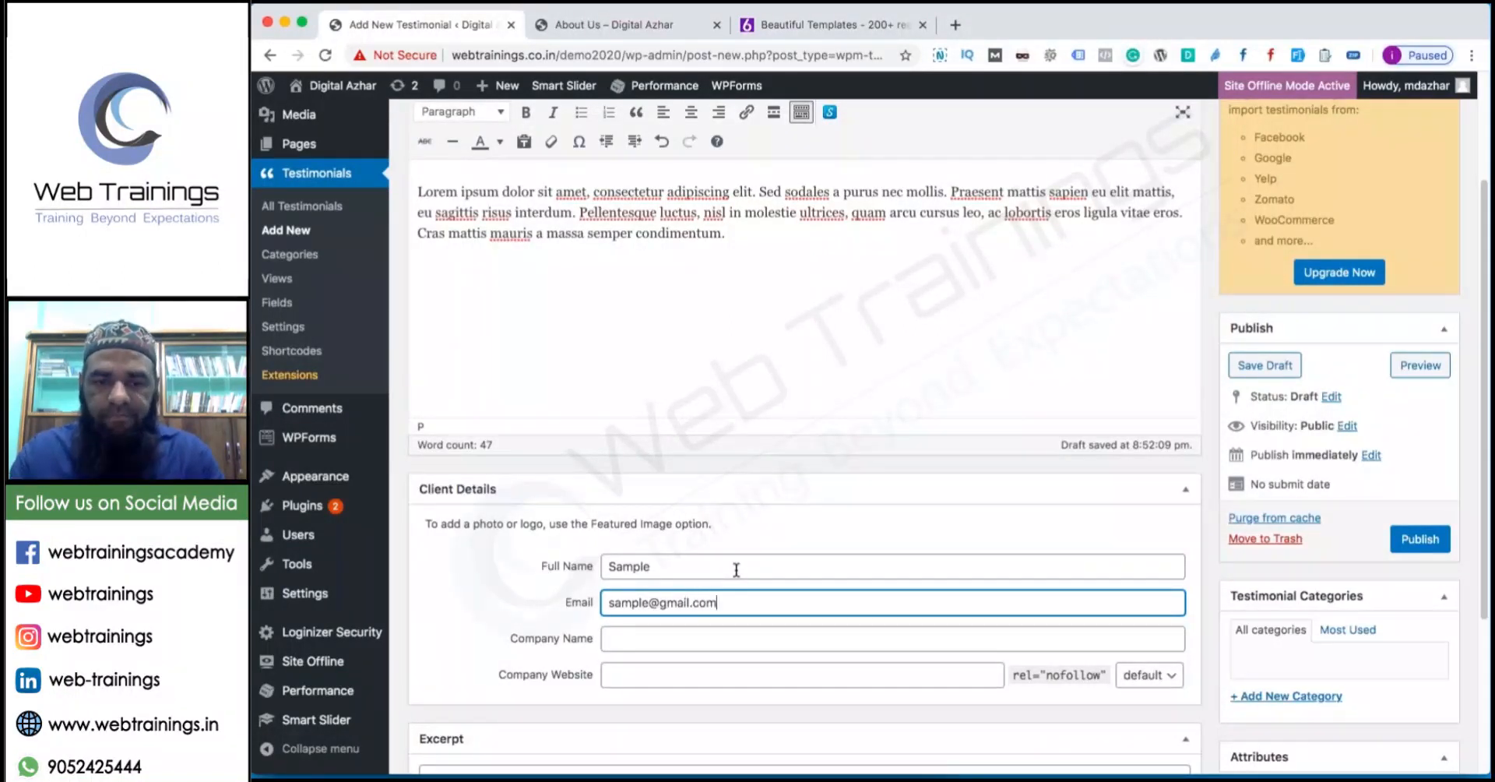
Create a new 'SEO' testimonial category and publish the testimonial.
left_click(1316, 696)
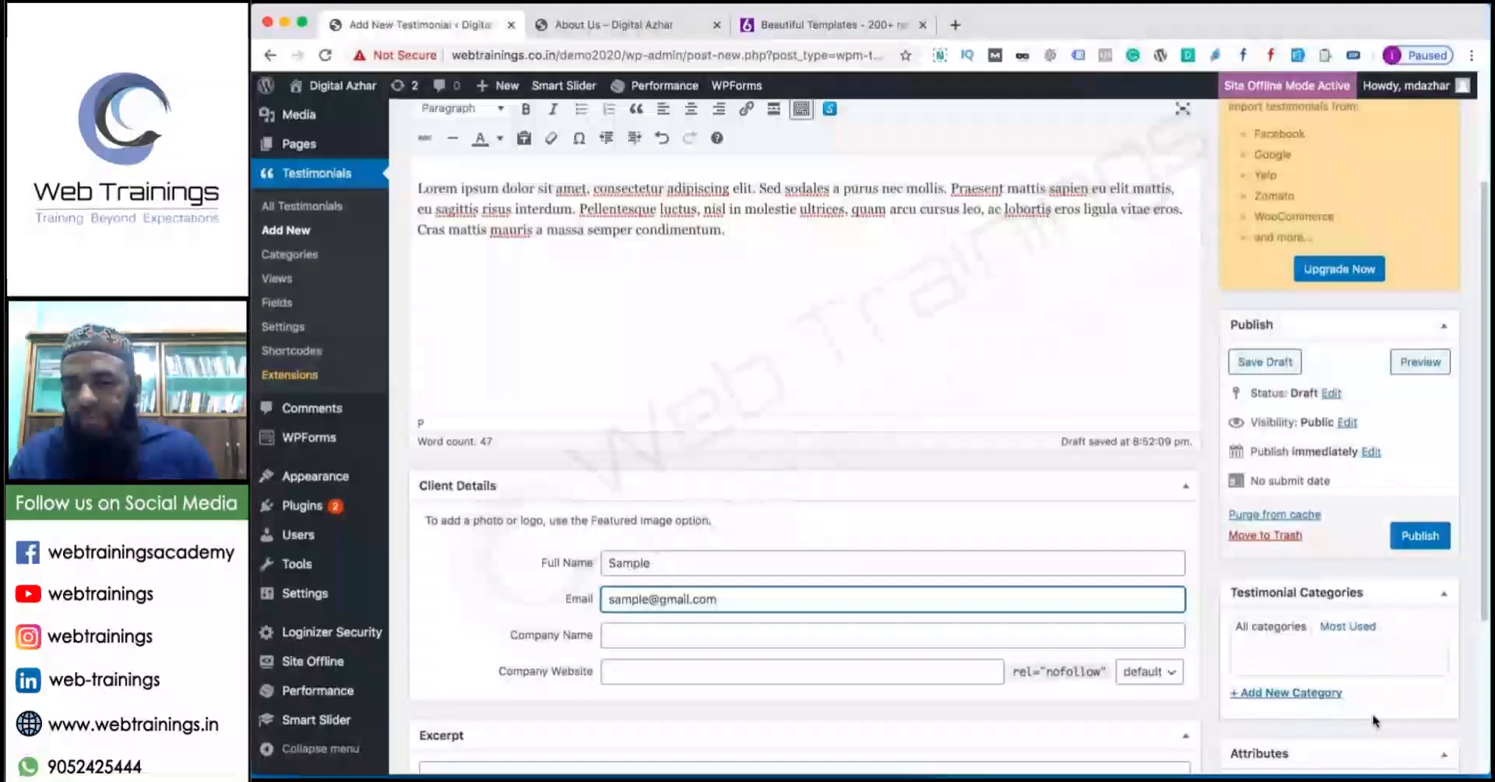
type("SEO")
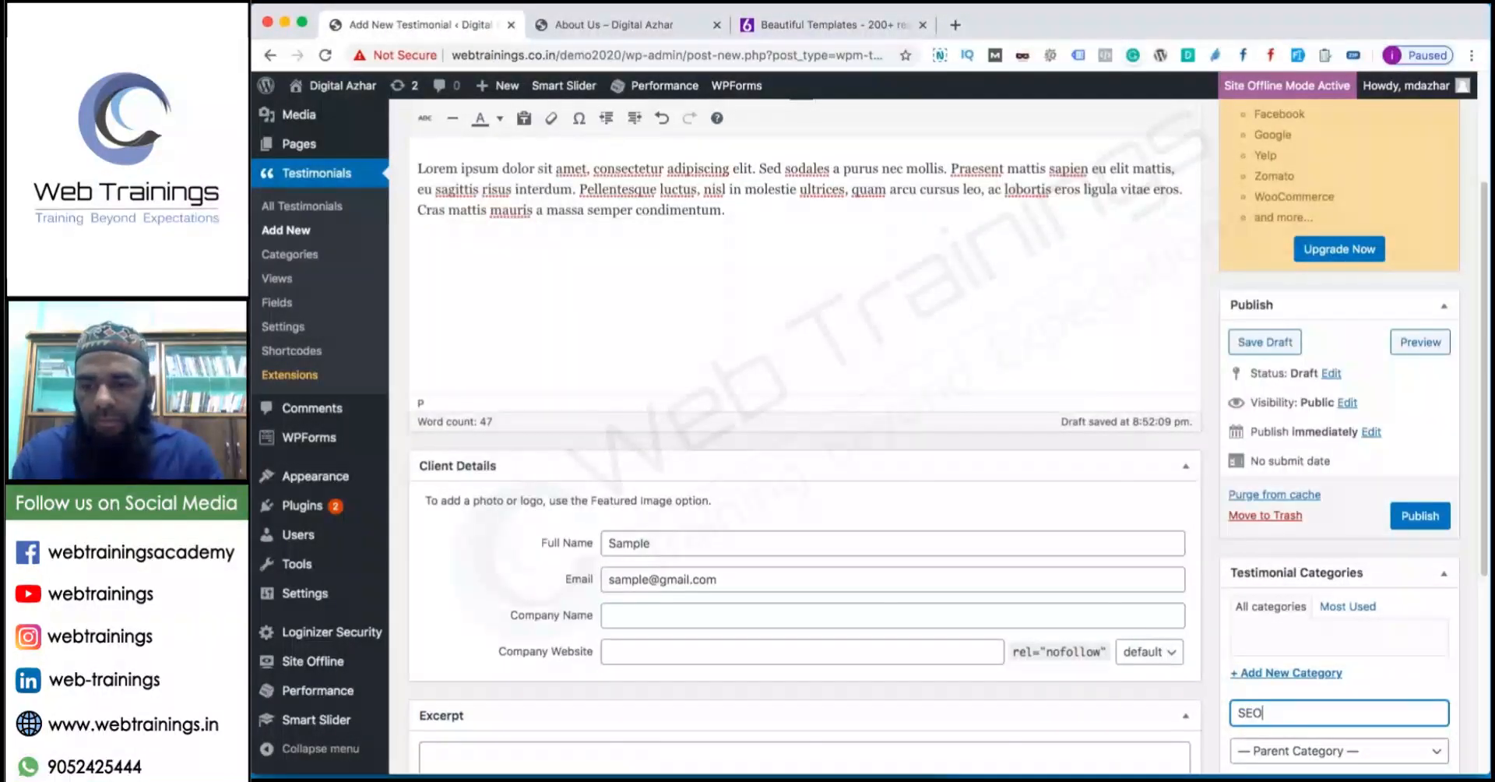
scroll(1299, 583, "down", 5)
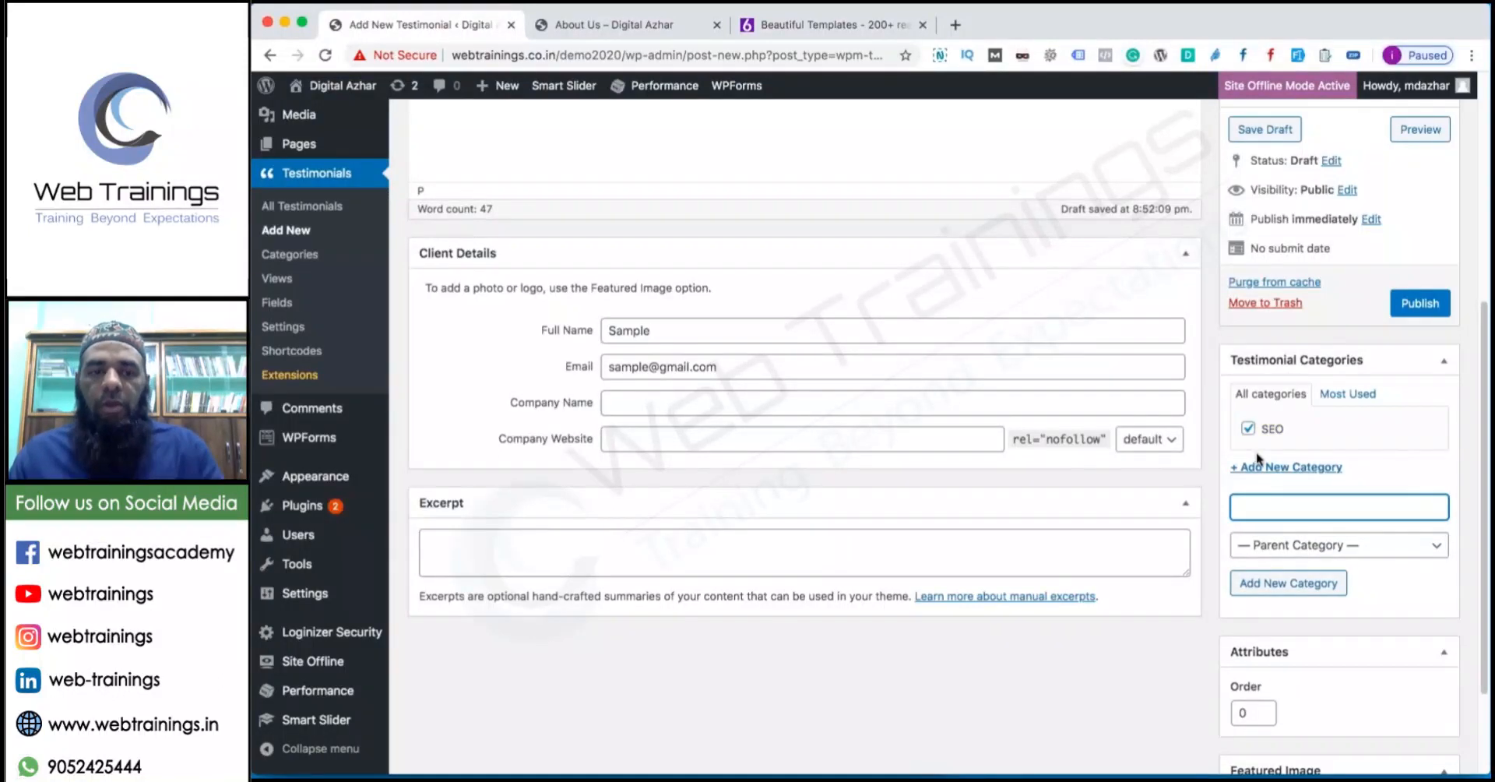
left_click(1439, 311)
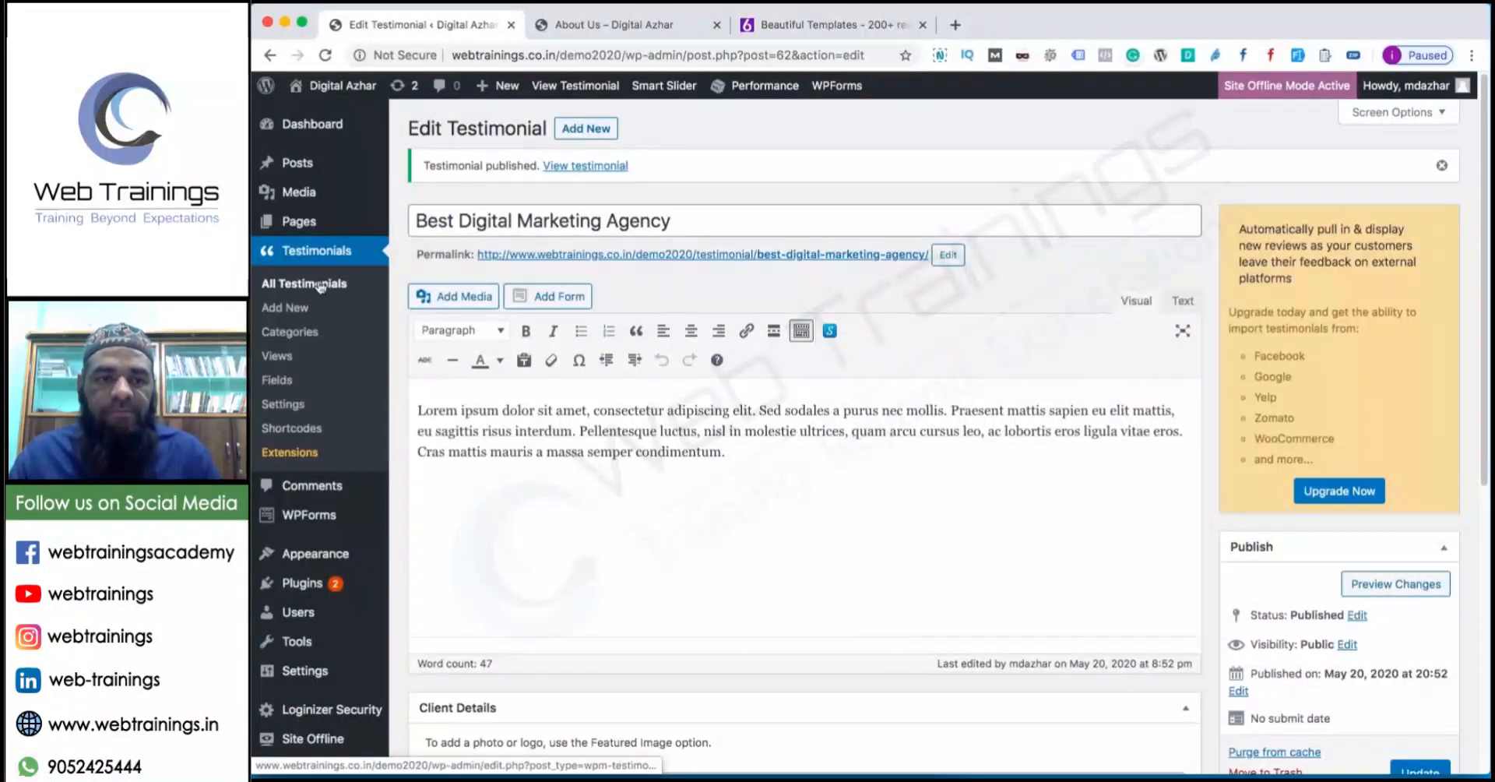
Edit 'This is best' from All Testimonials, tick the SEO category and update it.
left_click(295, 288)
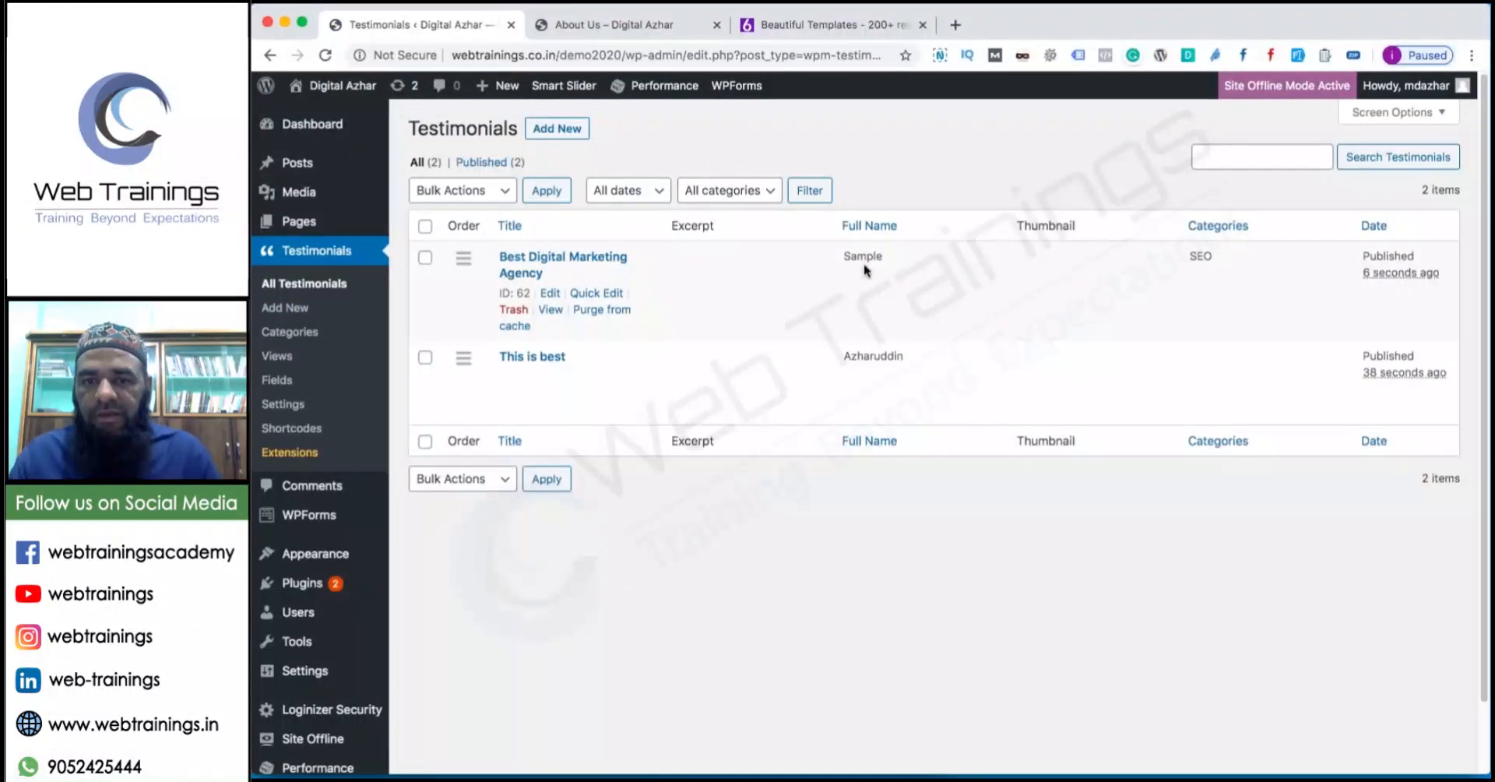
left_click(549, 377)
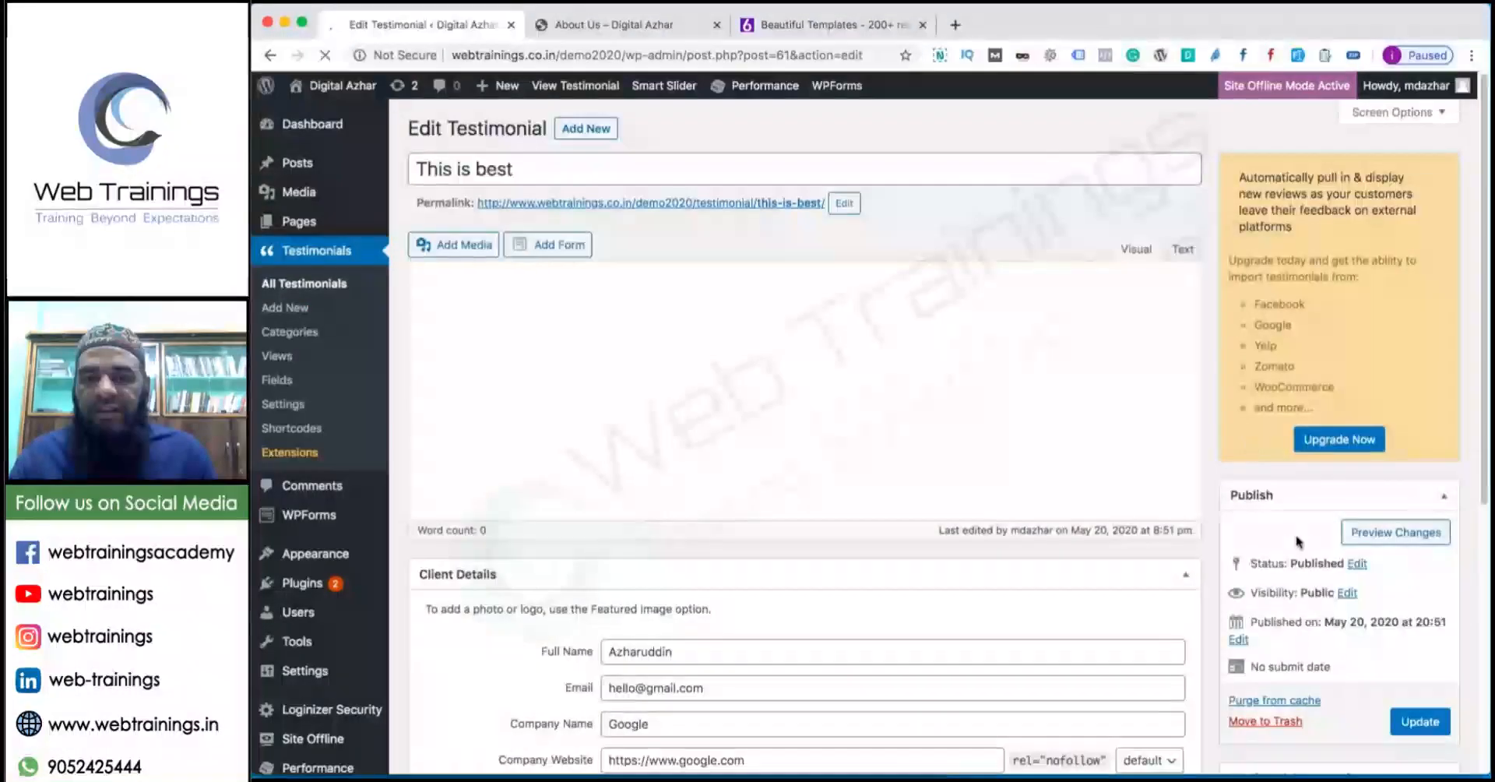
scroll(1292, 506, "down", 5)
left_click(1247, 418)
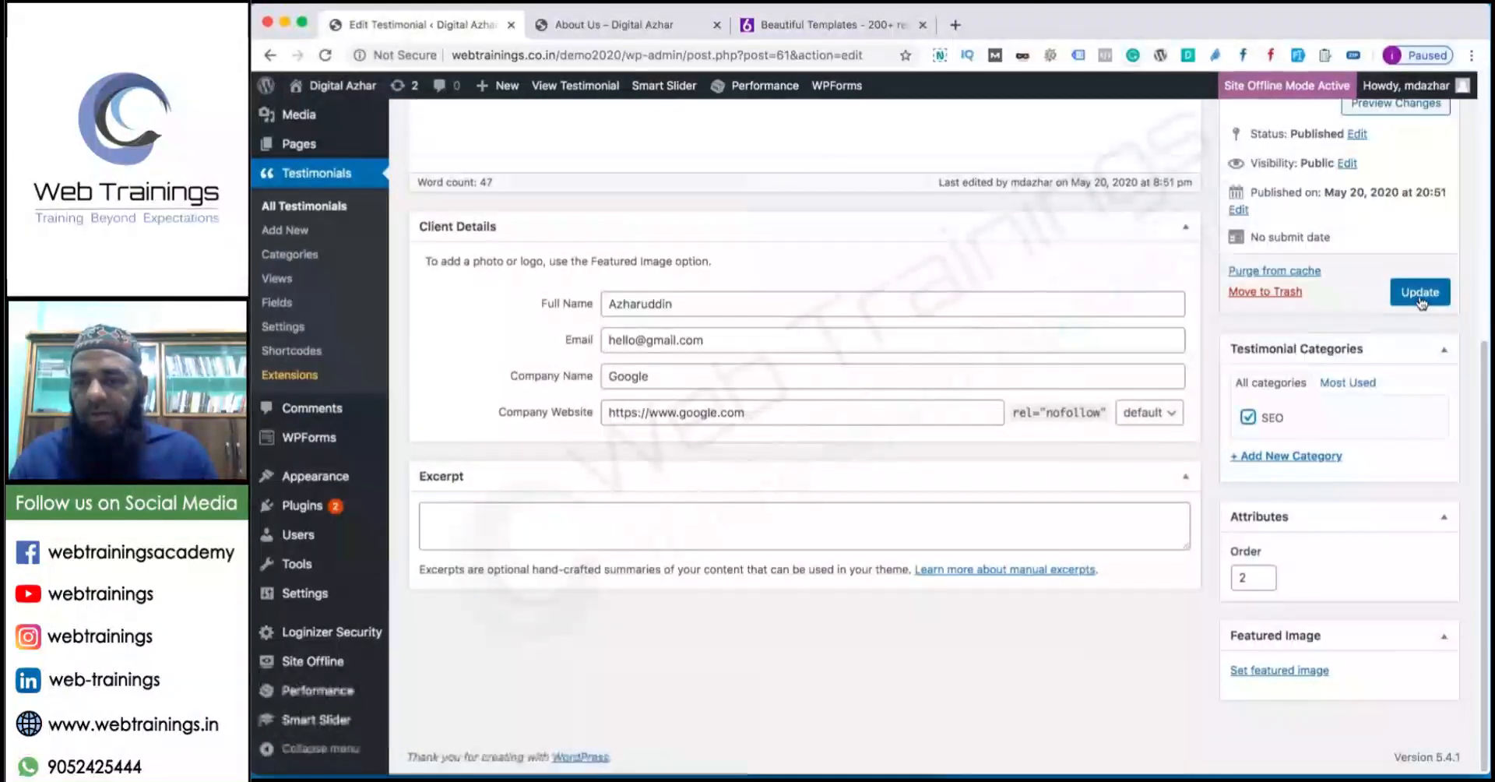
left_click(1420, 292)
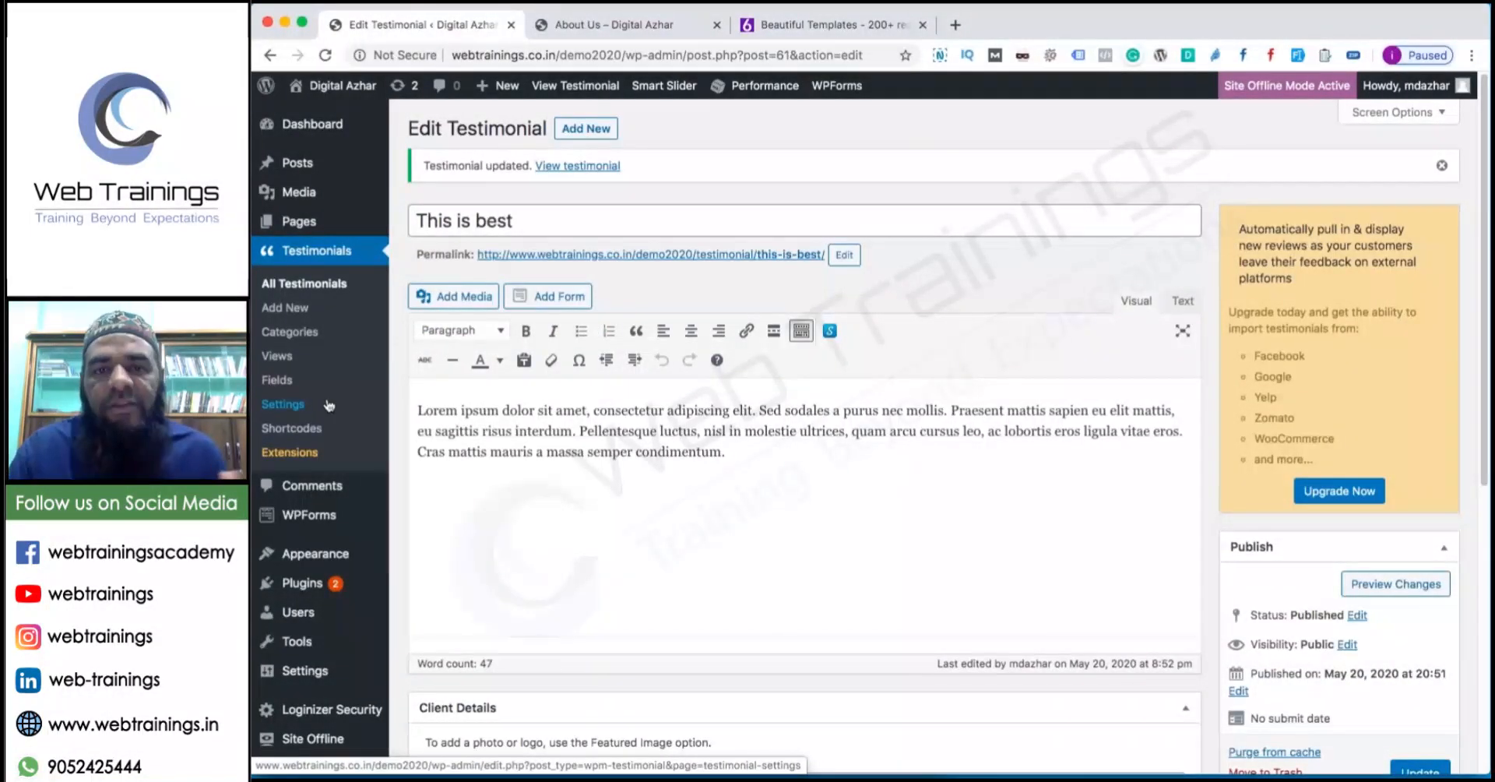
Open the Testimonials page from All Pages to inspect it, then return to All Testimonials.
mouse_move(308, 222)
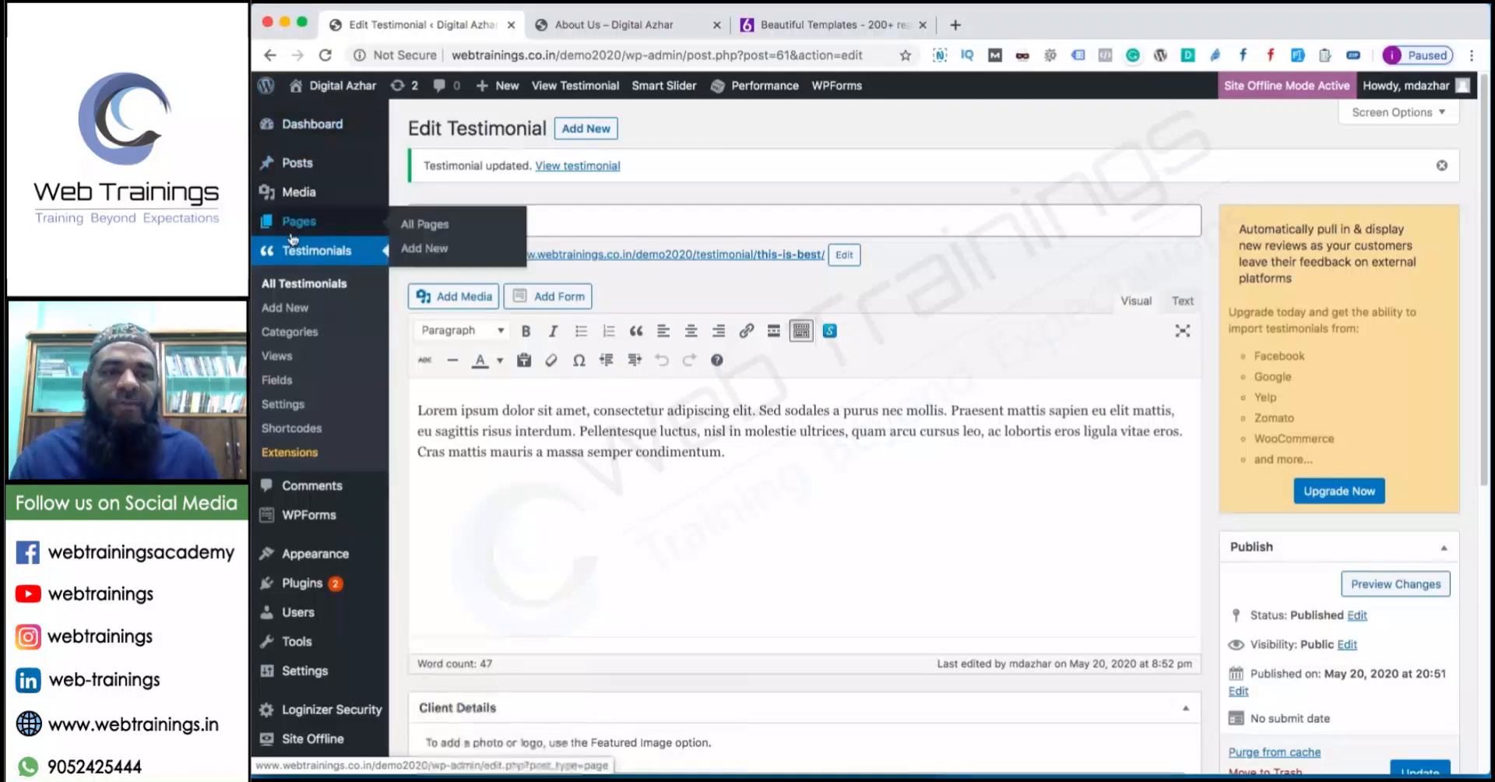
left_click(446, 226)
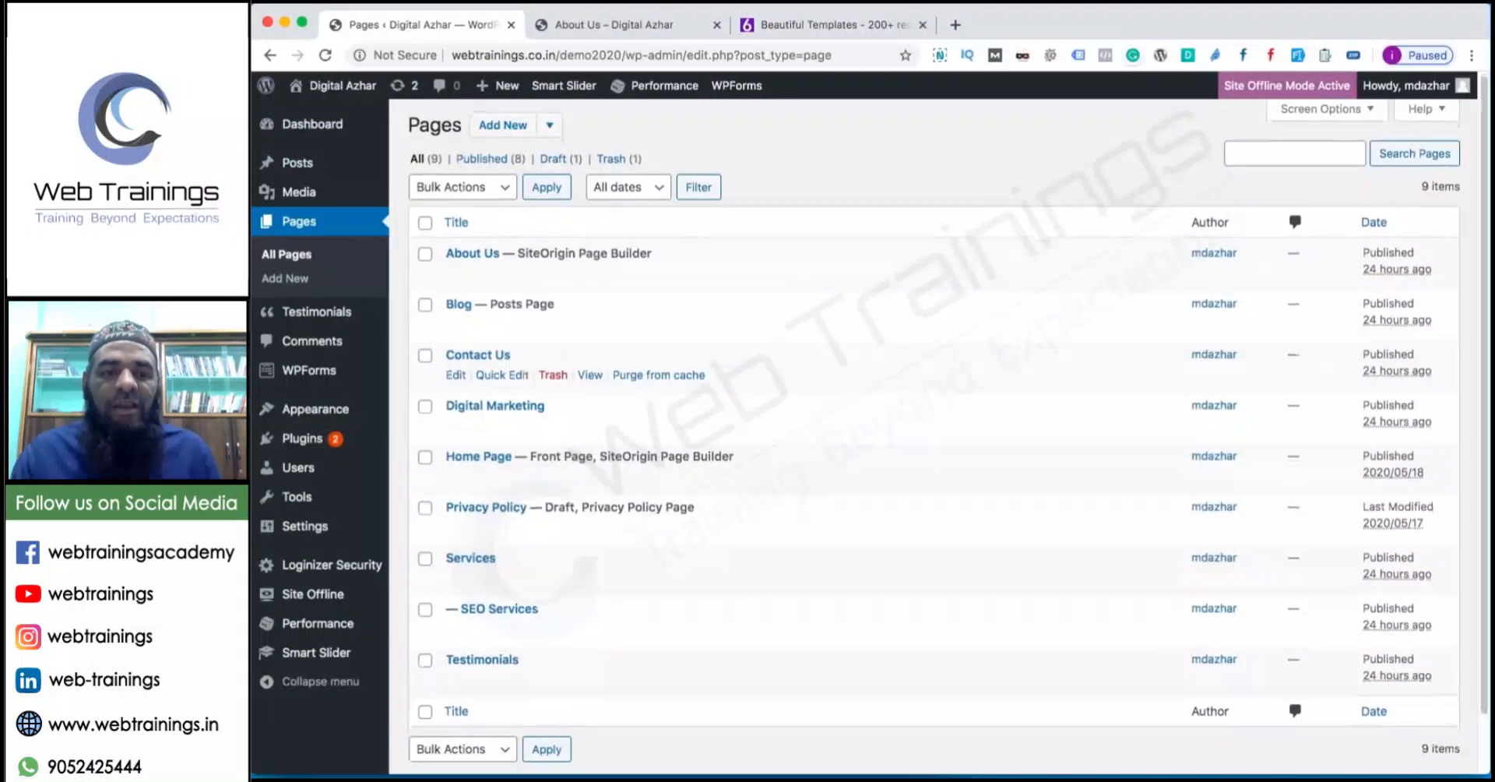
scroll(467, 561, "down", 1)
left_click(495, 597)
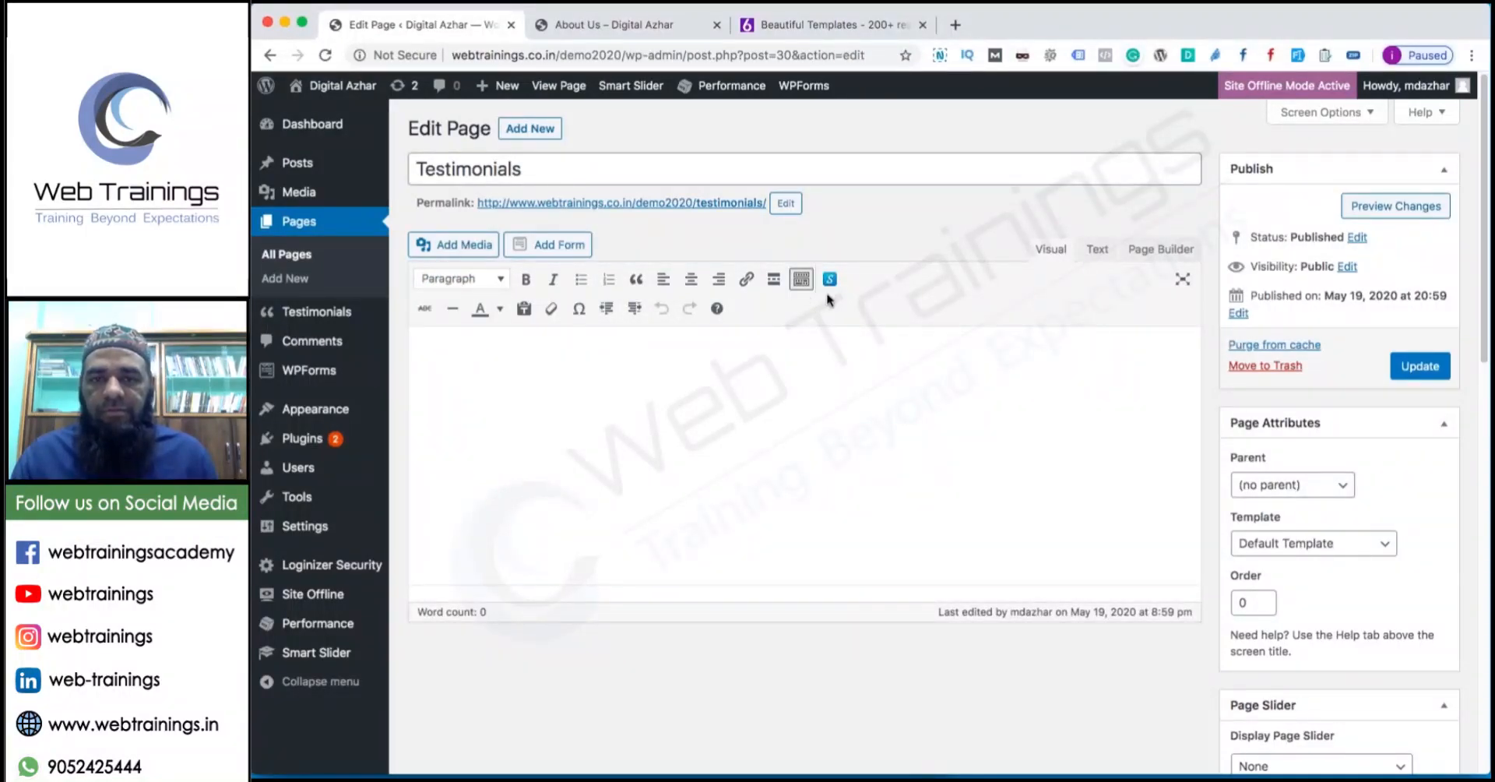
scroll(830, 302, "down", 10)
scroll(971, 405, "up", 10)
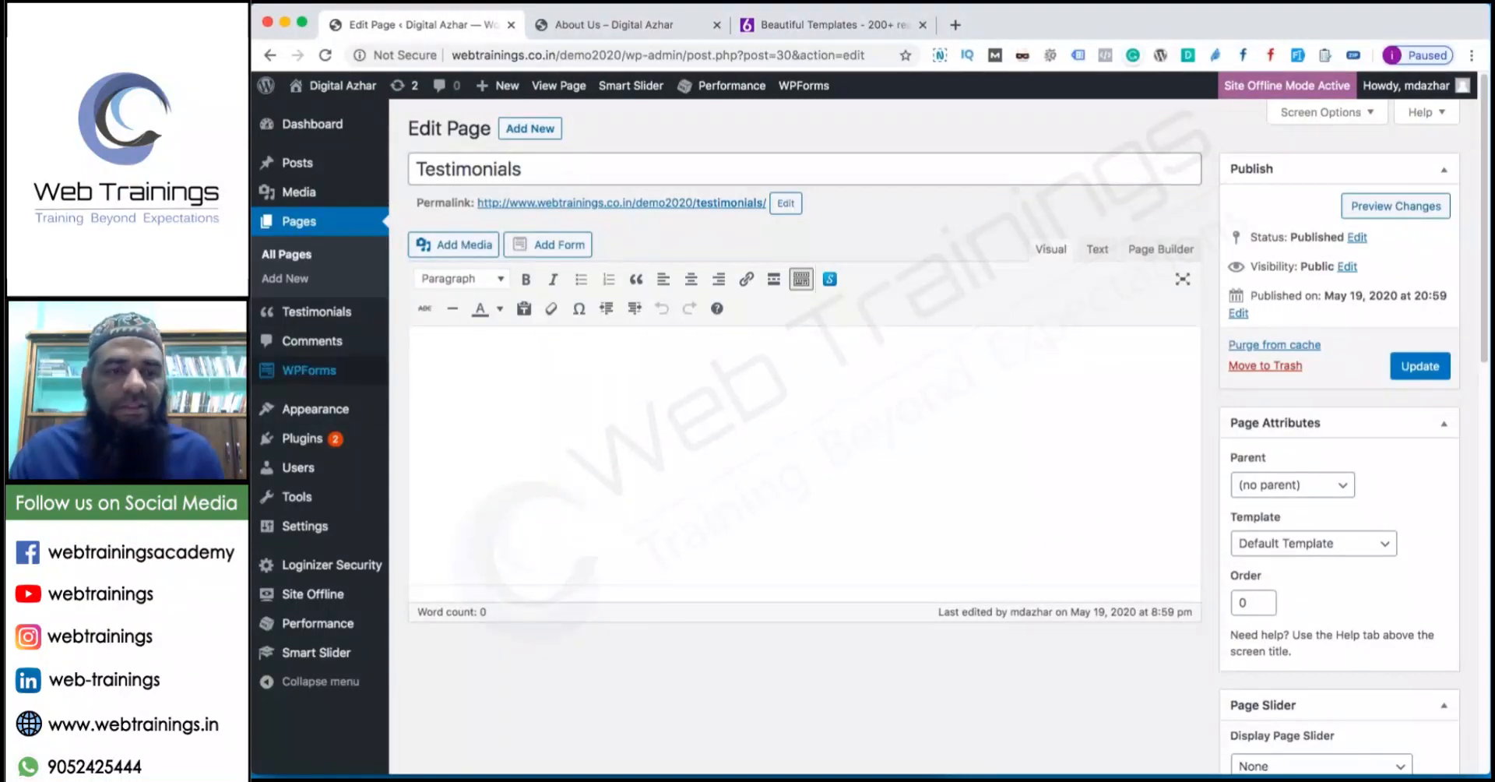
mouse_move(331, 313)
left_click(429, 318)
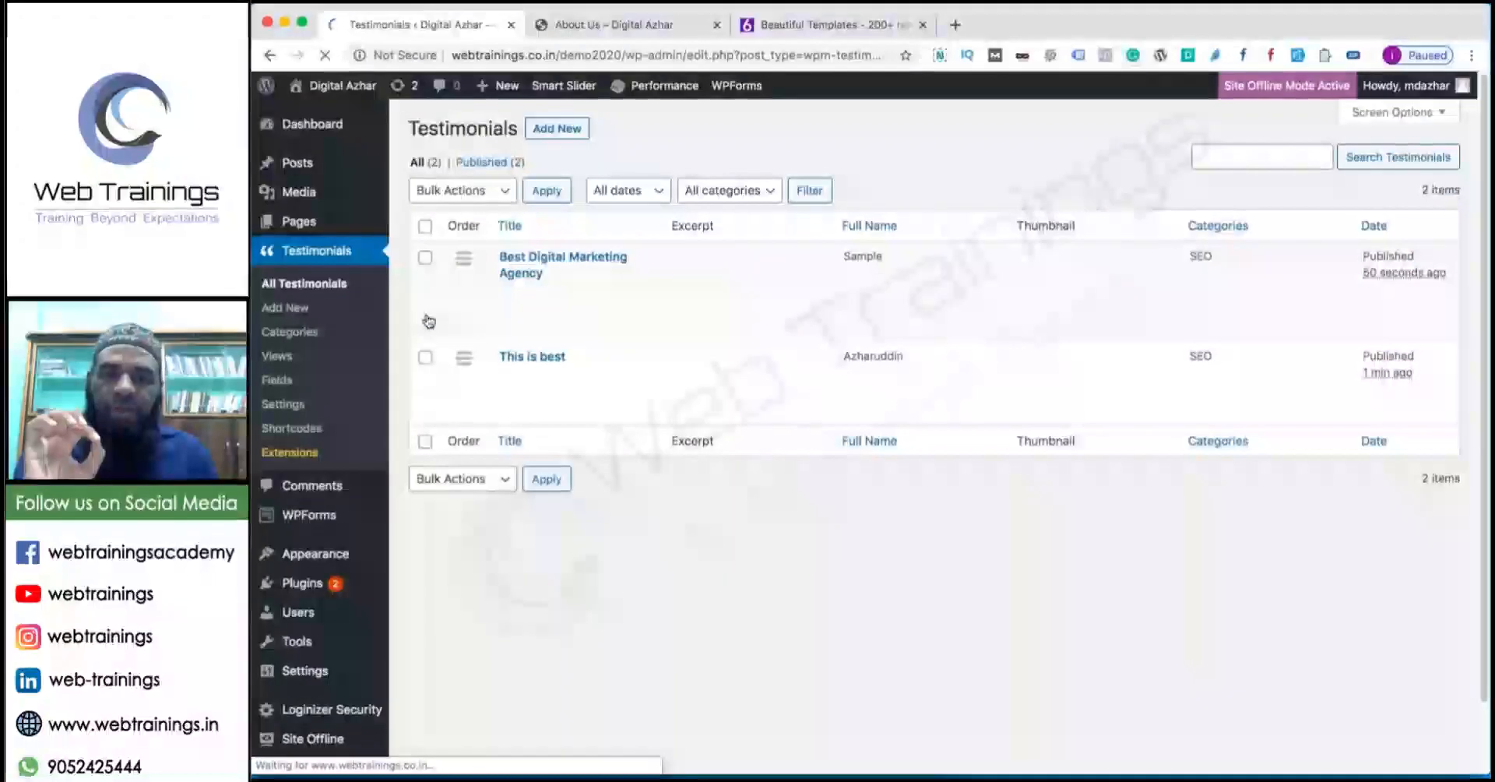
Read through the testimonial Shortcodes reference table, then go to the testimonial Views screen.
left_click(286, 430)
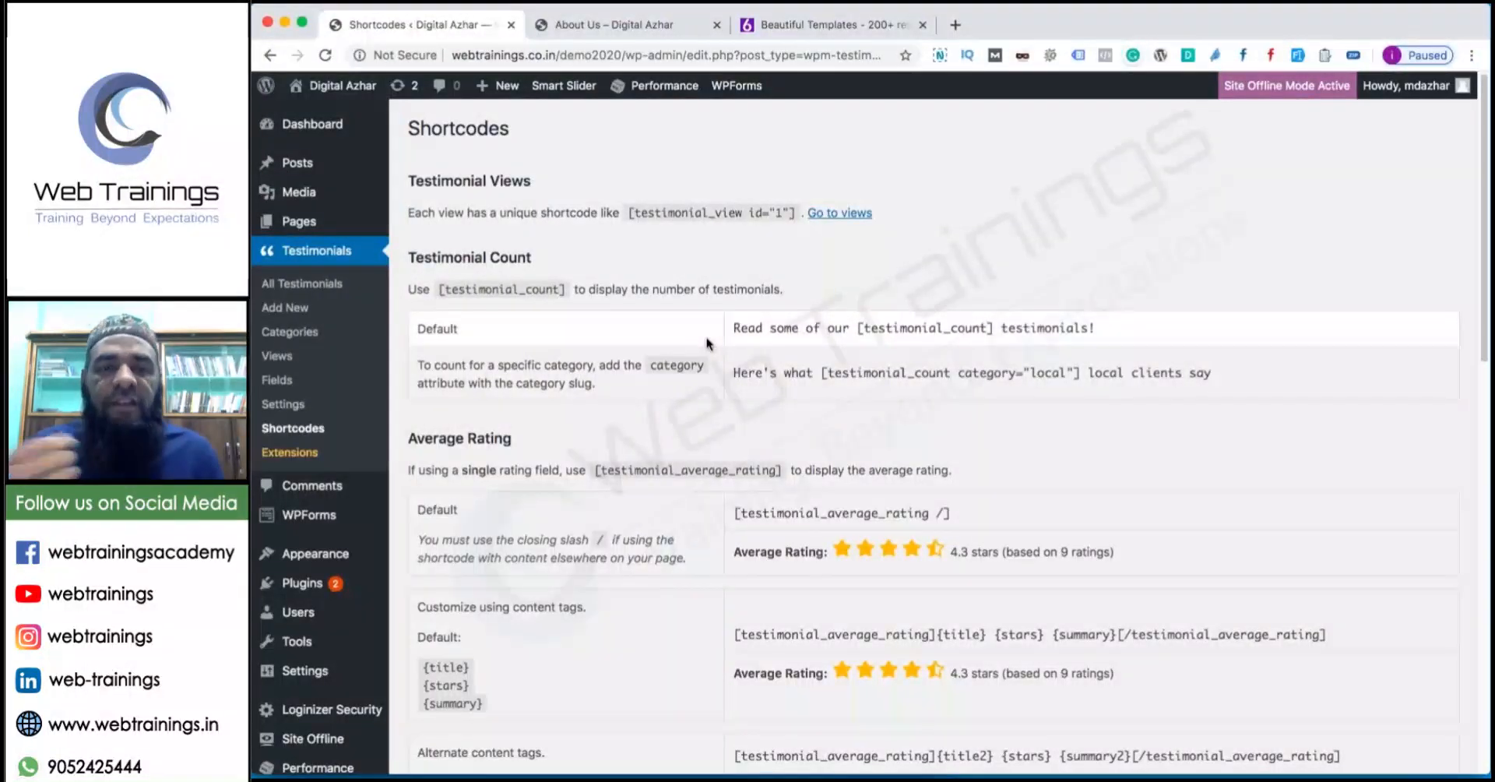
scroll(670, 459, "down", 2)
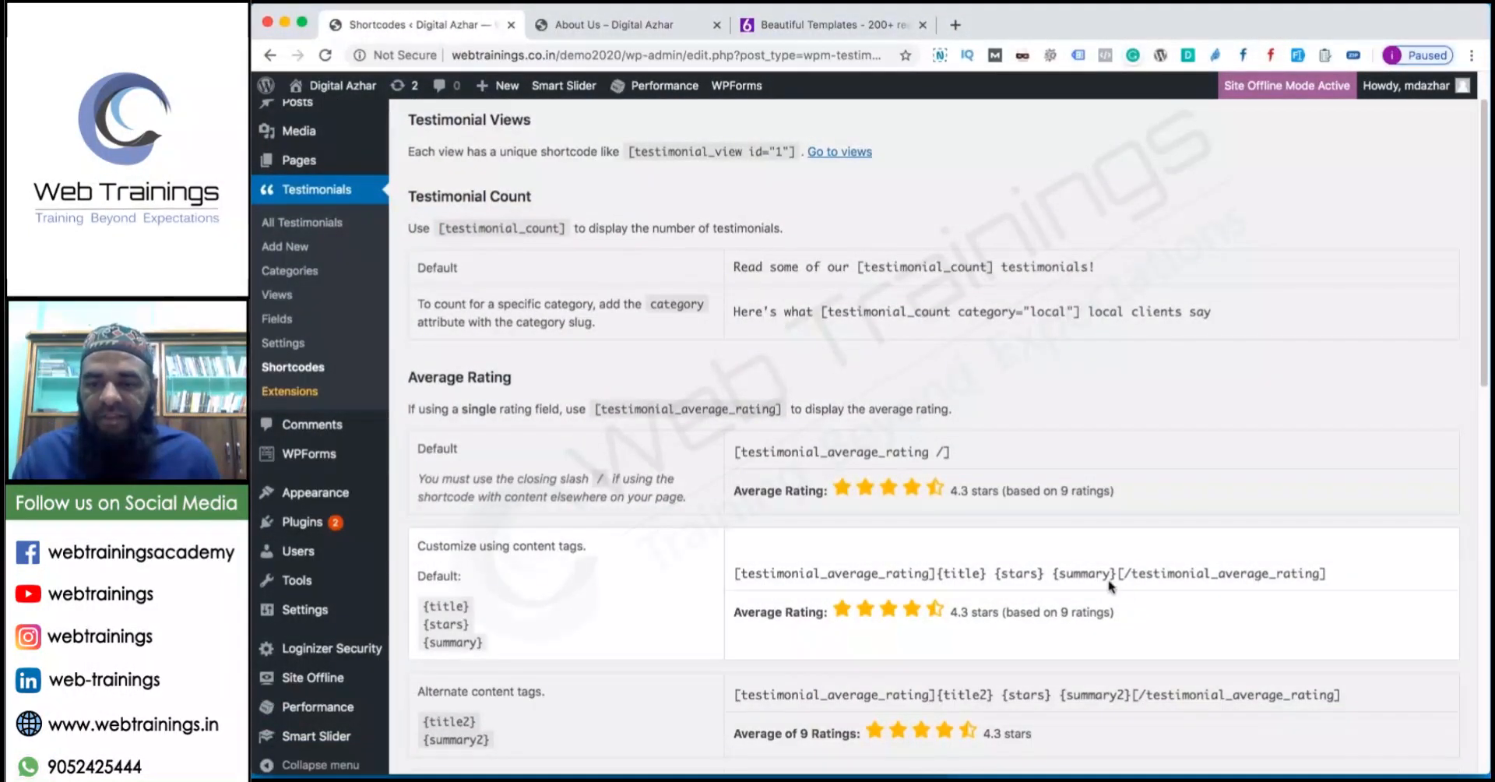
scroll(1111, 586, "down", 3)
left_click_drag(1137, 534, 804, 522)
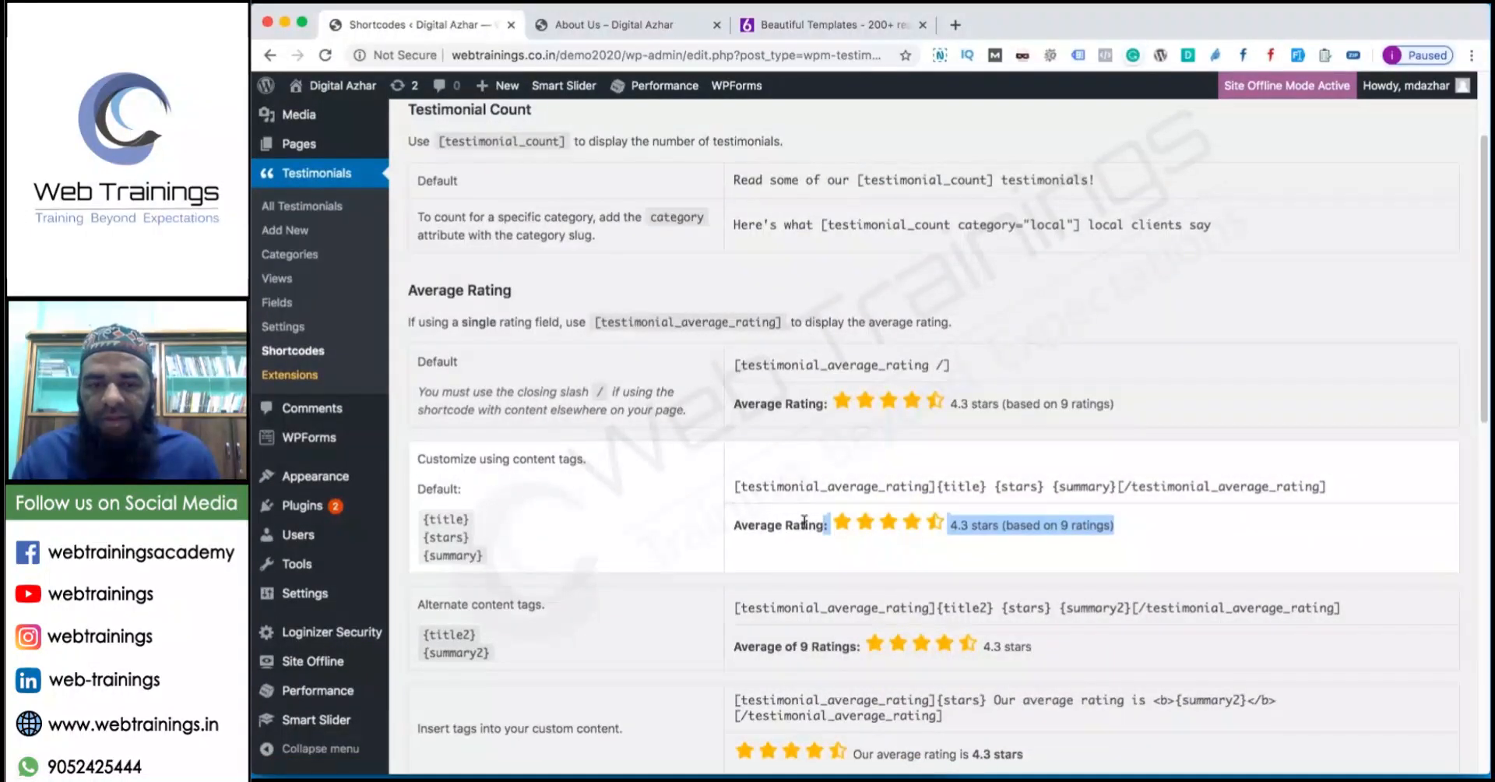
triple_click(516, 571)
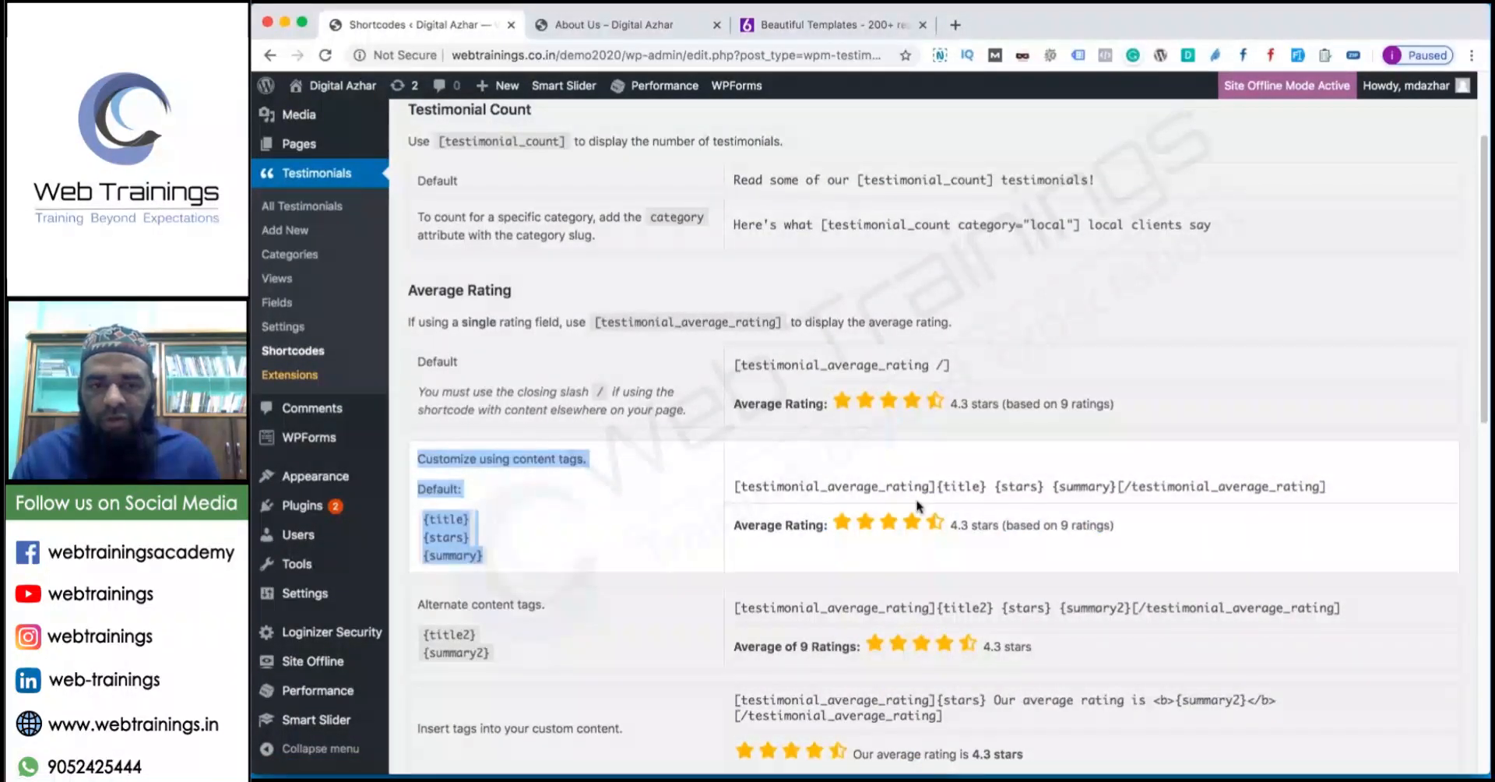
scroll(838, 539, "down", 10)
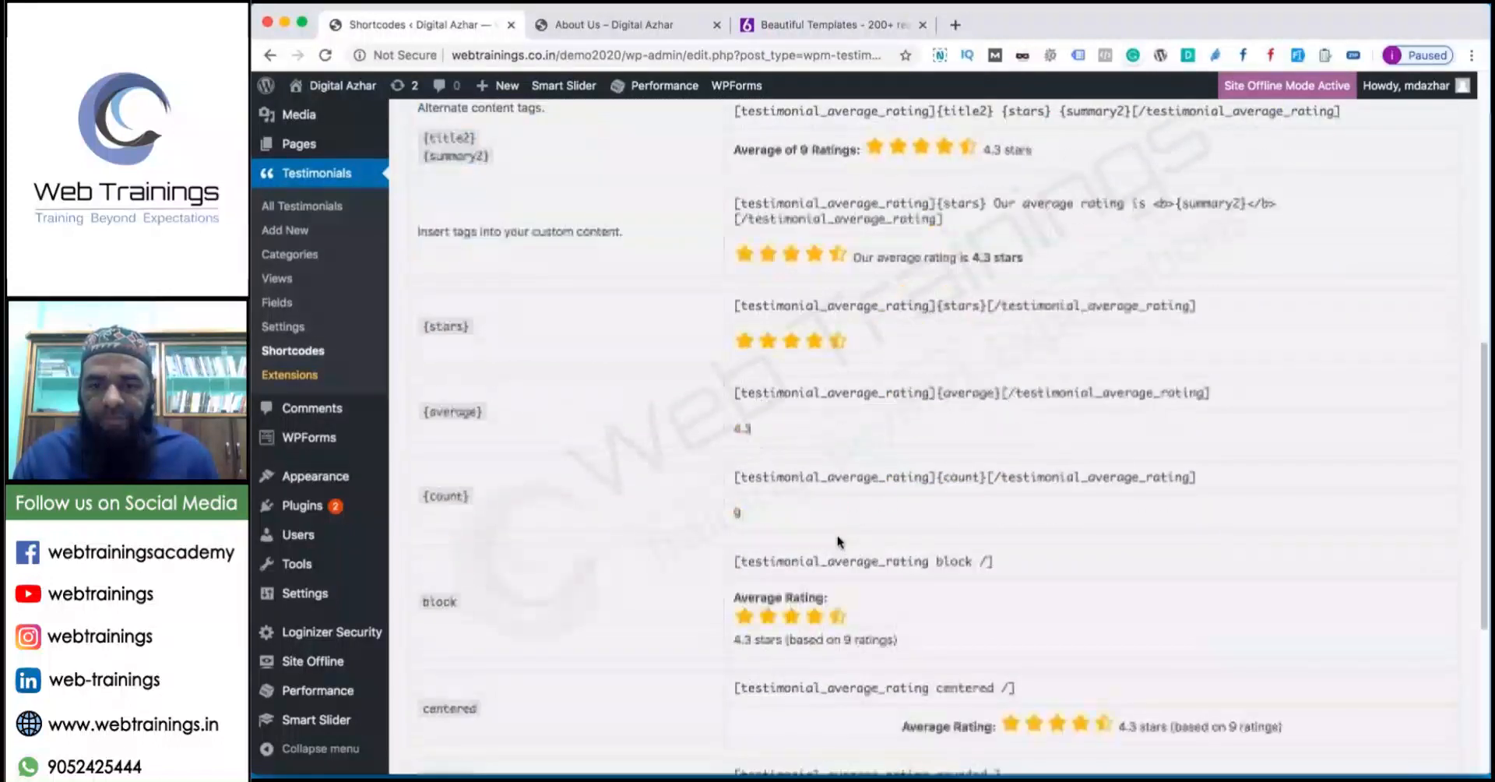
scroll(837, 537, "down", 3)
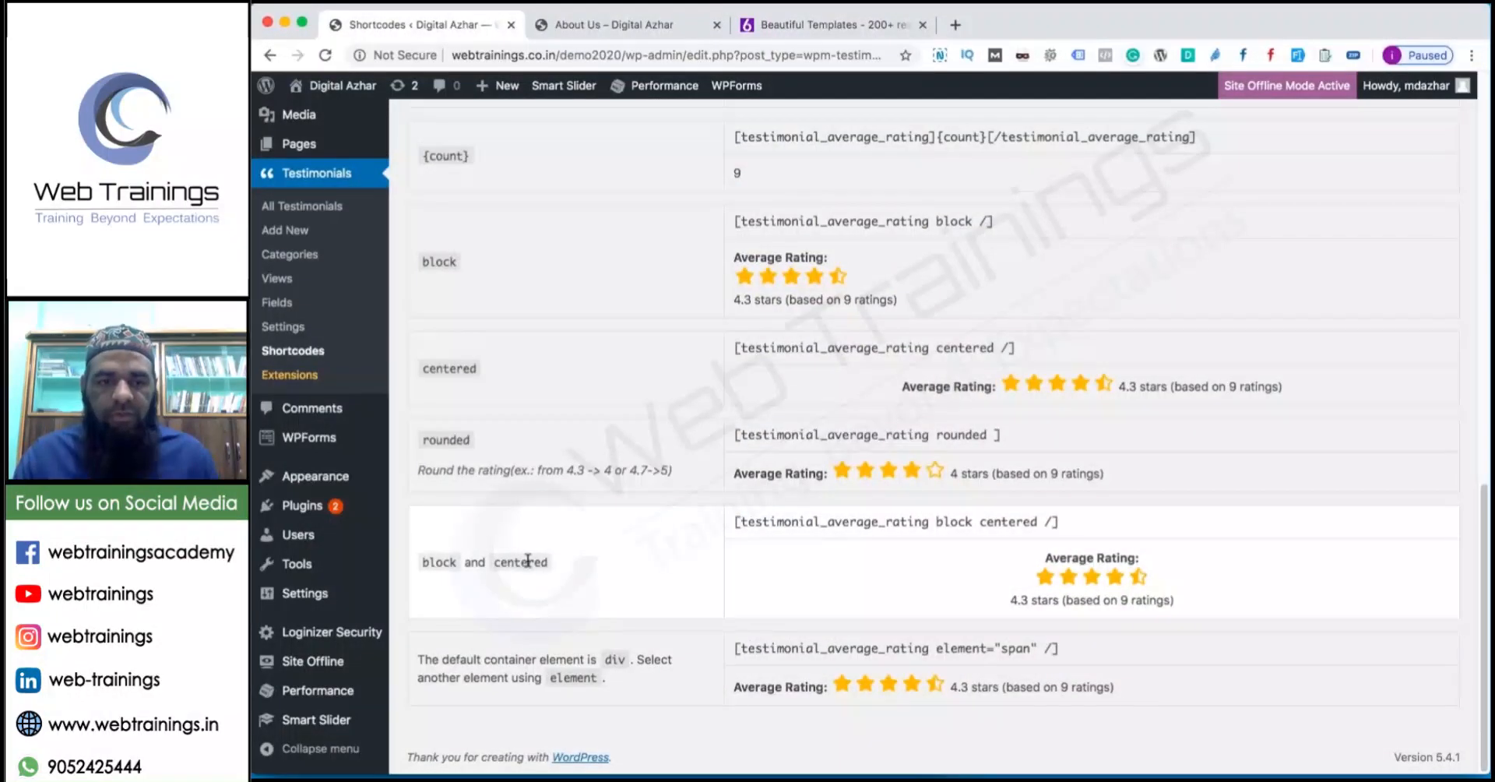
scroll(541, 543, "up", 3)
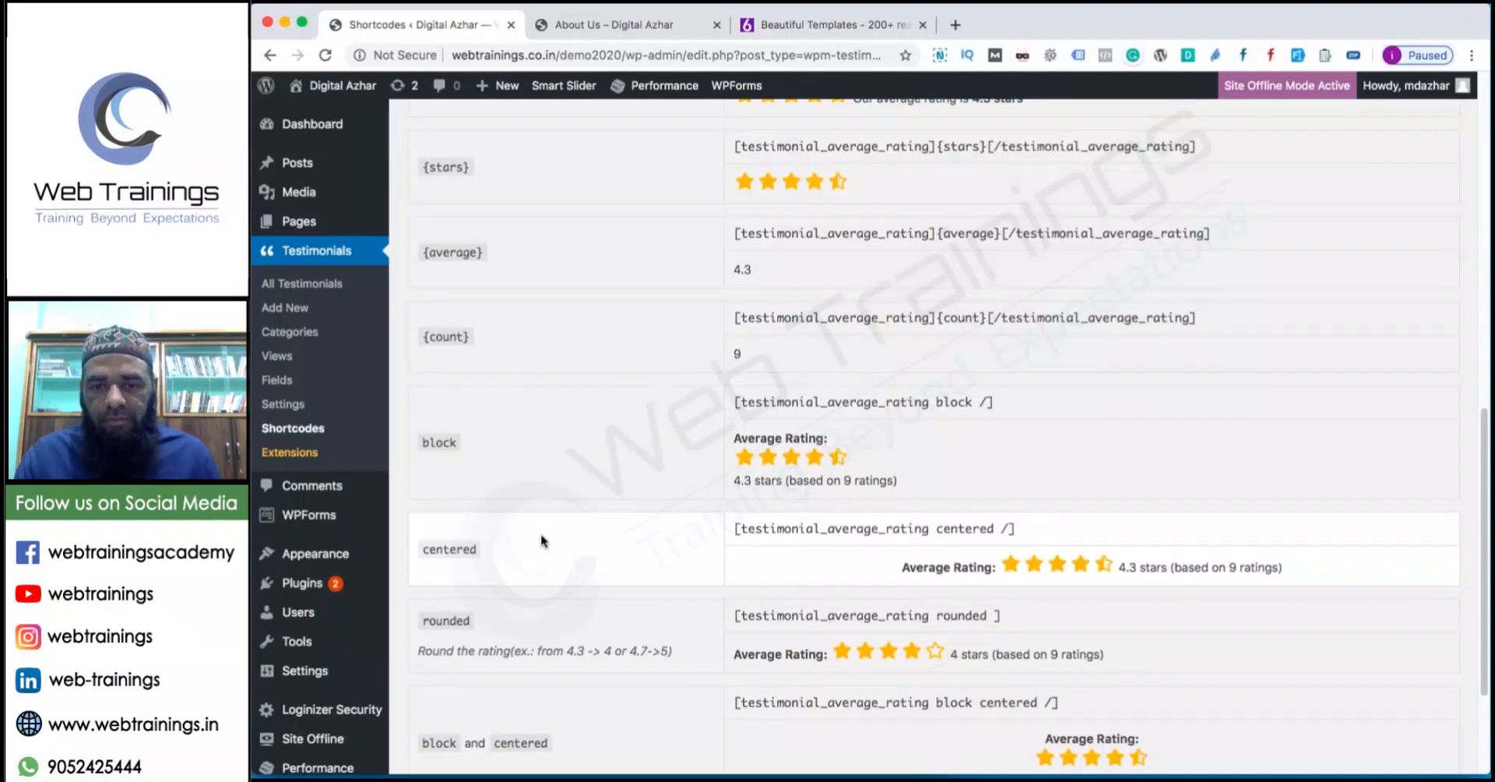
scroll(541, 533, "up", 15)
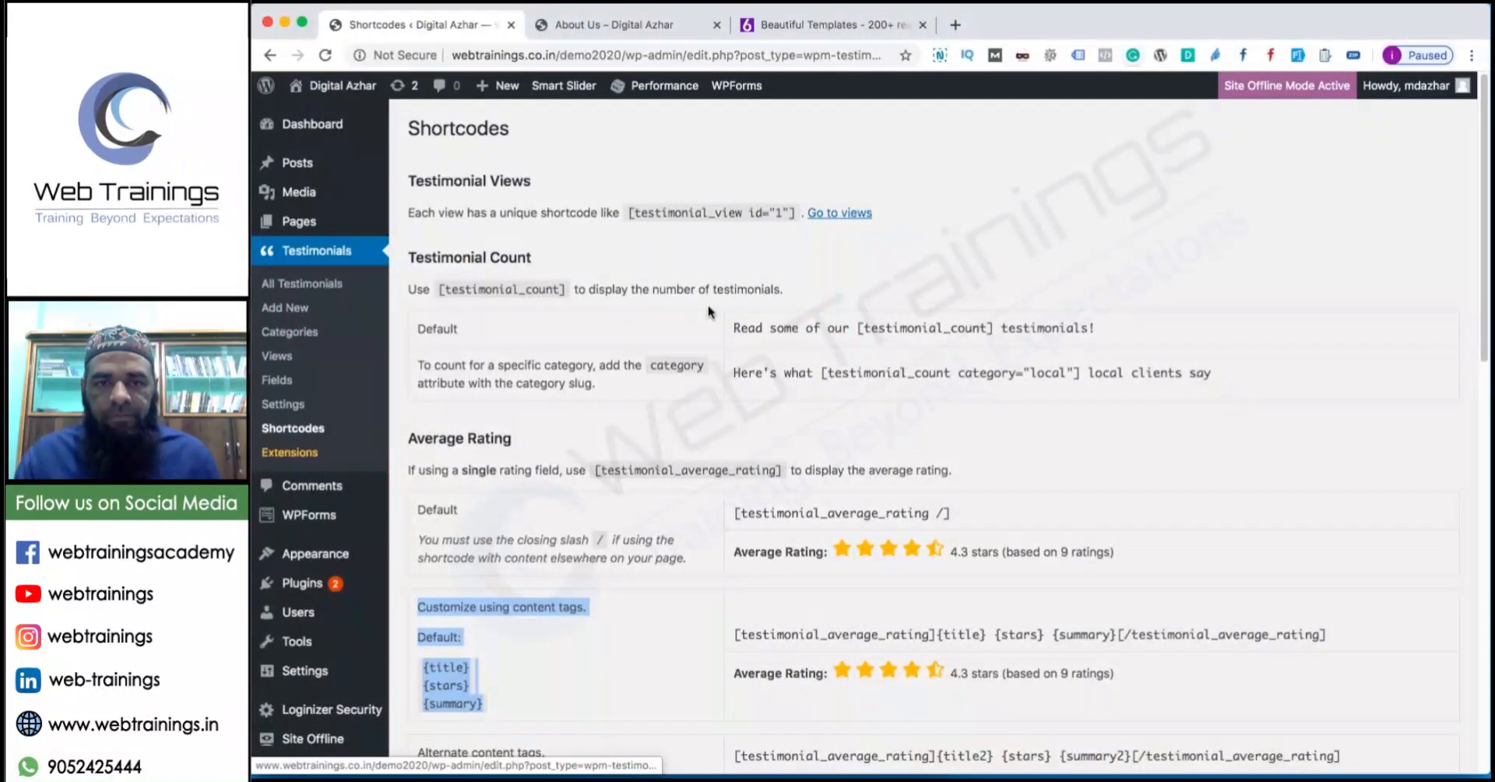
left_click(840, 212)
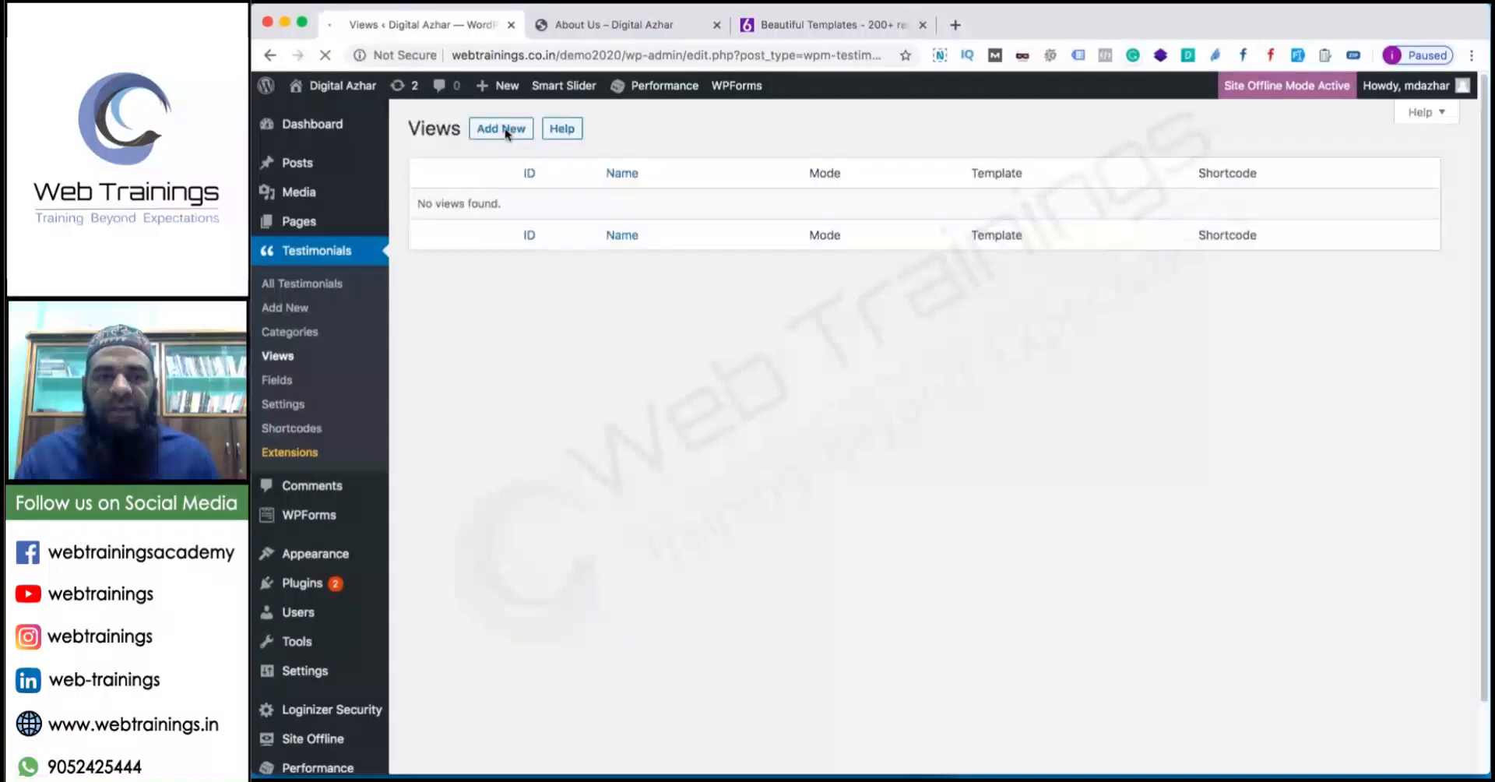
Add a testimonial view named 'All Testimonial', limit its categories to SEO, and save it.
left_click(505, 129)
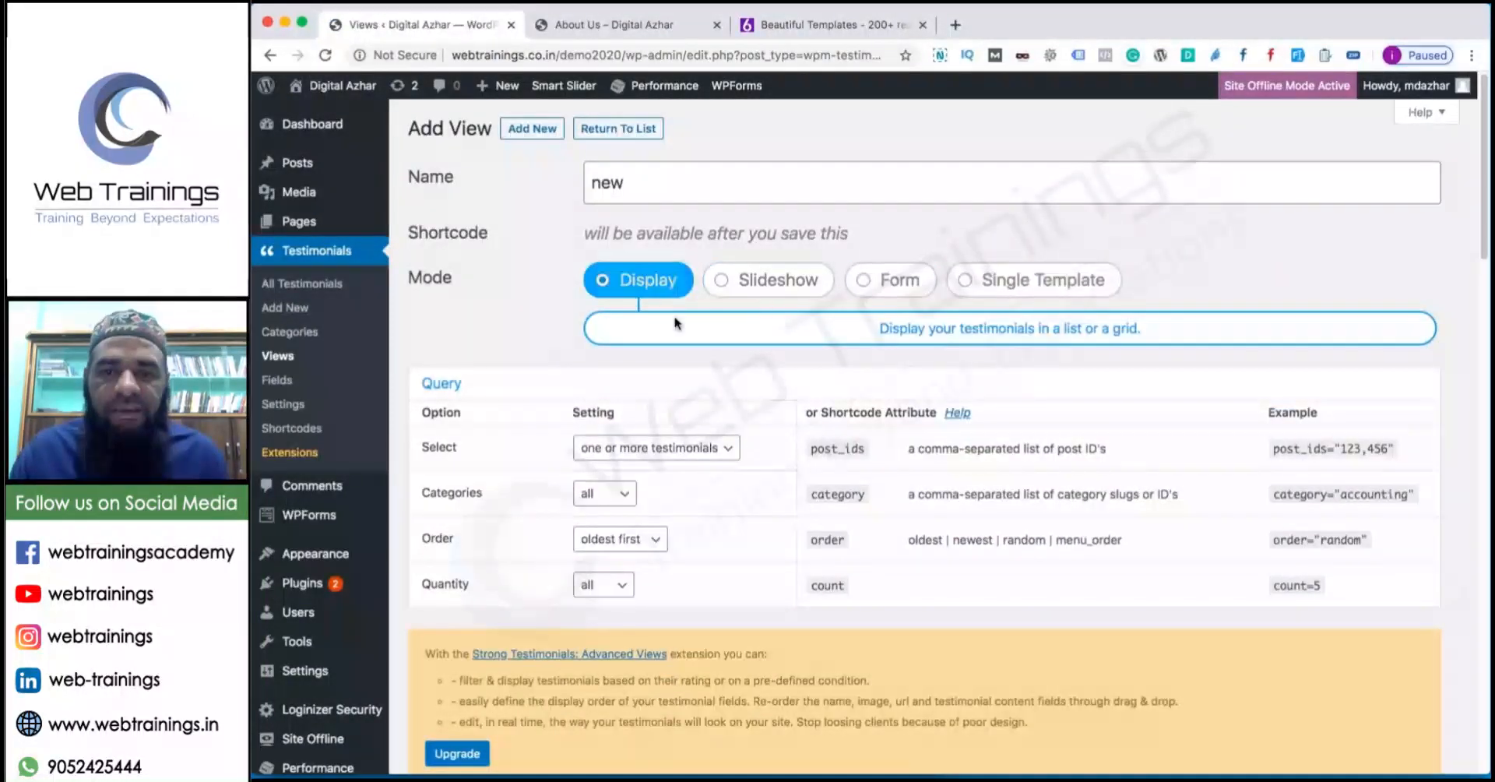
left_click_drag(655, 185, 545, 182)
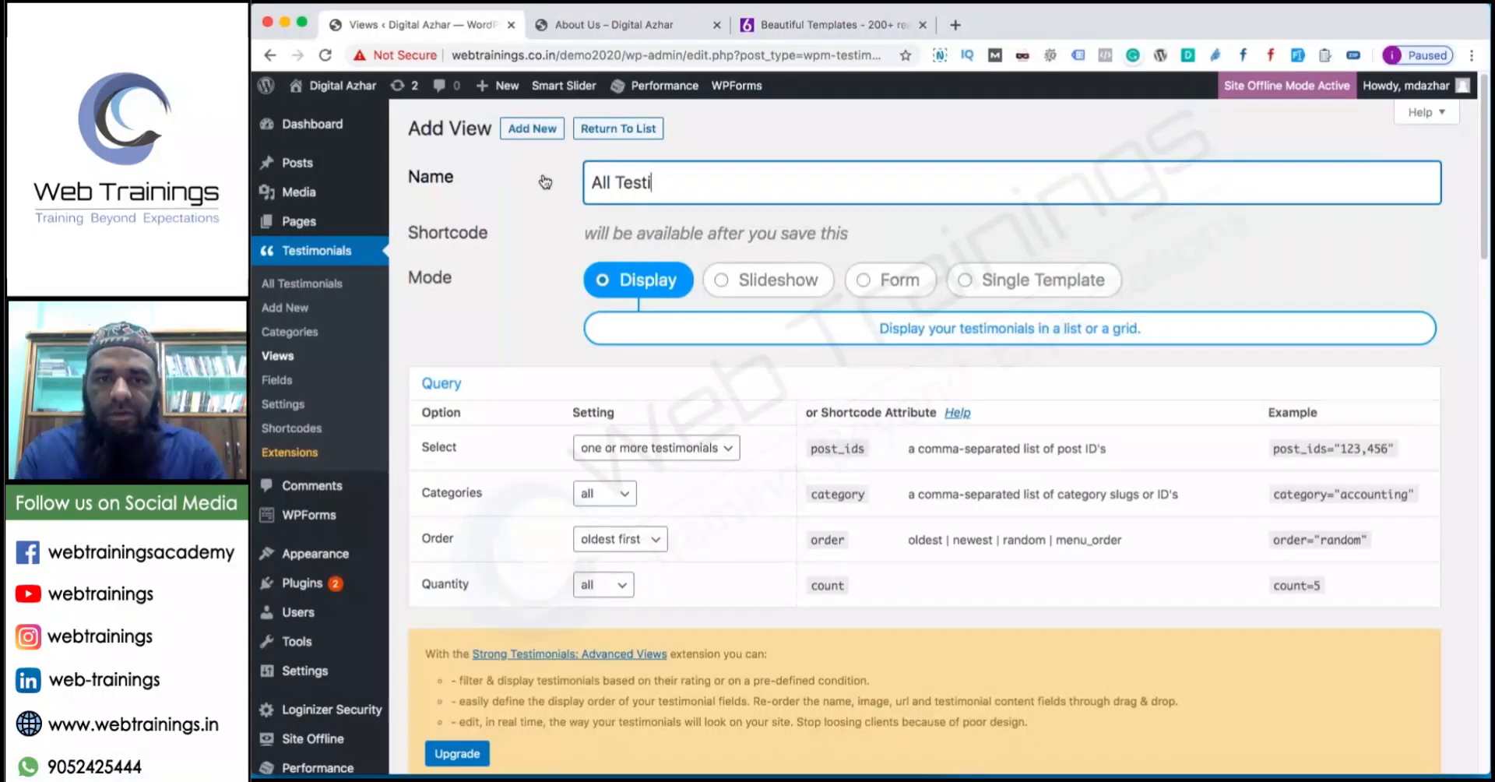
left_click(628, 489)
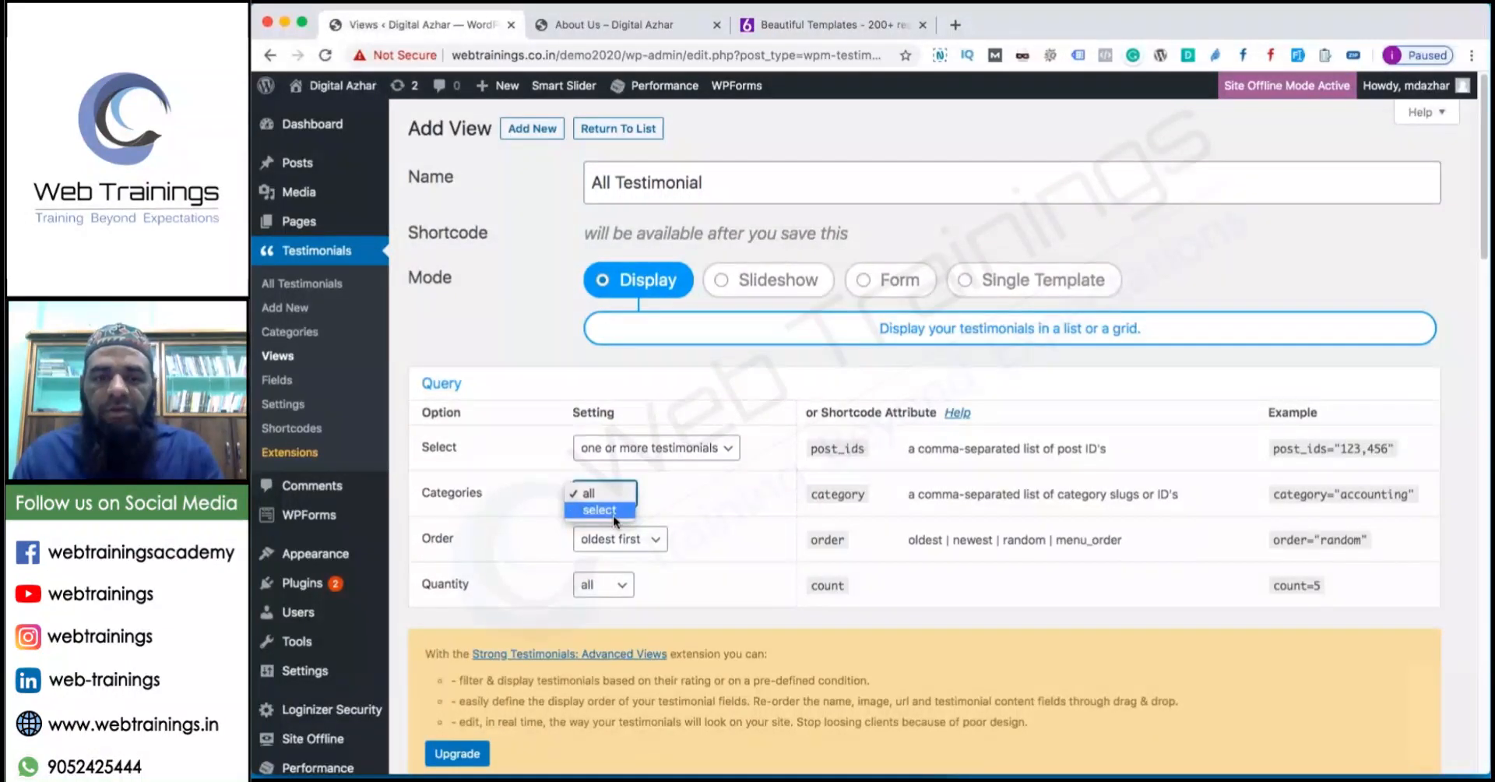
left_click(614, 512)
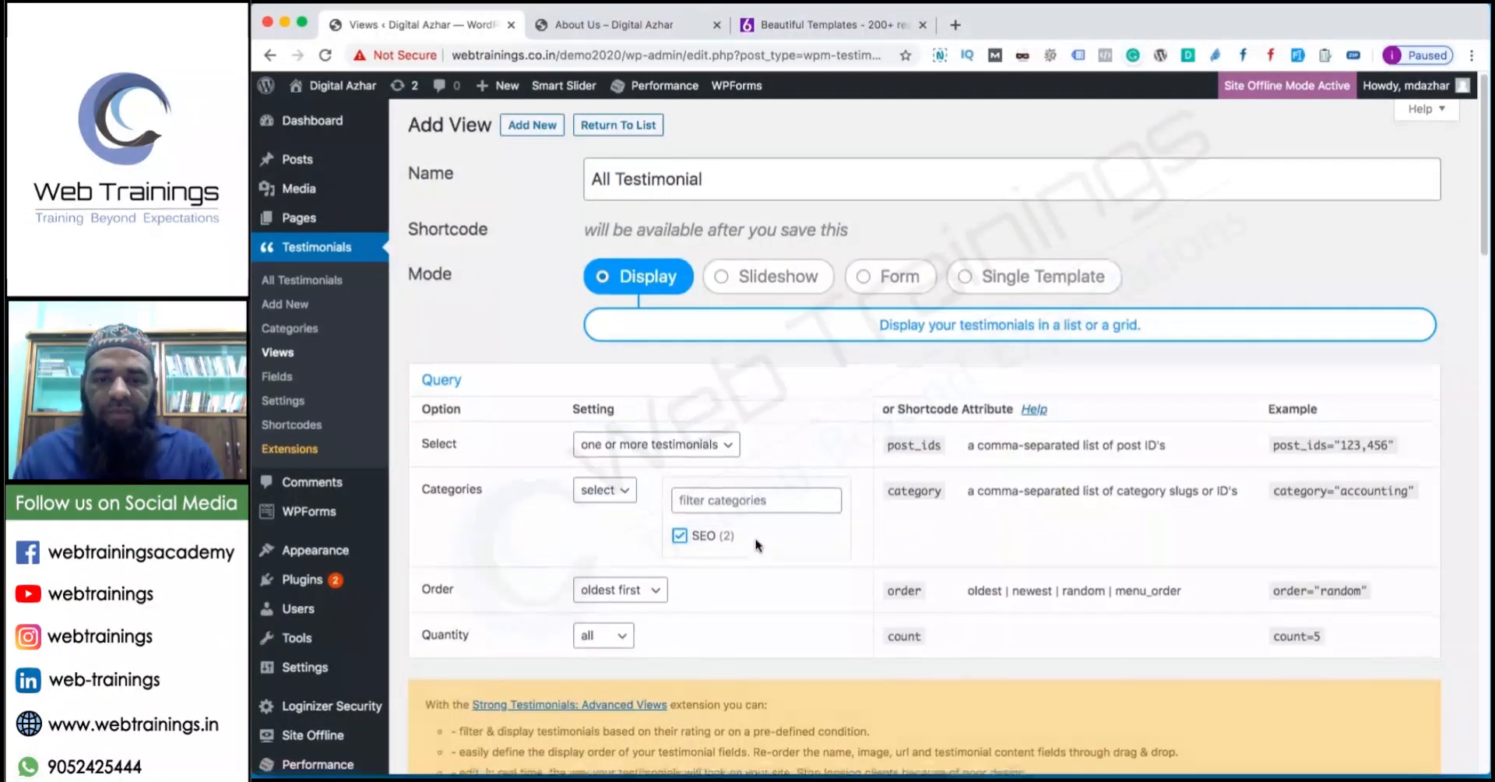
scroll(484, 432, "down", 5)
scroll(484, 441, "up", 5)
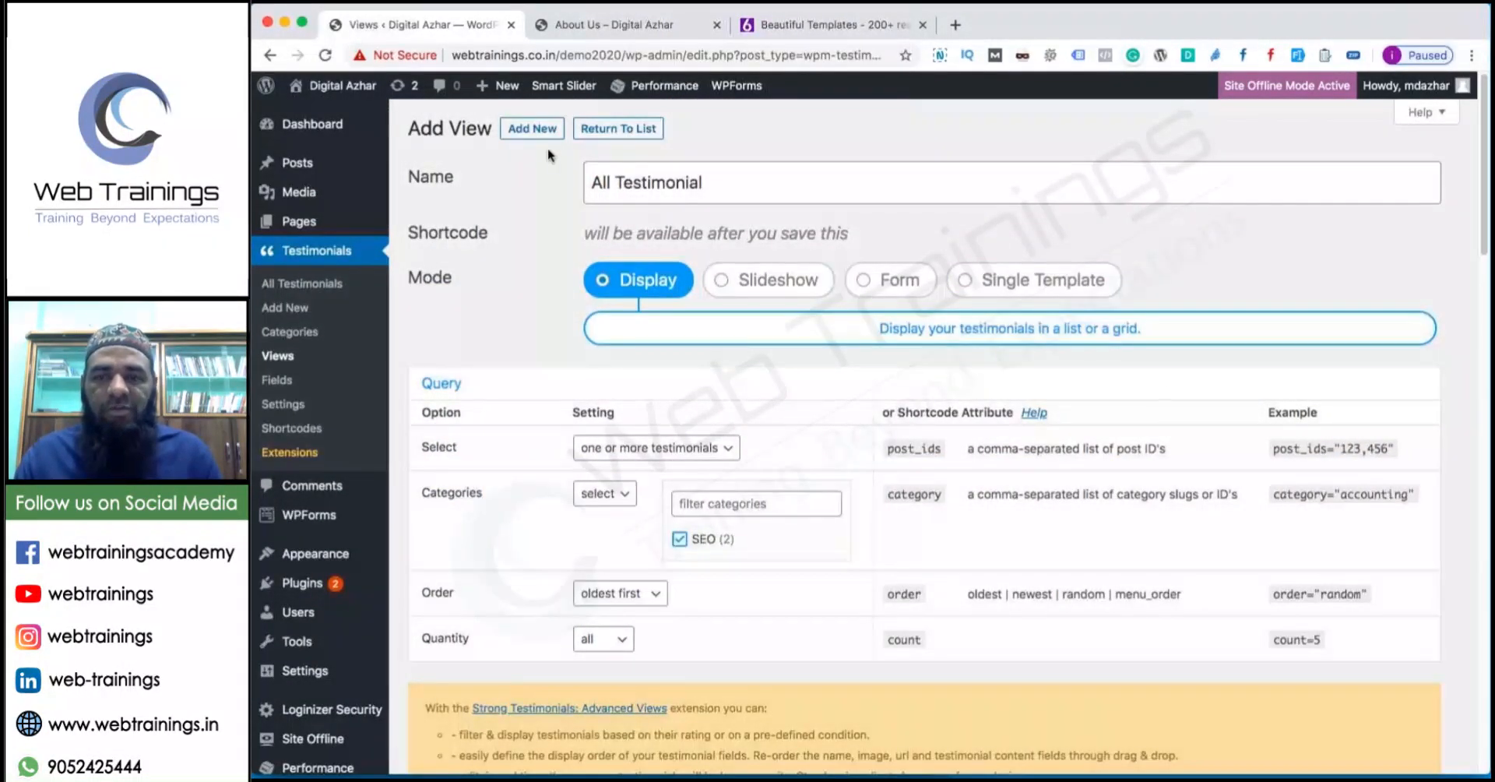
scroll(1168, 391, "down", 20)
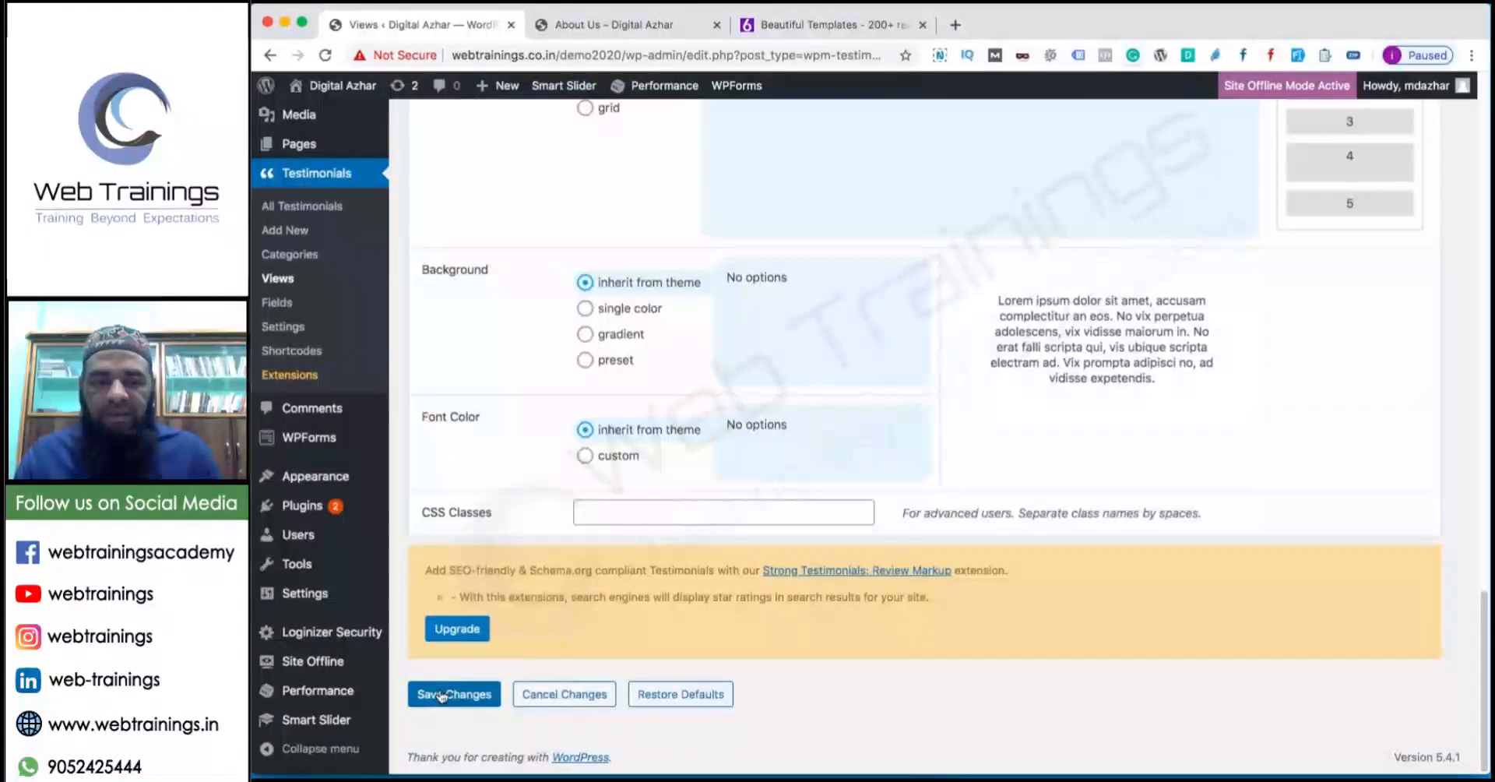
left_click(441, 695)
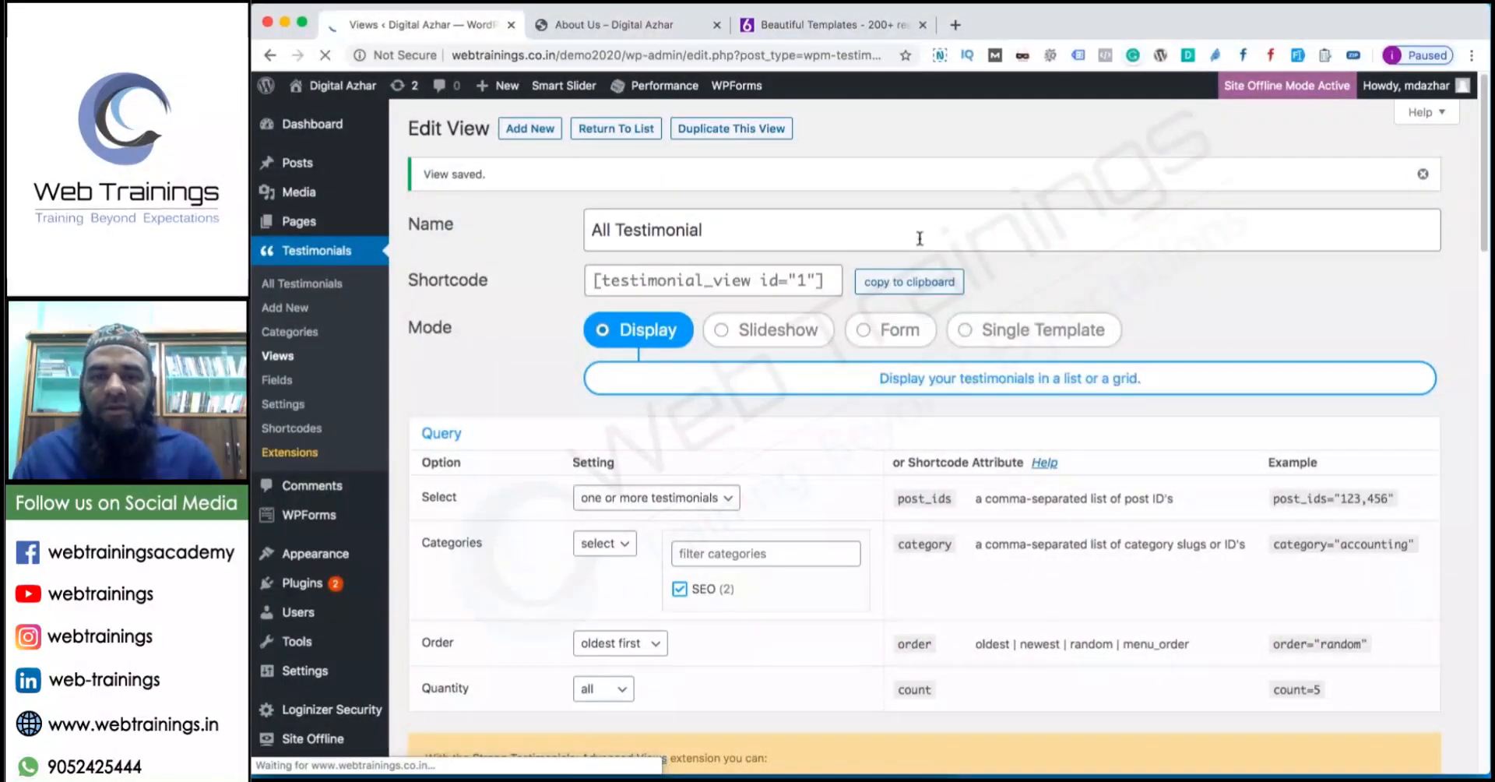
Copy the view's shortcode and open the Testimonials page in the editor.
left_click(909, 281)
left_click(637, 27)
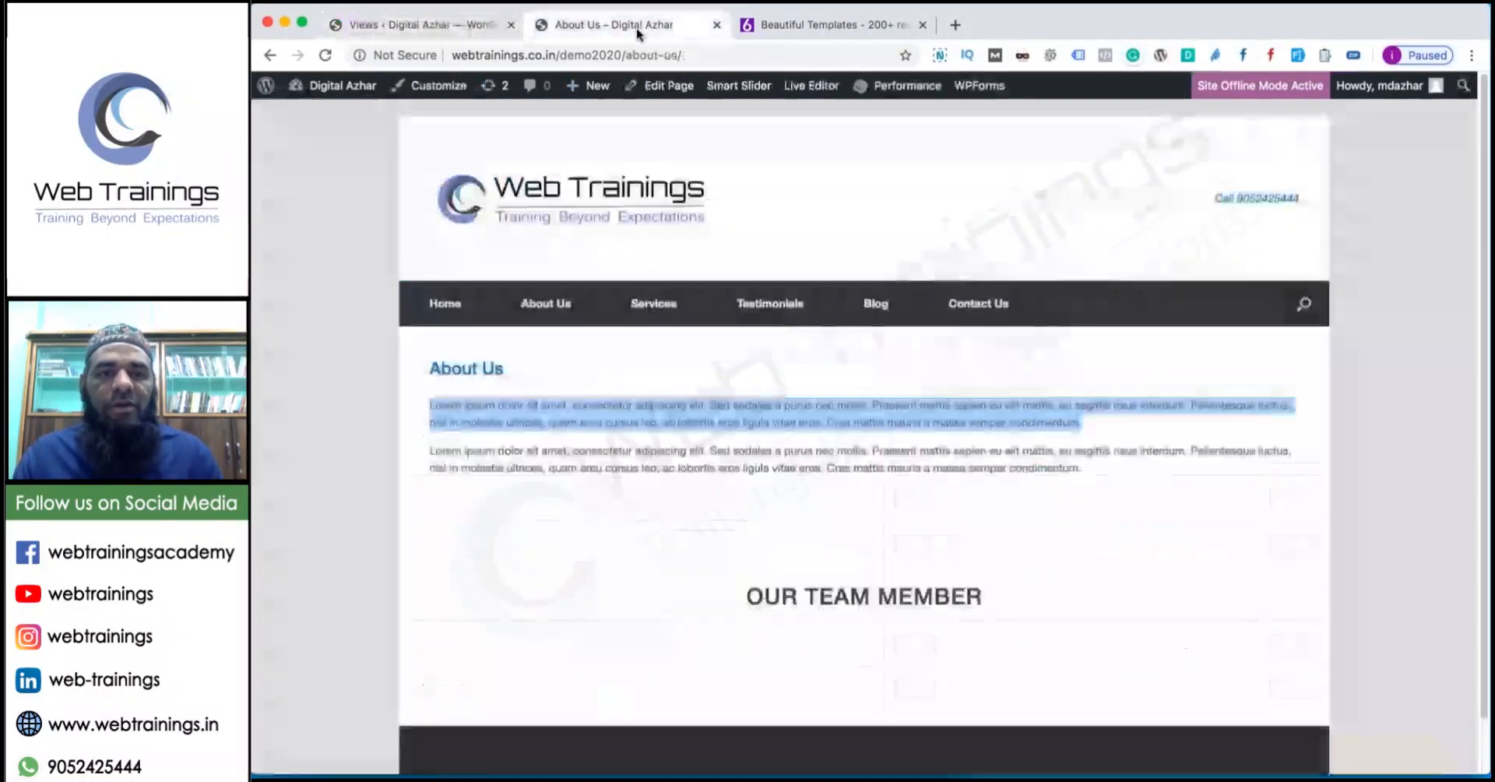
left_click(761, 304)
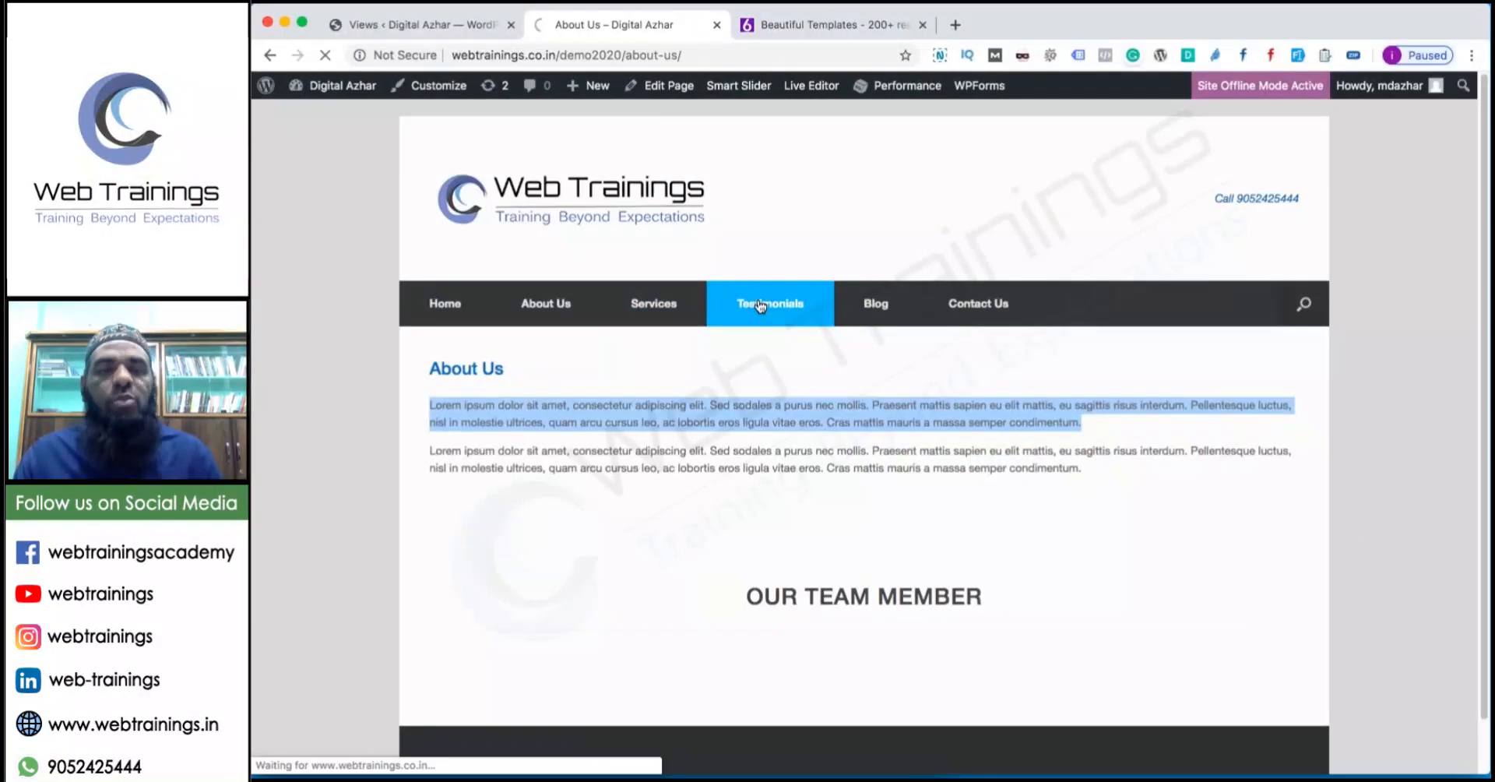
left_click(650, 86)
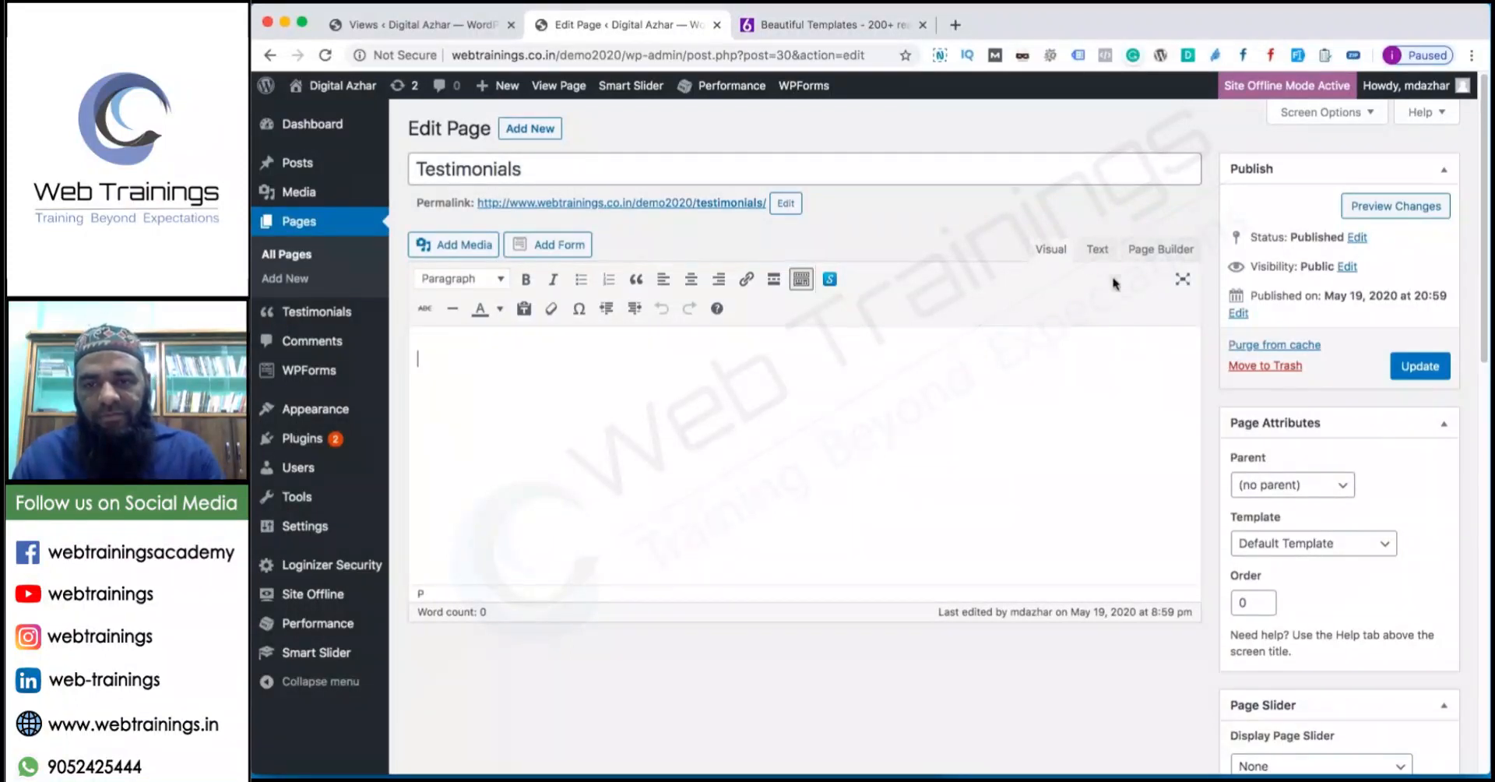
Revert the Testimonials page from Page Builder, paste [testimonial_view id="1"], and update the page.
left_click(1098, 255)
left_click(1052, 252)
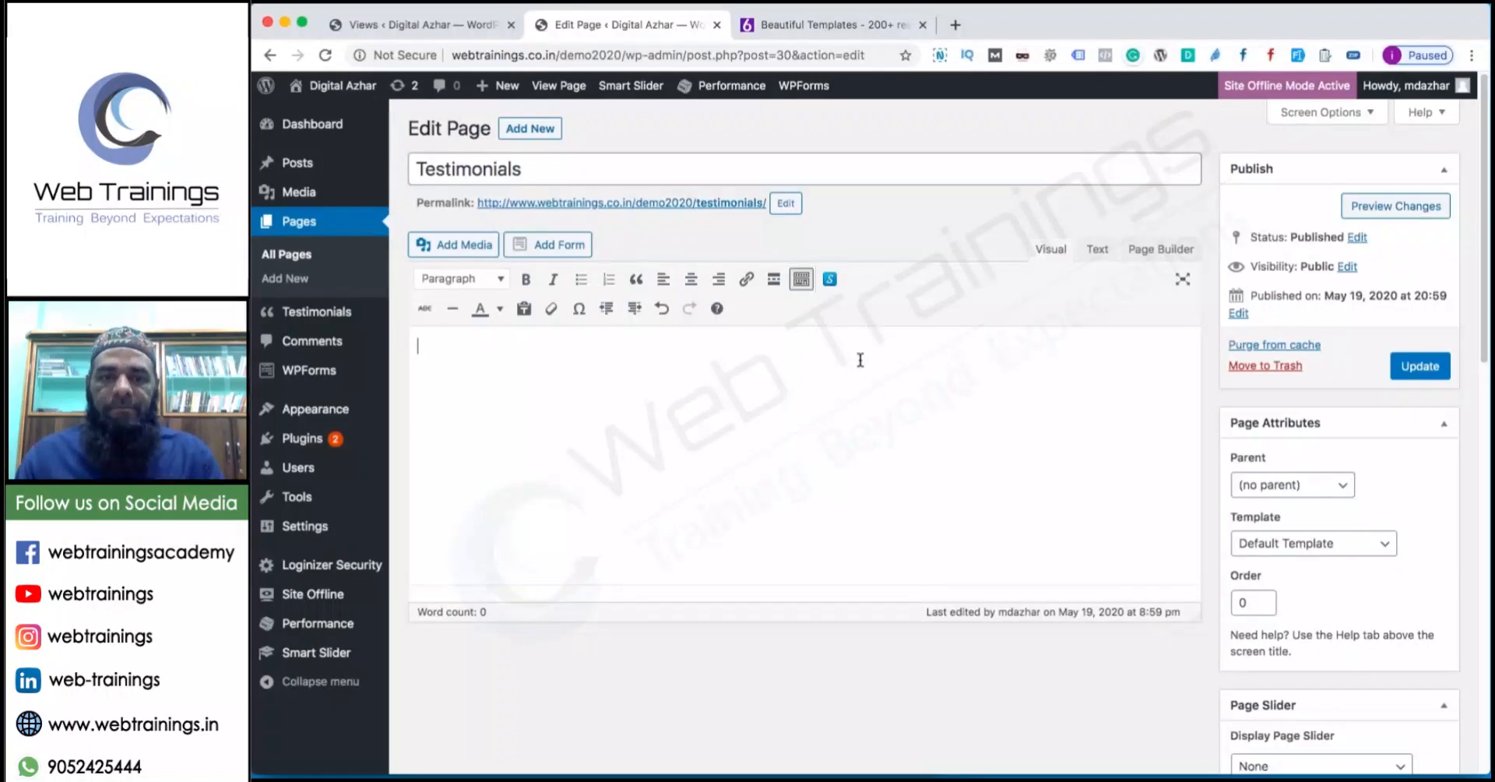
left_click(1160, 249)
left_click(1151, 248)
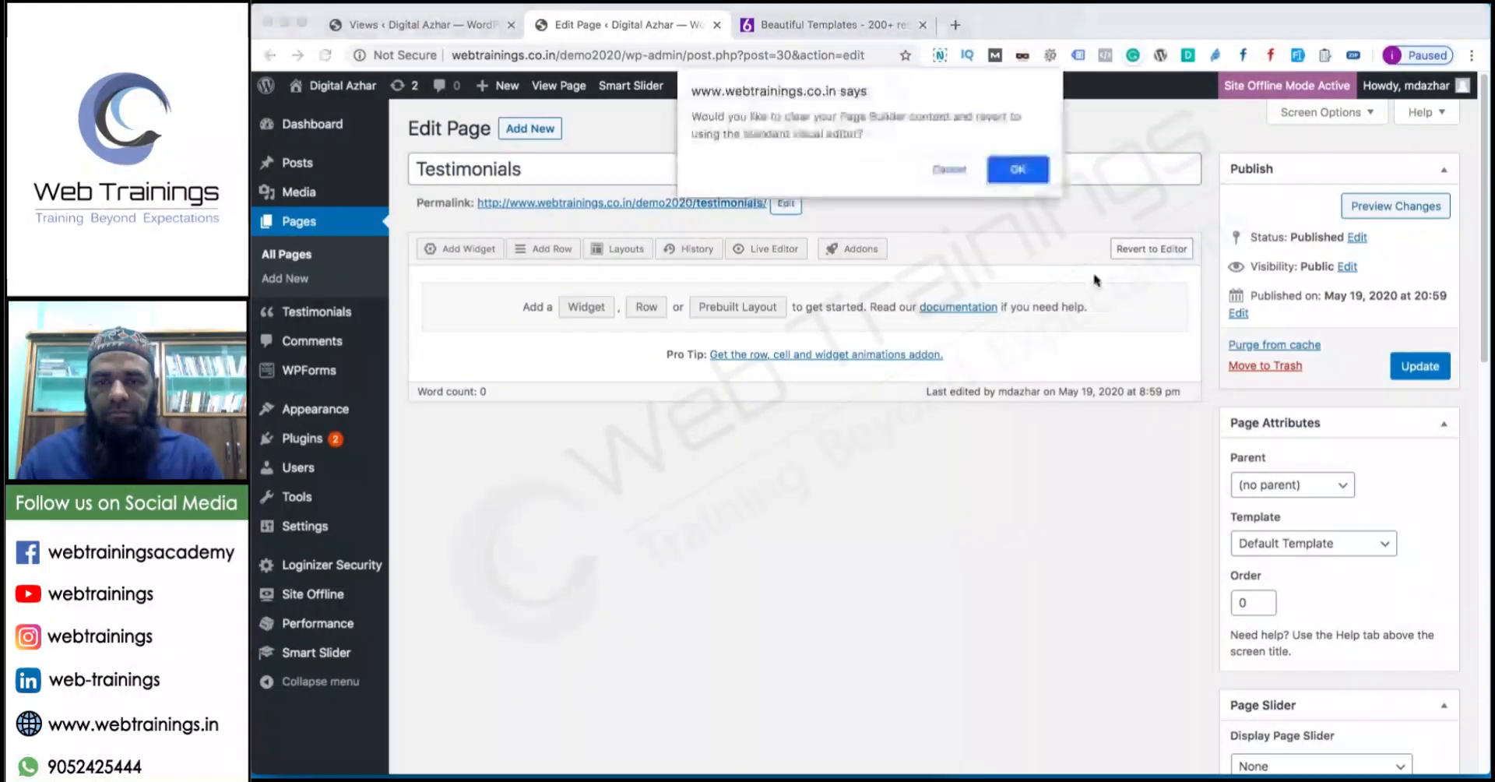
left_click(1018, 170)
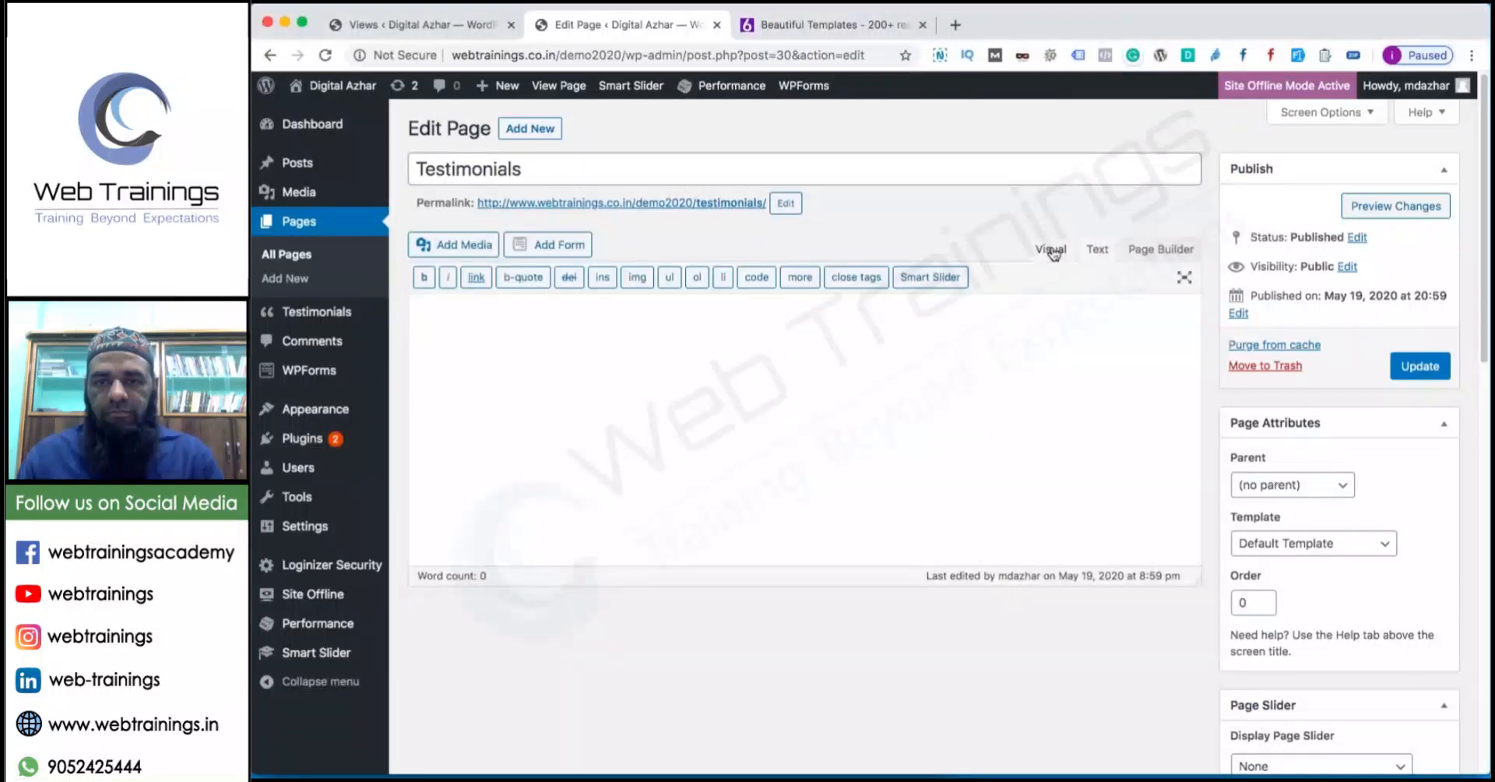
left_click(1050, 249)
type("[testimonial_view id=\"1\"]")
key("ctrl+a")
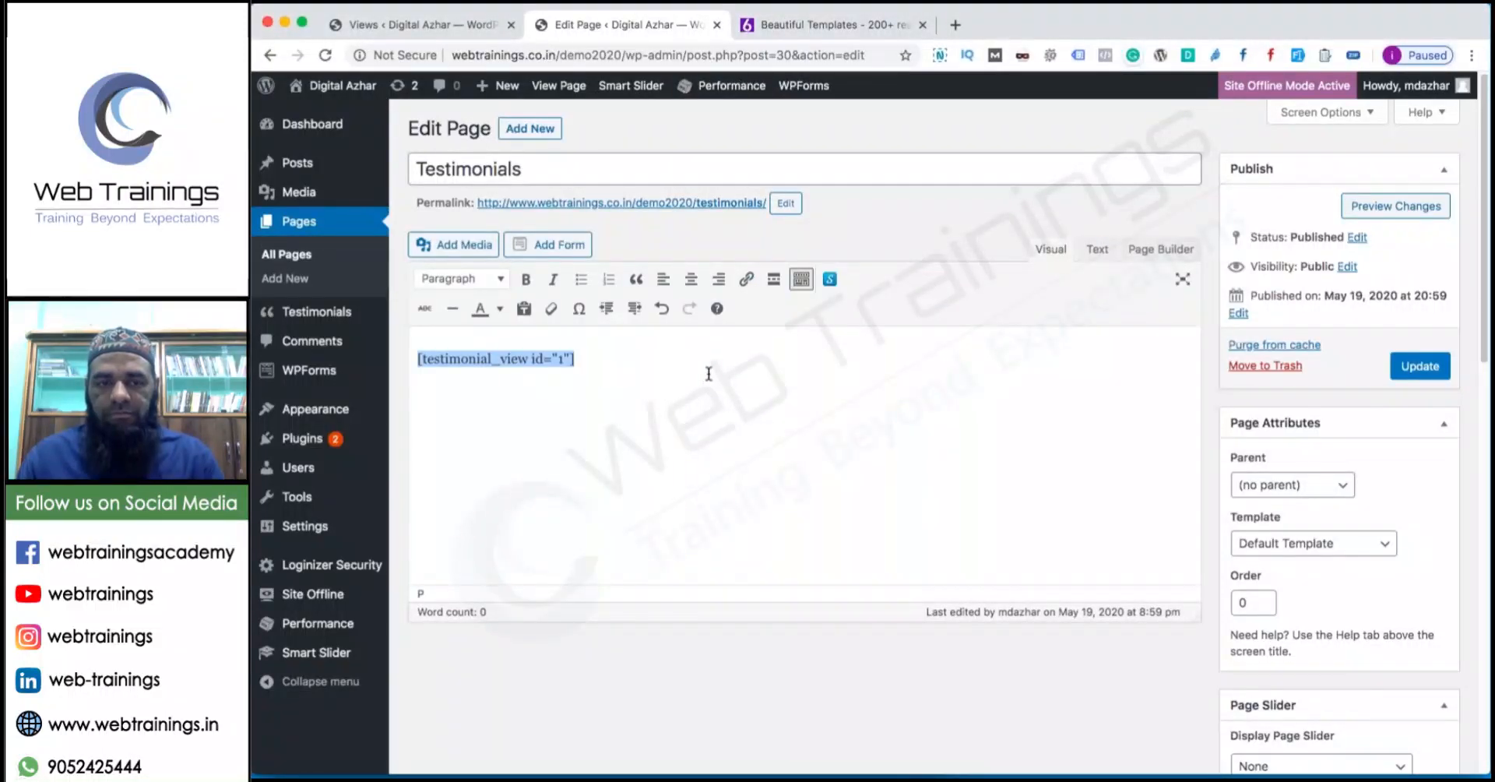
left_click(1419, 366)
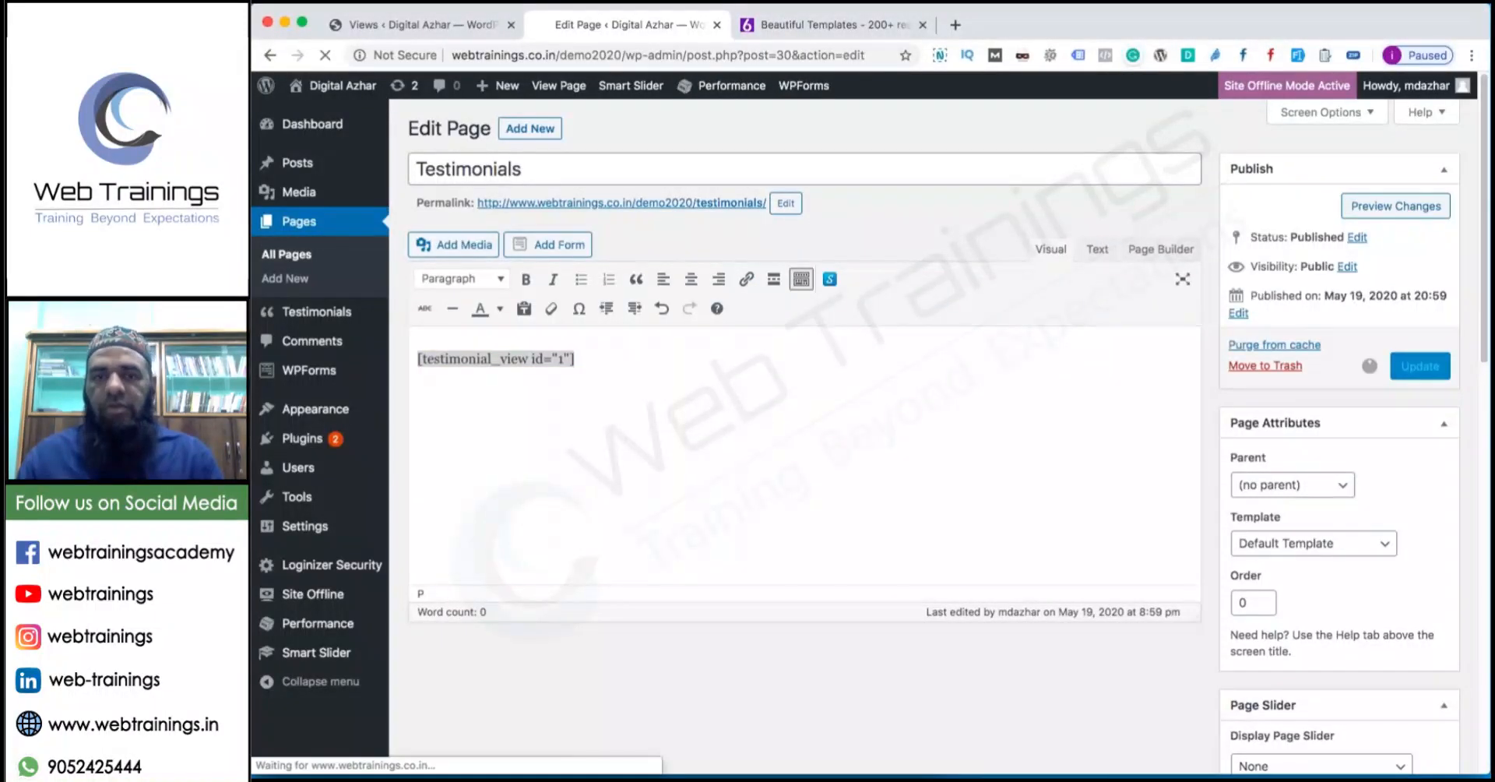
View the live Testimonials page showing both SEO testimonials, then return to the view.
left_click(573, 88)
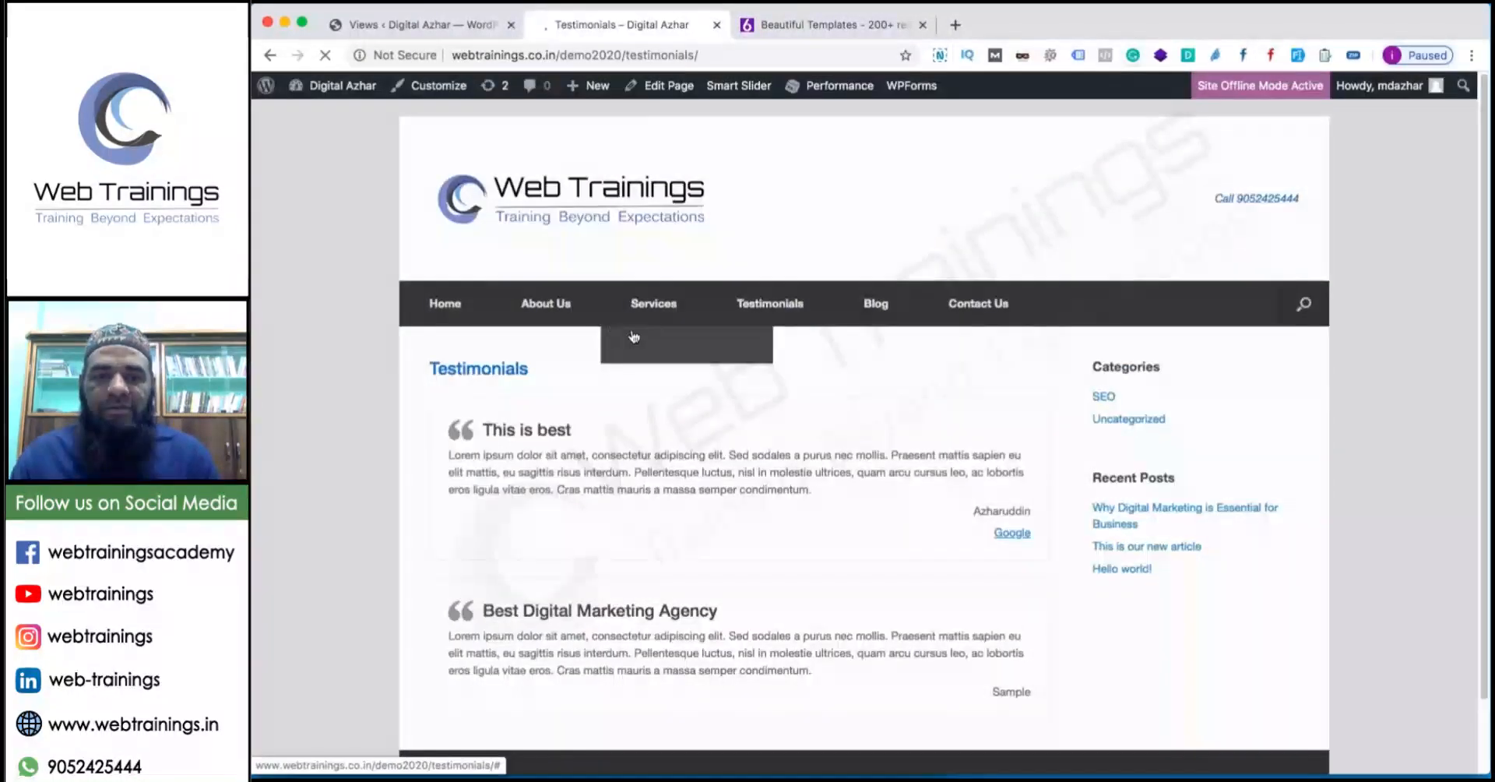
scroll(482, 353, "down", 2)
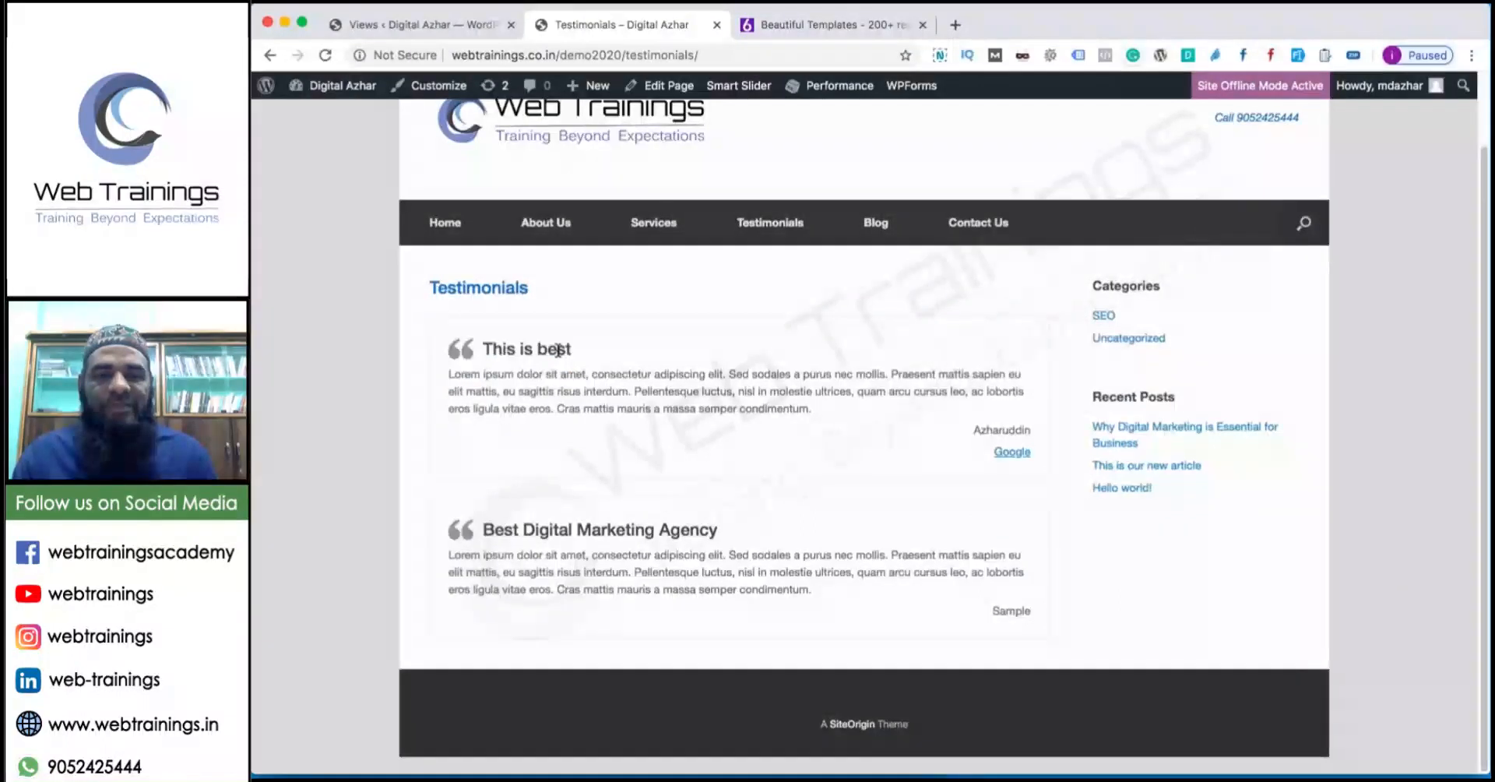
left_click(436, 25)
Delete the Testimonials text widget beside Watch Demo in the home page layout.
mouse_move(315, 553)
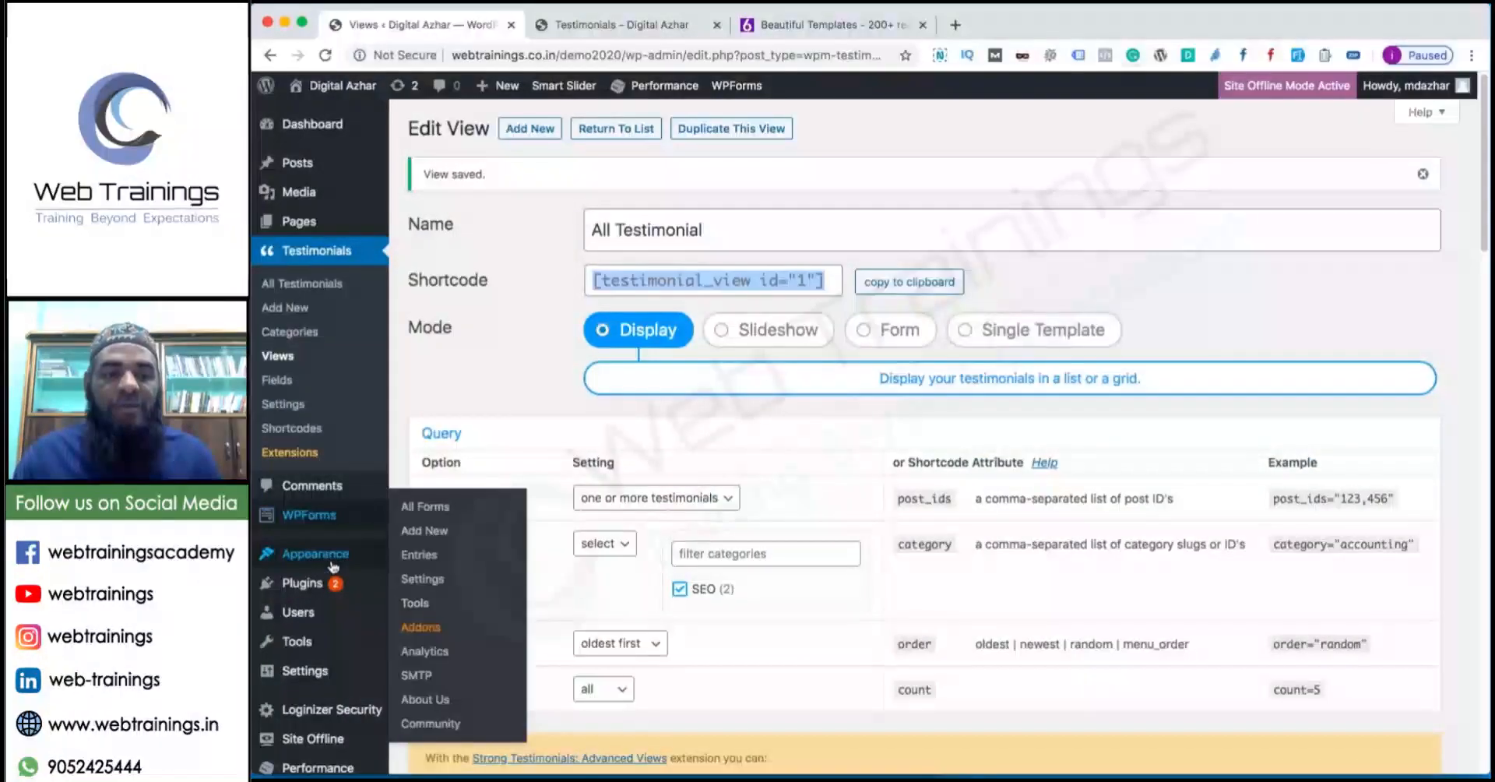
left_click(448, 654)
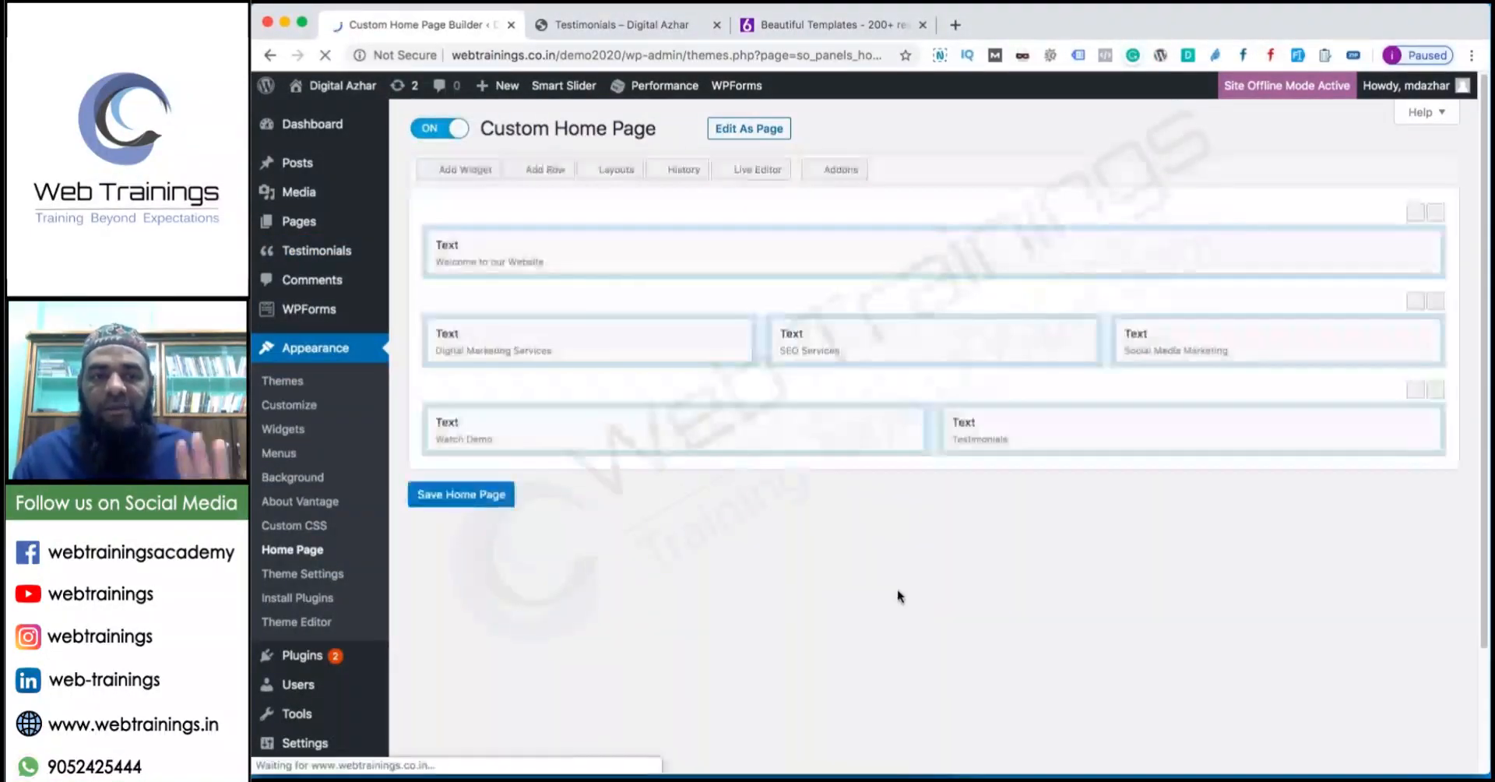
scroll(1220, 301, "down", 3)
mouse_move(1363, 278)
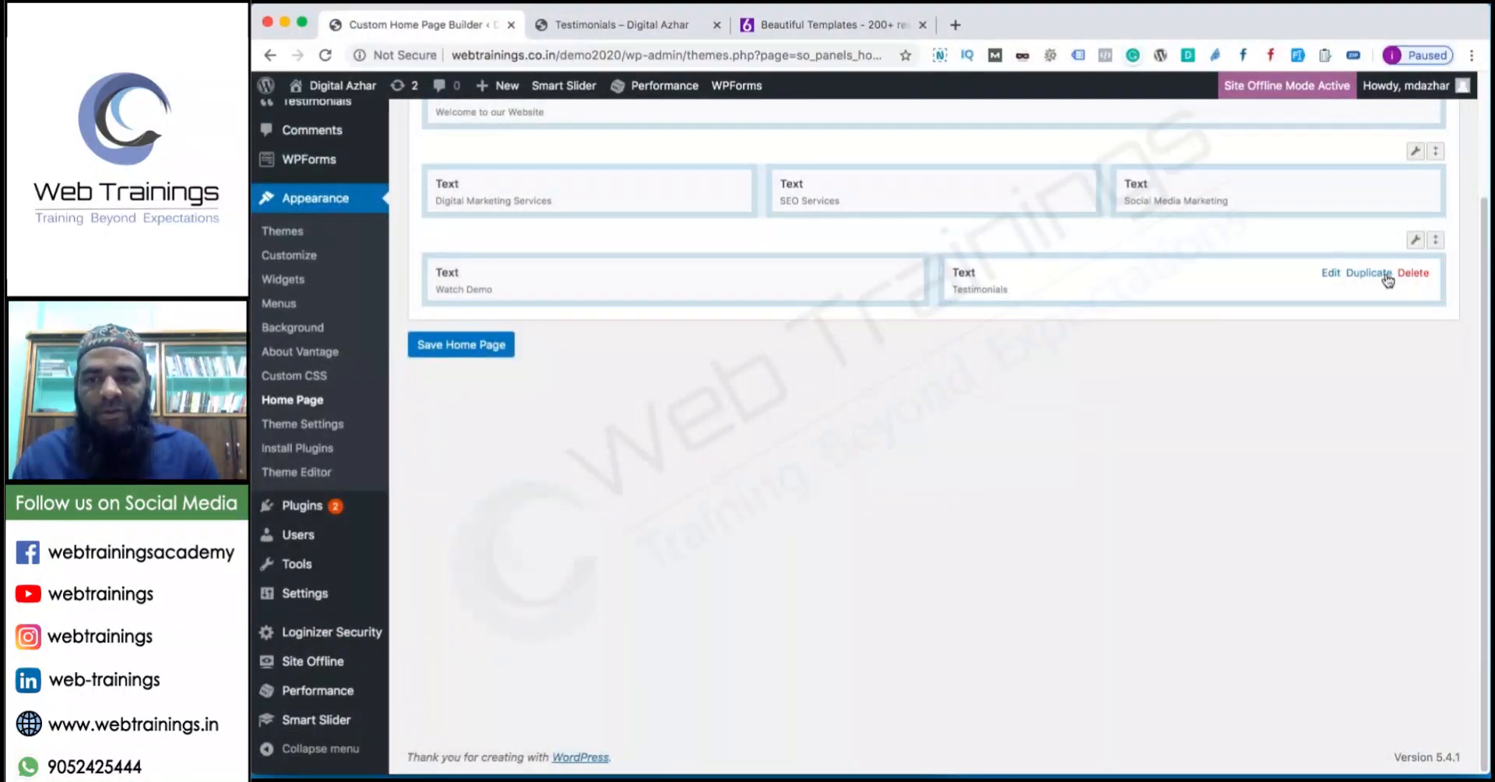
left_click(1412, 274)
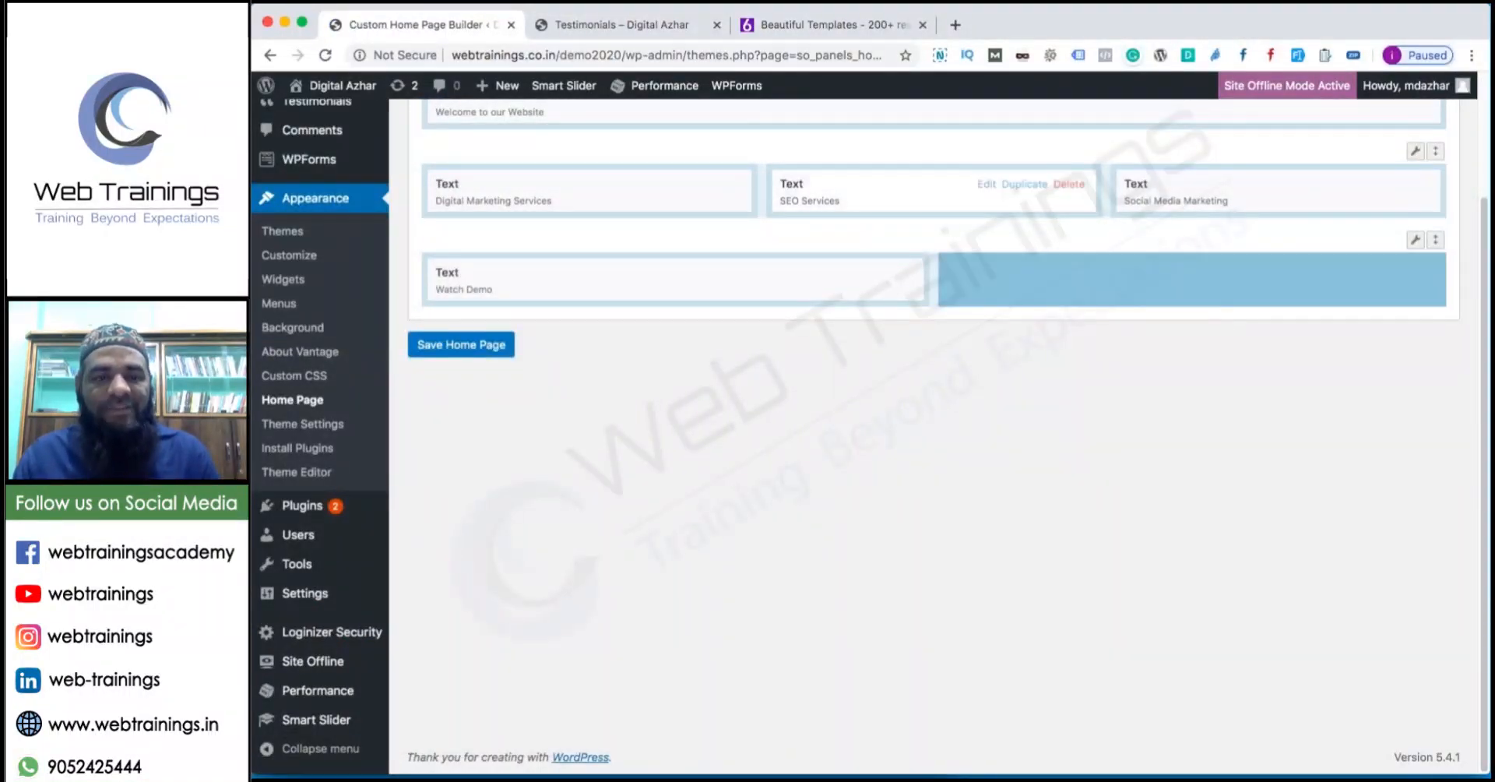
Go to the Testimonials Views list in the admin sidebar.
scroll(285, 195, "up", 3)
mouse_move(324, 256)
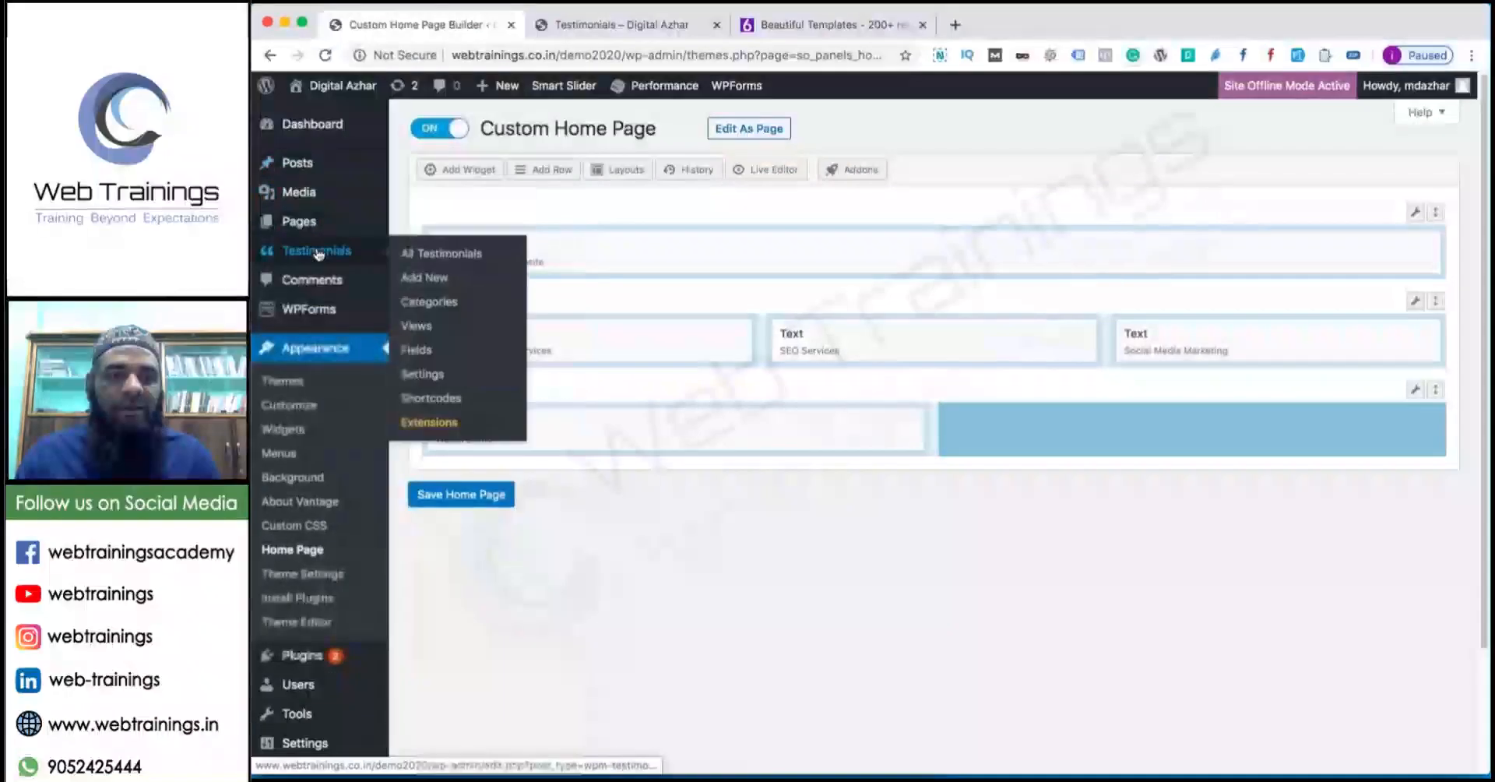
left_click(422, 330)
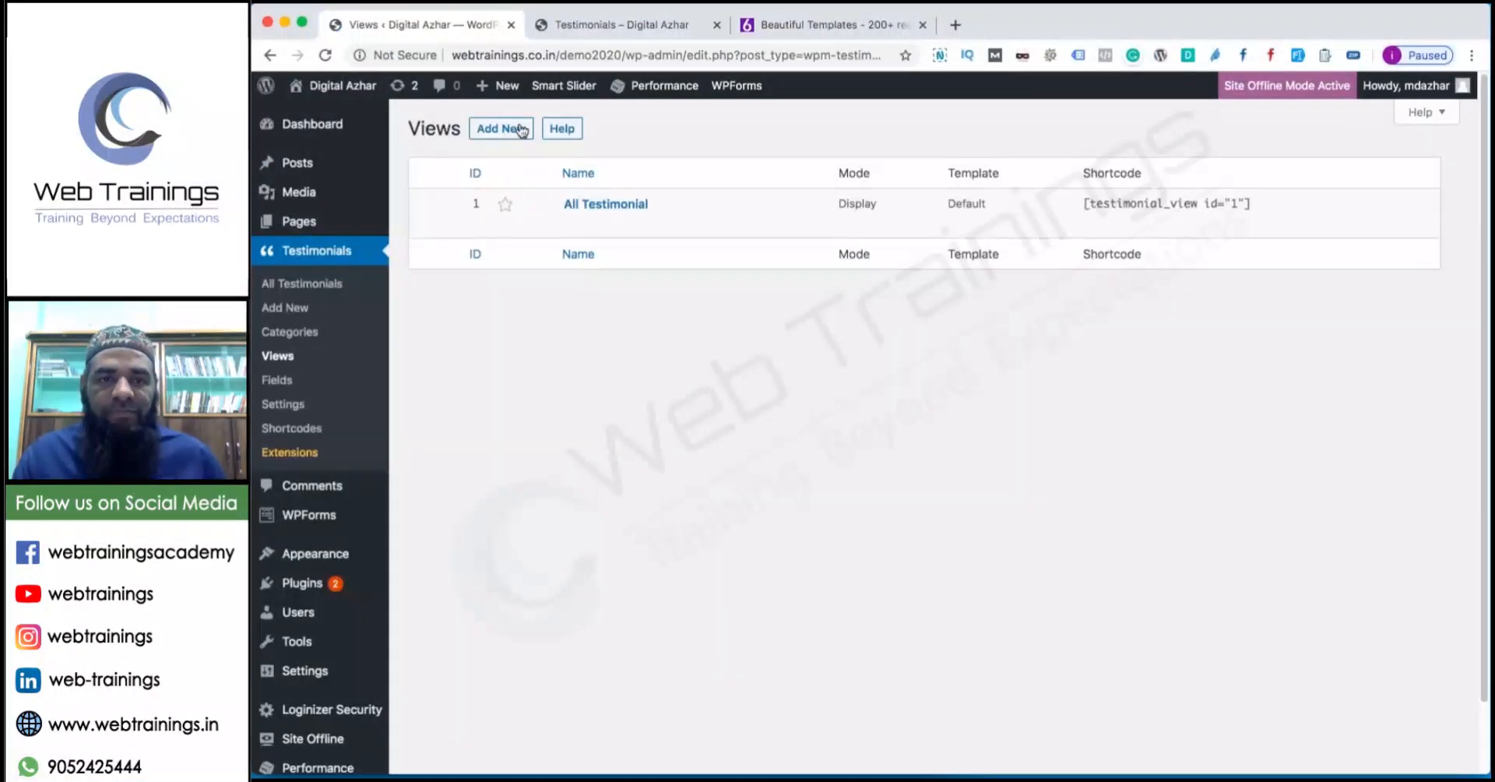
Start a new view named 'Homepage' in Slideshow mode, limited to the SEO category.
left_click(520, 131)
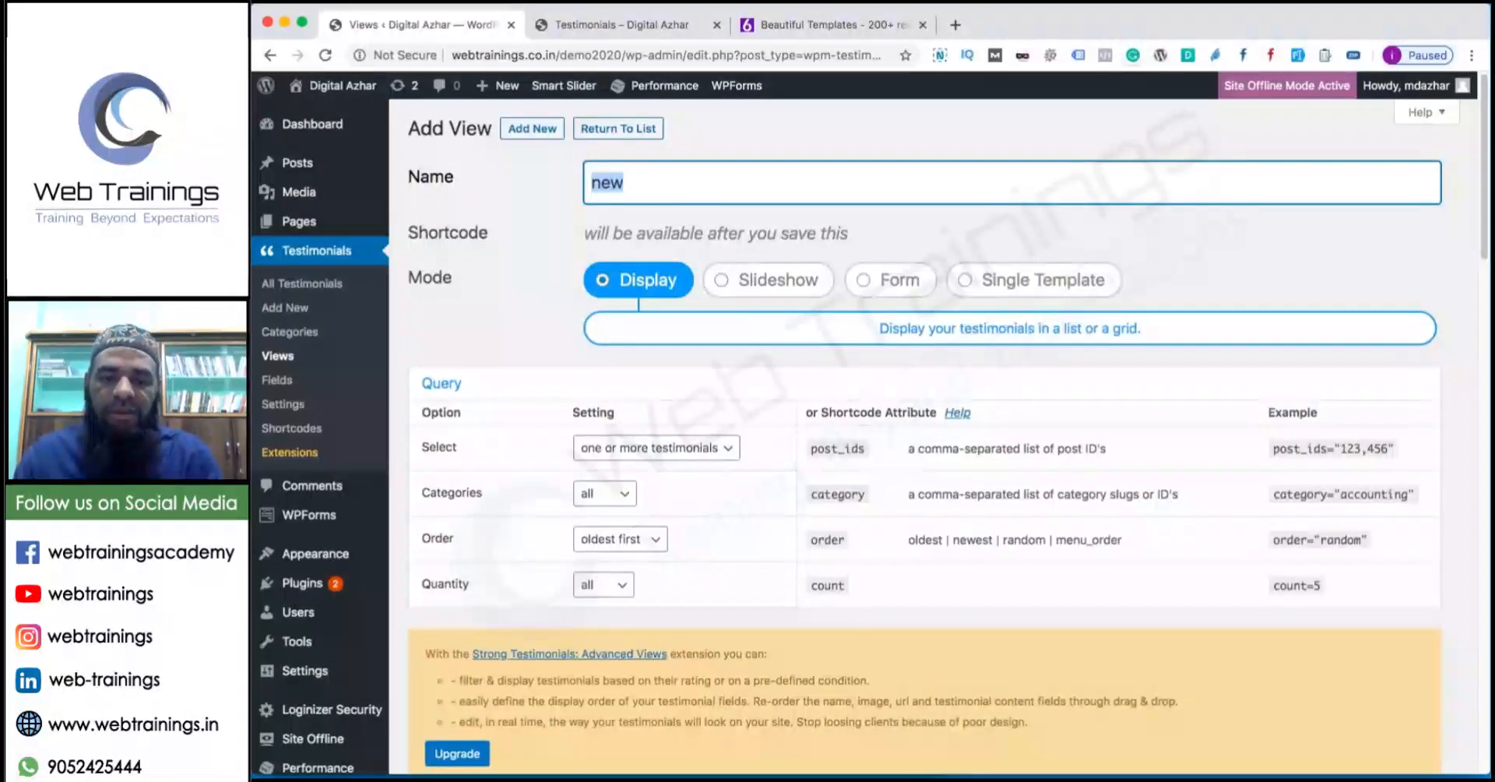
type("Homepage")
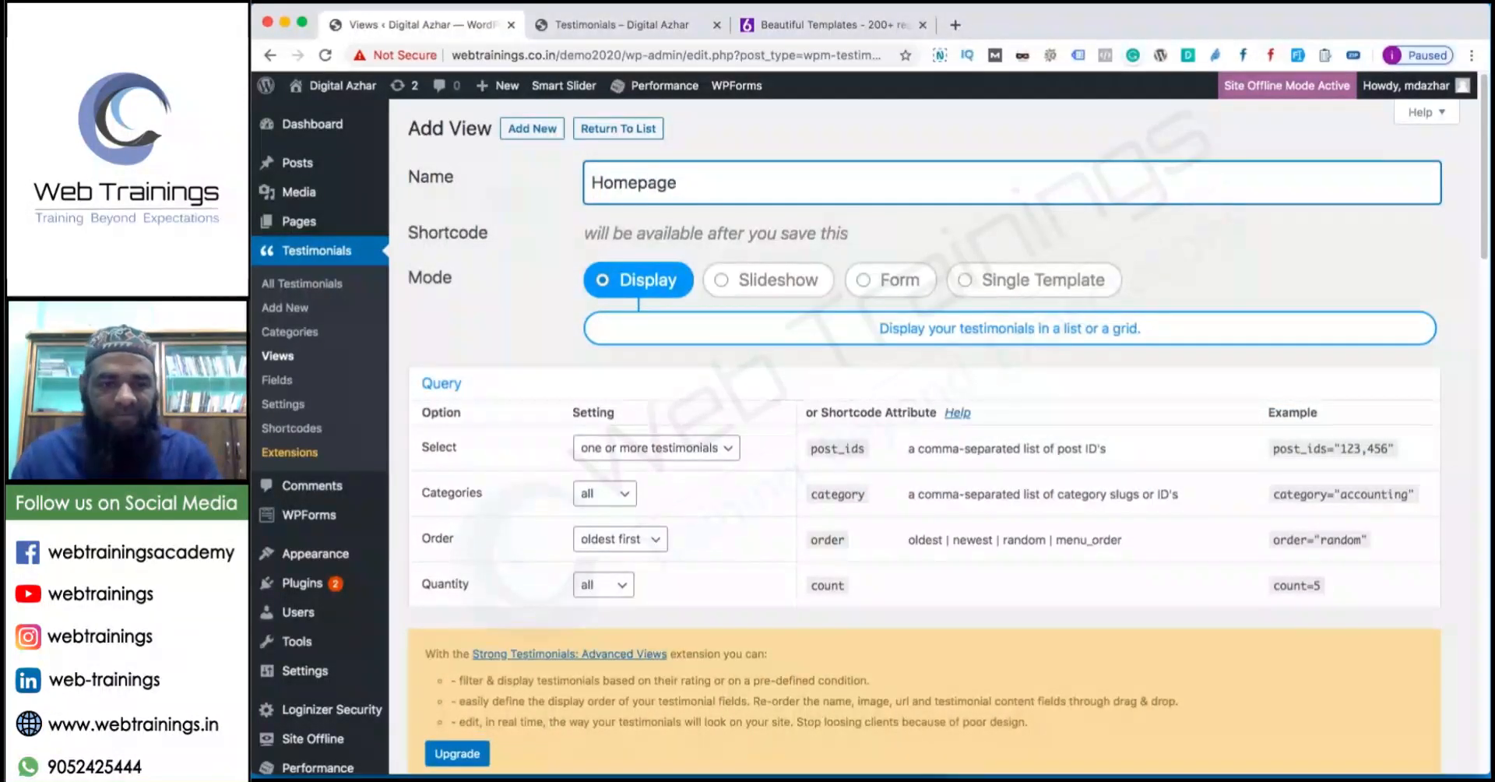
left_click(762, 284)
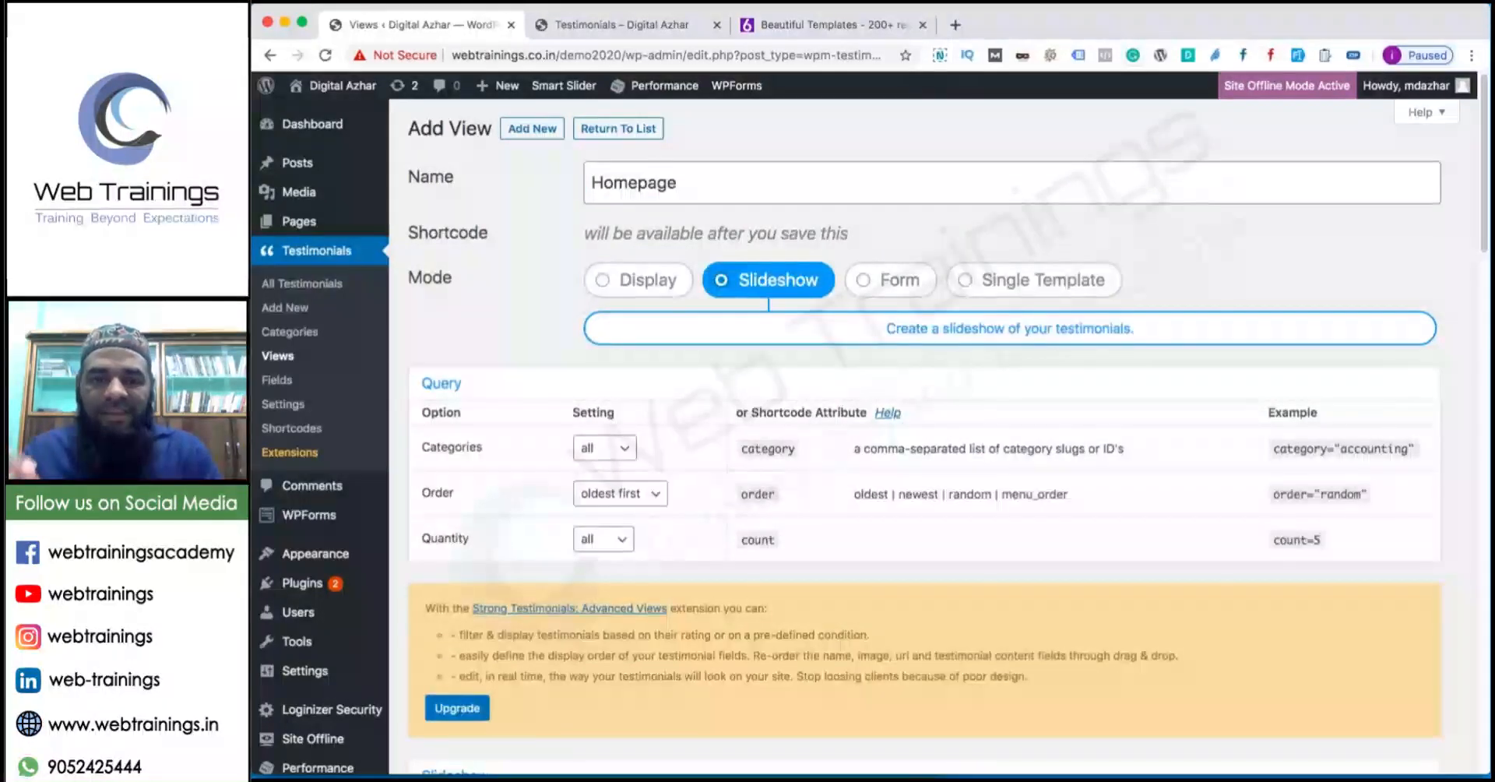
left_click(622, 448)
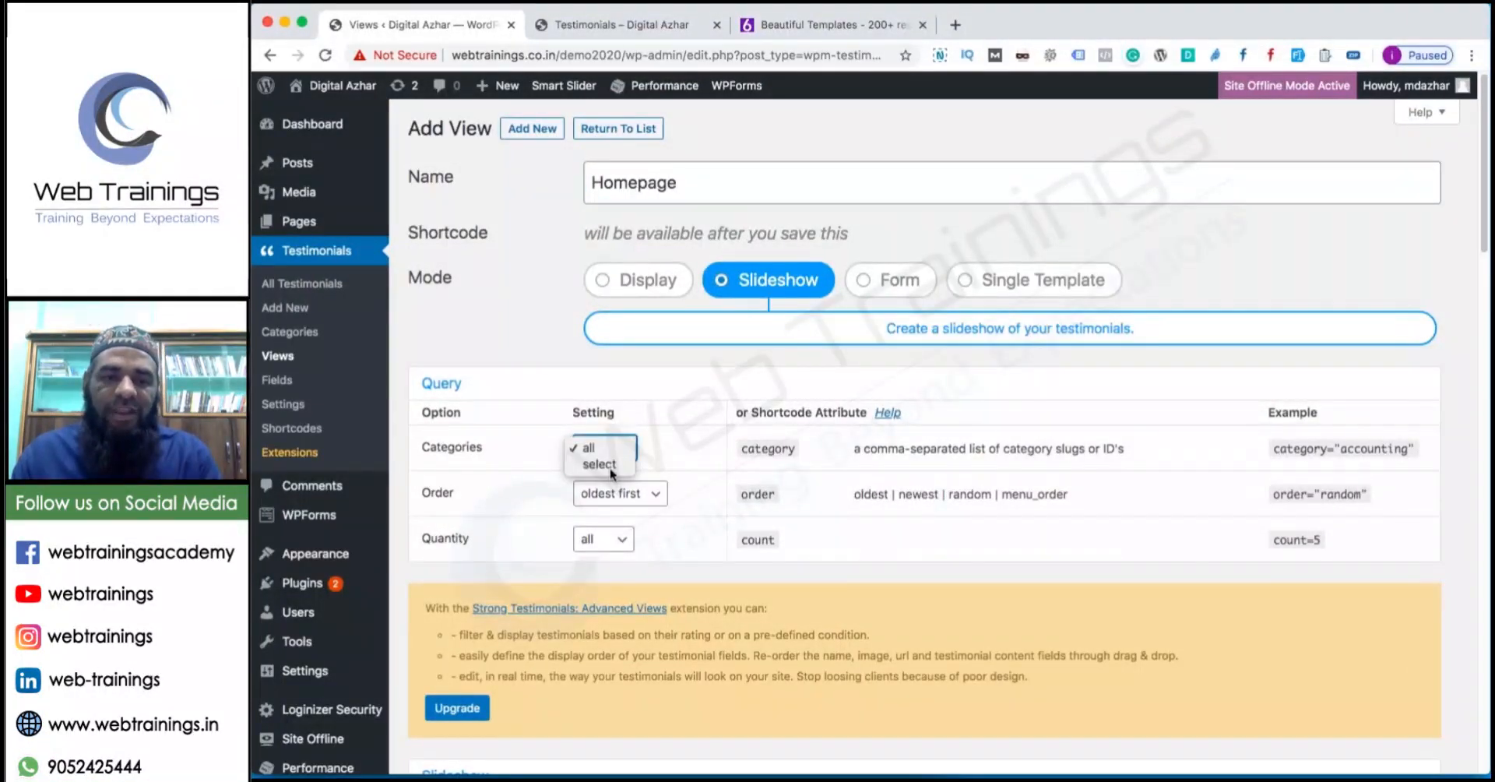
left_click(609, 466)
left_click(674, 494)
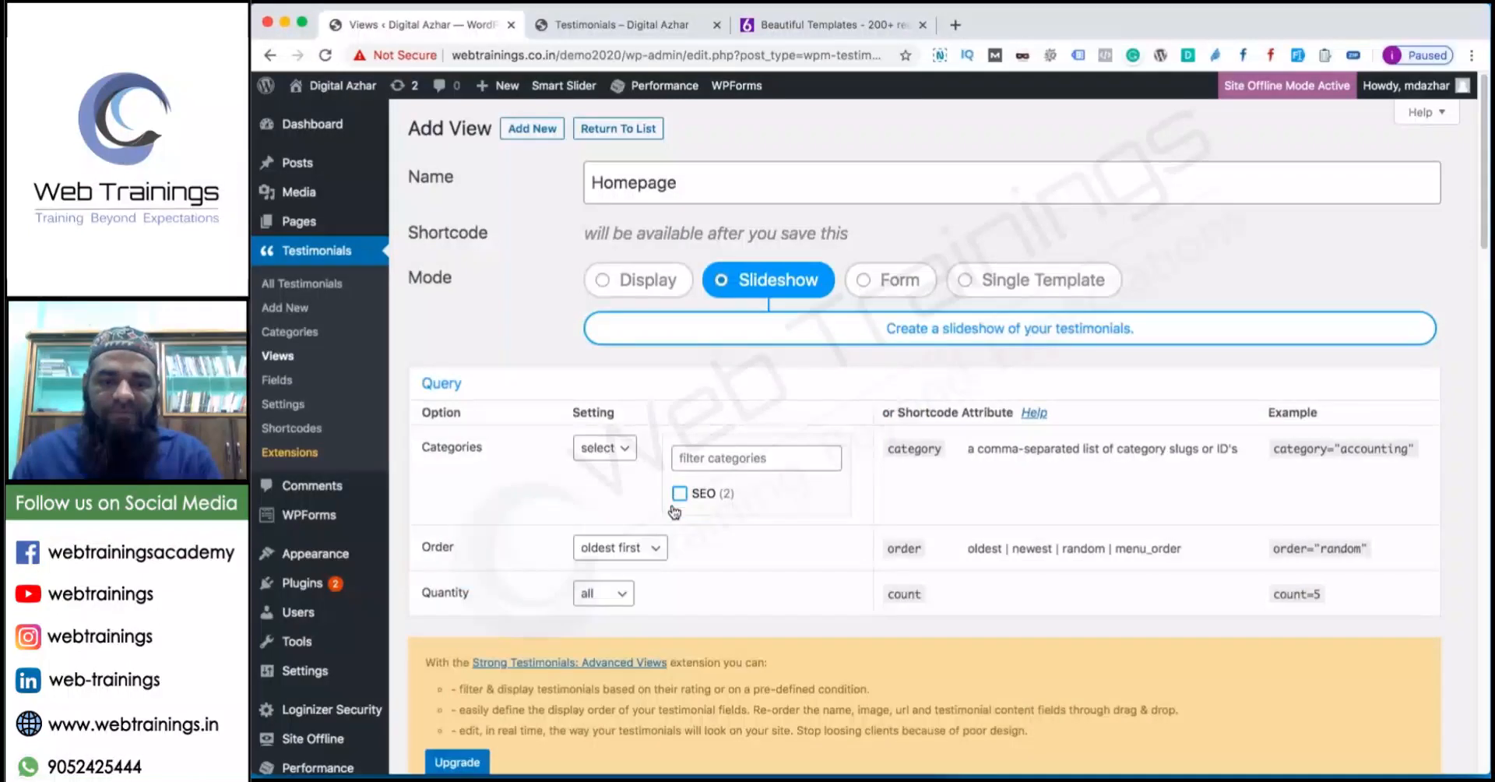
Set the view's Quantity to a count of 2 testimonials.
left_click(604, 593)
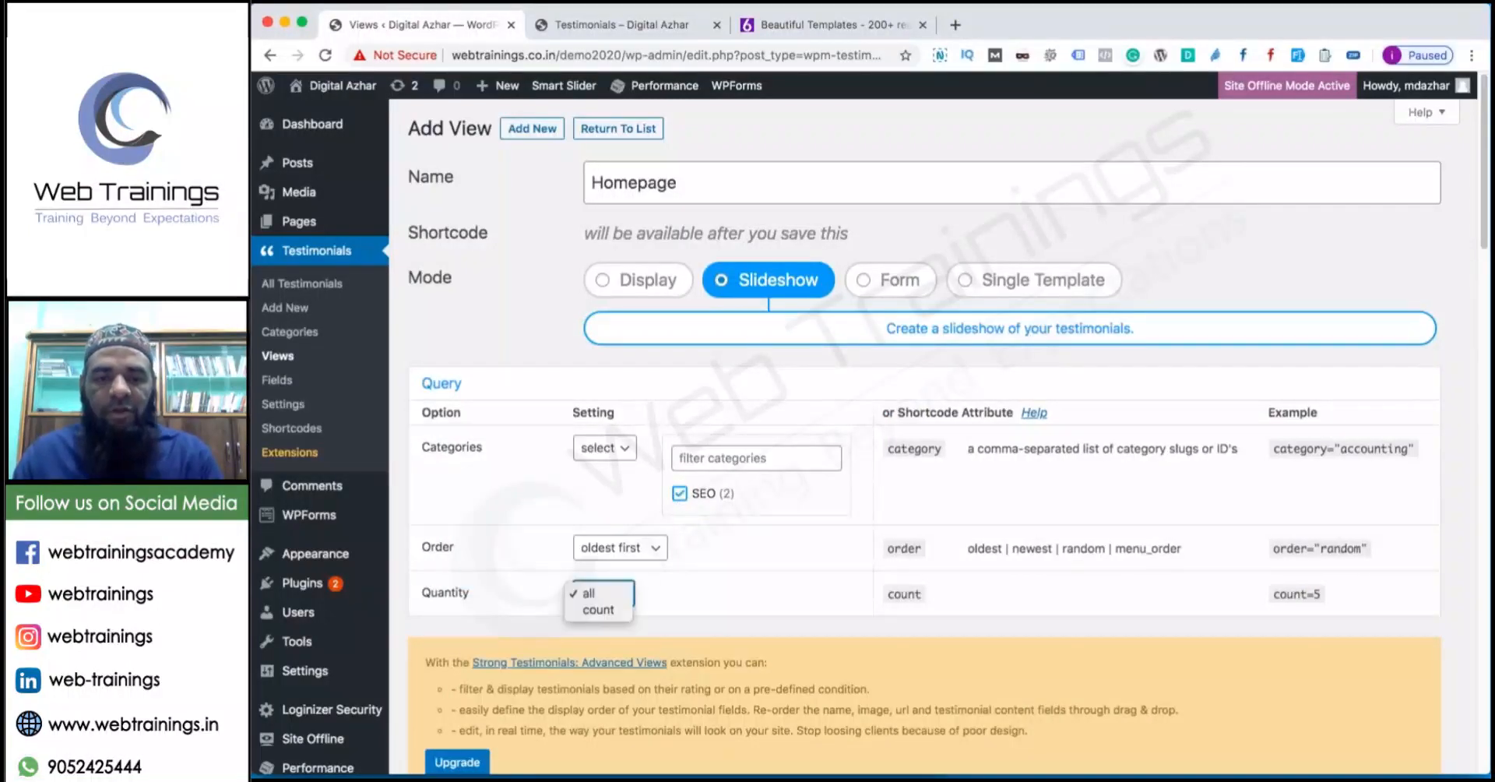
left_click(596, 609)
double_click(656, 595)
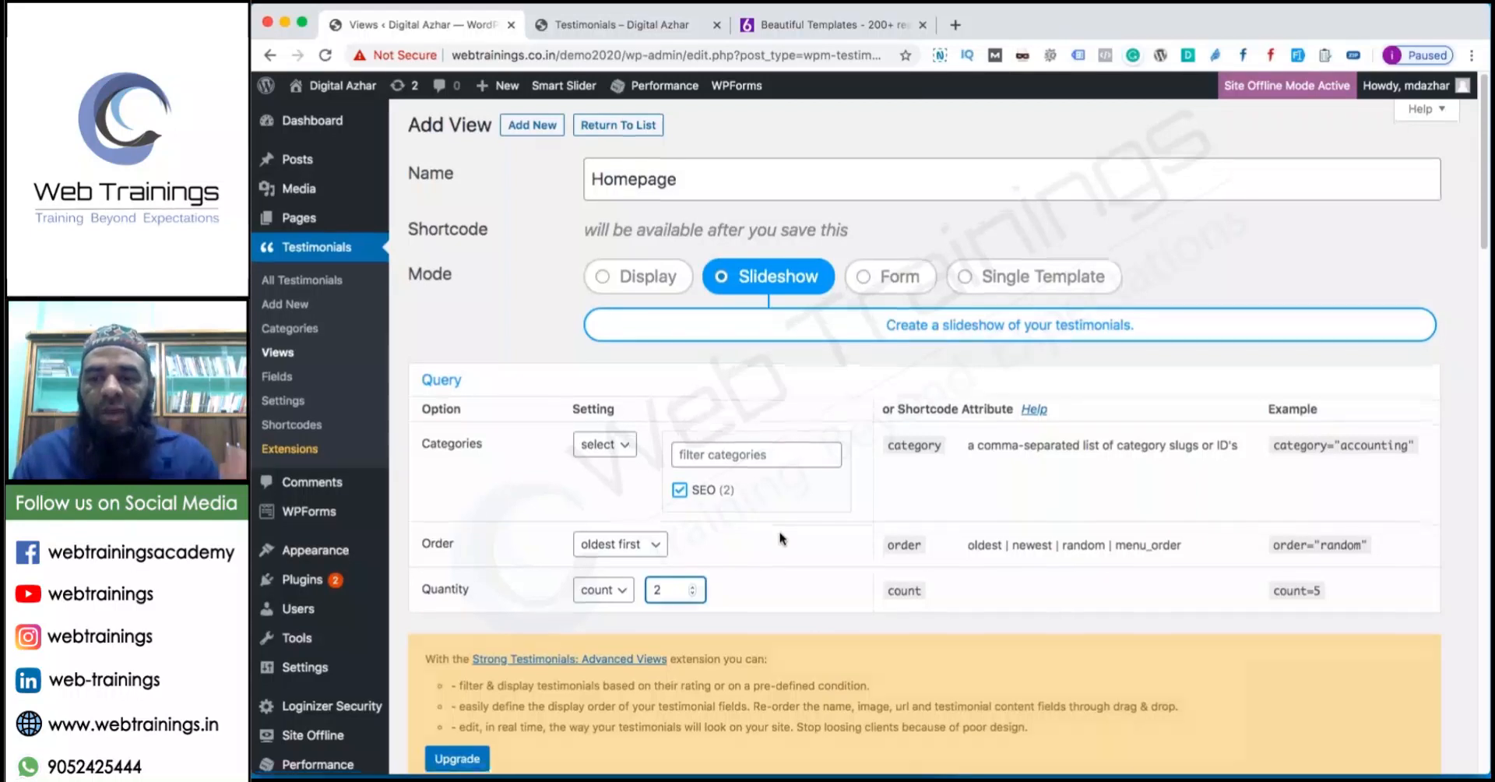
scroll(483, 724, "down", 1)
left_click(456, 734)
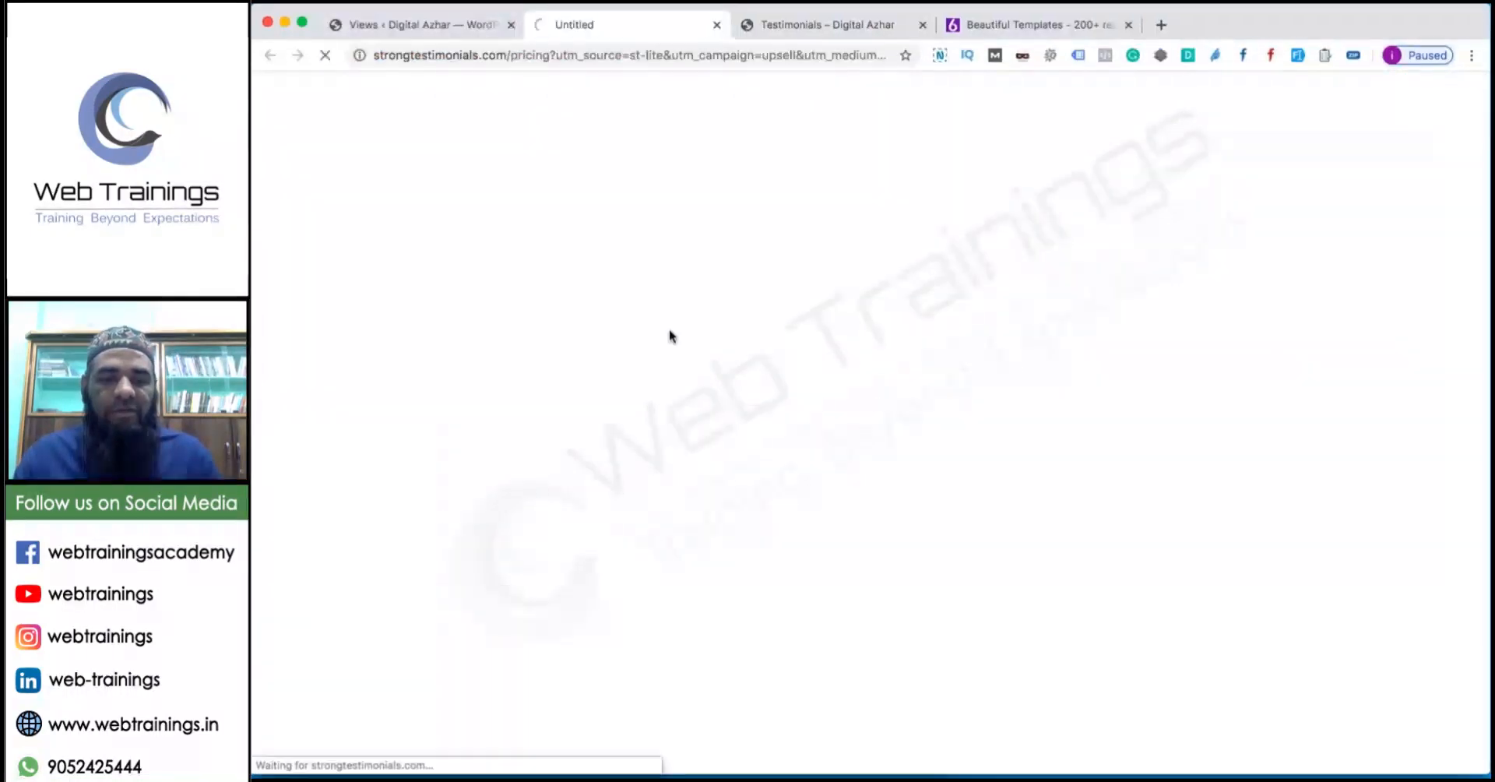
key("super+w")
Keep the image position on the left and save the Homepage view.
scroll(658, 358, "down", 5)
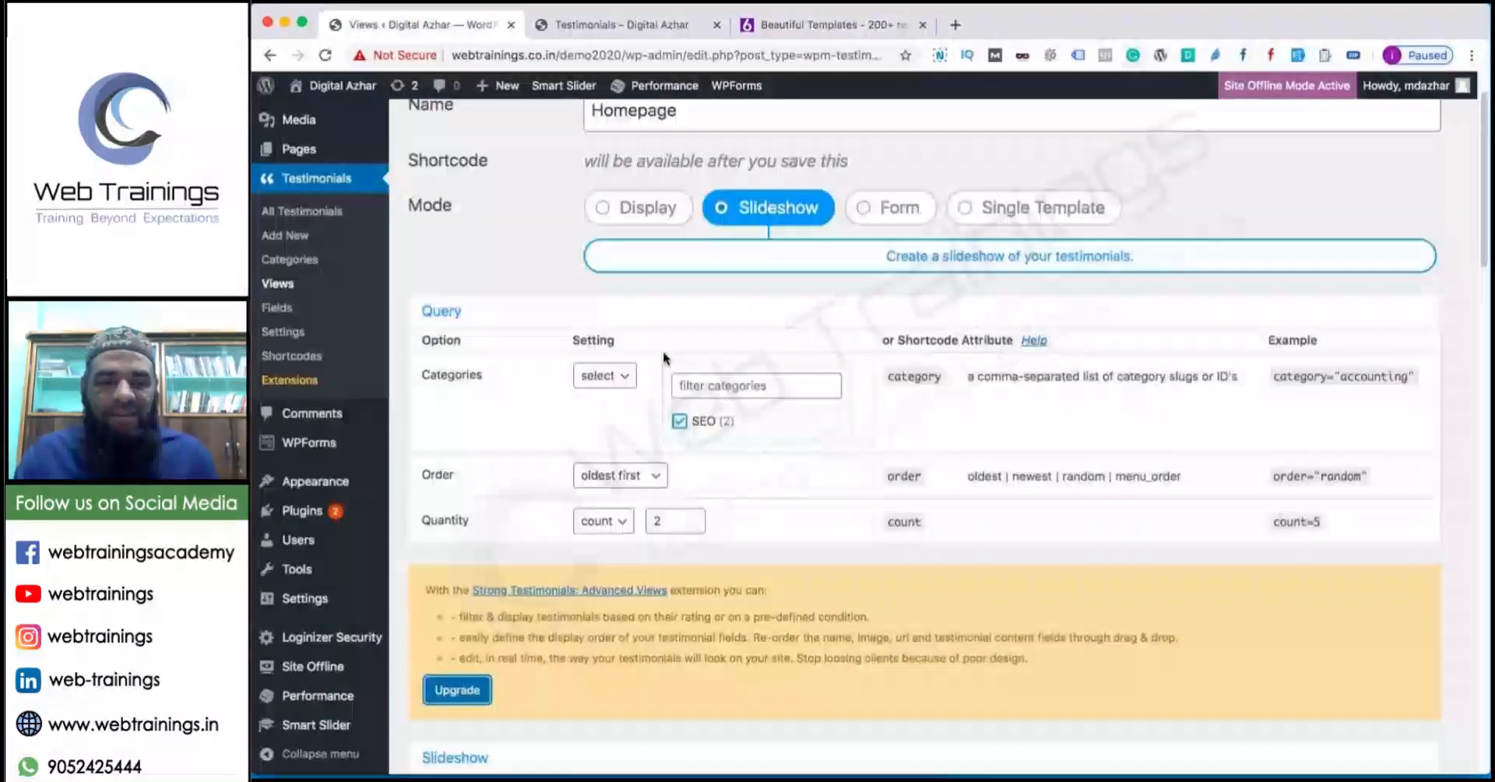
scroll(642, 346, "down", 2)
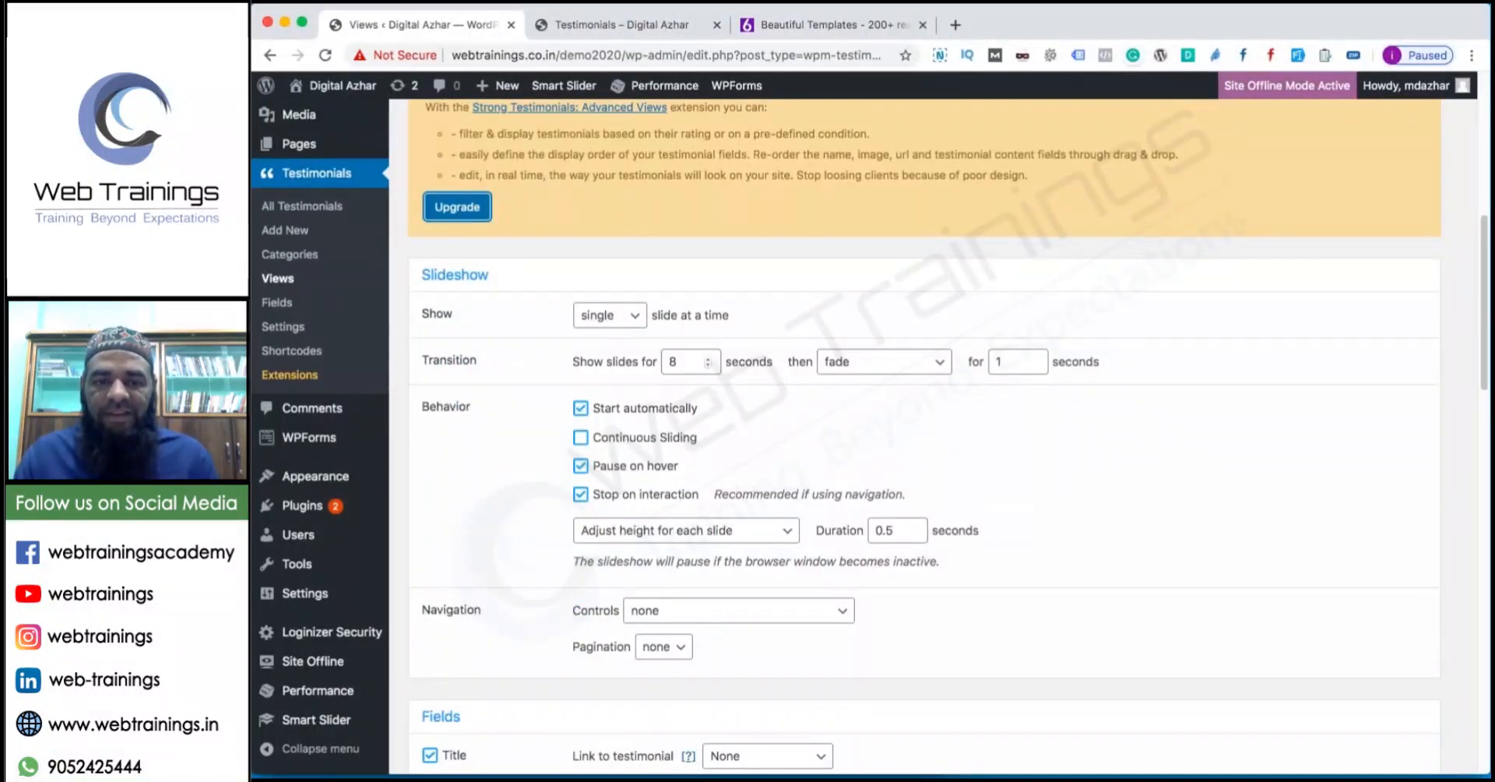
scroll(708, 366, "down", 10)
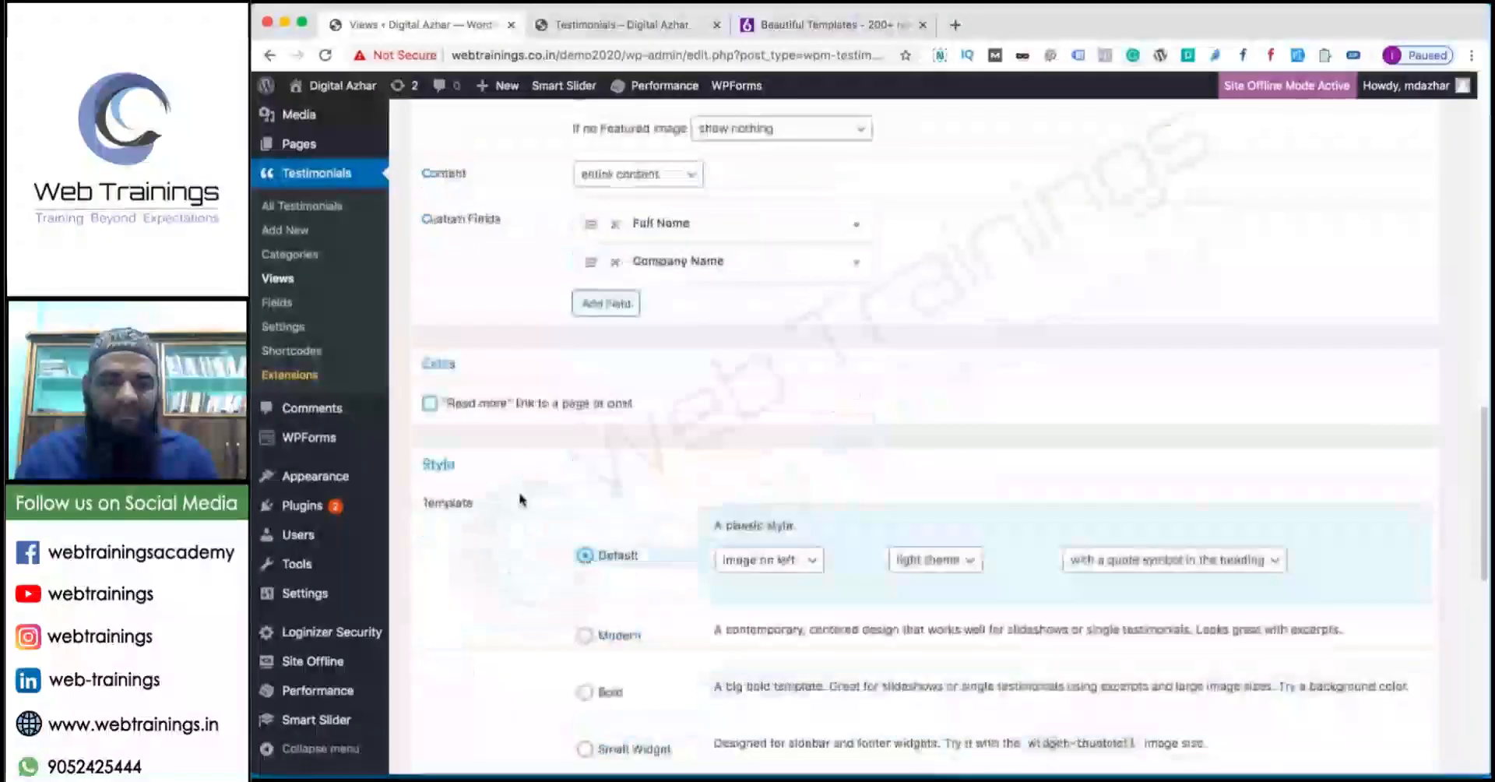
scroll(503, 503, "down", 7)
scroll(644, 485, "up", 8)
scroll(701, 389, "down", 4)
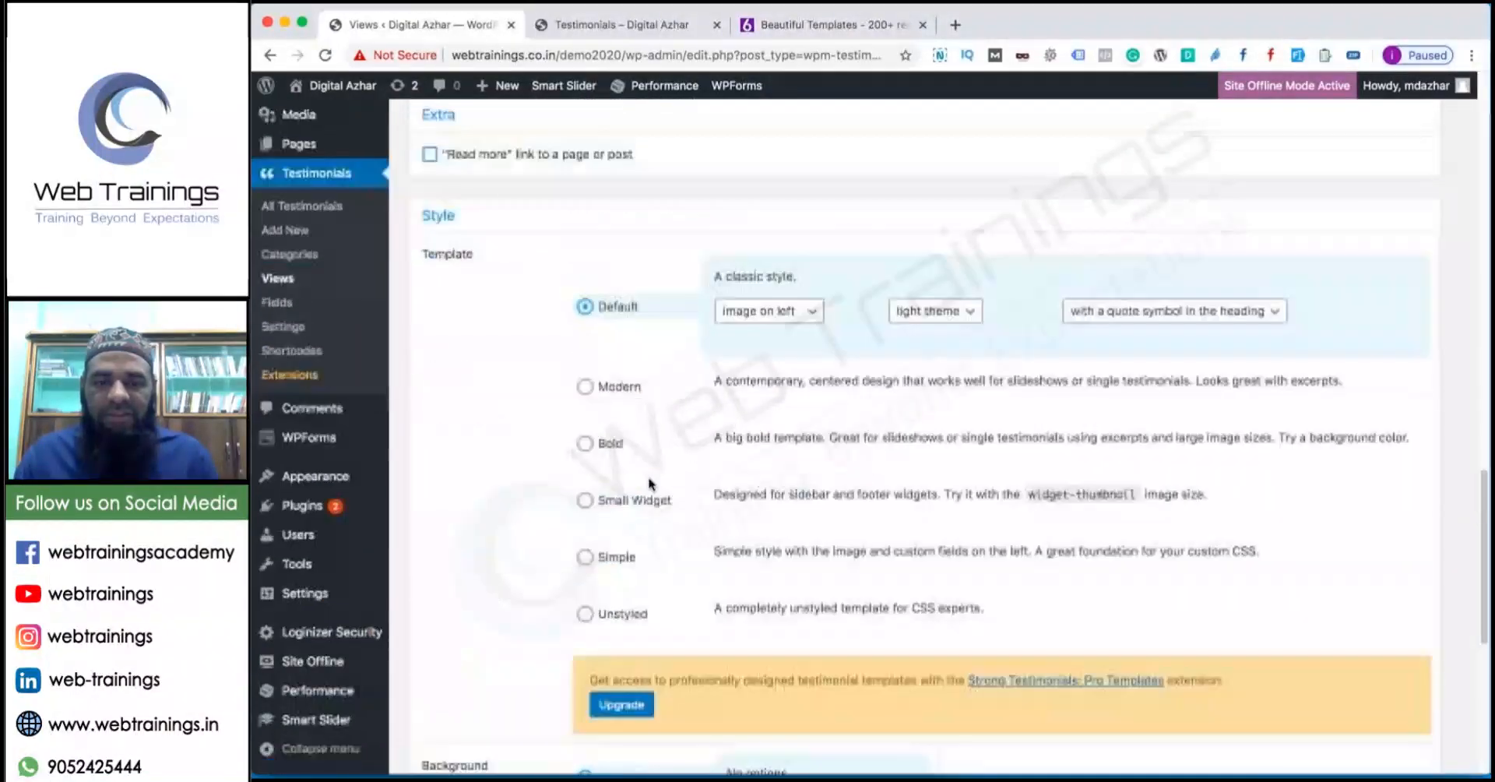
left_click(785, 317)
left_click(865, 341)
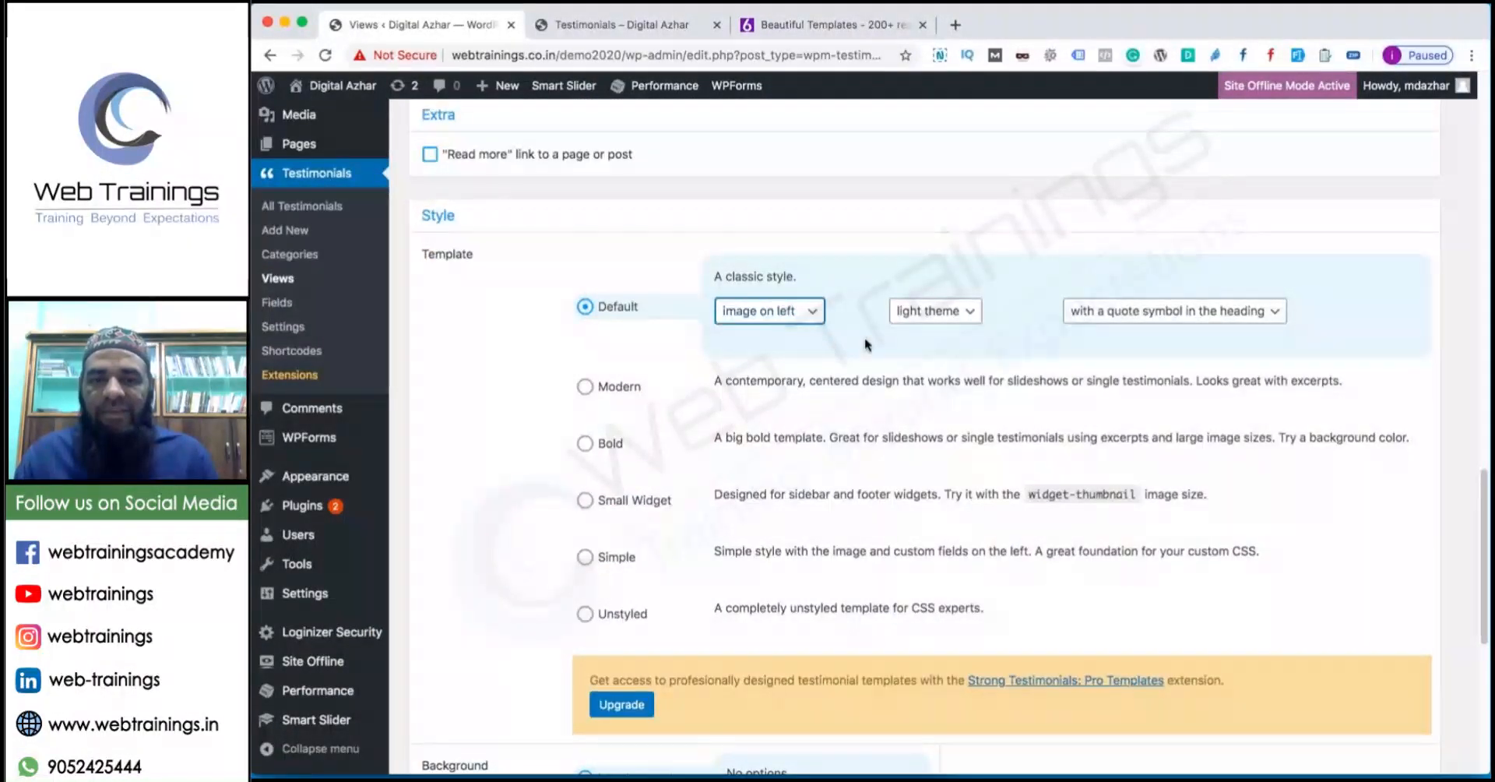
scroll(449, 704, "down", 6)
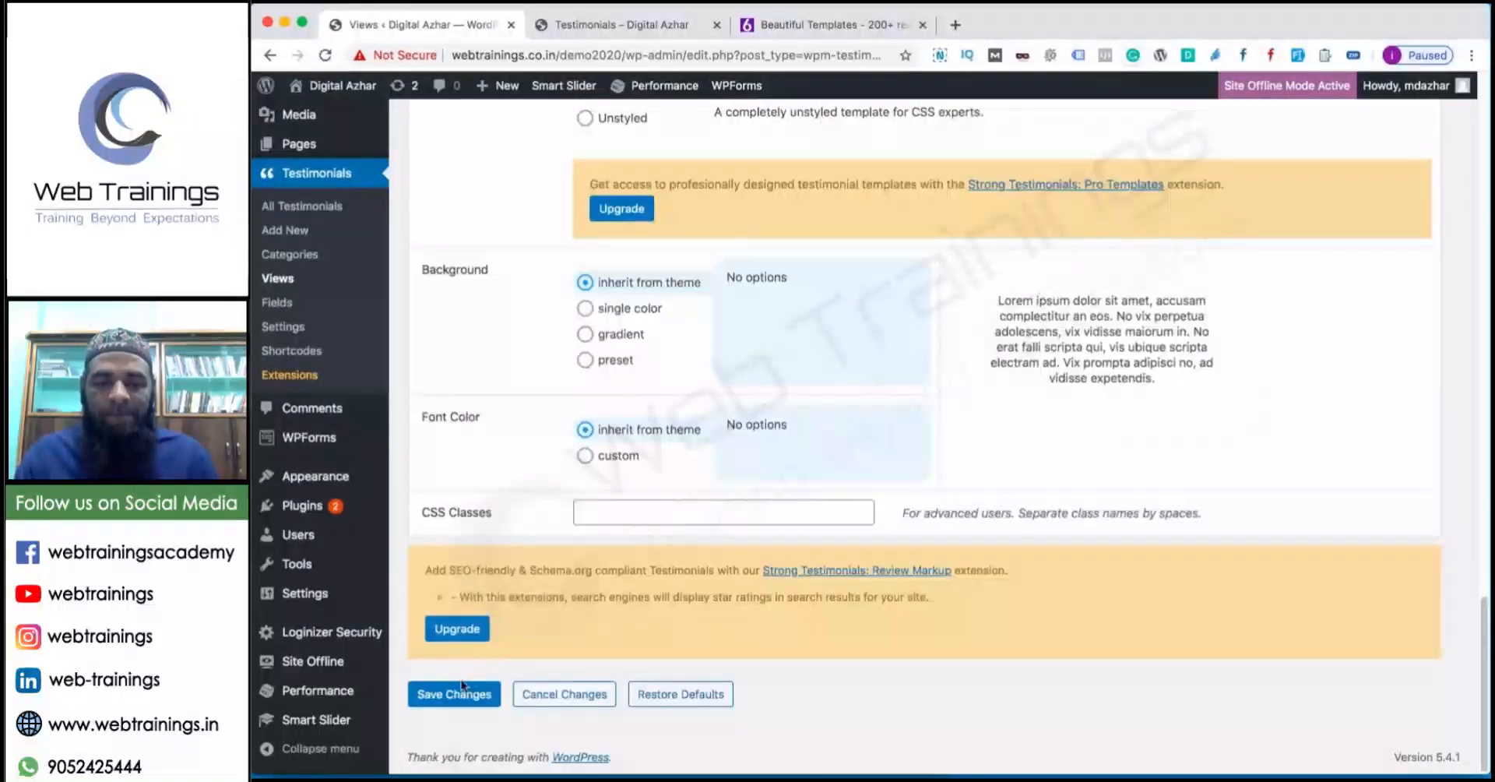
left_click(450, 696)
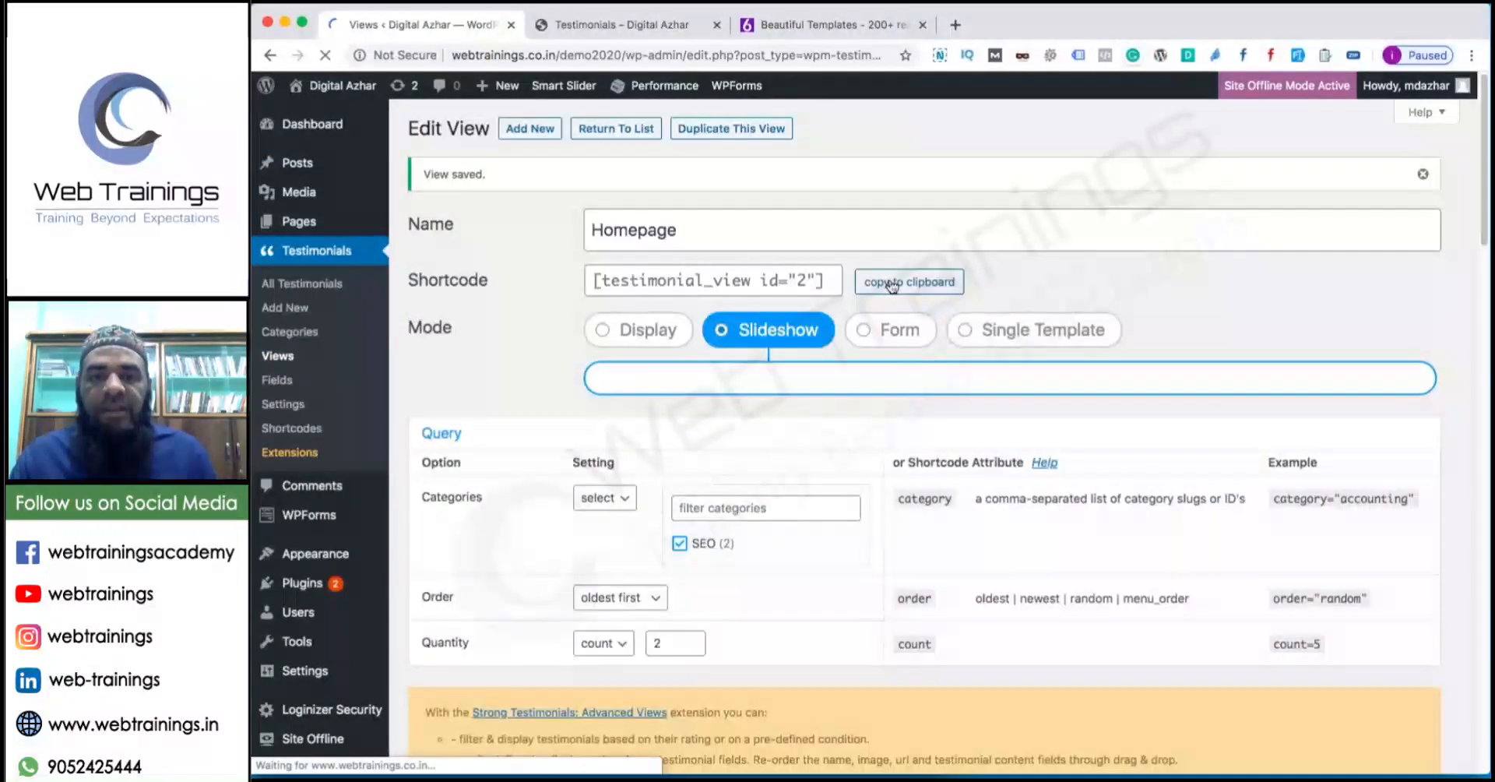
Check the live testimonials page, then open the Custom Home Page layout.
left_click(615, 24)
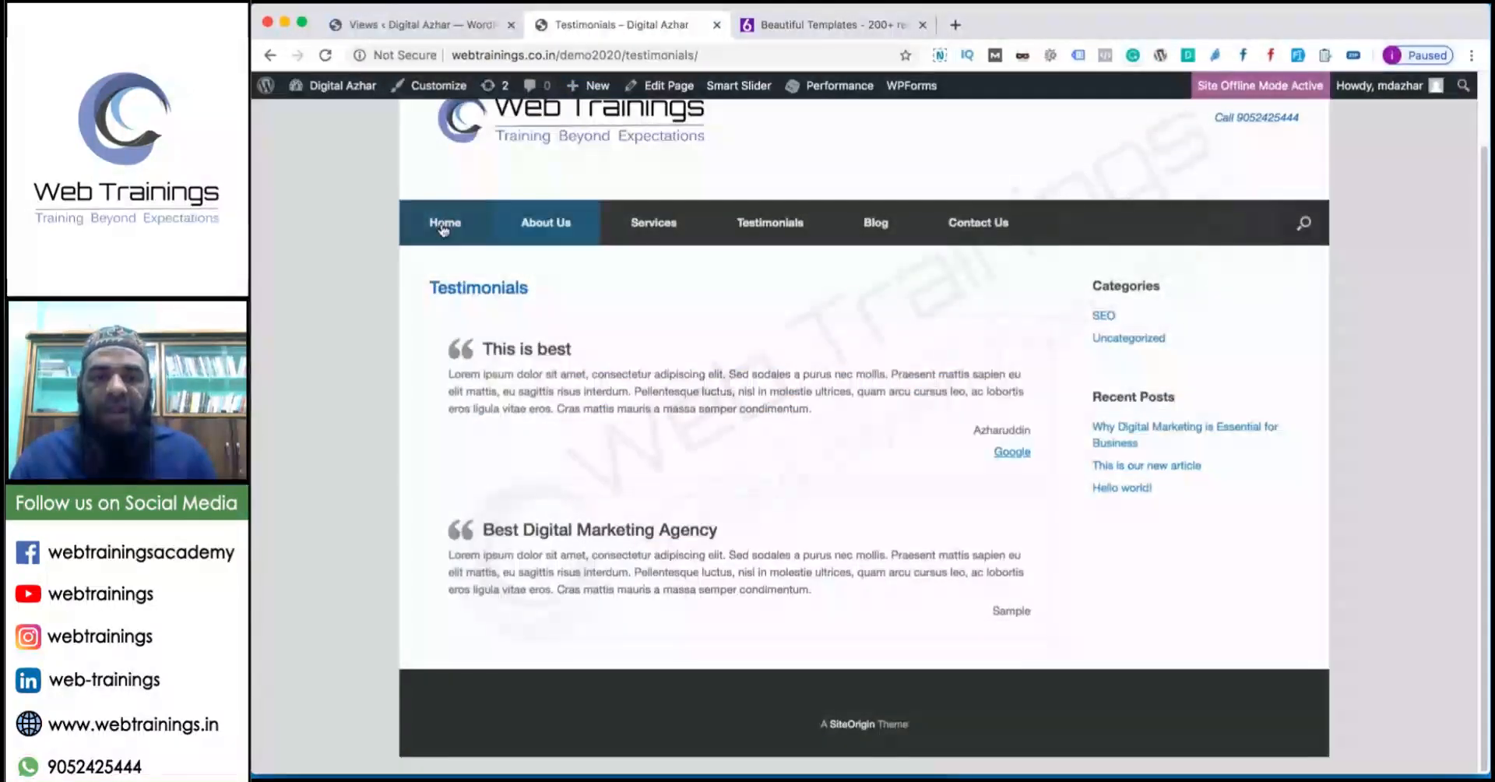
left_click(432, 25)
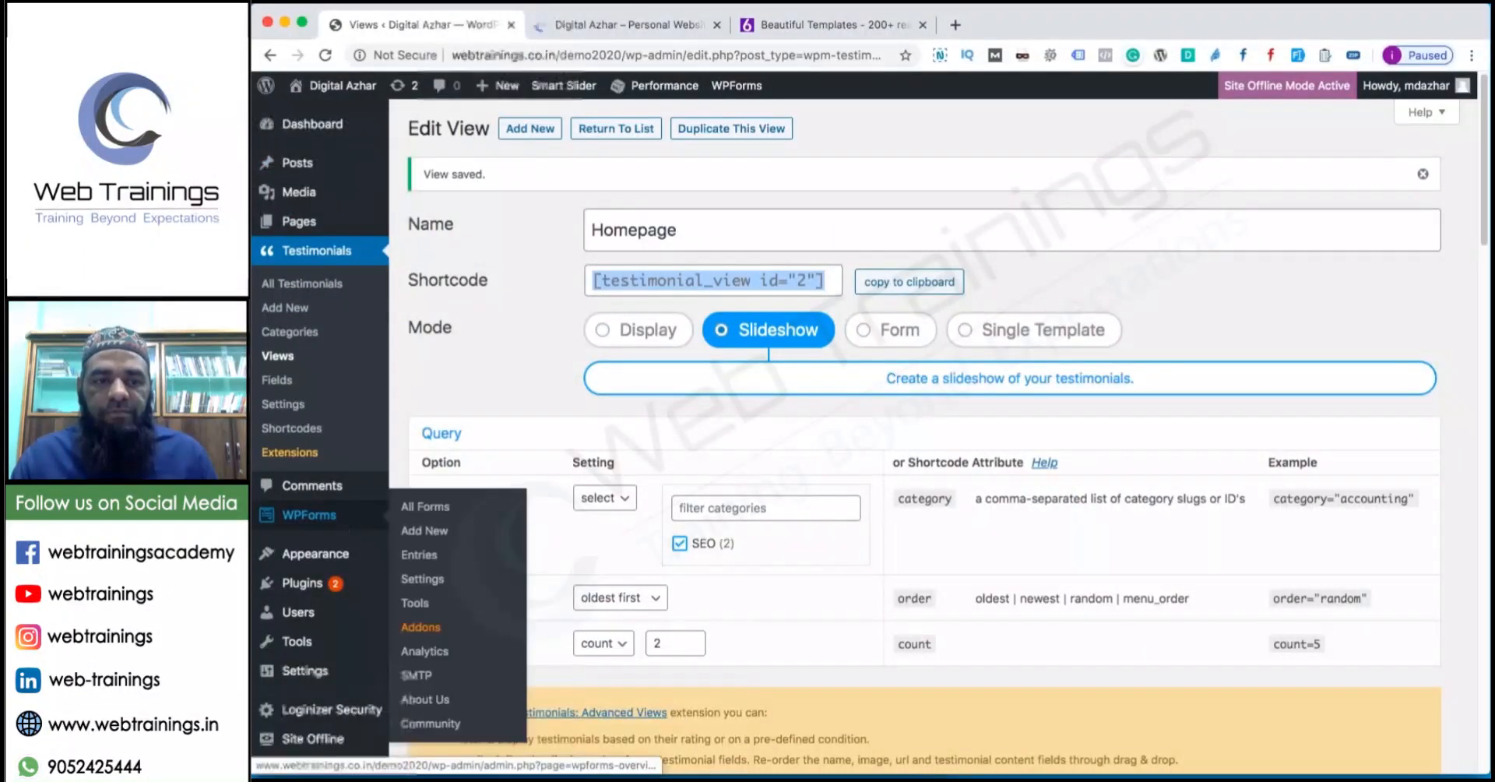
mouse_move(334, 554)
left_click(444, 652)
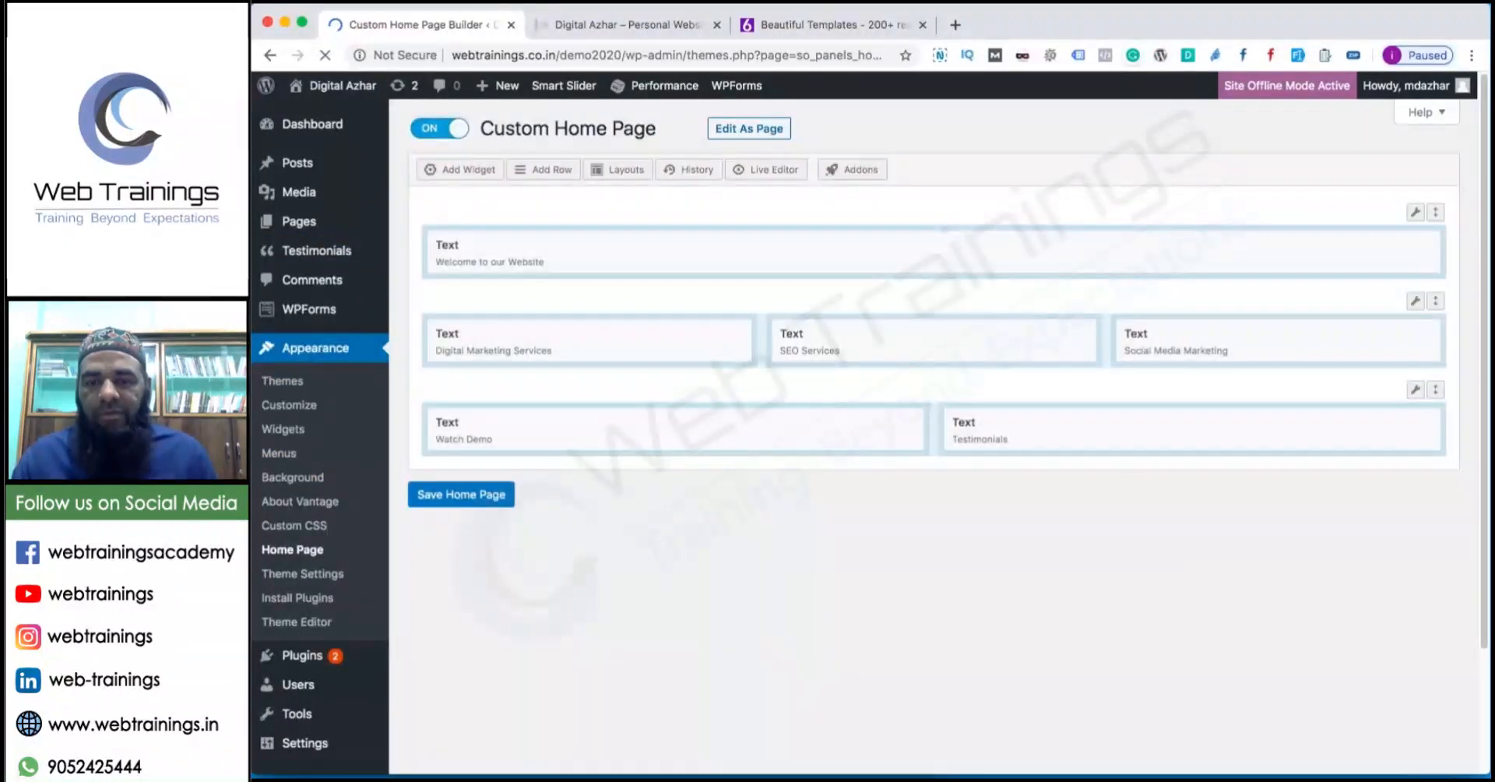
Replace the Testimonials widget beside Watch Demo with a Strong Testimonials View widget.
left_click(1413, 424)
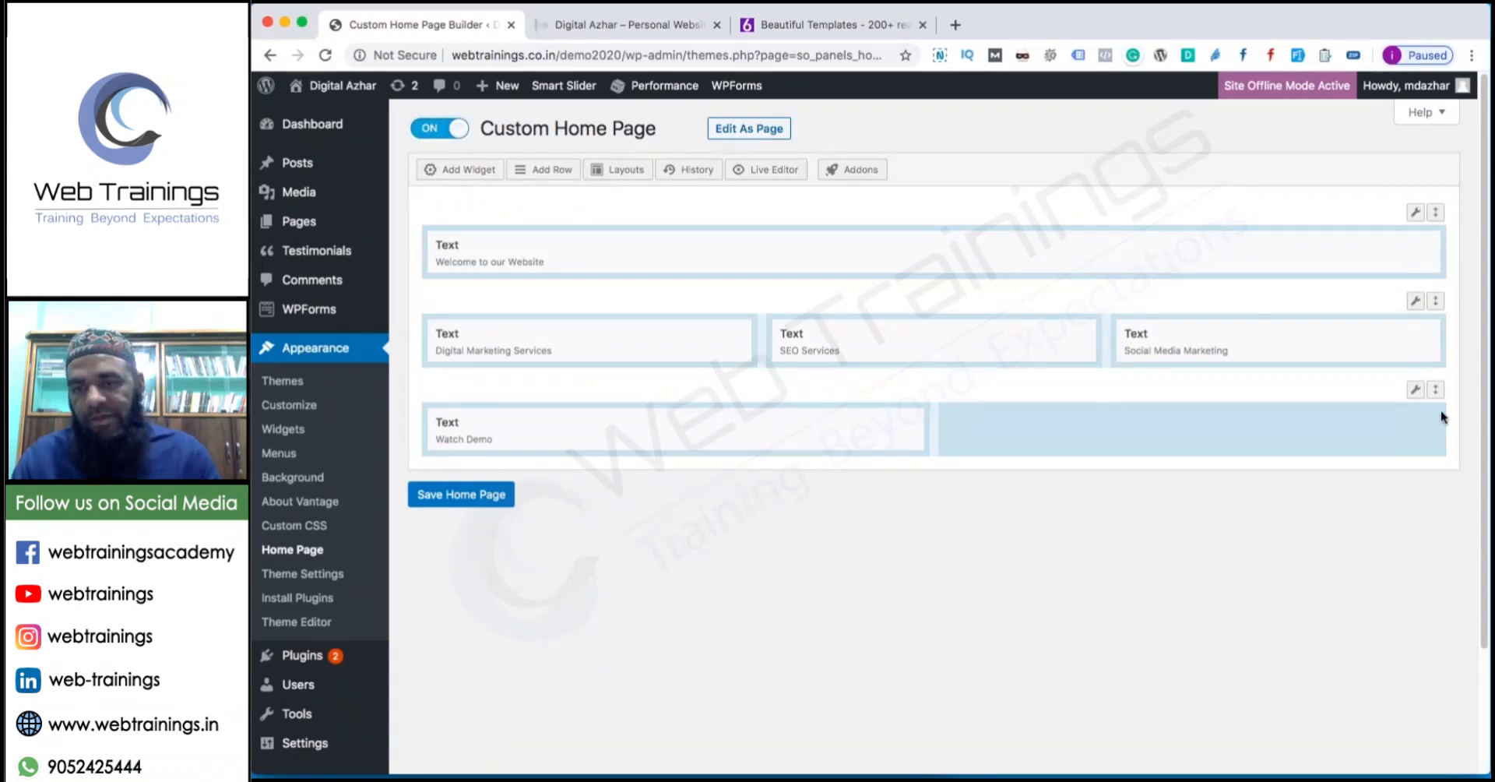
left_click(1386, 420)
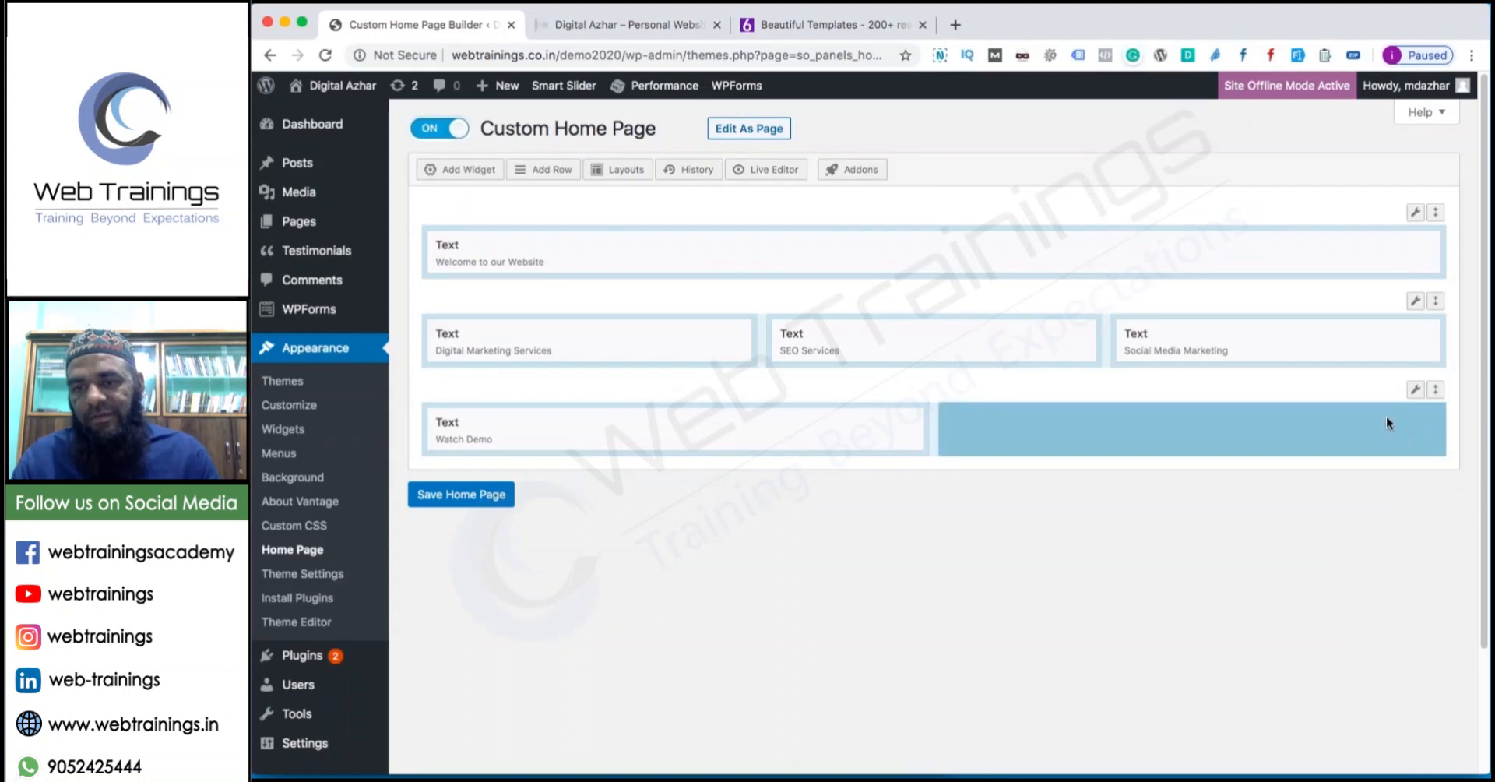
left_click(1365, 417)
left_click(1180, 435)
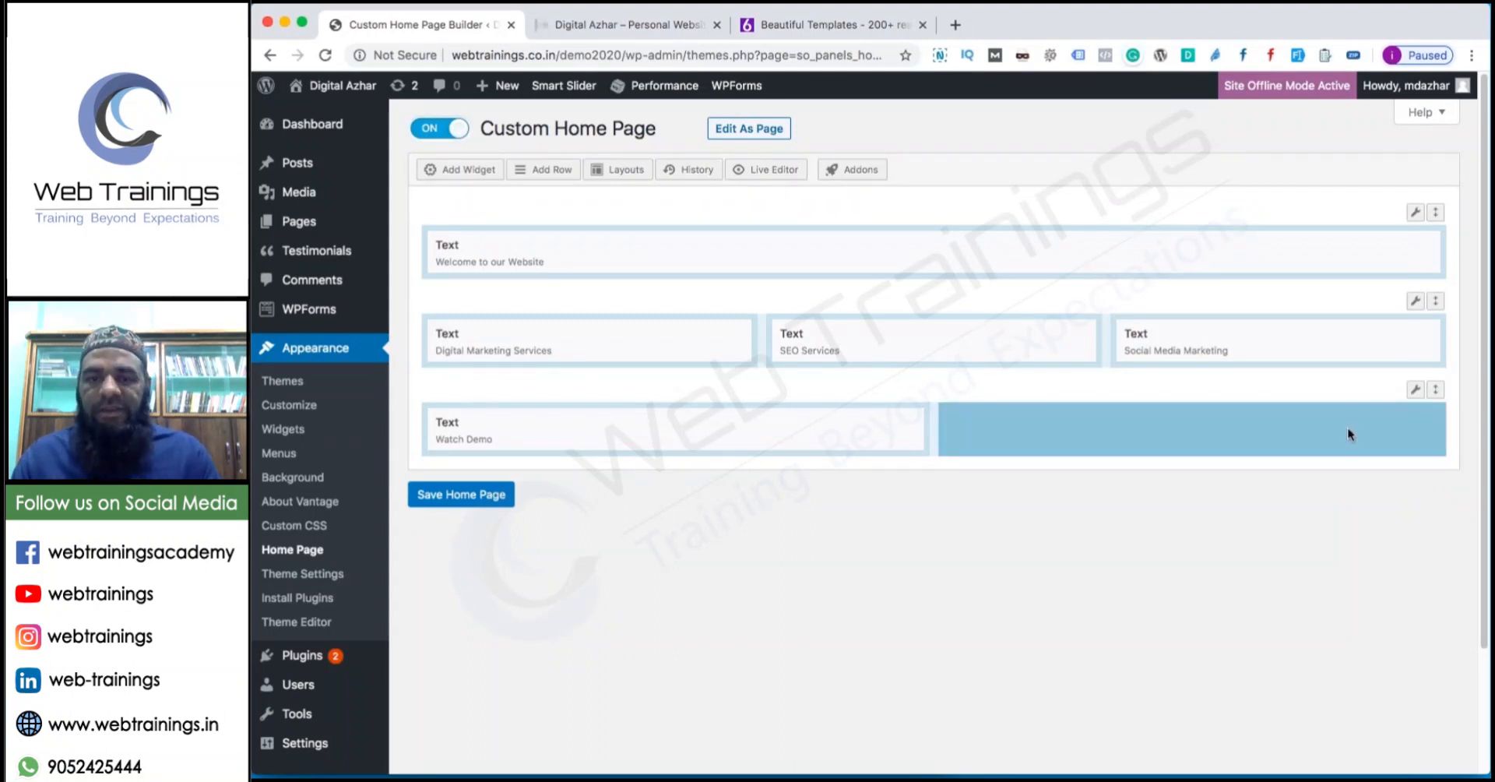
left_click(498, 175)
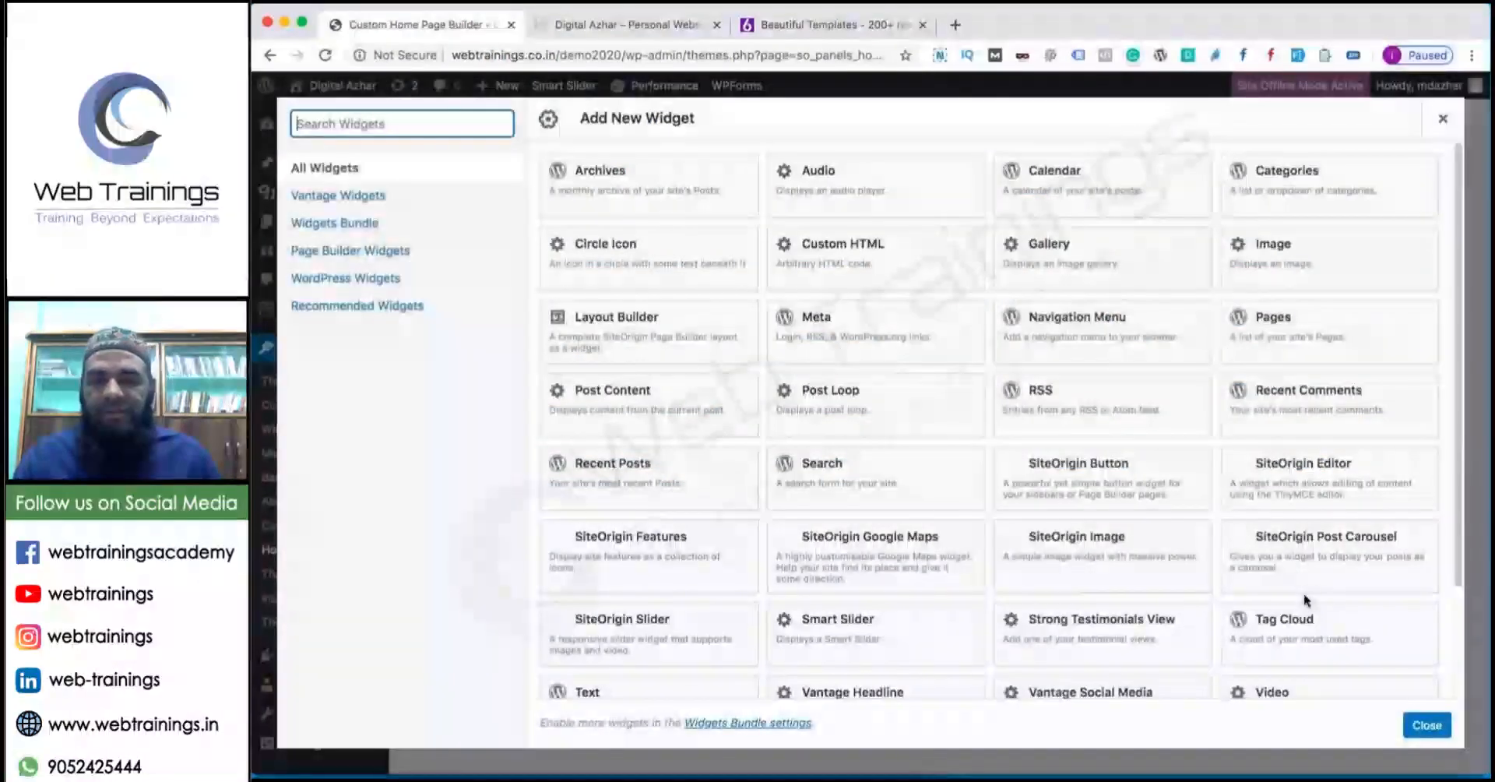
scroll(1071, 510, "down", 2)
scroll(1070, 510, "down", 1)
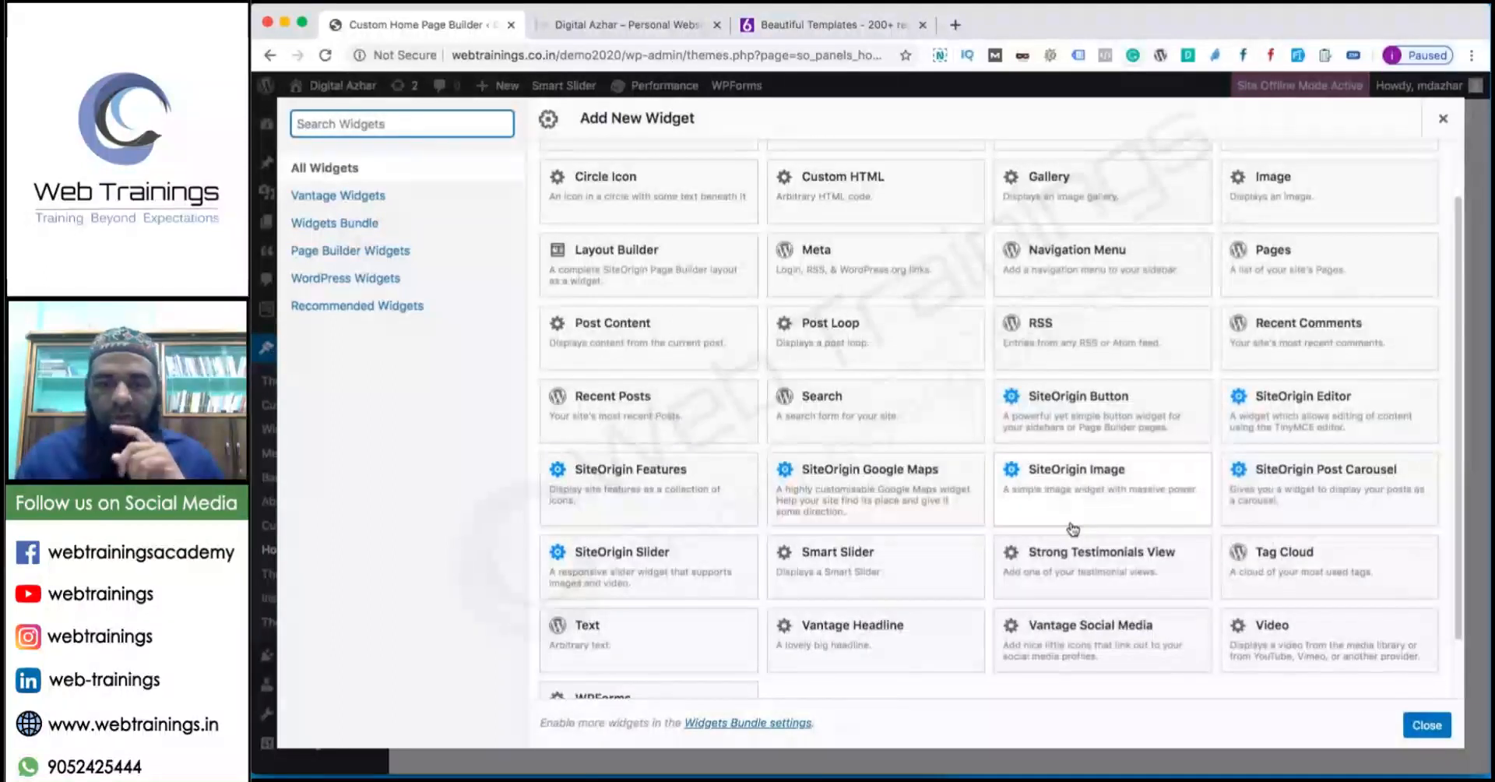
left_click(1102, 566)
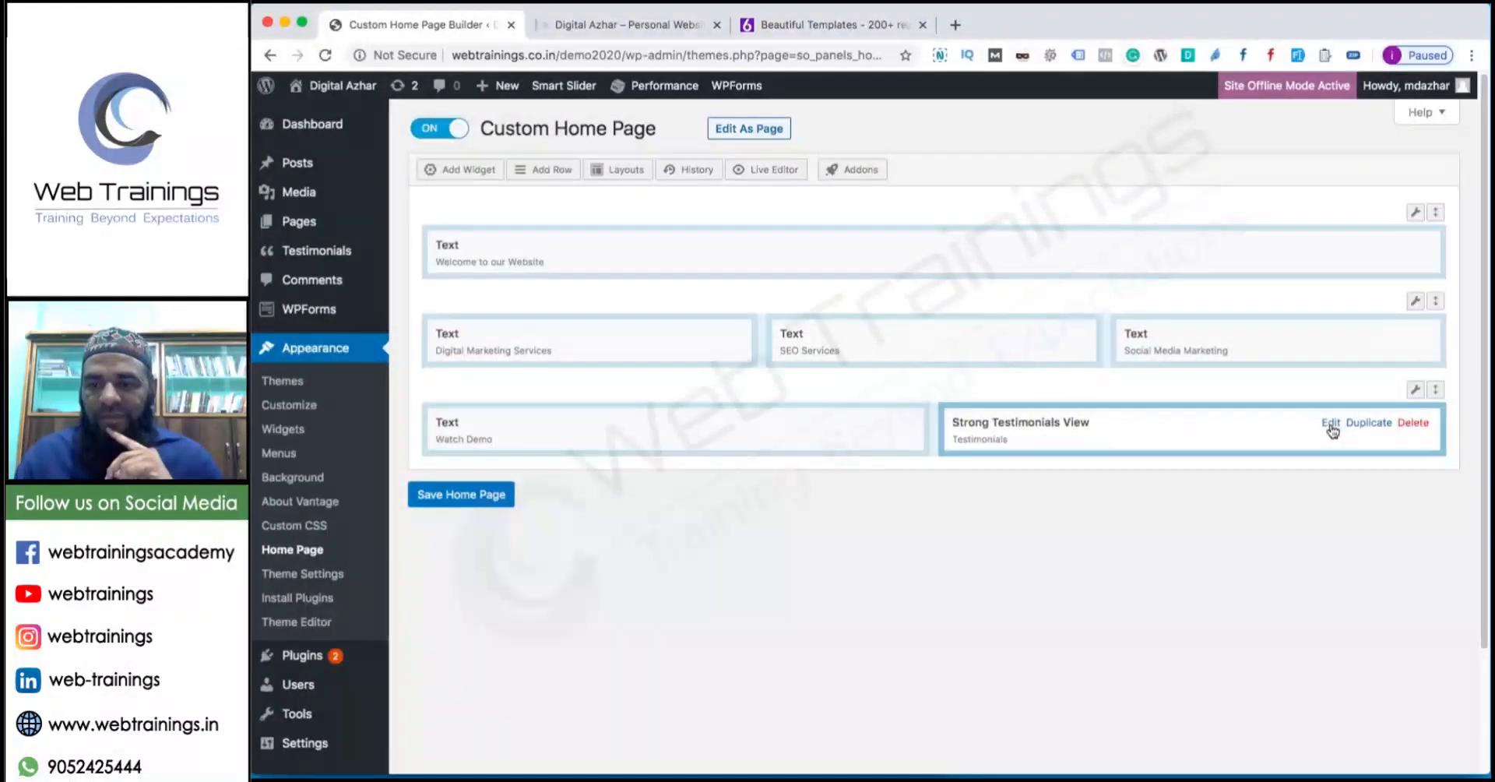
Set the widget to the Homepage view with automatic paragraphs and save the home page.
left_click(1331, 424)
left_click(469, 436)
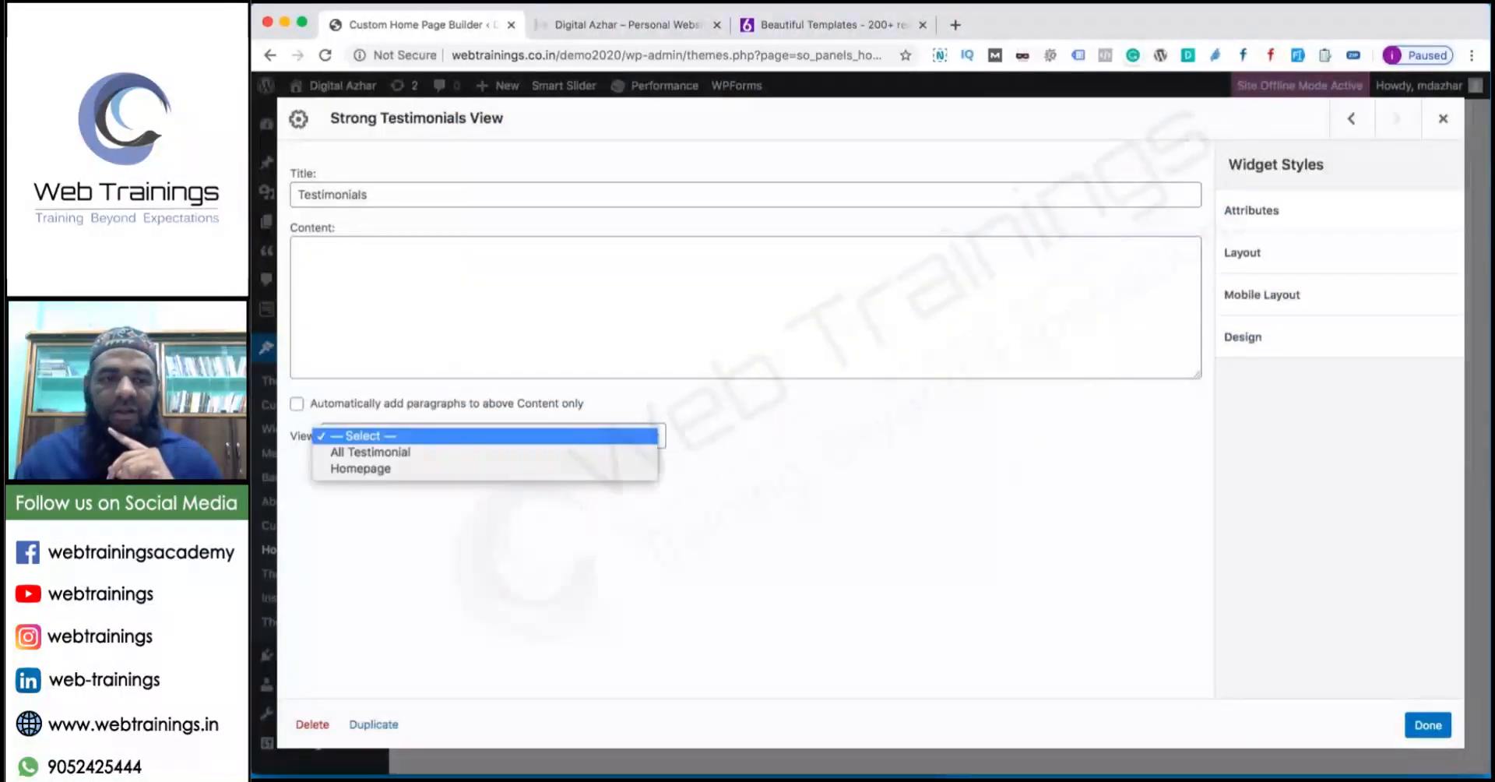
left_click(421, 469)
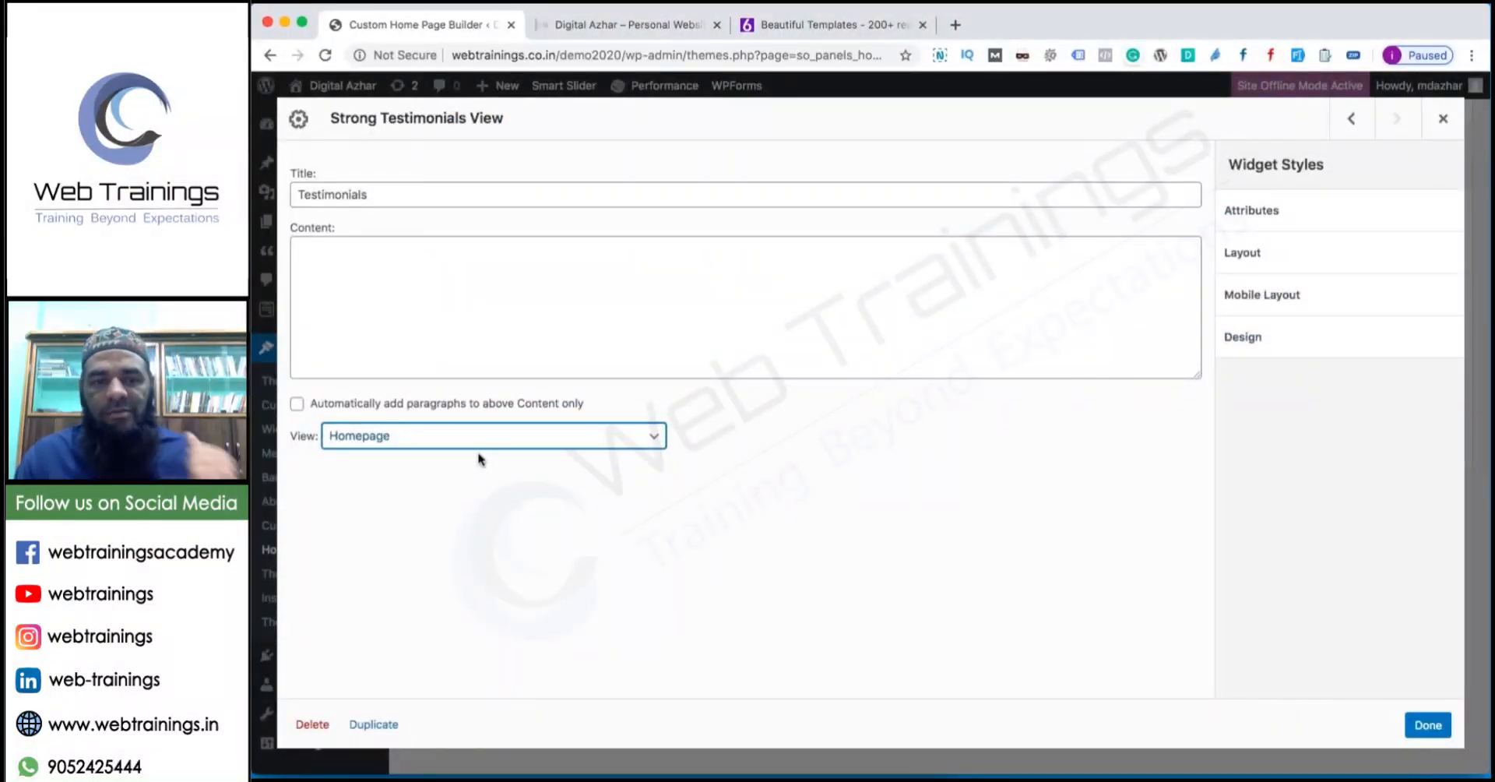
left_click(297, 403)
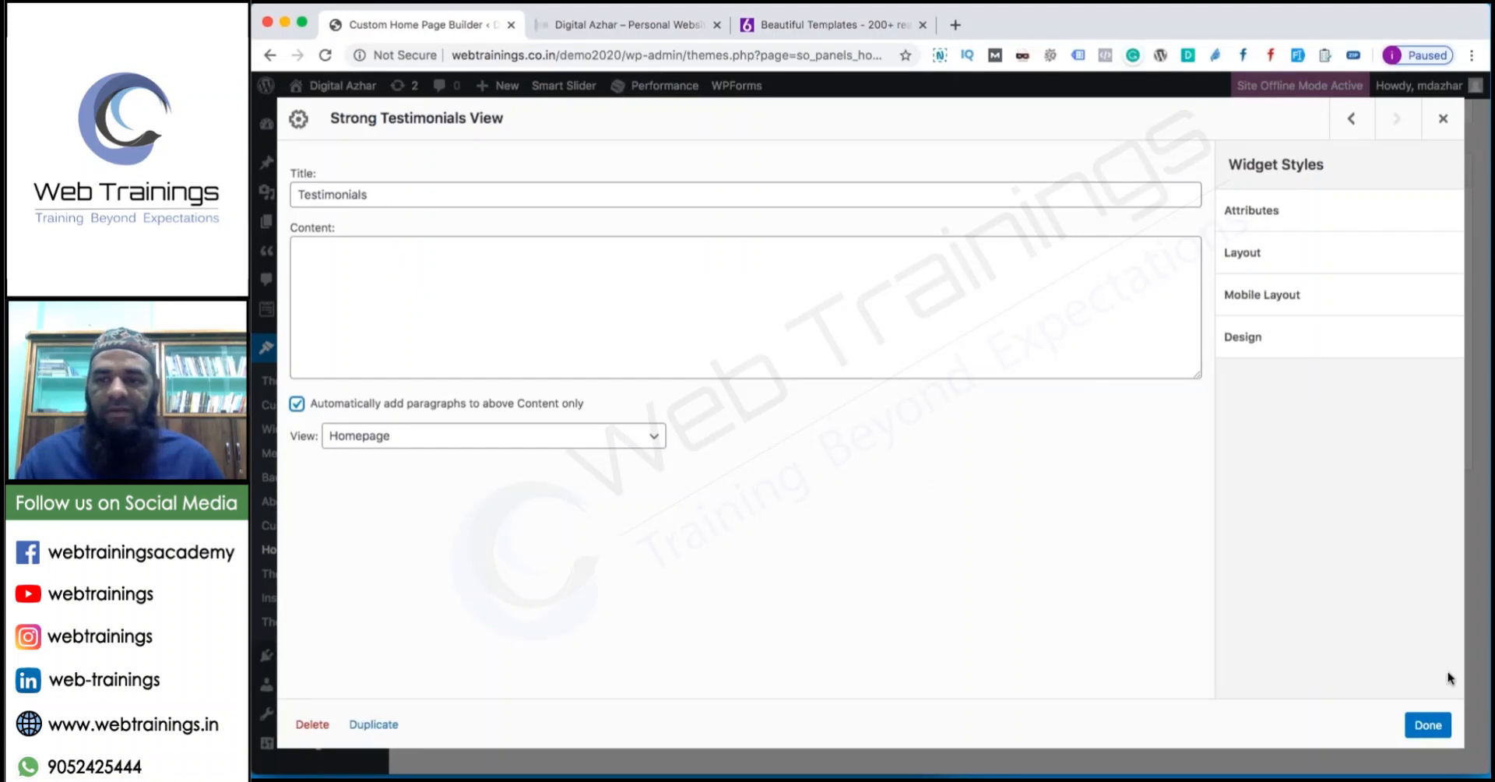
left_click(1424, 724)
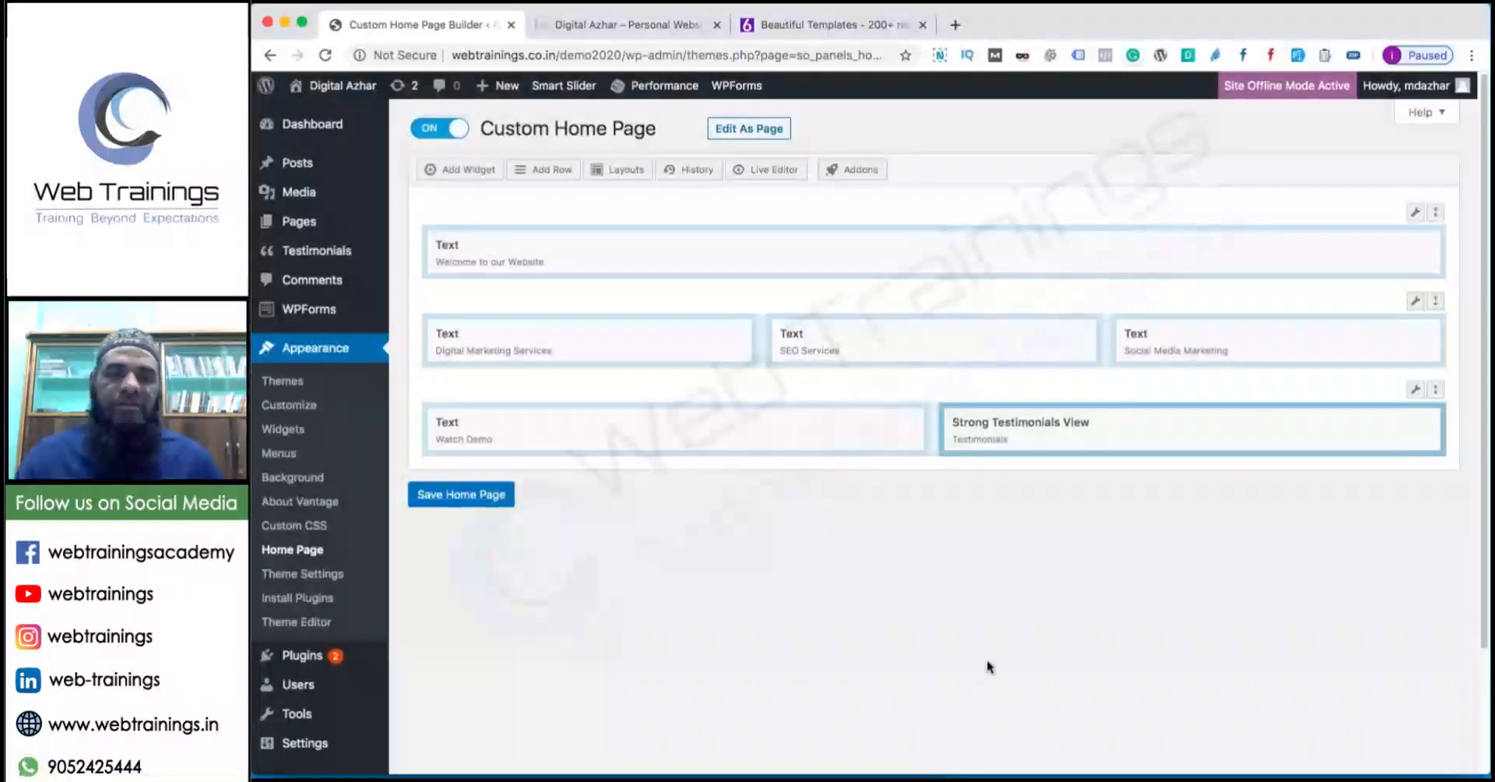
left_click(472, 495)
left_click(628, 24)
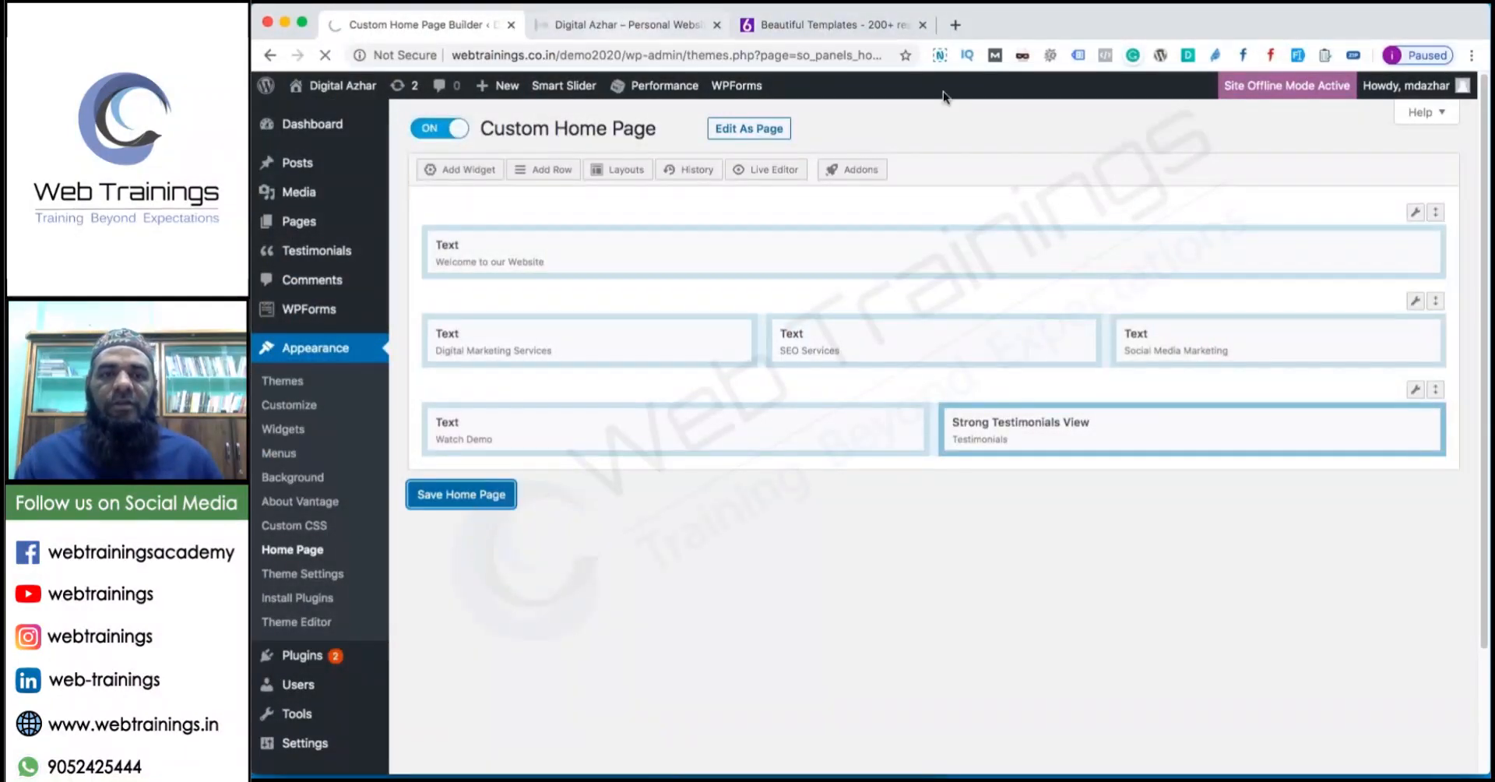
Reload the live site, check Testimonials beside Watch Demo, and return to the builder.
left_click(326, 55)
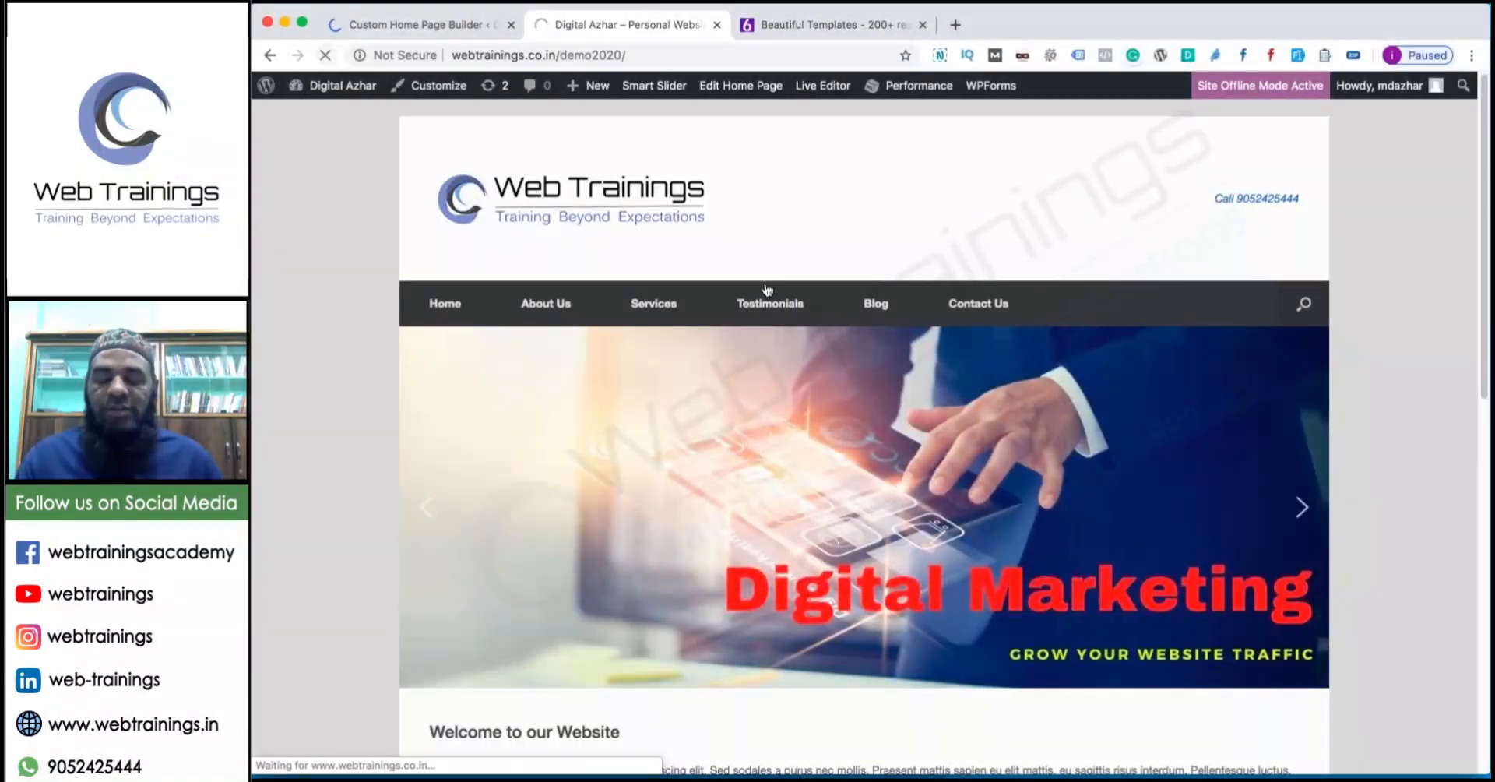
scroll(885, 471, "down", 10)
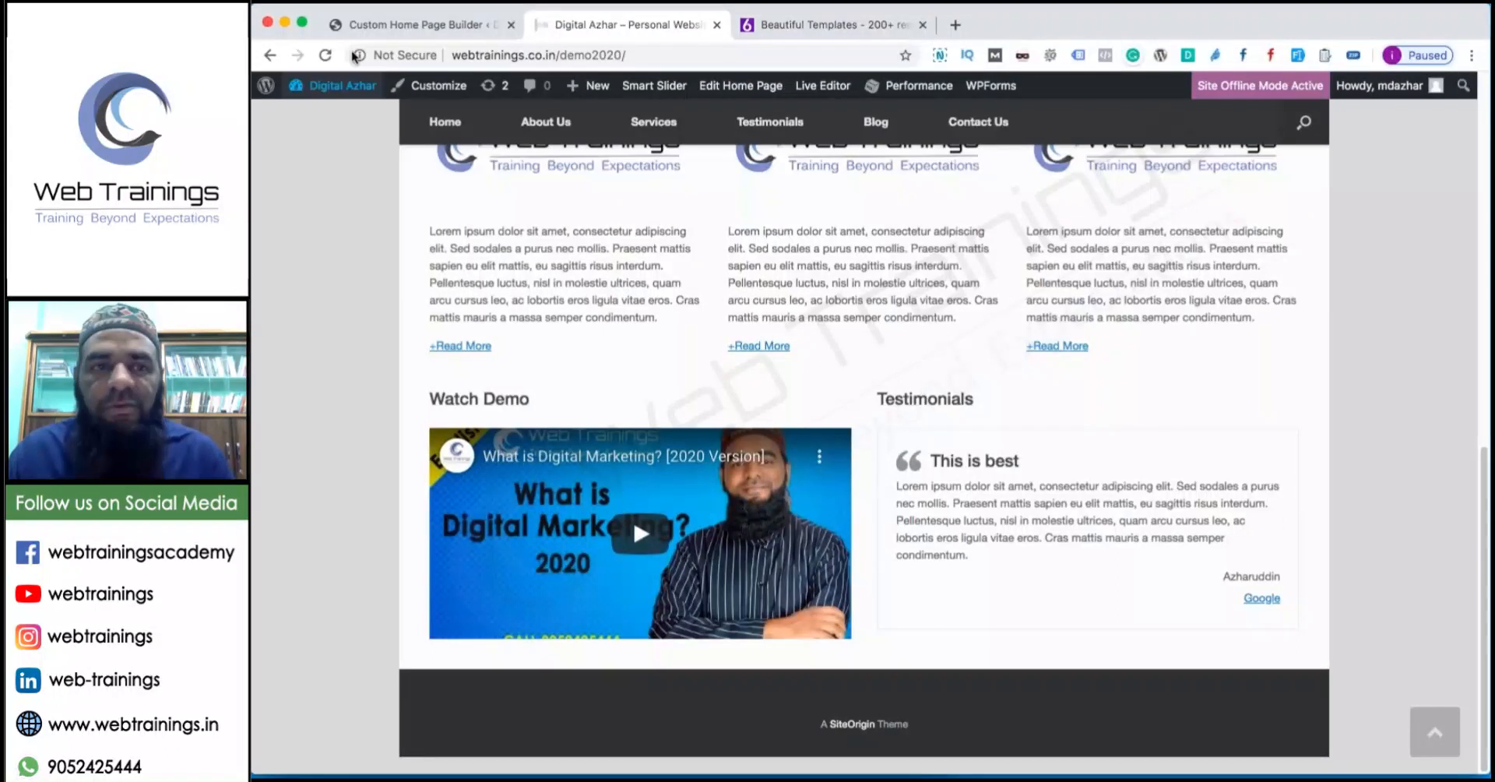
left_click(439, 23)
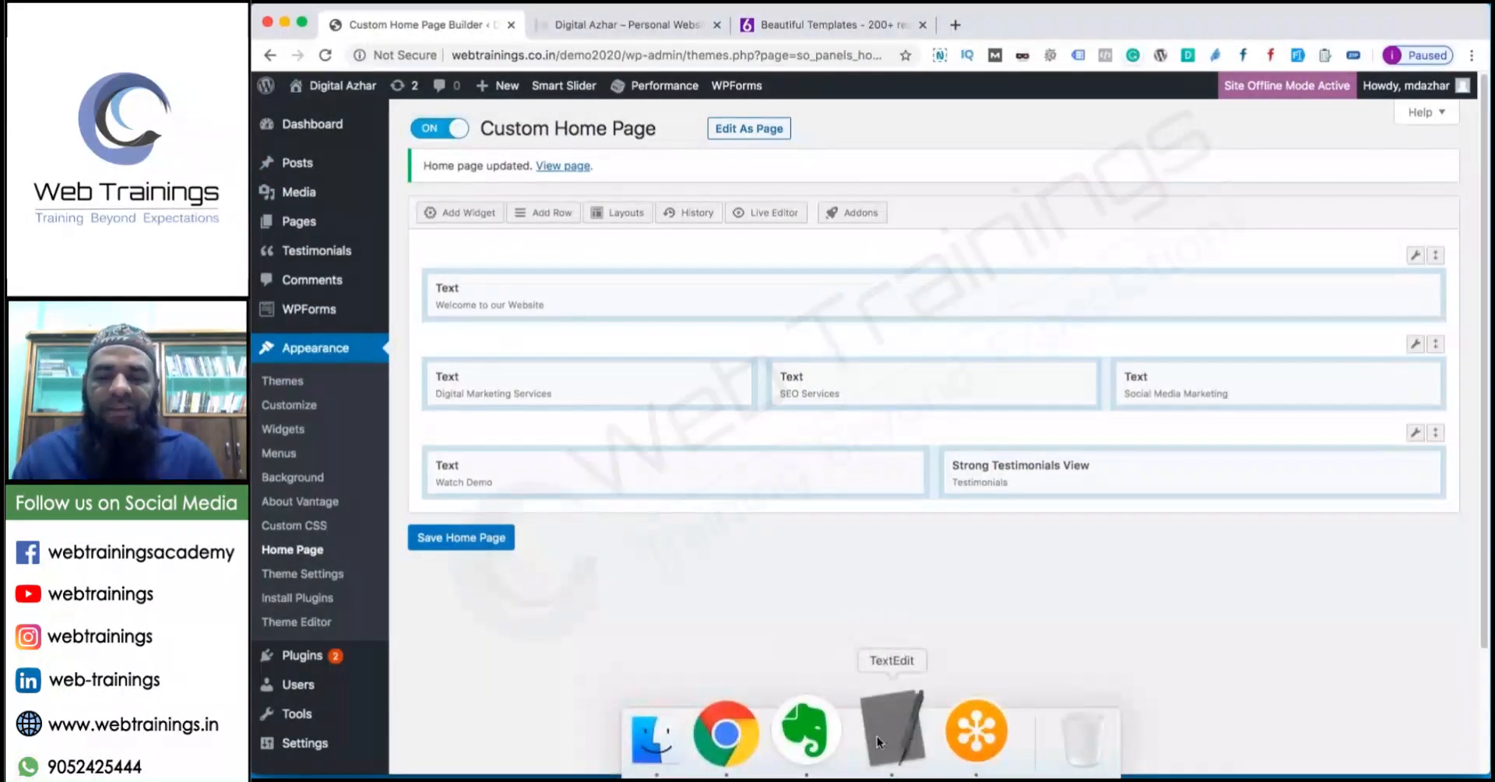
In the WordPress Plugins notes, highlight the general plugins and the SEO plugins group.
left_click(888, 732)
left_click_drag(403, 311, 257, 197)
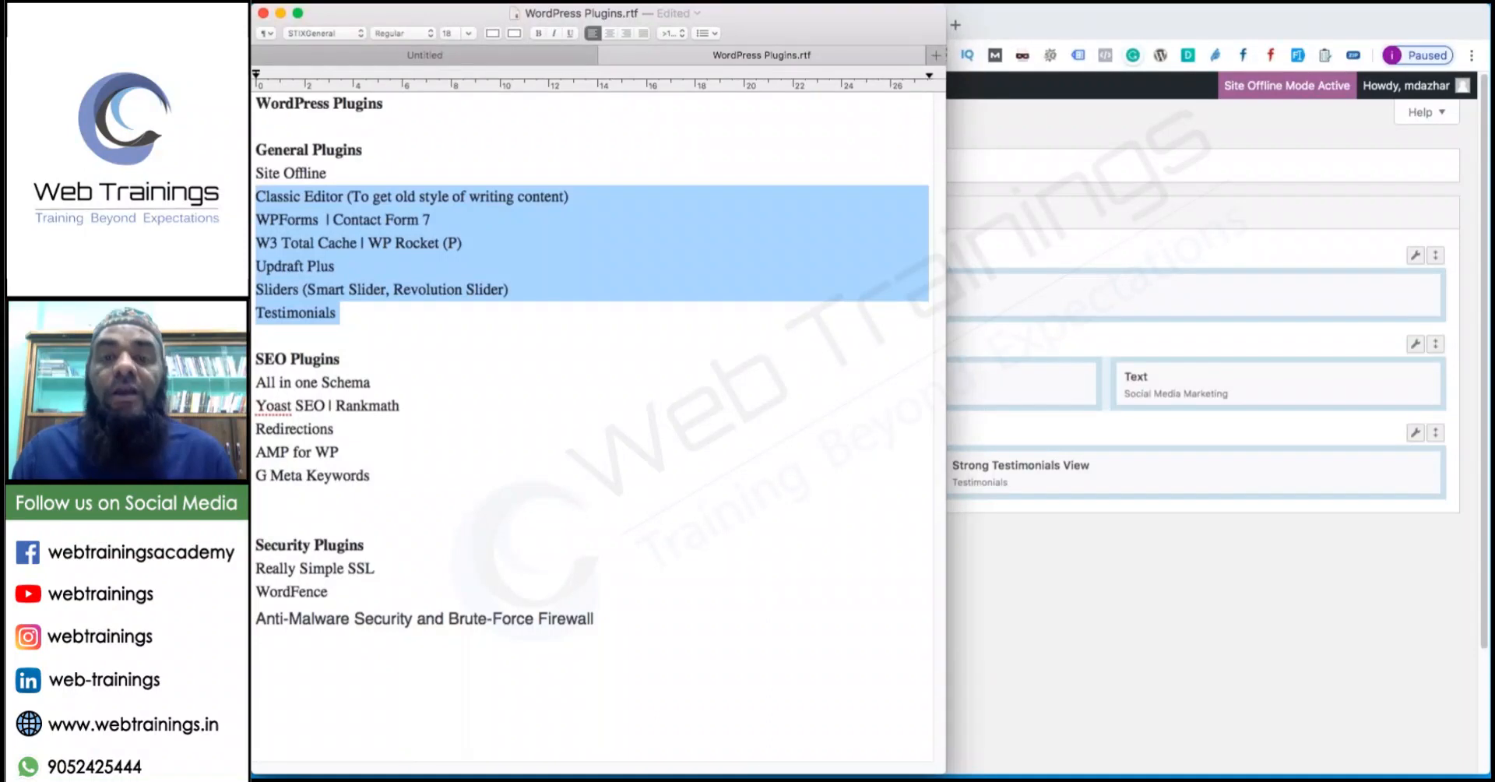
left_click_drag(375, 475, 253, 379)
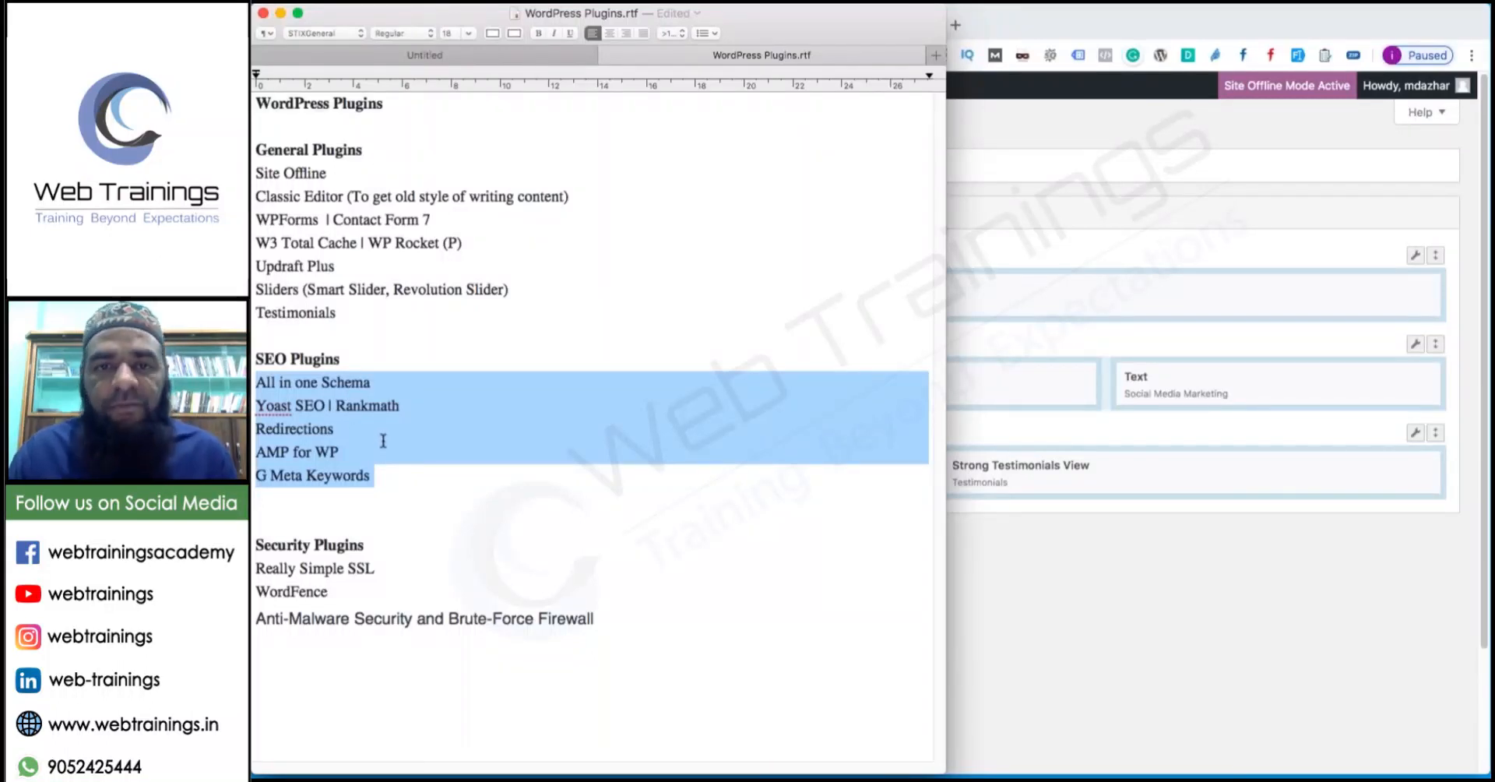
left_click_drag(377, 475, 254, 382)
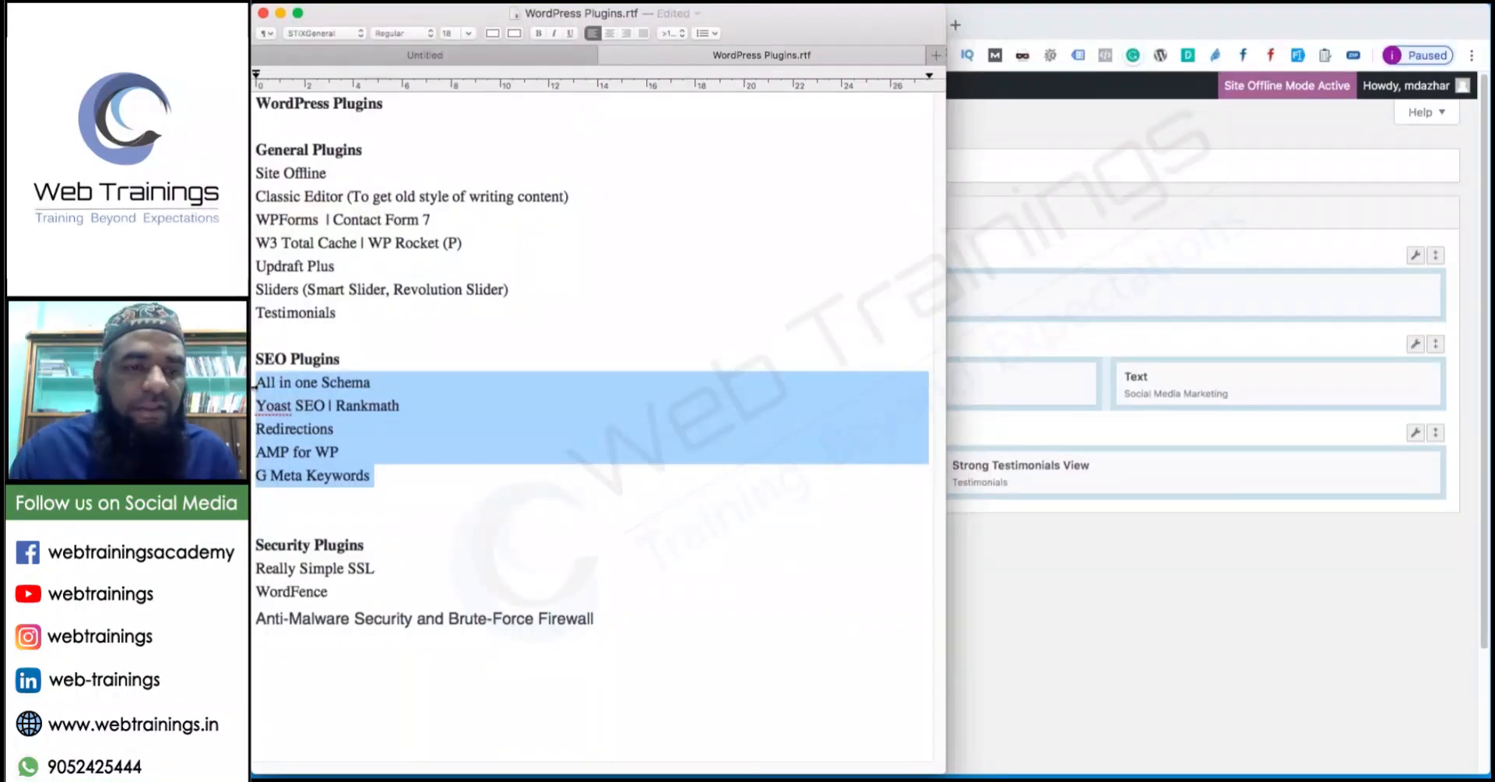
Highlight All in one Schema, Yoast SEO | Rankmath, Redirections, AMP for WP, then the security plugins.
left_click_drag(373, 387, 255, 382)
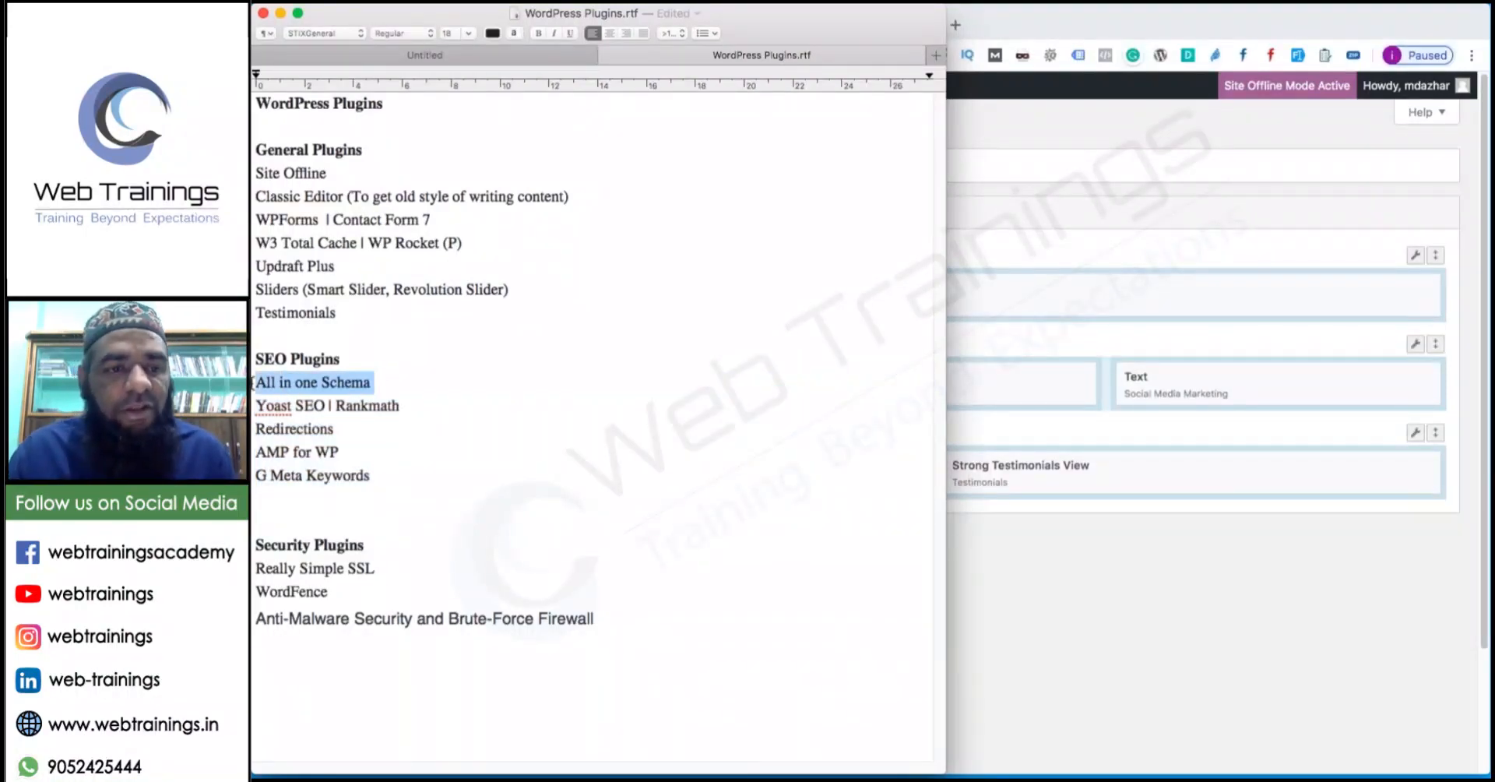
left_click_drag(402, 405, 261, 406)
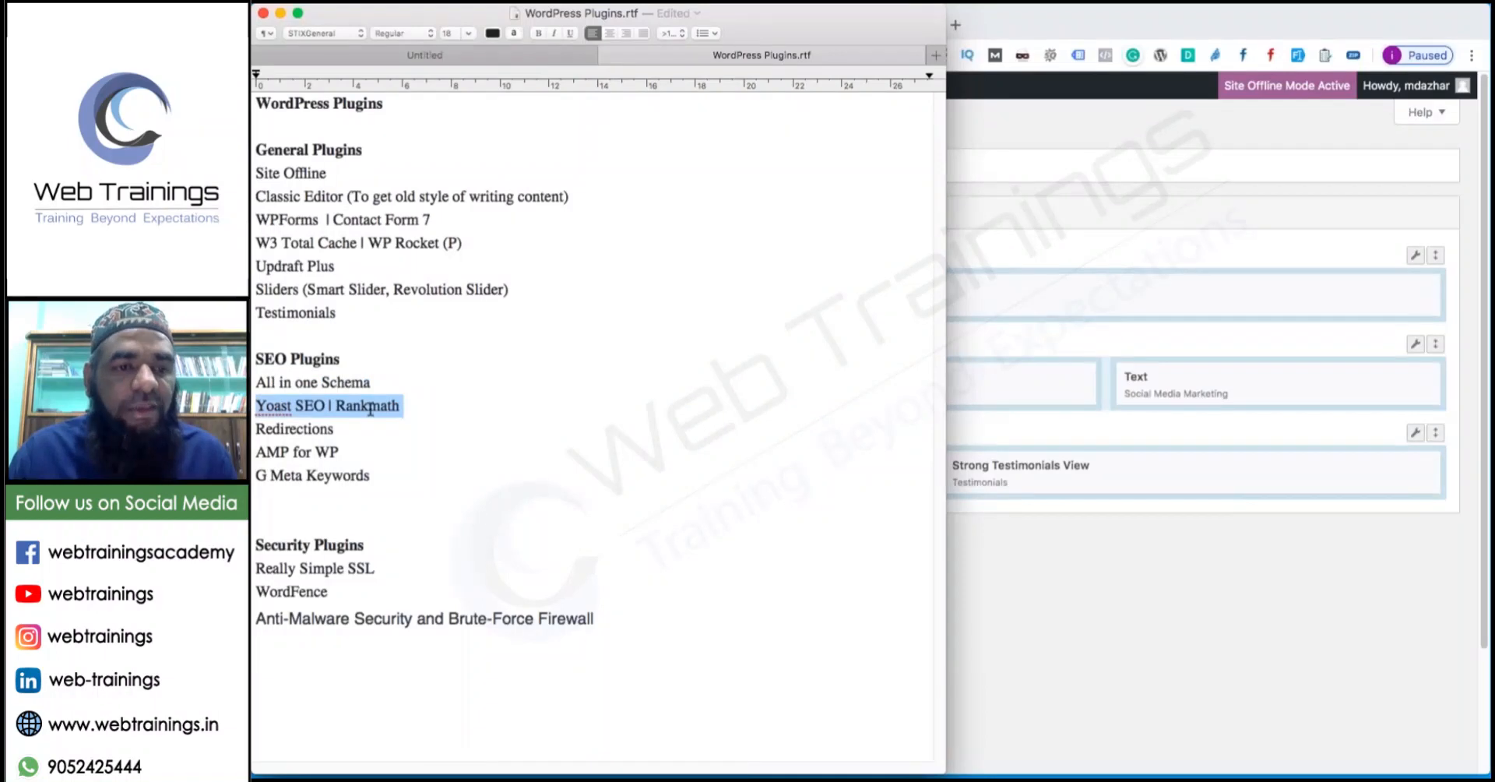
left_click_drag(348, 430, 257, 429)
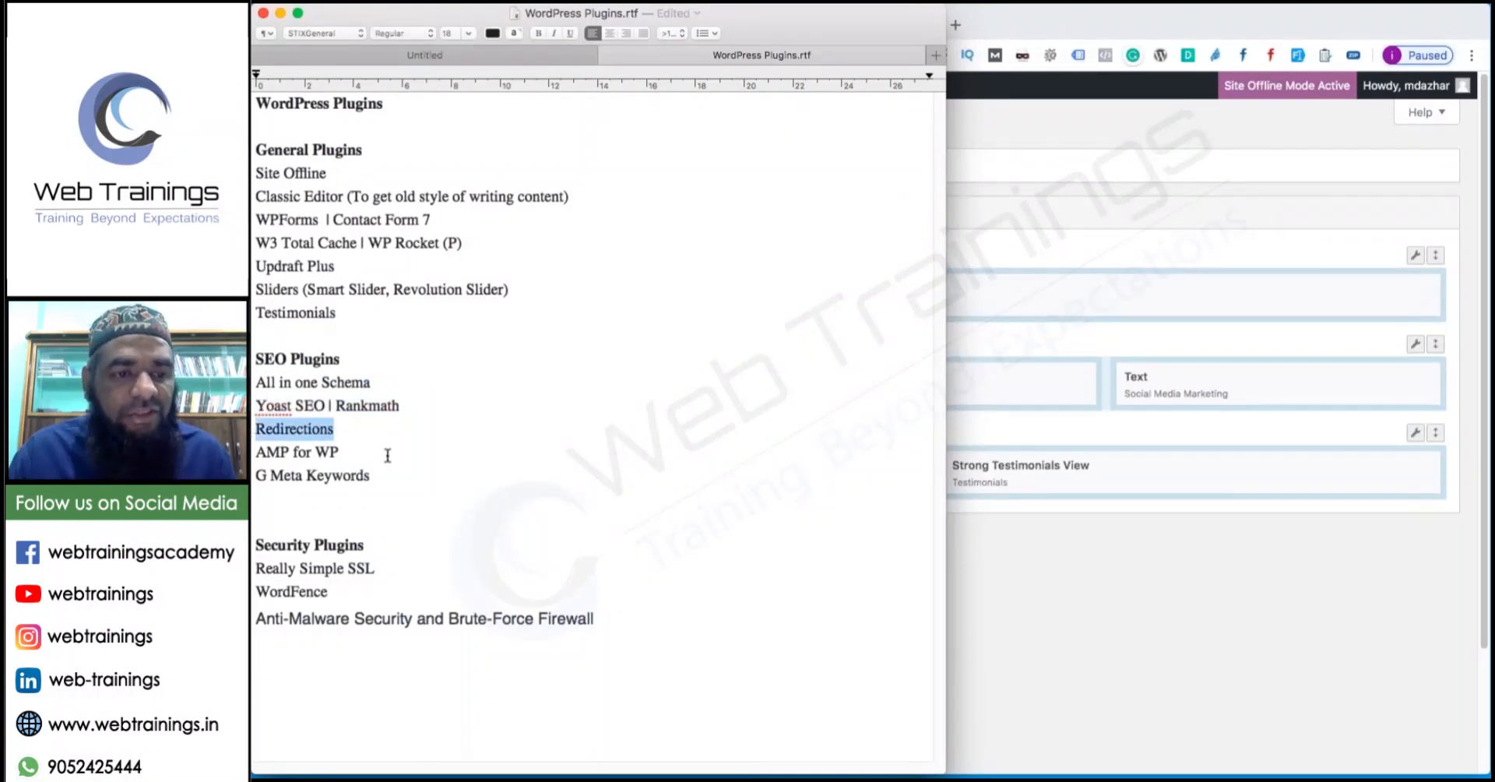
left_click_drag(390, 455, 253, 451)
left_click_drag(406, 474, 257, 381)
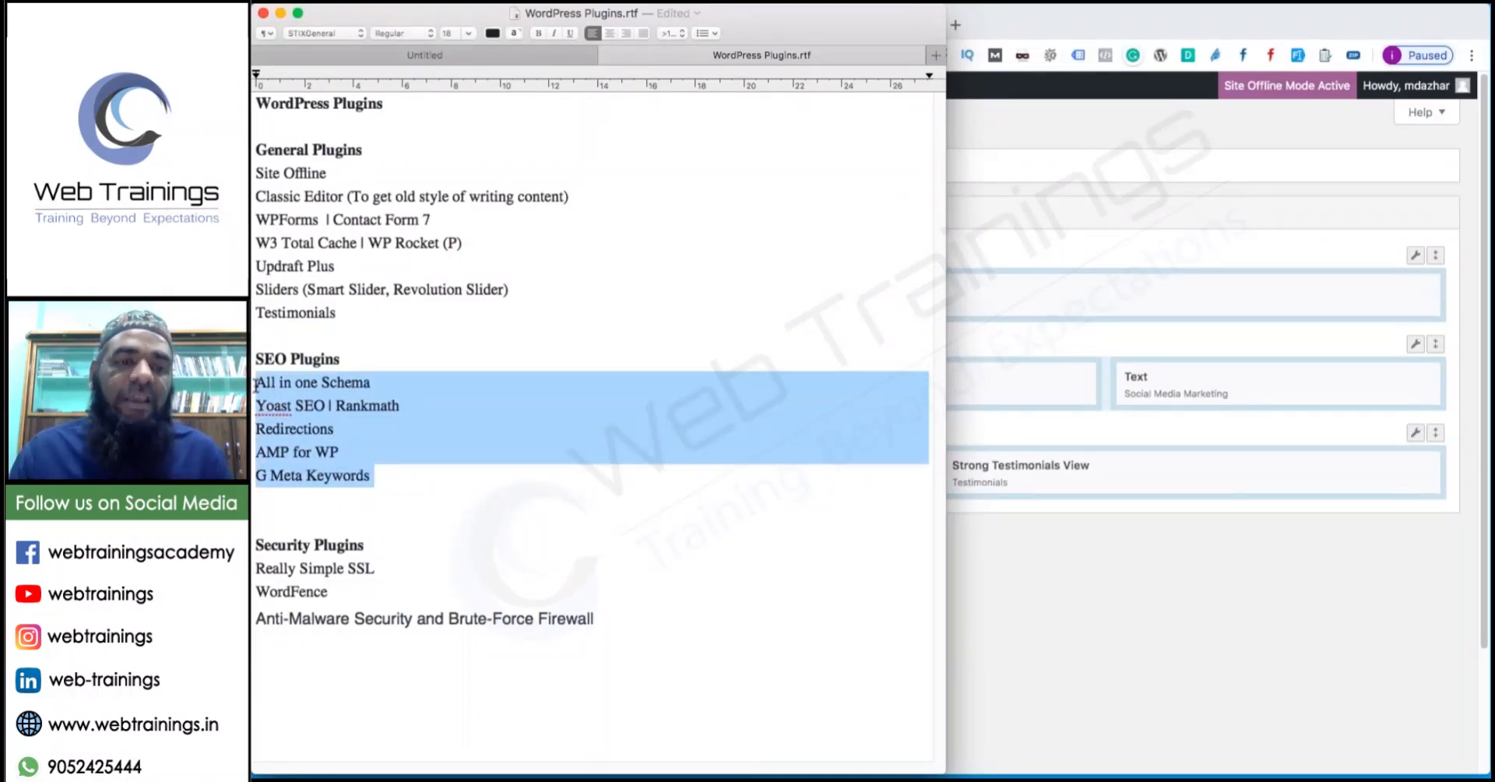
left_click(583, 481)
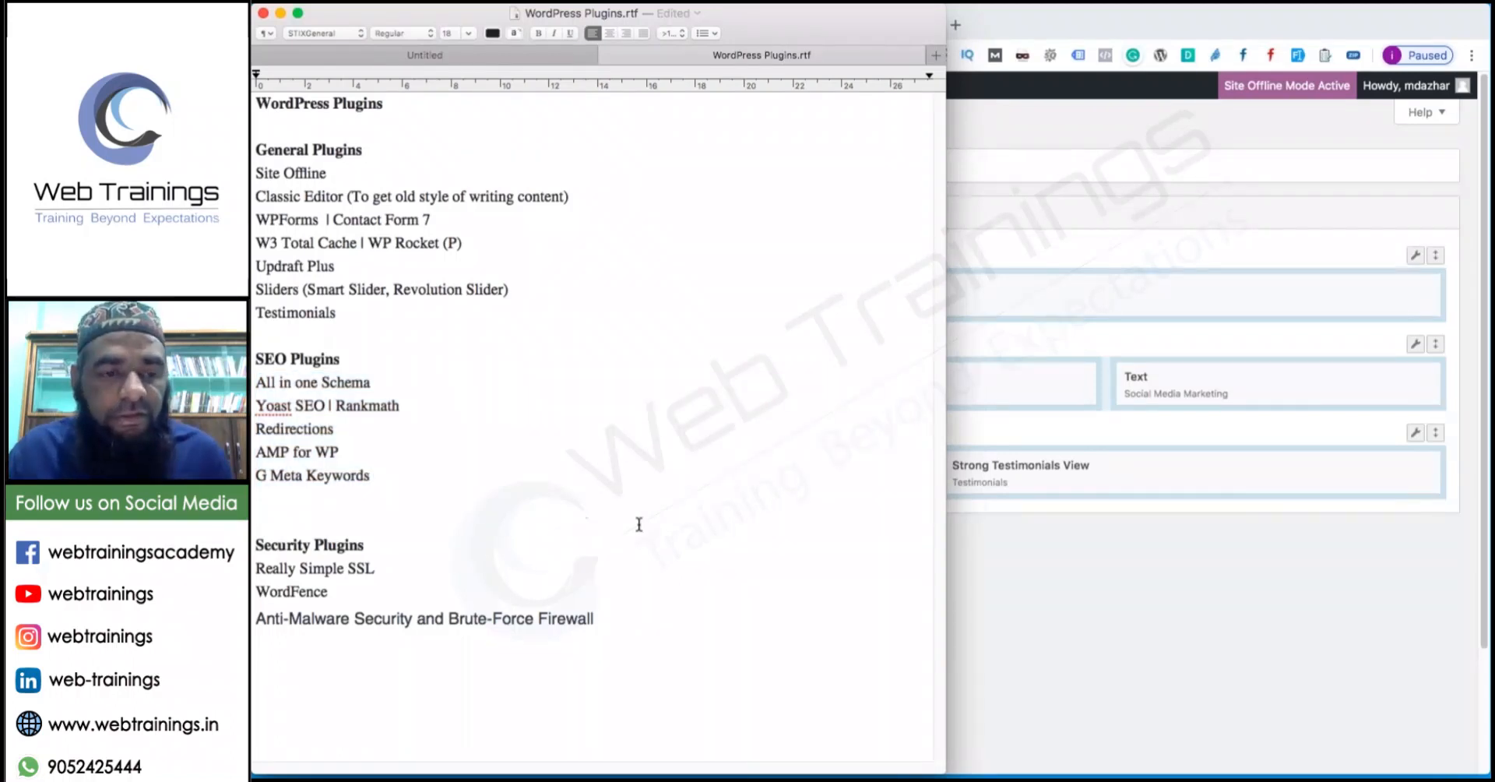
left_click_drag(605, 633, 256, 570)
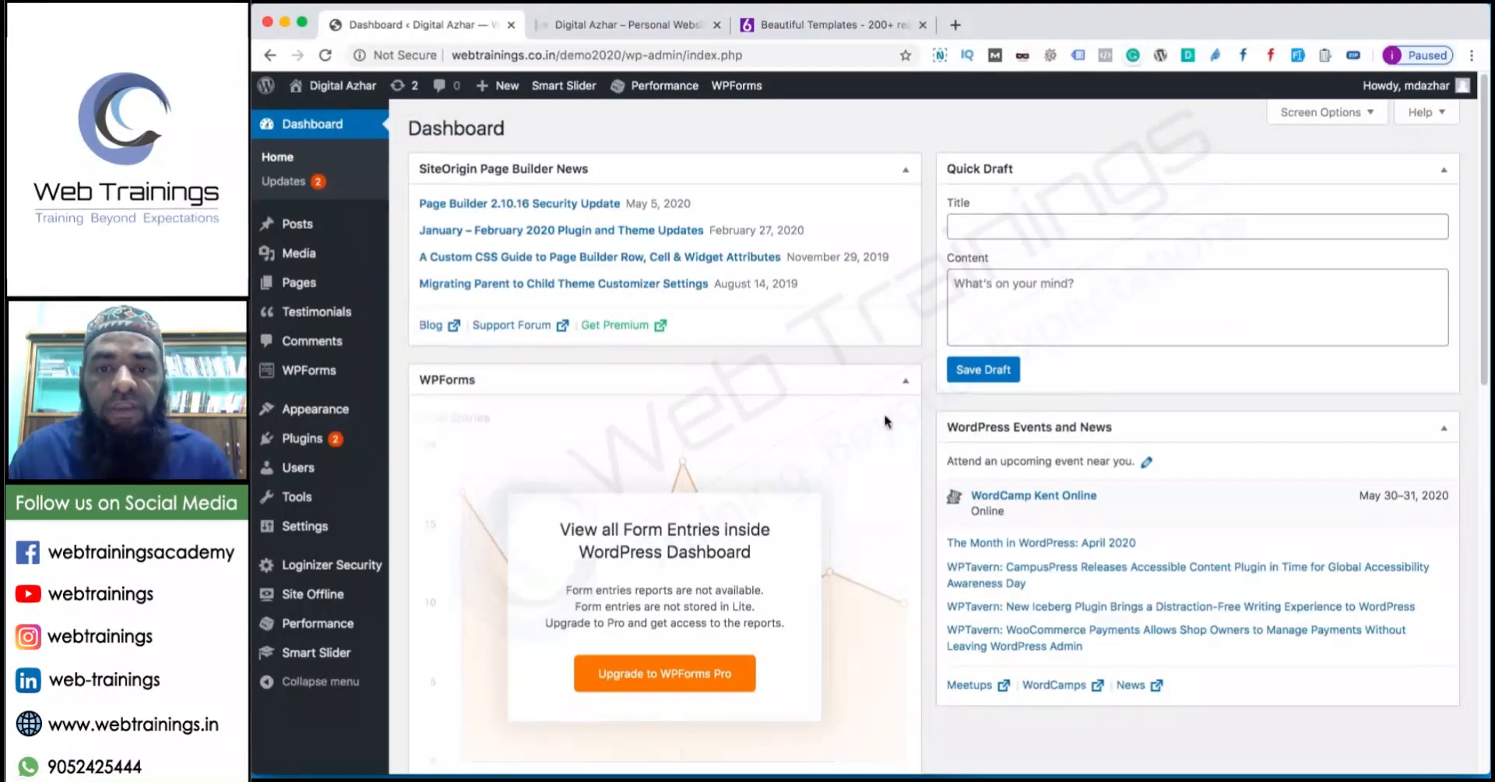
Collapse the WPForms and Site Health Status panels on the Dashboard.
left_click(896, 385)
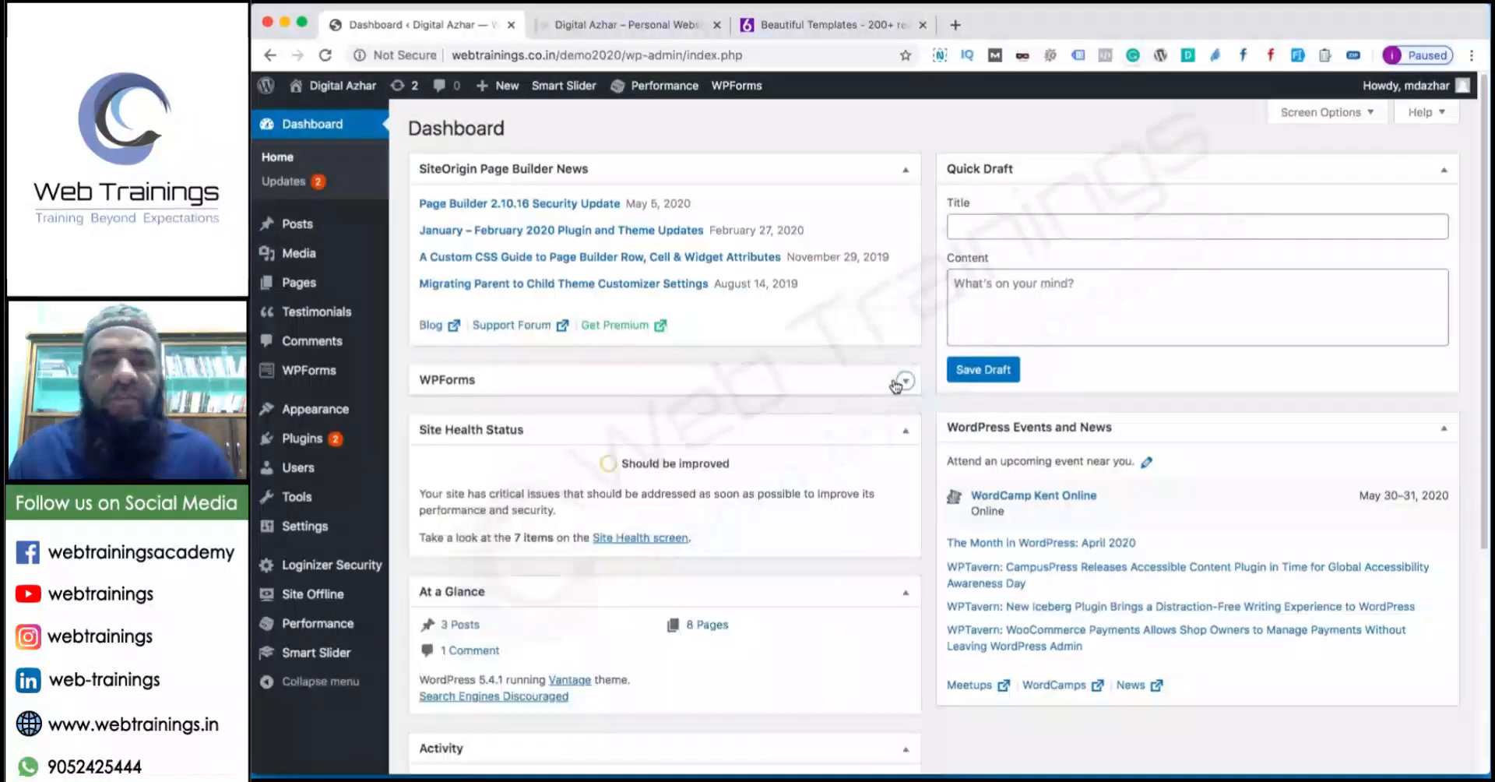
left_click(901, 430)
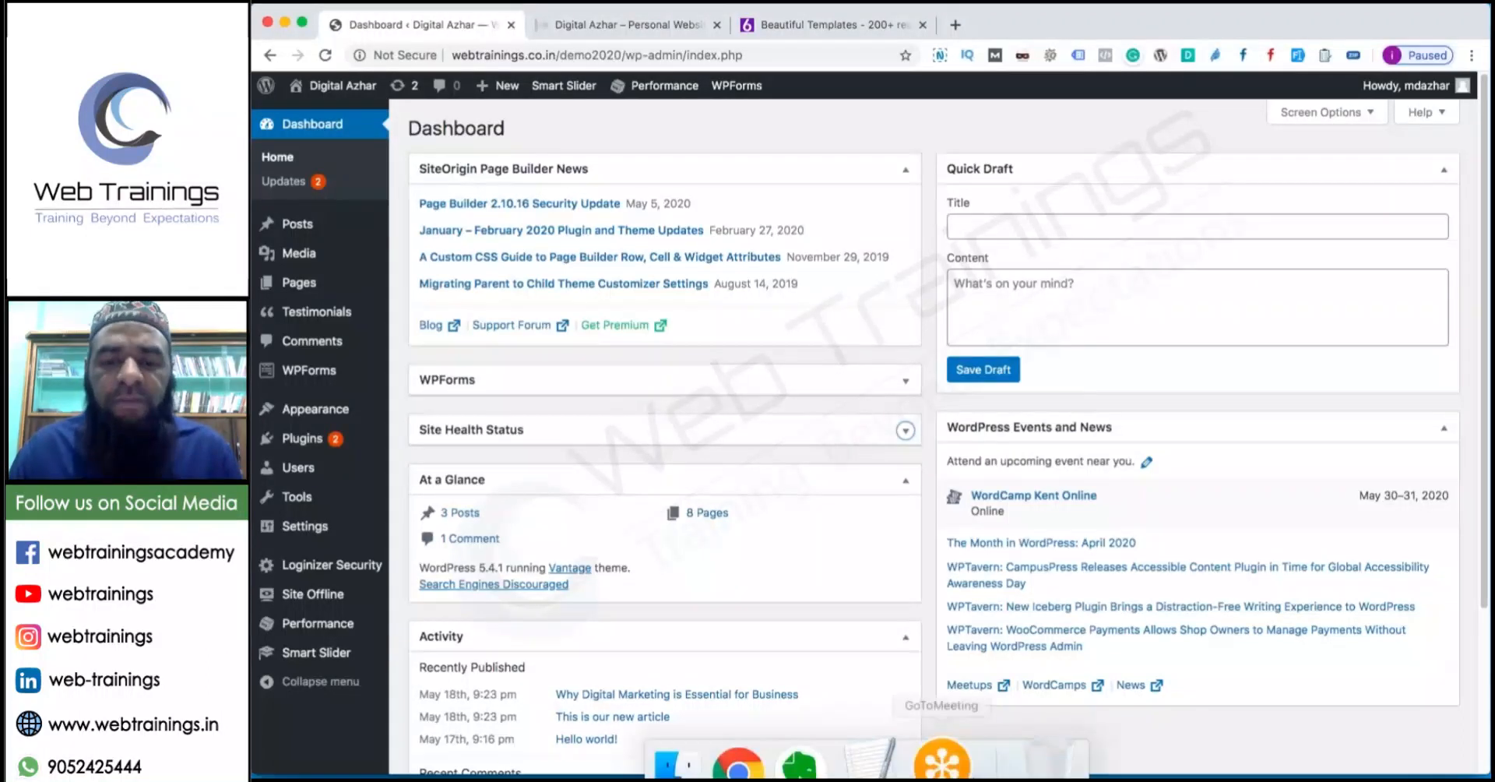
In the plugin notes, highlight the Really Simple SSL security entry.
left_click(899, 700)
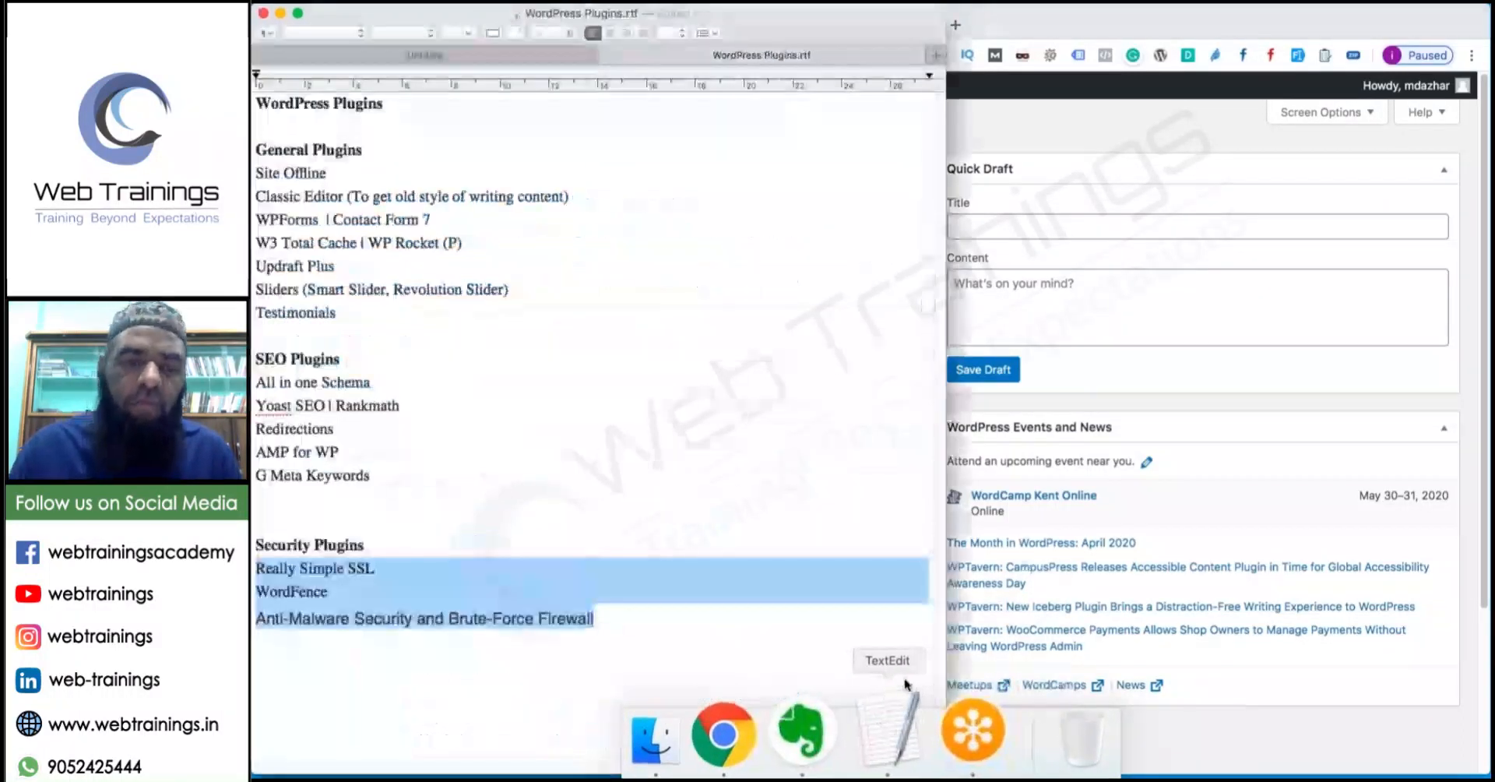
left_click(627, 666)
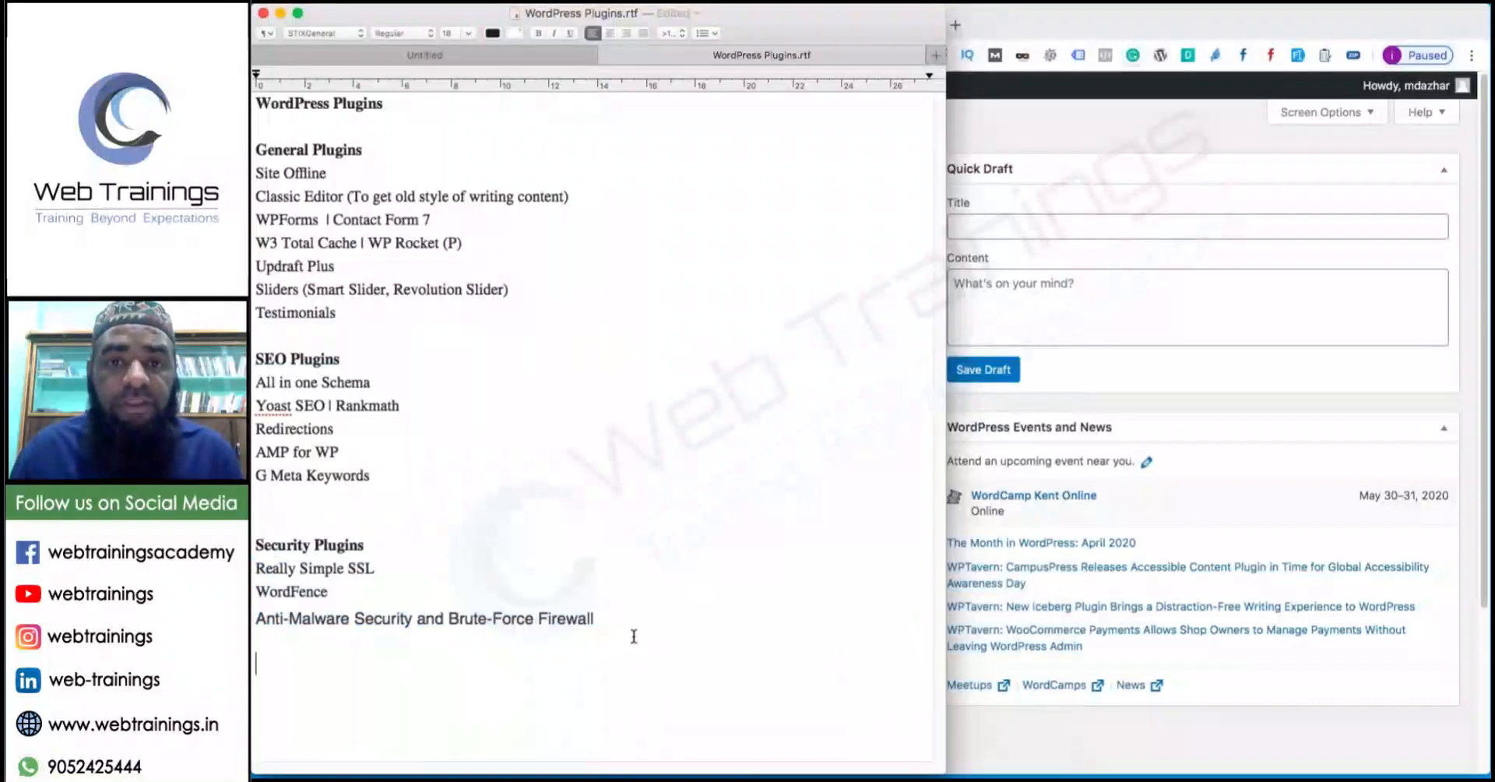
triple_click(380, 569)
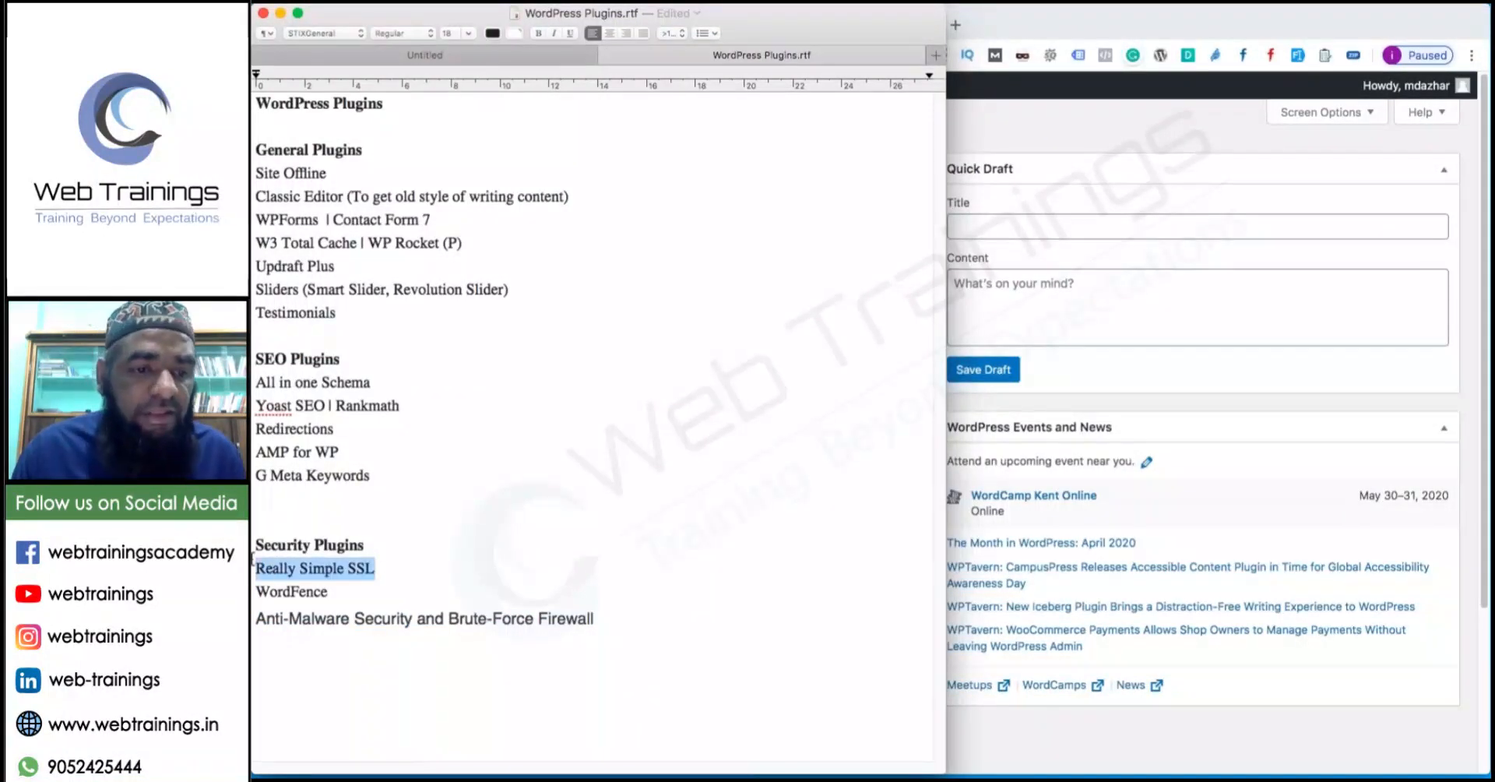
left_click(386, 571)
left_click_drag(376, 568, 279, 569)
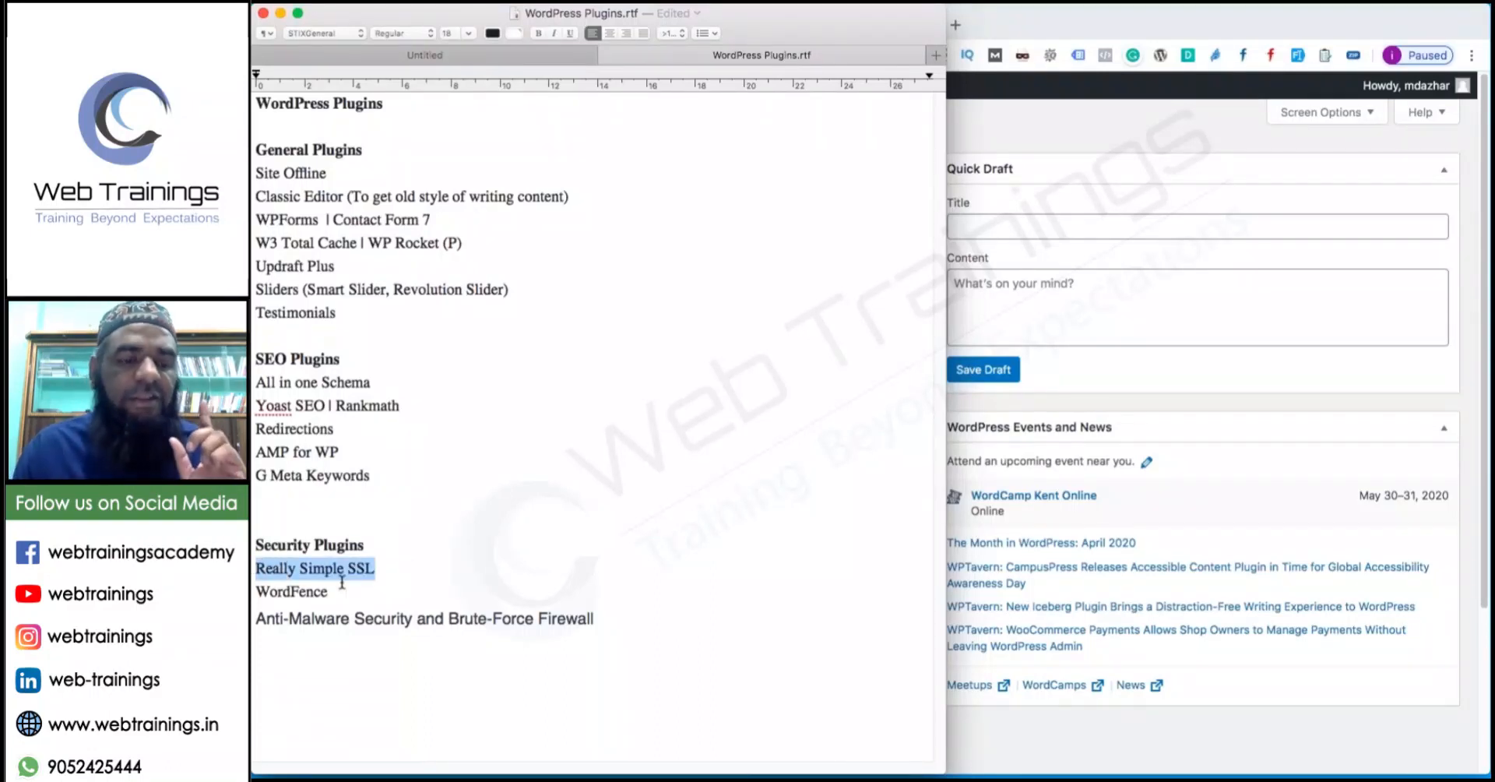
left_click(372, 596)
Highlight WordFence, Anti-Malware Security and Brute-Force Firewall, and the whole section, then return to the Dashboard.
left_click_drag(371, 596, 252, 584)
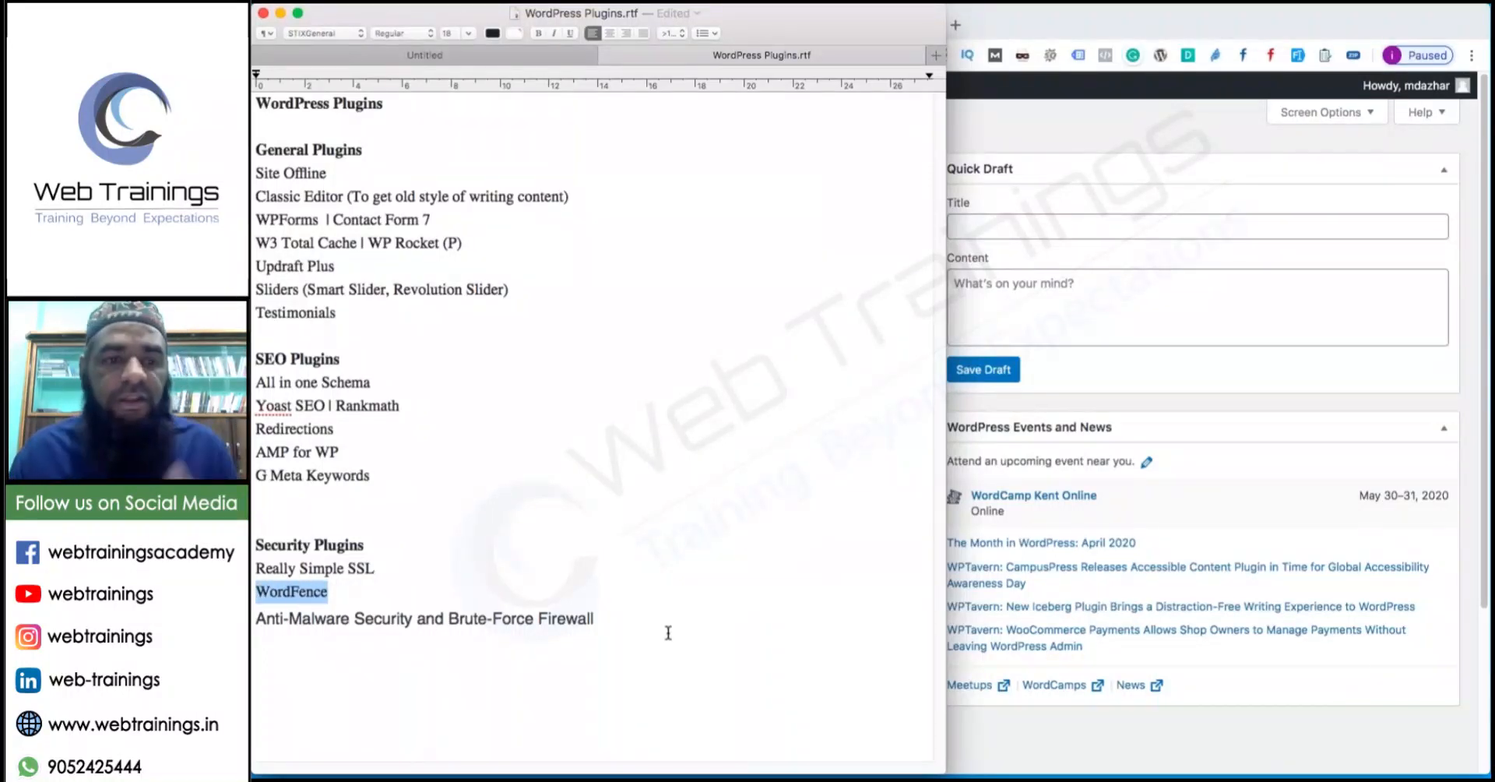
left_click_drag(628, 618, 253, 620)
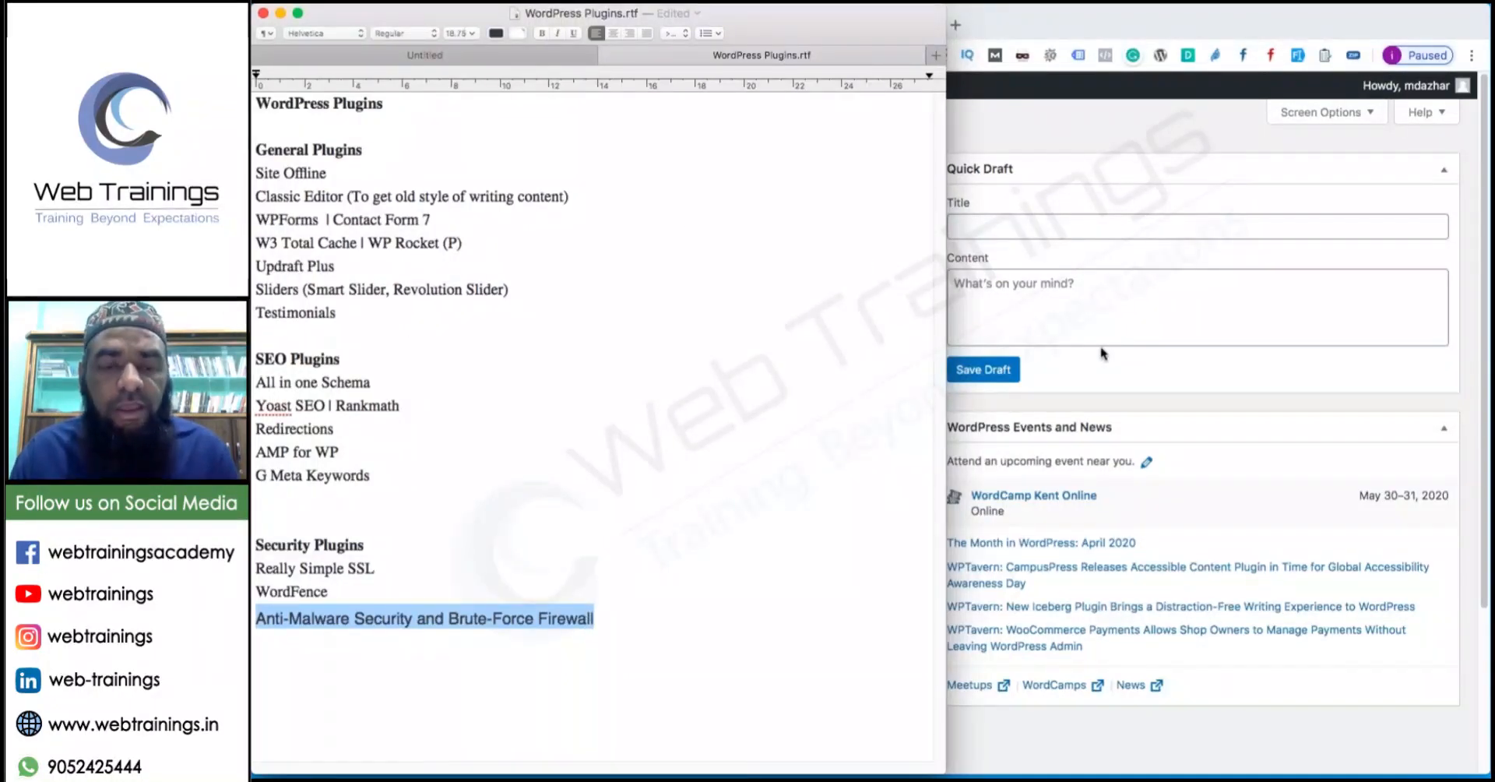
left_click(651, 605)
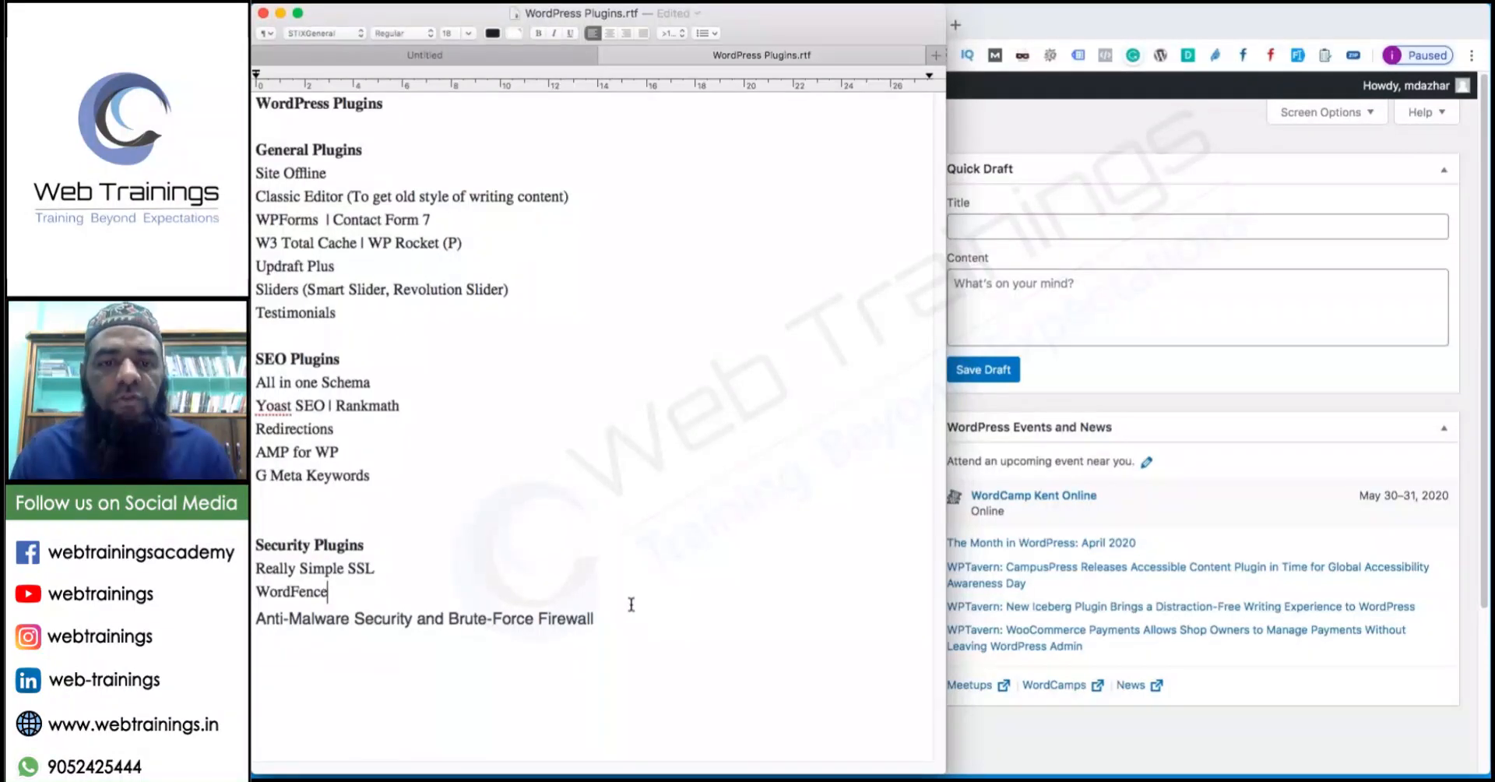
left_click_drag(592, 616, 667, 522)
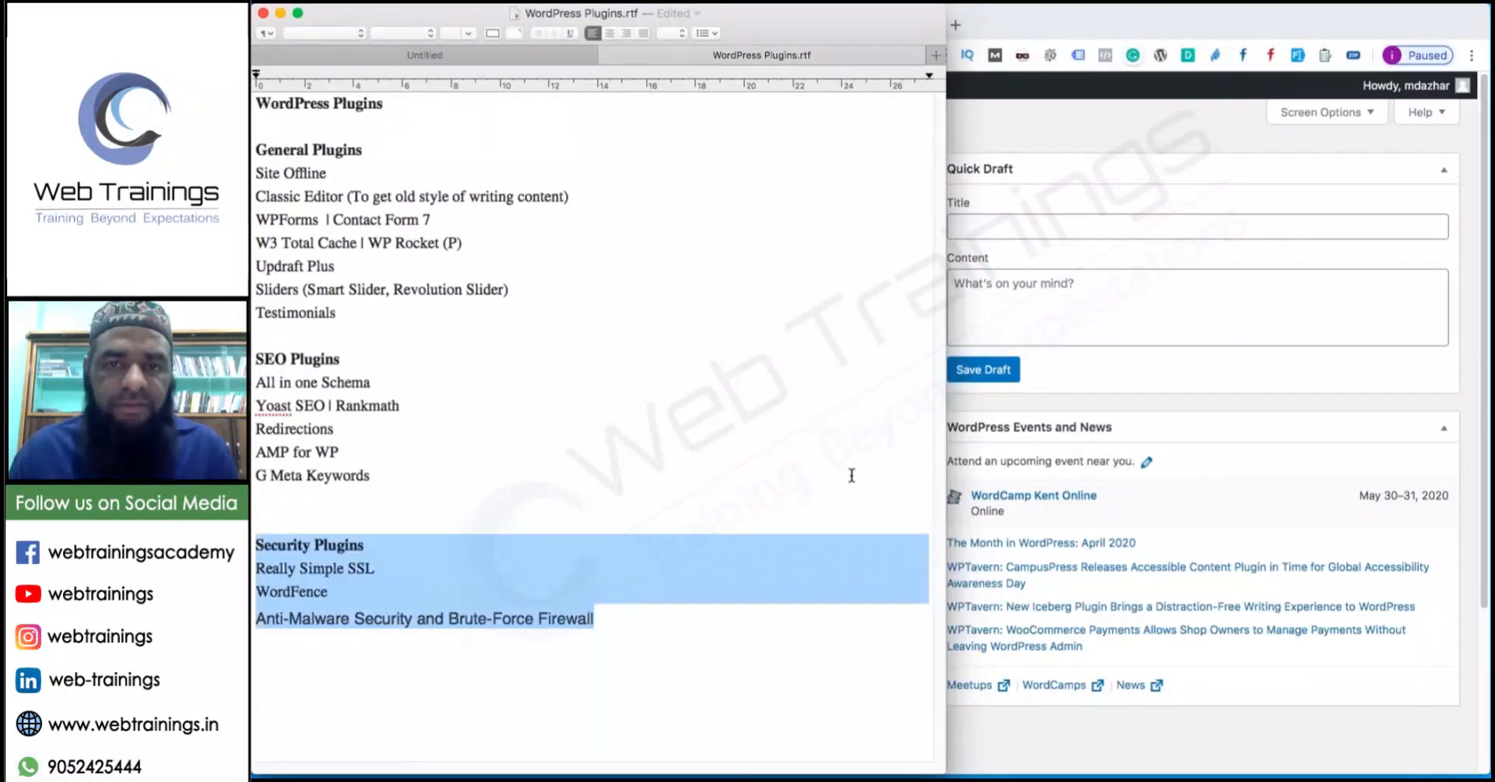
left_click(1282, 339)
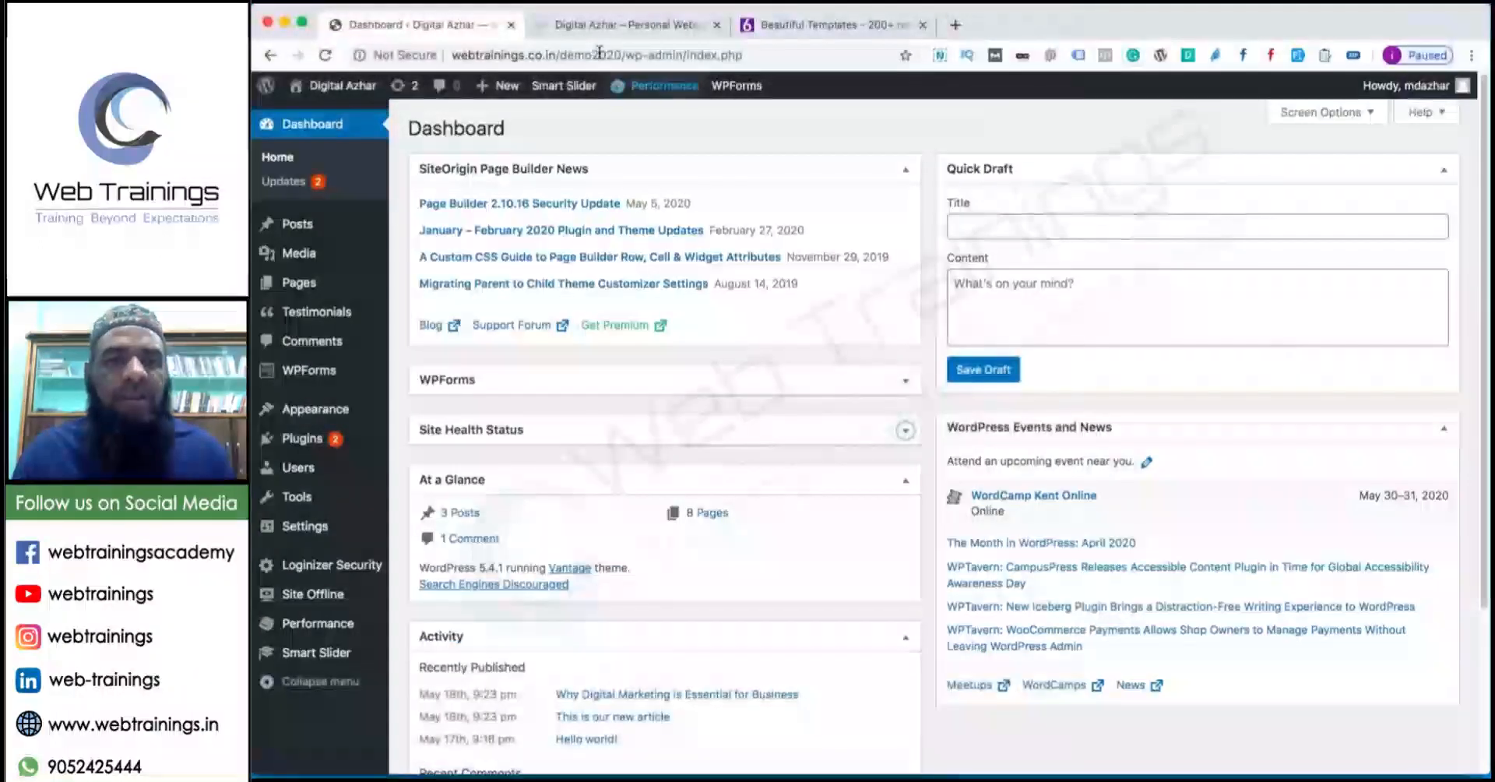
Show the live Digital Azhar home page and scroll to the Watch Demo and Testimonials section.
left_click(604, 24)
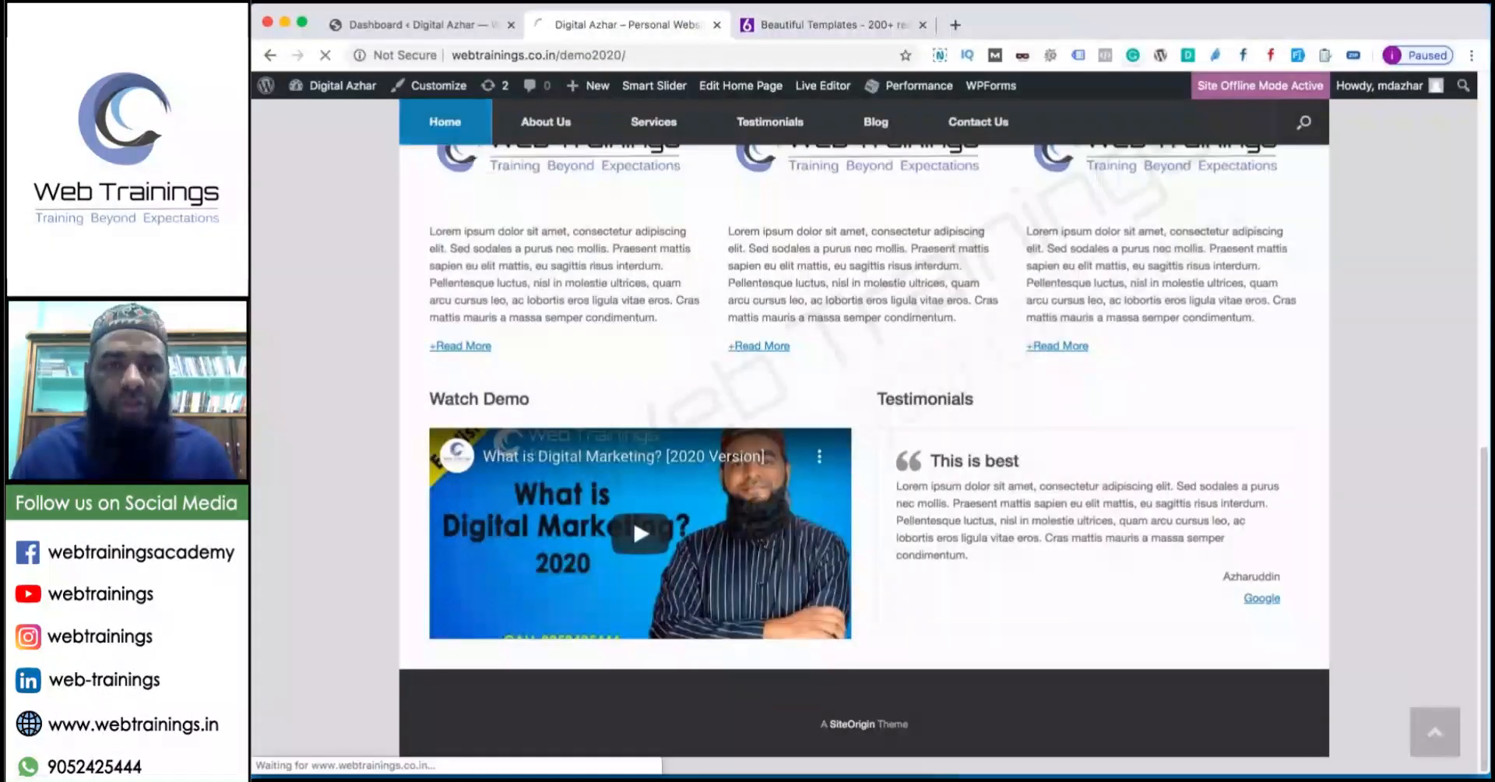
scroll(656, 313, "up", 10)
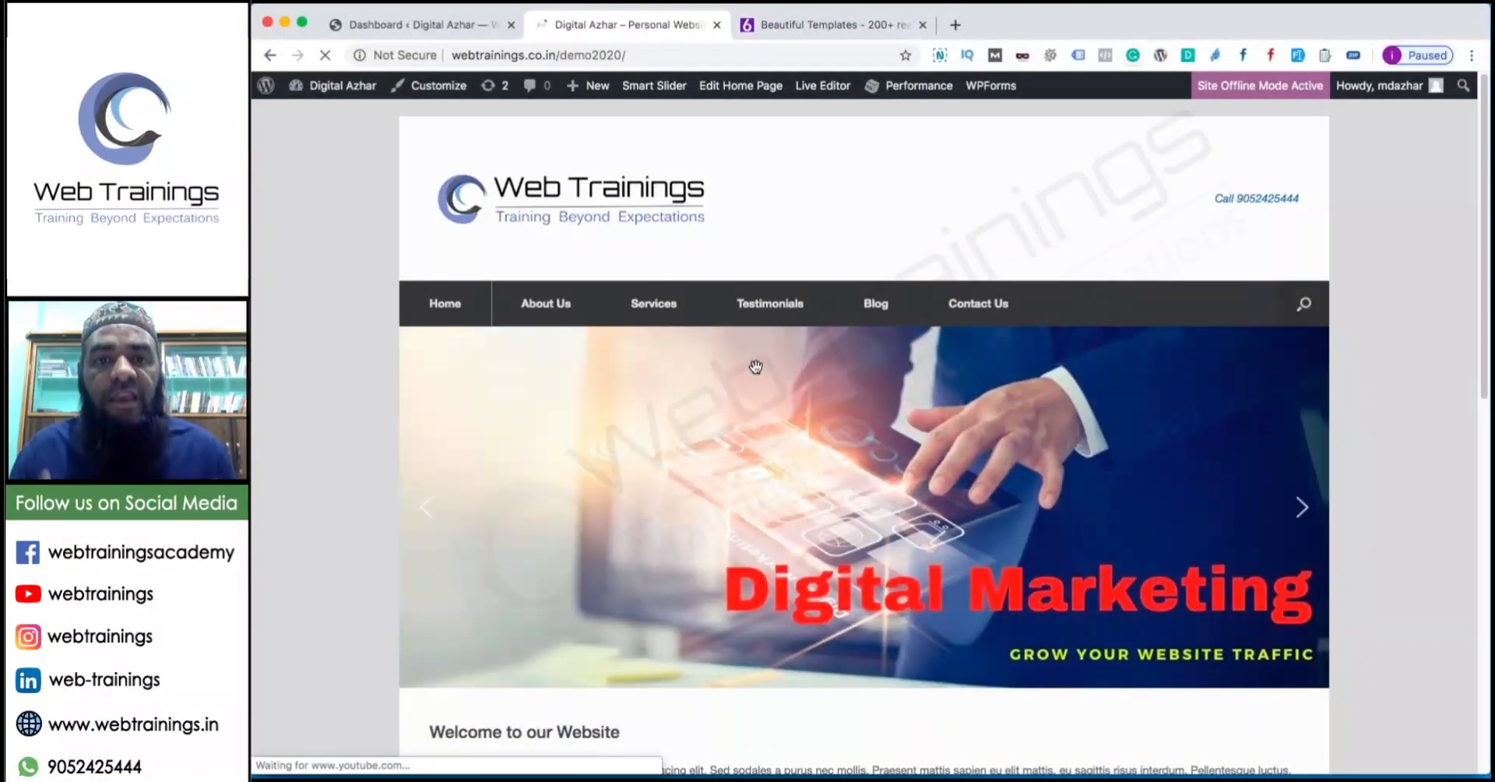
scroll(850, 427, "down", 5)
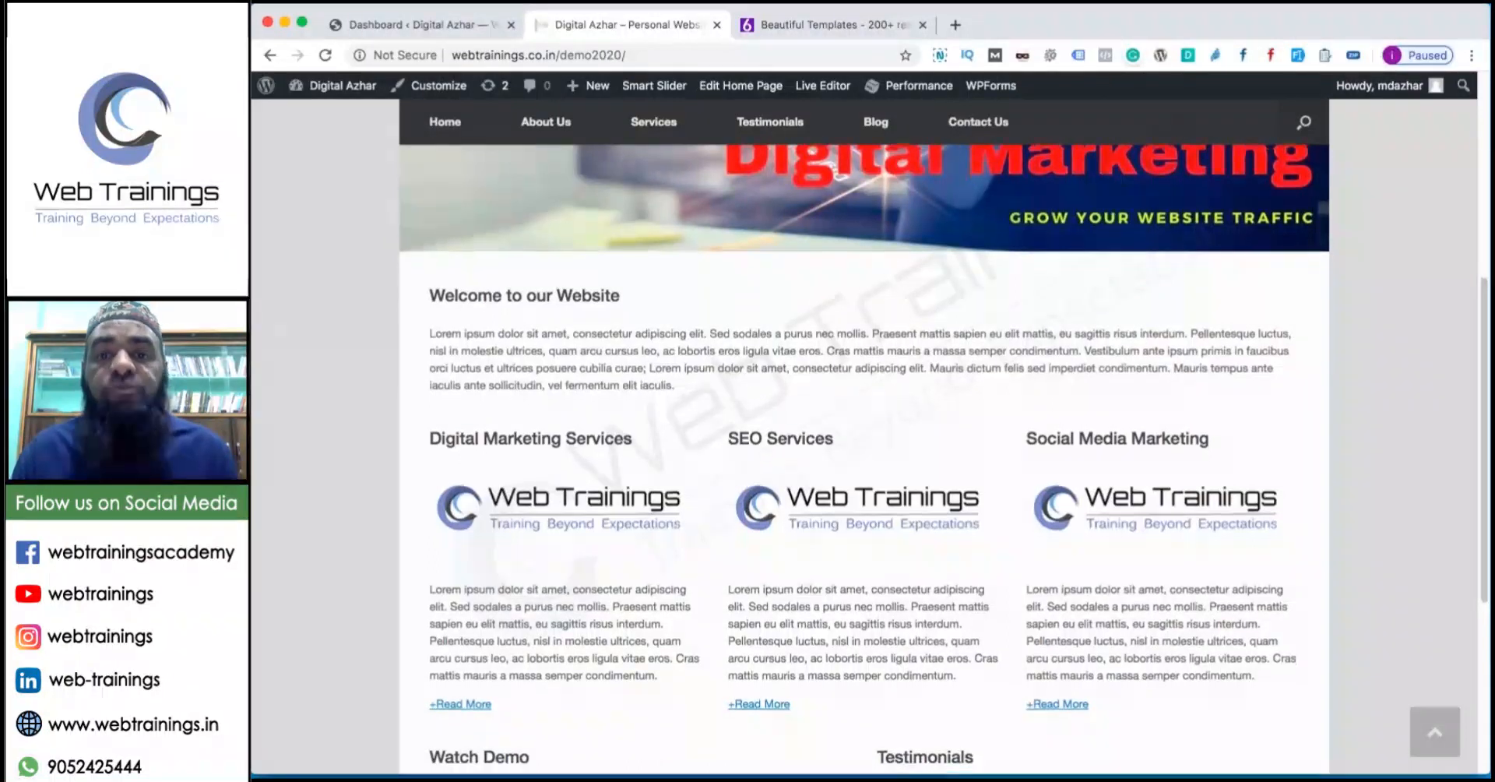
scroll(851, 423, "down", 5)
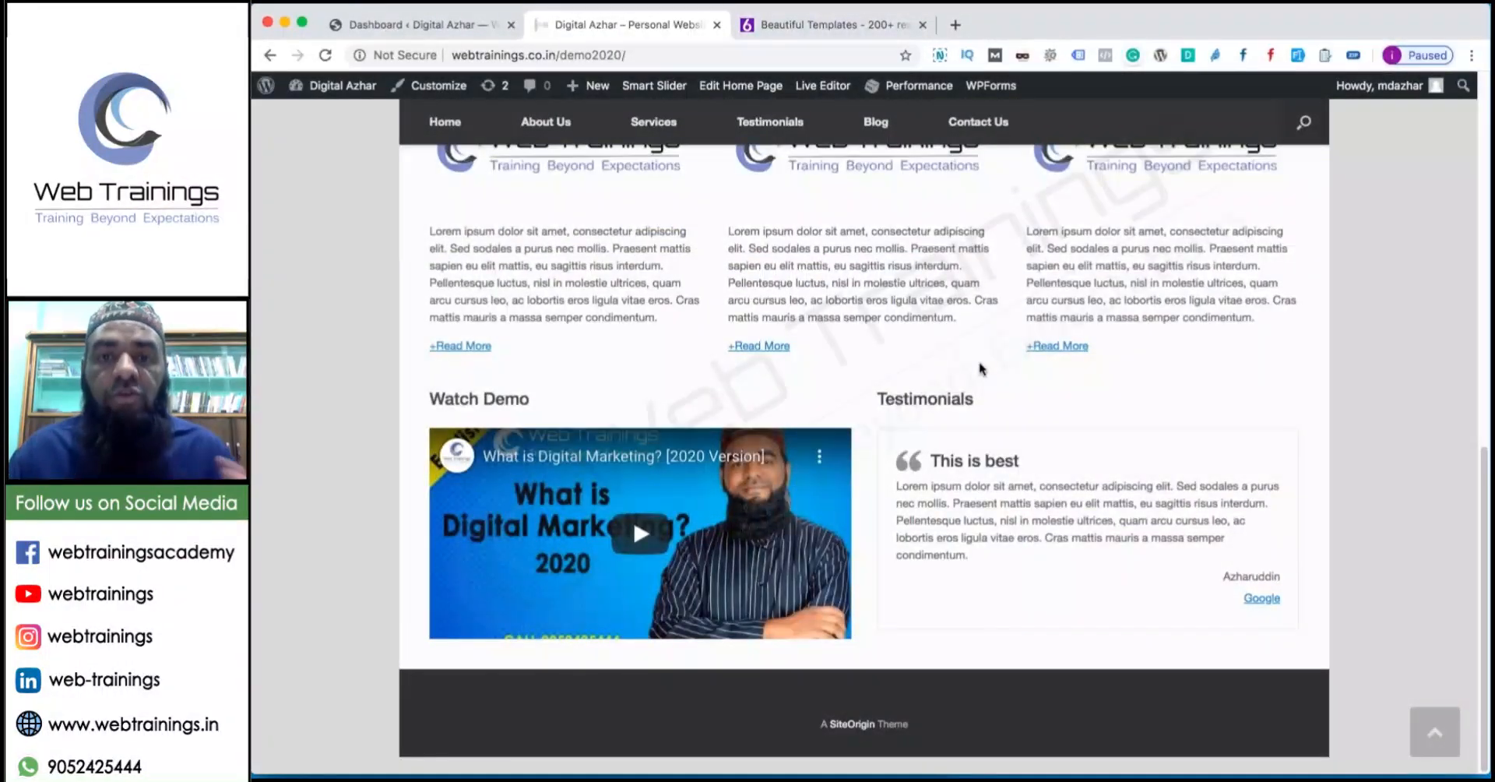